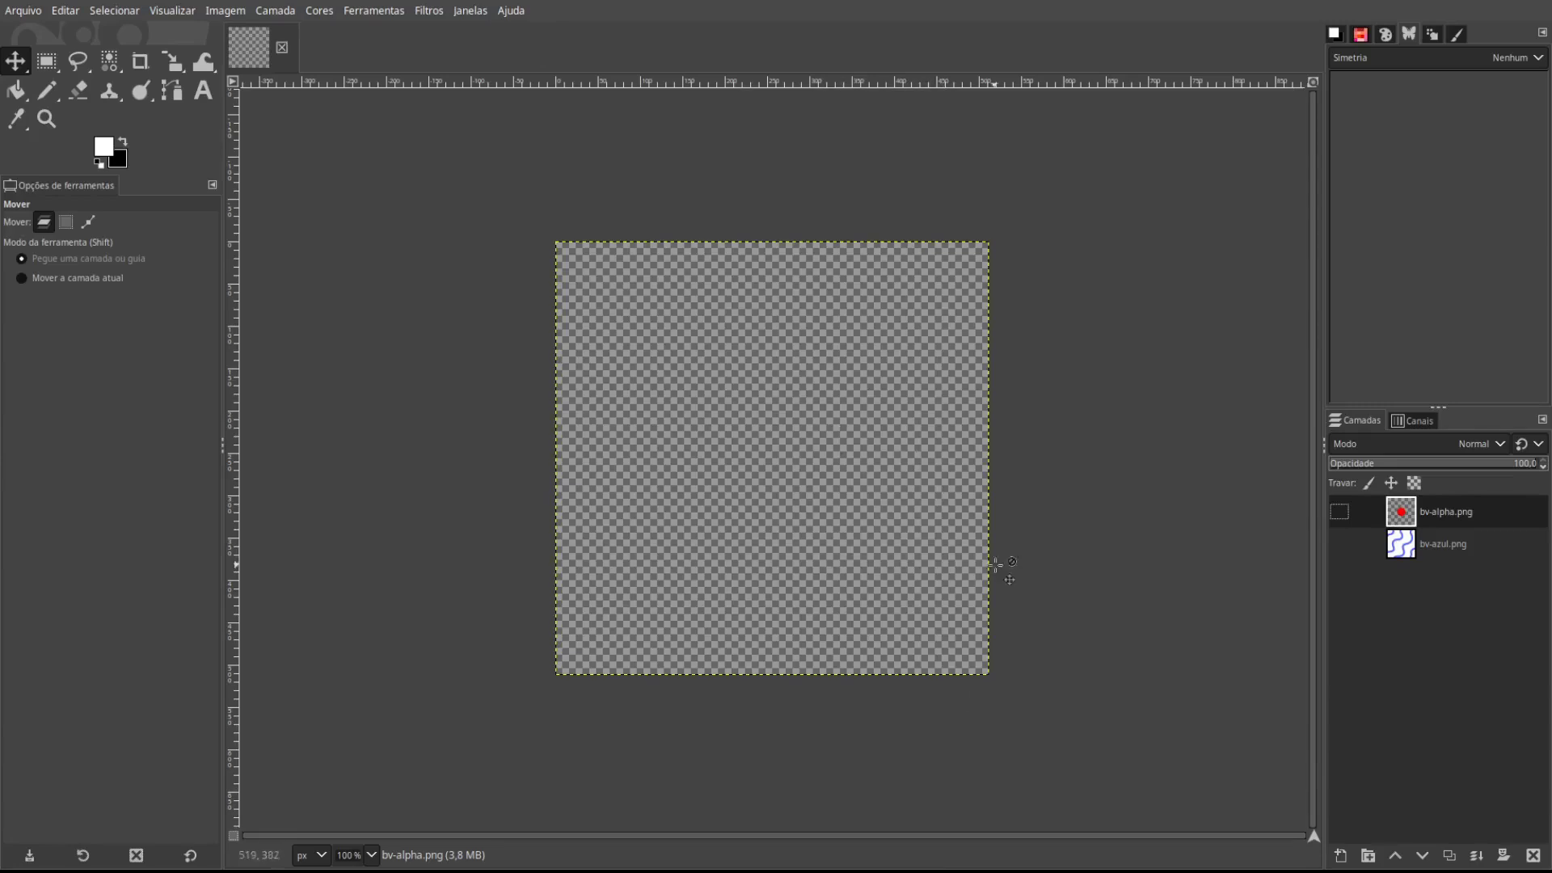
Step: Make bv-azul.png and bv-alpha.png visible, shift the red circle layer up across the blue pattern and return it to the centre
left_click(1340, 545)
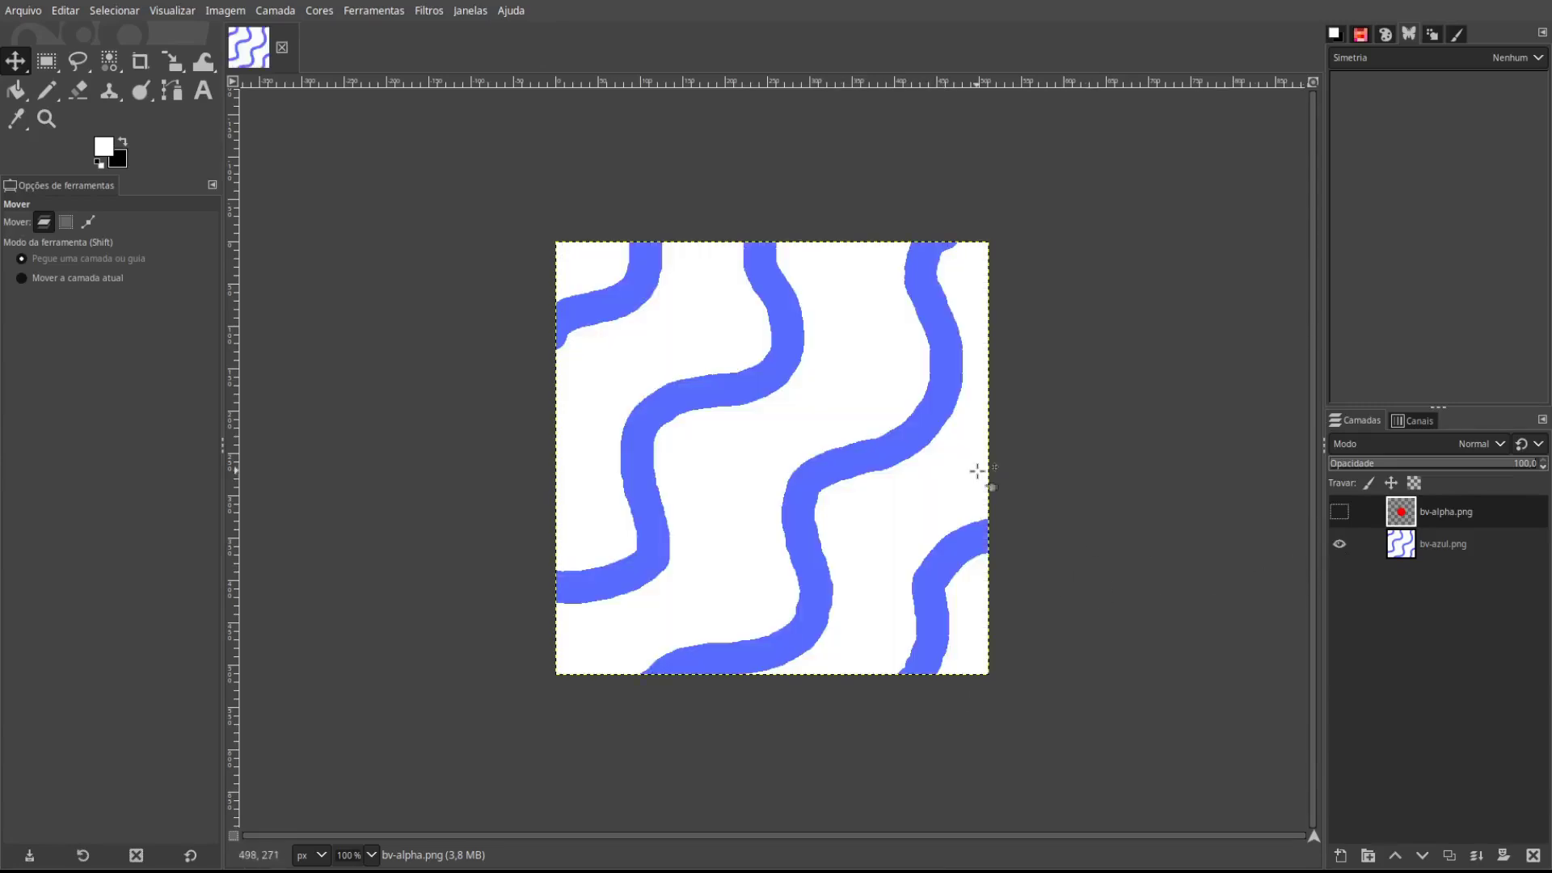
left_click(1339, 512)
left_click_drag(776, 458, 931, 407)
left_click_drag(931, 406, 777, 456)
Step: Place bv-alpha.png beneath bv-azul.png, hide and show the covering layer, and restore bv-alpha.png to the top of the stack
left_click_drag(1431, 529, 1434, 551)
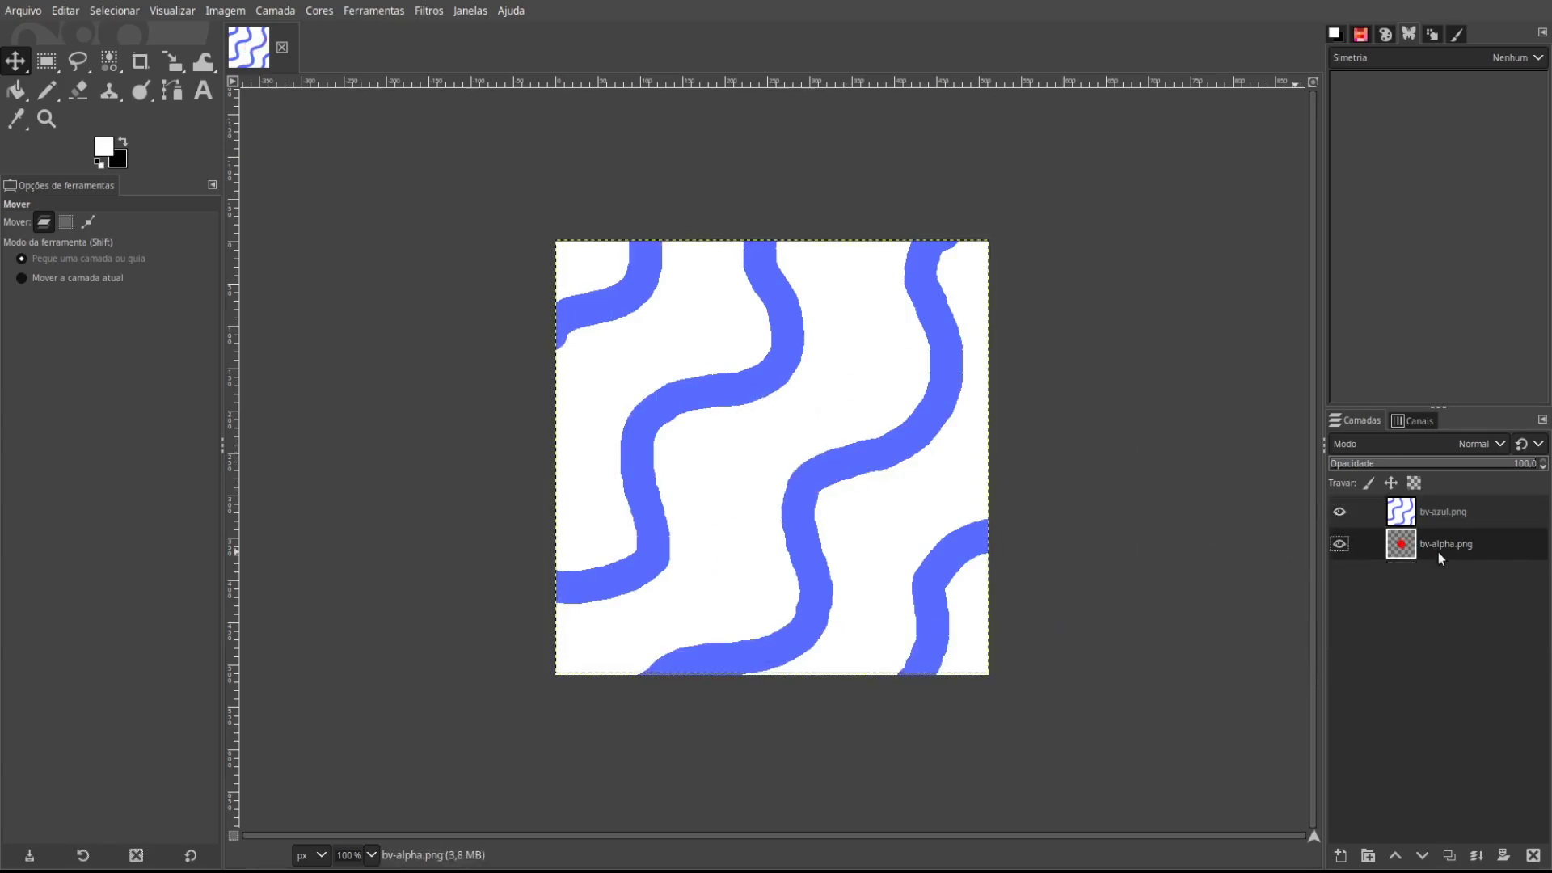
left_click(1340, 511)
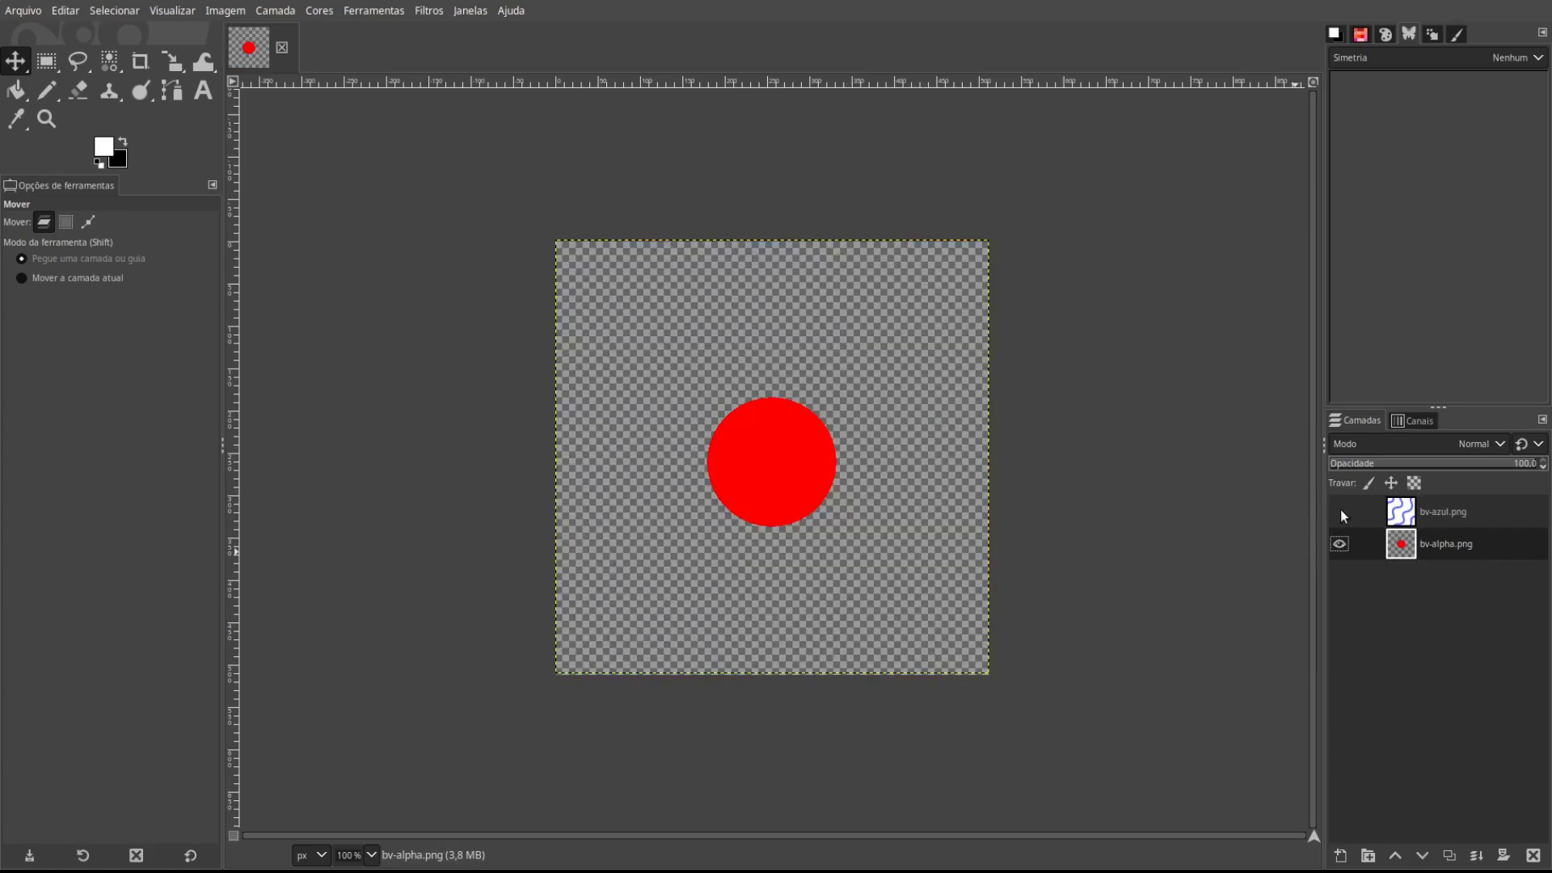
left_click(1339, 512)
left_click_drag(1447, 551, 1448, 512)
mouse_move(776, 474)
left_mouse_down()
mouse_move(828, 483)
mouse_move(866, 424)
mouse_move(777, 472)
left_mouse_up()
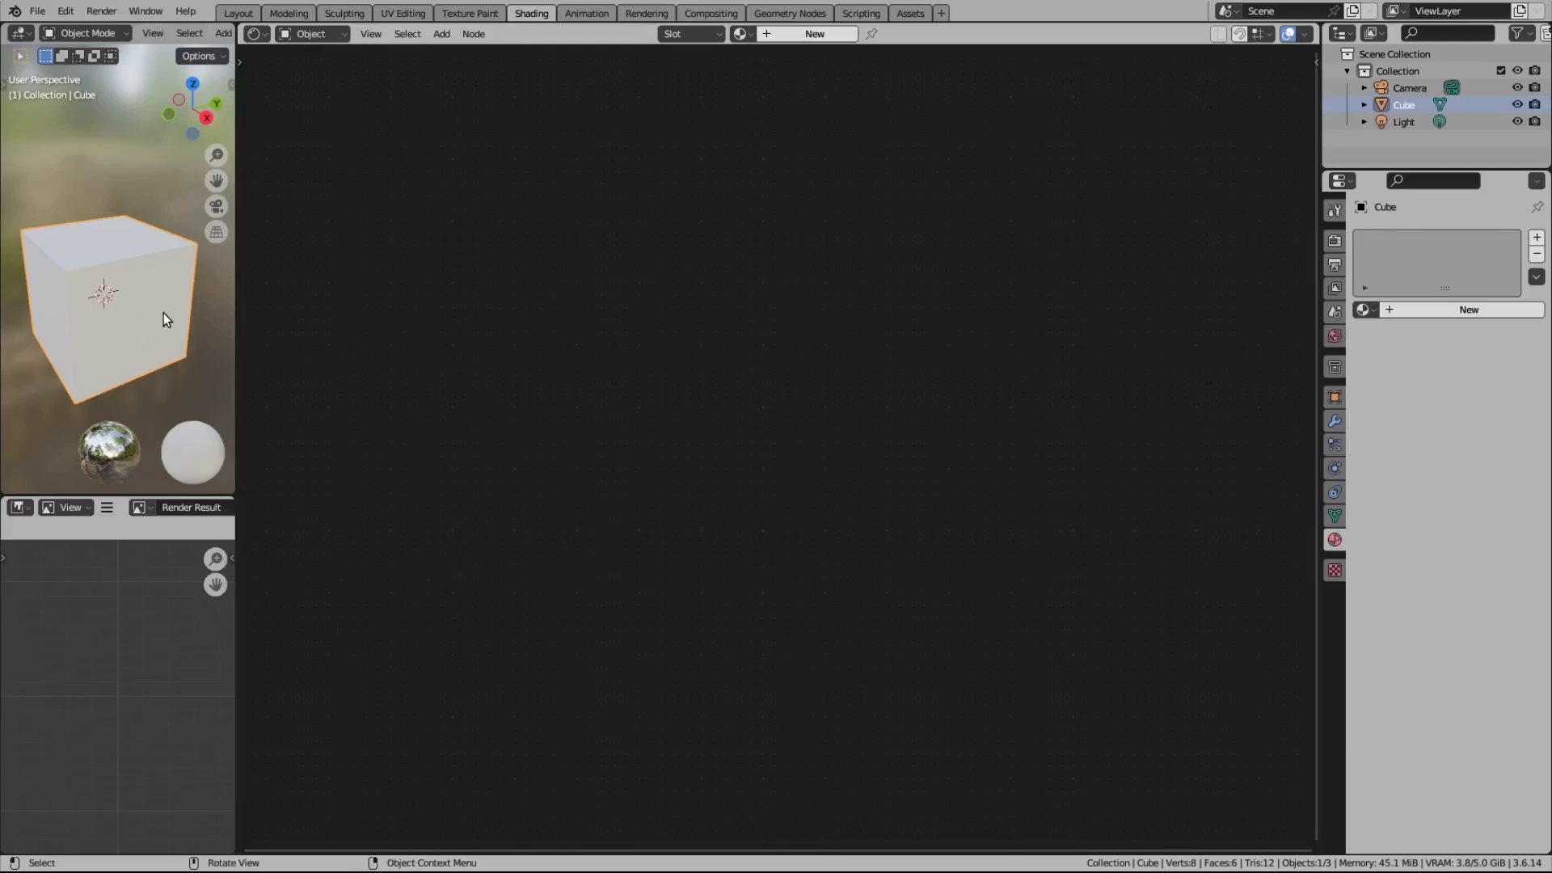
Step: In Blender, reset the UVs of all the cube's faces so that each face fills the whole image area
left_click(421, 14)
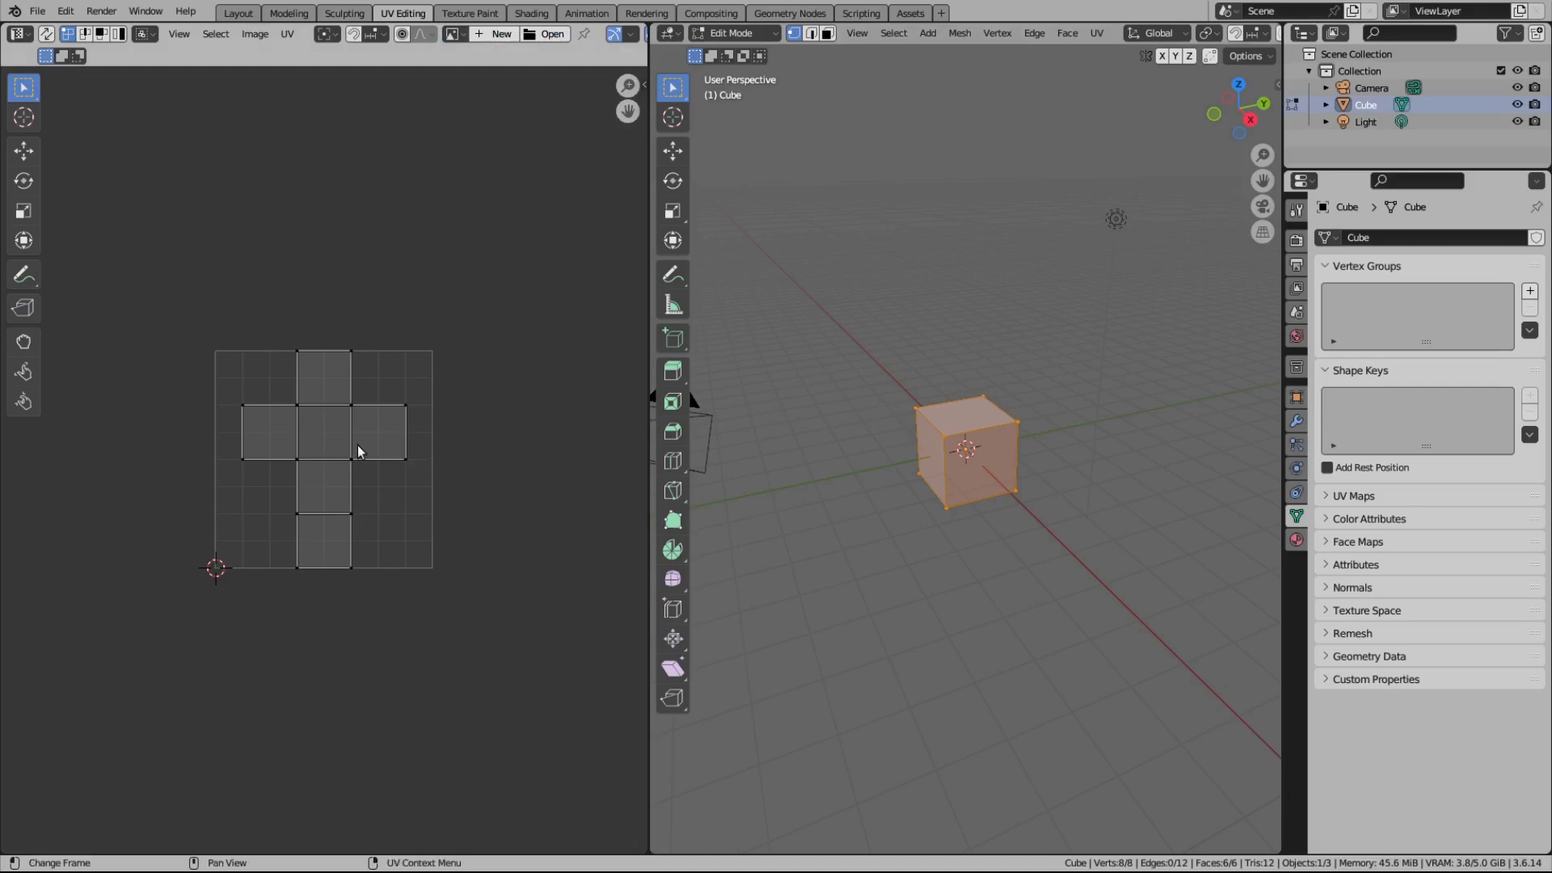
key("a")
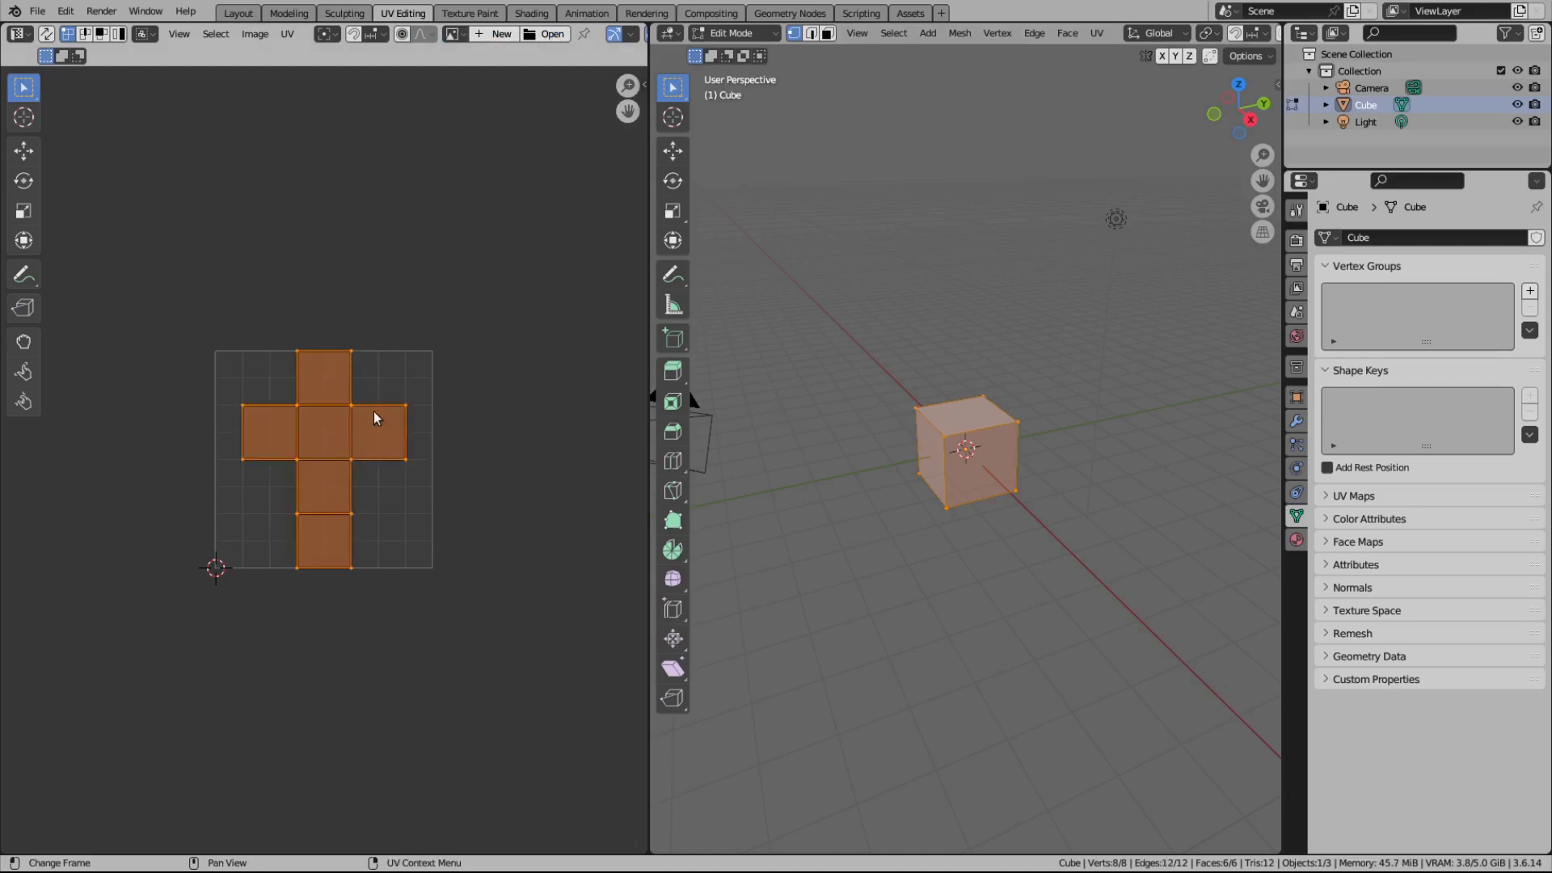
left_click(287, 36)
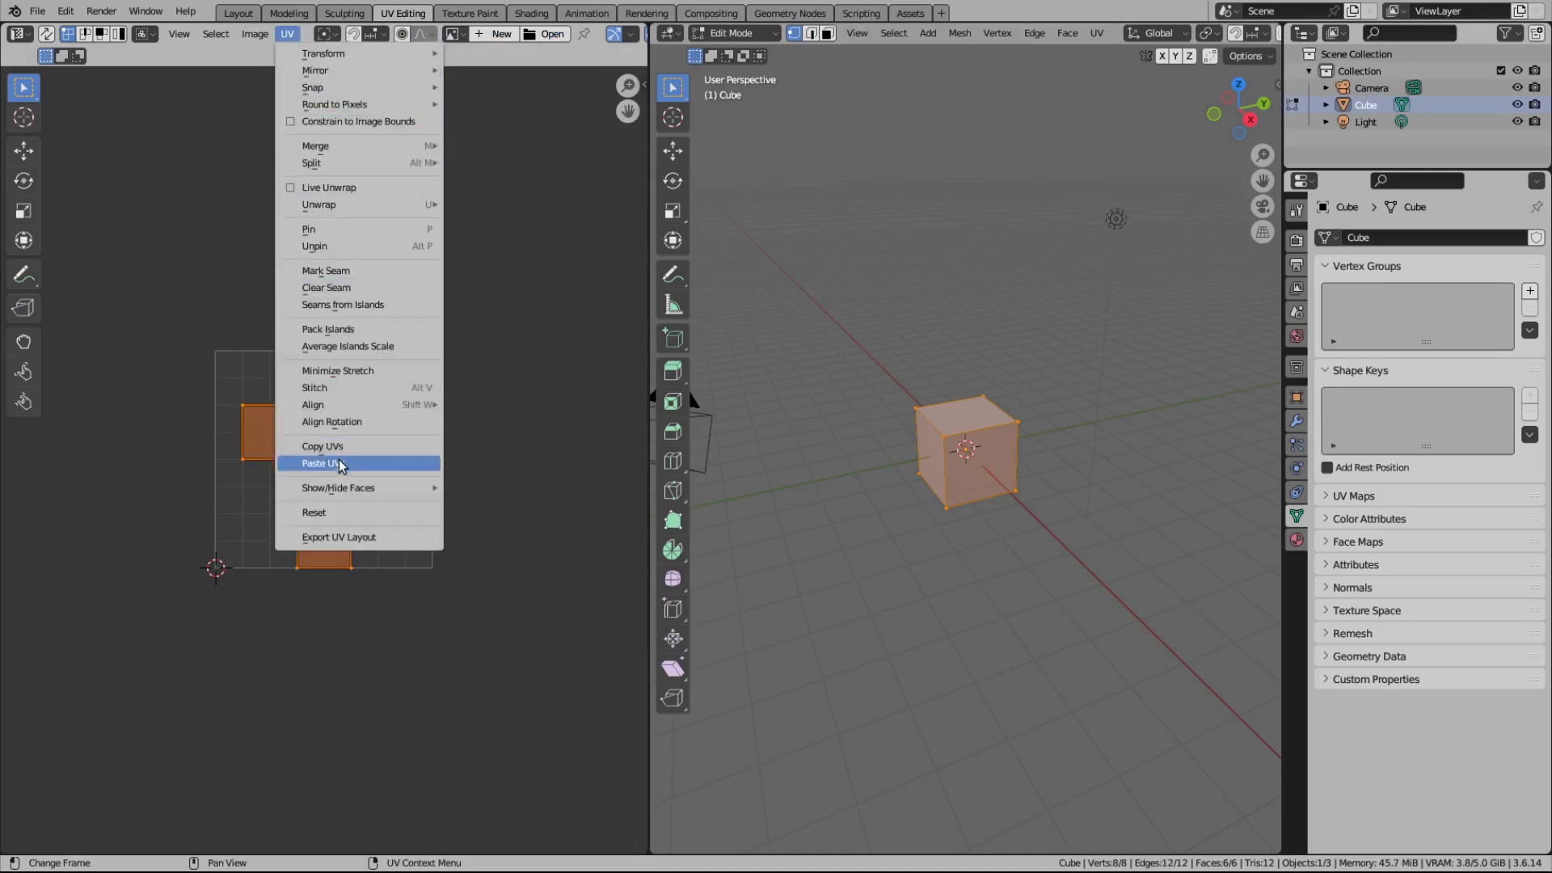
left_click(344, 513)
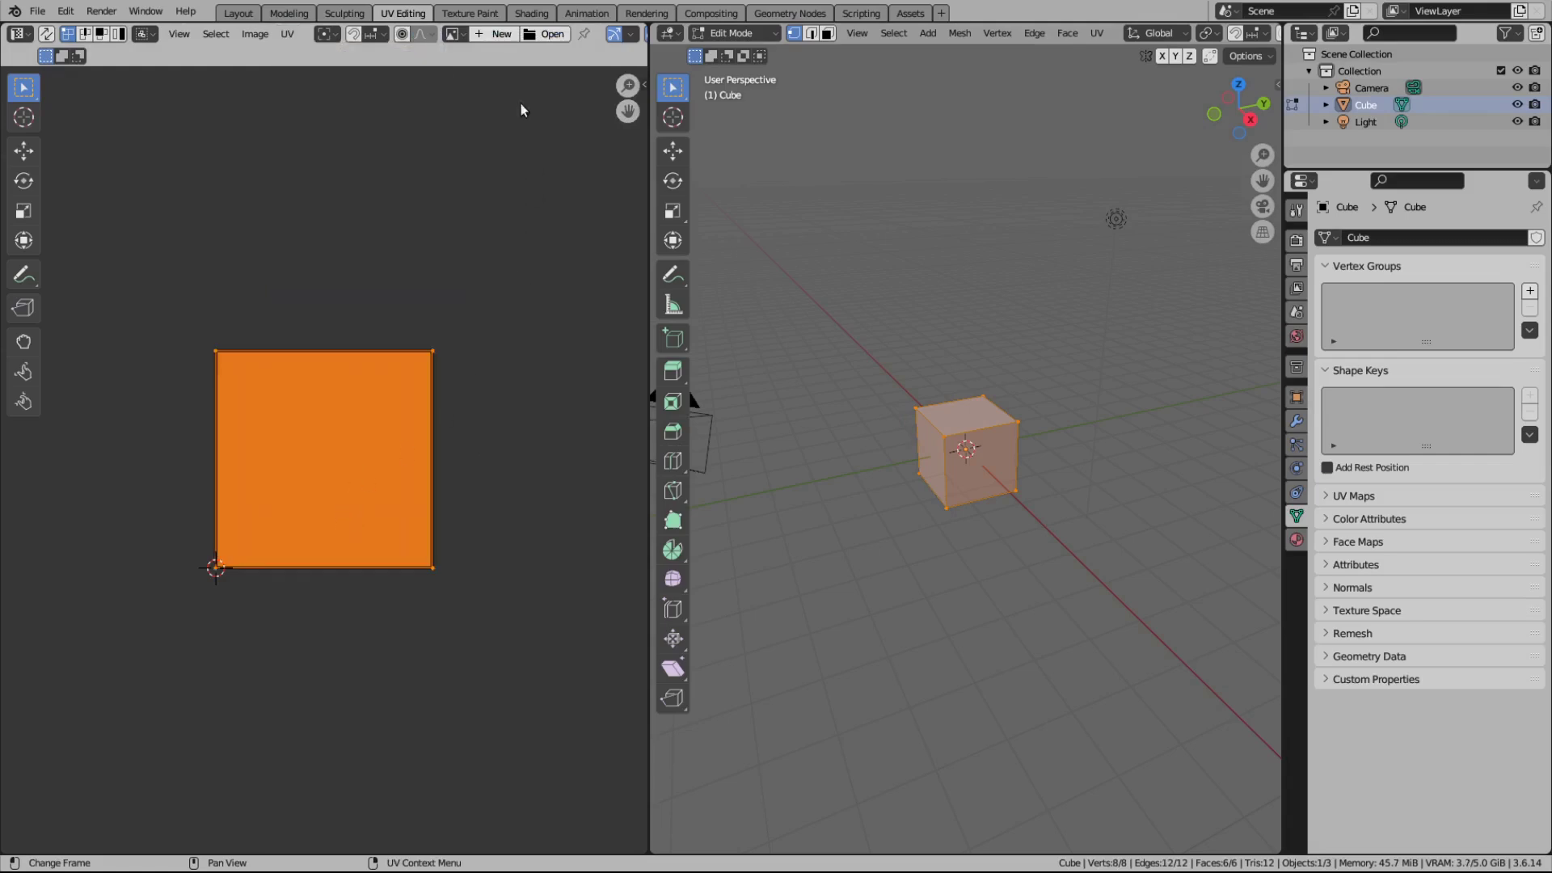
Step: Create a new material for the cube in the Shading workspace, leaving free space before the Principled BSDF node
left_click(531, 13)
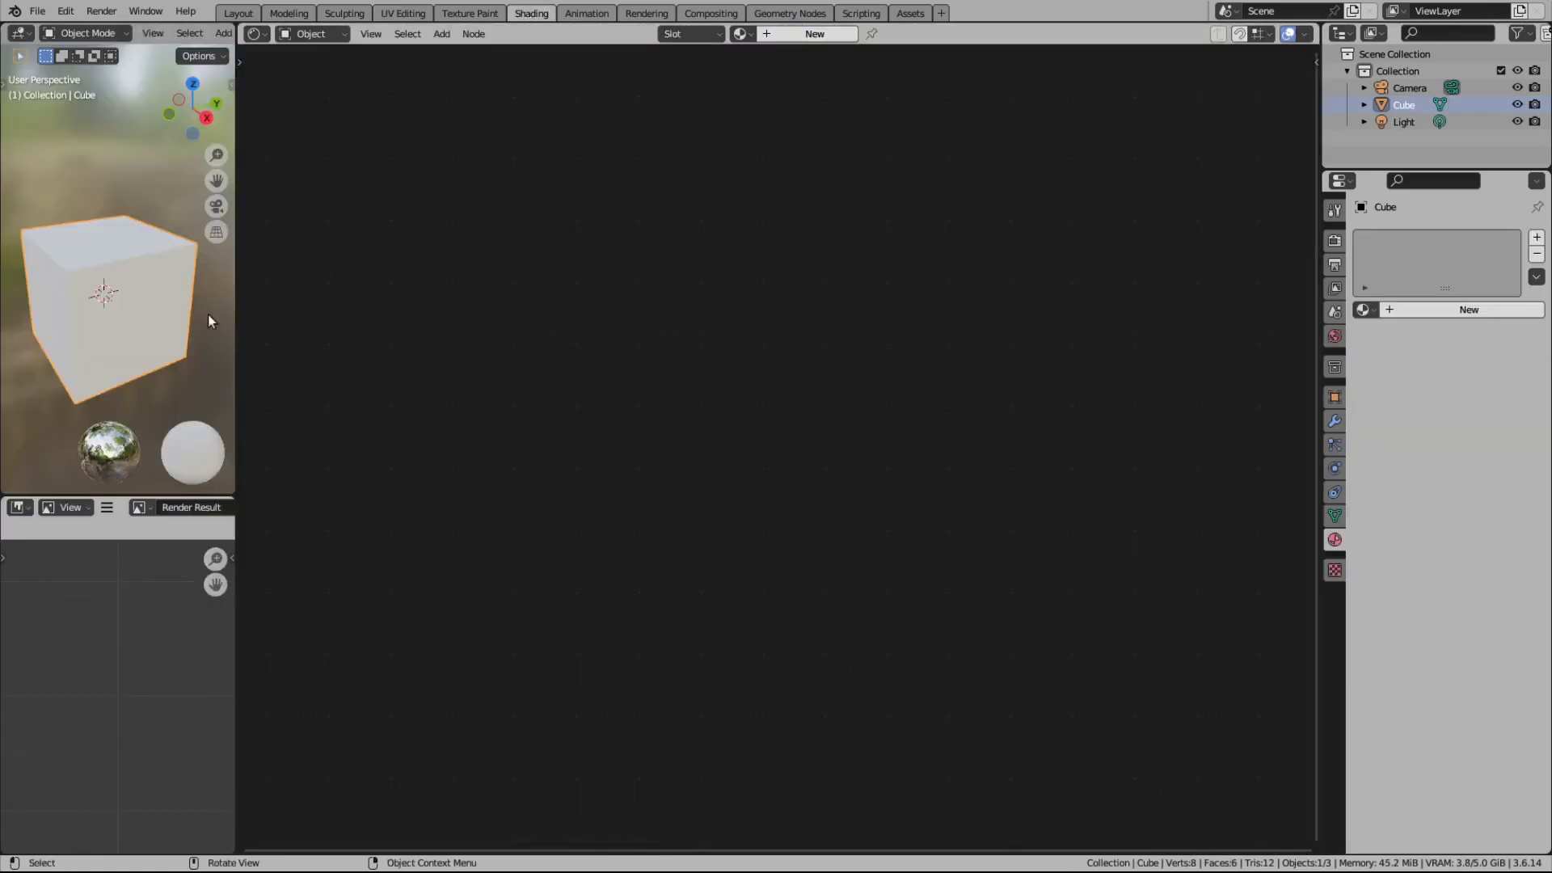
left_click(1433, 310)
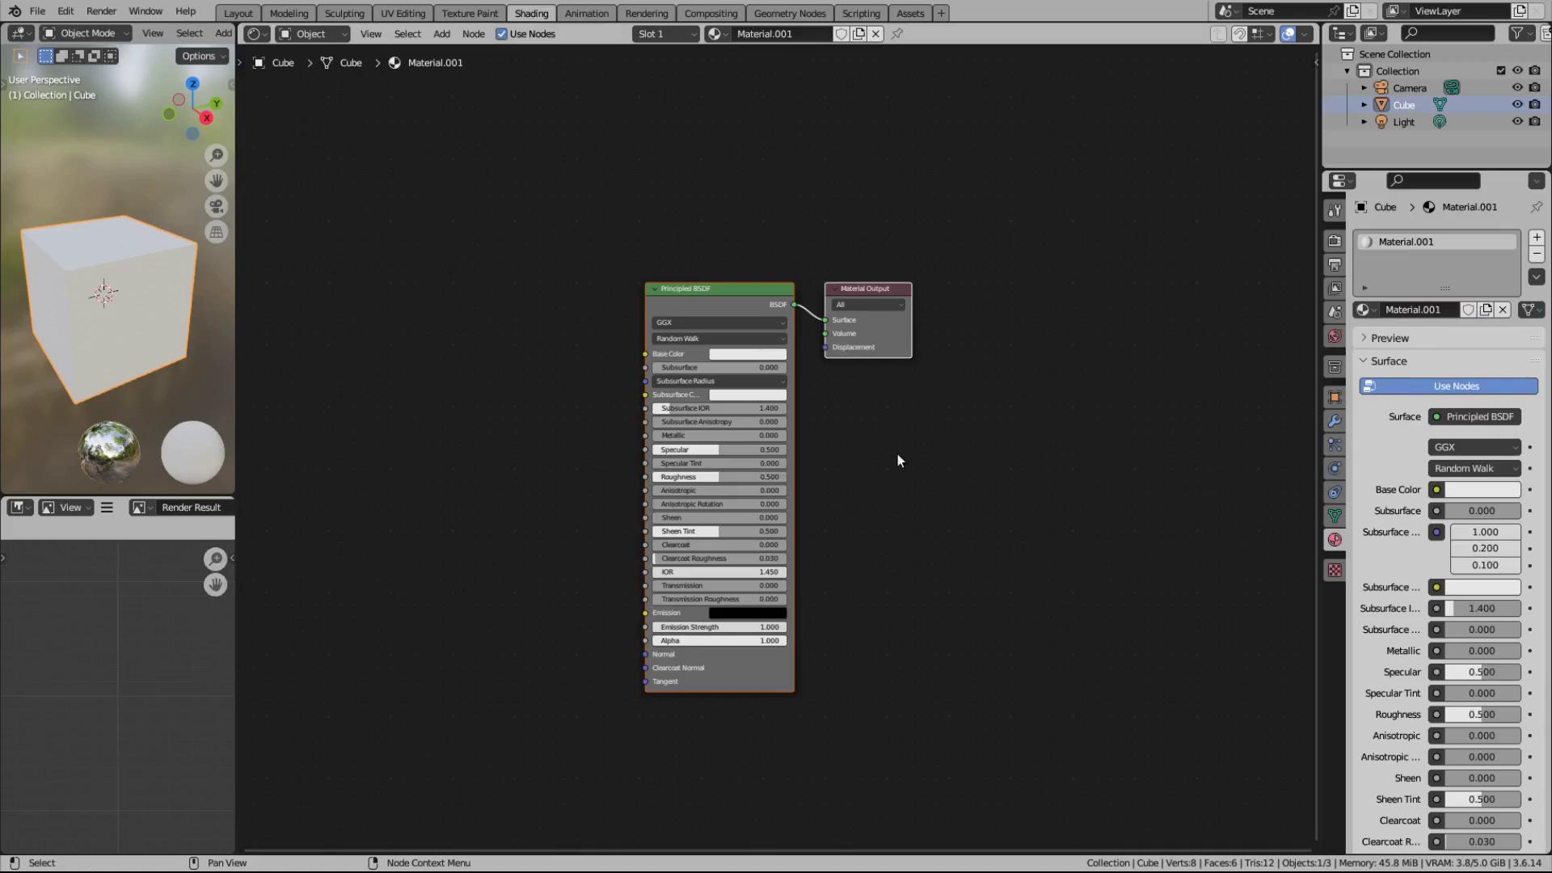
middle_click_drag(718, 257, 943, 235)
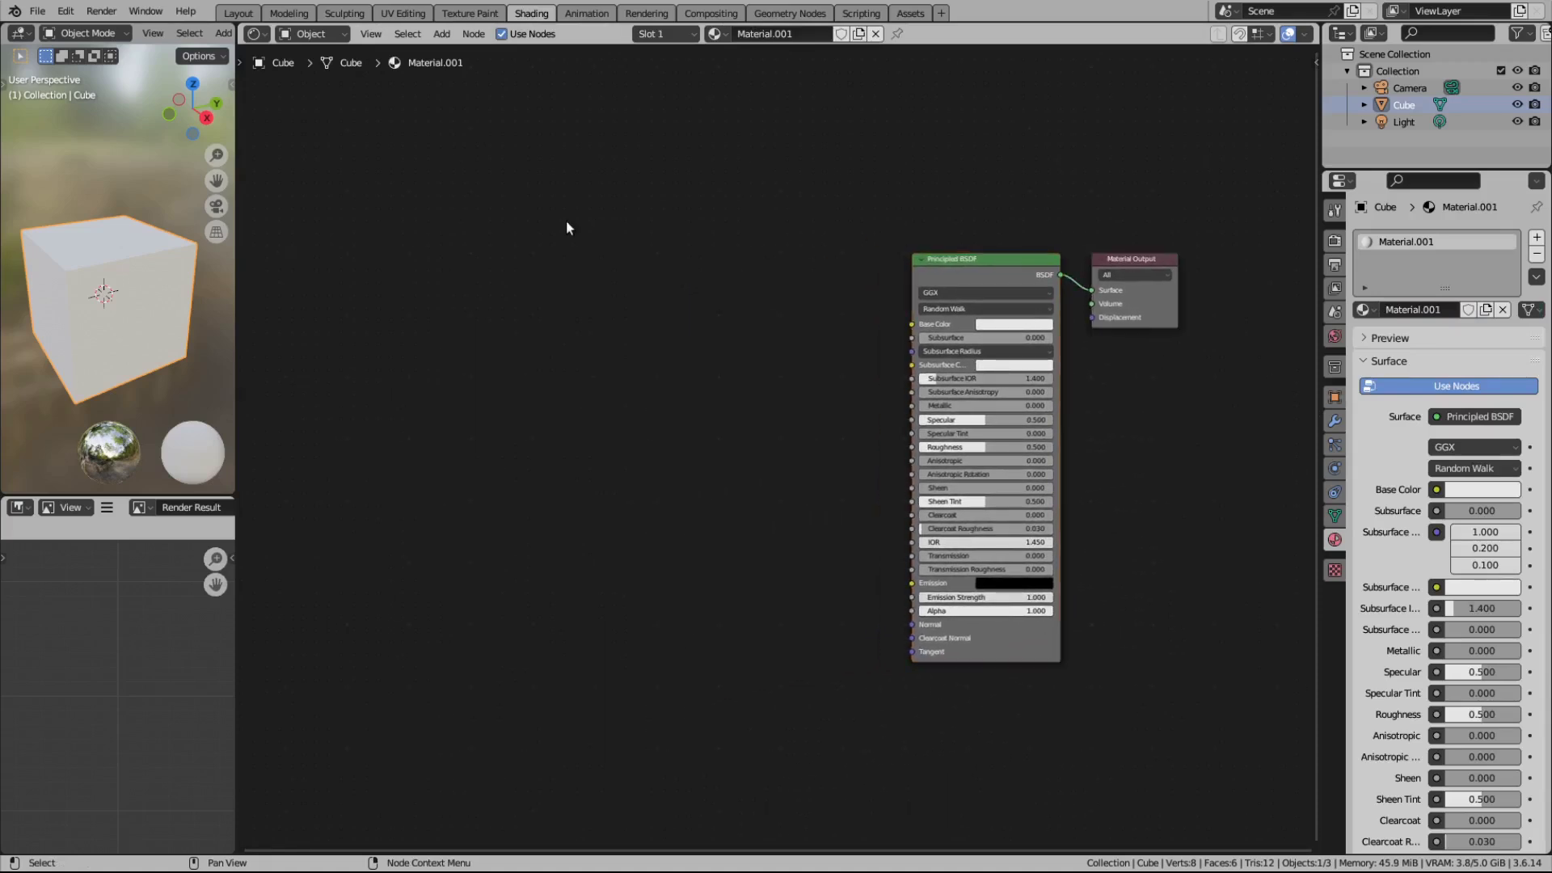
Step: Add an Image Texture node using bv-azul.png and connect its Color output to the Principled BSDF's Base Color
left_click(442, 35)
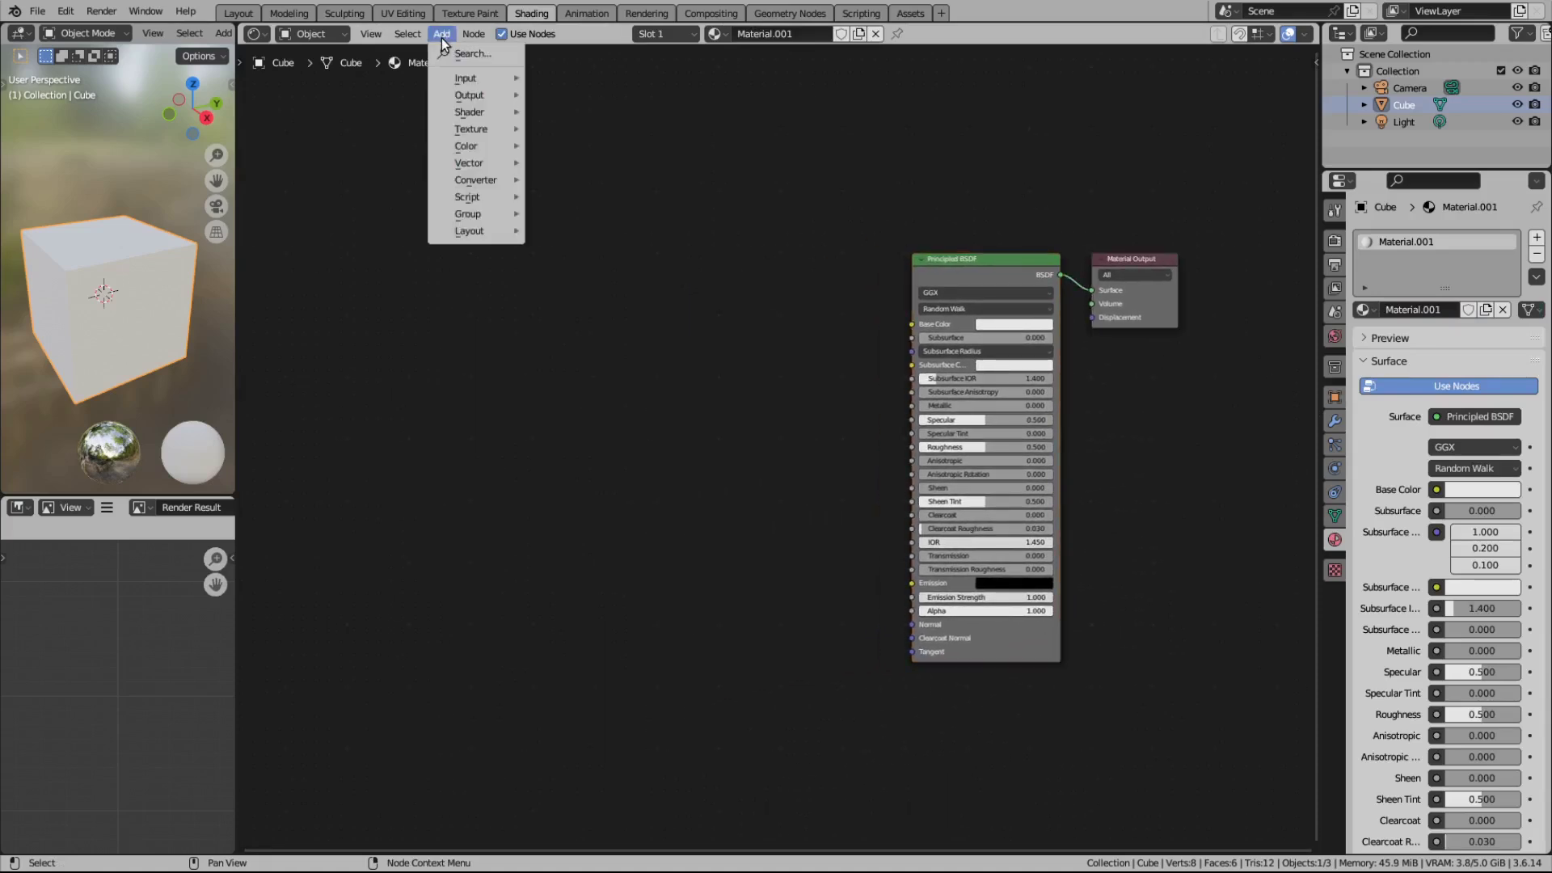
mouse_move(492, 132)
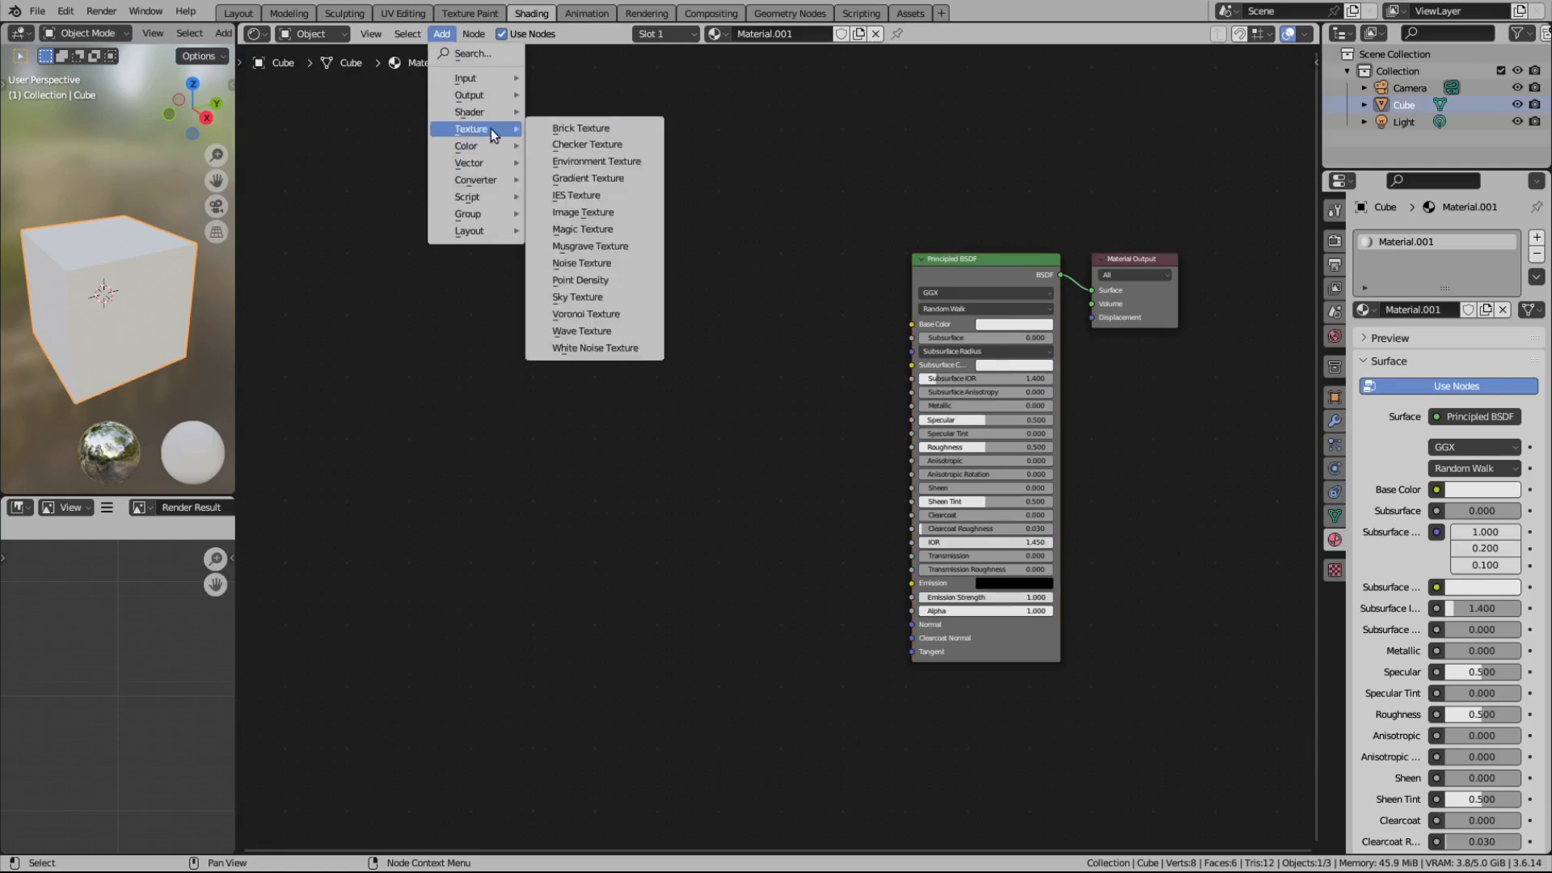
left_click(593, 212)
left_click(424, 260)
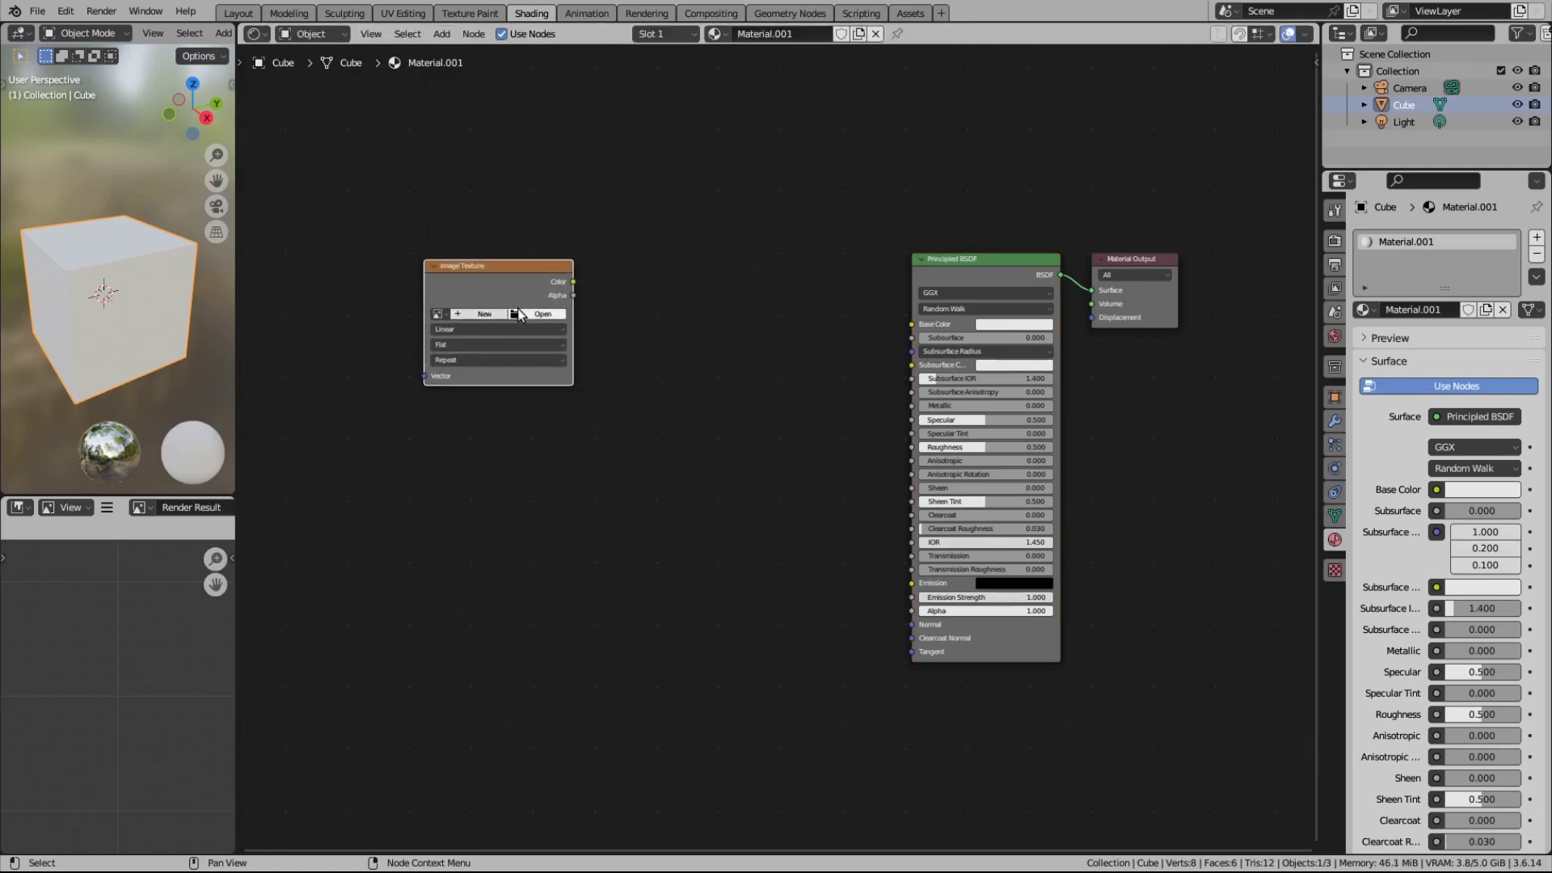
left_click(439, 314)
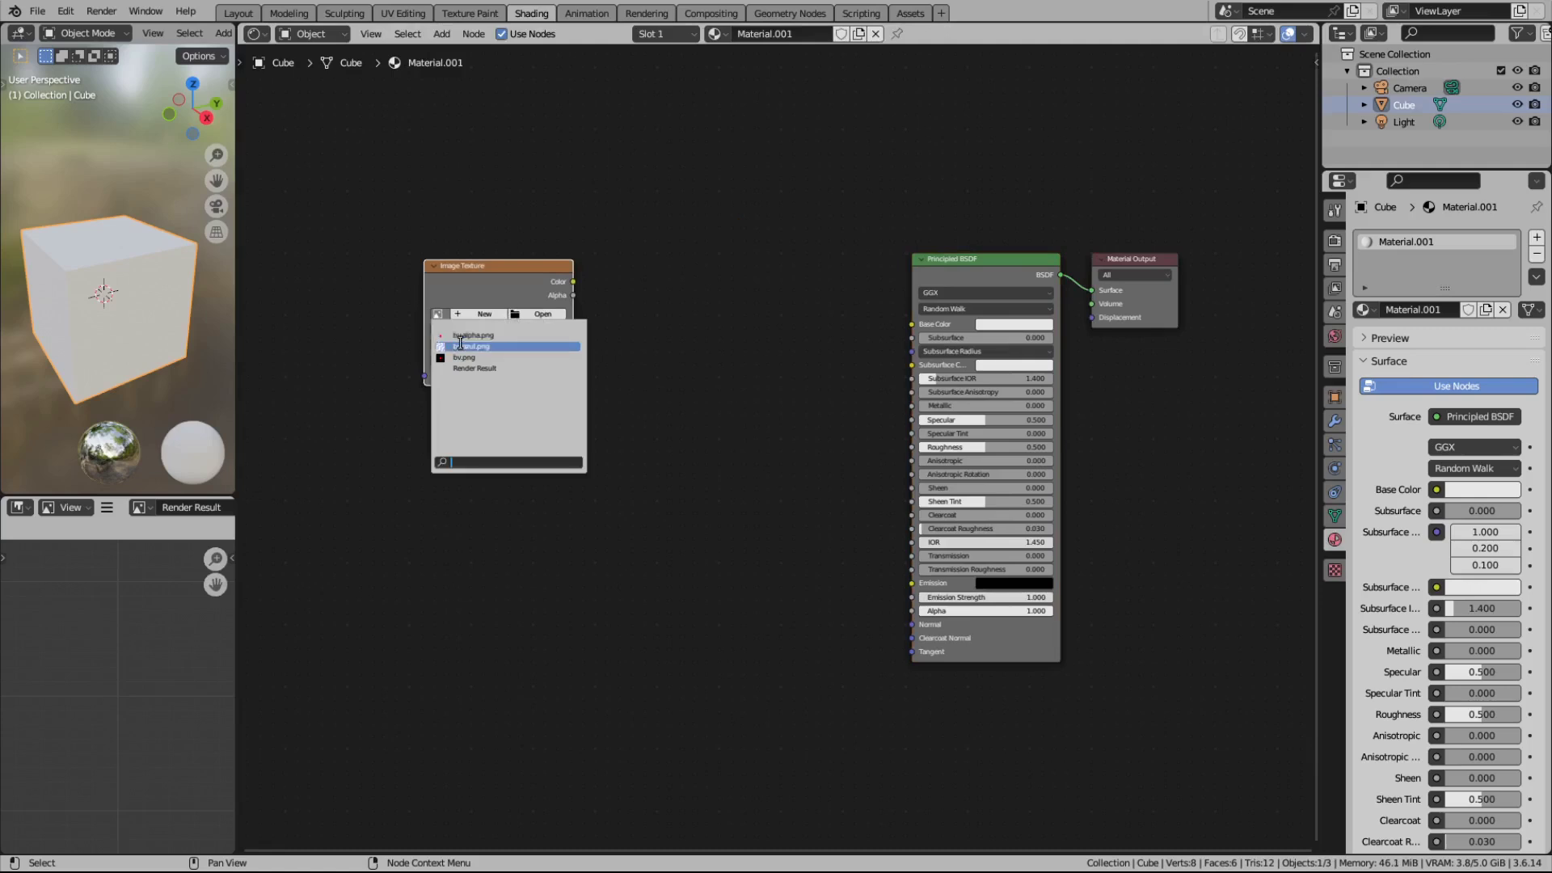
left_click(468, 345)
mouse_move(570, 280)
left_mouse_down()
mouse_move(696, 321)
mouse_move(913, 326)
left_mouse_up()
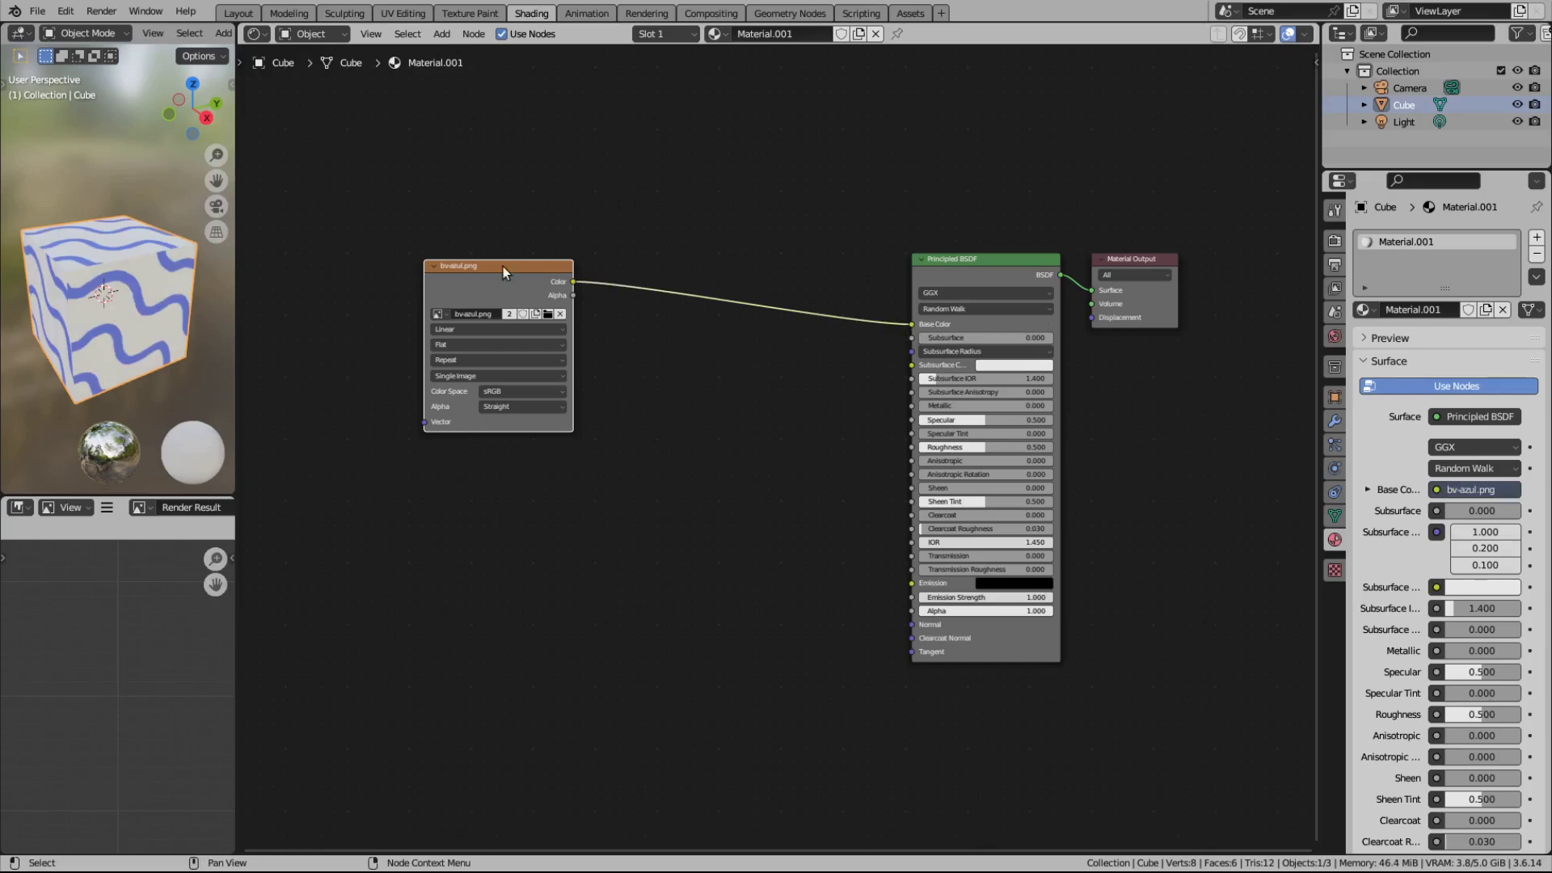
Step: Duplicate the bv-azul.png texture node, place the copy below it, and set its image to bv.png
key("shift+d")
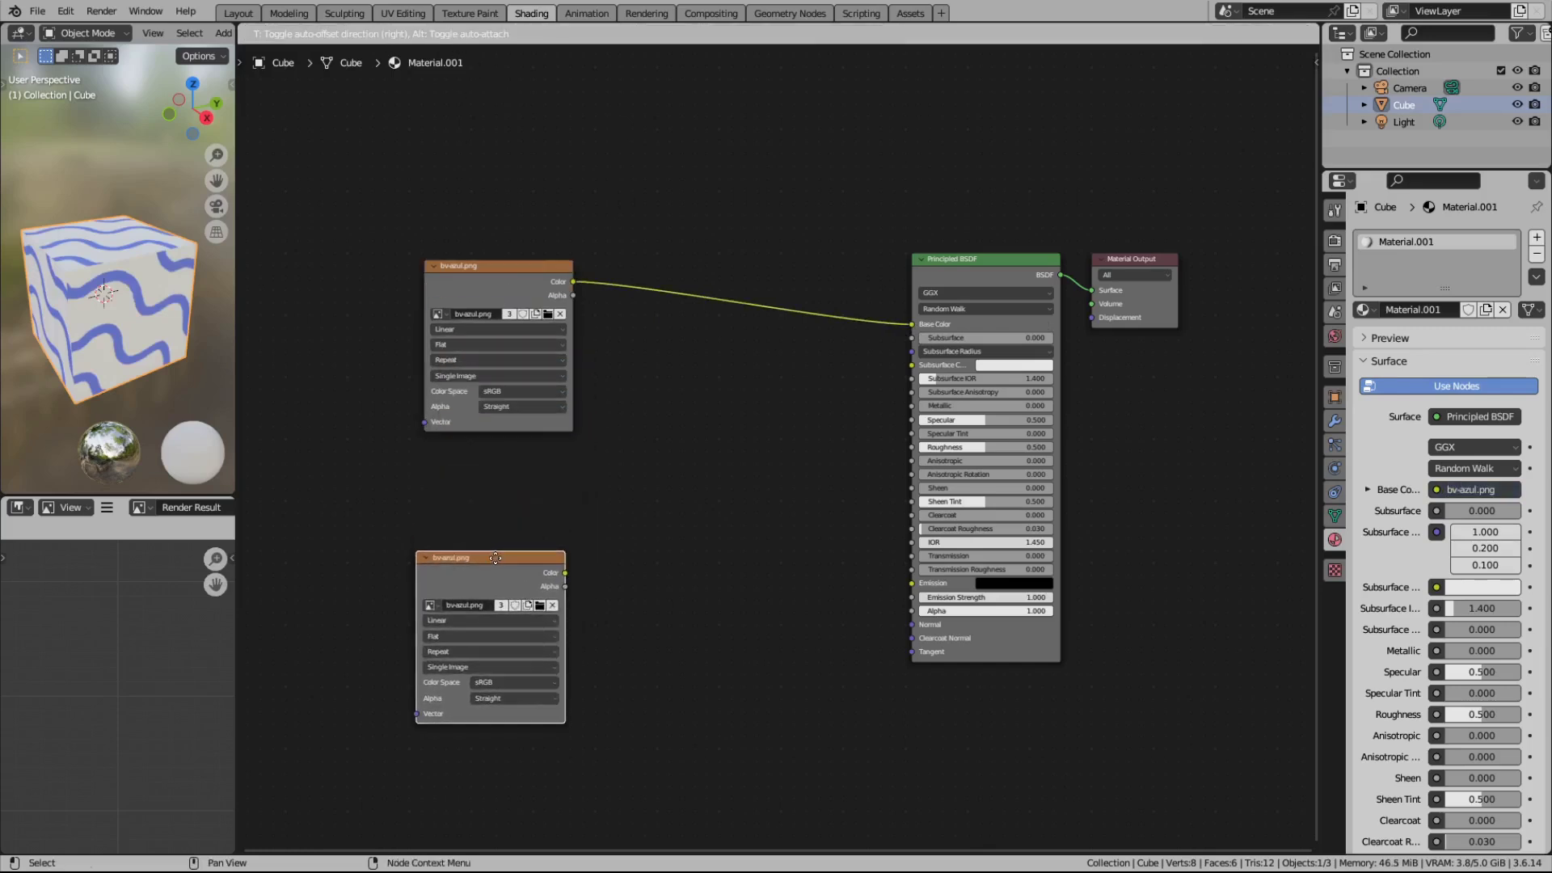
left_click(494, 557)
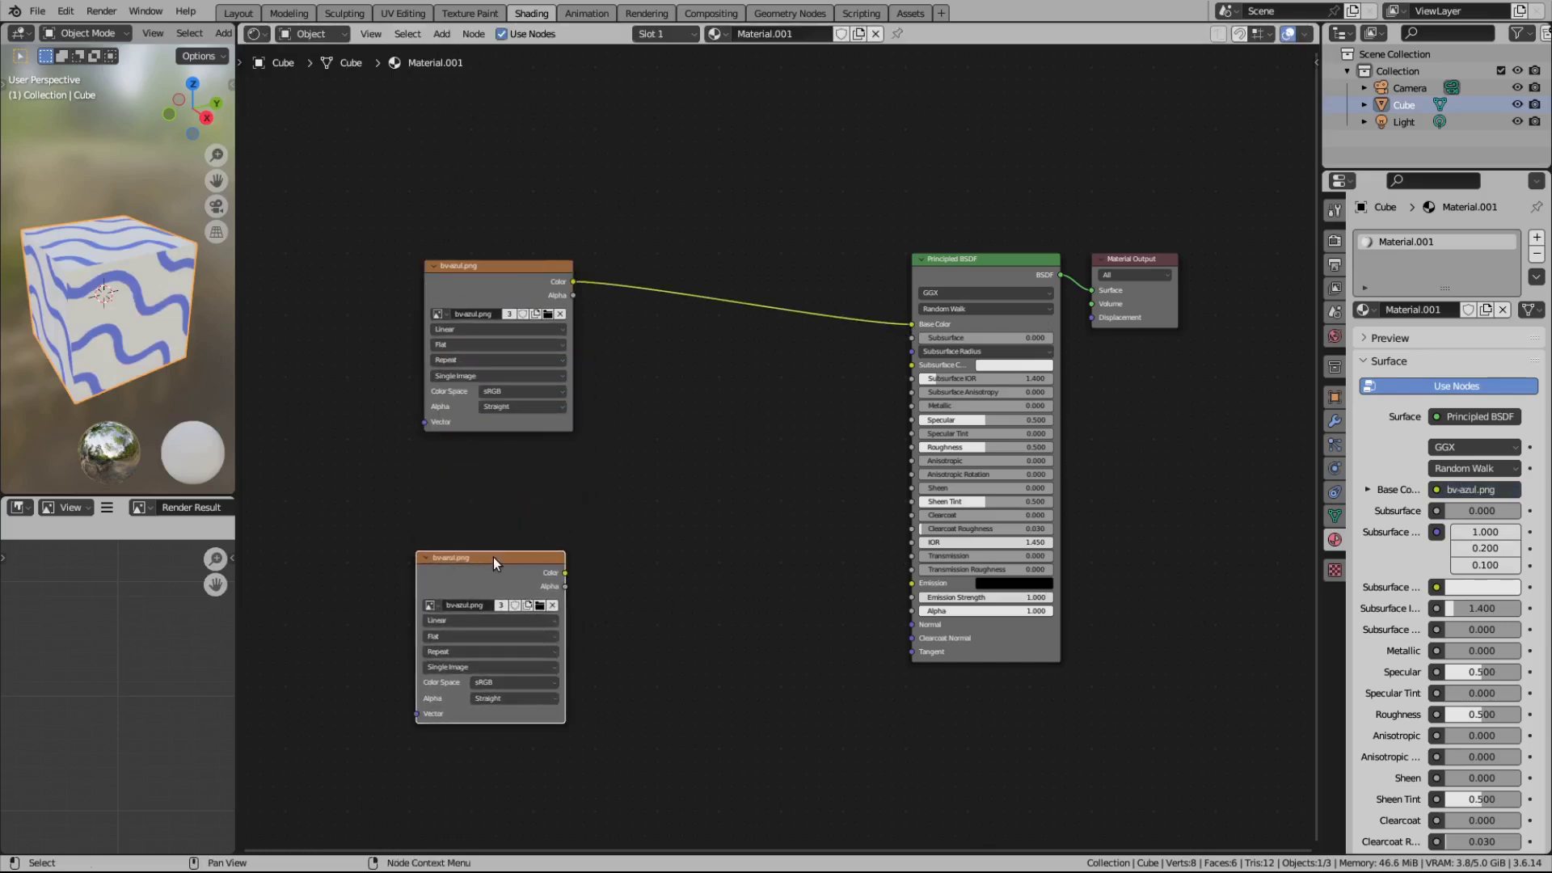
left_click(442, 604)
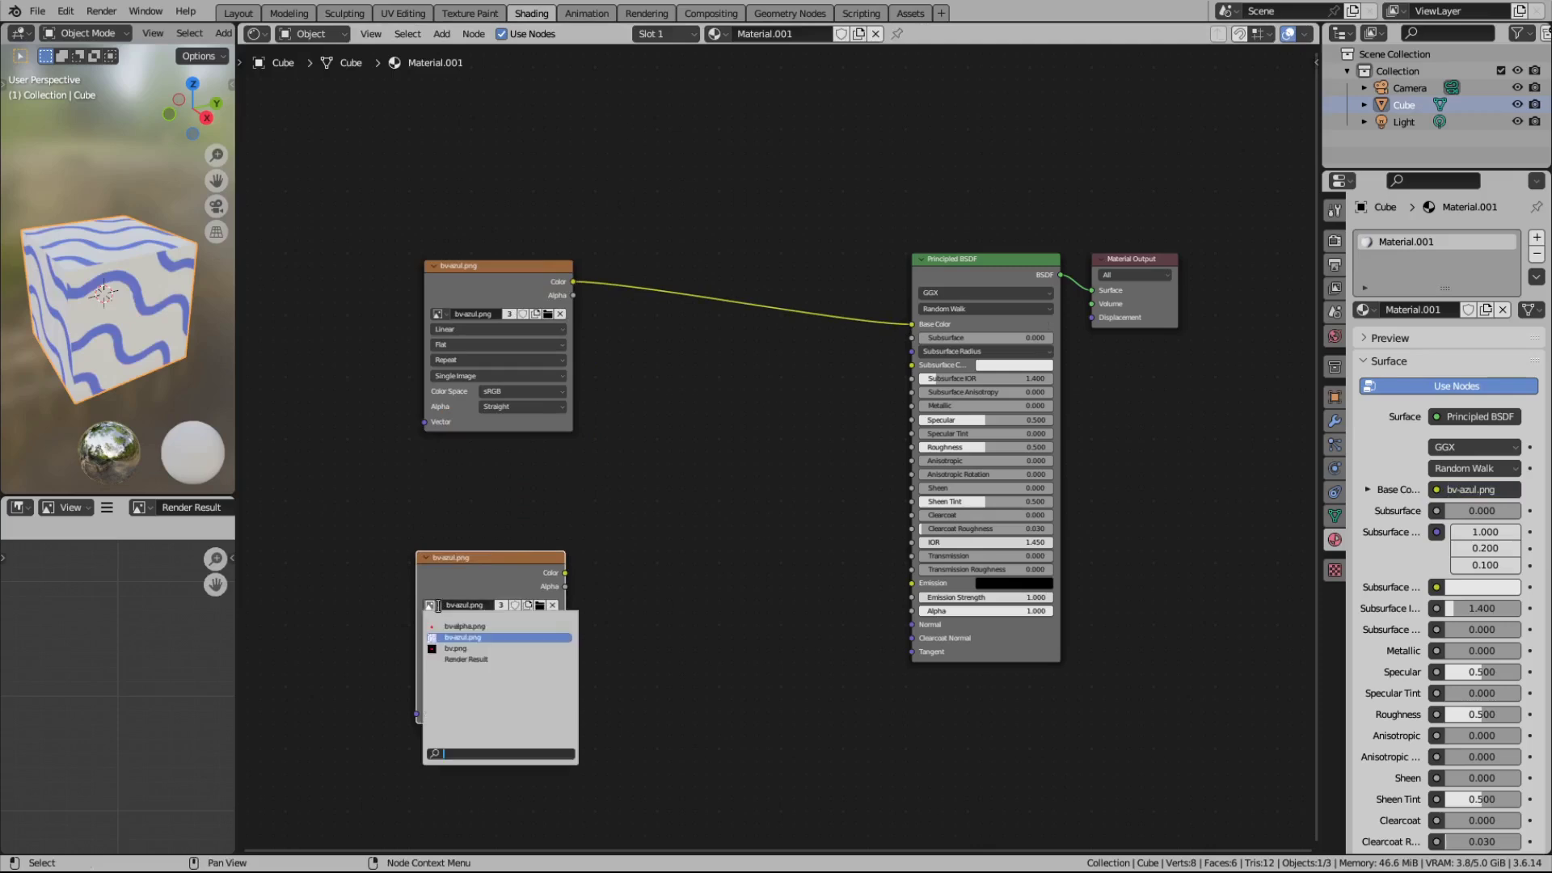
left_click(454, 648)
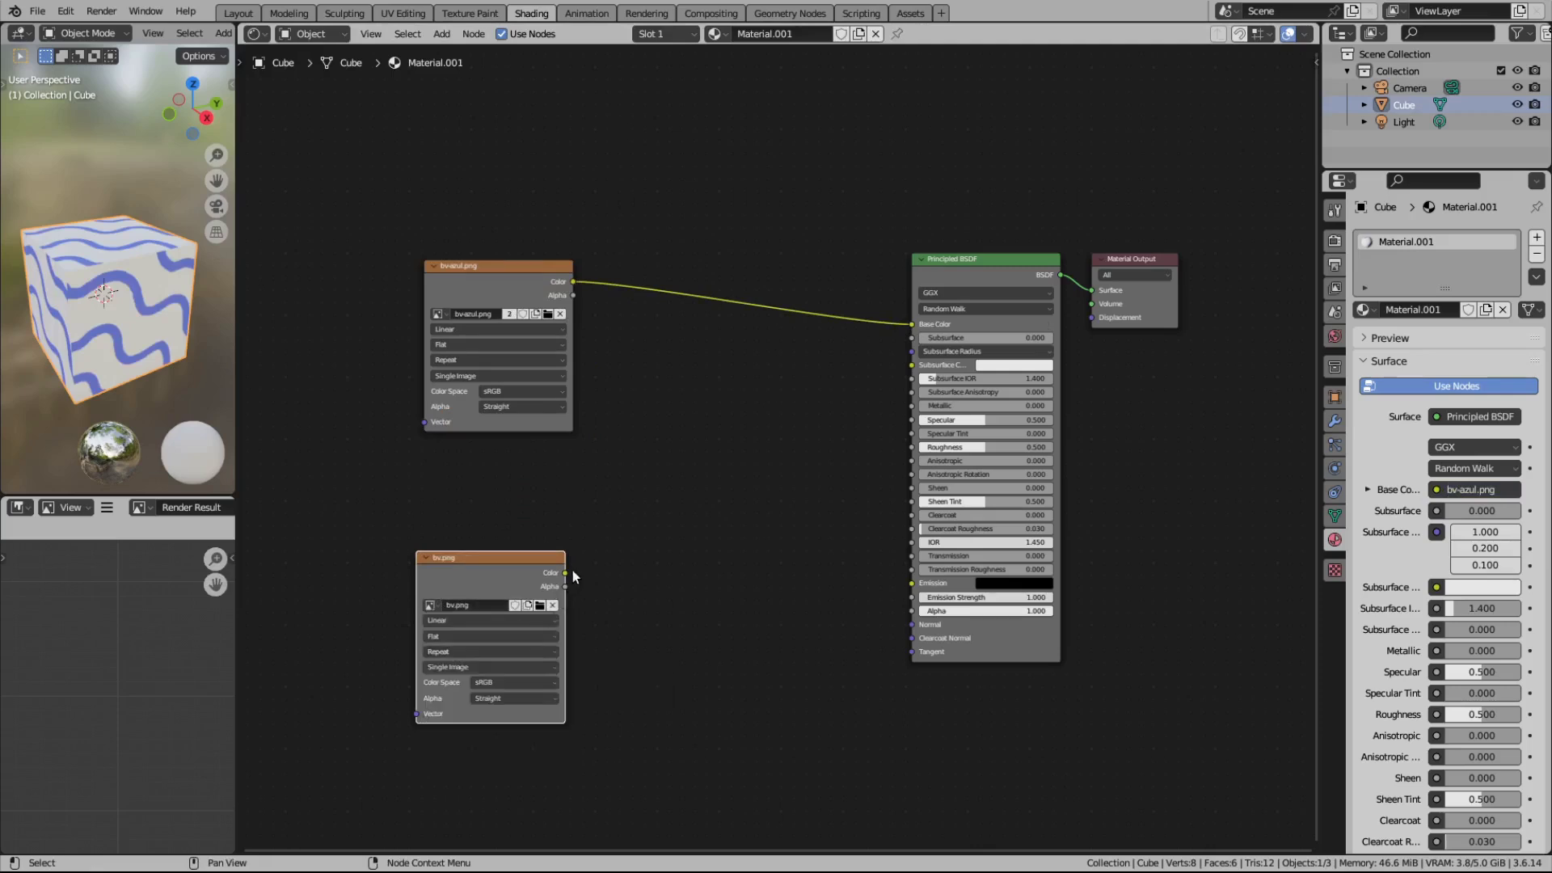
Step: Try bv.png and then bv-azul.png as the Base Color source, and disconnect the texture from Base Color
left_click_drag(565, 572, 913, 324)
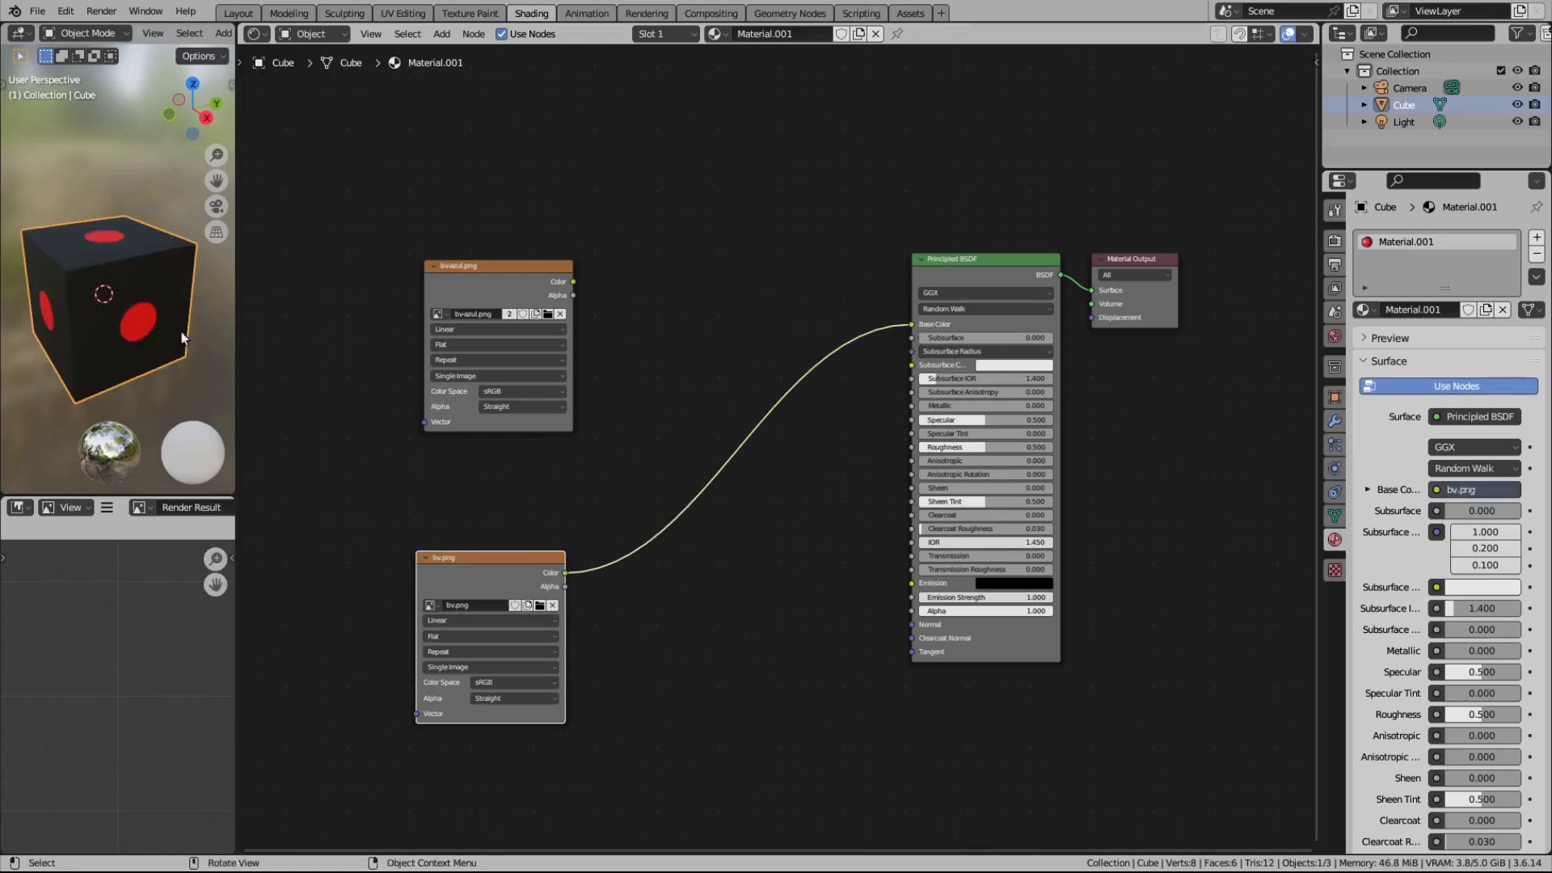
left_click_drag(575, 282, 910, 329)
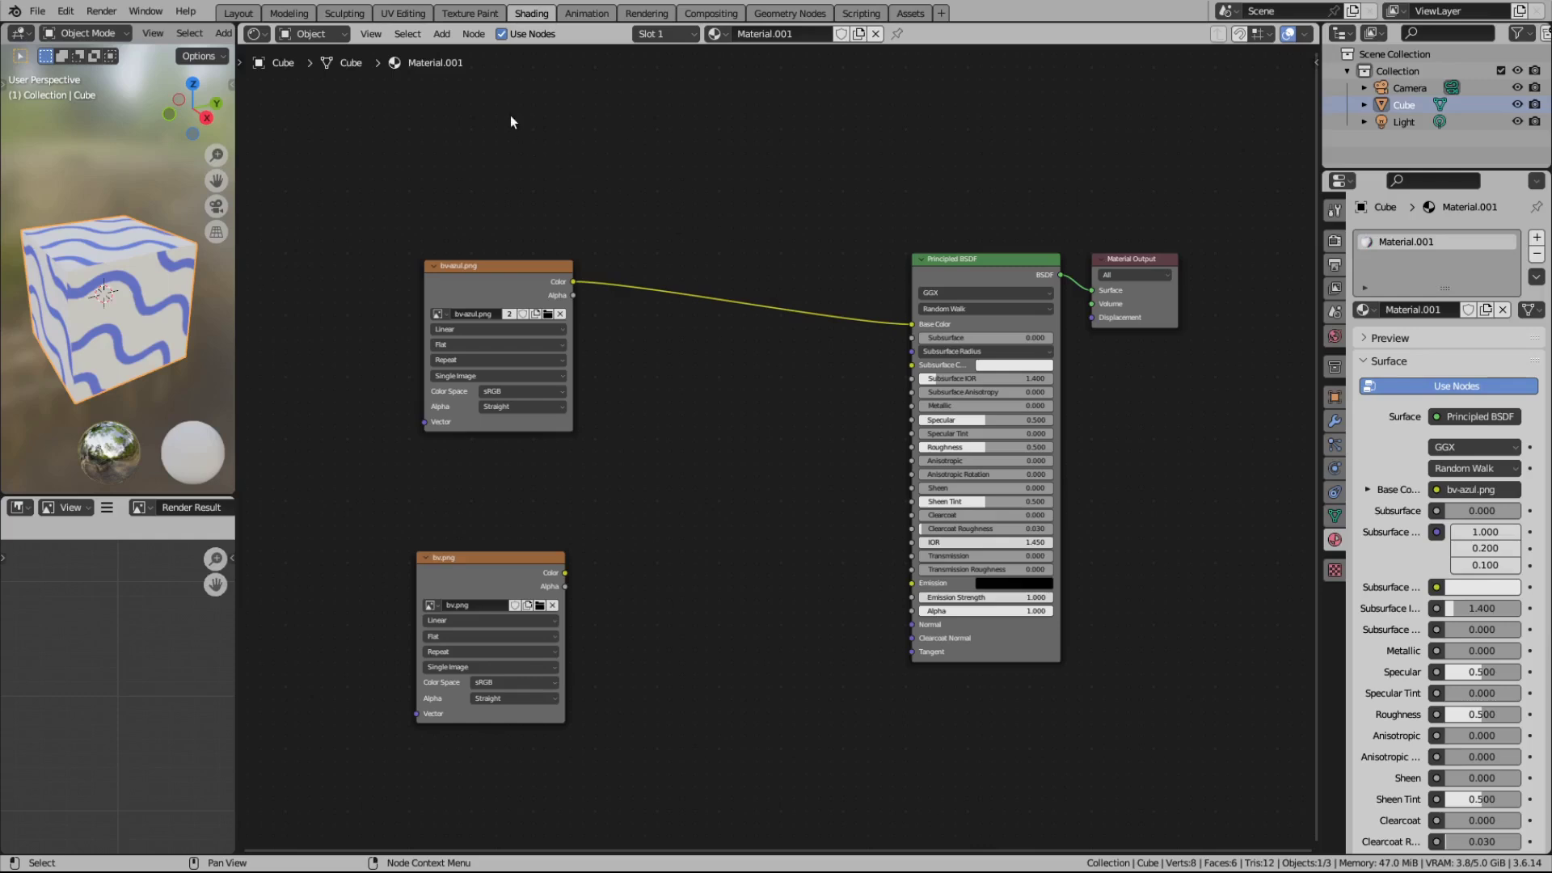
left_click_drag(906, 324, 709, 318)
Step: Spread out the nodes, moving Material Output and Principled BSDF to the right and the two image textures farther apart on the left
middle_click_drag(784, 263, 561, 256)
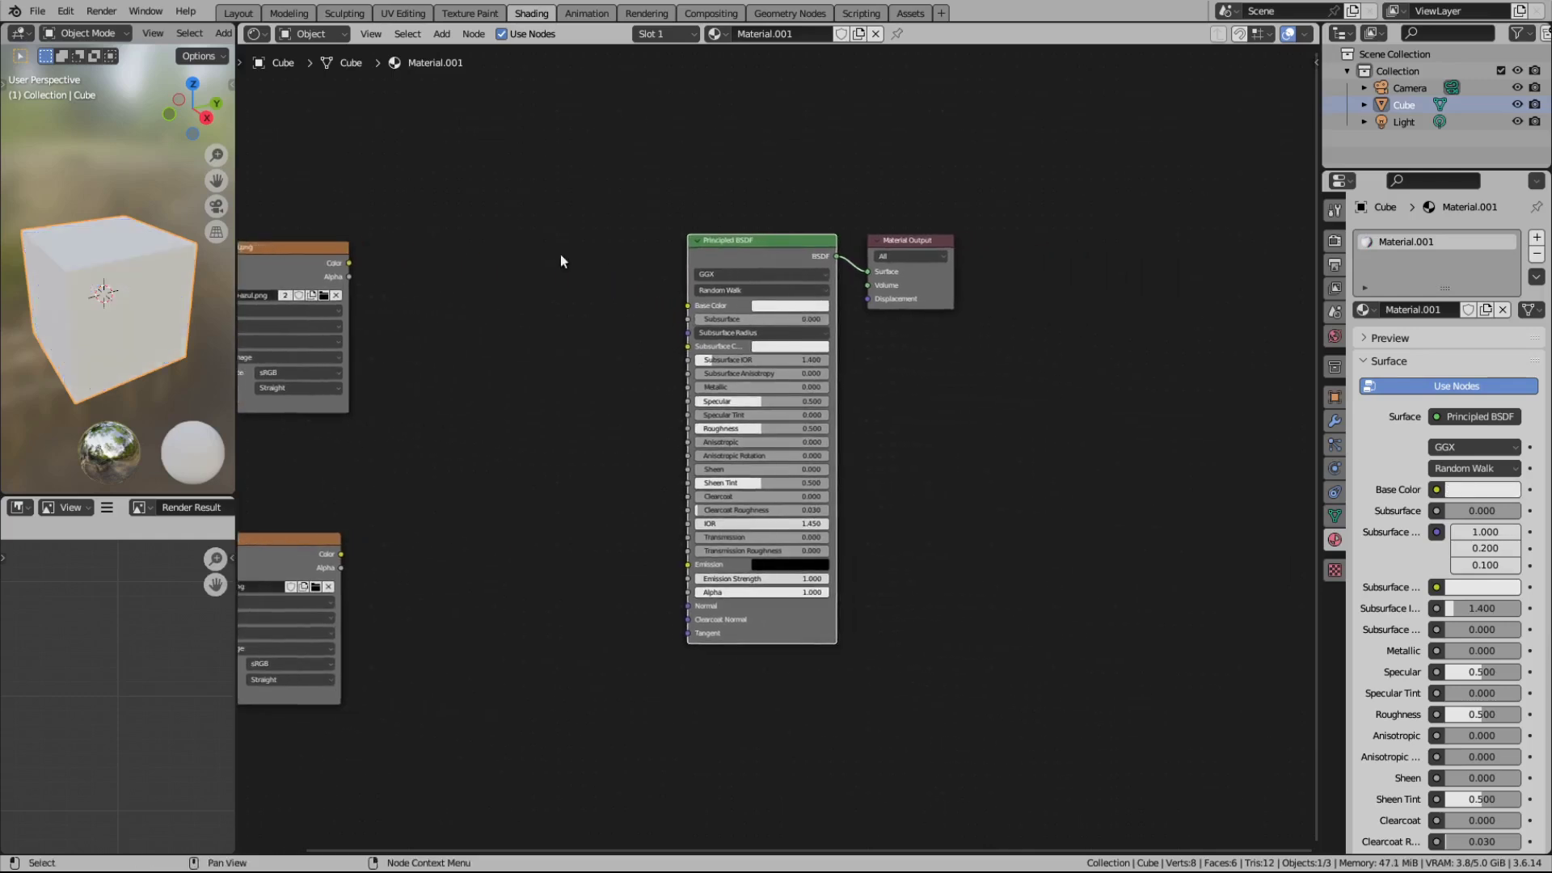
left_click(916, 247)
left_click_drag(915, 246, 1222, 247)
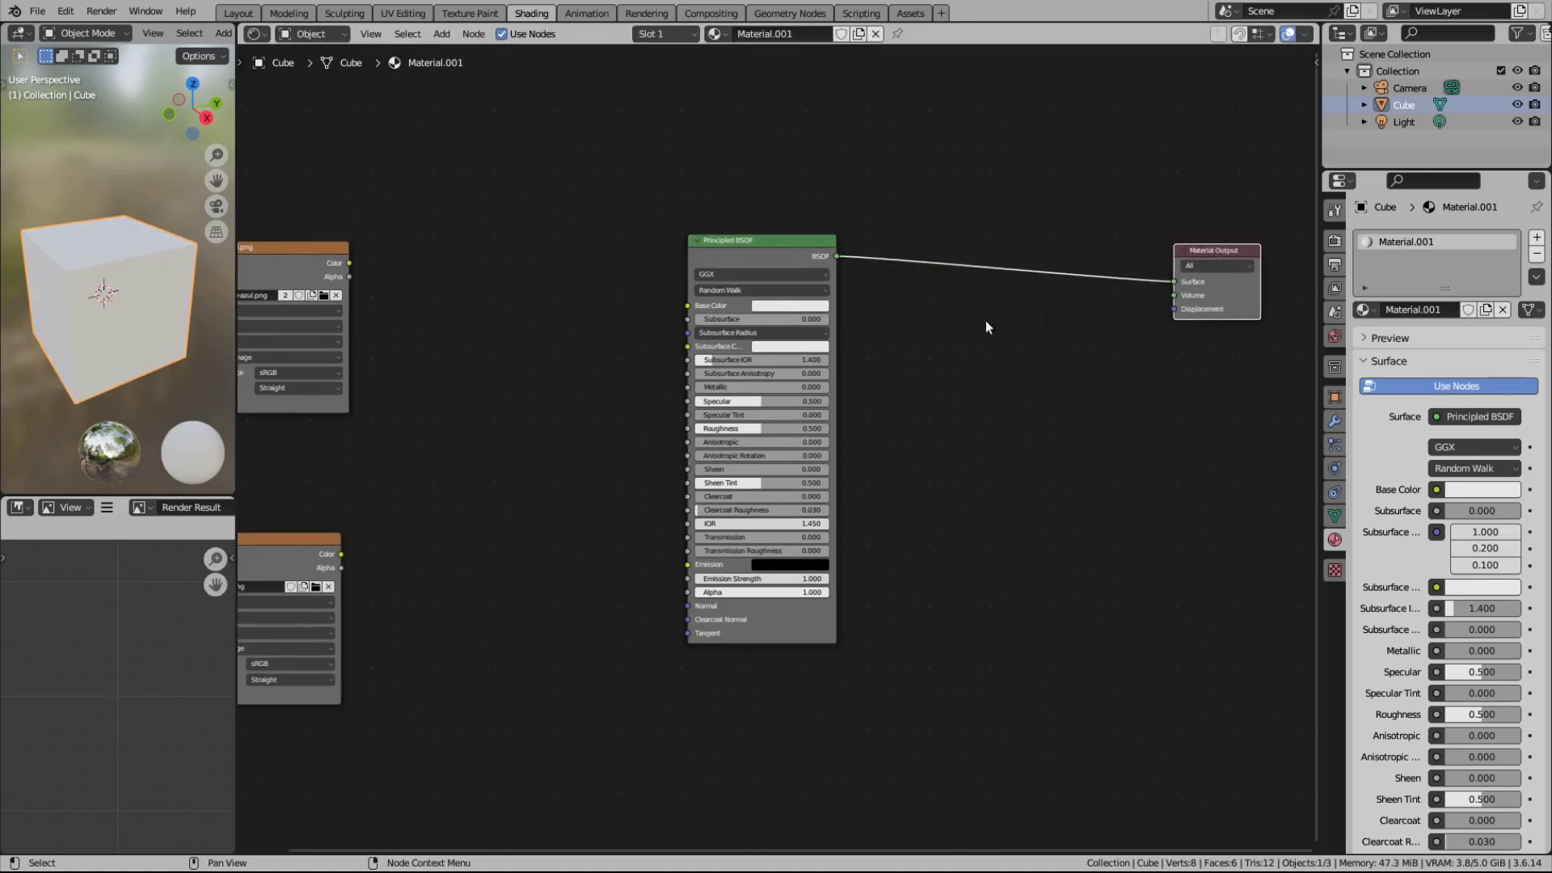
scroll(854, 331, "up", 1)
left_click_drag(737, 207, 1095, 227)
middle_click_drag(577, 329, 741, 327)
left_click_drag(421, 214, 362, 134)
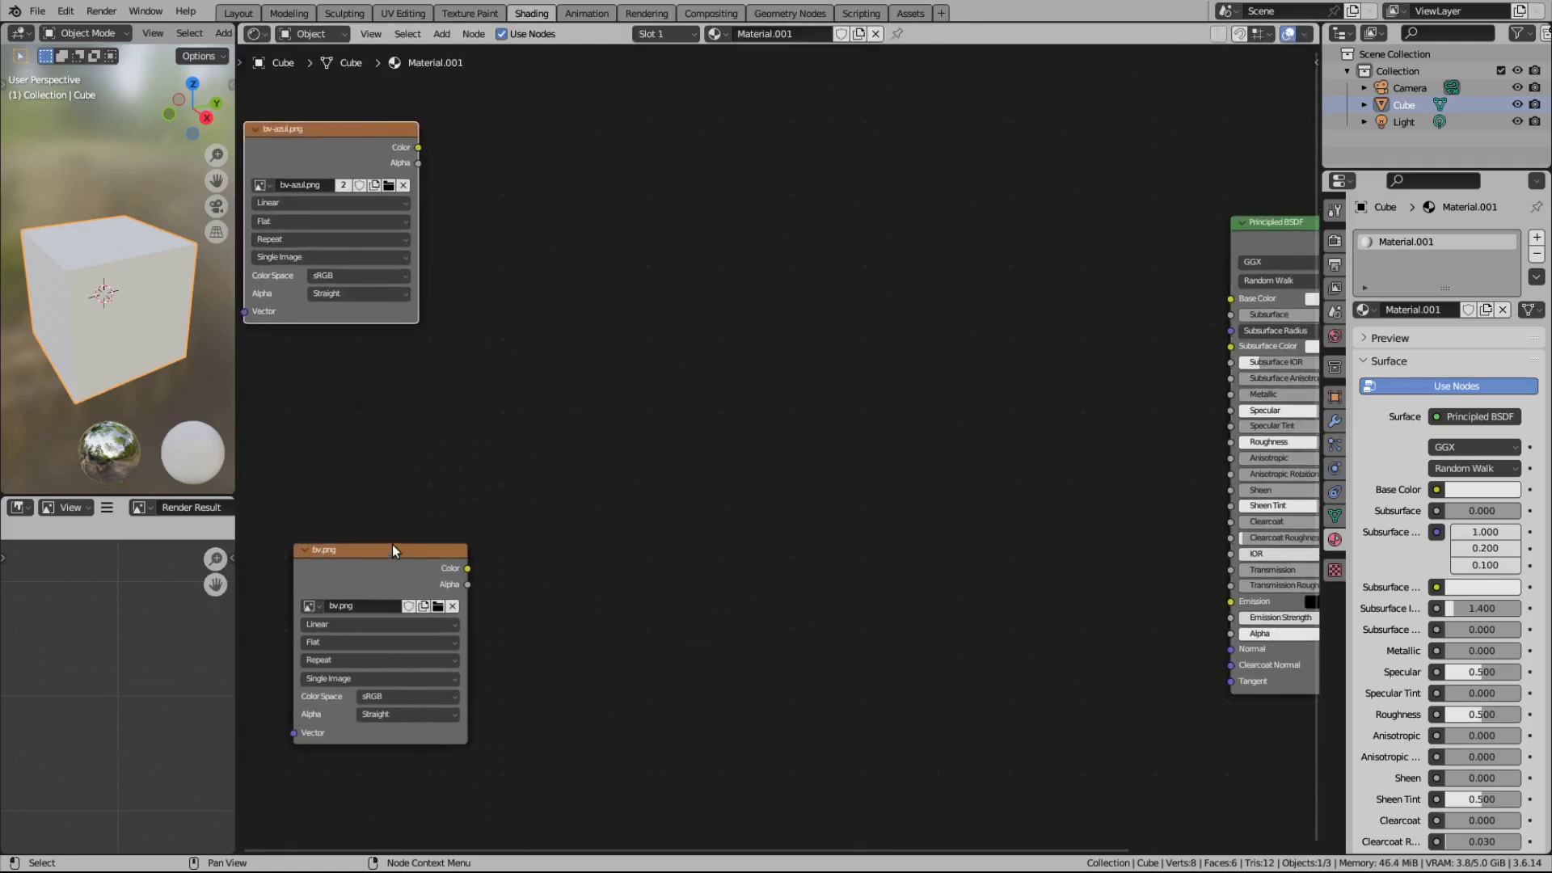
left_click_drag(383, 555, 333, 644)
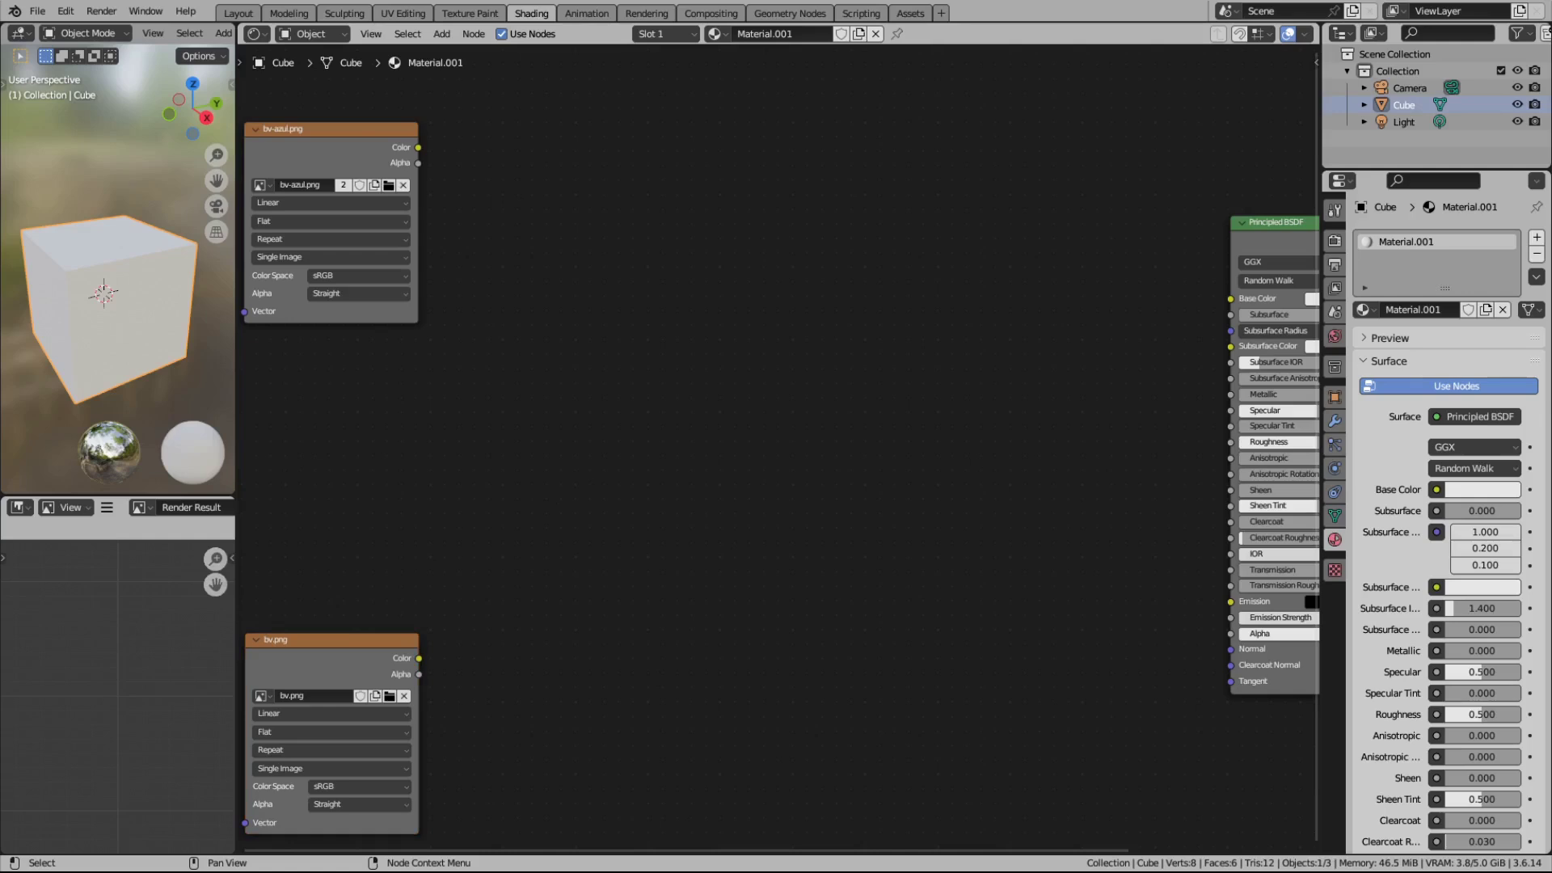
Step: Add a Separate Color node beside the bv.png texture node
left_click(443, 34)
mouse_move(478, 147)
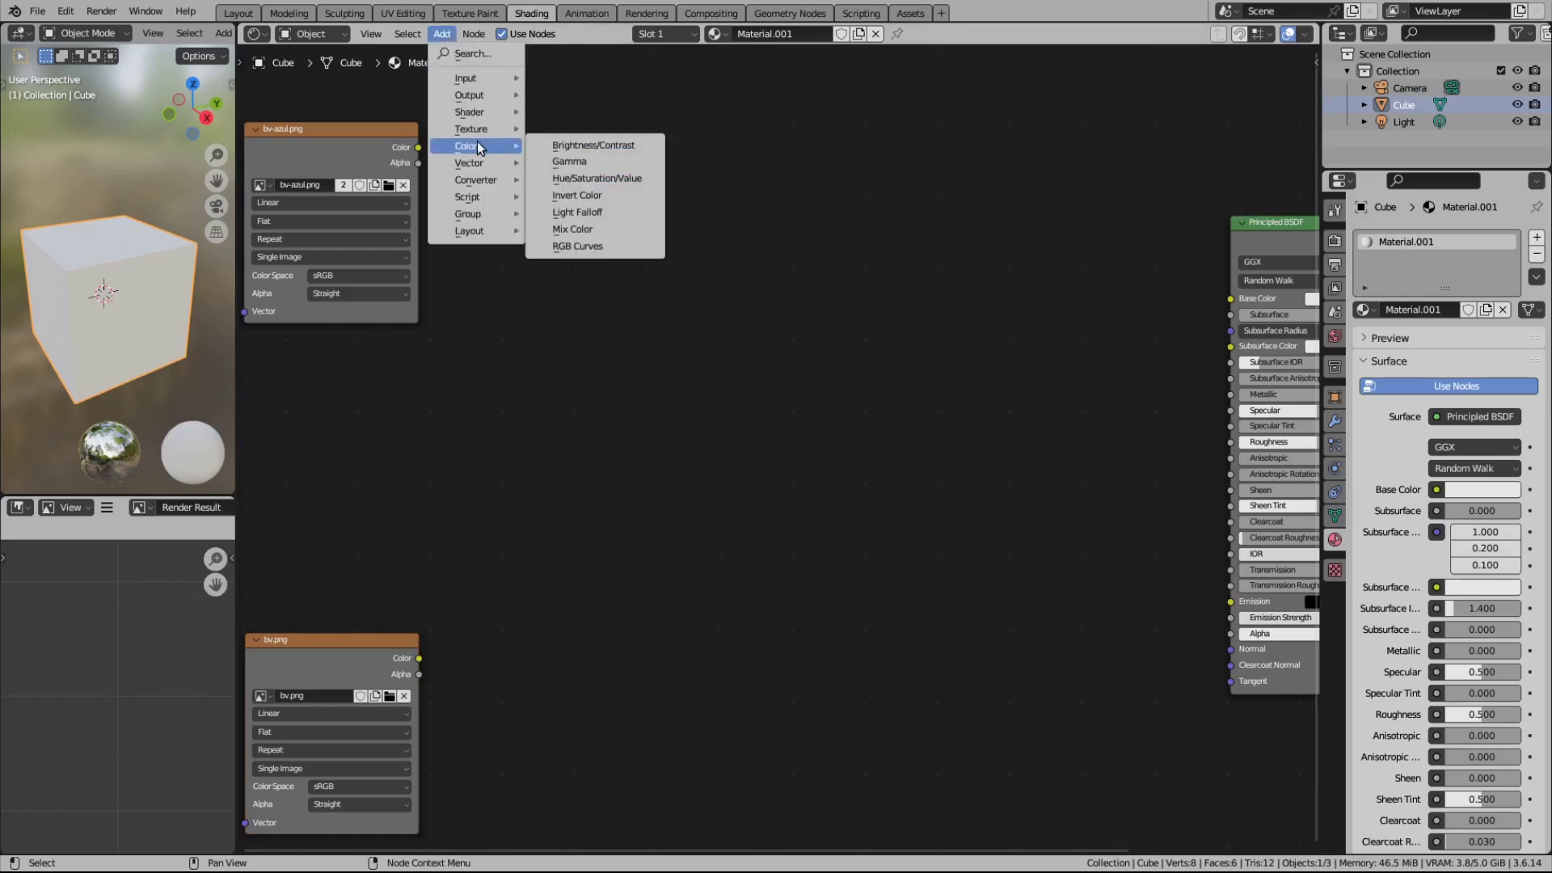
mouse_move(478, 180)
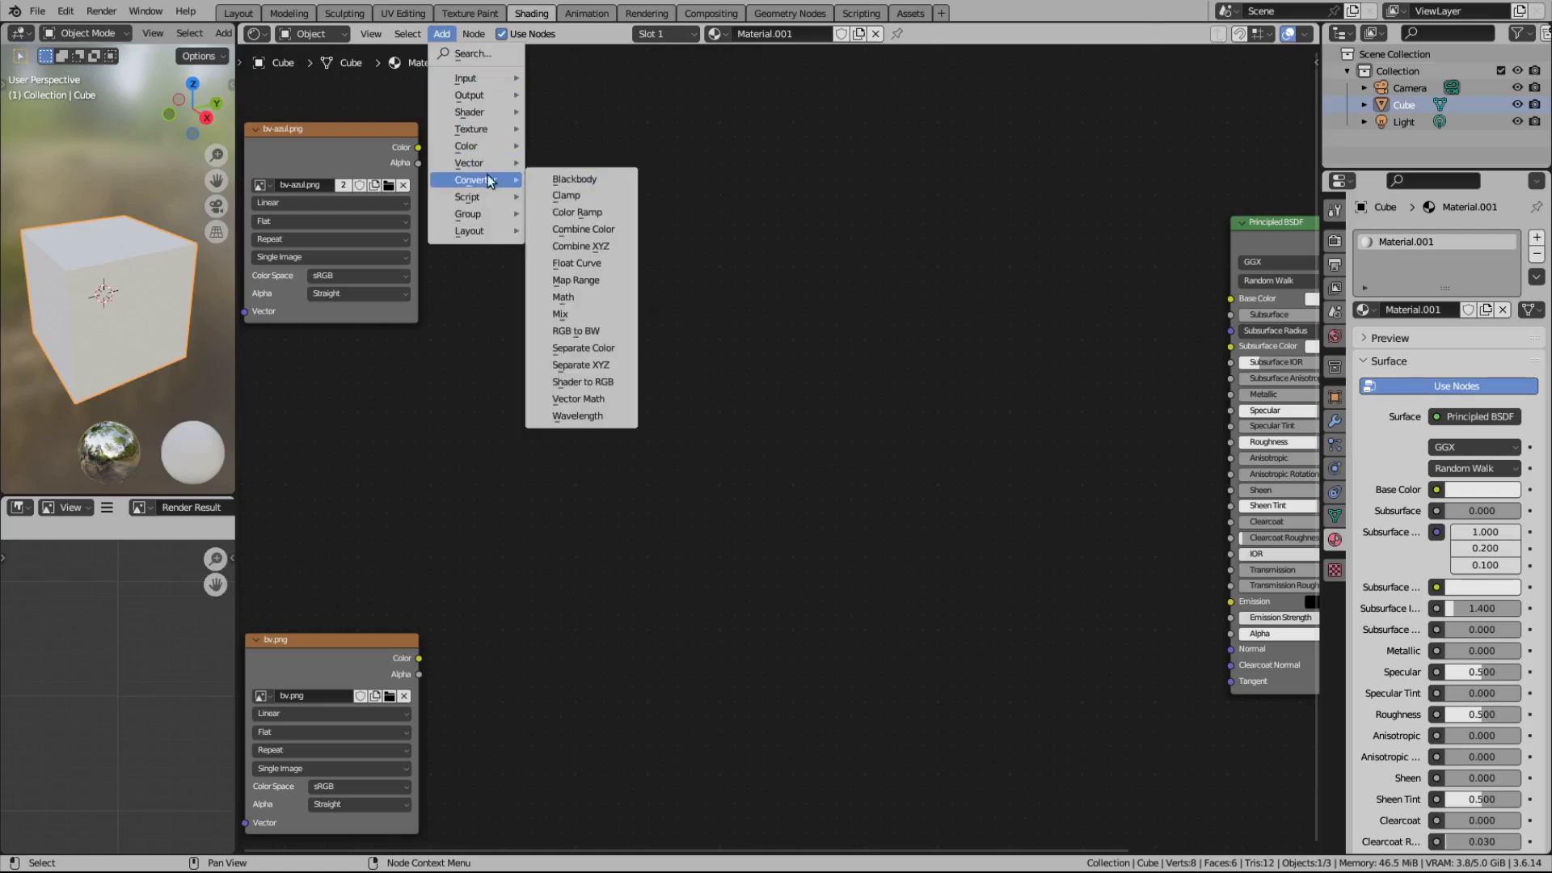
left_click(582, 347)
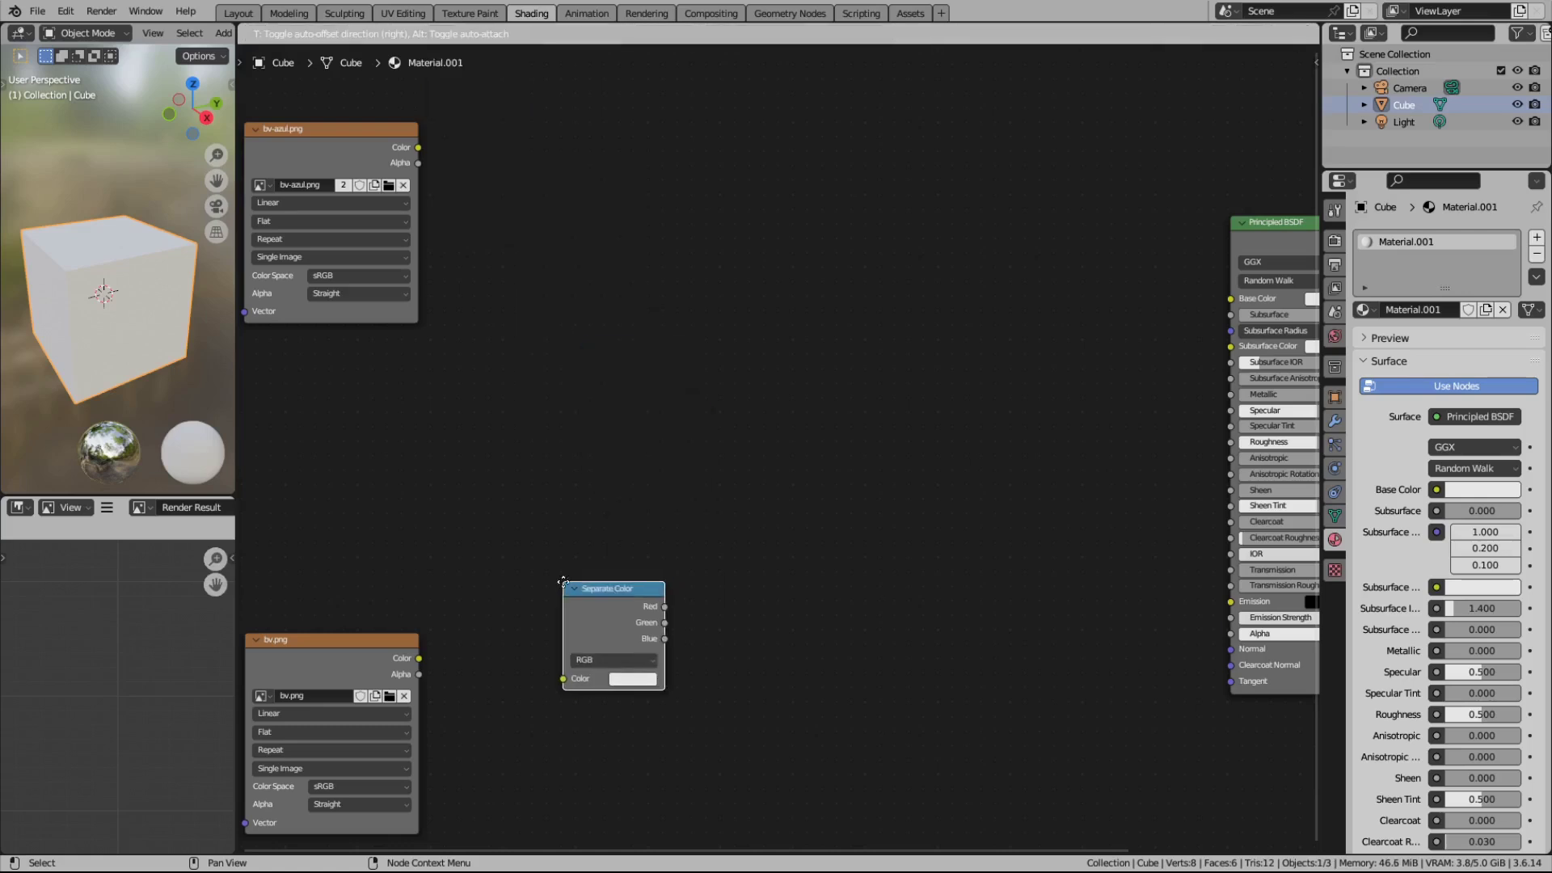
left_click(481, 611)
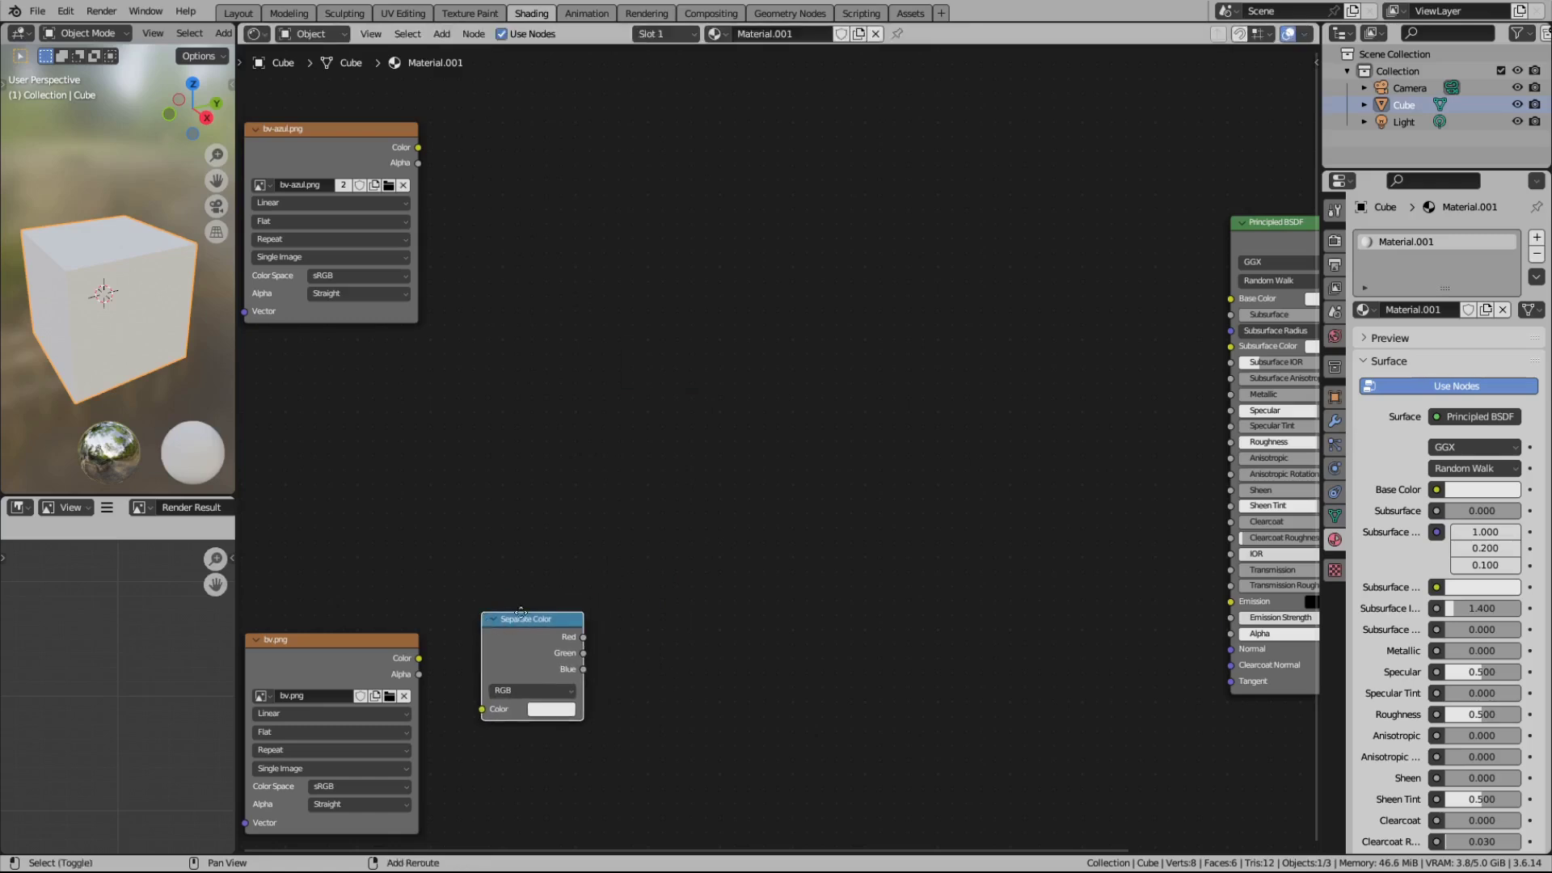
Step: Duplicate the Separate Color node beside bv-azul.png and connect each image's Color output to its own Separate Color input
key("shift+d")
left_click(530, 132)
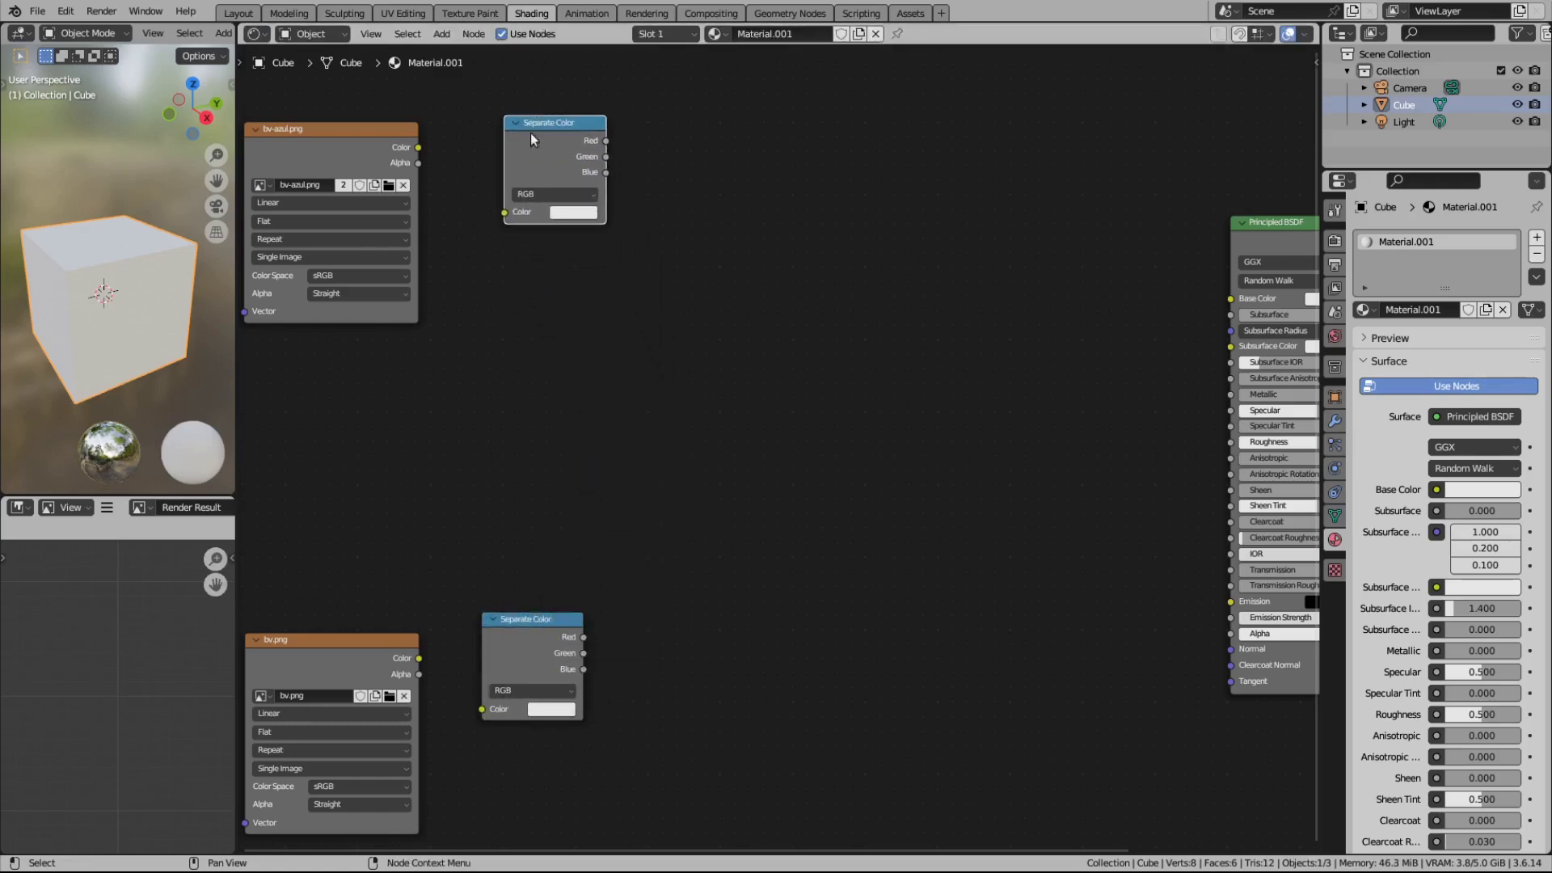
left_click_drag(419, 146, 505, 212)
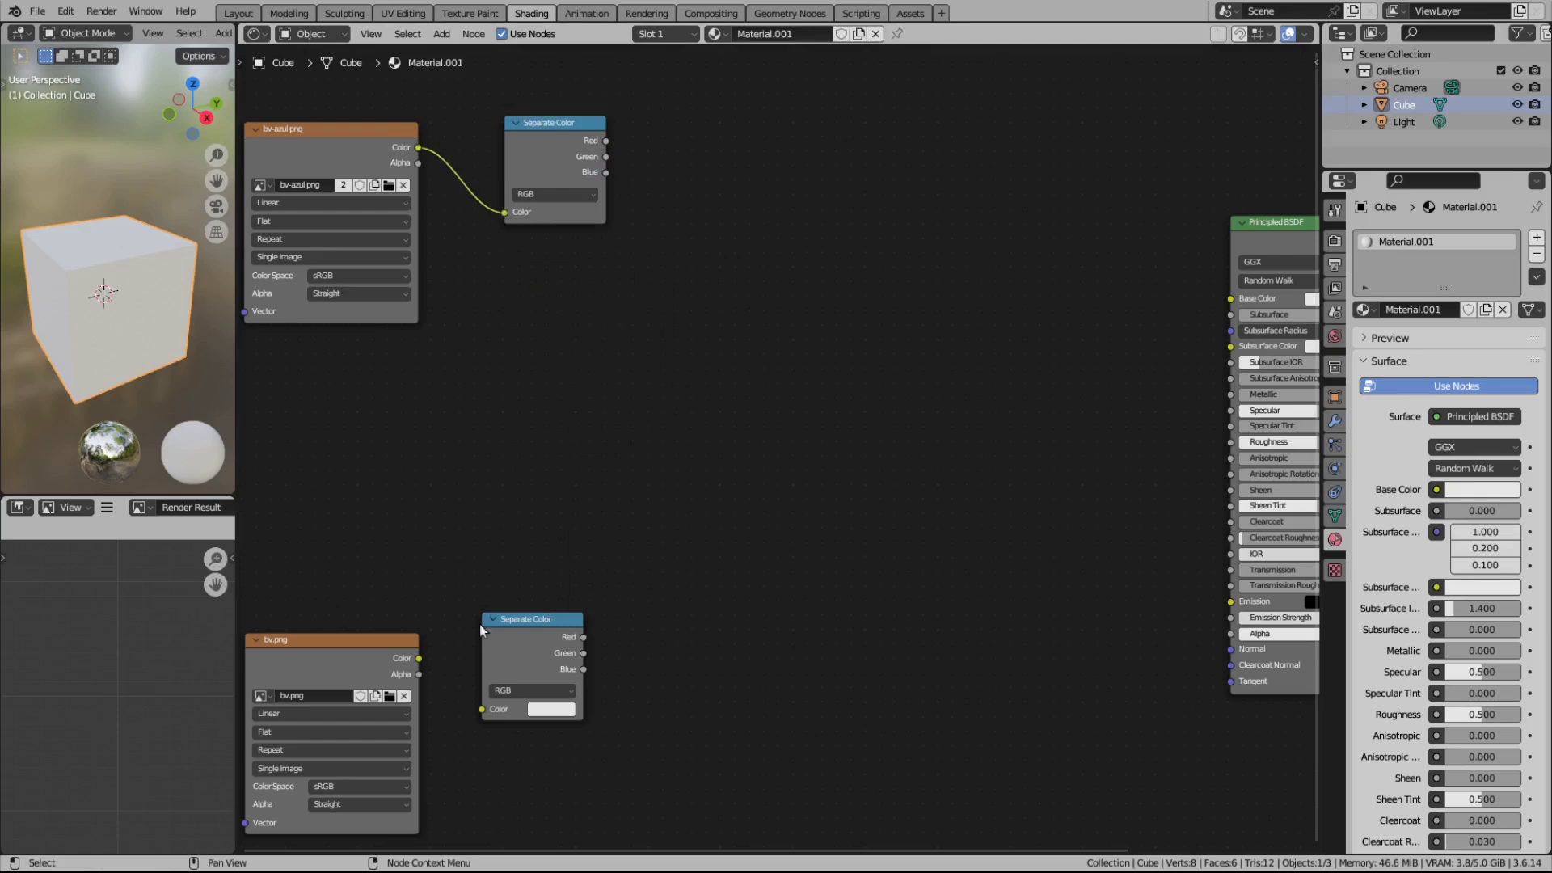
left_click_drag(419, 657, 480, 711)
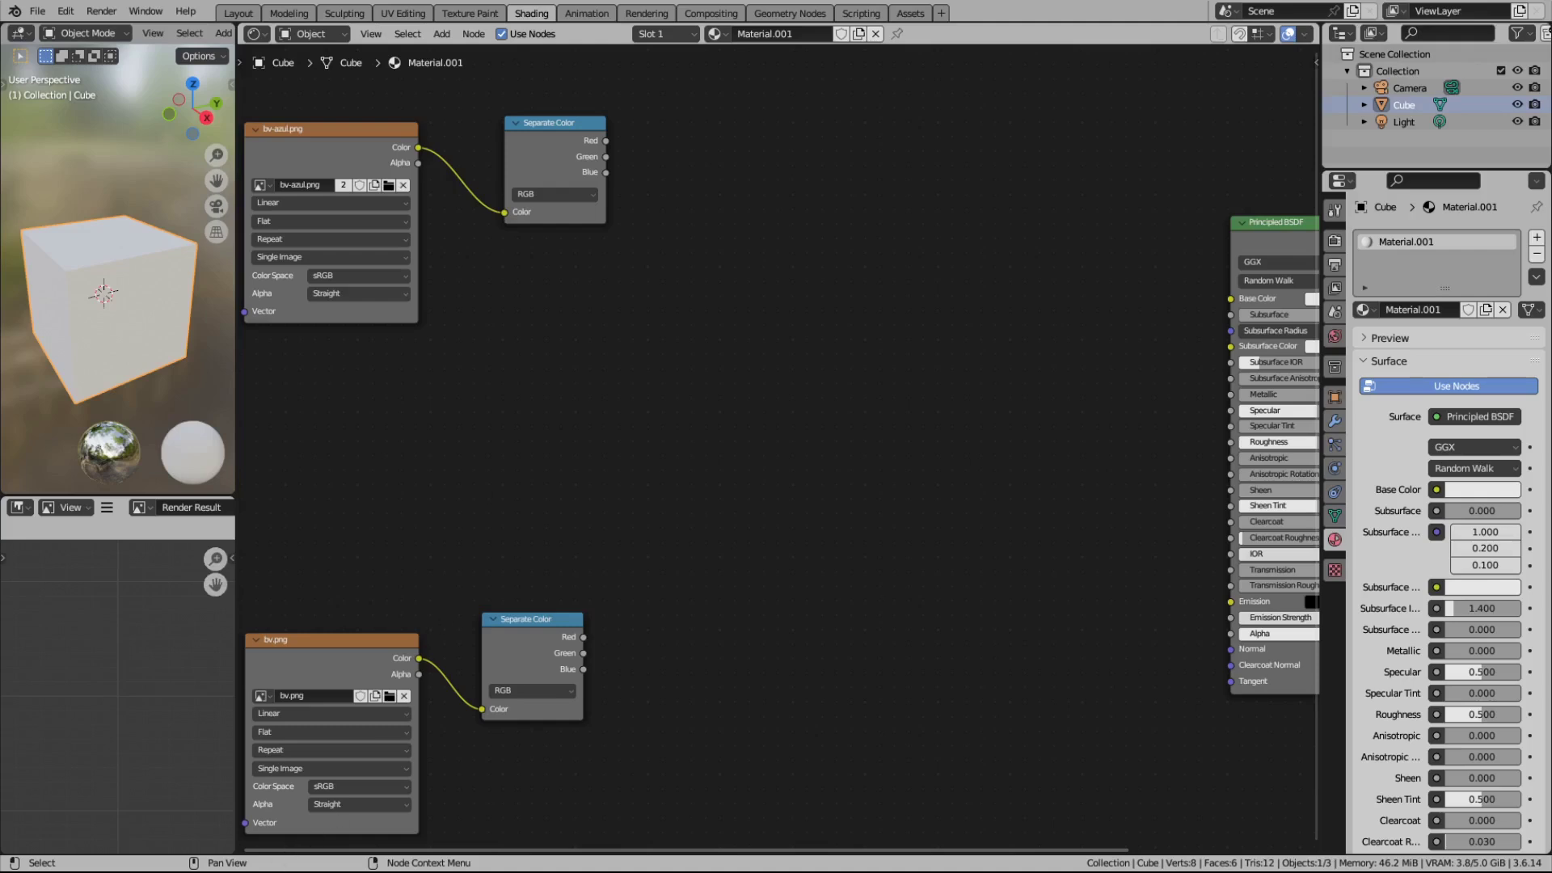
Step: Add a Math node beside the bv-azul.png Separate Color node and set its operation to Compare
left_click(443, 34)
mouse_move(488, 179)
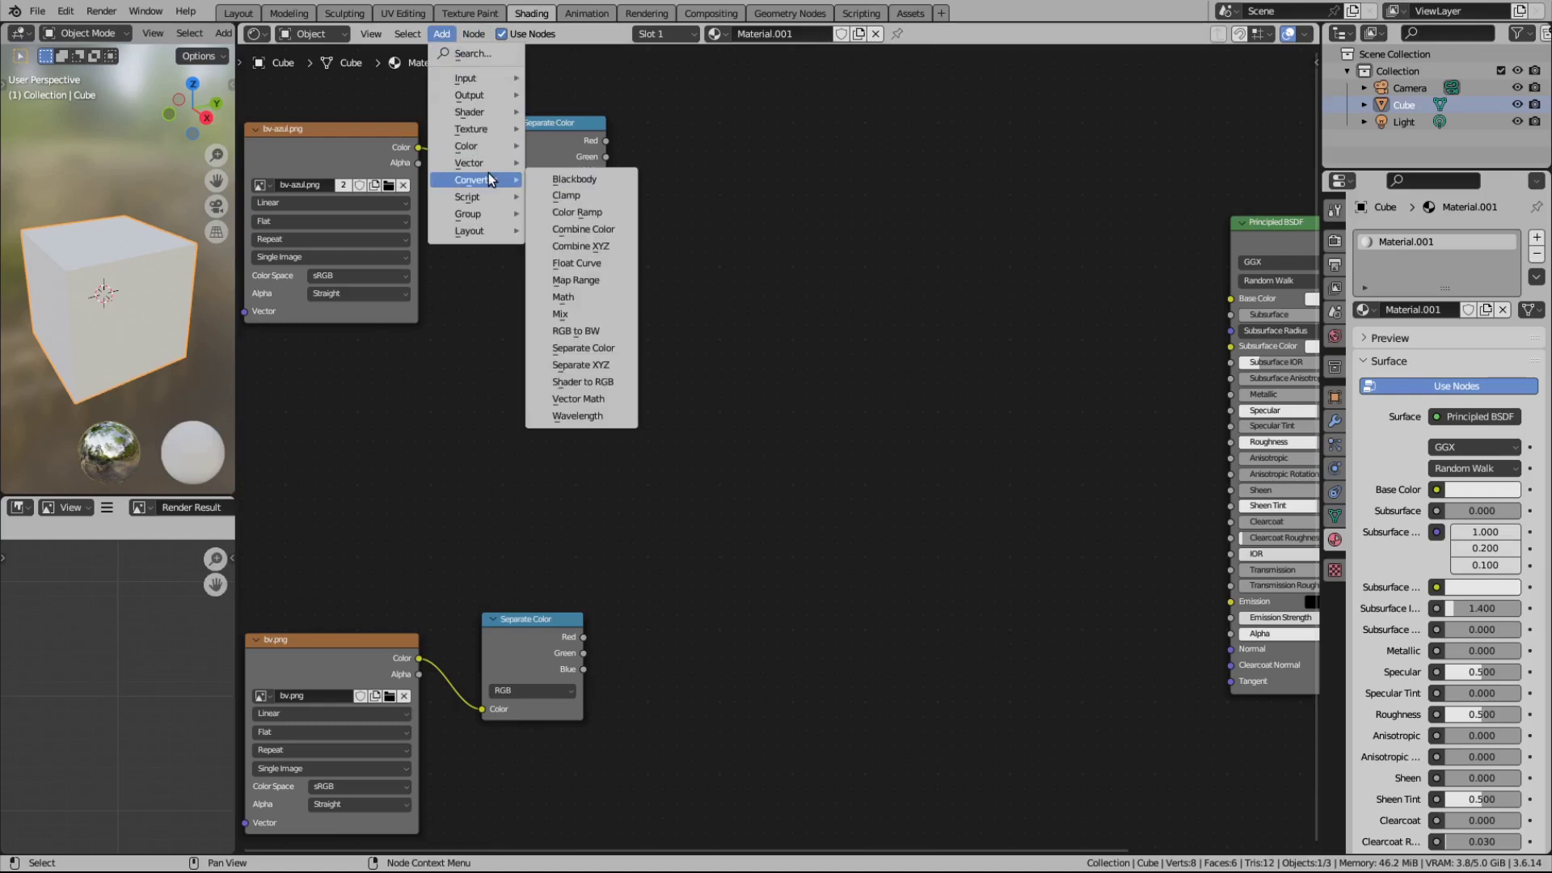
left_click(578, 301)
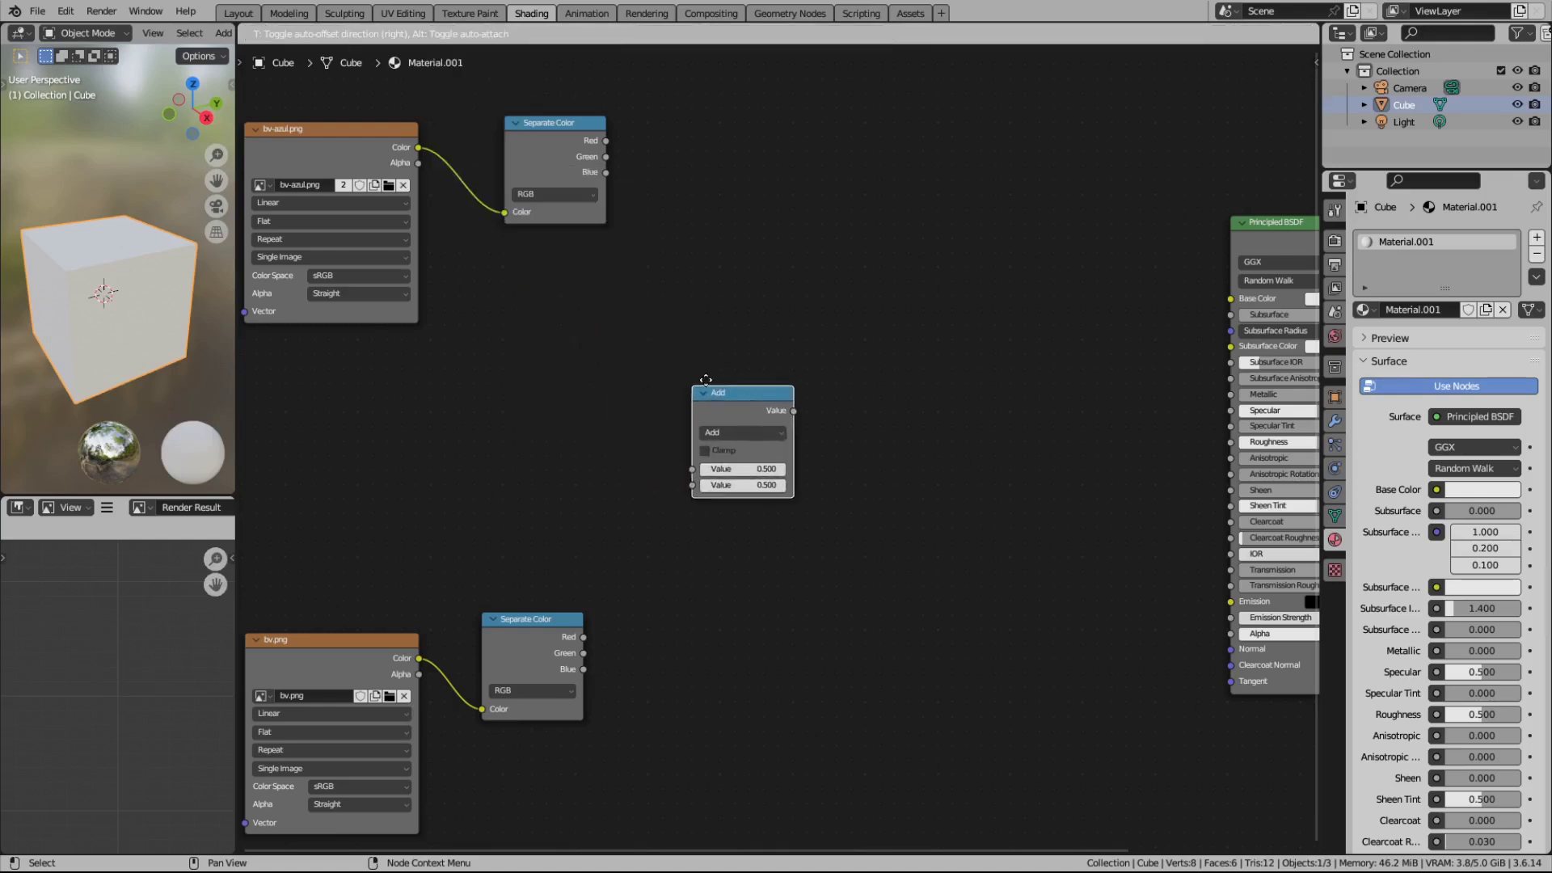
left_click(688, 194)
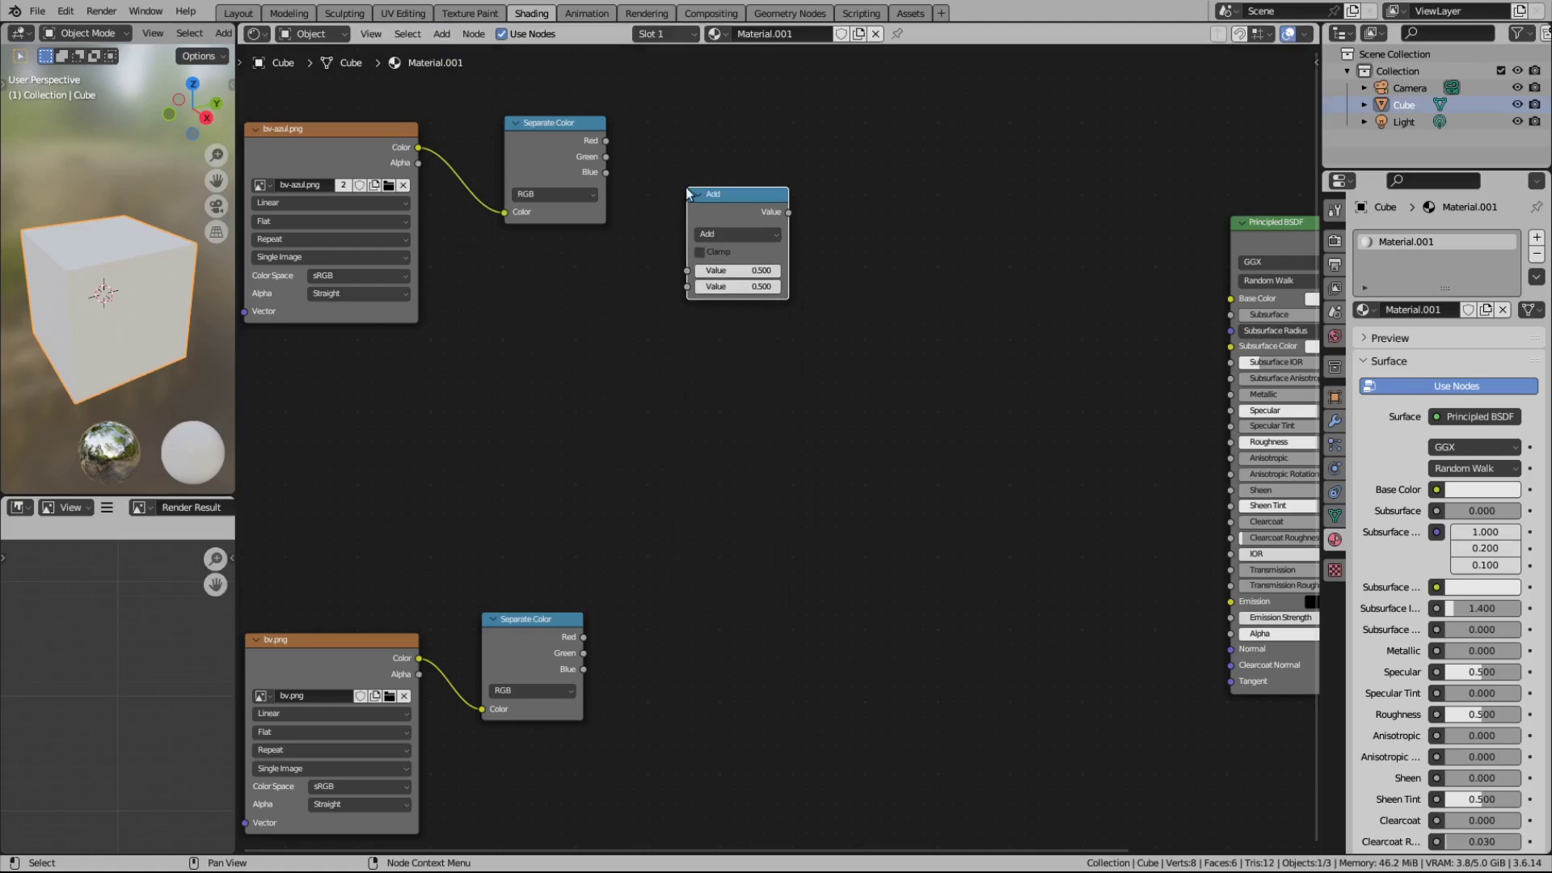
left_click(730, 235)
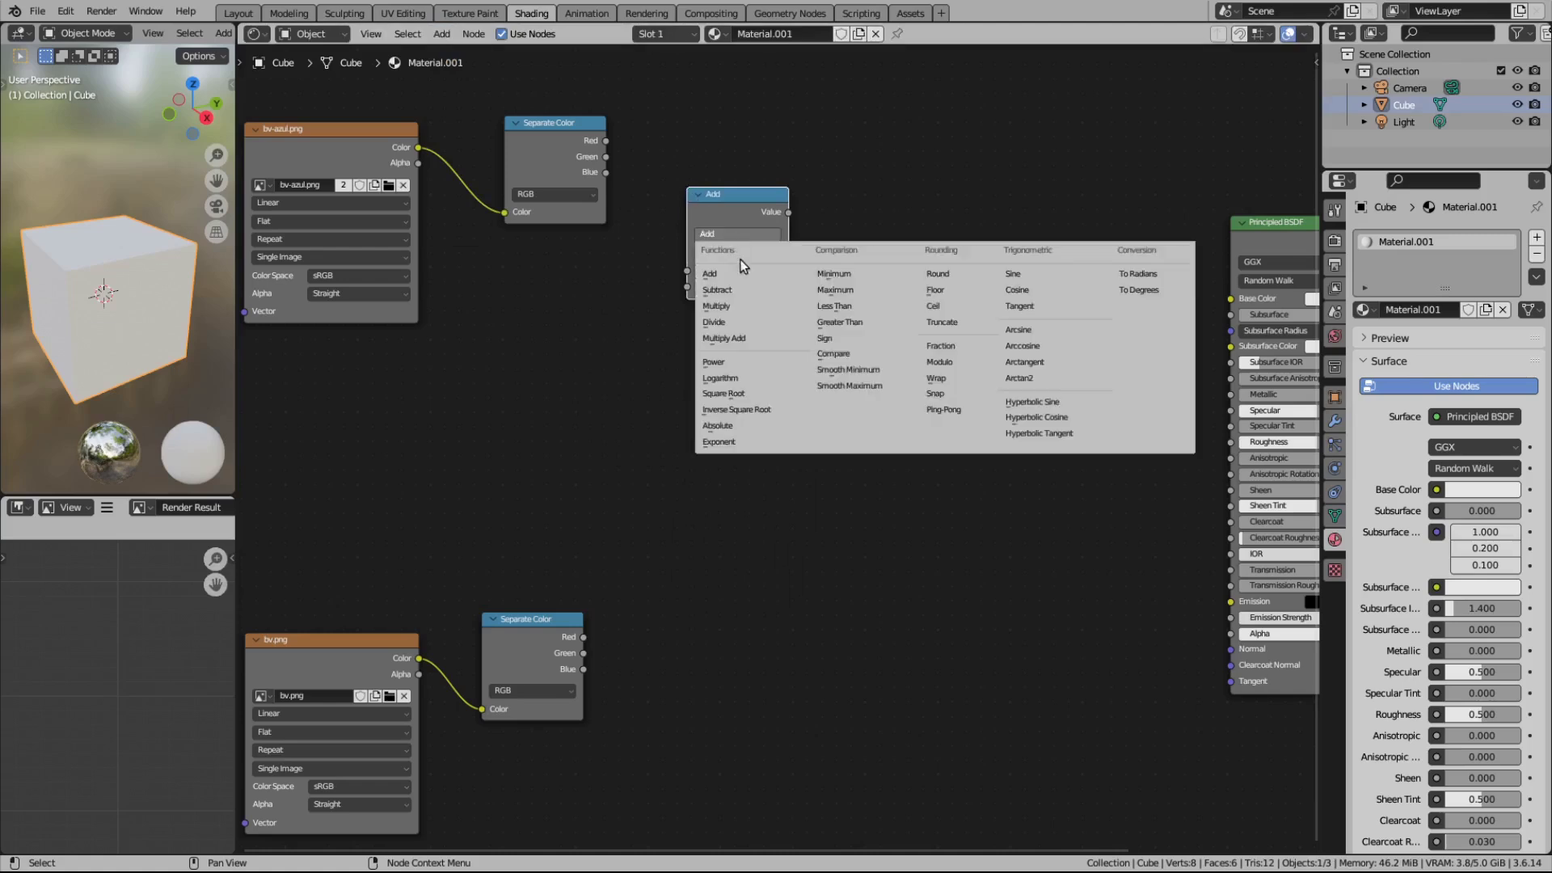
left_click(850, 356)
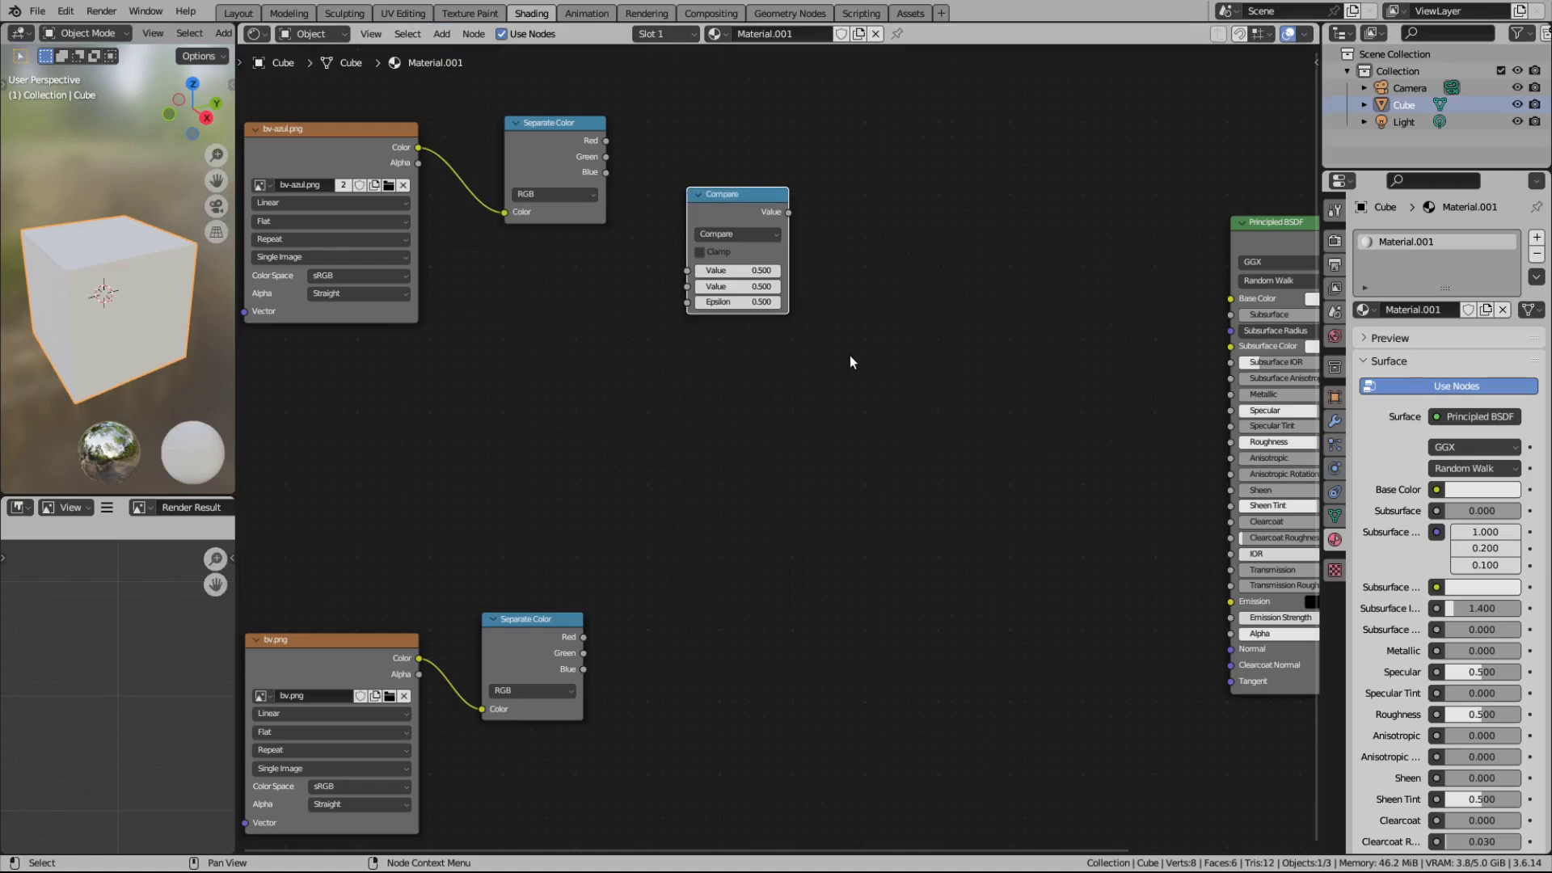
scroll(719, 328, "up", 3)
middle_click_drag(708, 373, 850, 499)
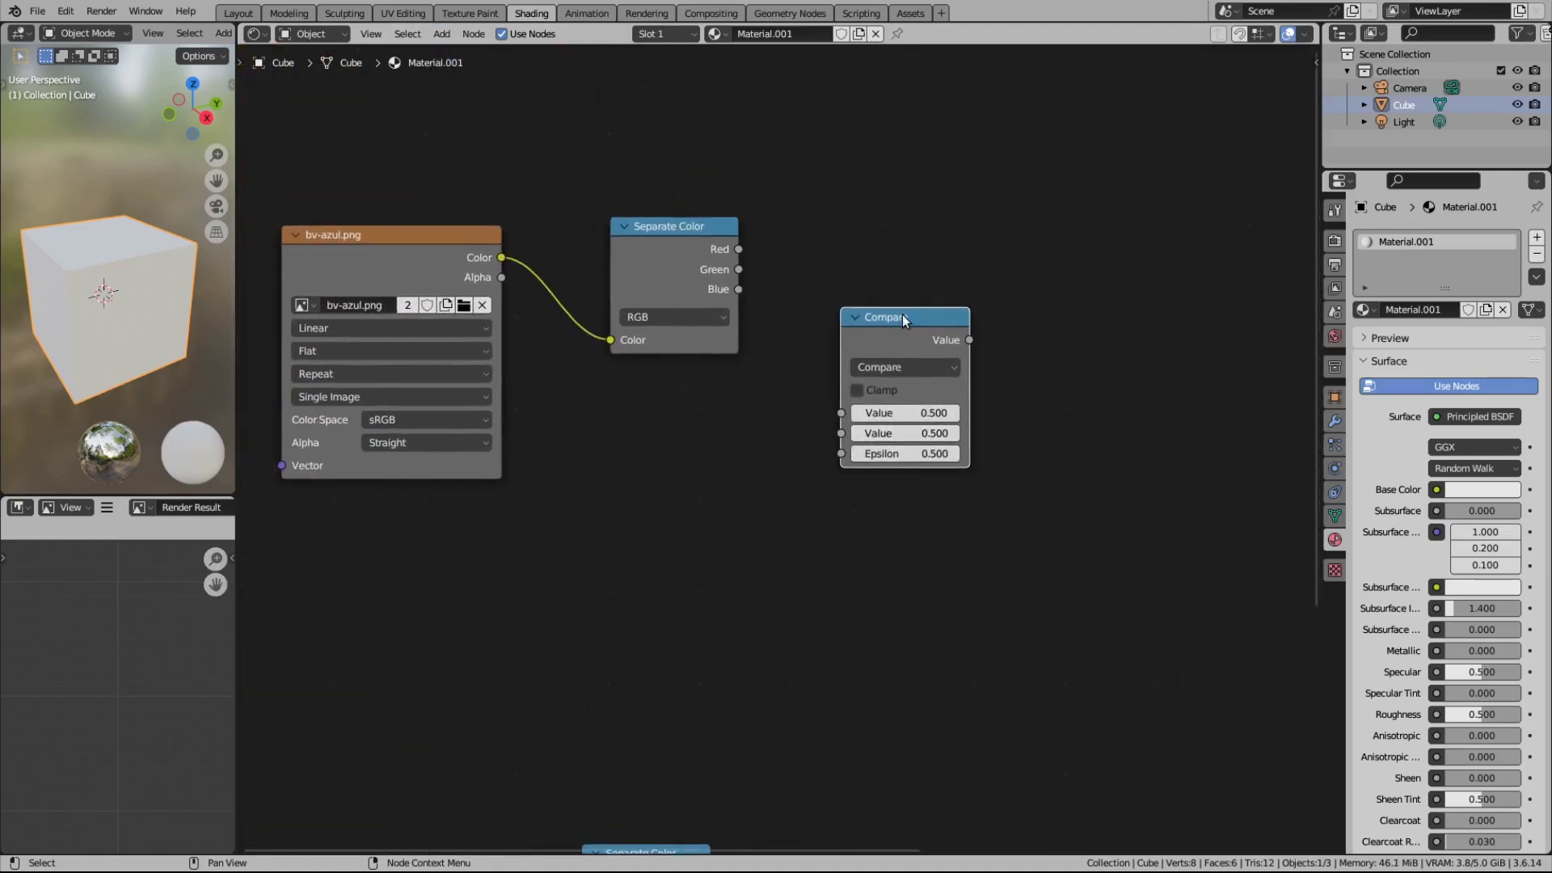
Step: Place three staggered reroute points beside the Red, Green and Blue outputs of the bv-azul.png Separate Color node
key("shift+d")
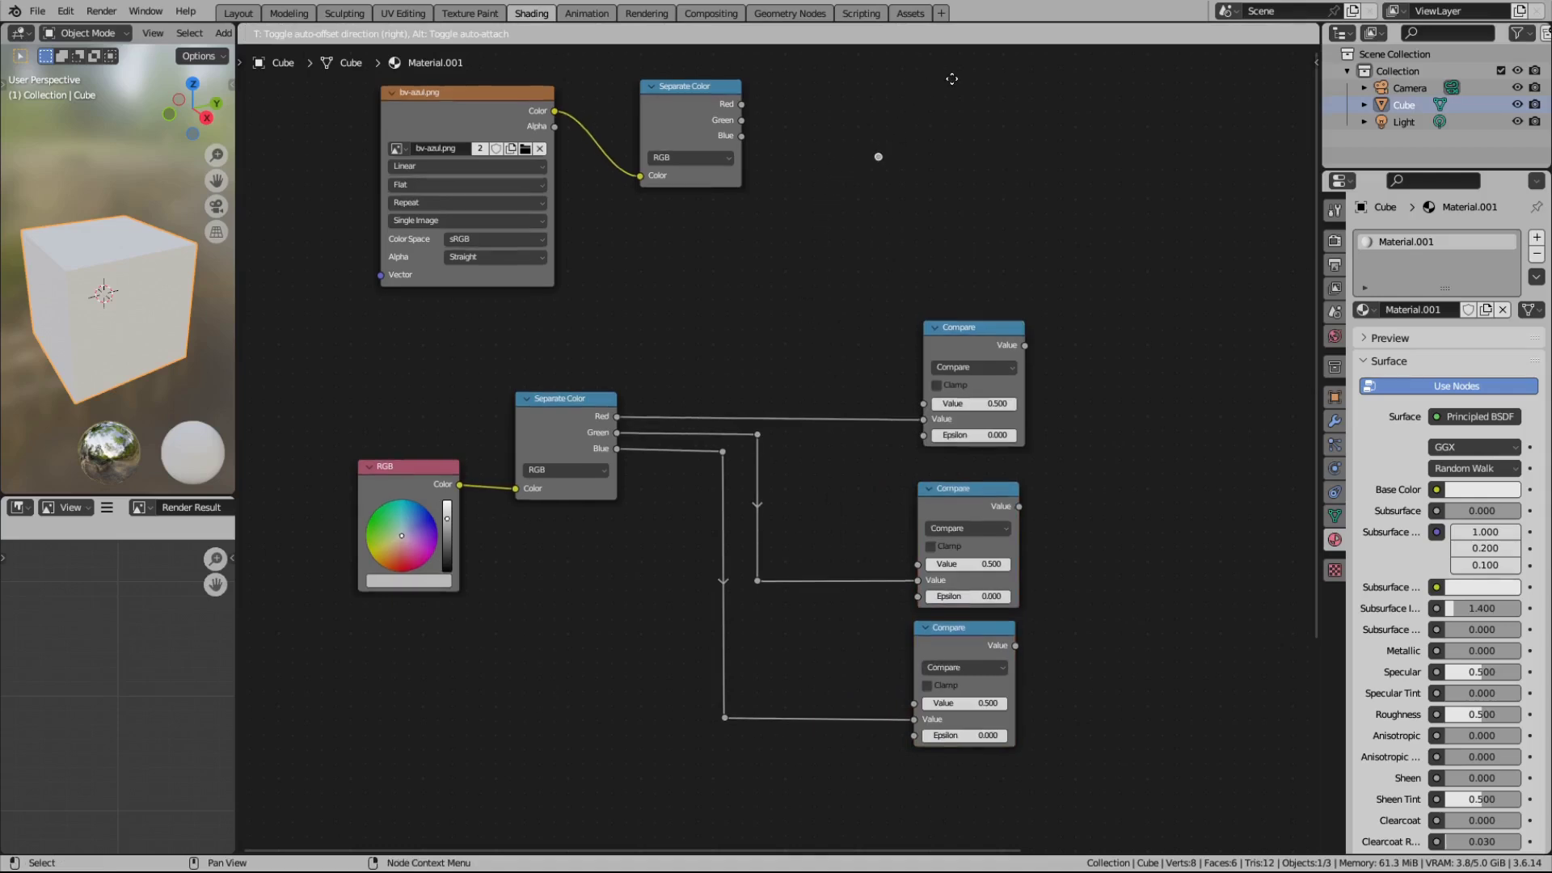
left_click(928, 79)
key("g")
left_click(847, 203)
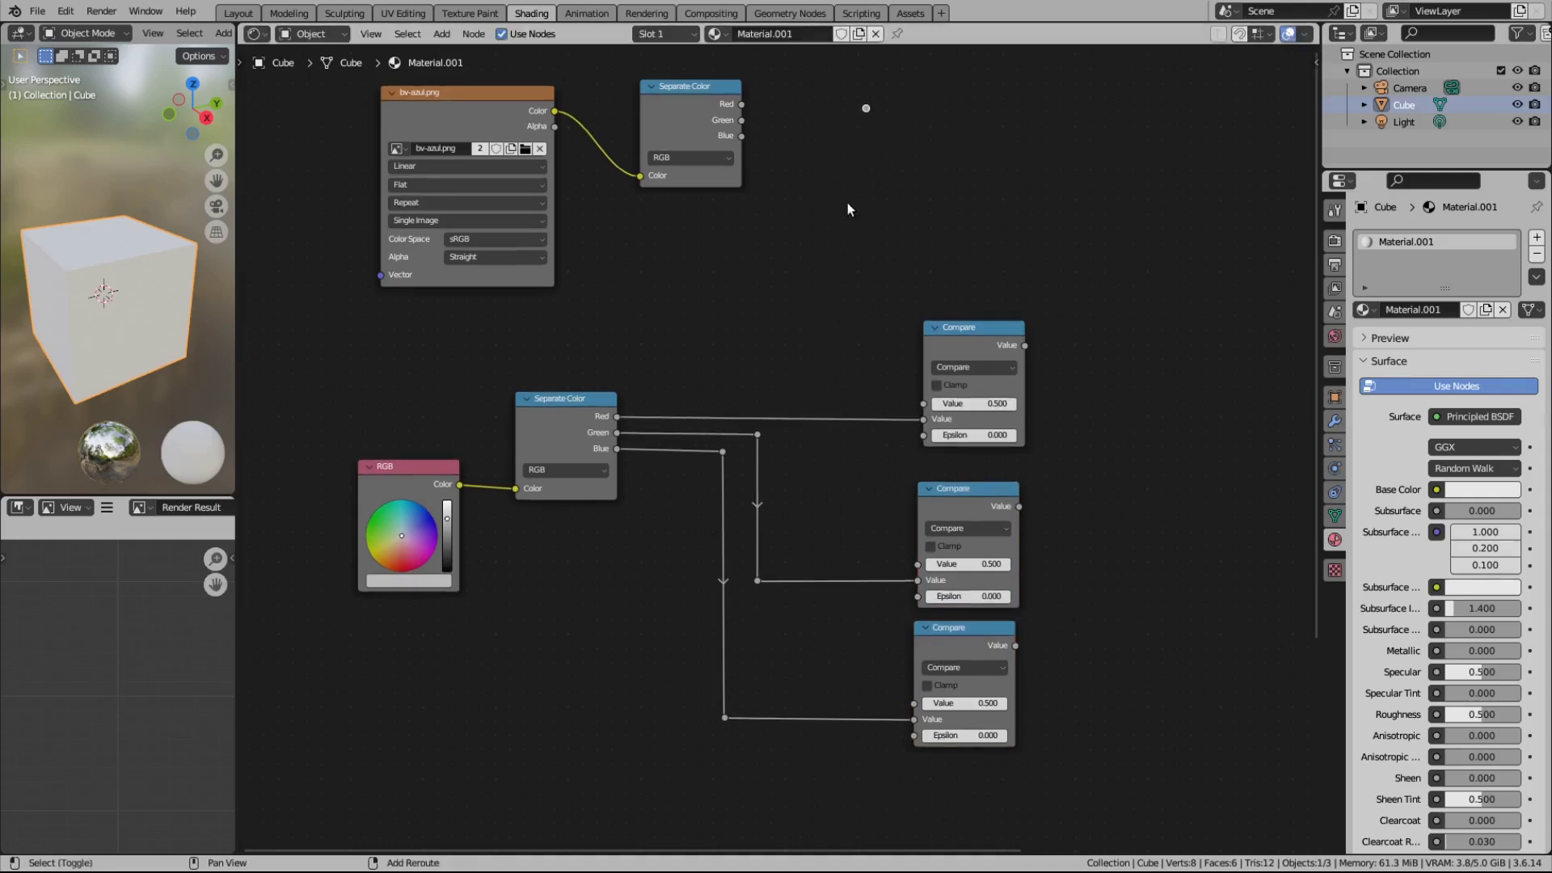
key("shift+d")
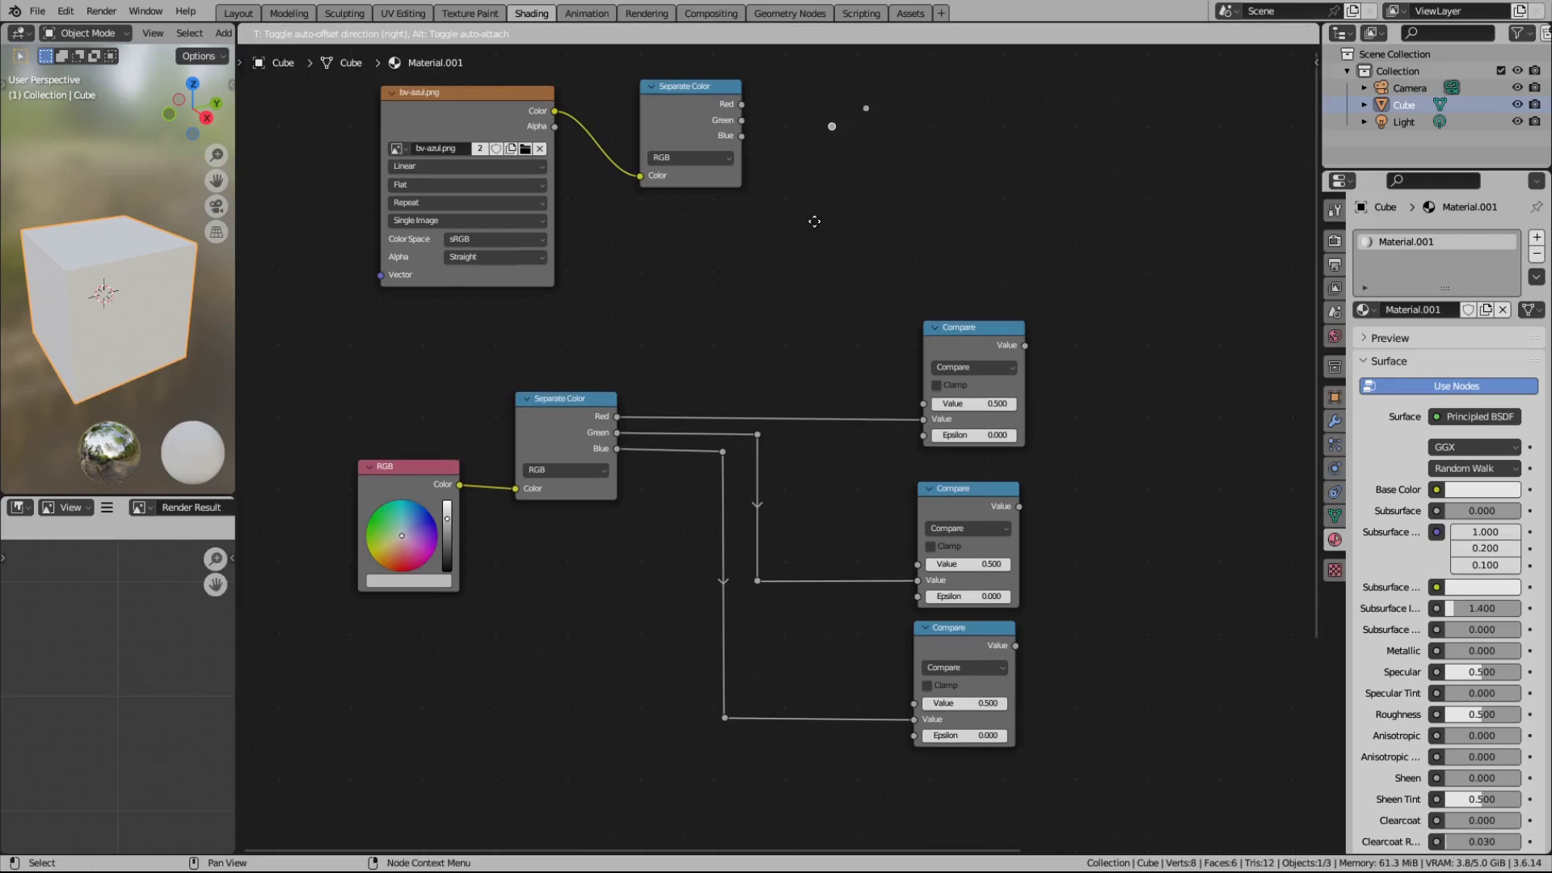
left_click(819, 219)
key("shift+d")
left_click(797, 244)
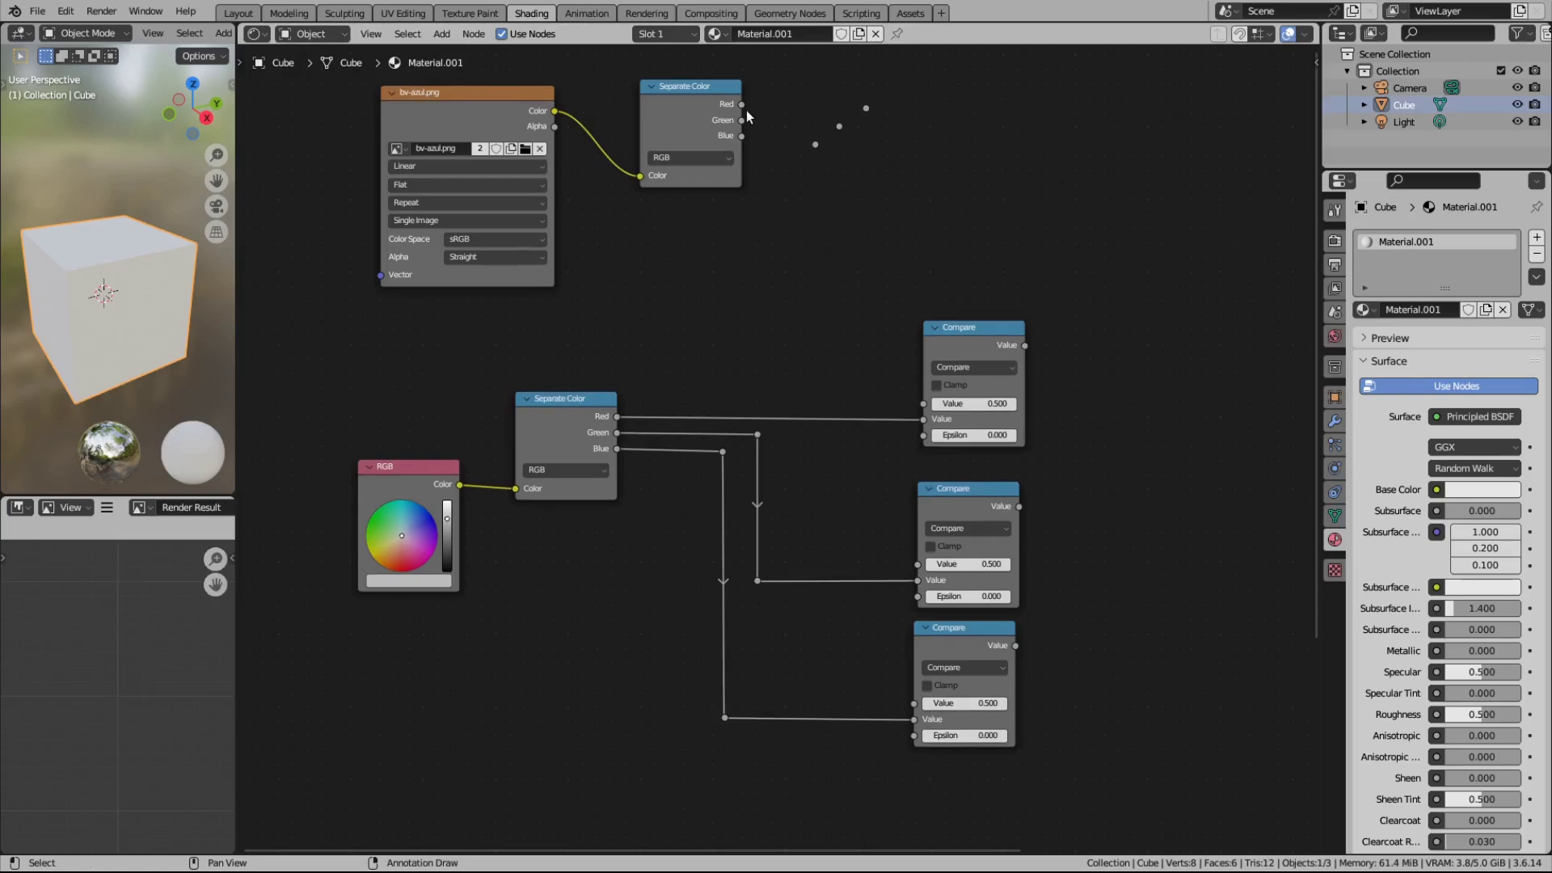
Step: Connect the bv-azul.png Red output to its reroute and place three more reroutes, one beside each Compare node's first Value input
left_click_drag(741, 105, 866, 108)
key("shift+d")
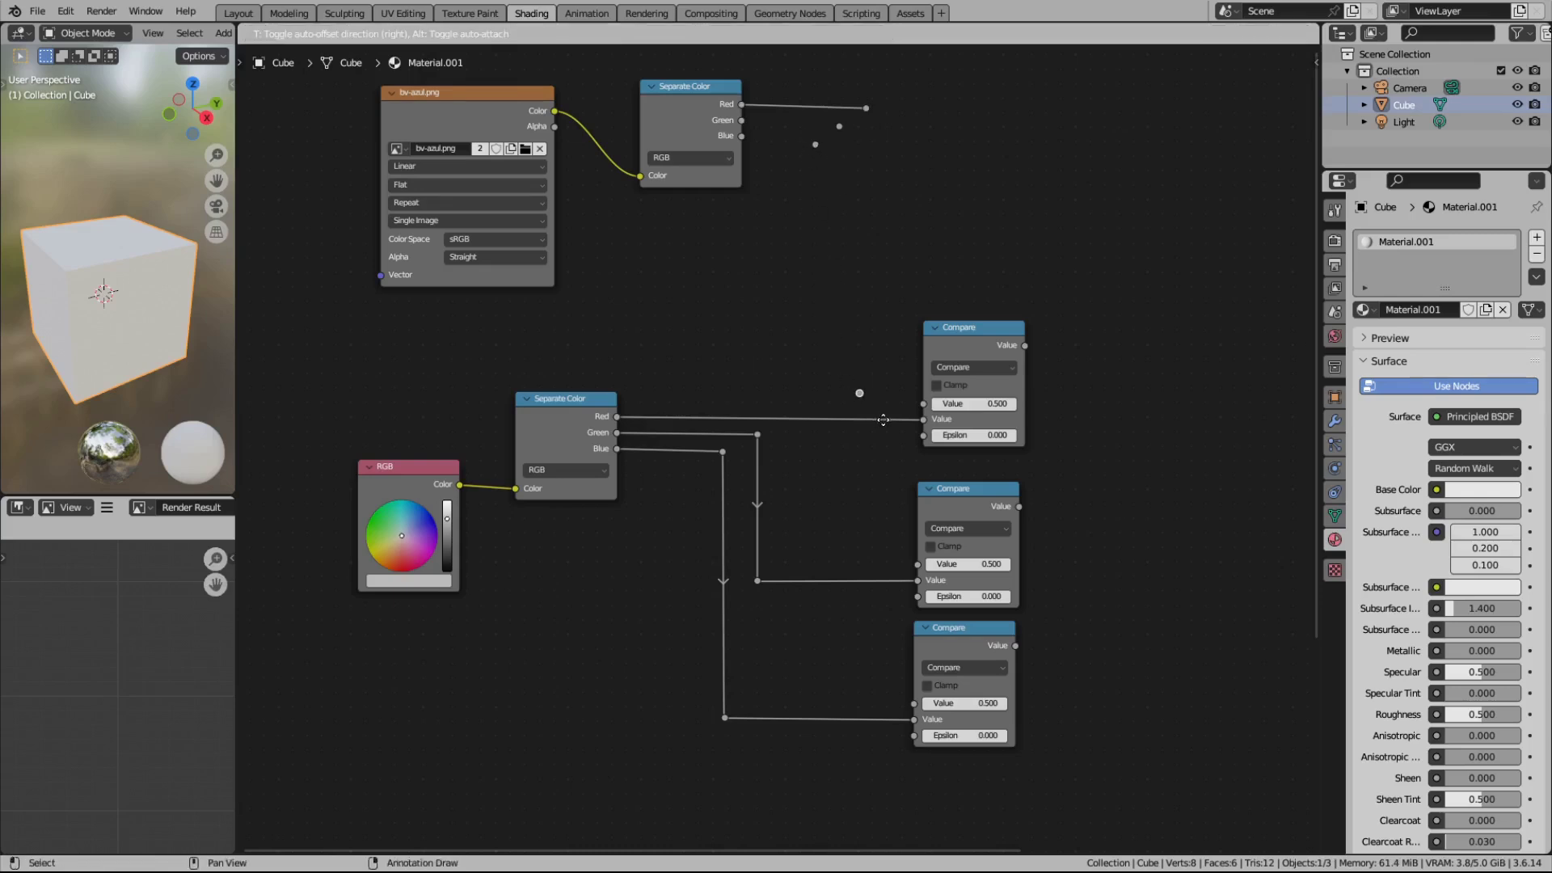
left_click(894, 428)
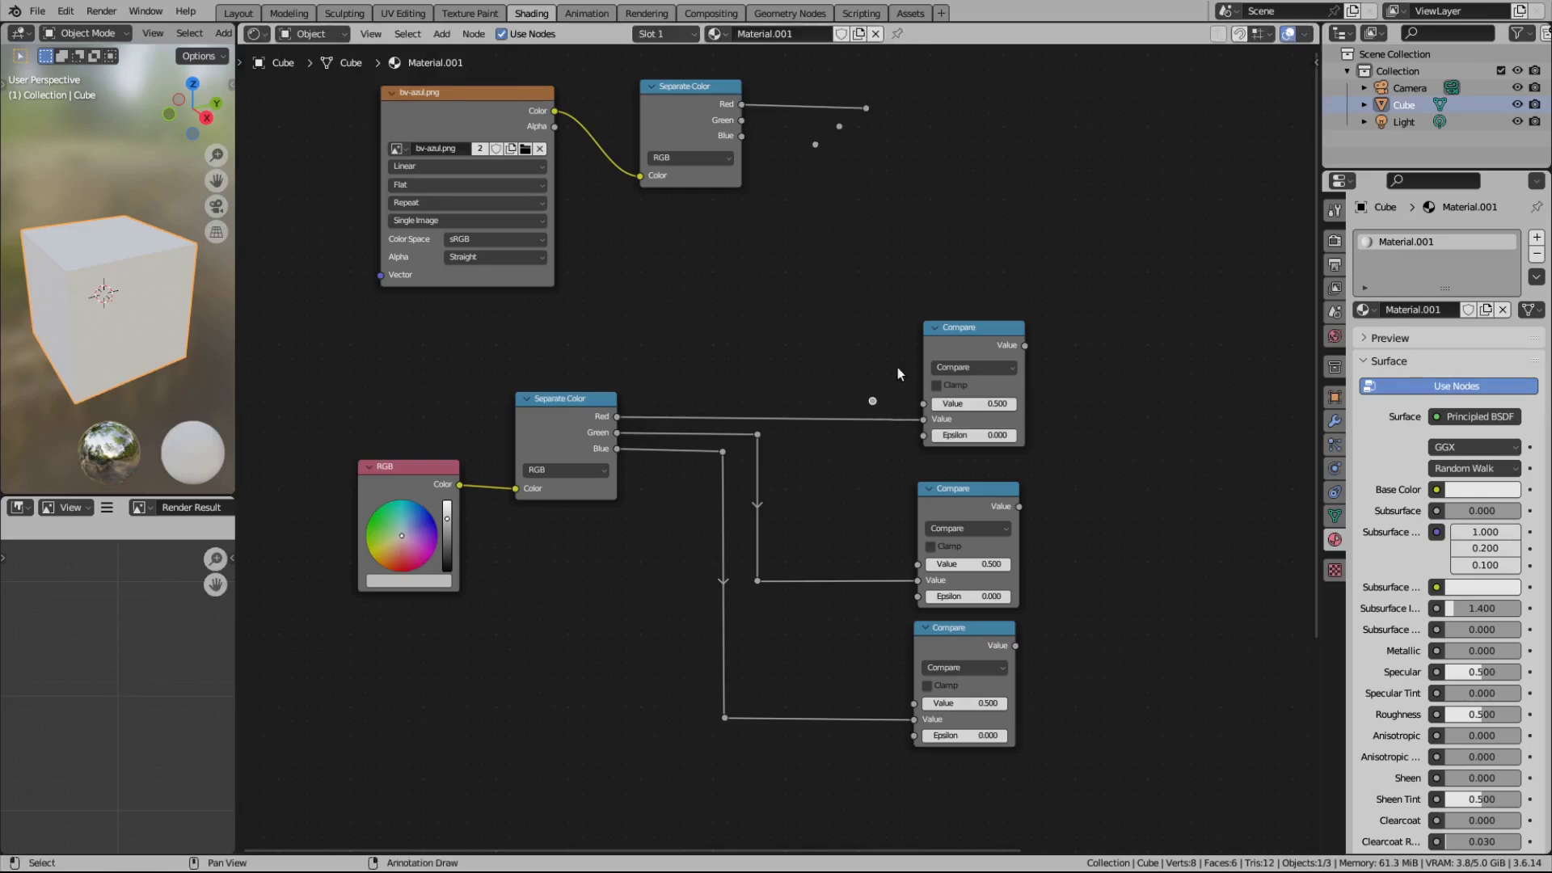
key("shift+d")
left_click(869, 509)
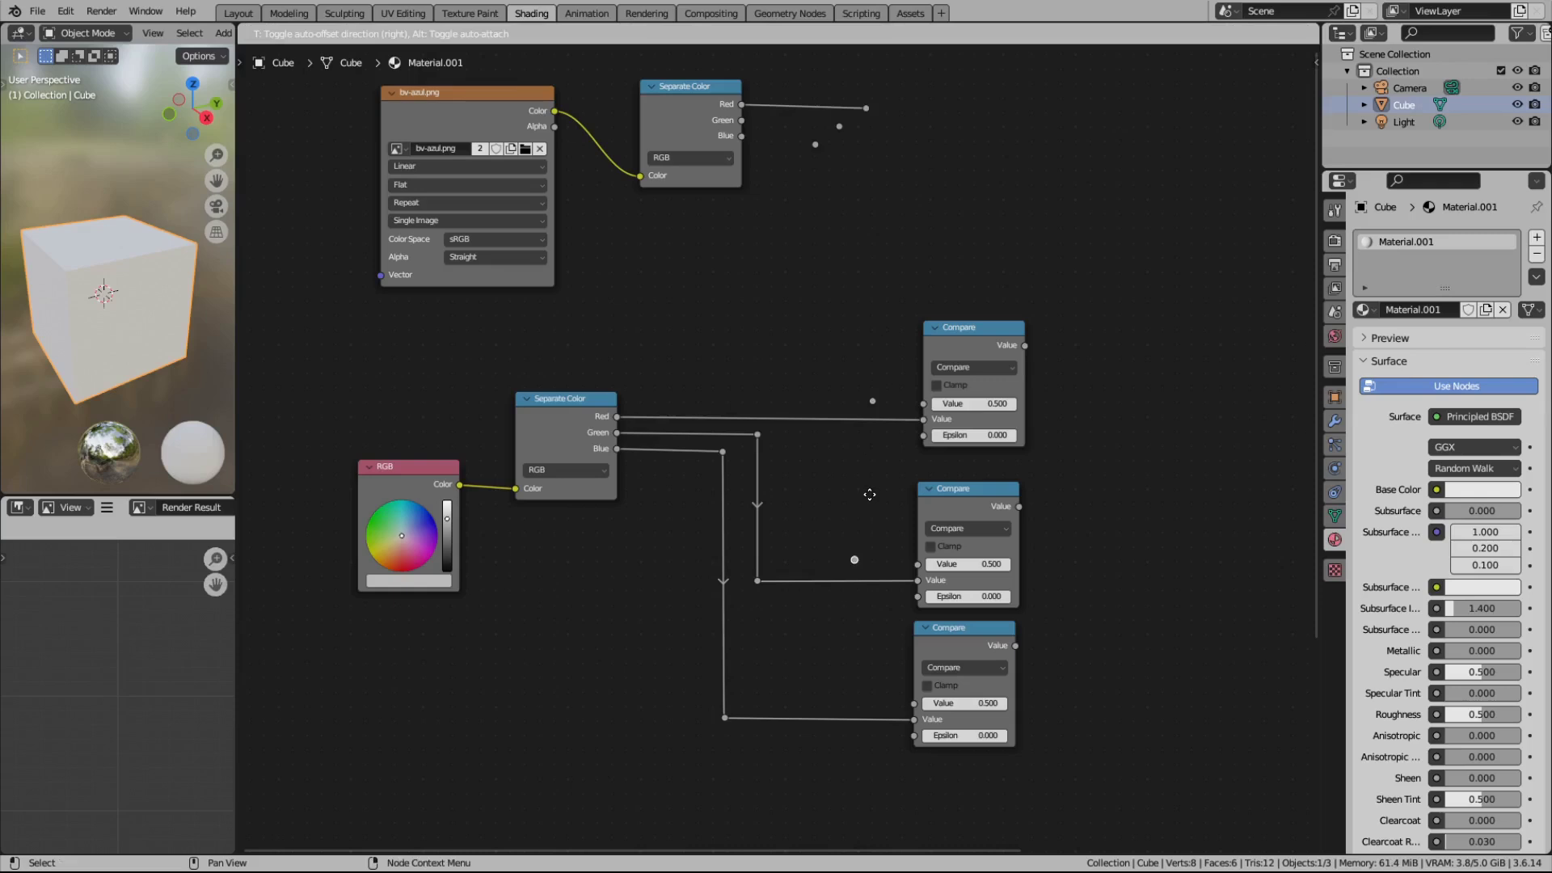
left_click(868, 500)
key("shift+d")
left_click(853, 542)
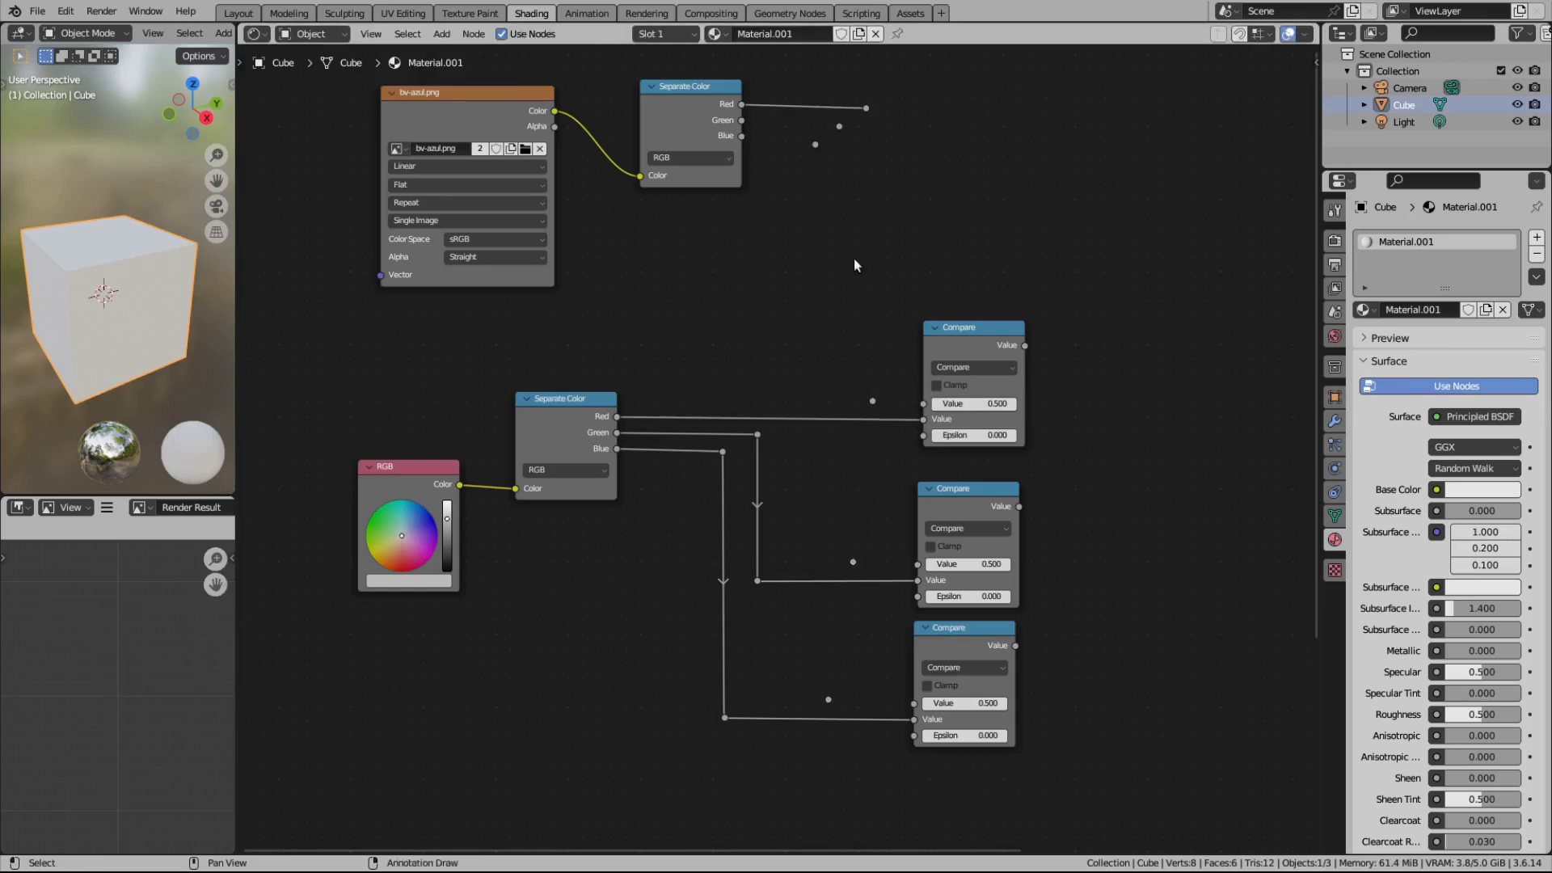
Step: Route the bv-azul.png Red, Green and Blue channels through their reroutes into the first Value inputs of the three Compare nodes
left_click_drag(866, 109, 923, 403)
left_click_drag(742, 121, 917, 564)
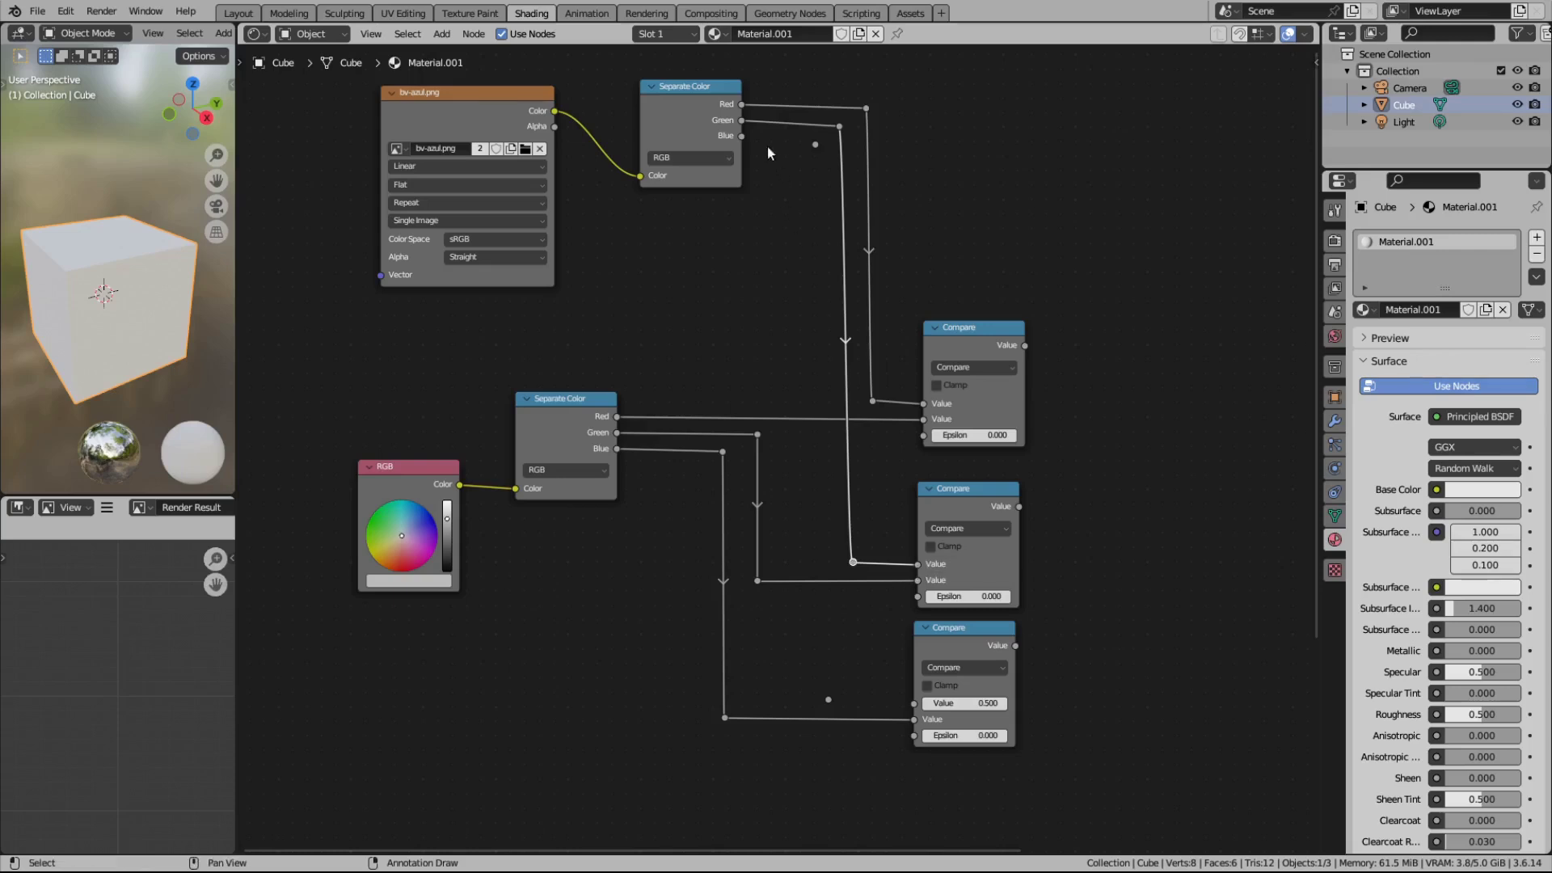
left_click_drag(741, 136, 917, 703)
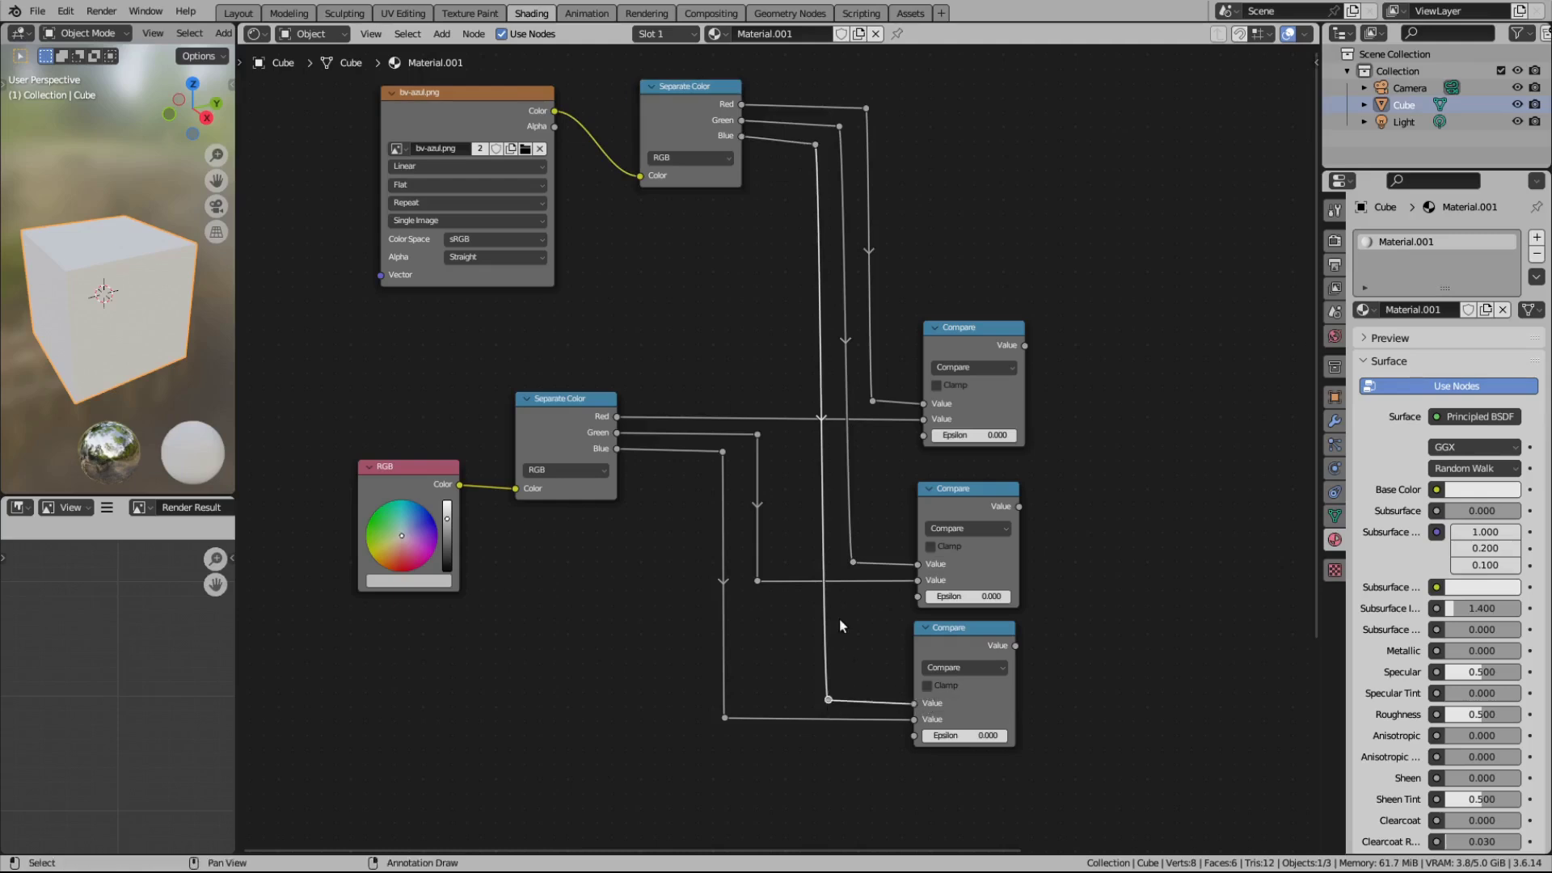
Step: Align the Red link's two reroutes vertically by scaling them to 0 along X
left_click_drag(855, 87, 887, 417)
key("s")
key("x")
key("0")
key("Return")
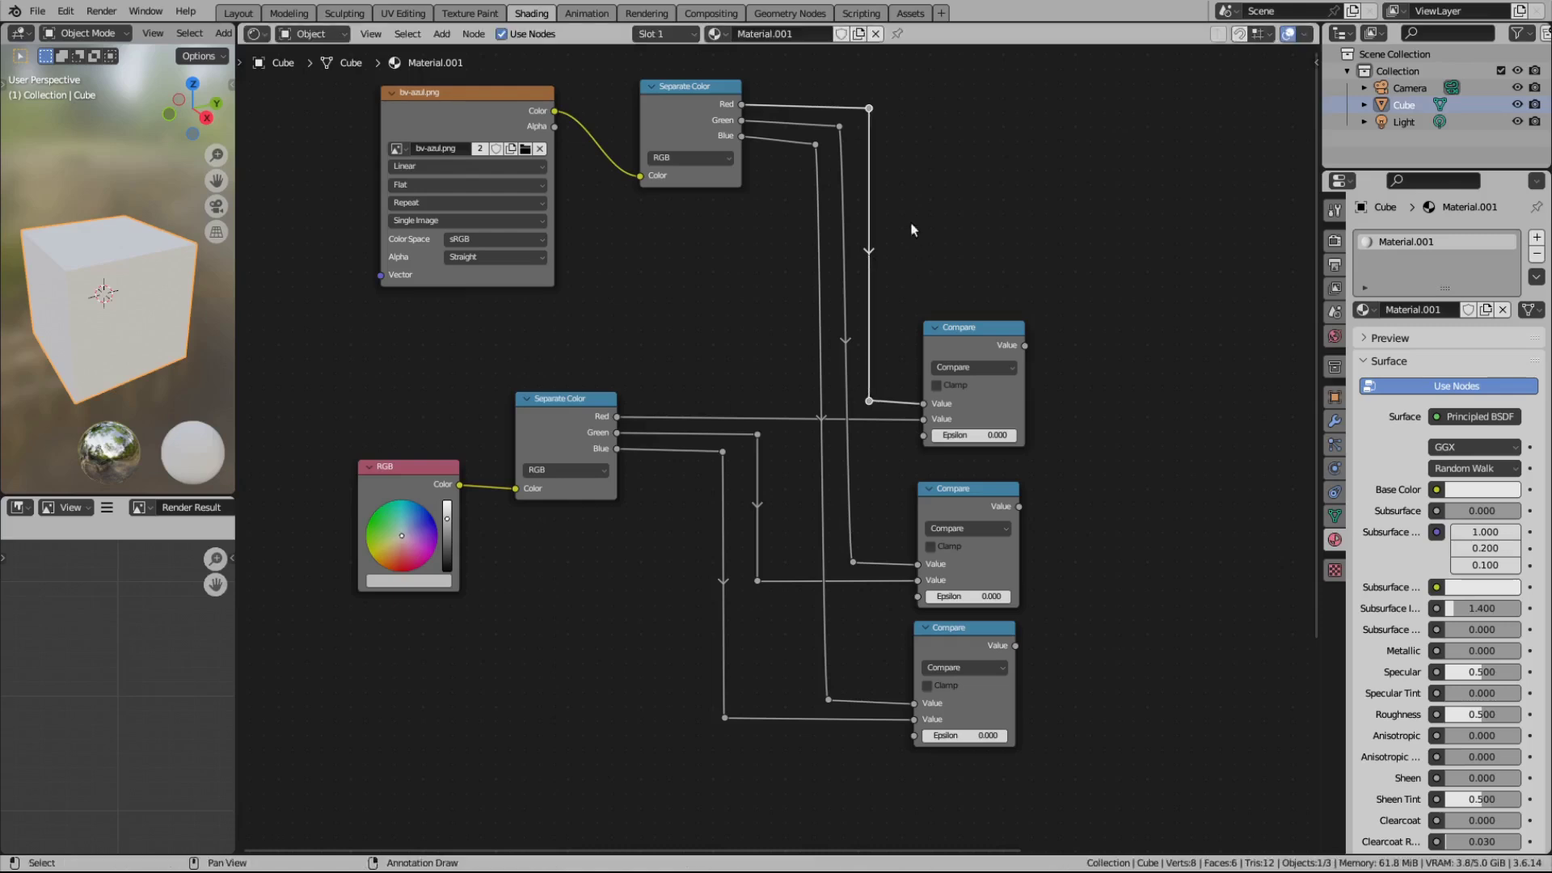
Step: Align the Green link's two reroutes vertically by scaling them to 0 along X
left_click_drag(831, 118, 861, 577)
key("s")
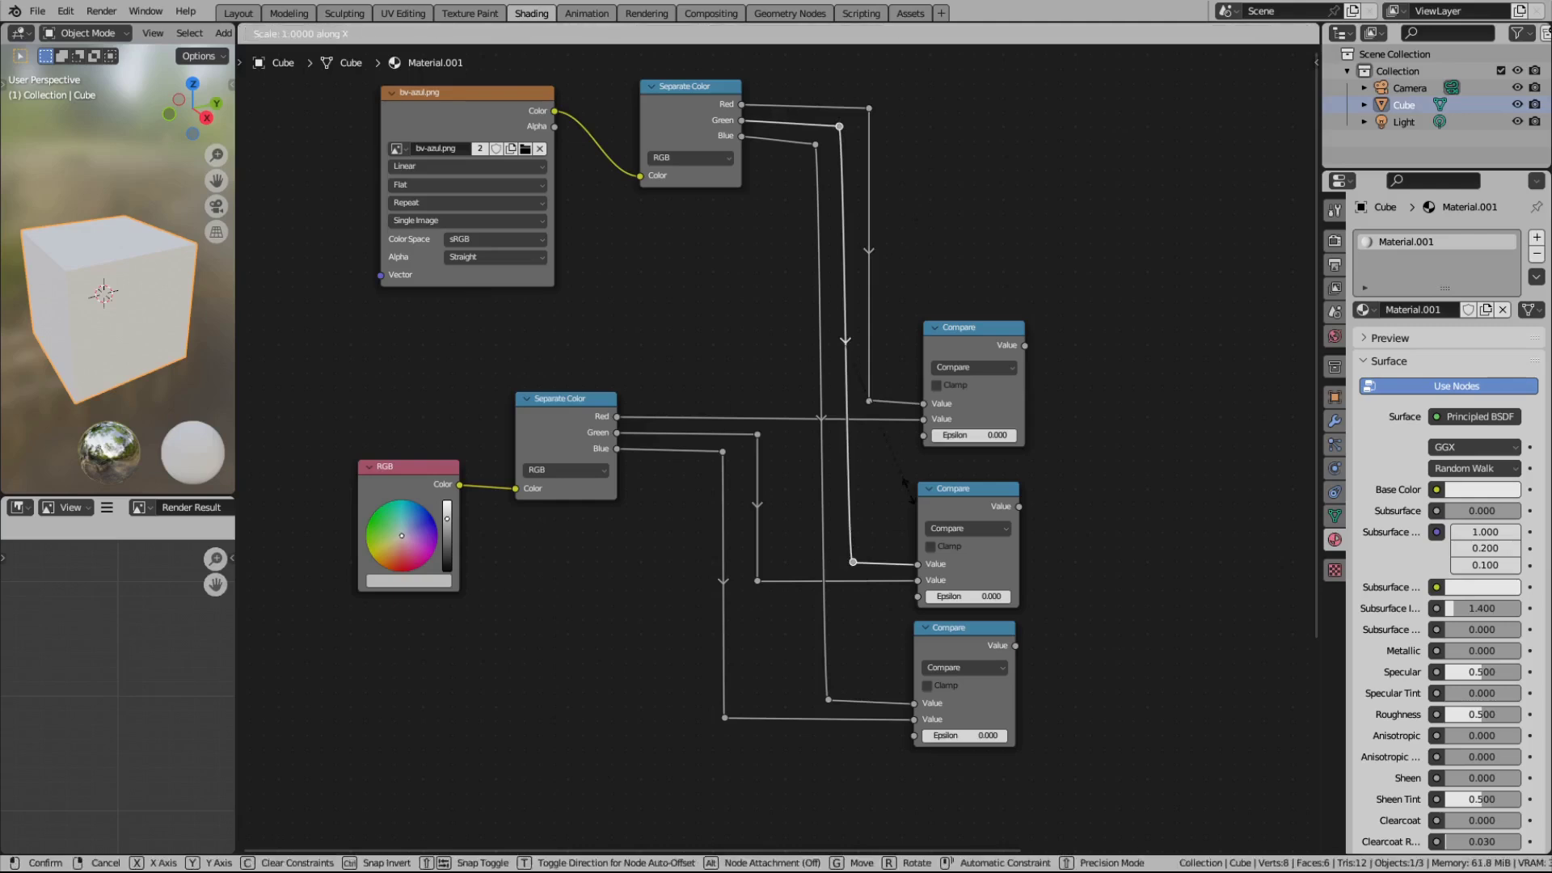
key("x")
key("0")
key("Return")
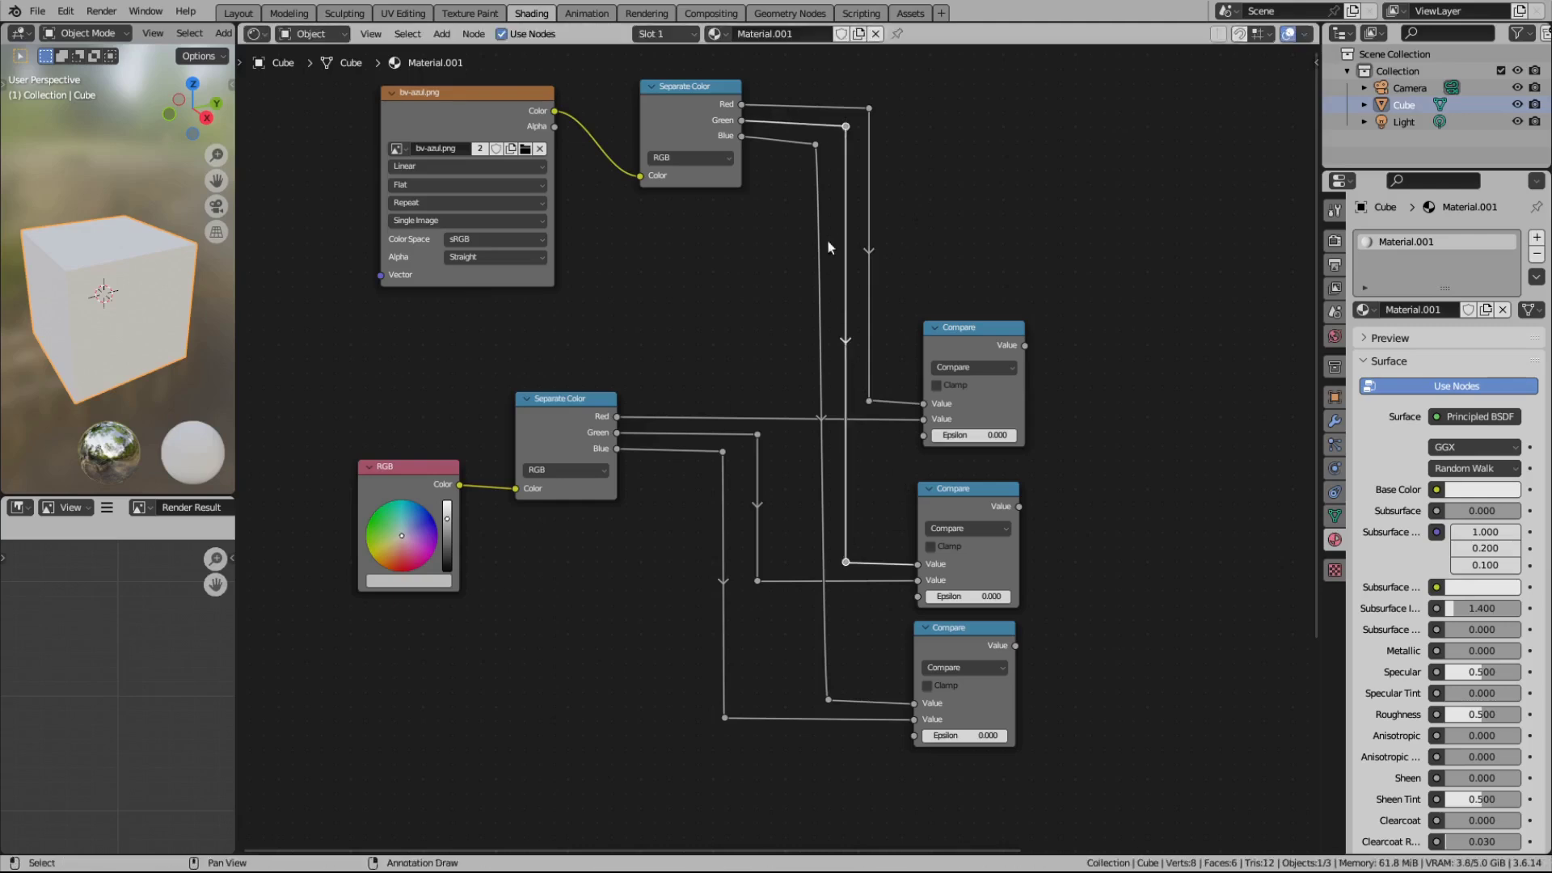
Step: Align the Blue link's two reroutes vertically by scaling them to 0 along X
left_click_drag(797, 135, 832, 705)
key("s")
key("x")
key("0")
key("Return")
left_click(837, 452)
Step: Move the lower Red, Blue and Green reroutes along Y to level them with the Compare nodes' first Value inputs
left_click(868, 400)
key("g")
key("y")
key("Return")
left_click(851, 535)
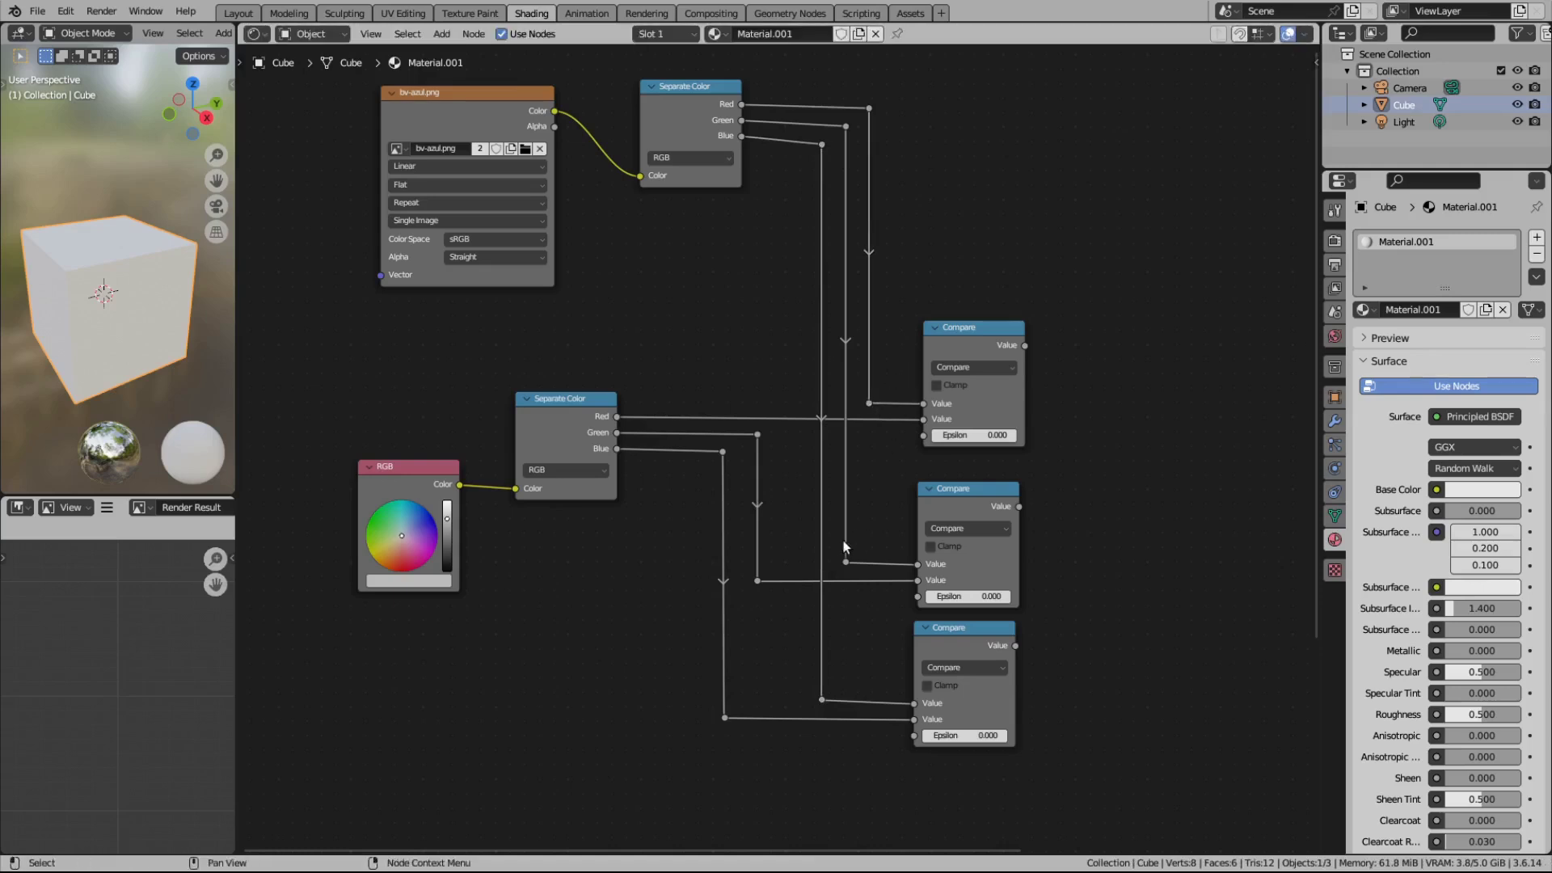
left_click(823, 701)
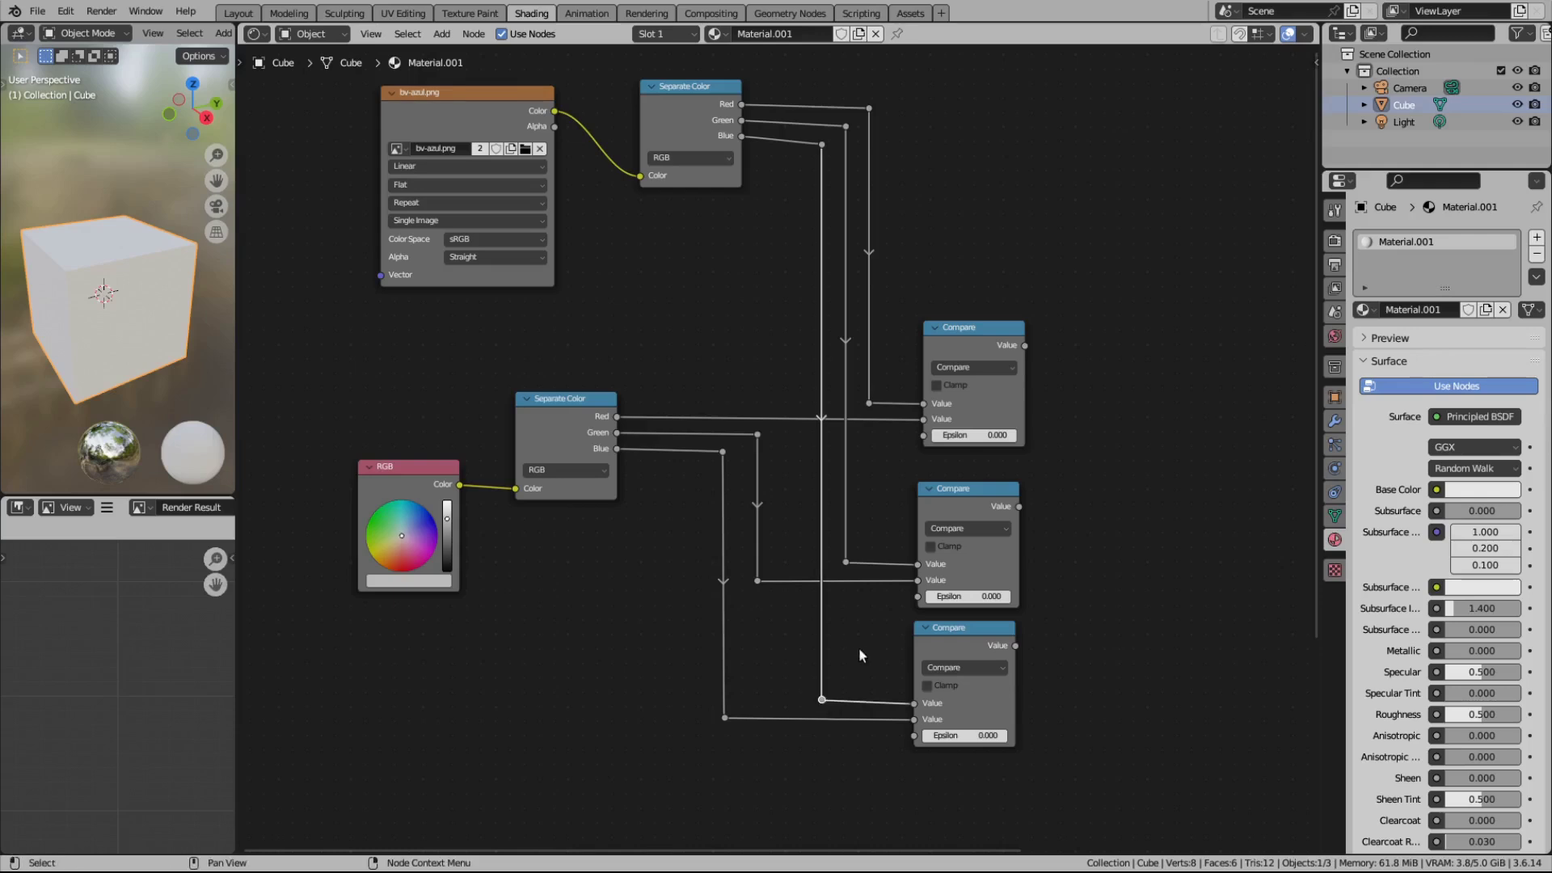
key("g")
key("y")
key("Return")
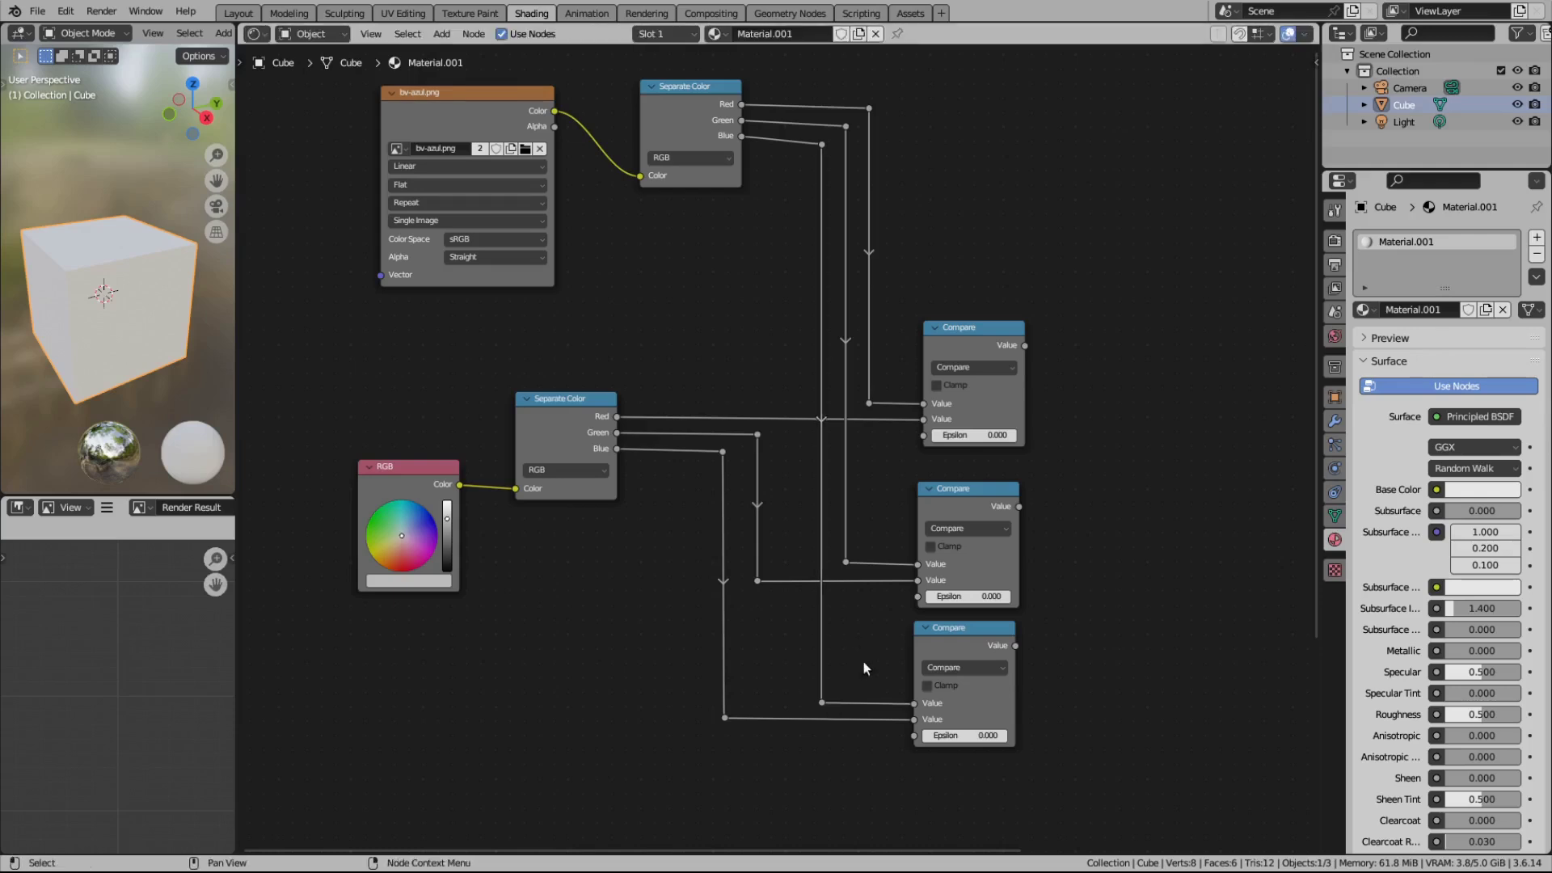
left_click(845, 562)
key("g")
key("y")
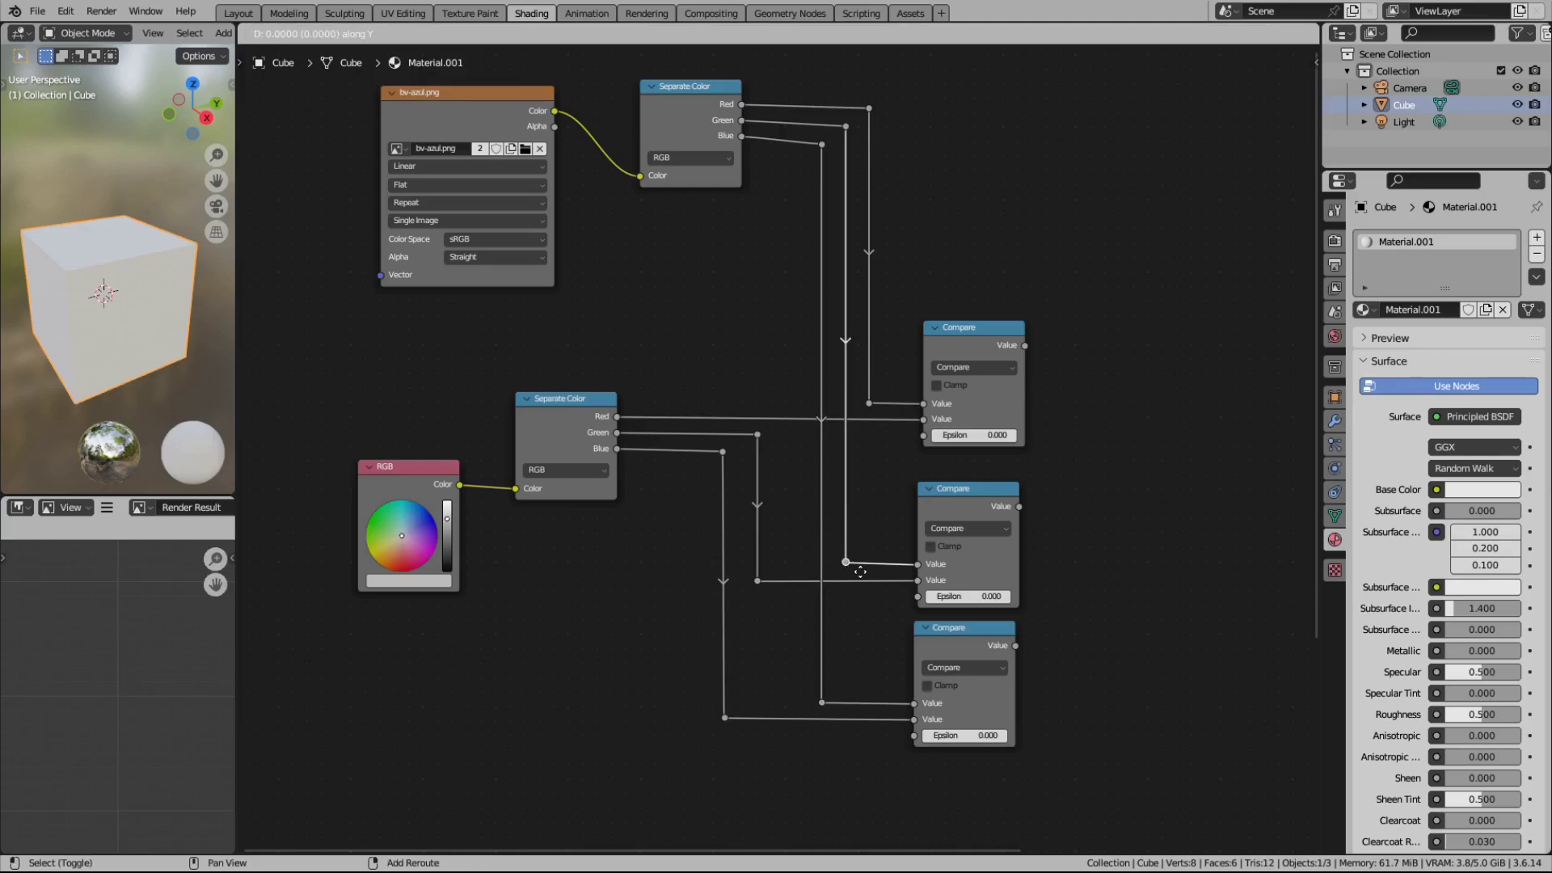
key("Return")
left_click(957, 256)
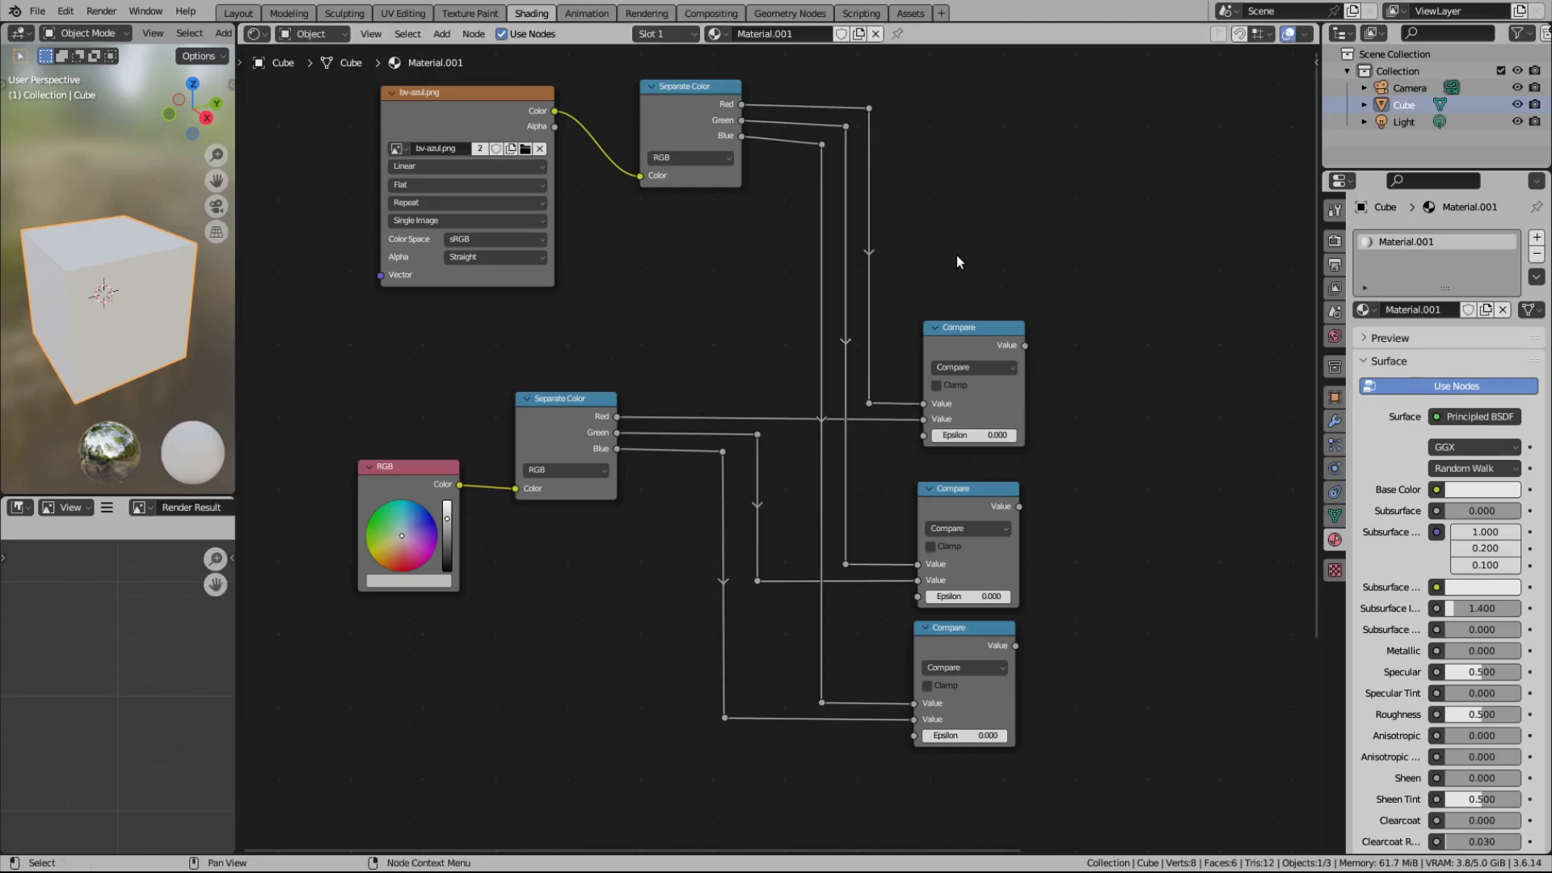
Step: Move the upper Blue, Green and Red reroutes along Y to level them with the bv-azul.png Separate Color outputs
left_click(695, 92)
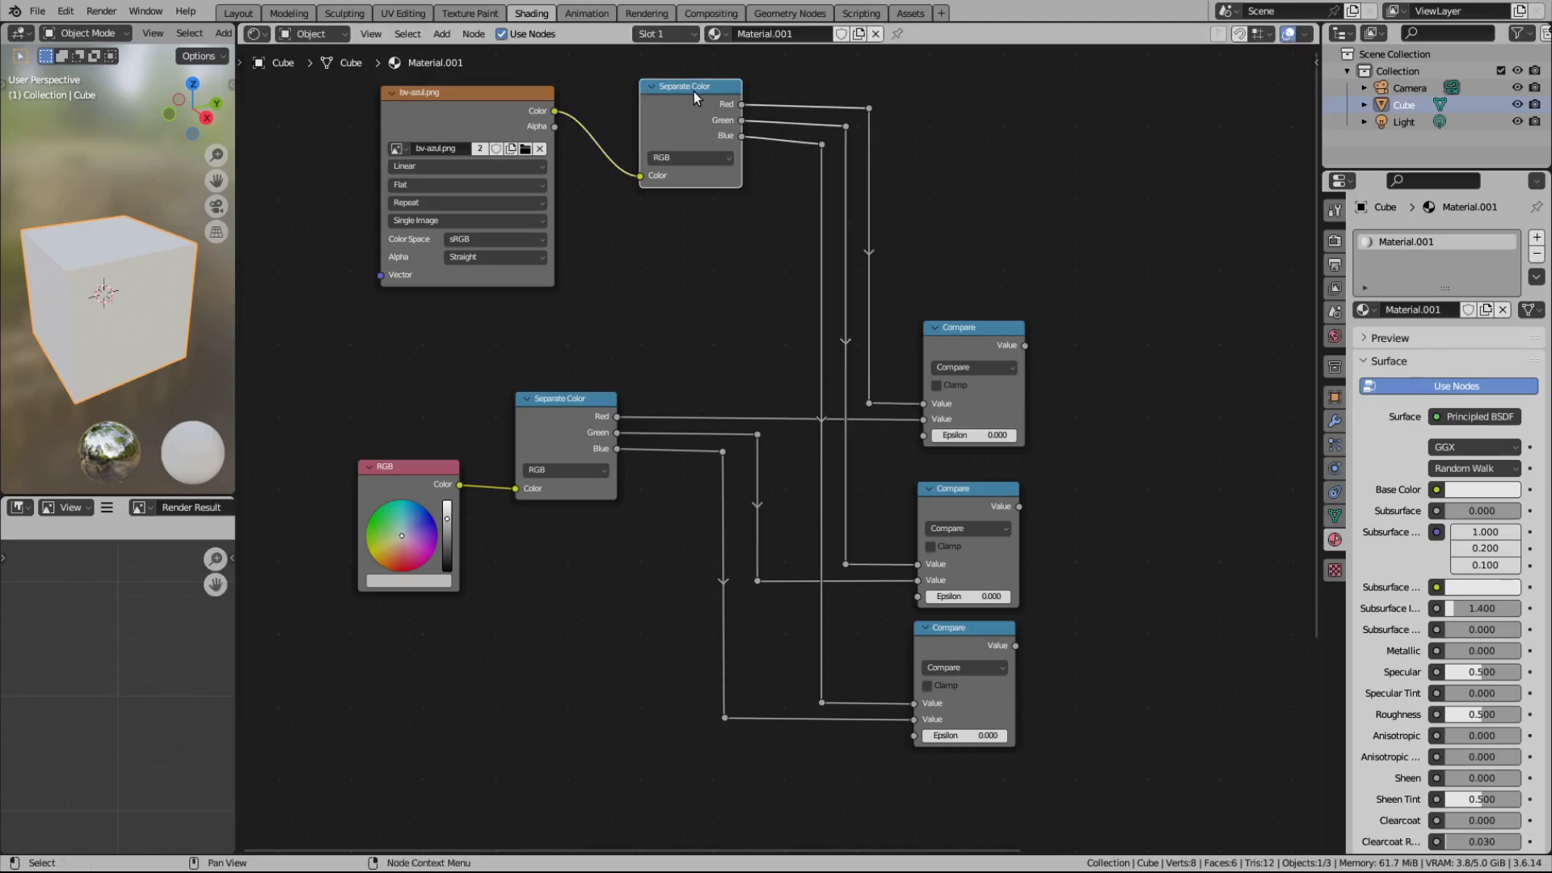
left_click(821, 143)
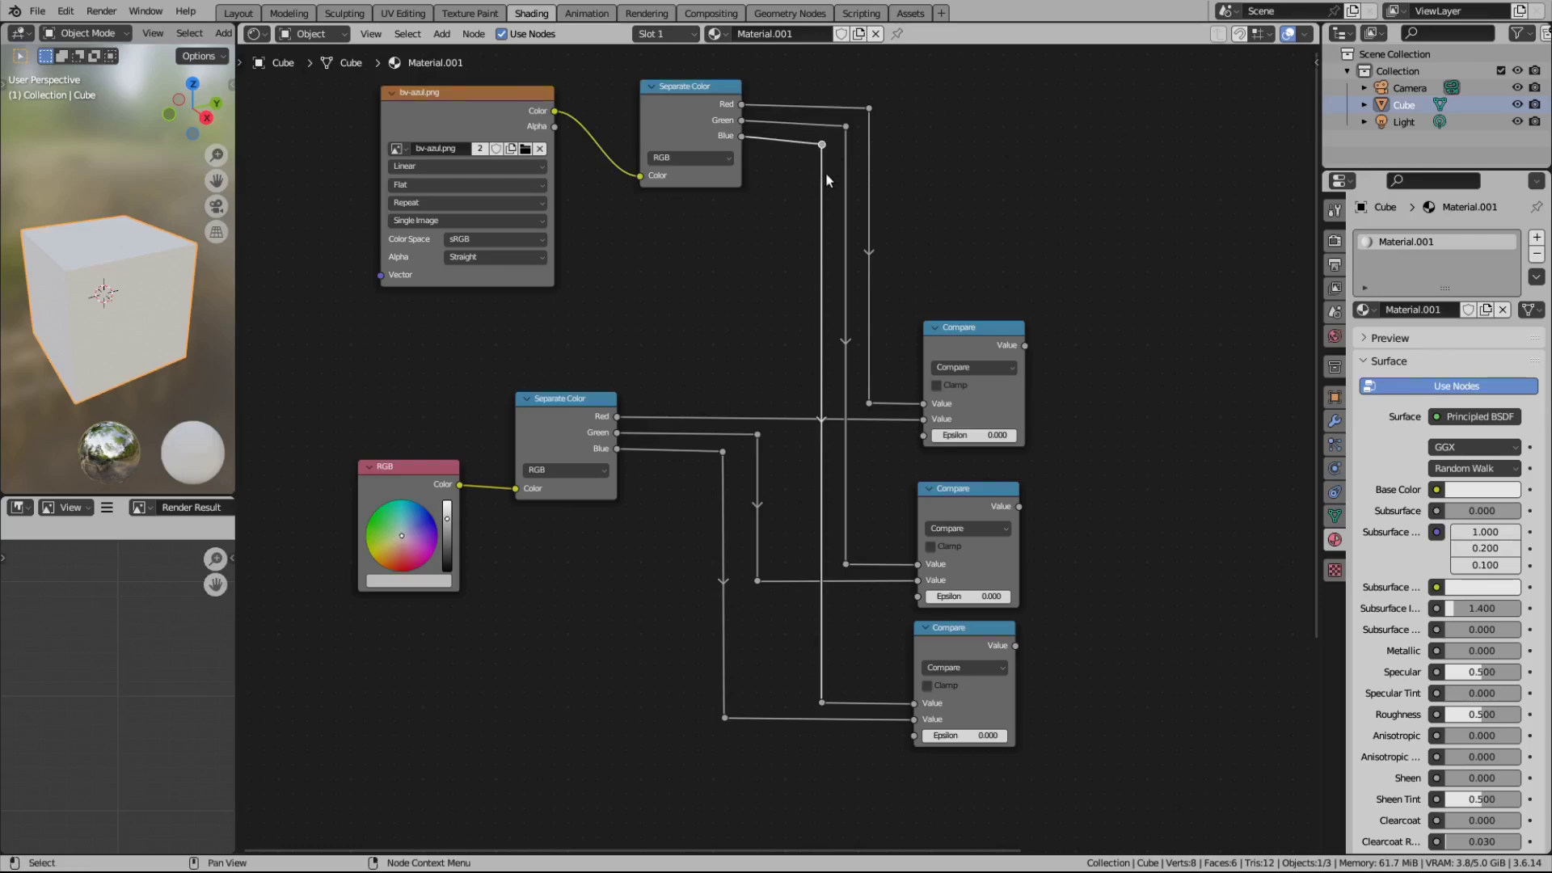
key("g")
key("y")
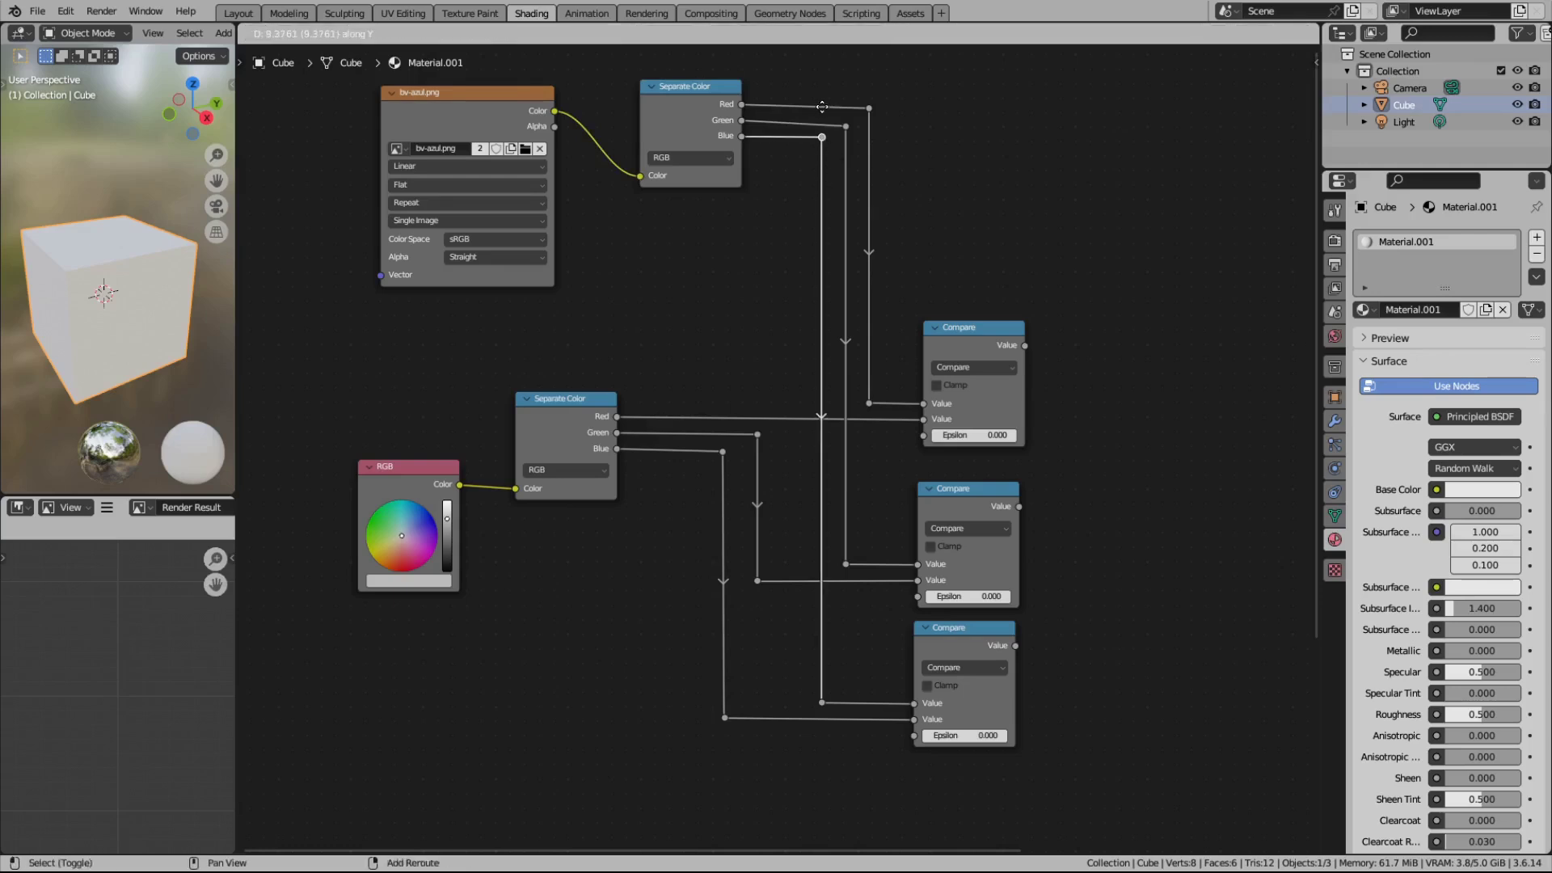
left_click(823, 105, "shift")
left_click(846, 126)
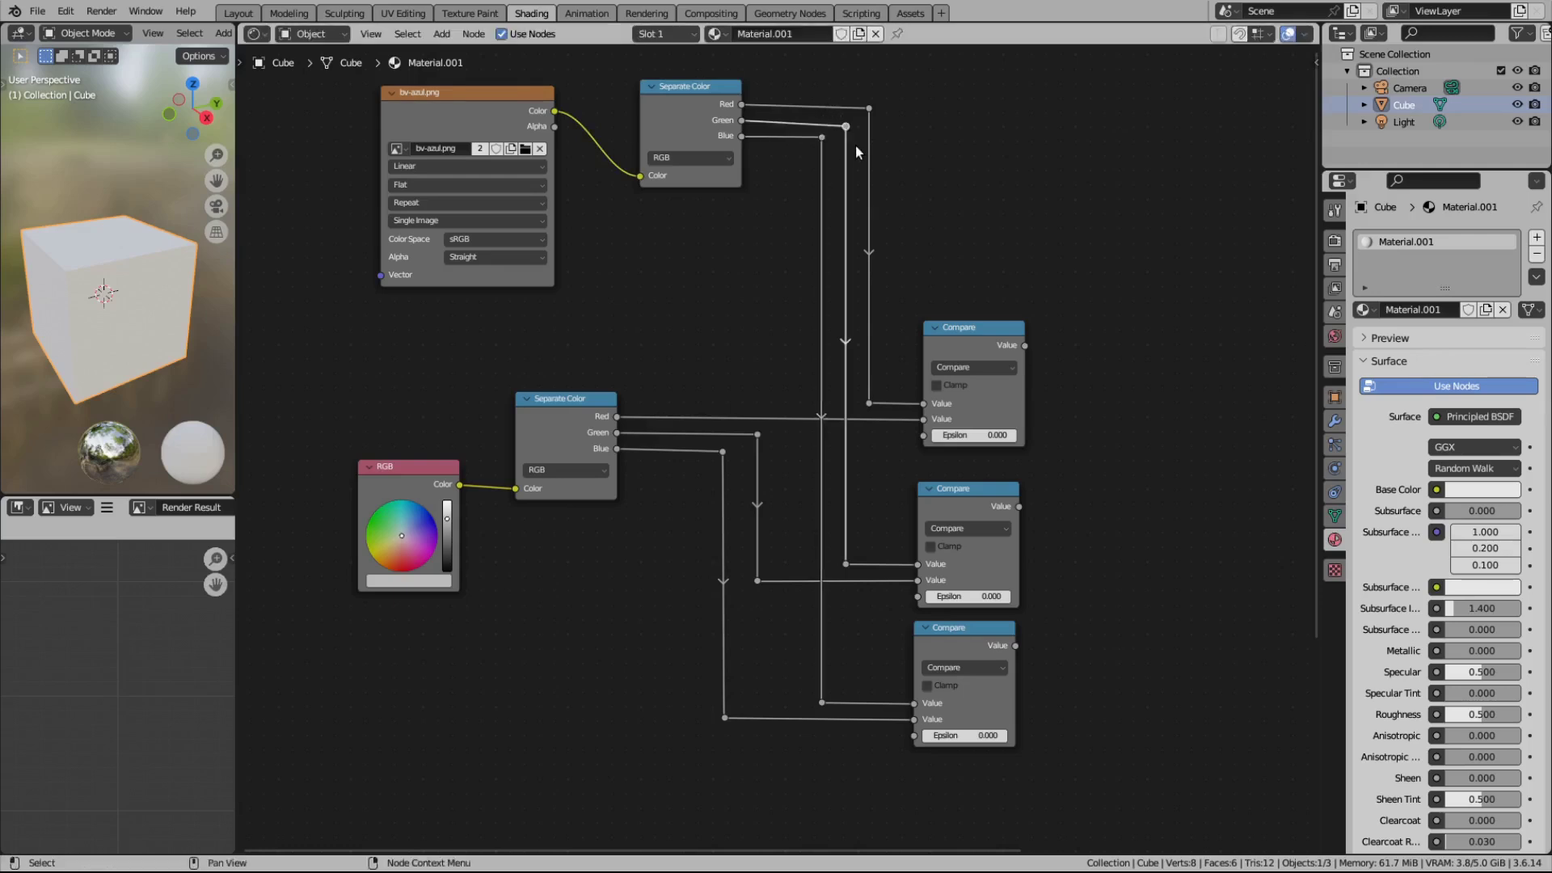
key("g")
key("y")
left_click(851, 89, "shift")
left_click_drag(851, 89, 887, 128)
key("g")
key("y")
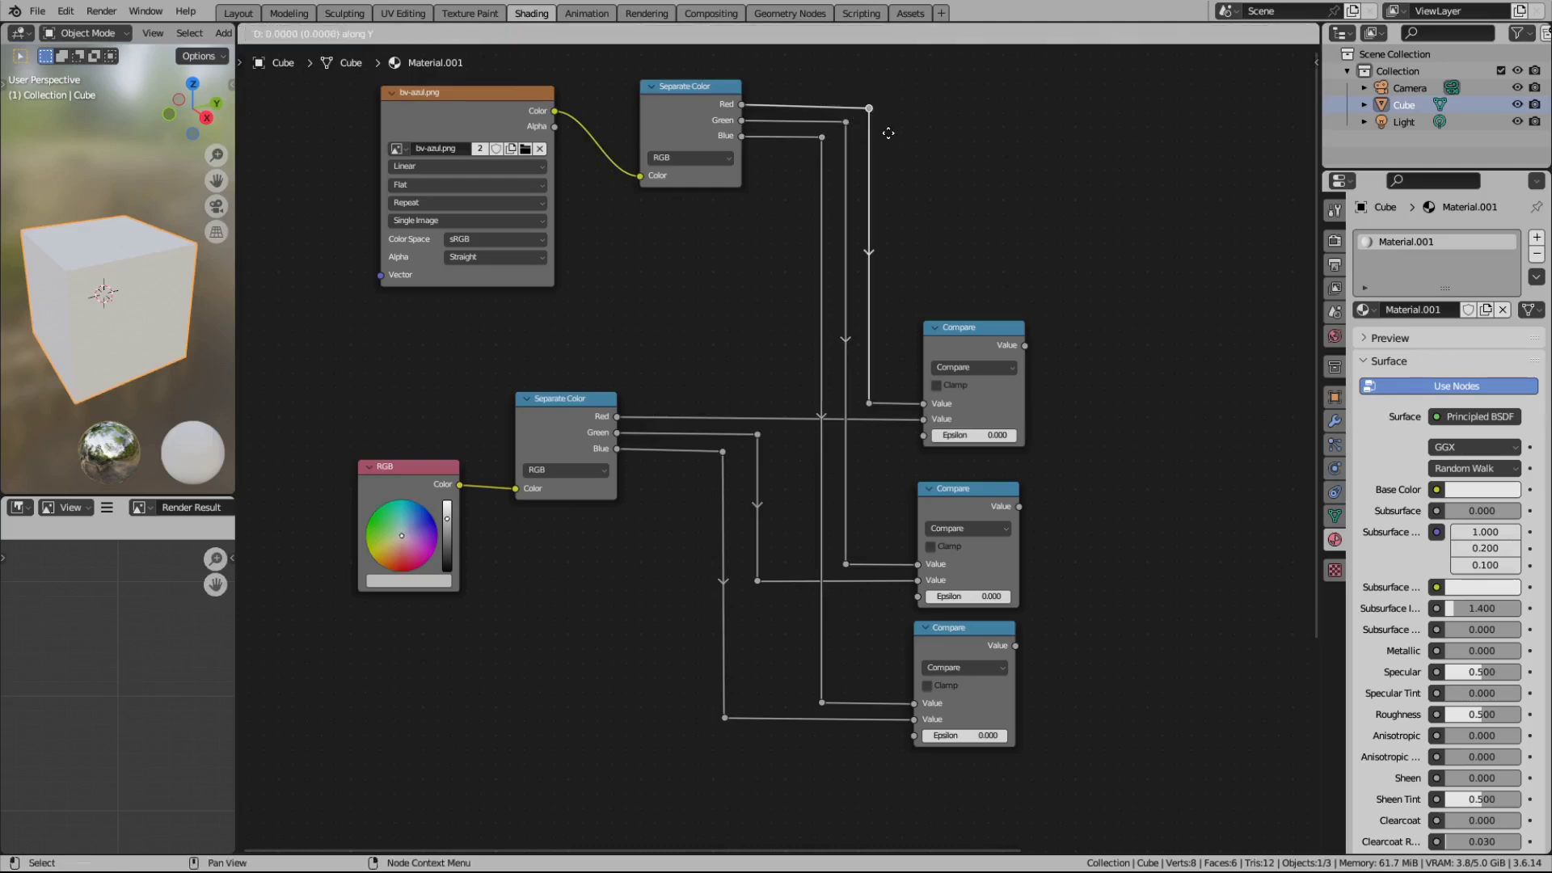
key("Return")
left_click(935, 150)
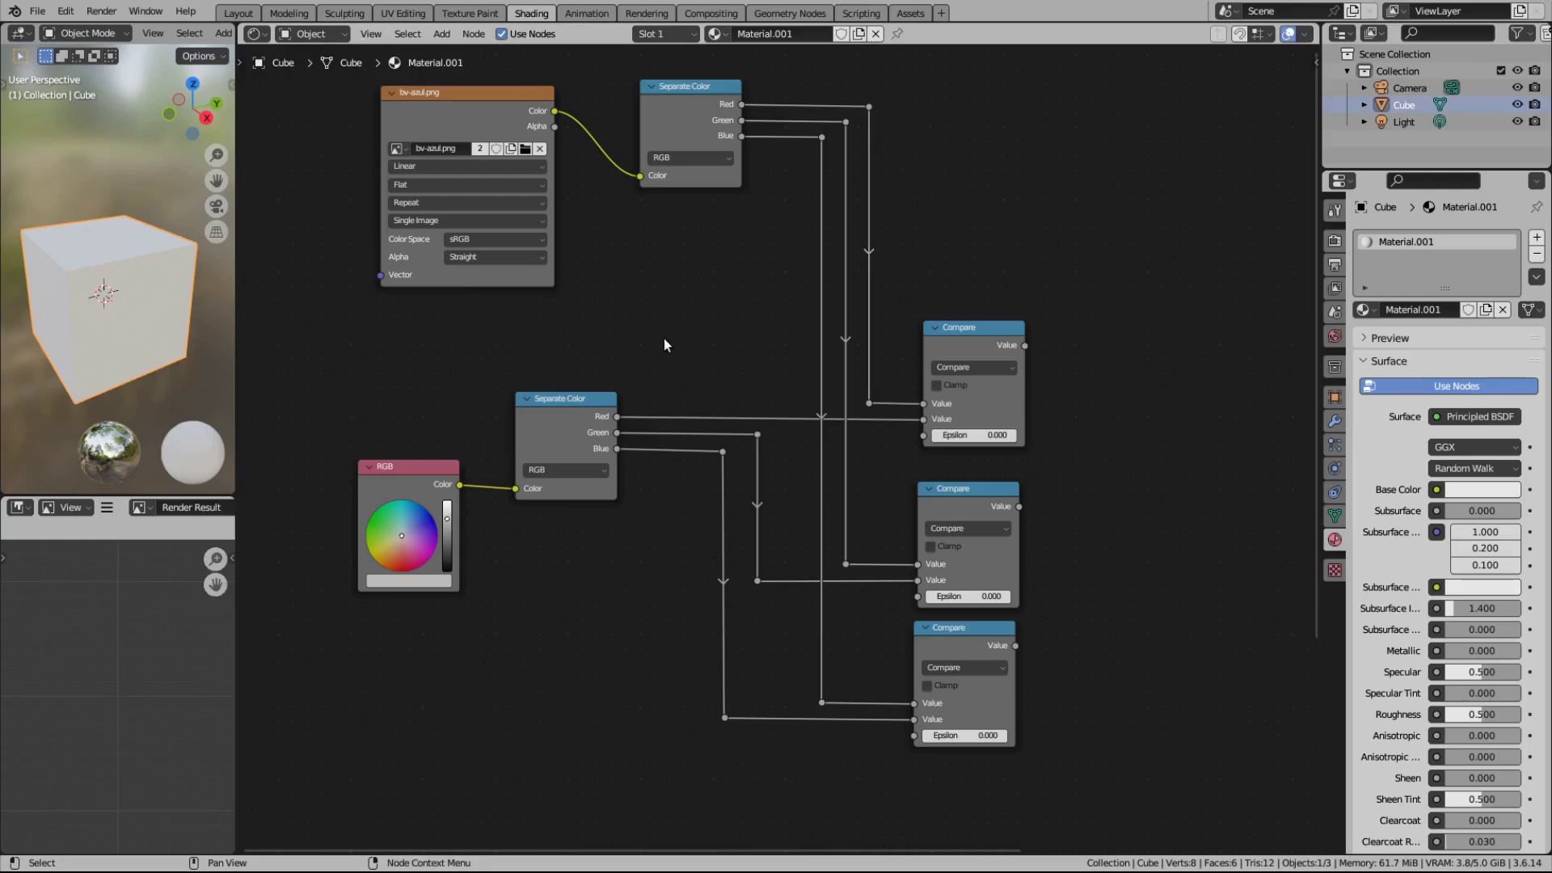
Step: Duplicate the Red channel's Compare node and place the copy between the three Compare nodes and Principled BSDF
scroll(662, 338, "down", 1)
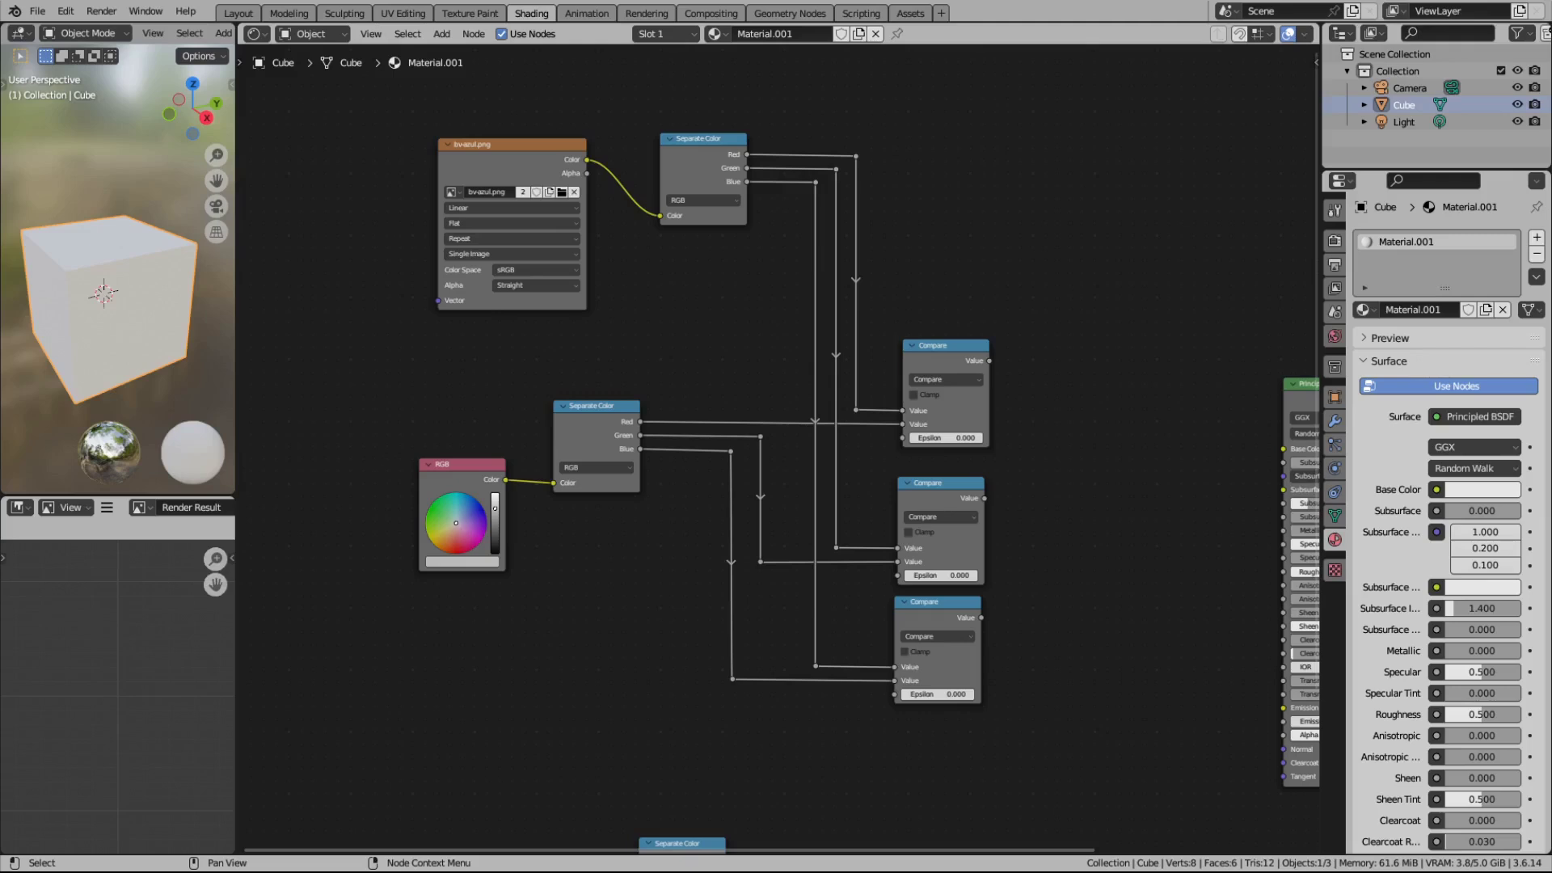
middle_click_drag(1043, 505, 938, 405)
scroll(923, 367, "up", 1)
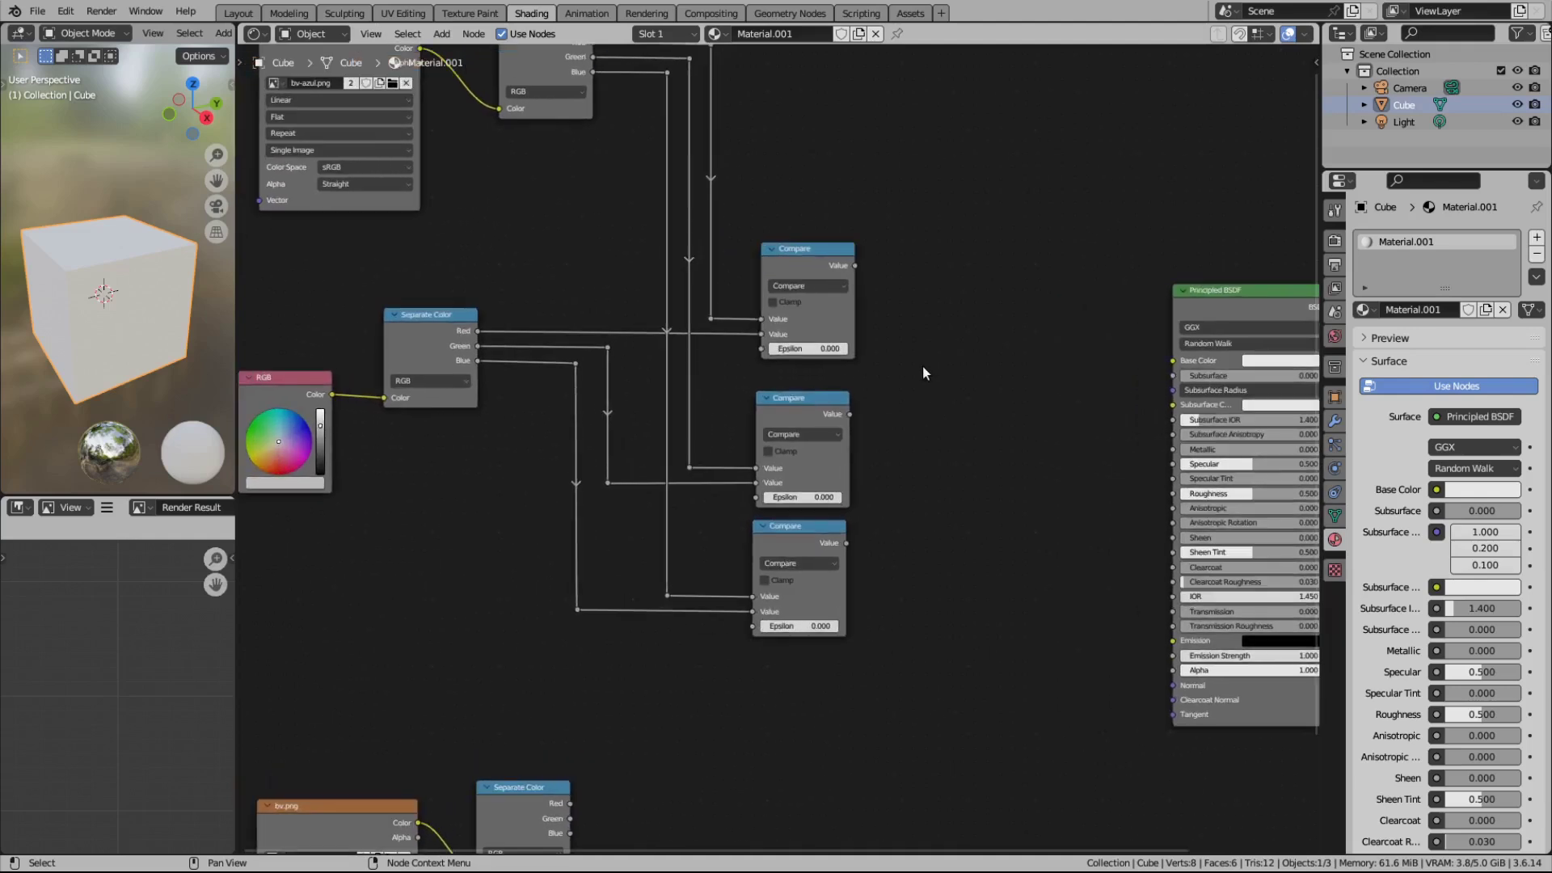
left_click(803, 249)
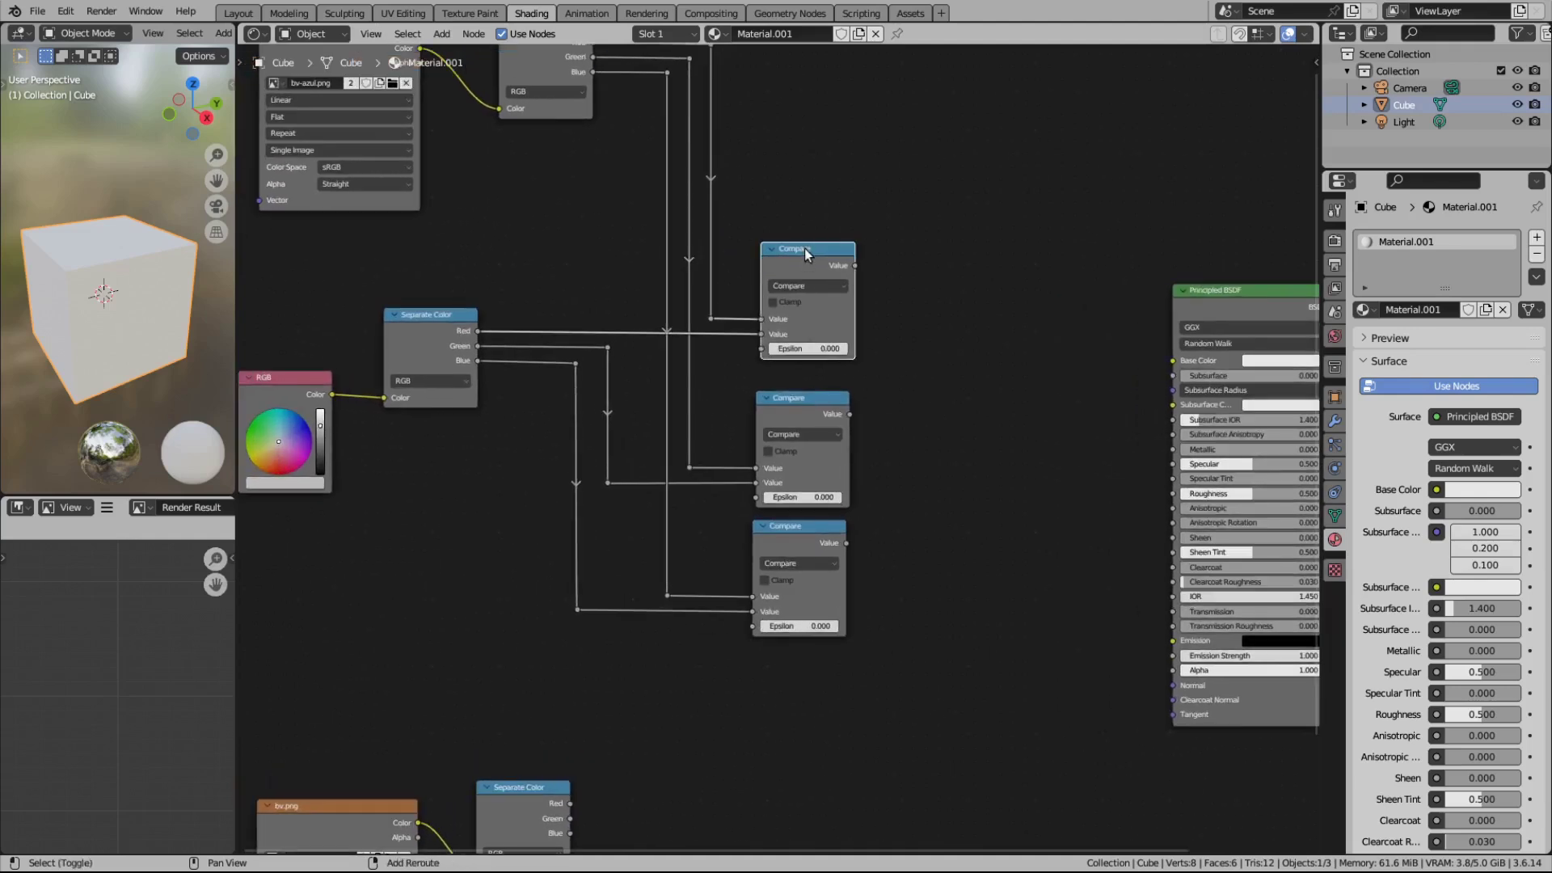
key("shift+d")
left_click(974, 304)
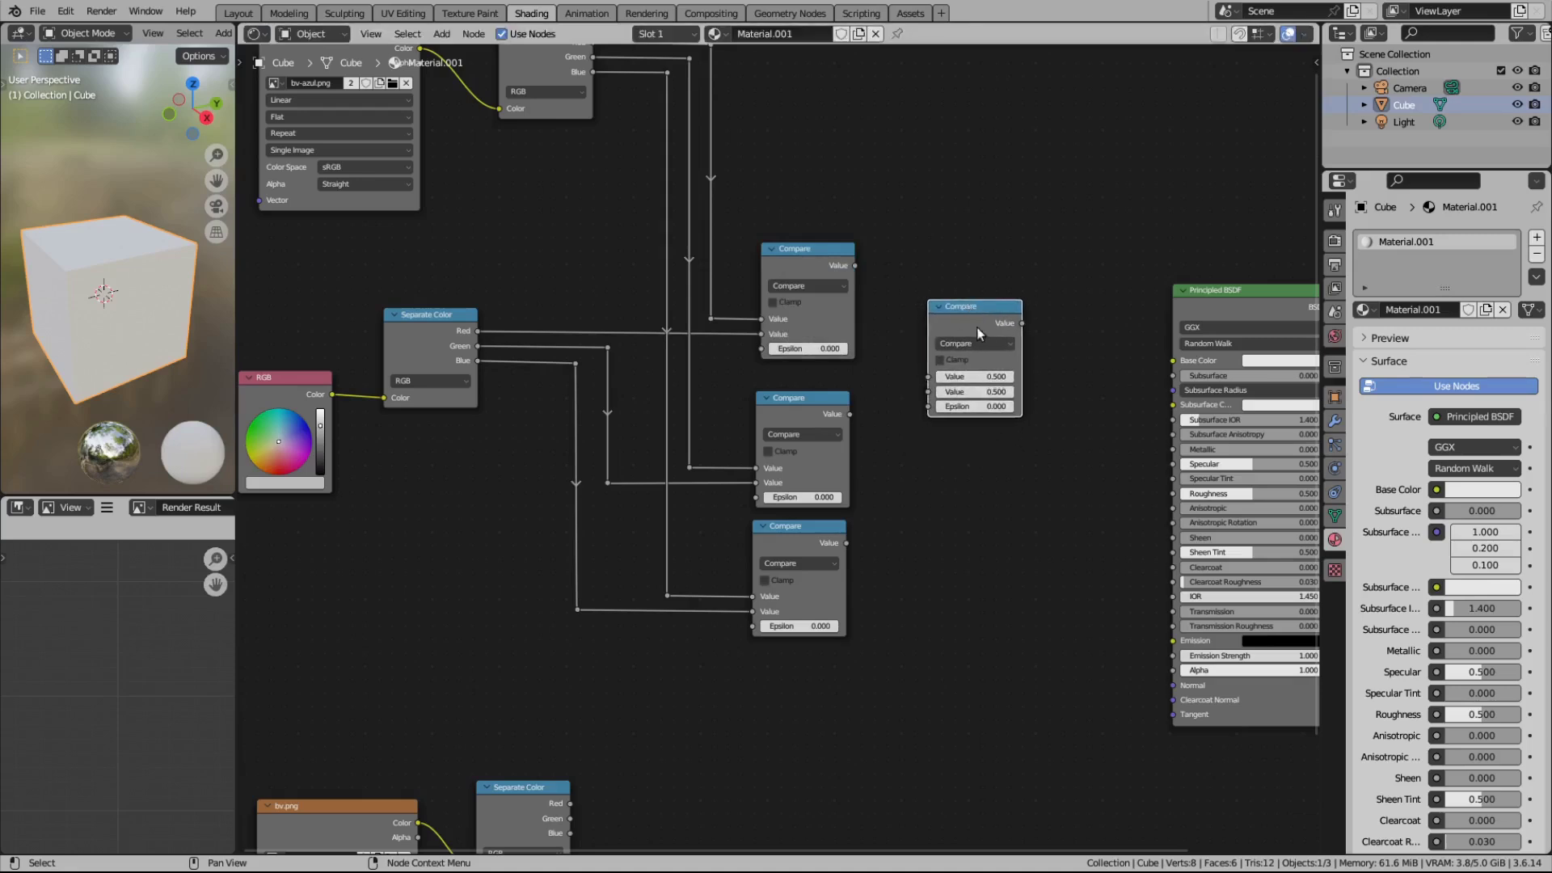
scroll(967, 352, "up", 2)
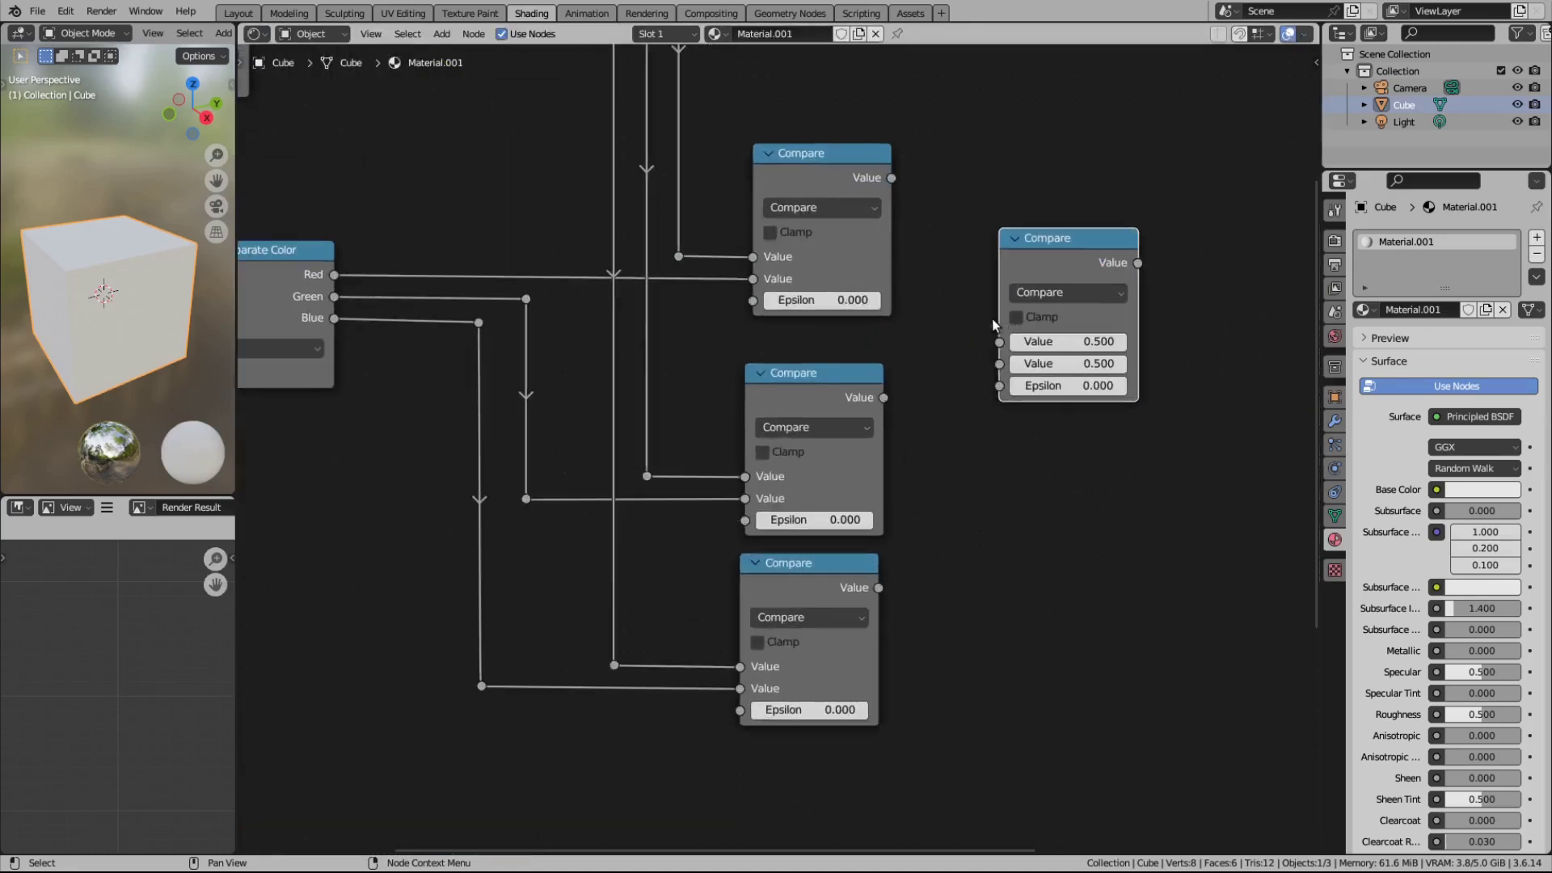
Step: Change the copied Compare node's operation to Multiply and feed it the Value outputs of the Red and Green Compare nodes
middle_click_drag(970, 374, 880, 428)
left_click(982, 333)
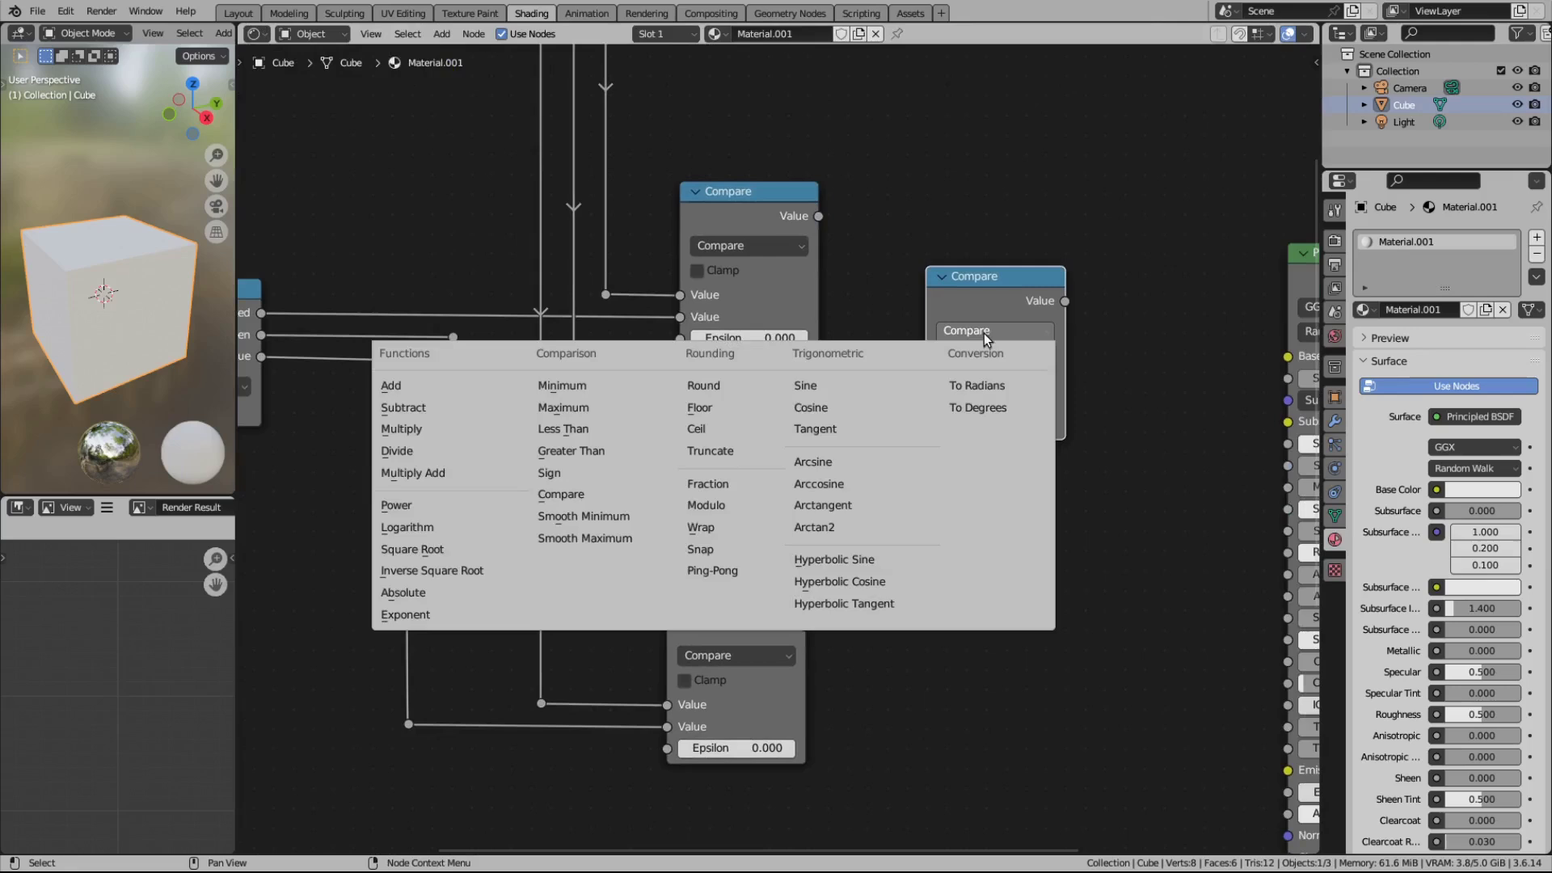
left_click(457, 429)
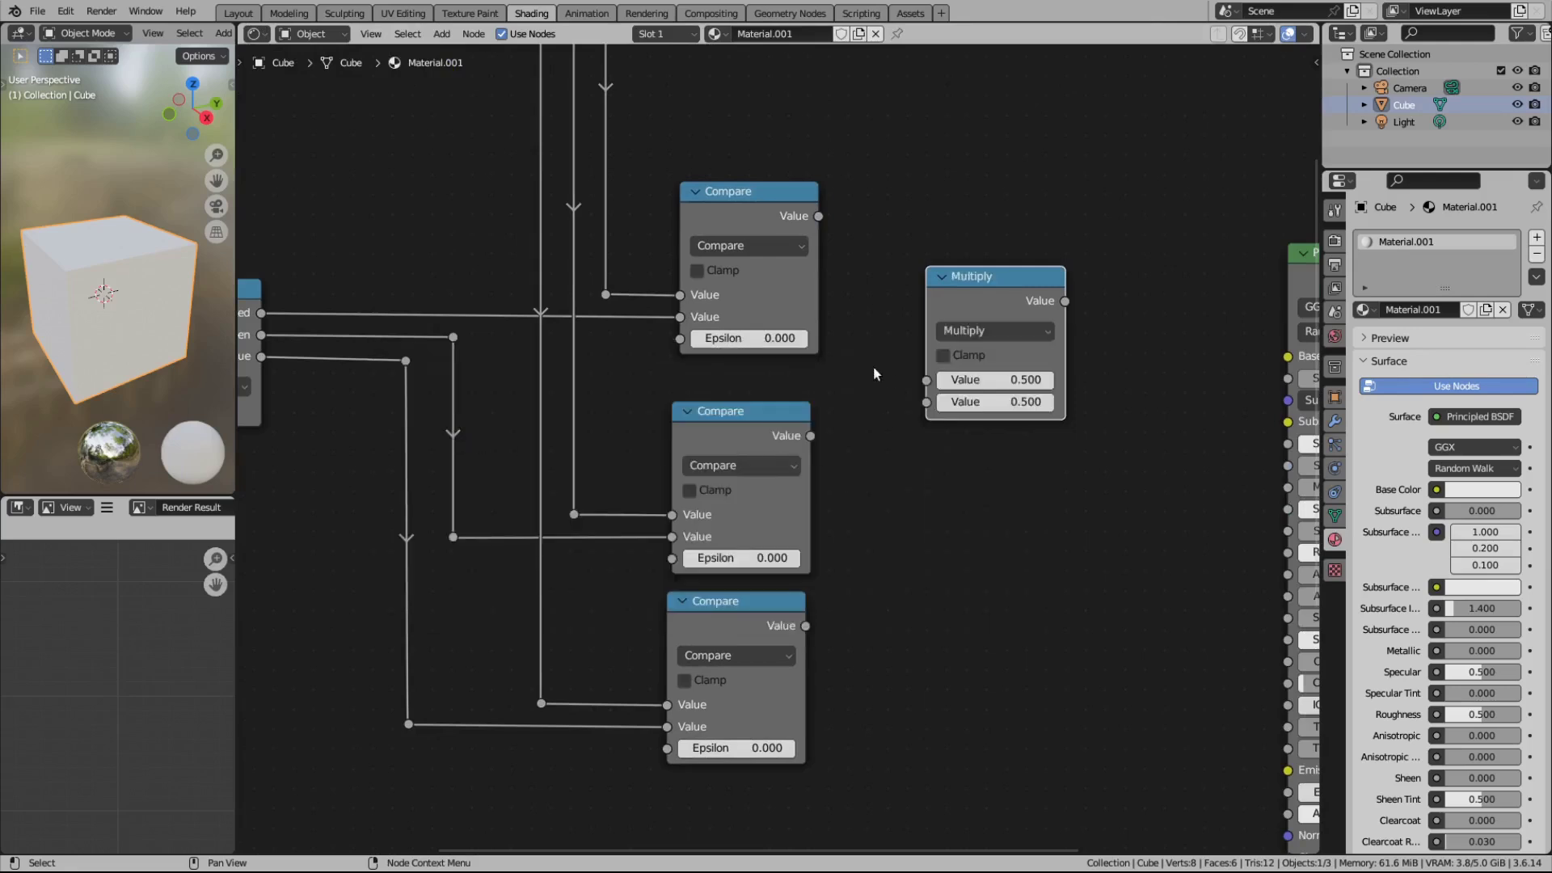
left_click_drag(821, 226, 942, 356)
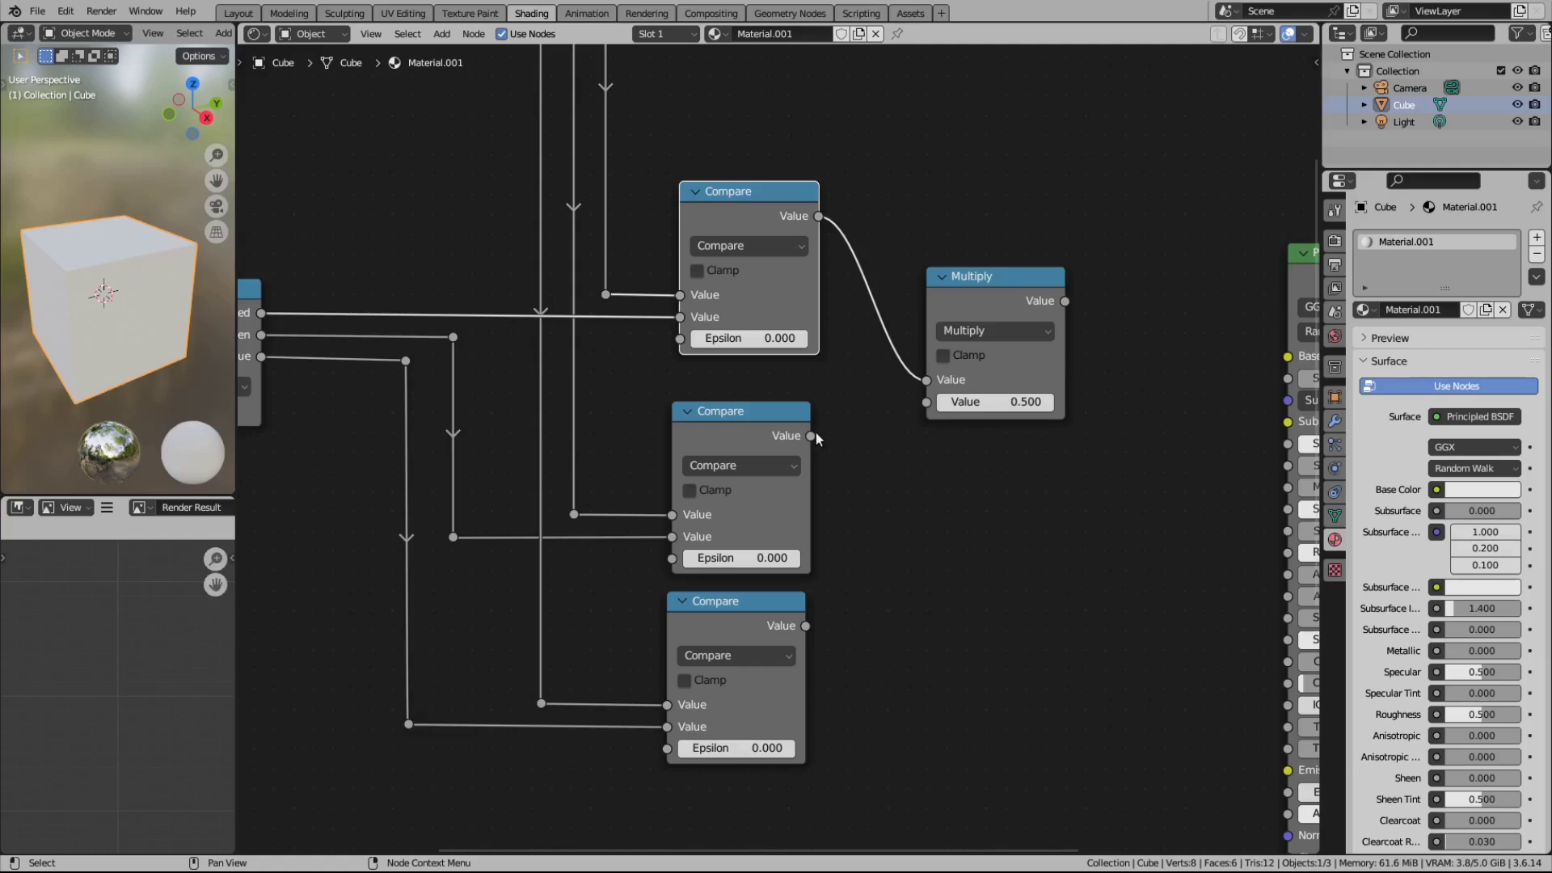
left_click_drag(811, 437, 928, 402)
Step: Duplicate the Multiply node and place the copy below it, on the side facing Principled BSDF
left_click(983, 276)
key("shift+d")
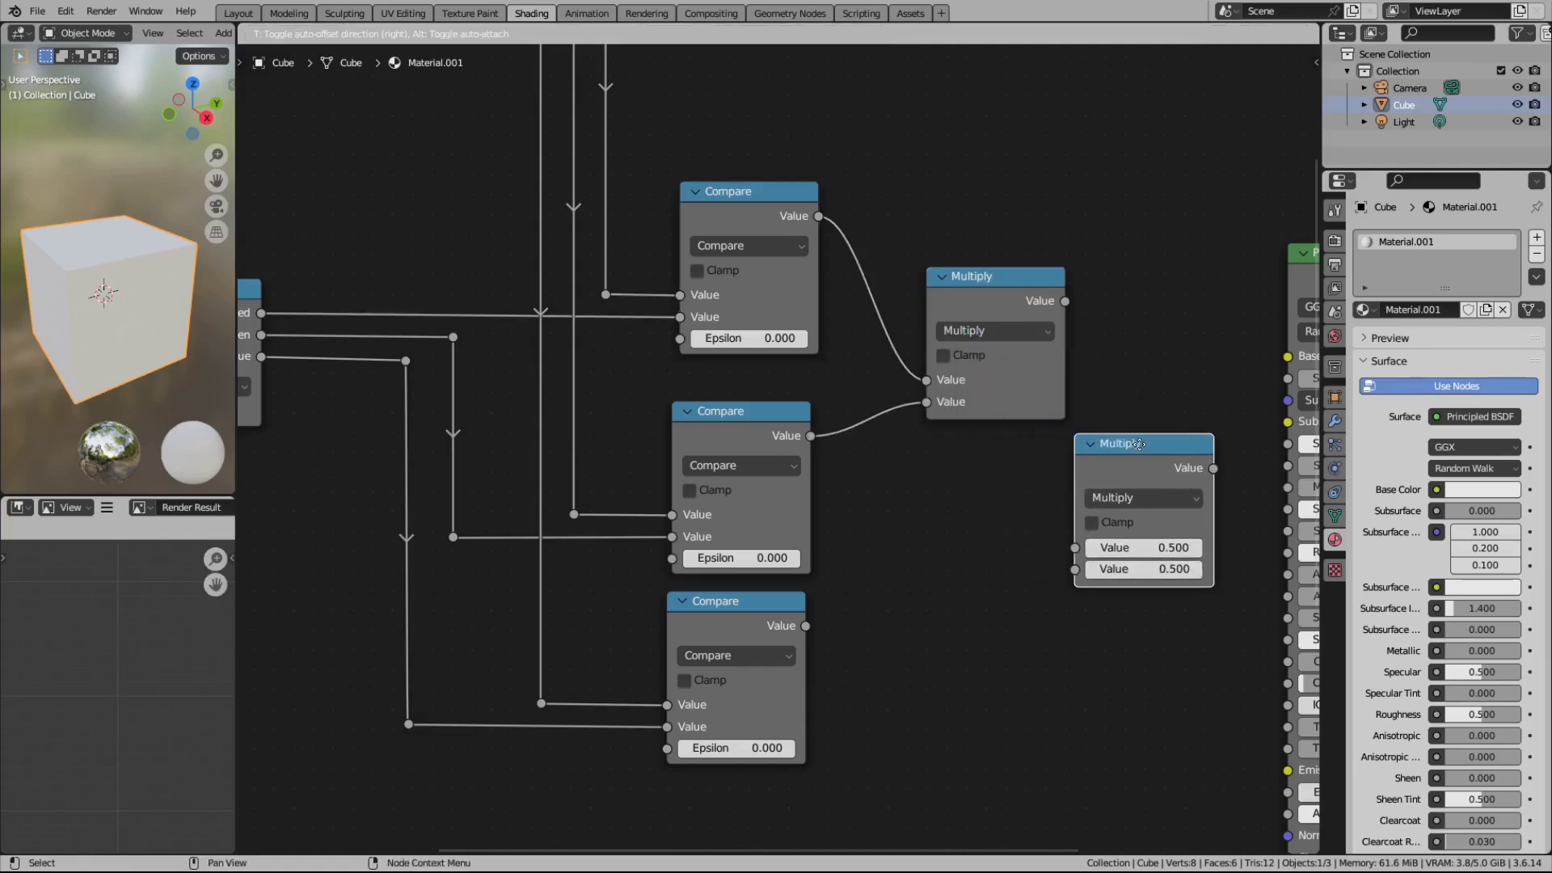
left_click(1147, 444)
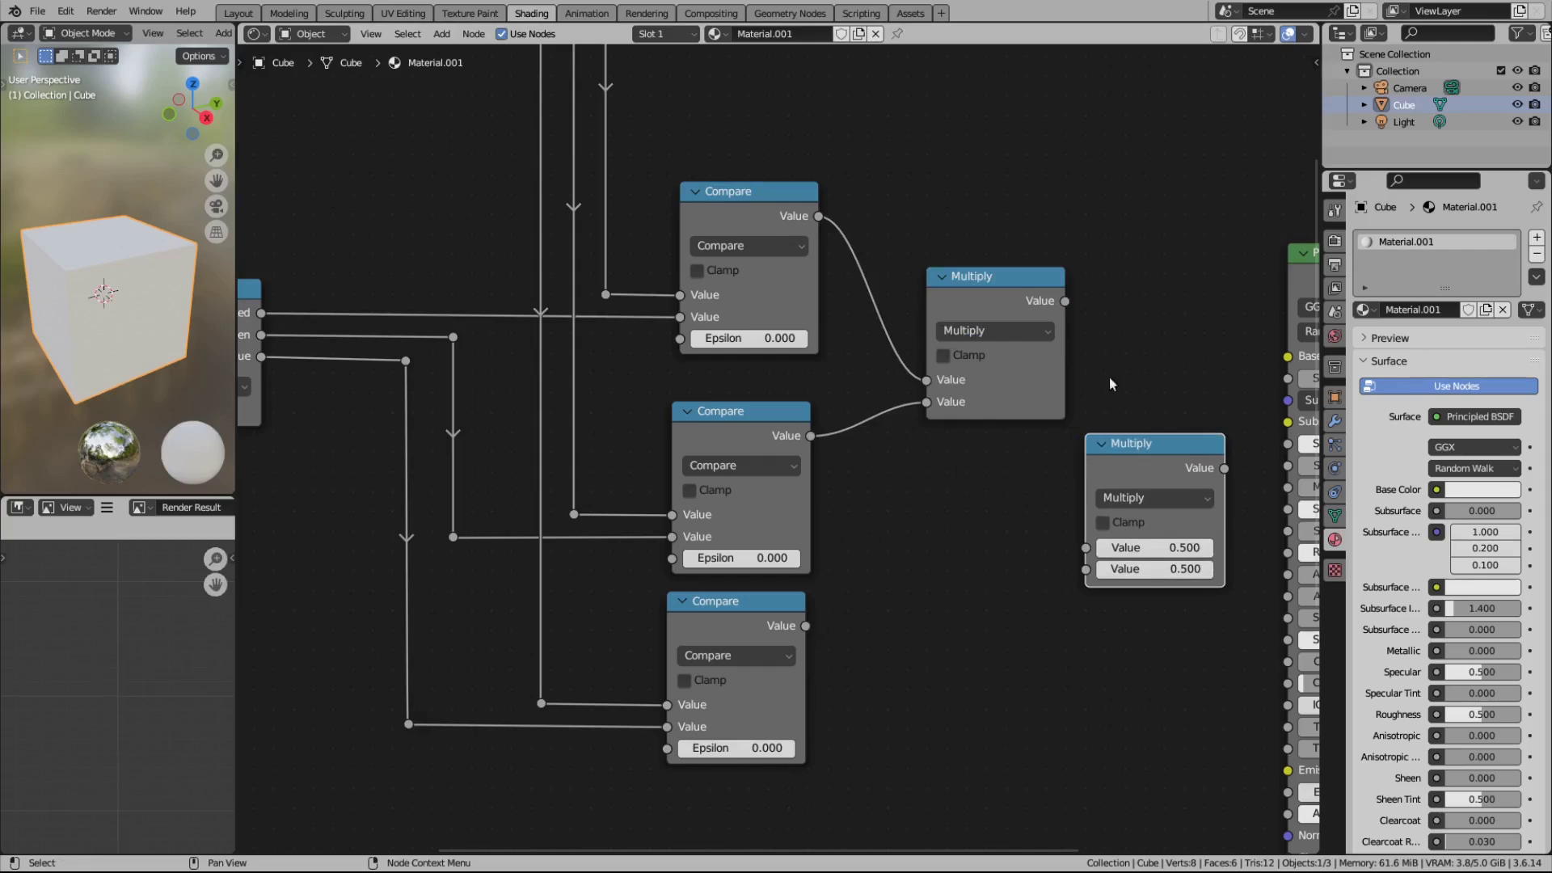
Step: Move Principled BSDF and Material Output together farther away from the Multiply nodes to make room
middle_click_drag(1109, 321, 613, 471)
scroll(760, 391, "down", 2)
left_click_drag(883, 265, 1105, 341)
key("g")
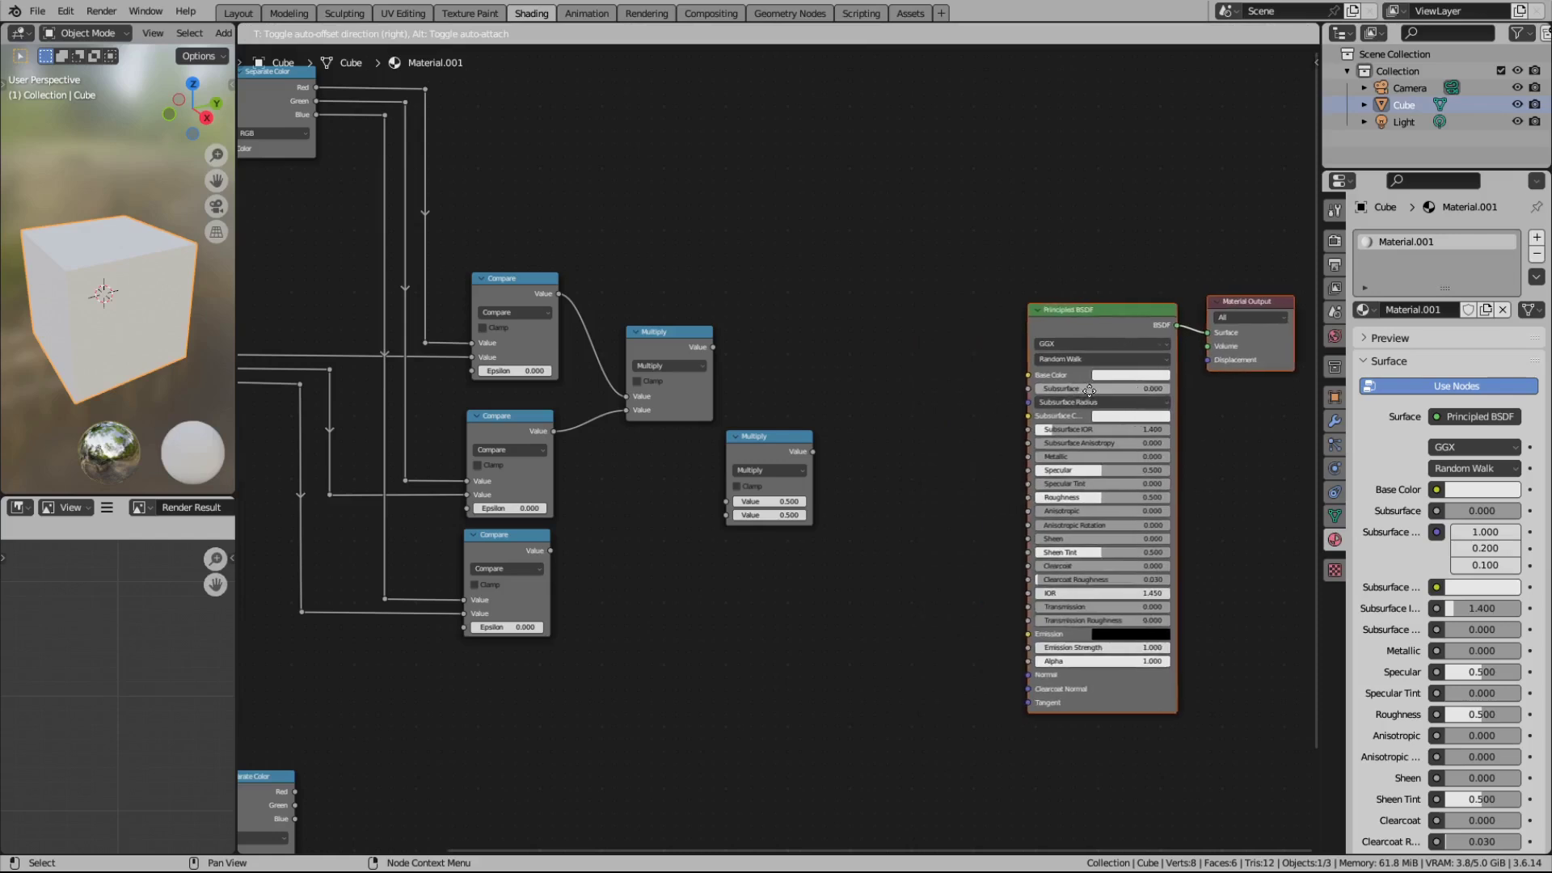
left_click(1111, 392)
Step: Link the first Multiply and the Blue Compare outputs into the second Multiply, and its result into Principled BSDF's Base Color
scroll(836, 346, "up", 2)
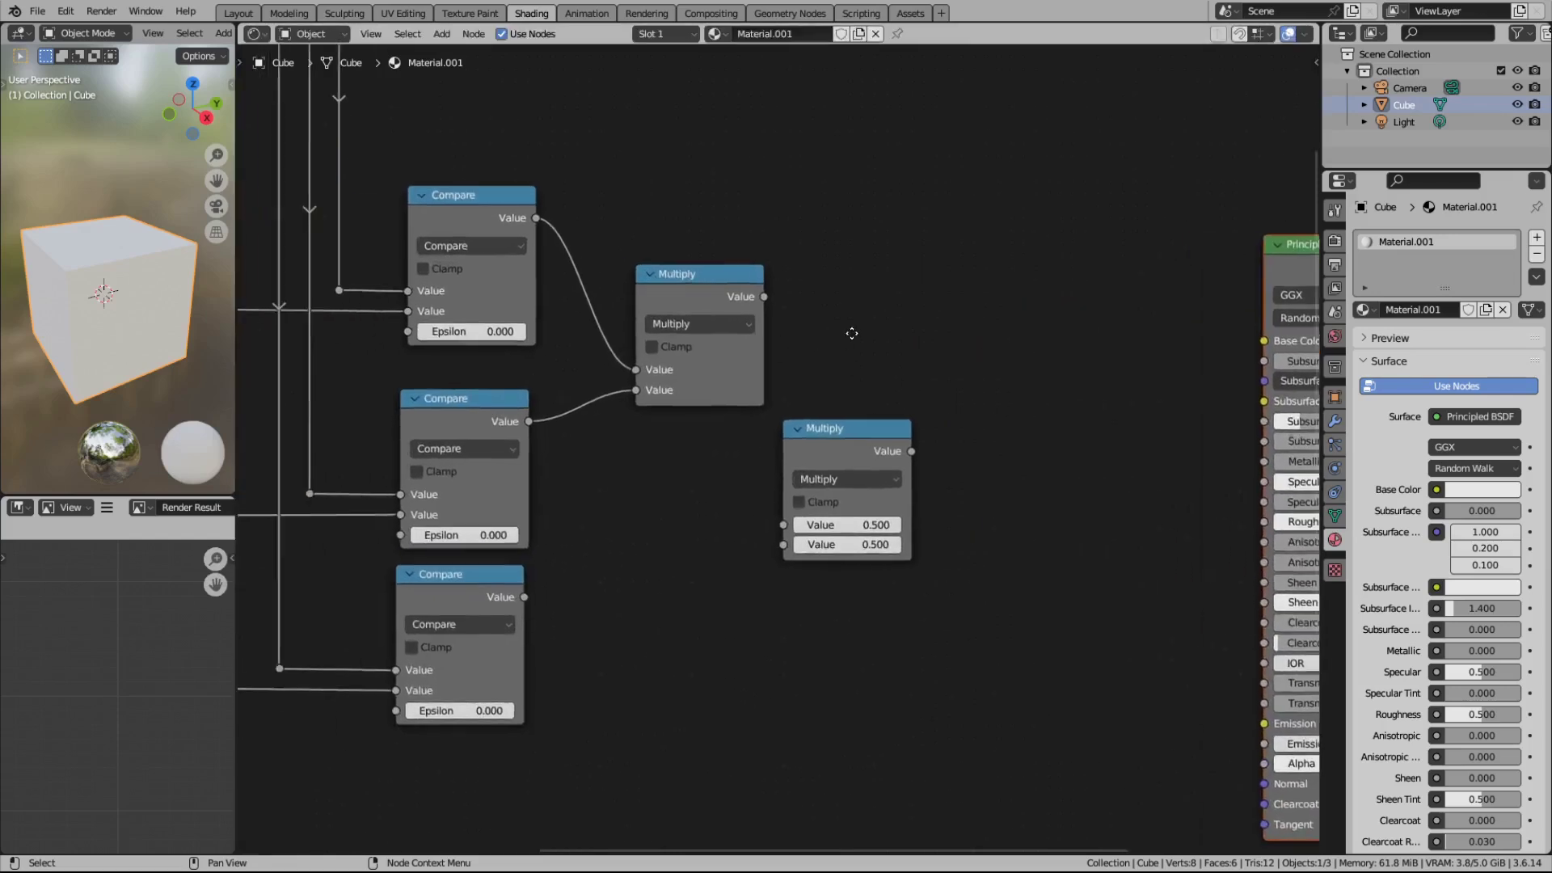
middle_click_drag(852, 333, 906, 317)
left_click_drag(817, 280, 838, 507)
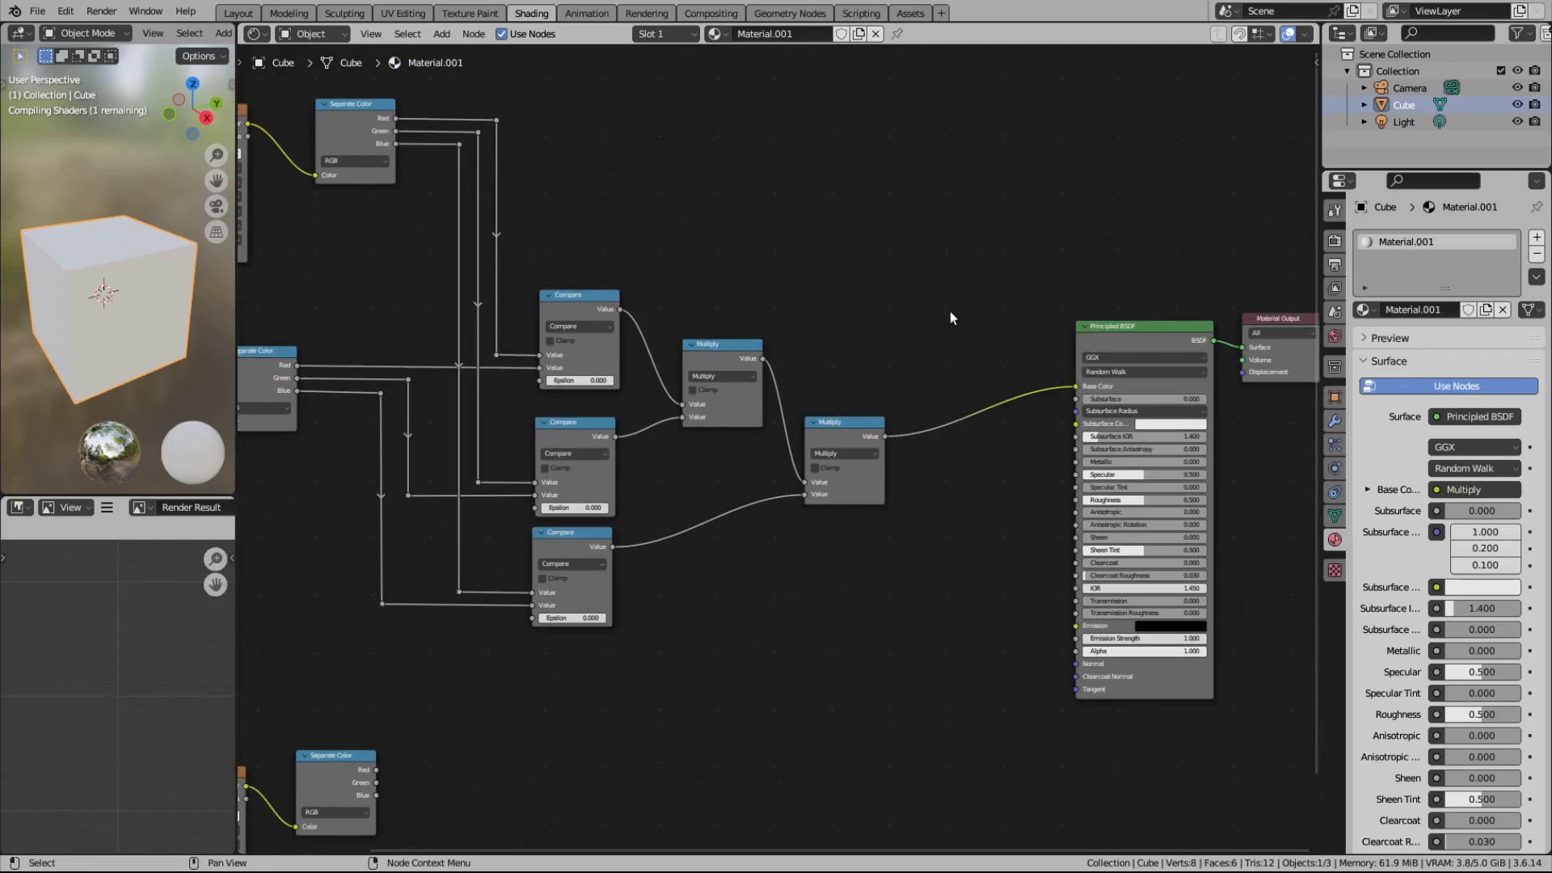
middle_click_drag(745, 281, 997, 261)
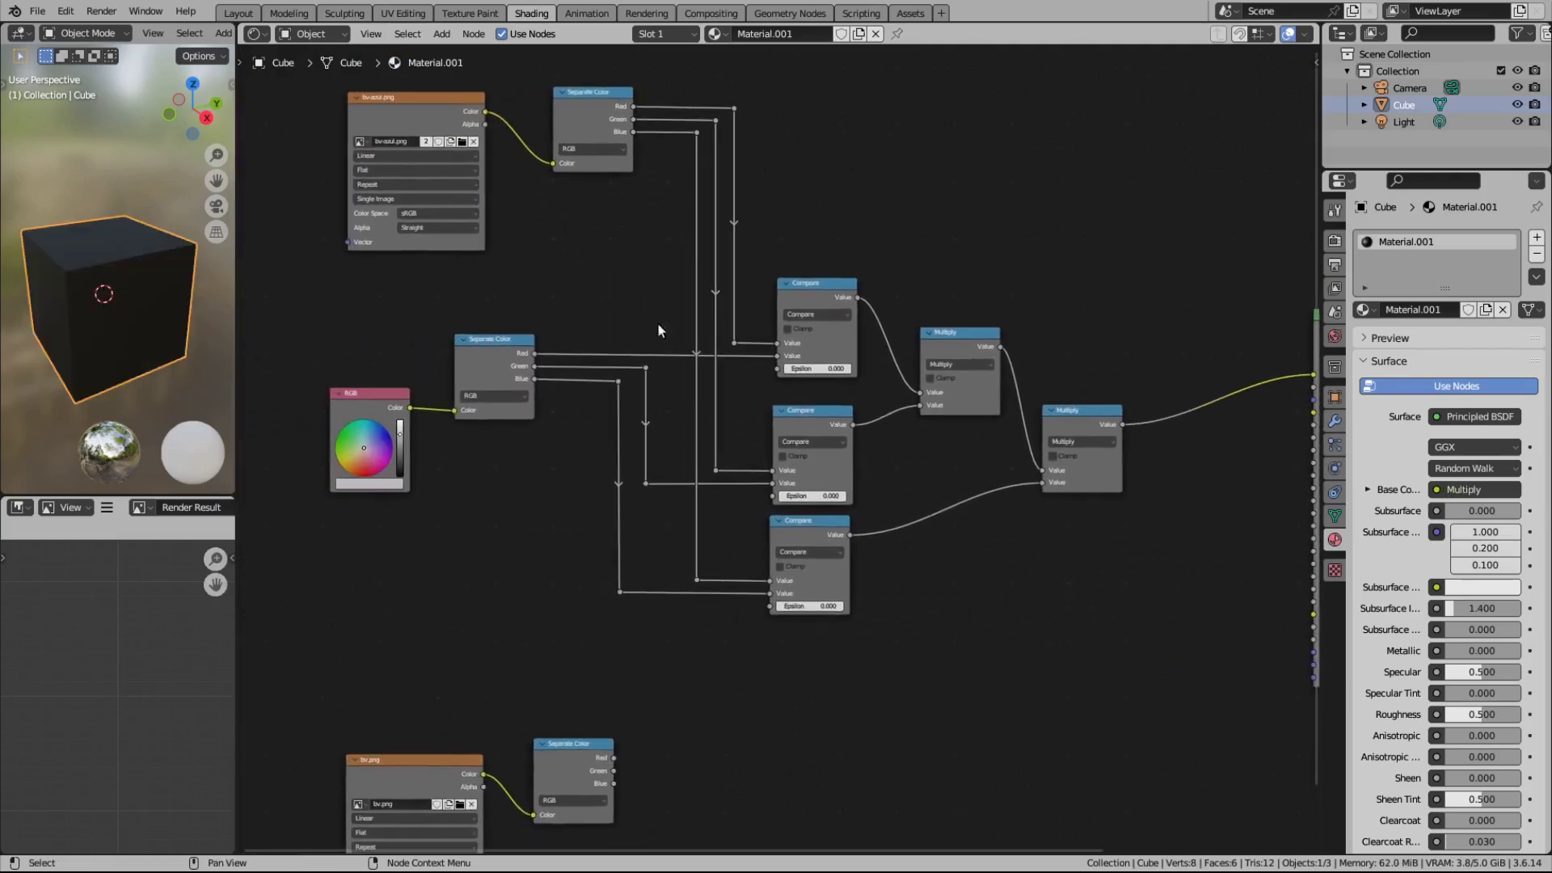
Step: Display bv-azul.png in the Image Editor at a size that fits, and preview the images of both texture nodes
left_click(445, 115)
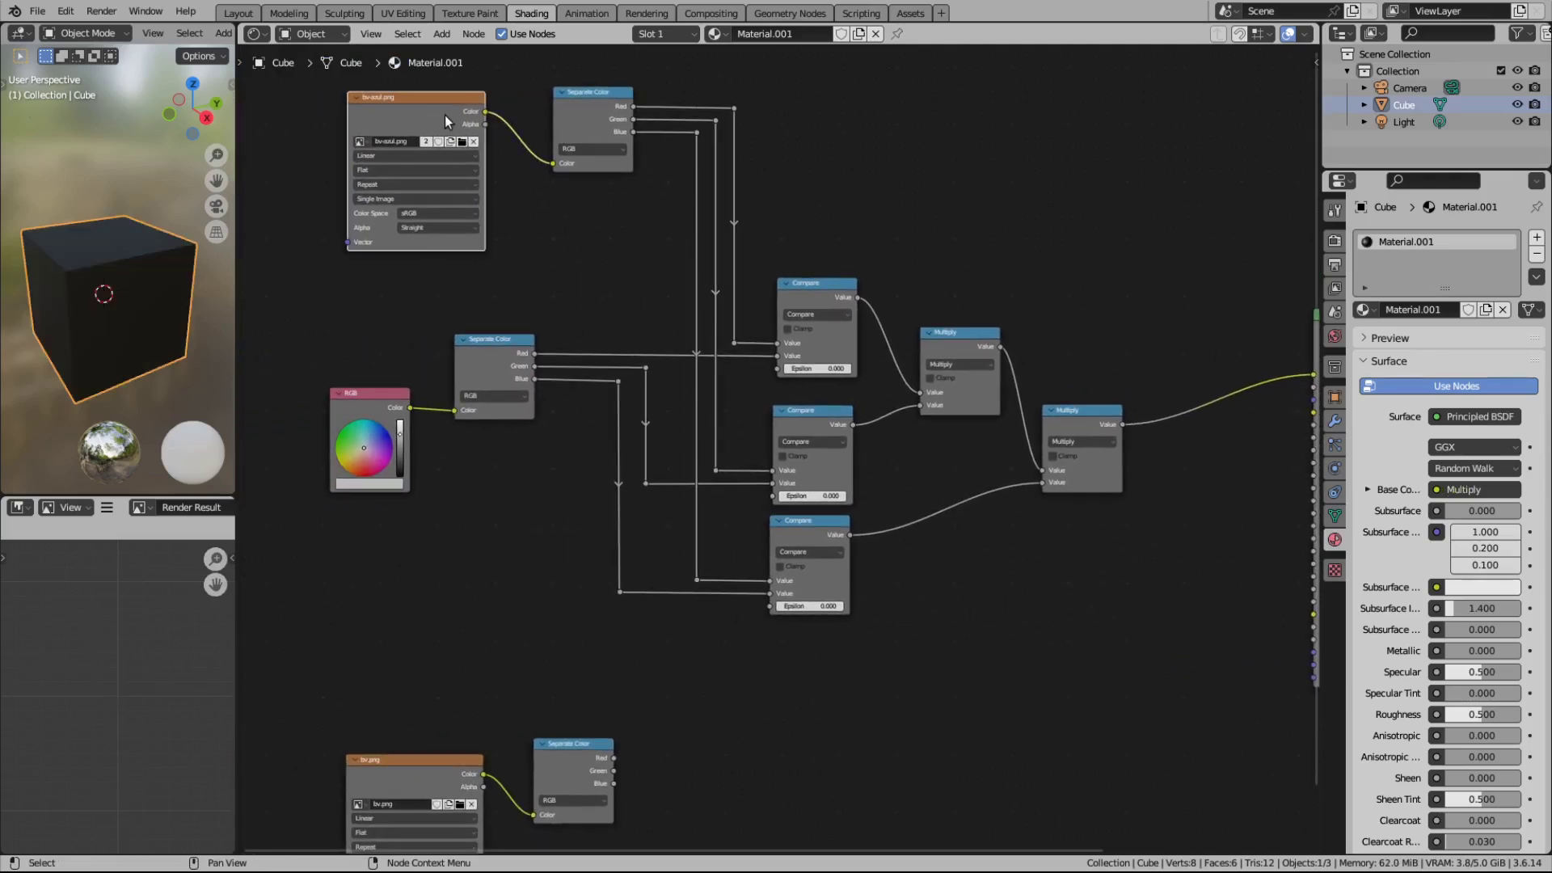
left_click(145, 508)
left_click(152, 543)
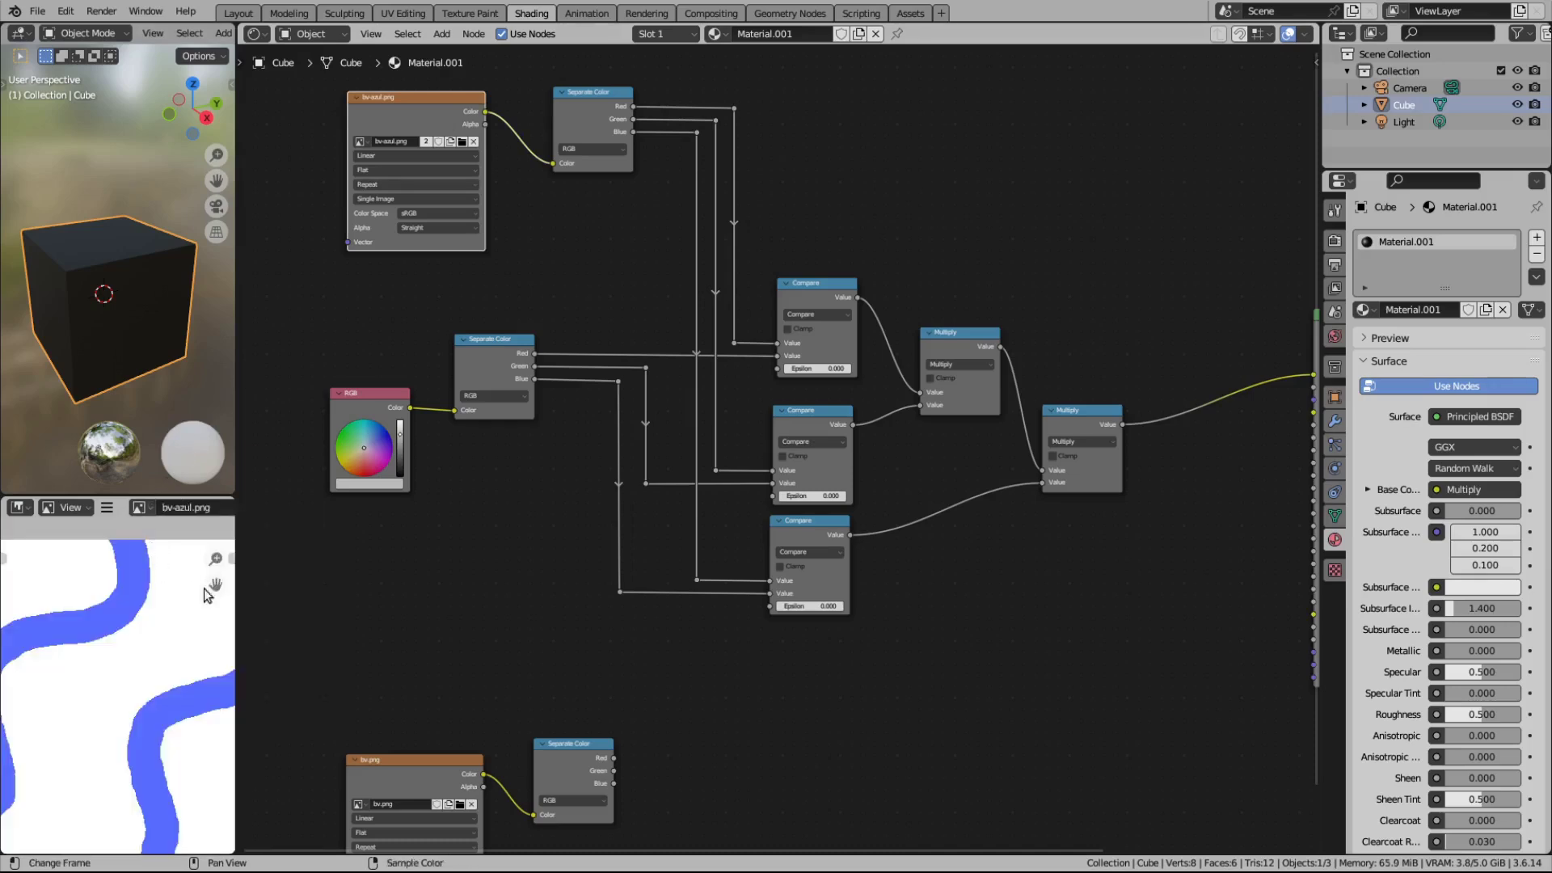
scroll(134, 639, "down", 7)
scroll(134, 638, "up", 4)
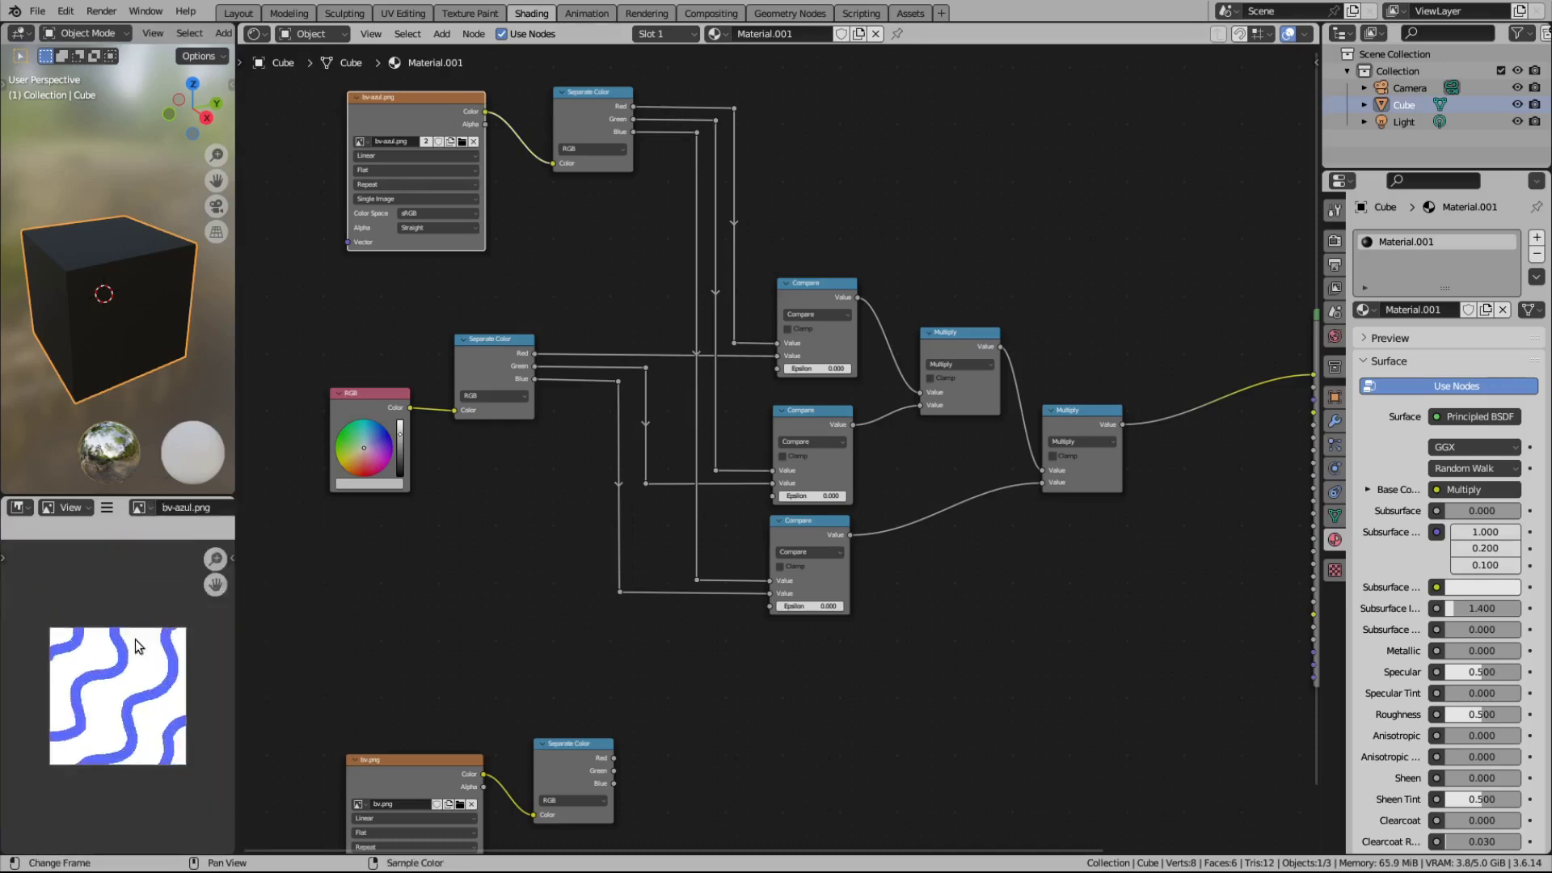
left_click(389, 760)
left_click(415, 105)
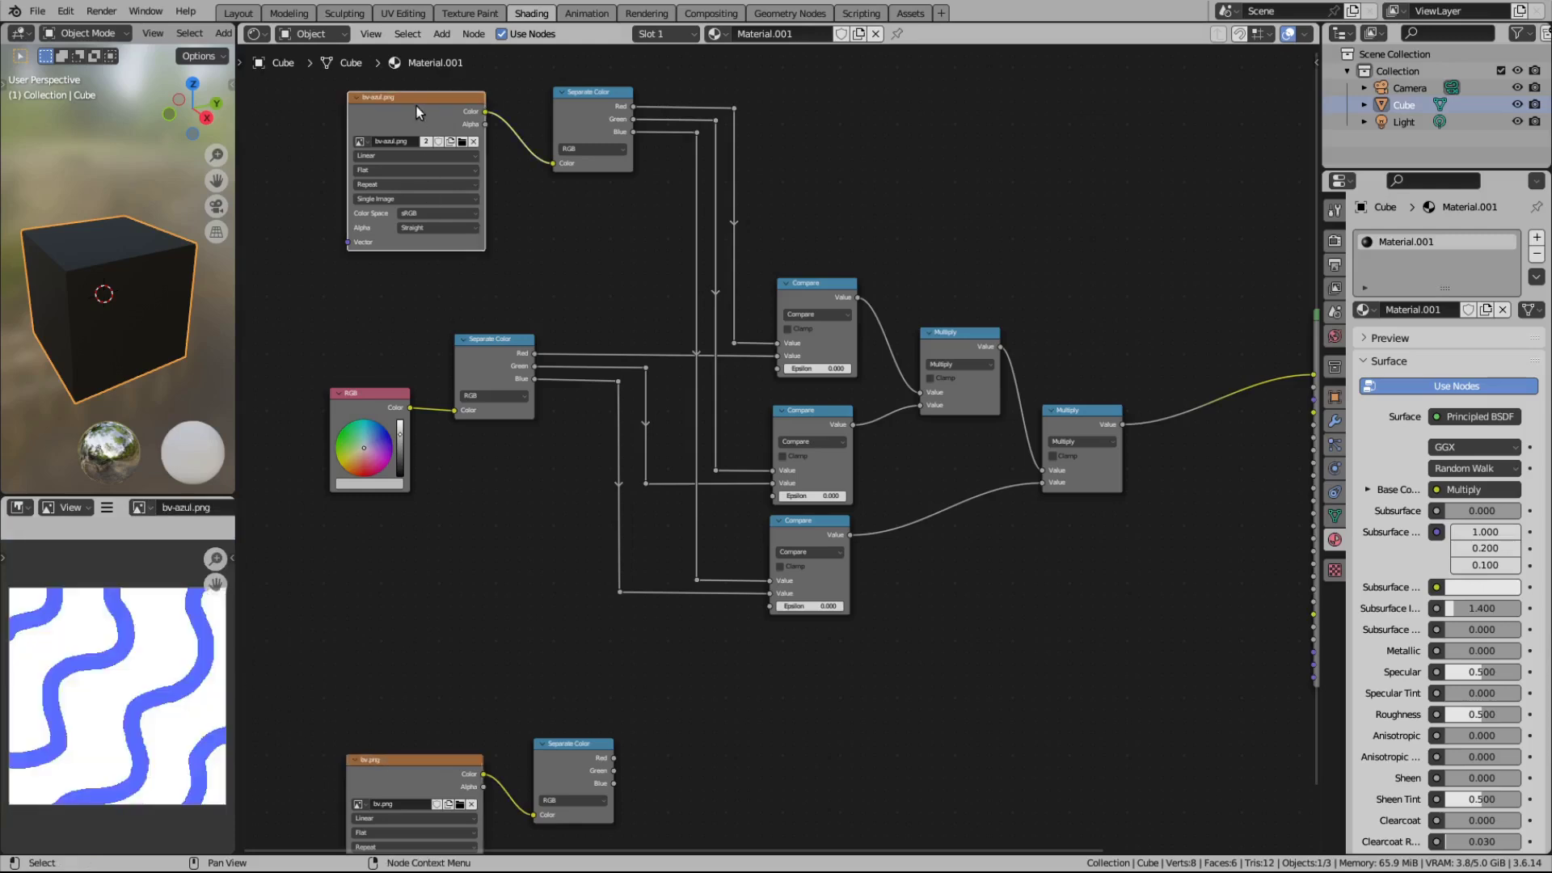
Step: Swap the textures, assigning bv-azul.png to the lower image node and bv.png to the upper one linked to the Compare nodes
middle_click_drag(426, 647, 463, 490)
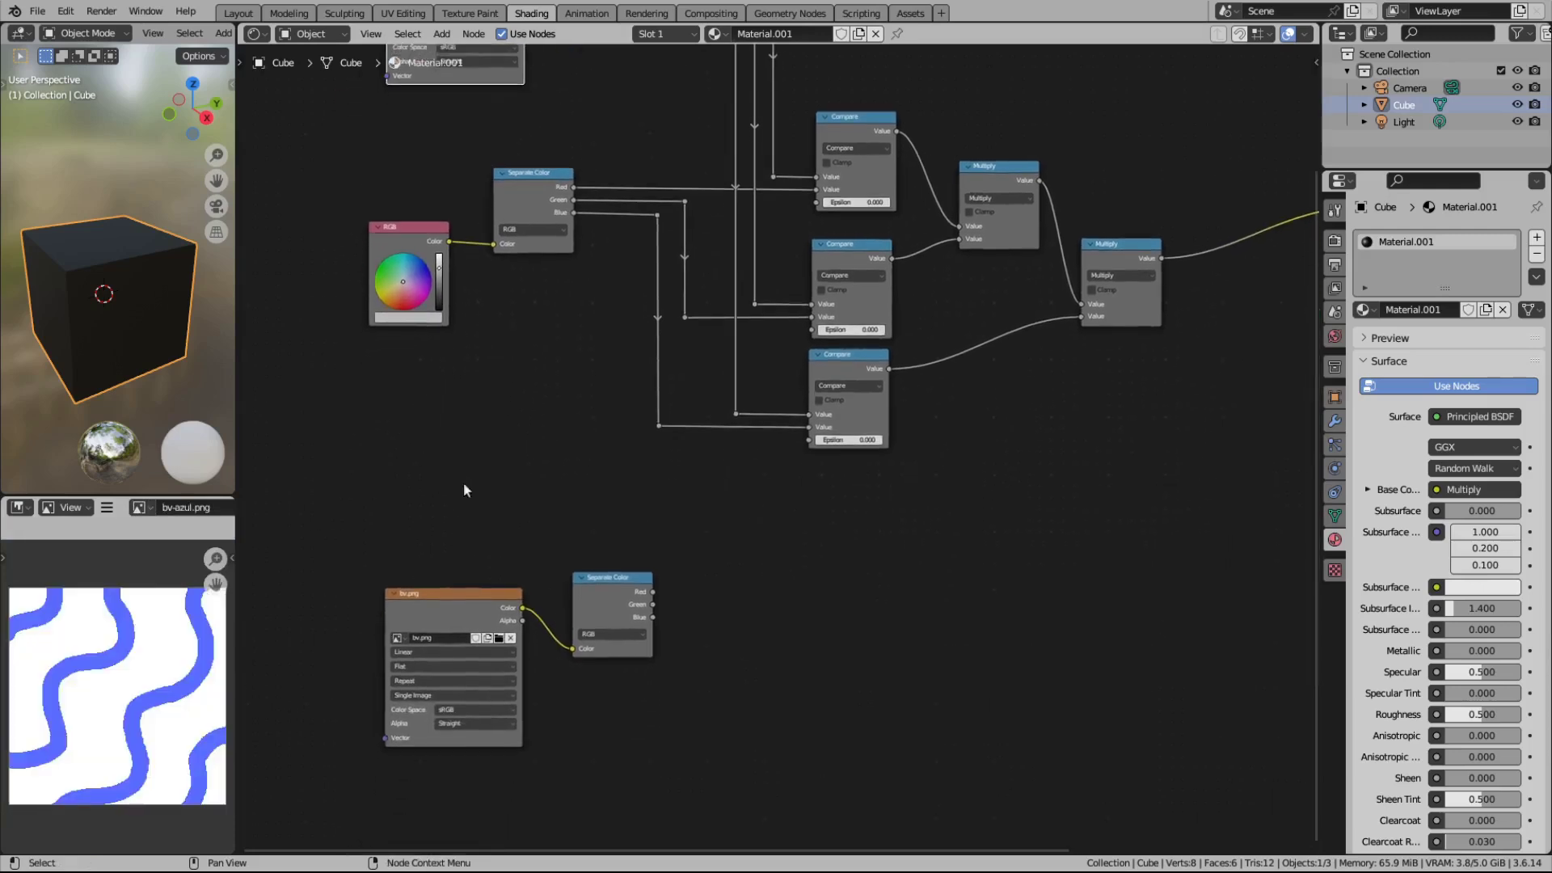
left_click(403, 637)
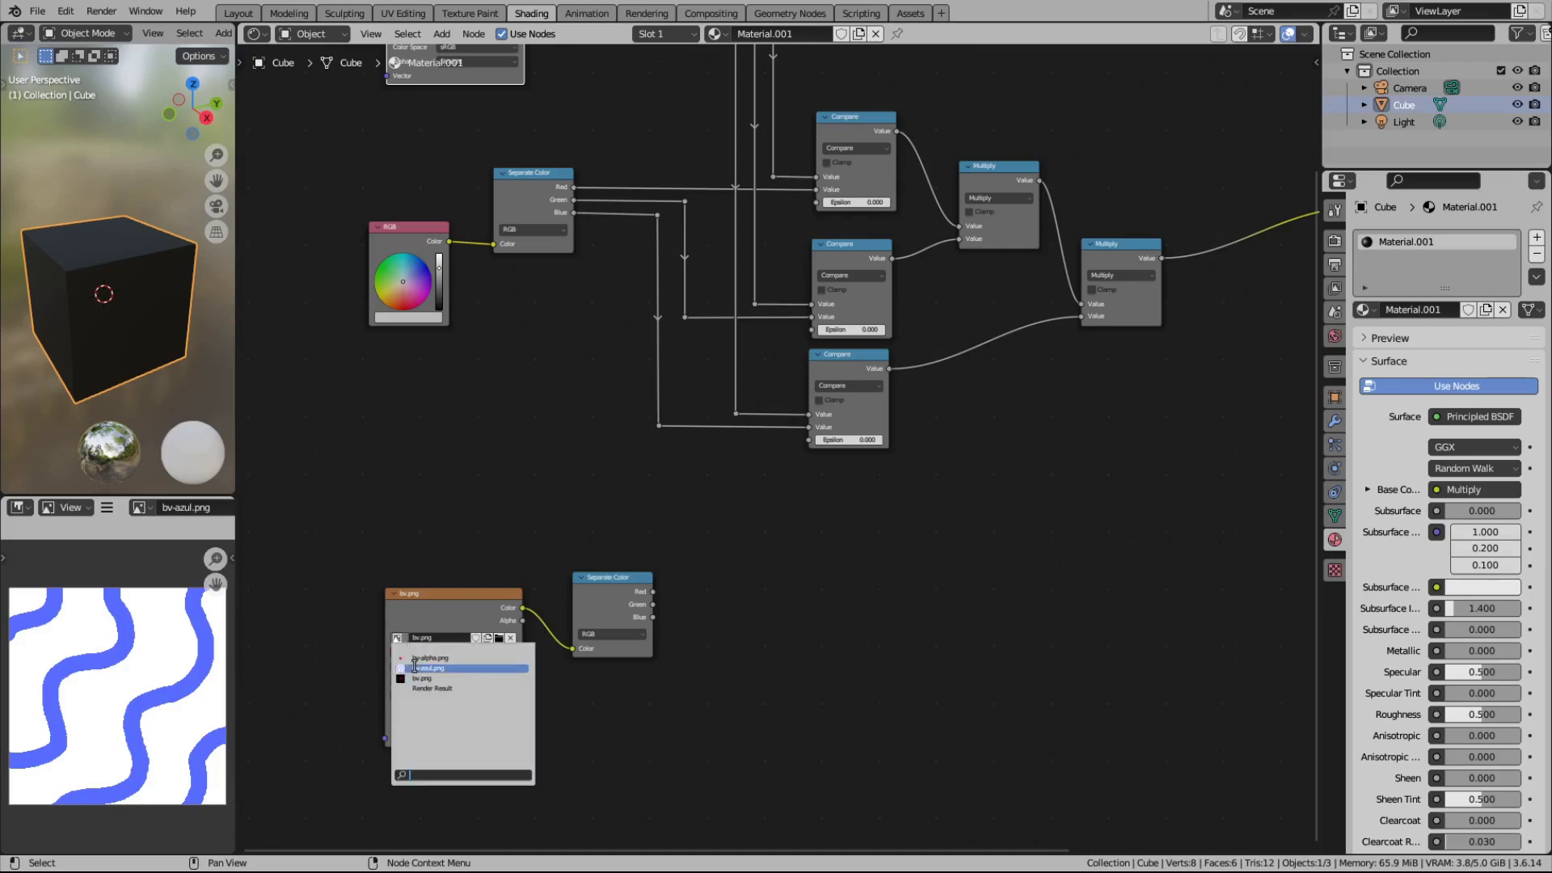
left_click(414, 667)
left_click(454, 601)
middle_click_drag(483, 381, 487, 578)
left_click(406, 169)
left_click(423, 210)
left_click(444, 144)
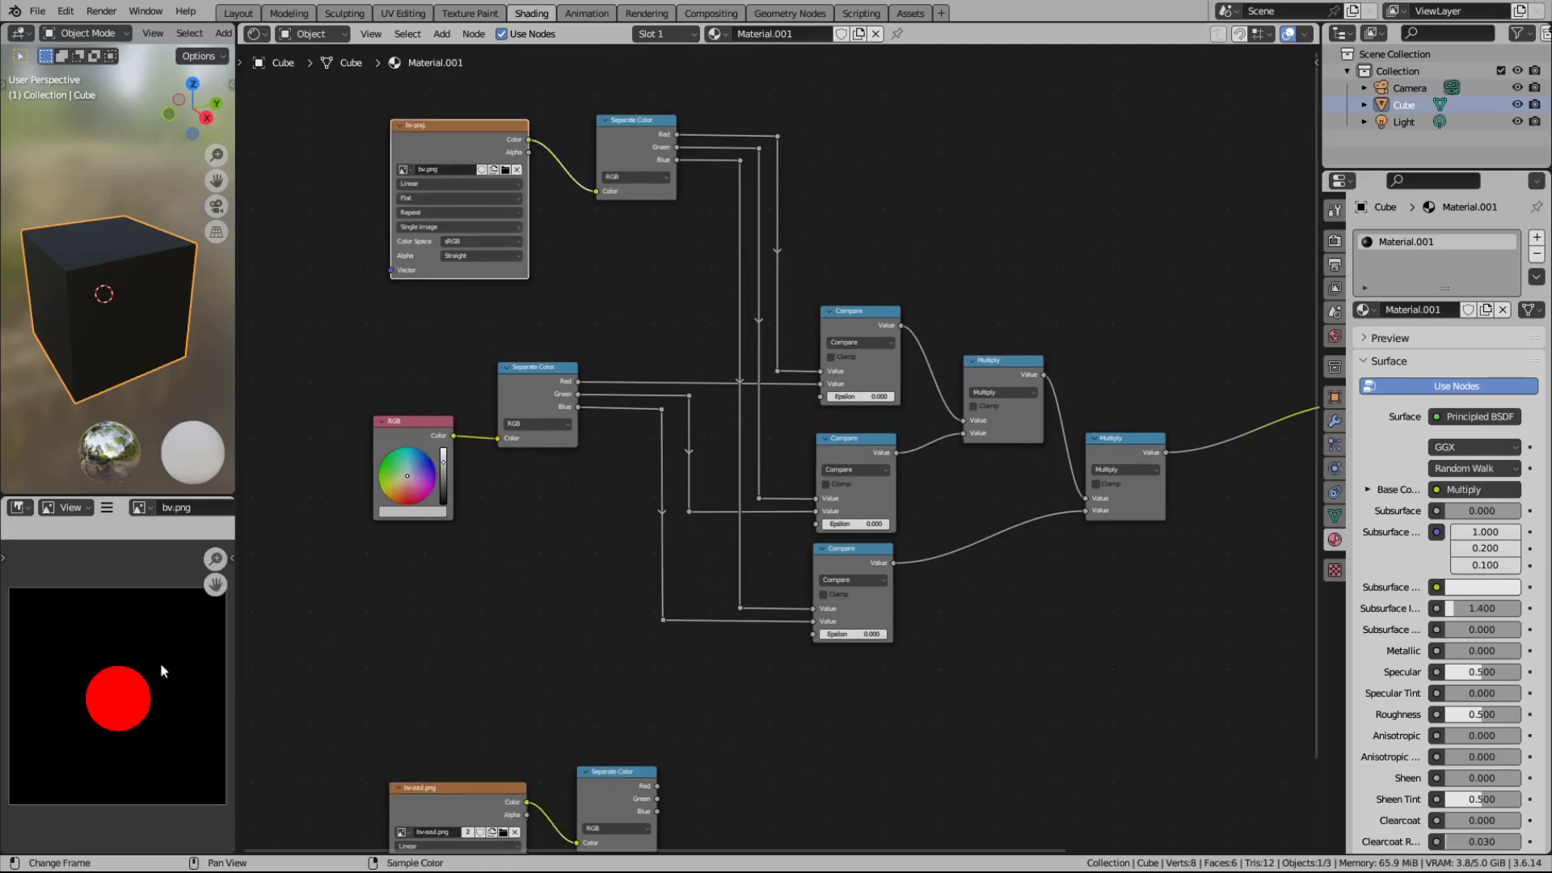
Step: Preview bv-azul.png and bv.png in turn in the Image Editor to examine their colors
middle_click_drag(455, 636, 447, 444)
left_click(443, 587)
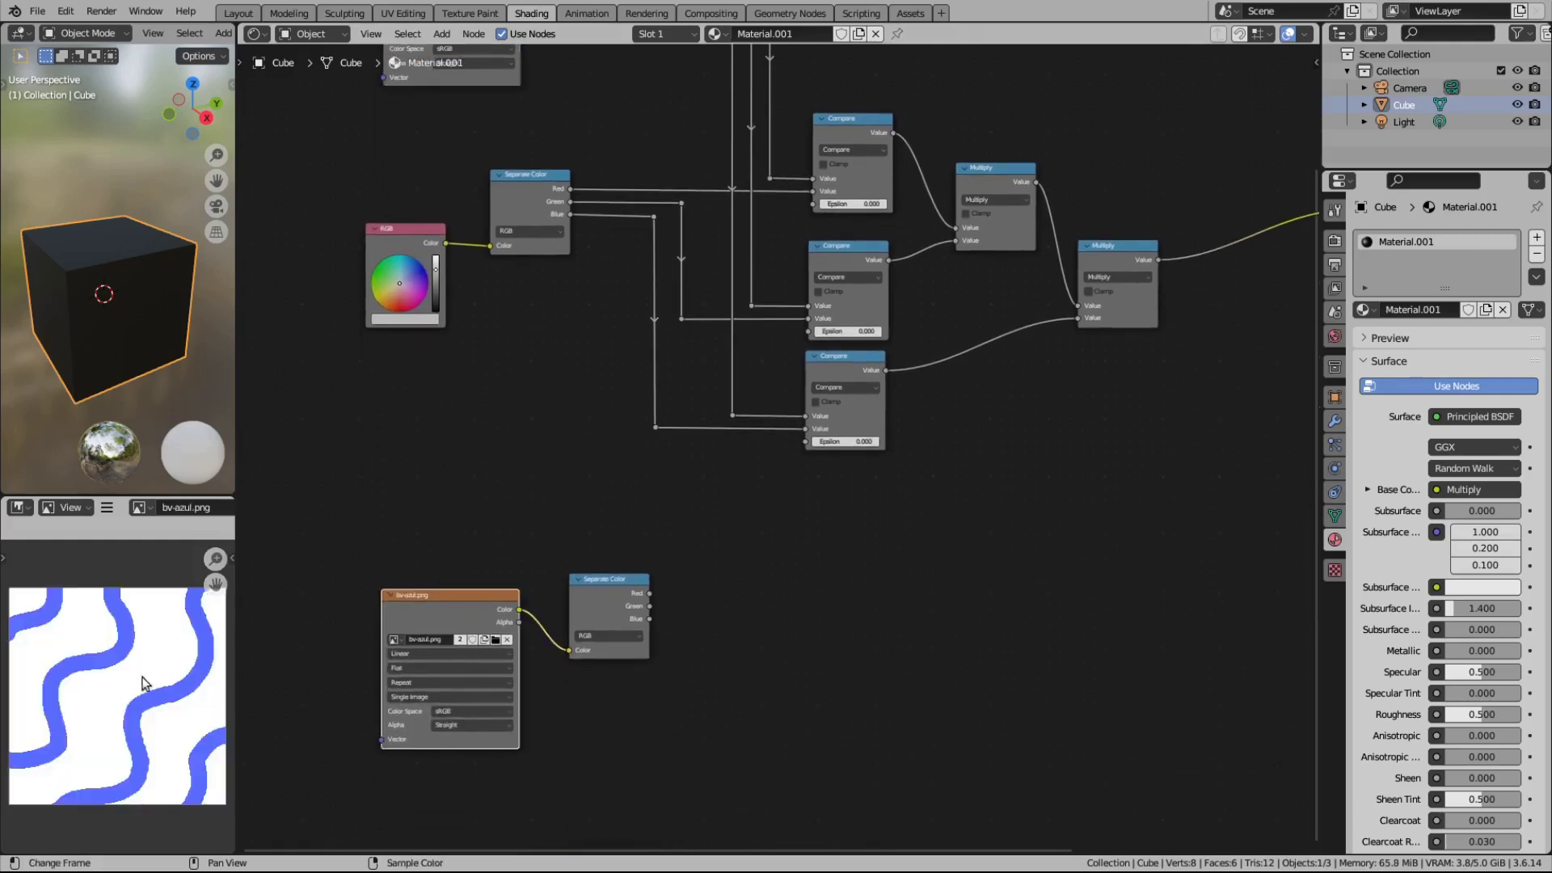
middle_click_drag(496, 381, 566, 502)
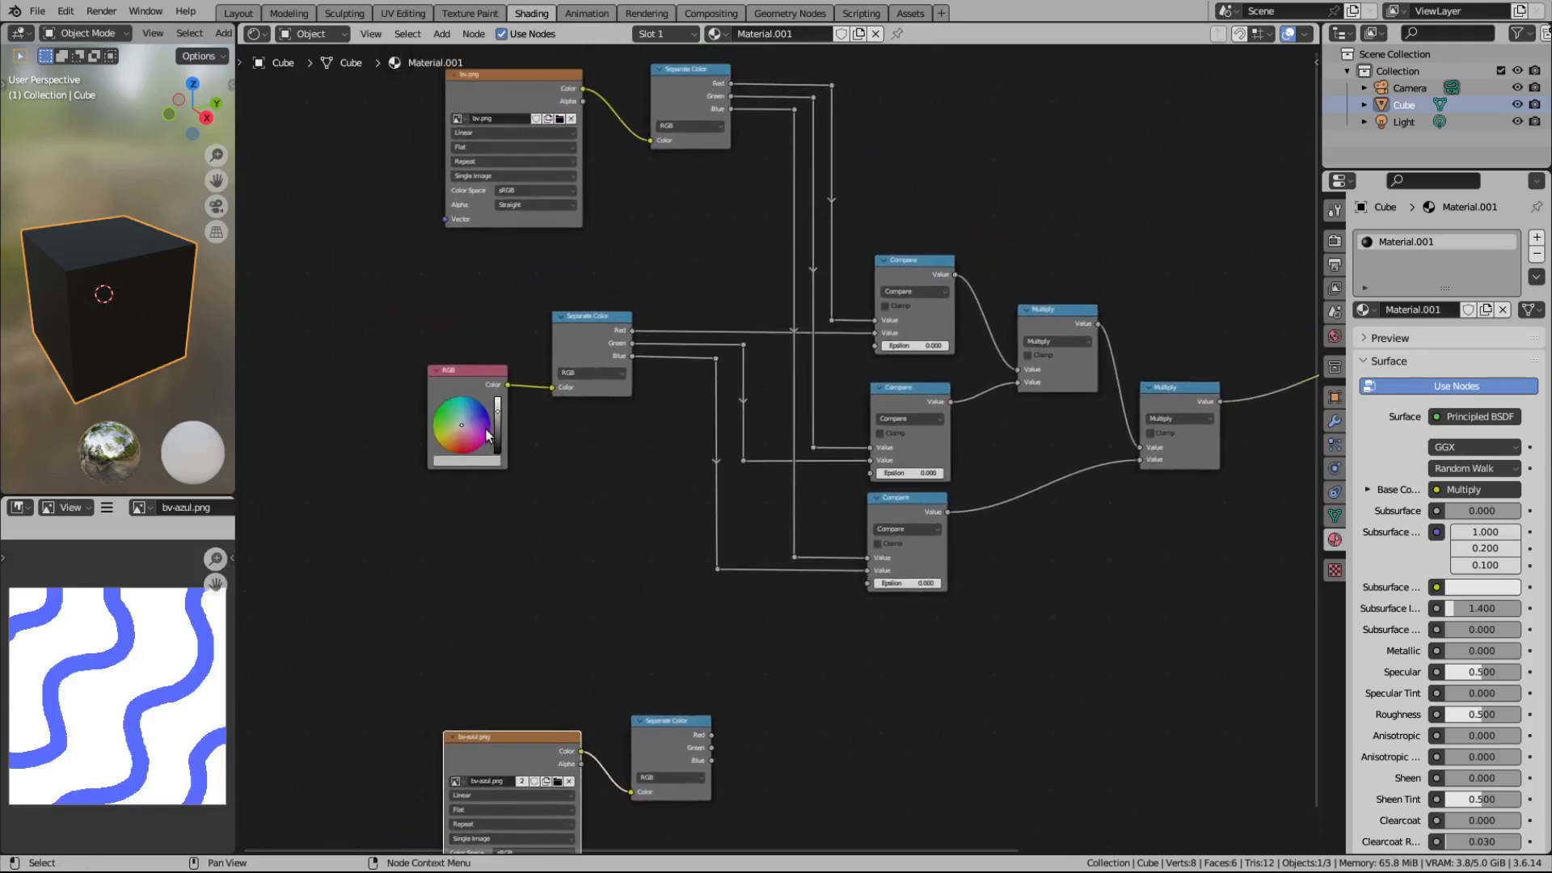
left_click(495, 95)
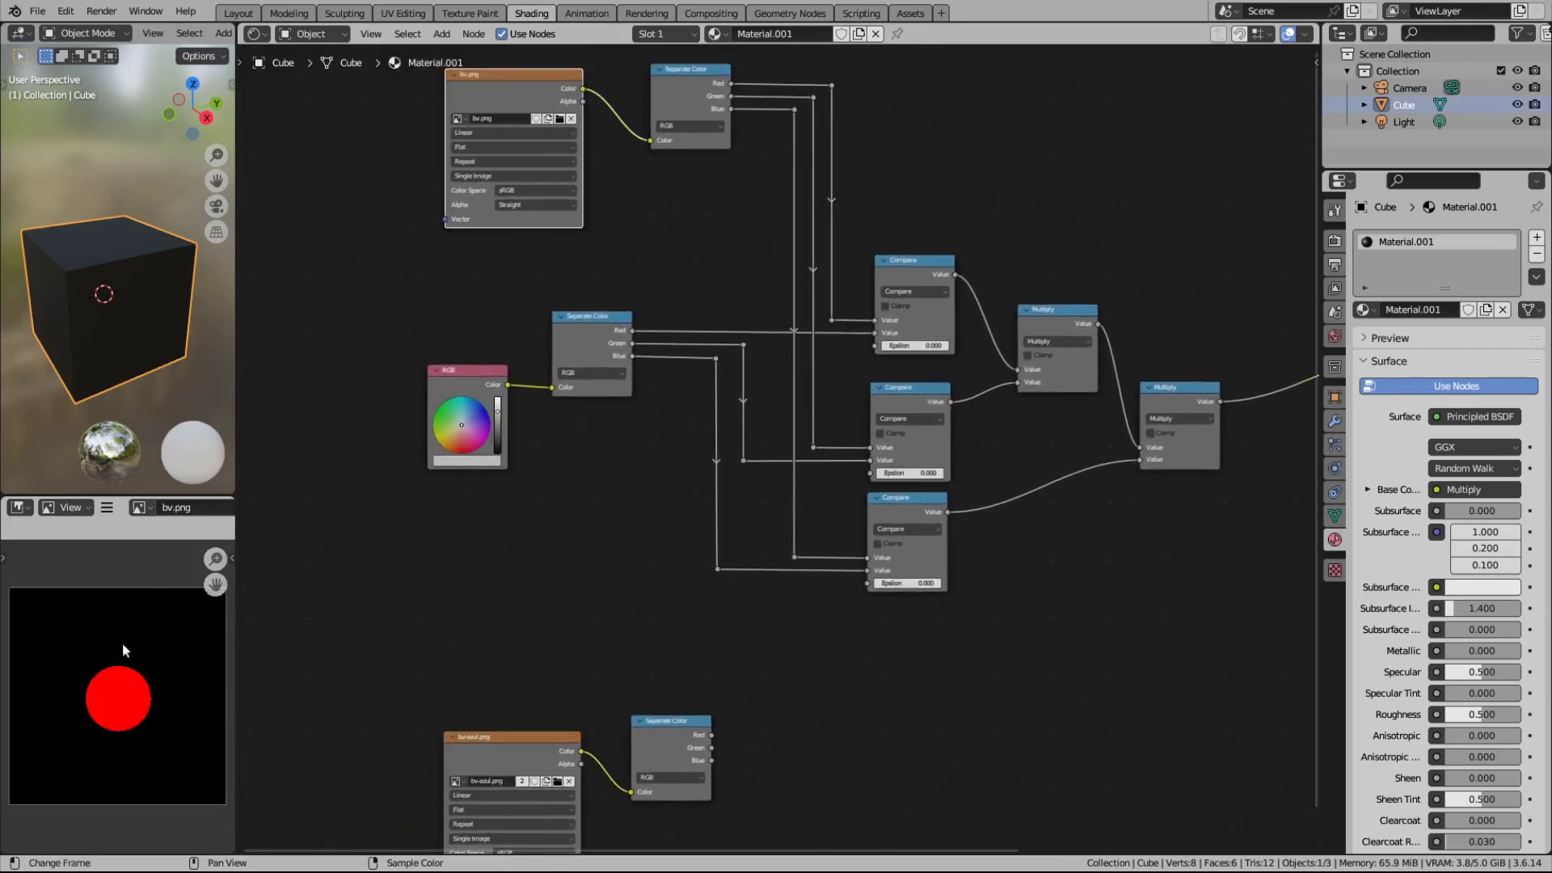
middle_click_drag(438, 280, 325, 302)
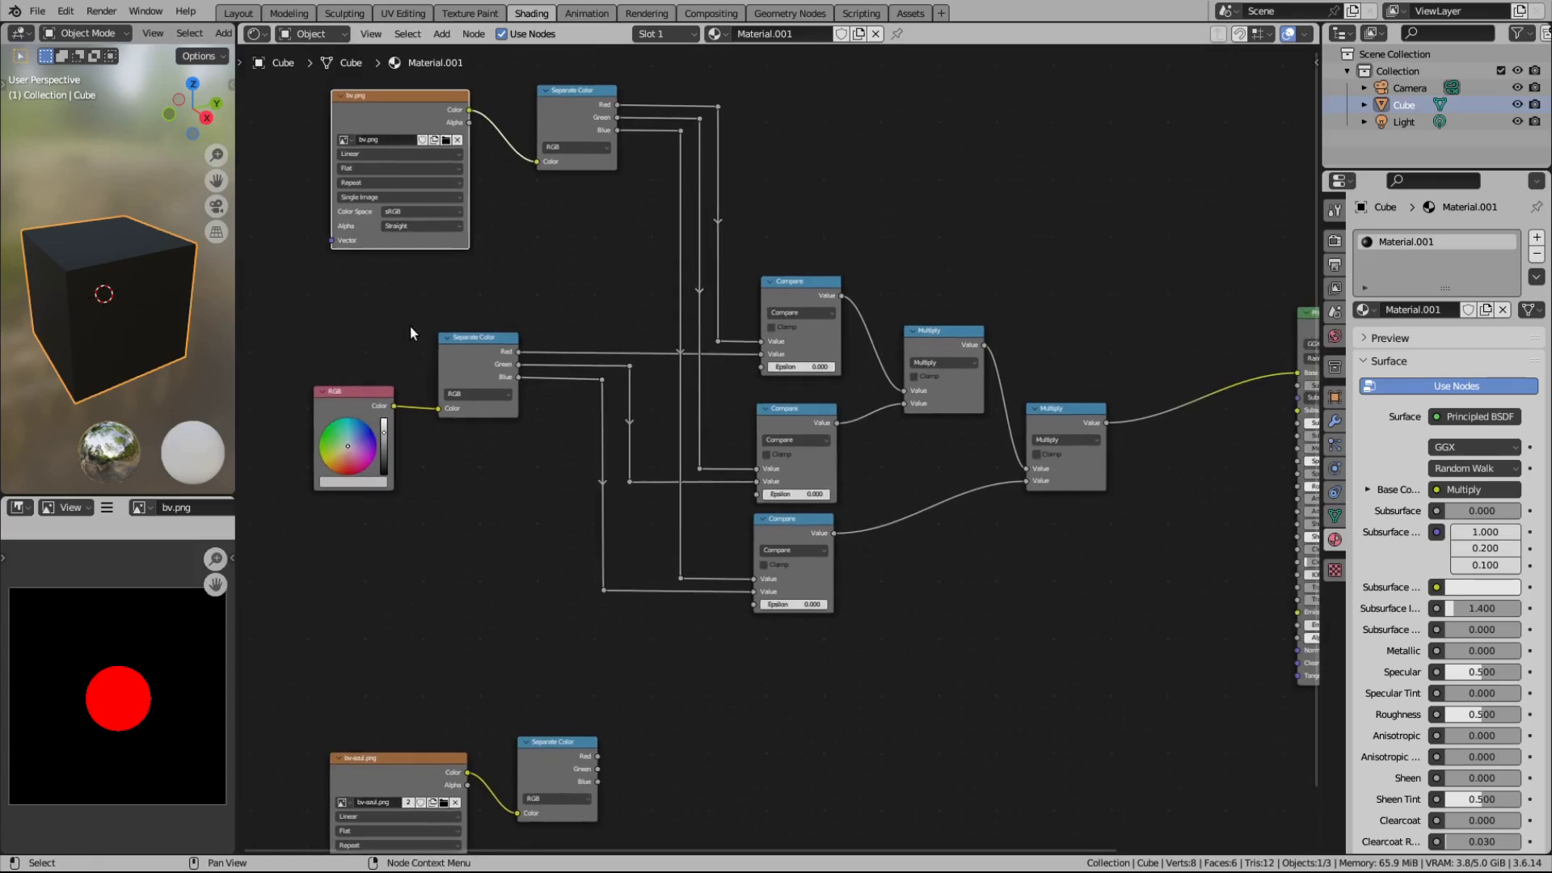
Step: Test the RGB node's brightness against bv.png by switching between black and white, ending on black
left_click_drag(384, 439, 386, 477)
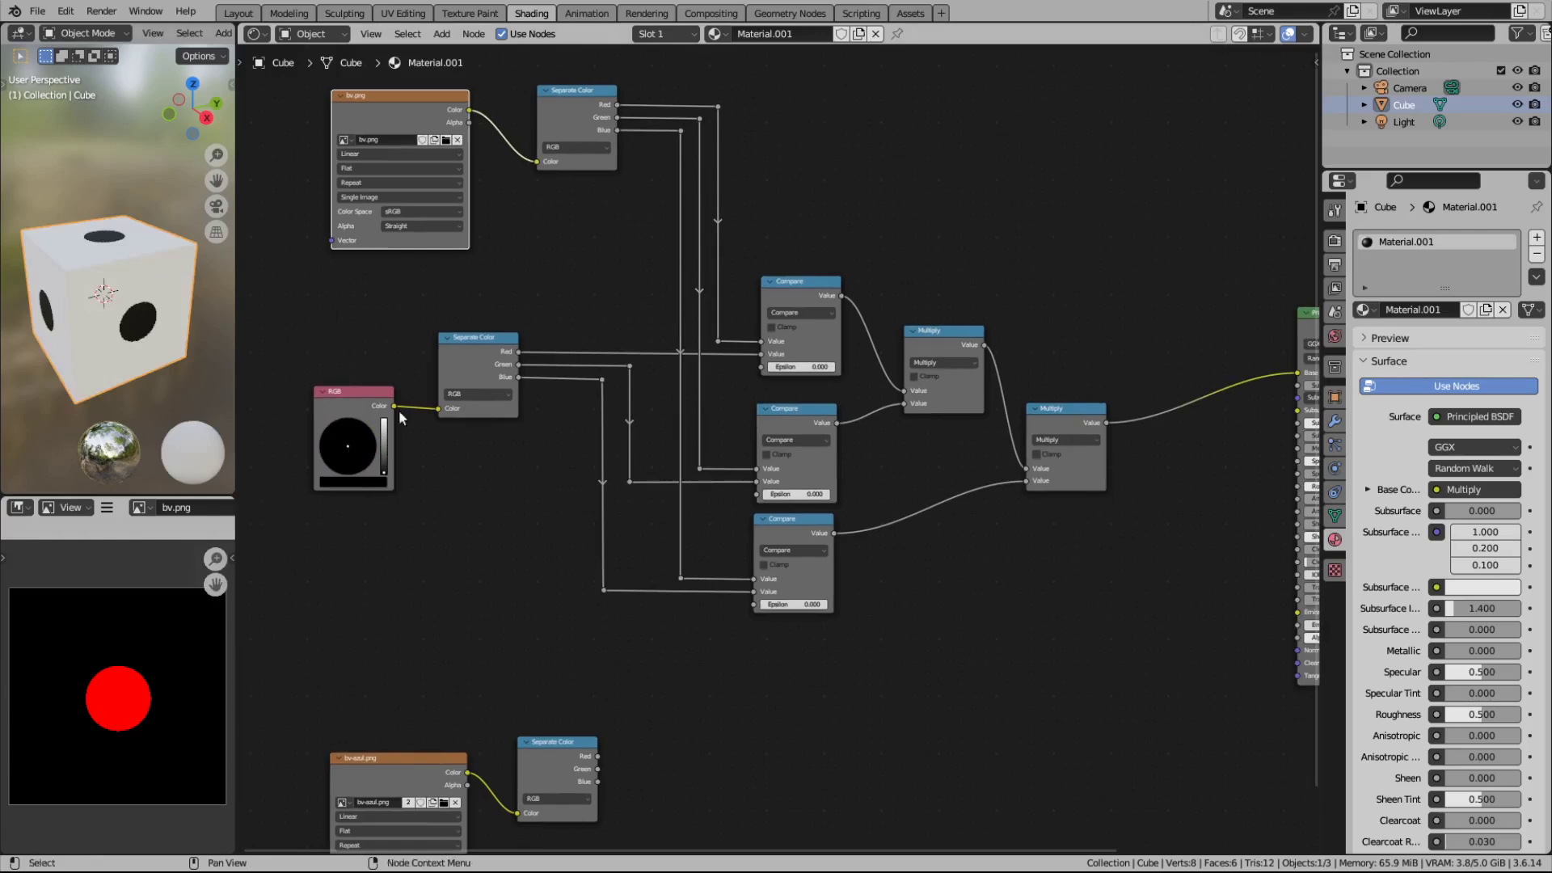
left_click_drag(385, 468, 384, 421)
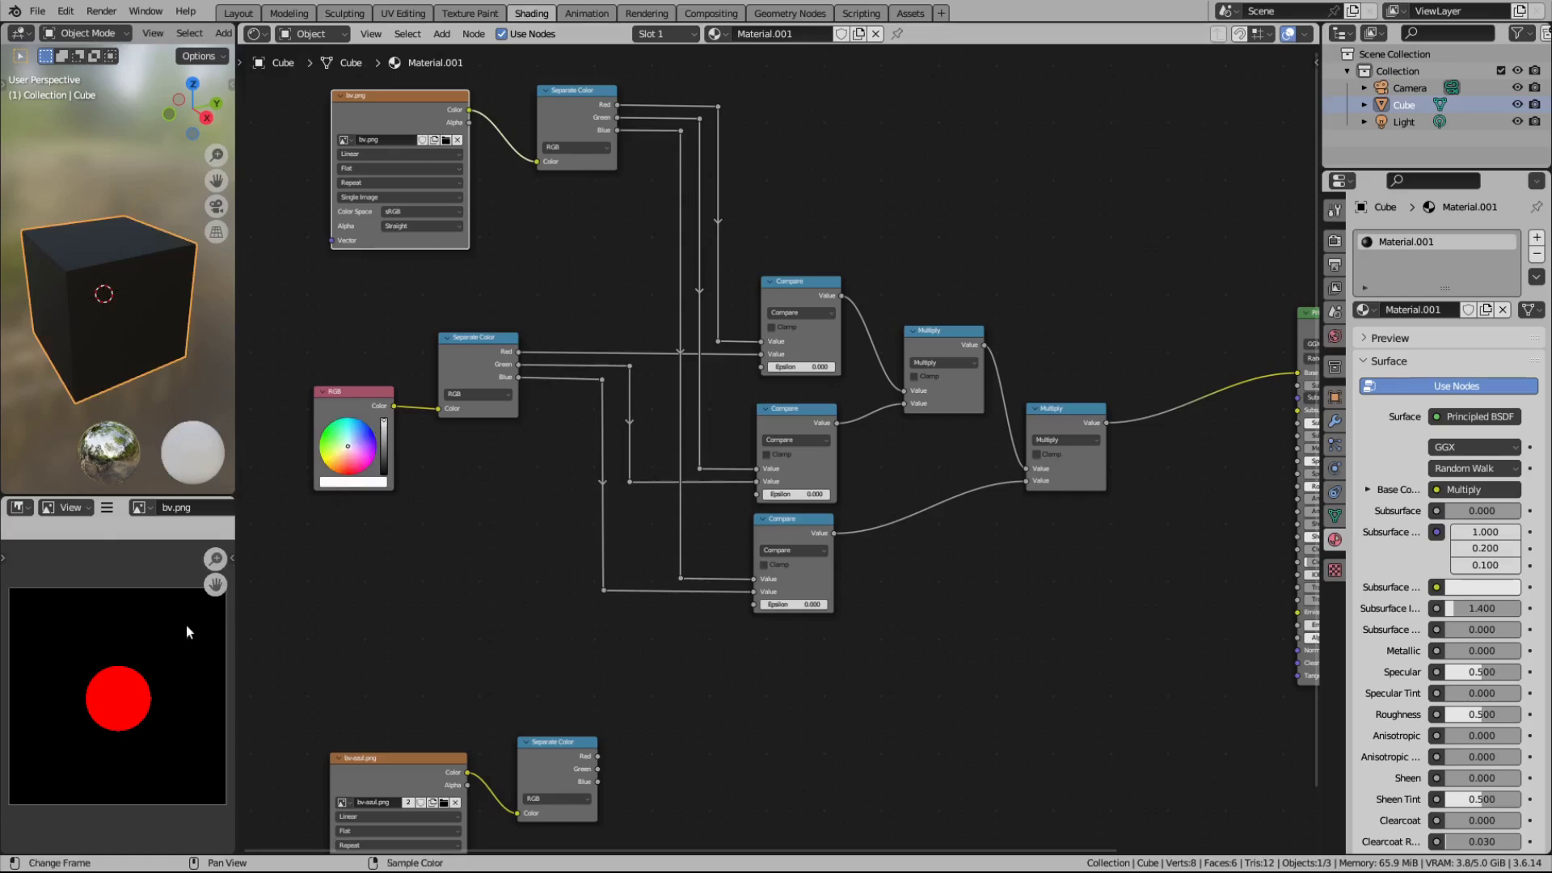
left_click_drag(385, 429, 386, 478)
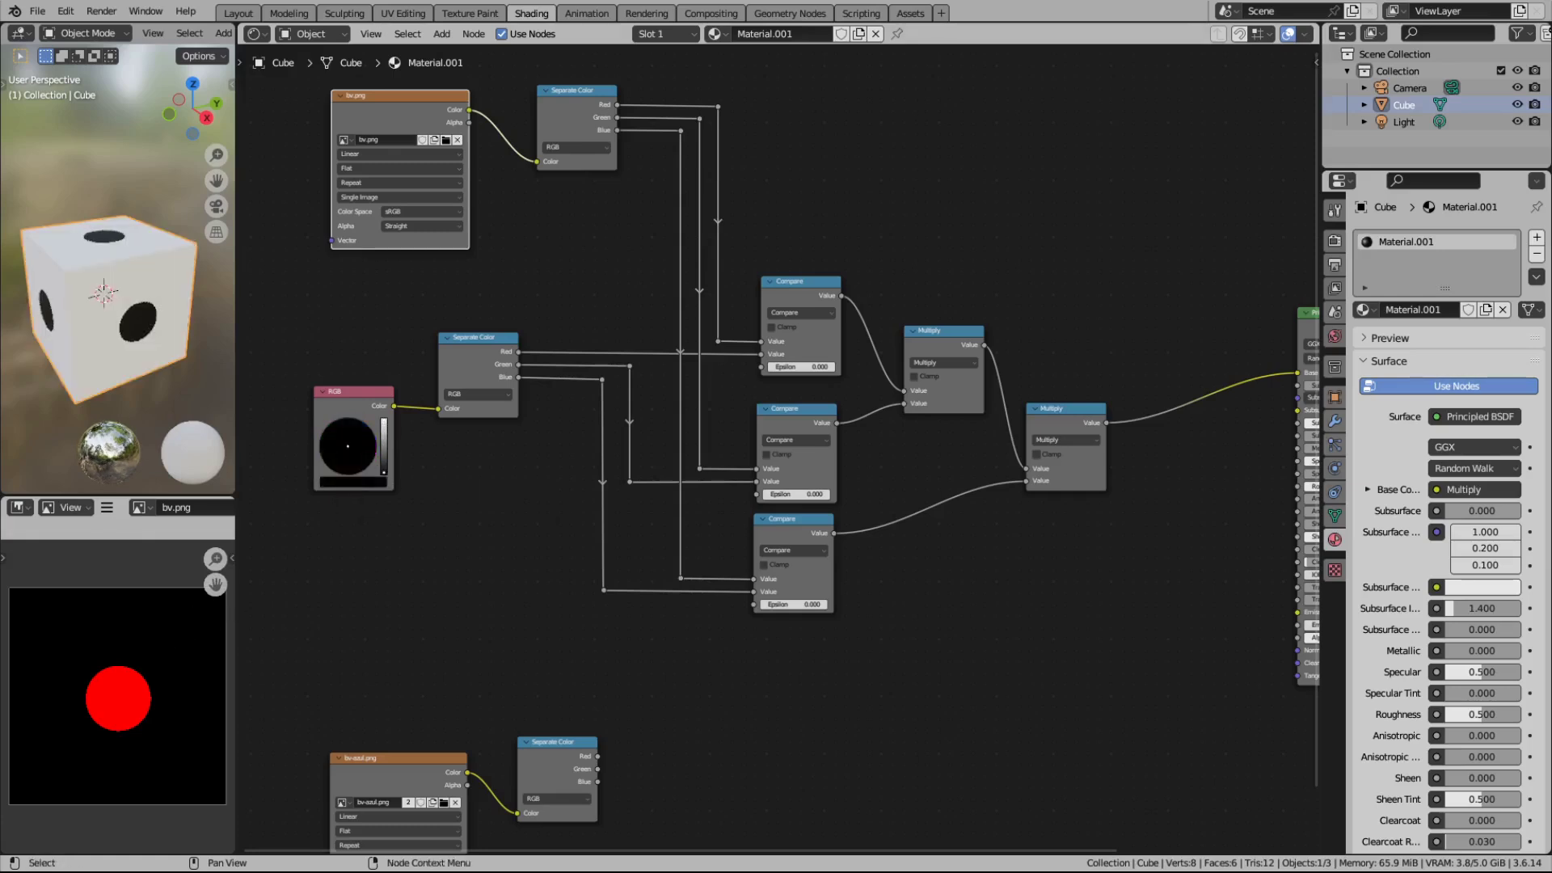
Step: Sample the red of bv.png's circle into the RGB node to test the mask, and darken the color back to black
left_click(351, 482)
left_click(418, 431)
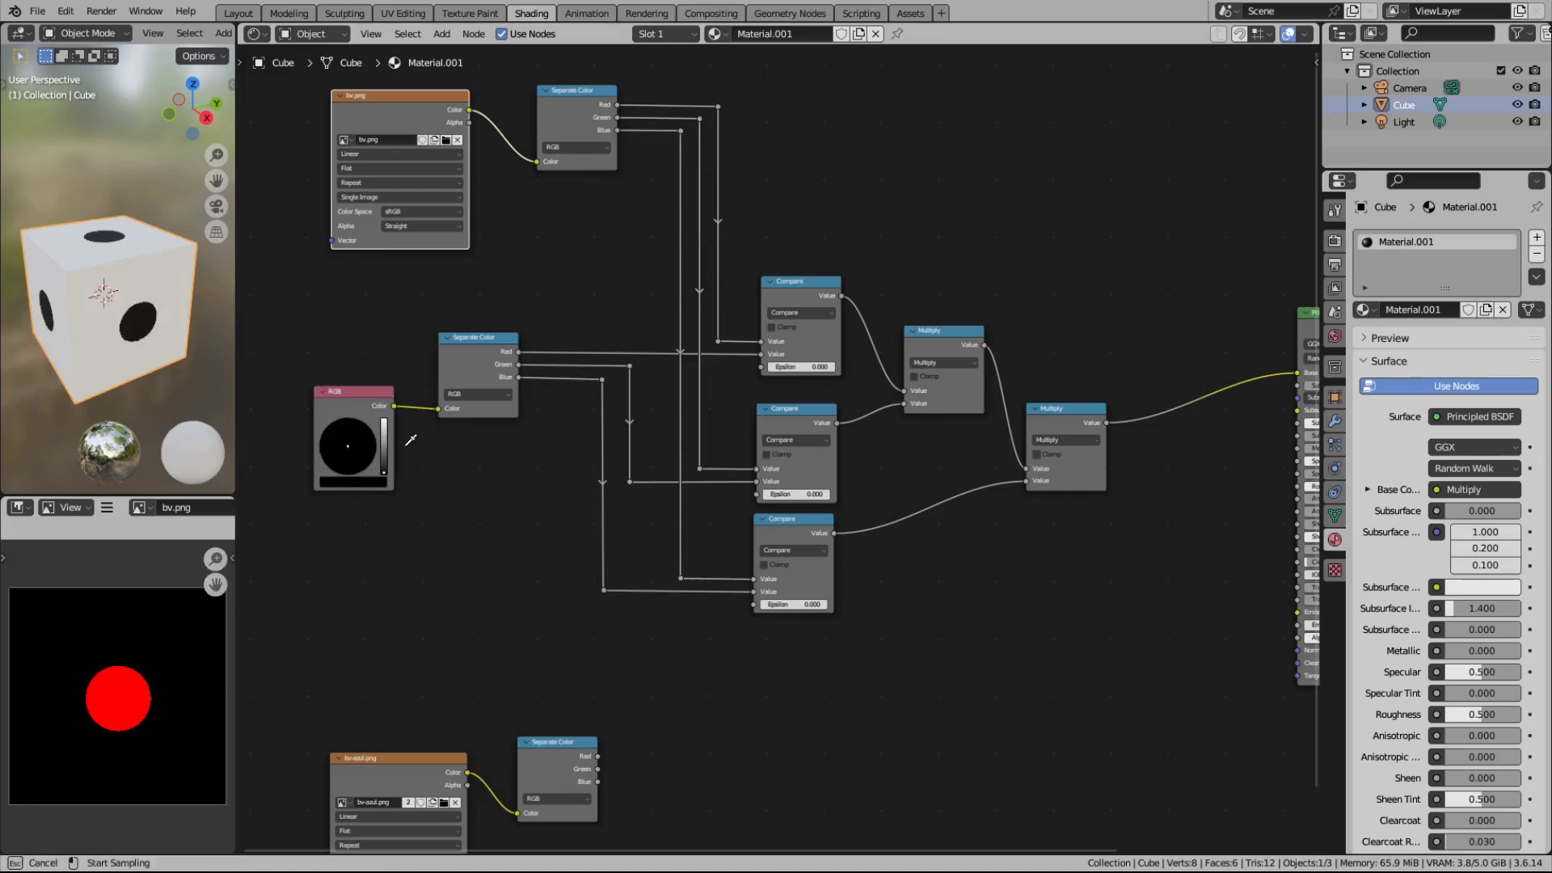
left_click(125, 683)
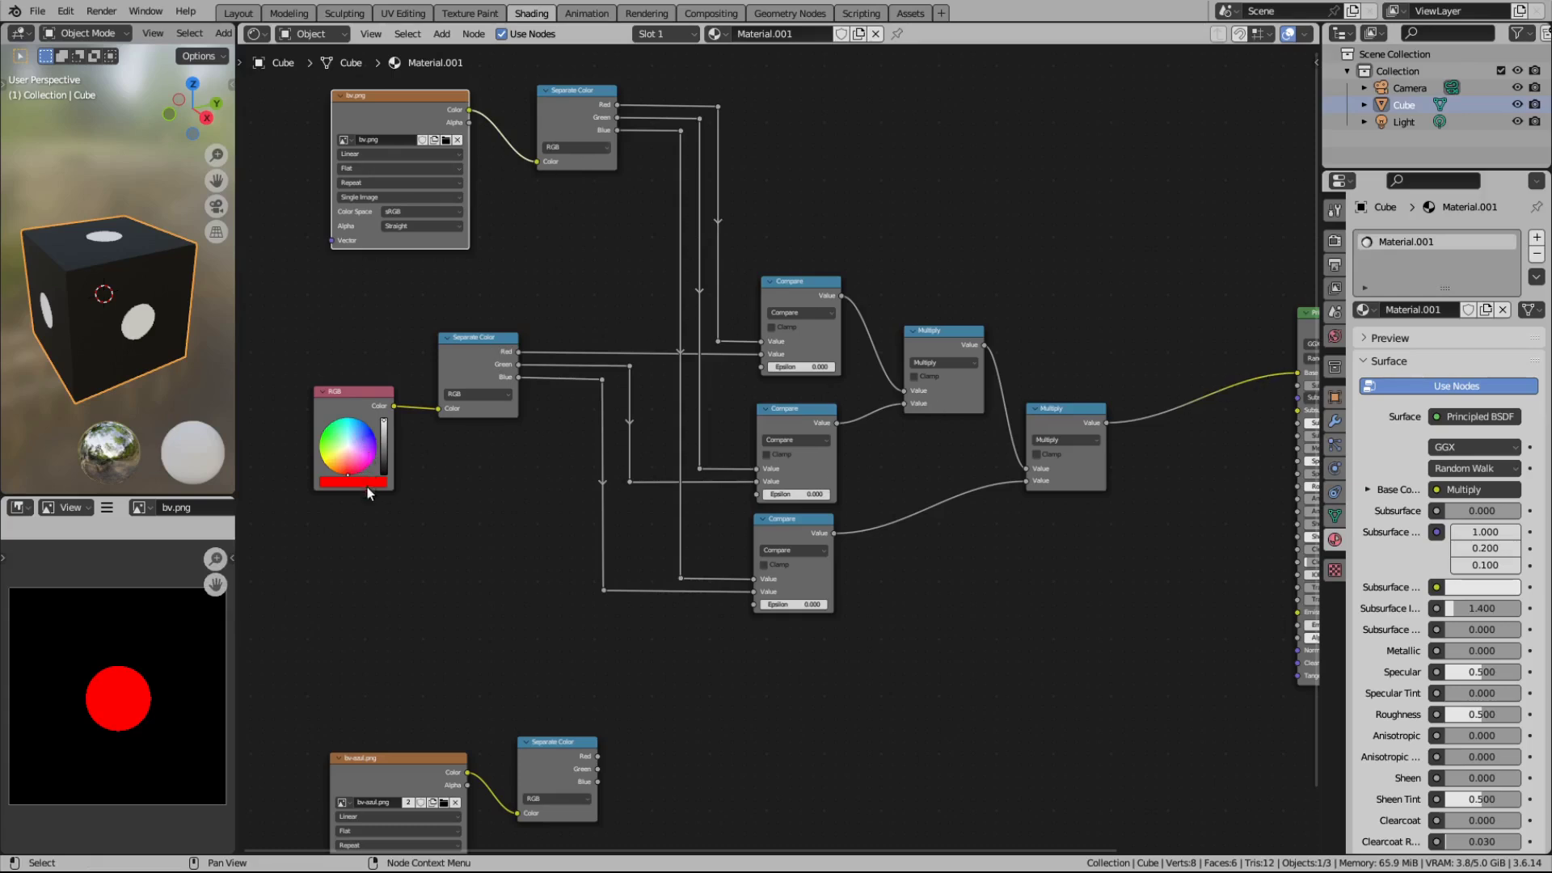
left_click_drag(384, 420, 384, 479)
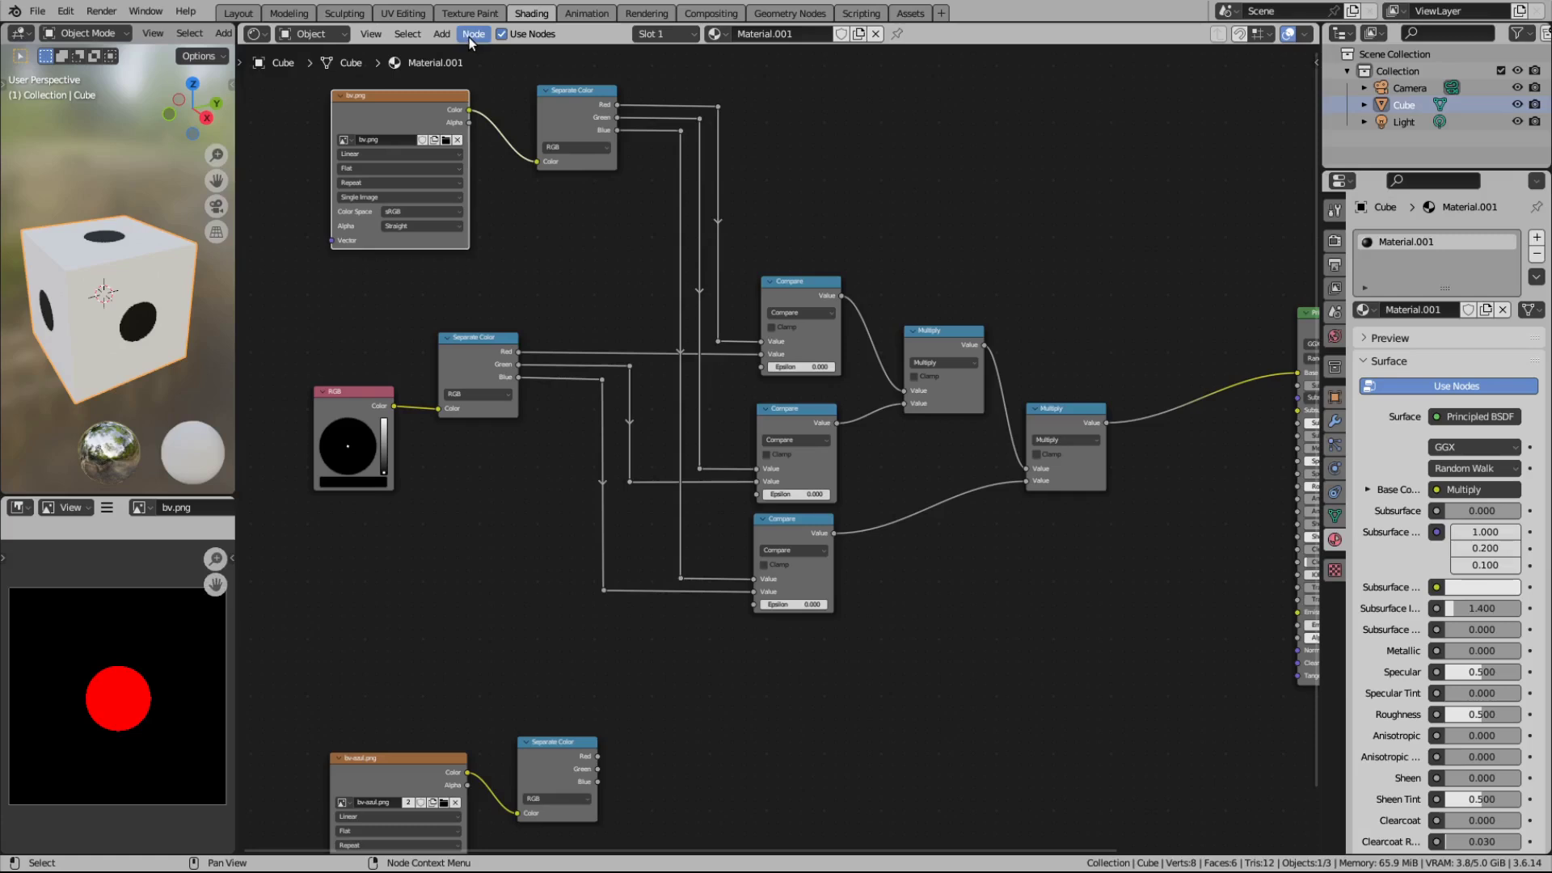
Step: Add a Frame node beside the RGB Separate Color node and stretch it down past the lowest Compare node
left_click(443, 34)
mouse_move(478, 224)
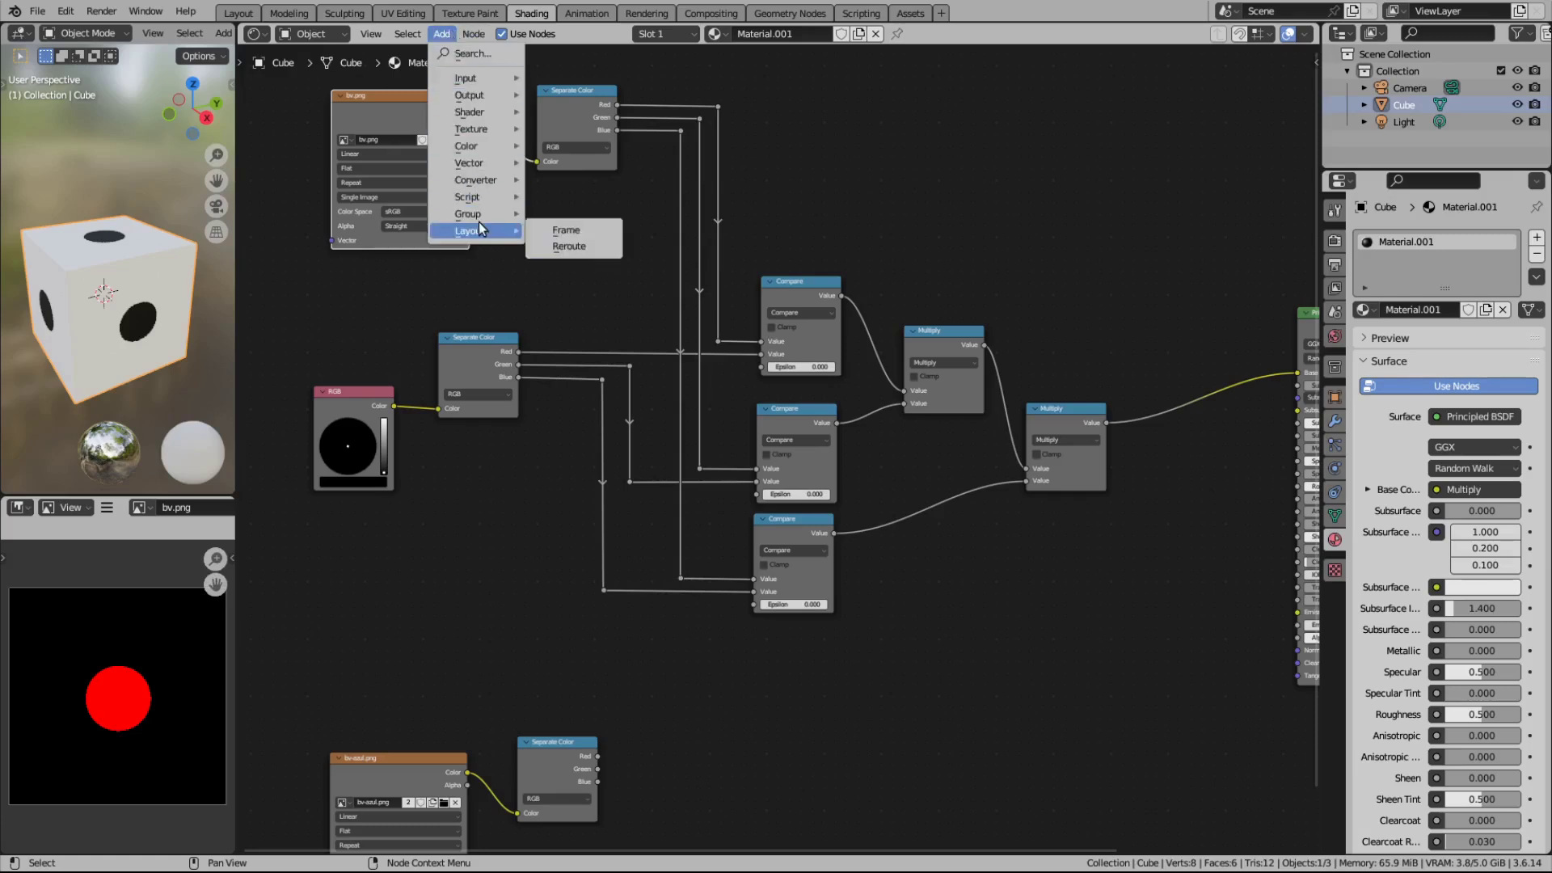
left_click(558, 228)
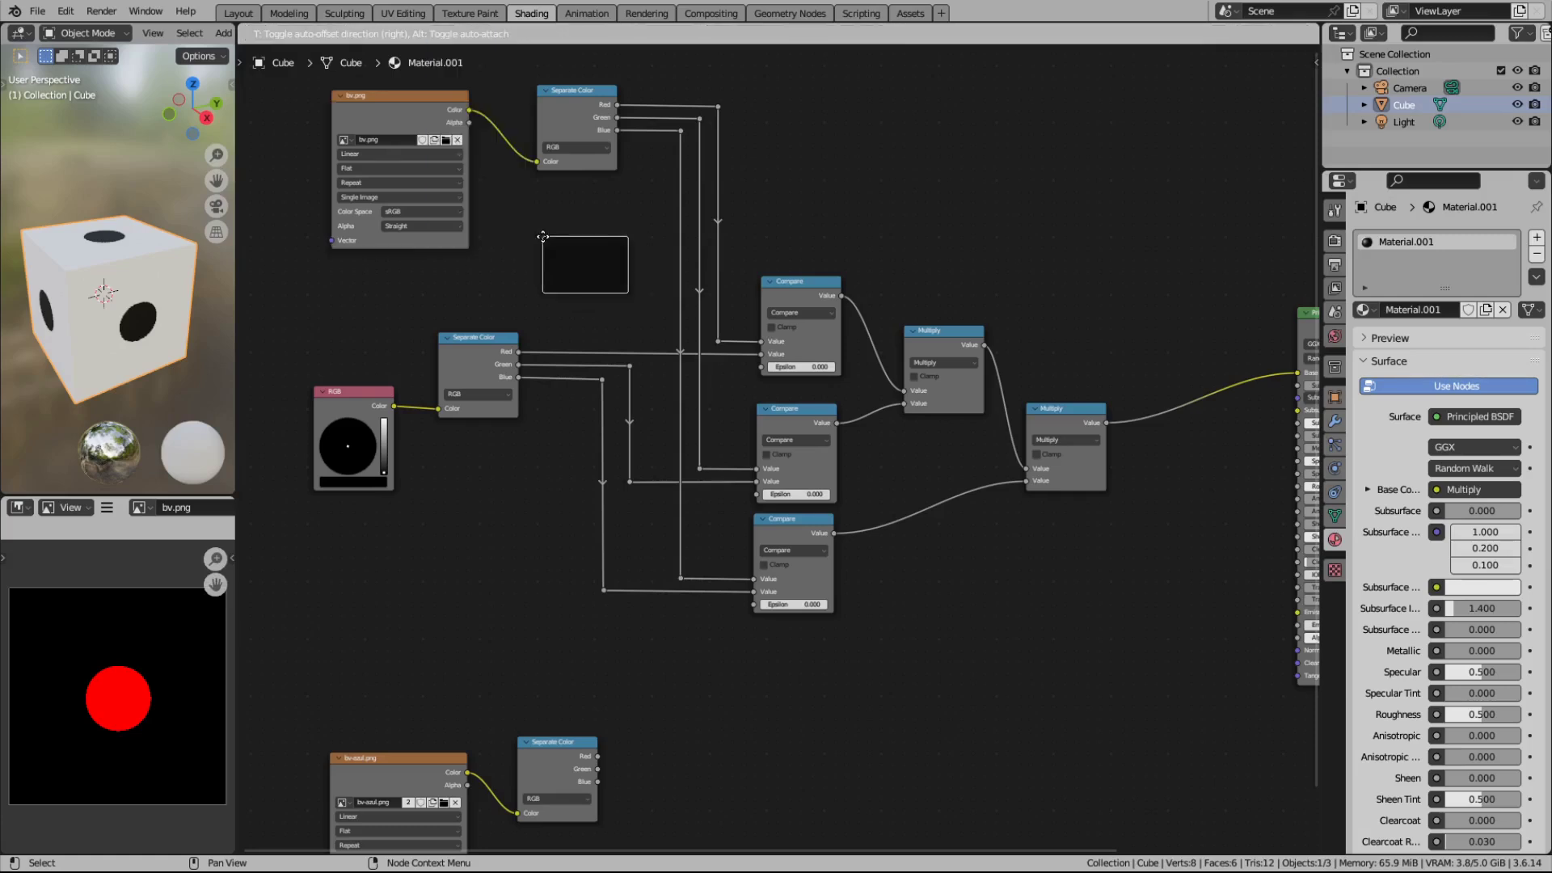
left_click(568, 232)
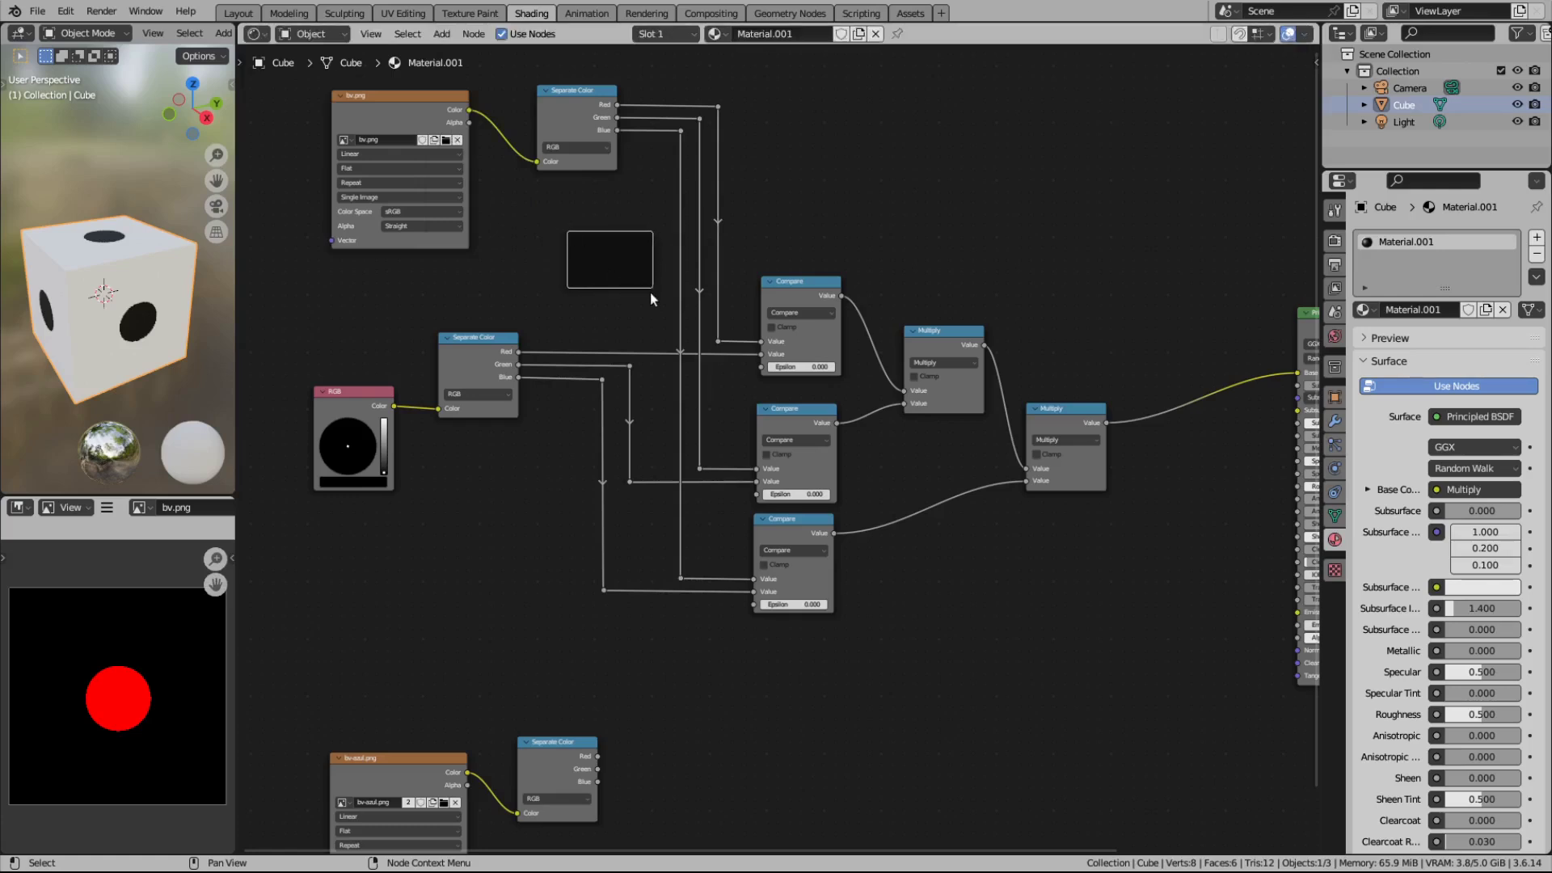
left_click_drag(647, 289, 646, 342)
left_click_drag(647, 363, 657, 622)
mouse_move(593, 269)
left_mouse_down()
mouse_move(628, 318)
mouse_move(581, 298)
left_mouse_up()
Step: Put the Compare nodes, Multiply nodes and their lower reroutes into the frame, and realign them along X with the upper reroutes
left_click(1152, 241)
left_click_drag(1162, 249, 588, 658)
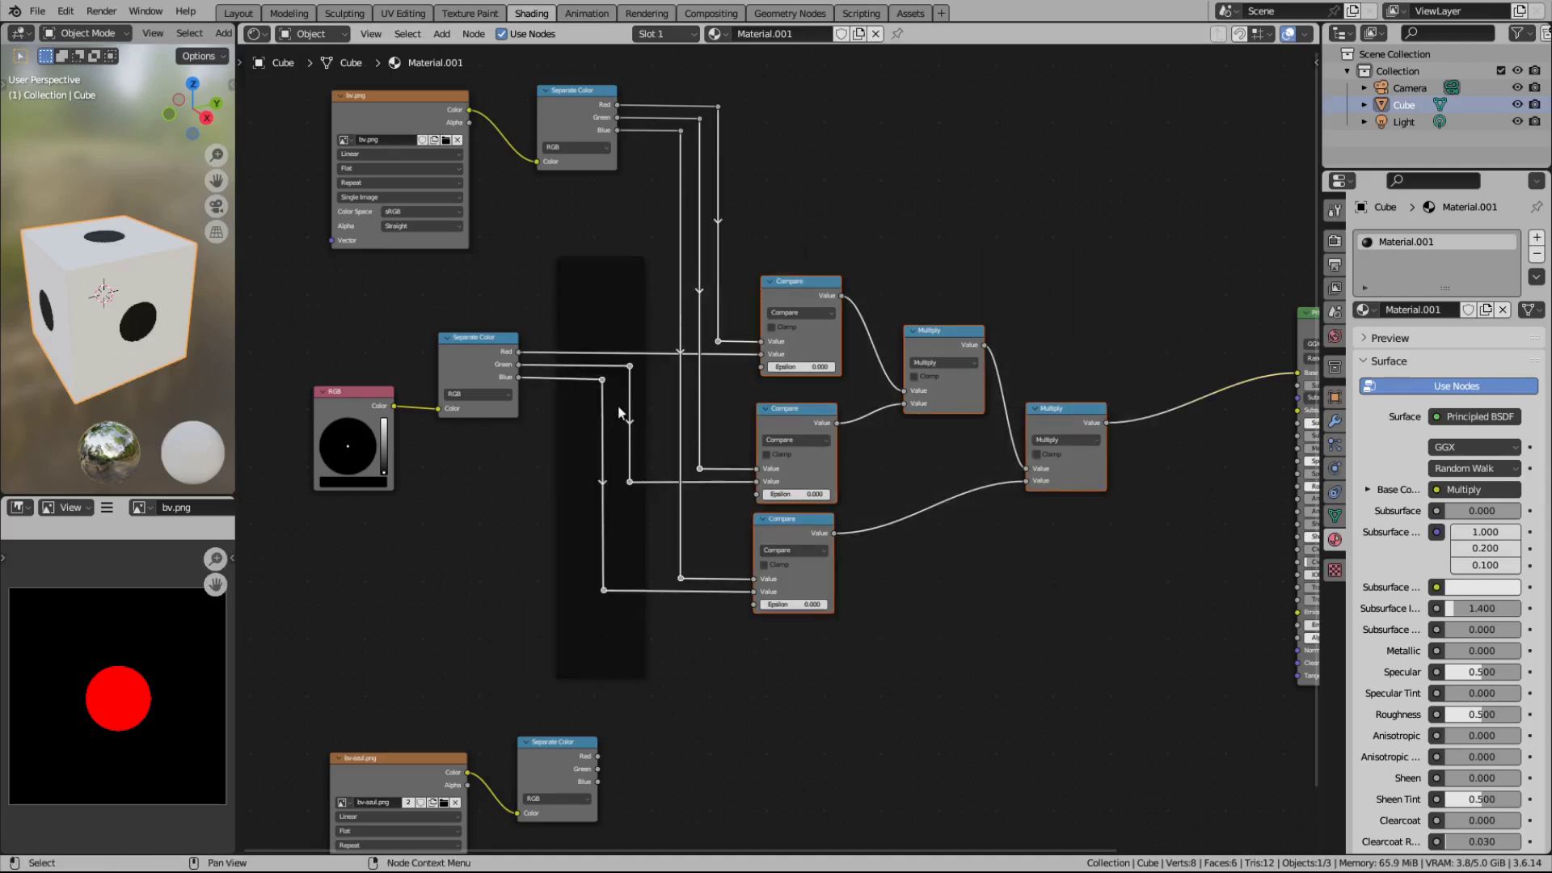
key("g")
left_click(620, 325)
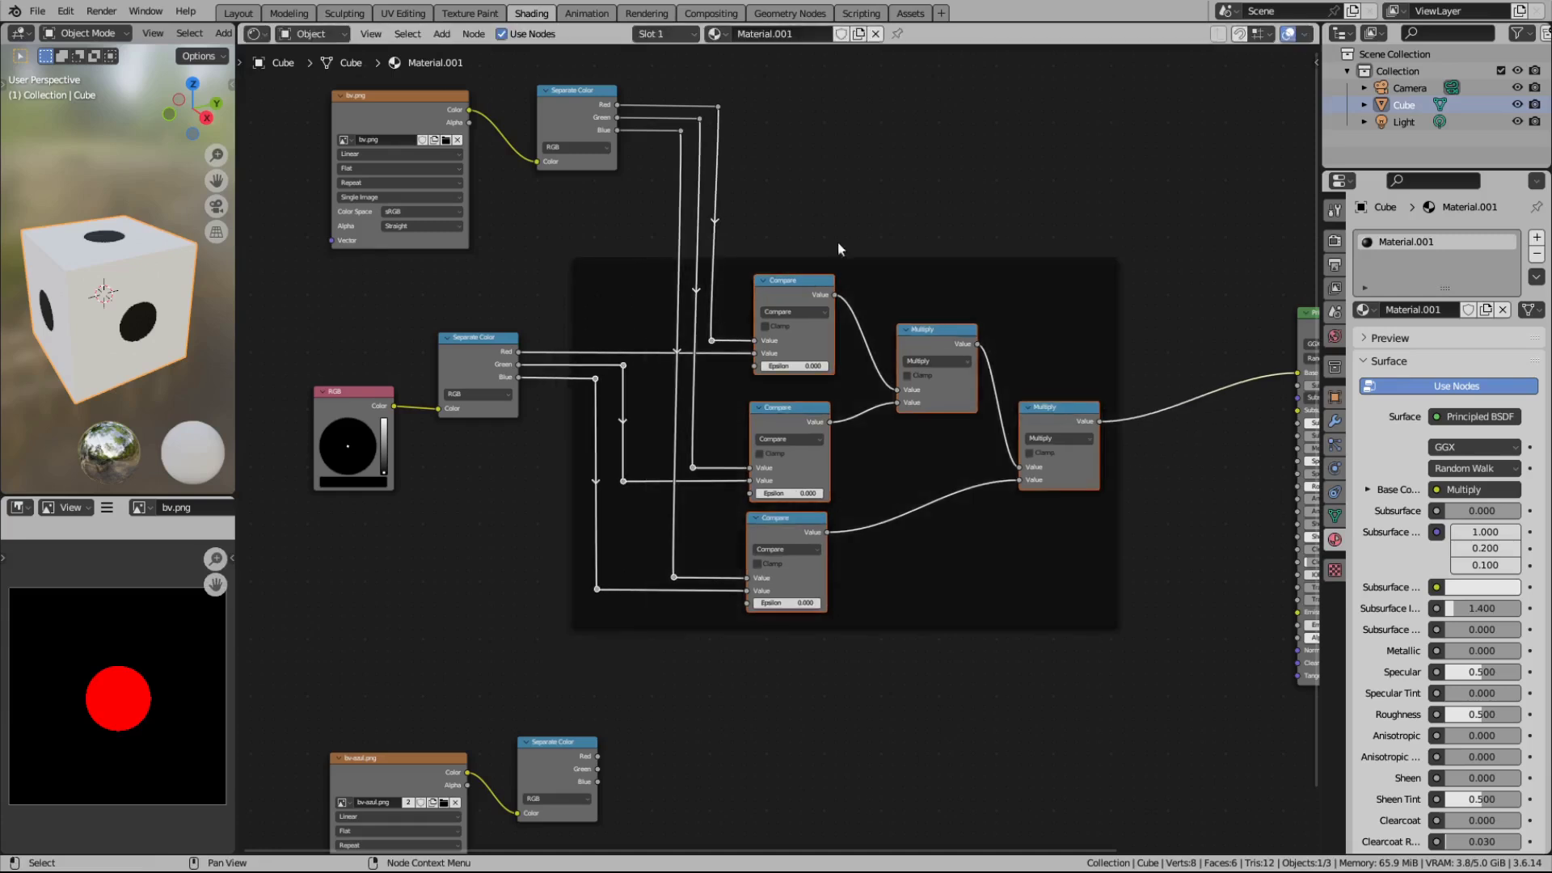
key("g")
key("x")
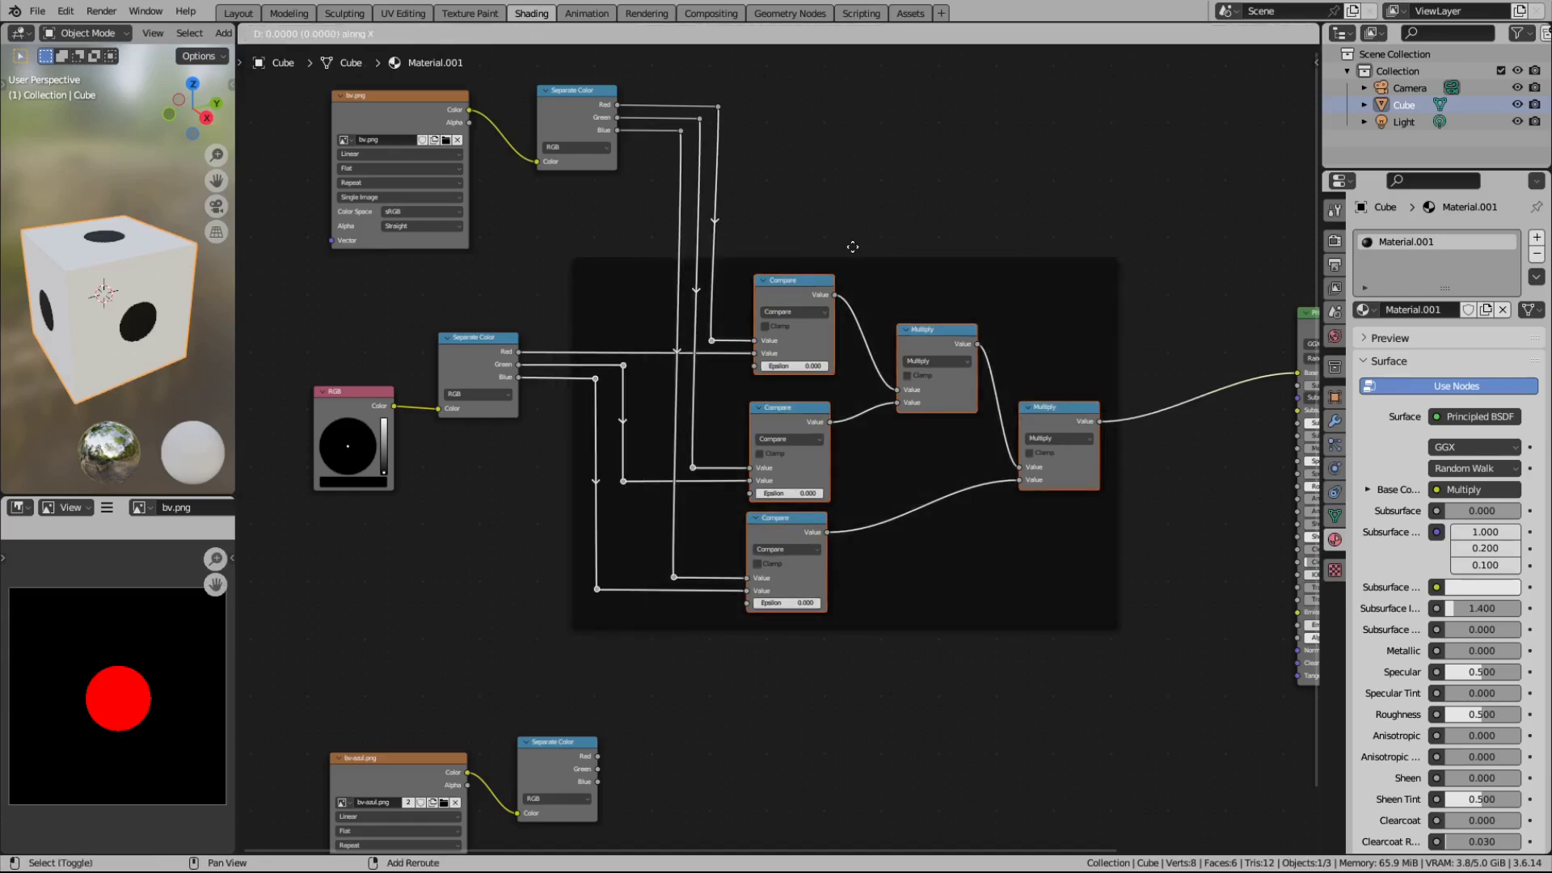
left_click(914, 238)
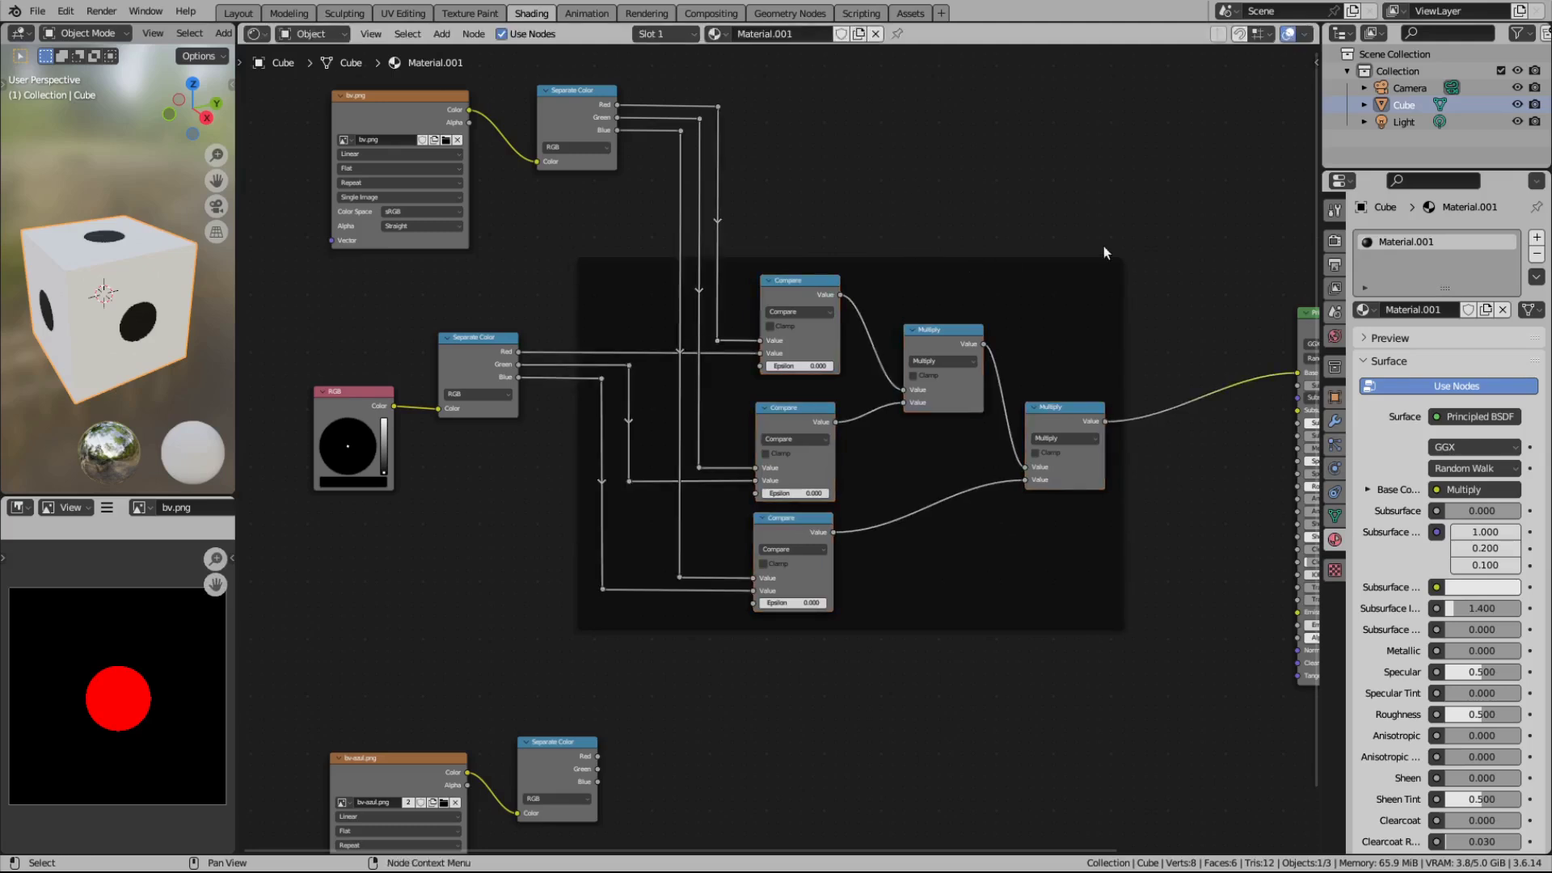
Step: Label the frame "If the two color are the same the result is 1"
left_click_drag(1315, 63, 1111, 64)
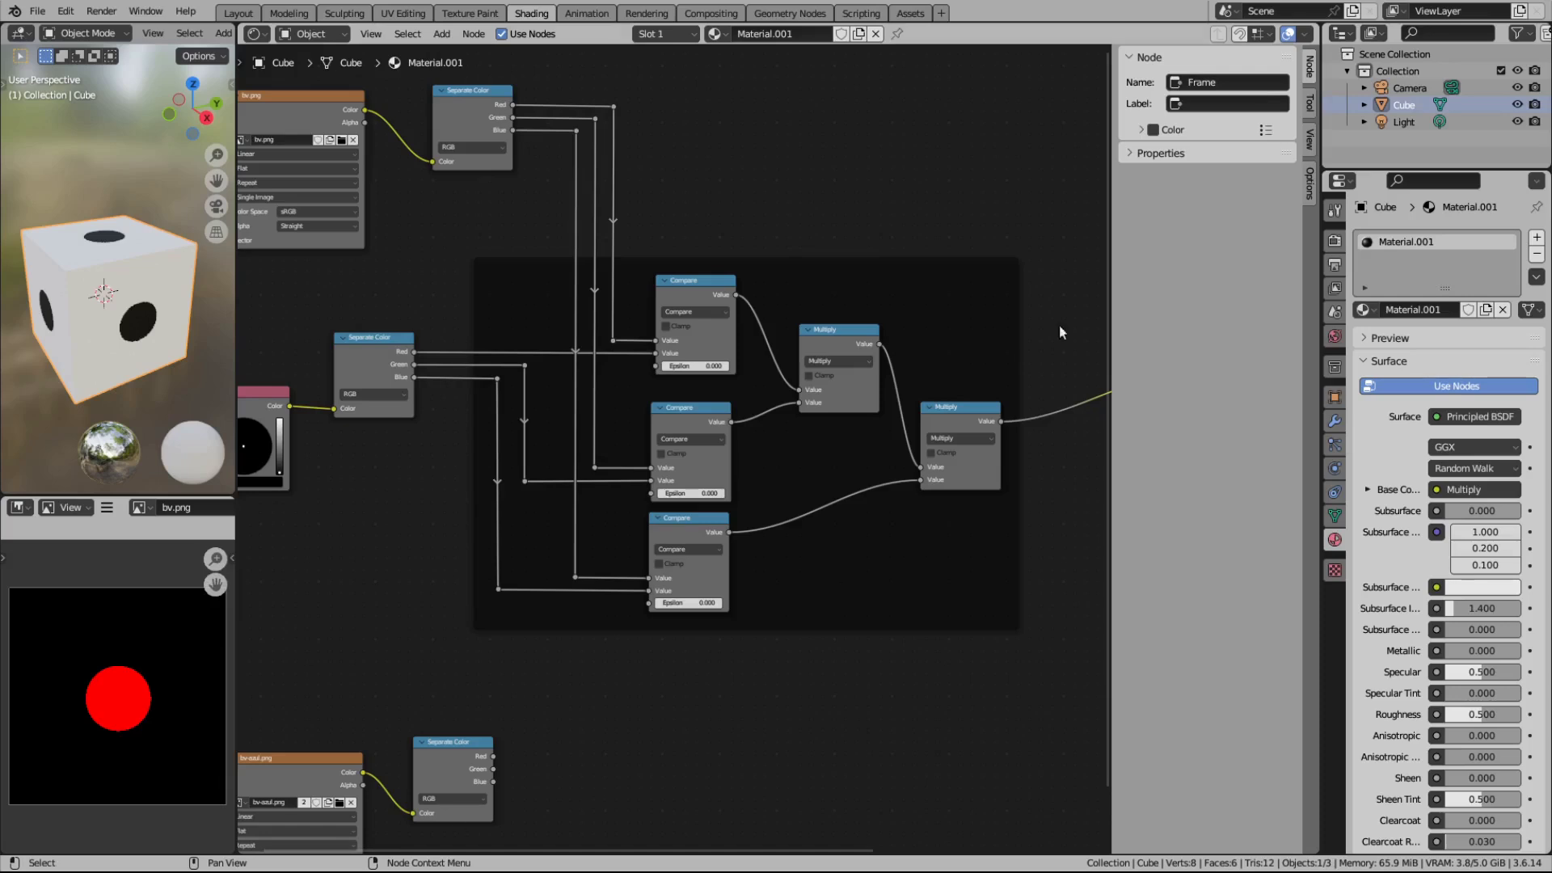
left_click(1234, 105)
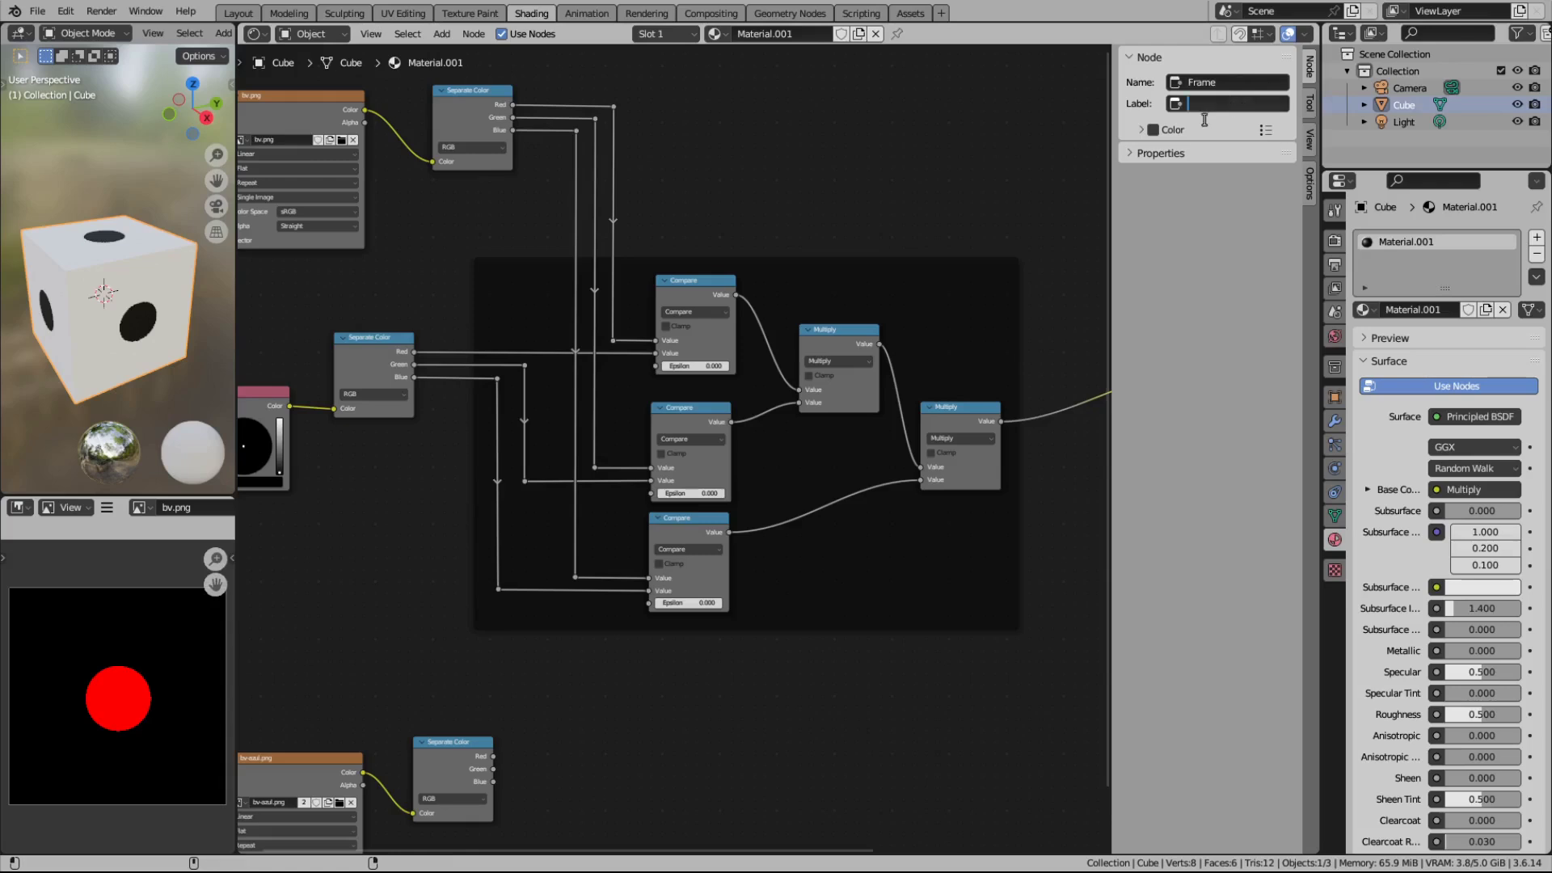
type("If t")
type("he tw")
type("o color")
type(" are the sa")
type("me the re")
type("sult is")
type(" 1")
key("Return")
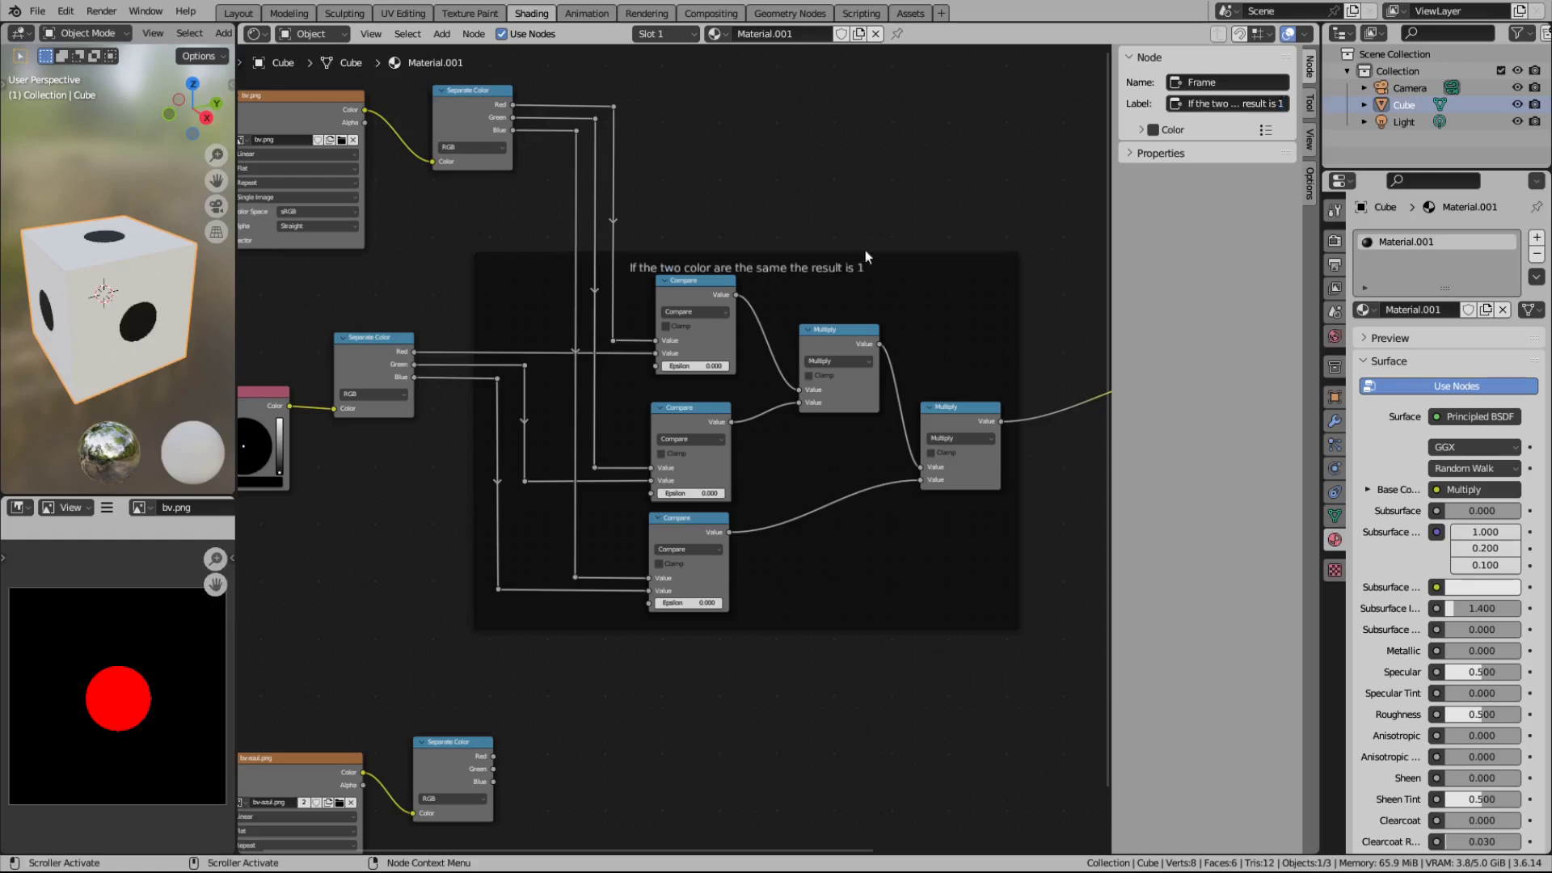
Step: Correct the Compare frame's label to "If the two colors are the same the result is 1"
scroll(789, 281, "up", 1)
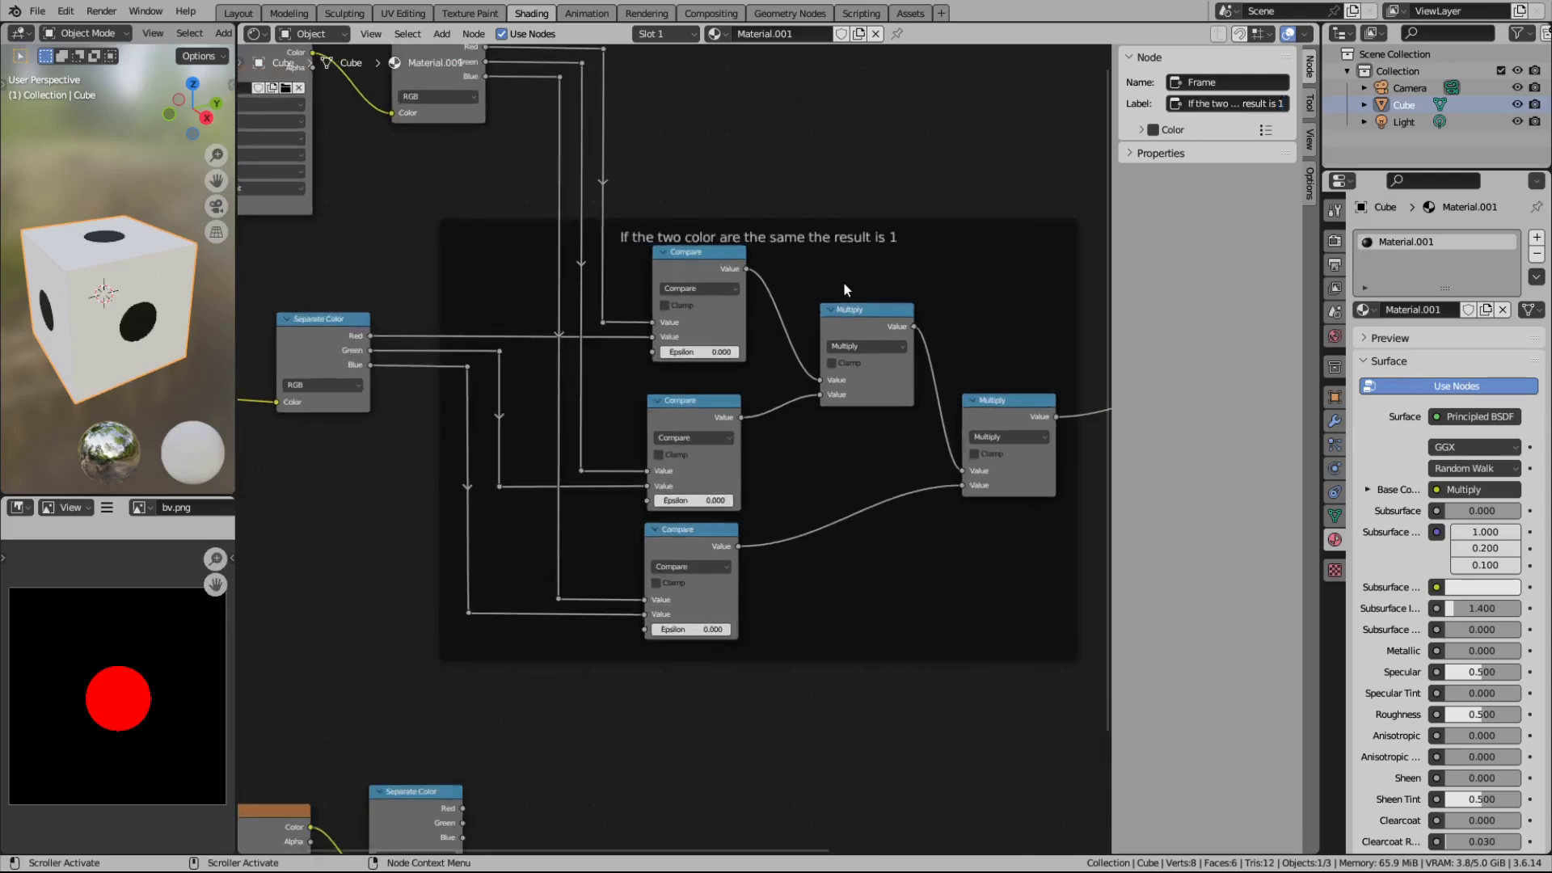
key("n")
scroll(838, 284, "up", 2)
scroll(839, 280, "up", 1)
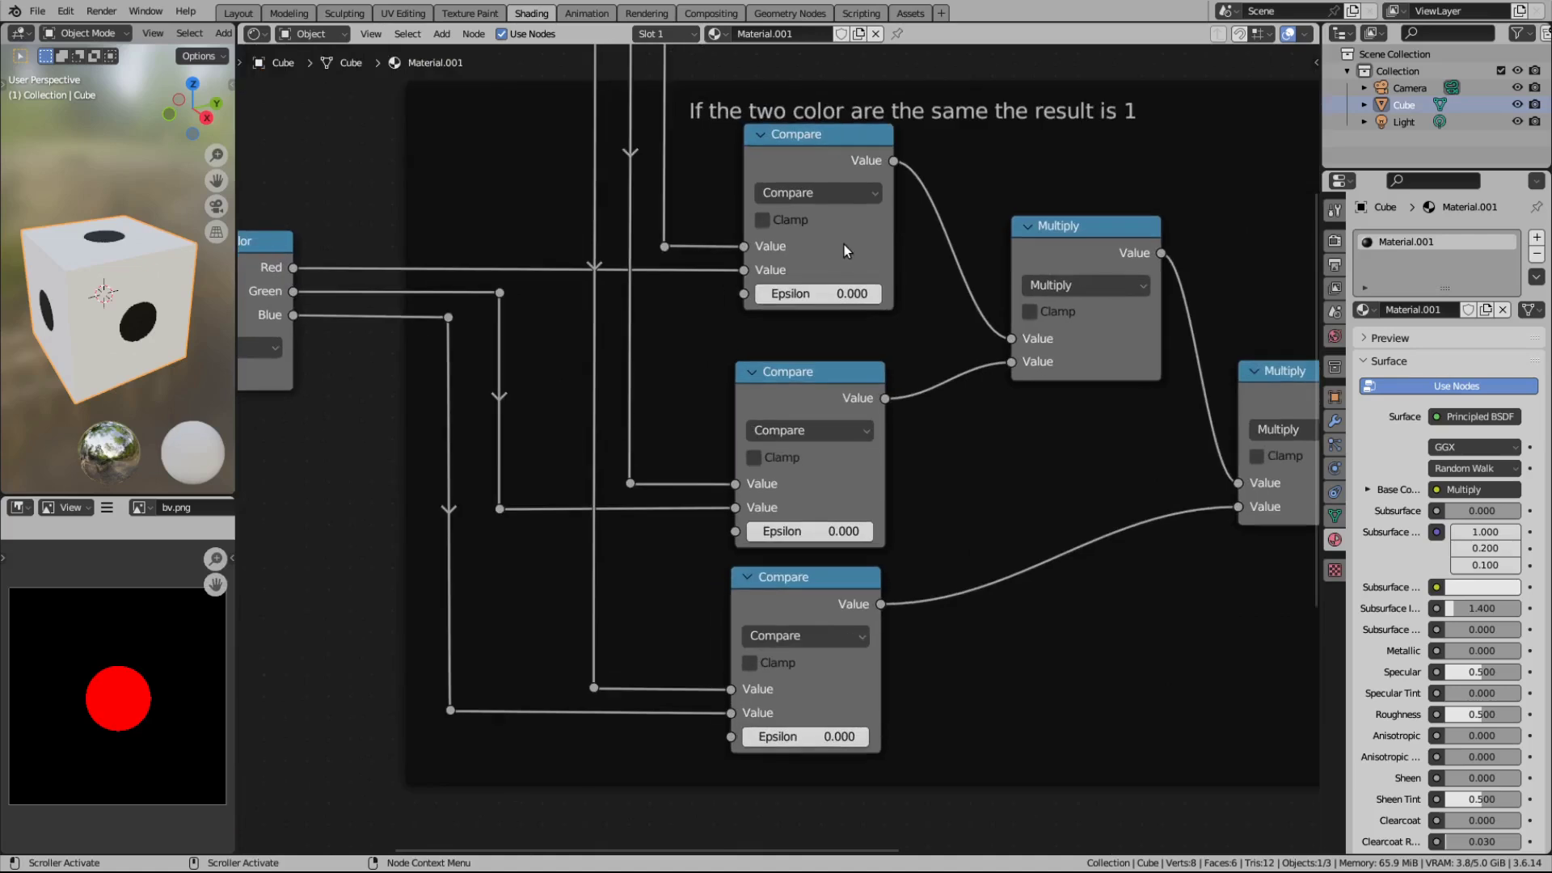
middle_click_drag(844, 244, 744, 364)
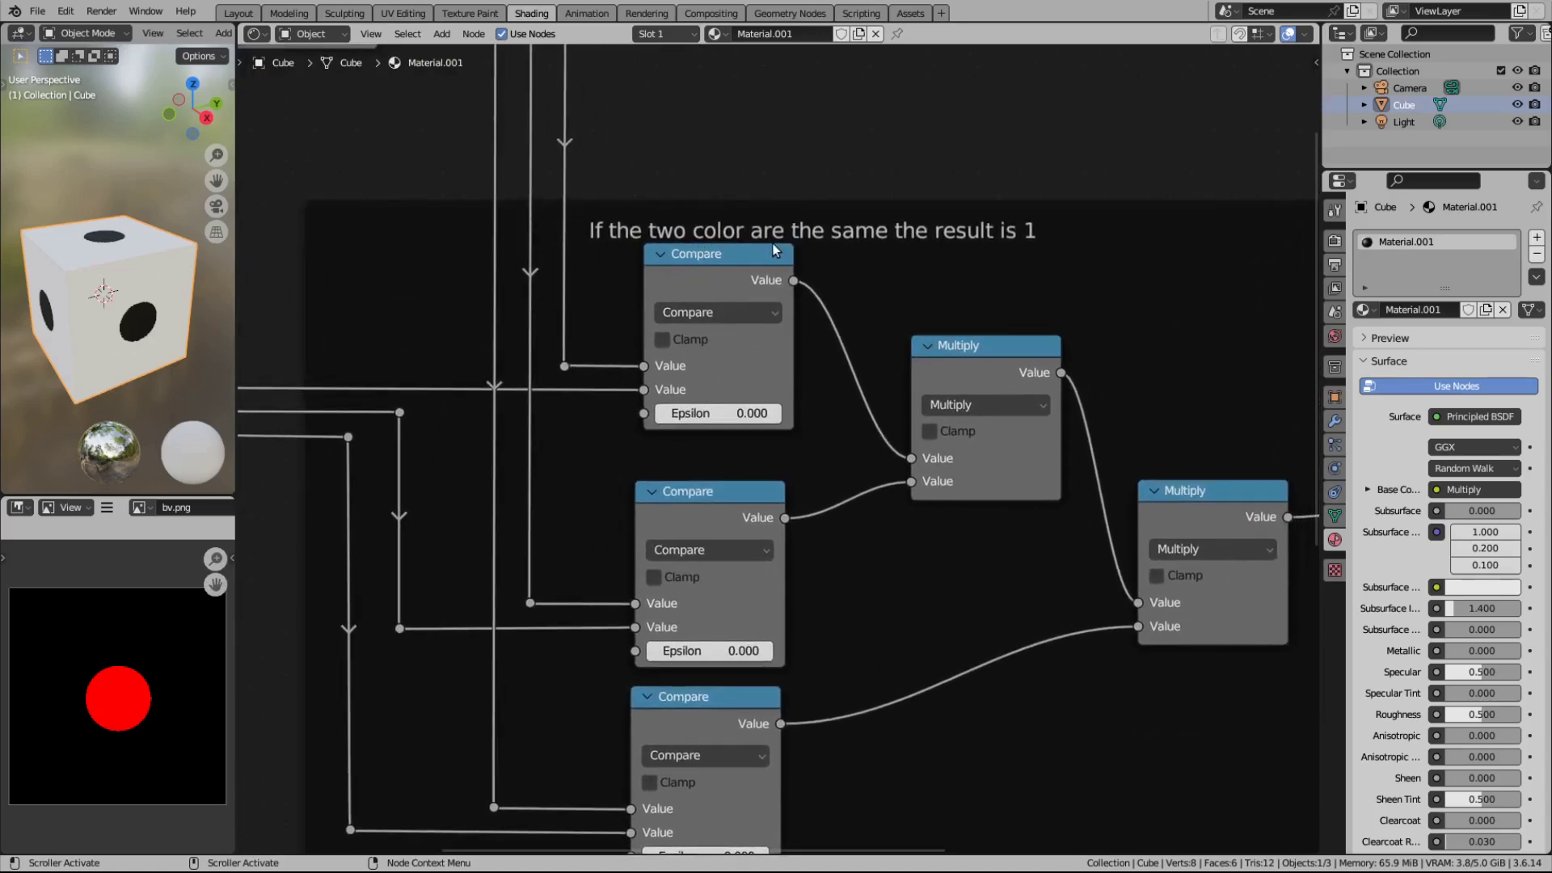
scroll(823, 278, "down", 2)
left_click(1197, 256)
key("n")
left_click(1228, 103)
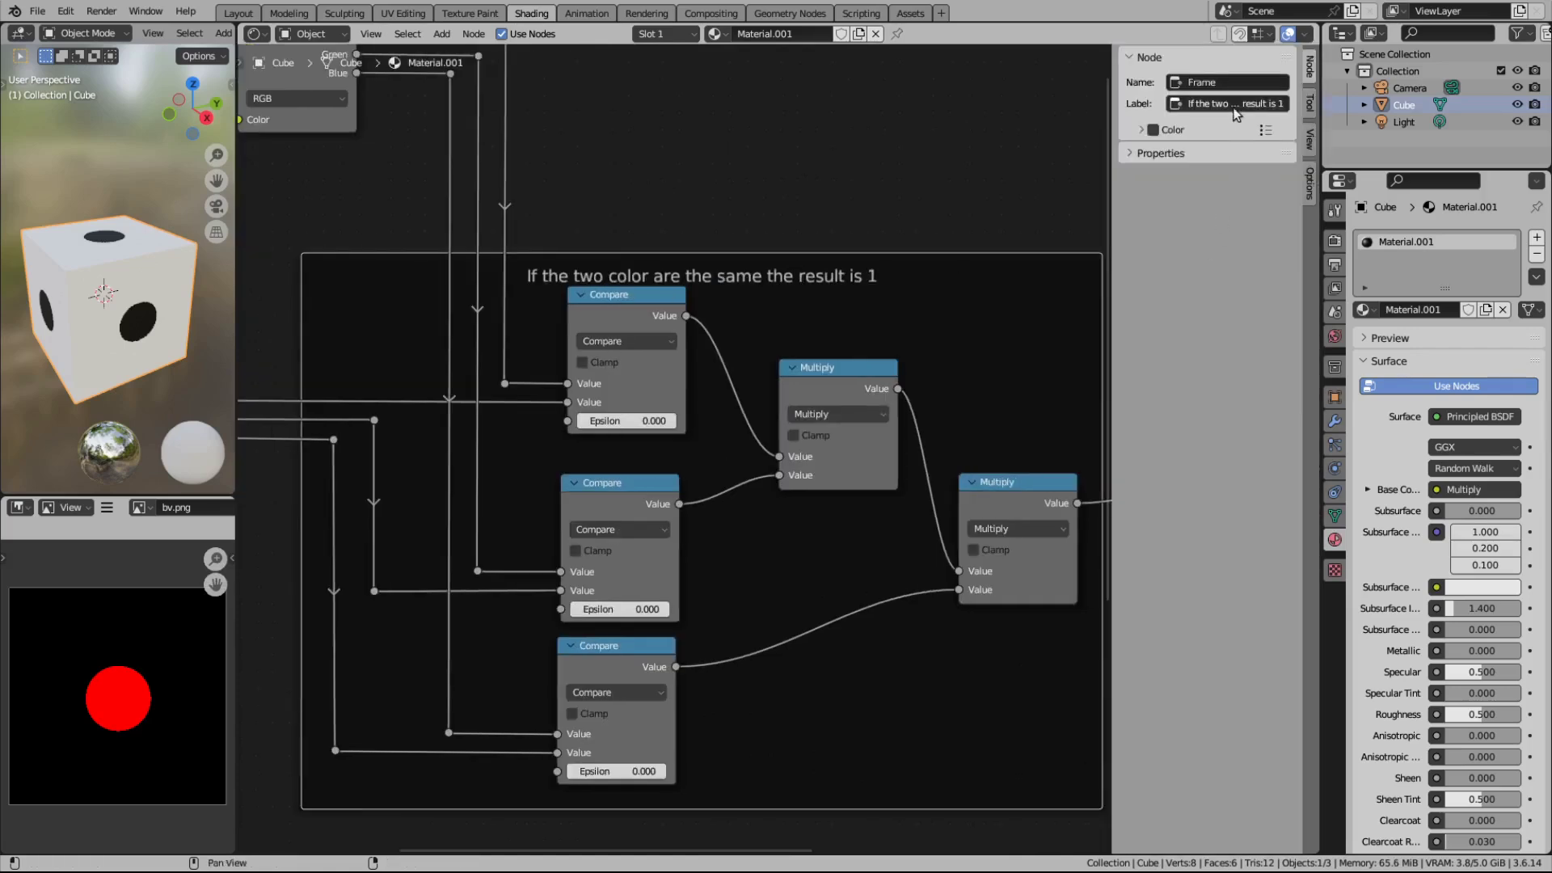
key("Home")
type("s")
key("Return")
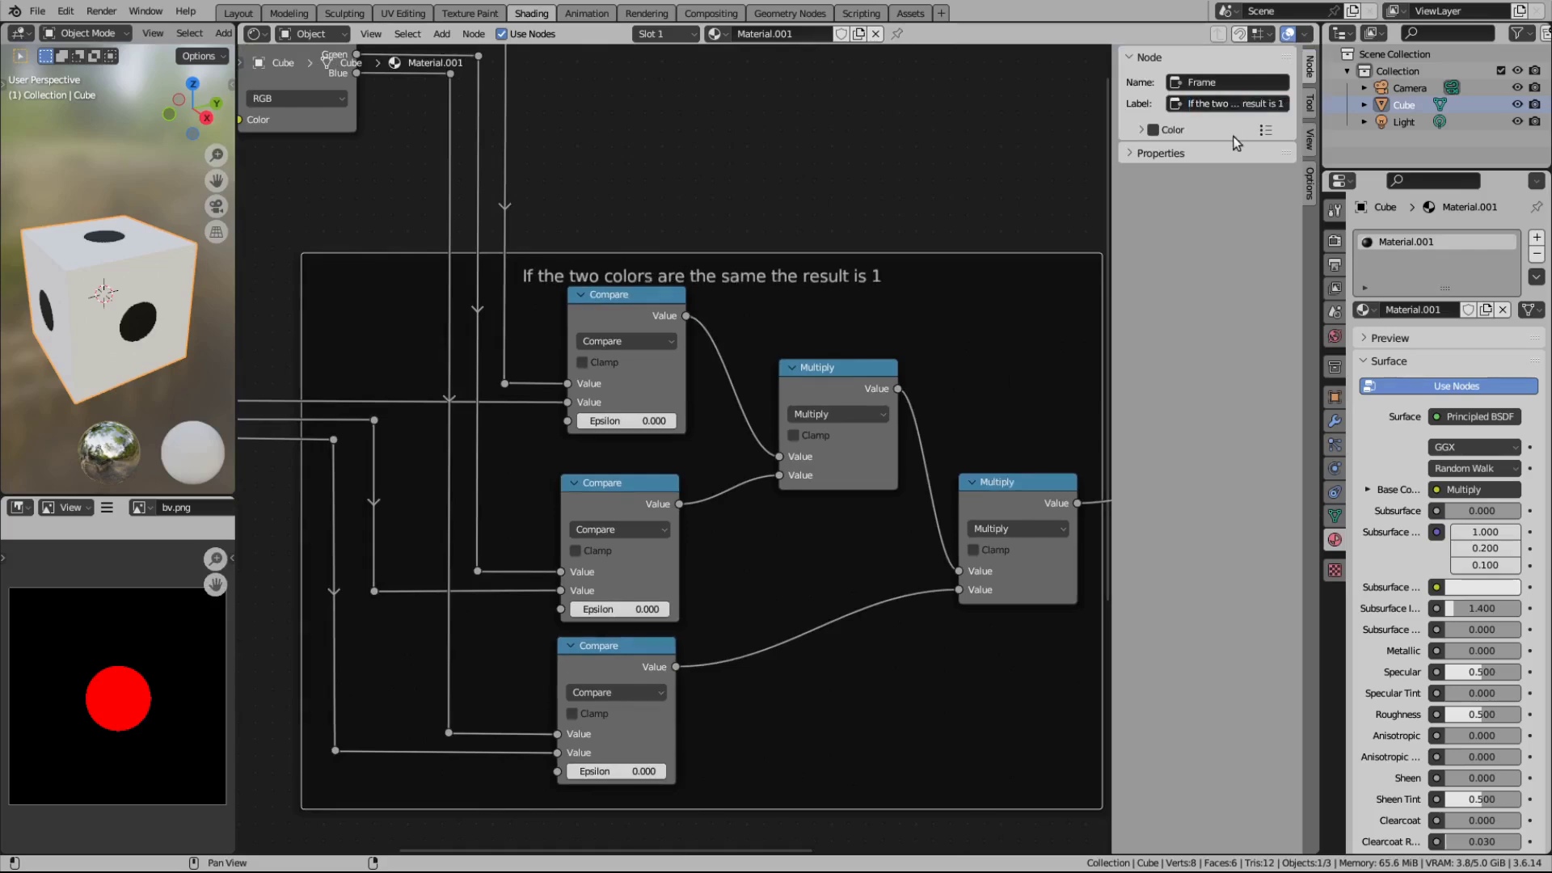
key("n")
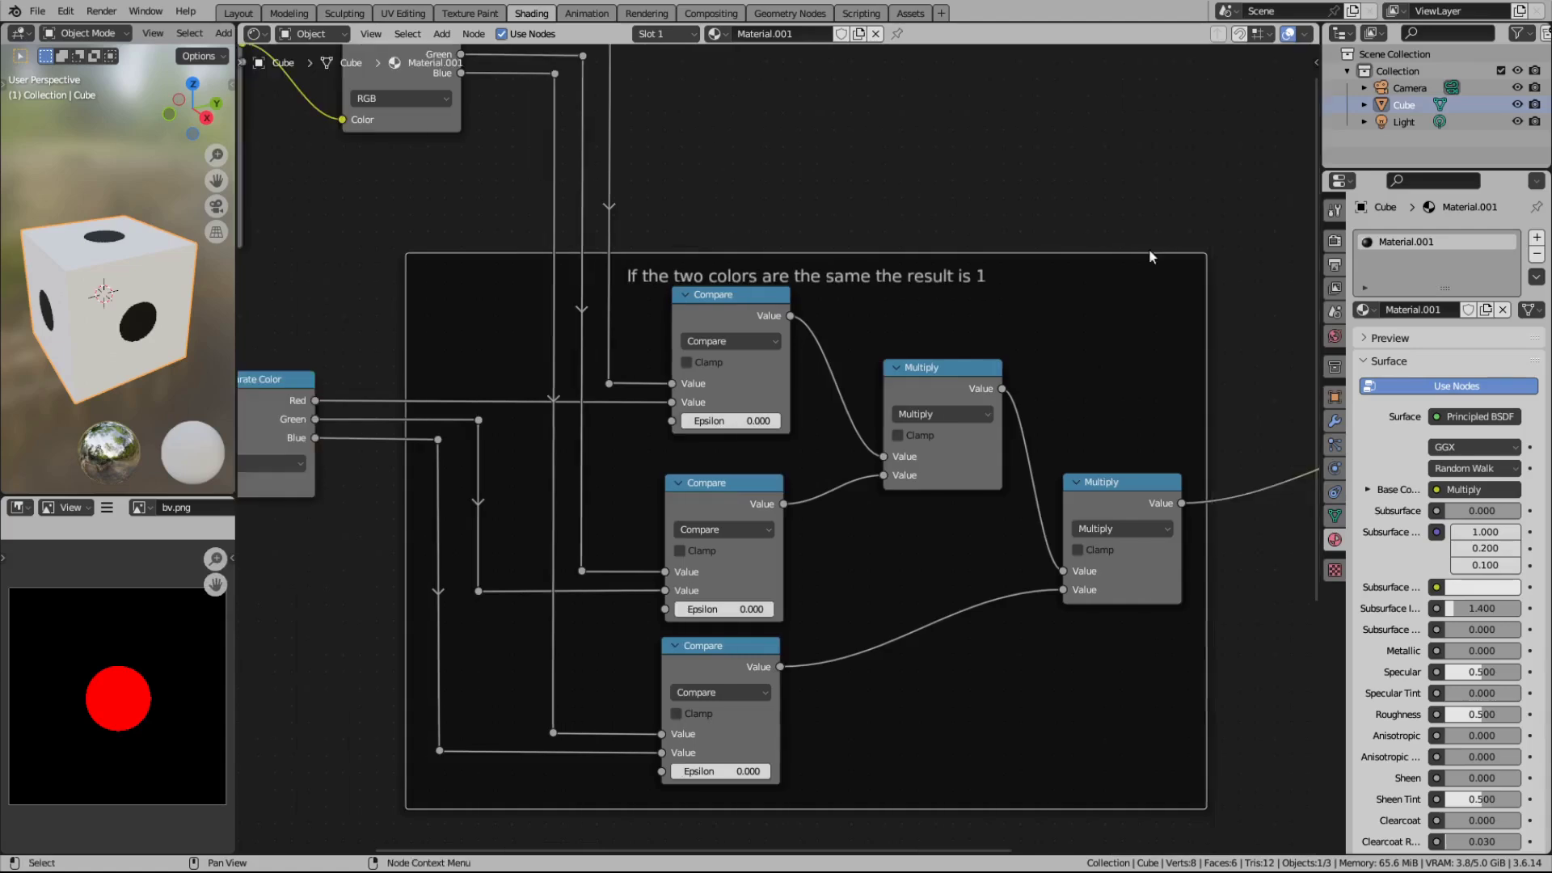
Step: Sample the red of bv.png's circle into the RGB node to check the mask, and darken the color back to black
middle_click_drag(749, 495, 817, 391)
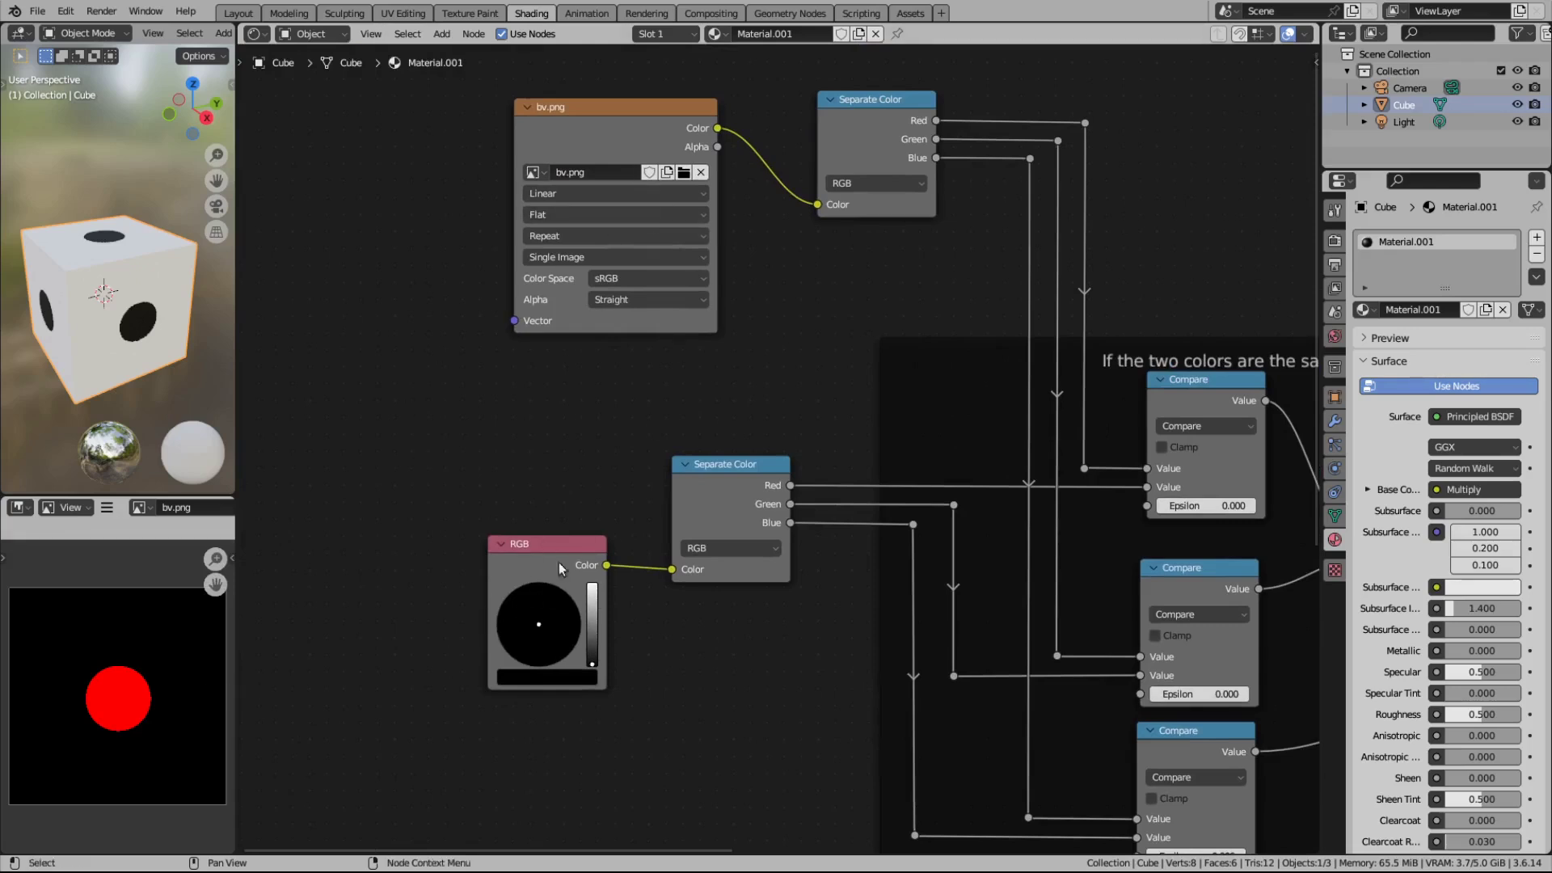
left_click(582, 129)
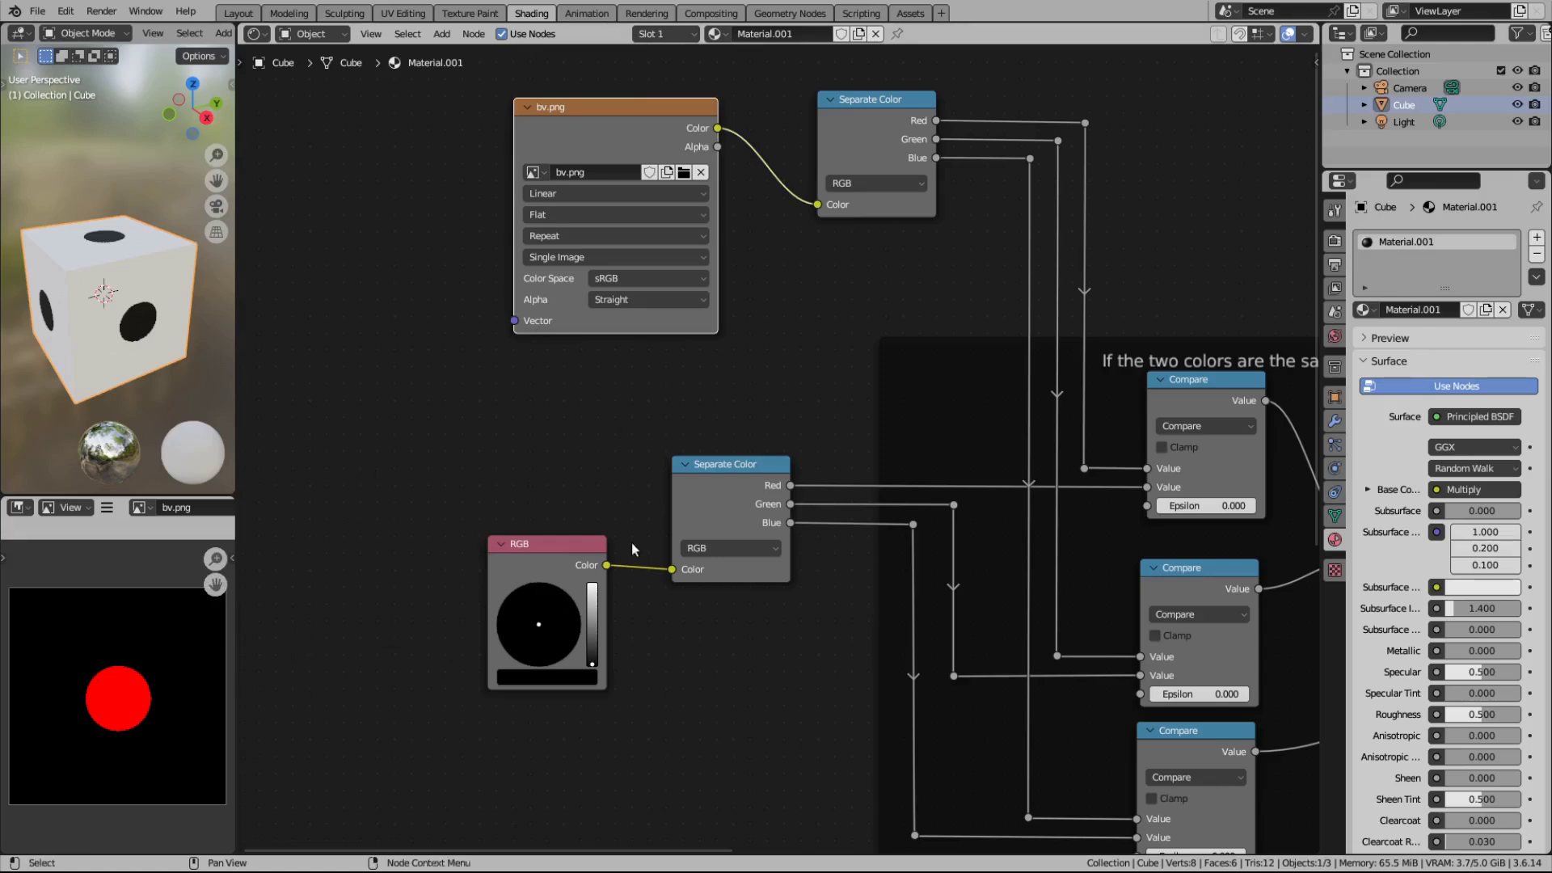
left_click(590, 678)
left_click(639, 605)
left_click(122, 697)
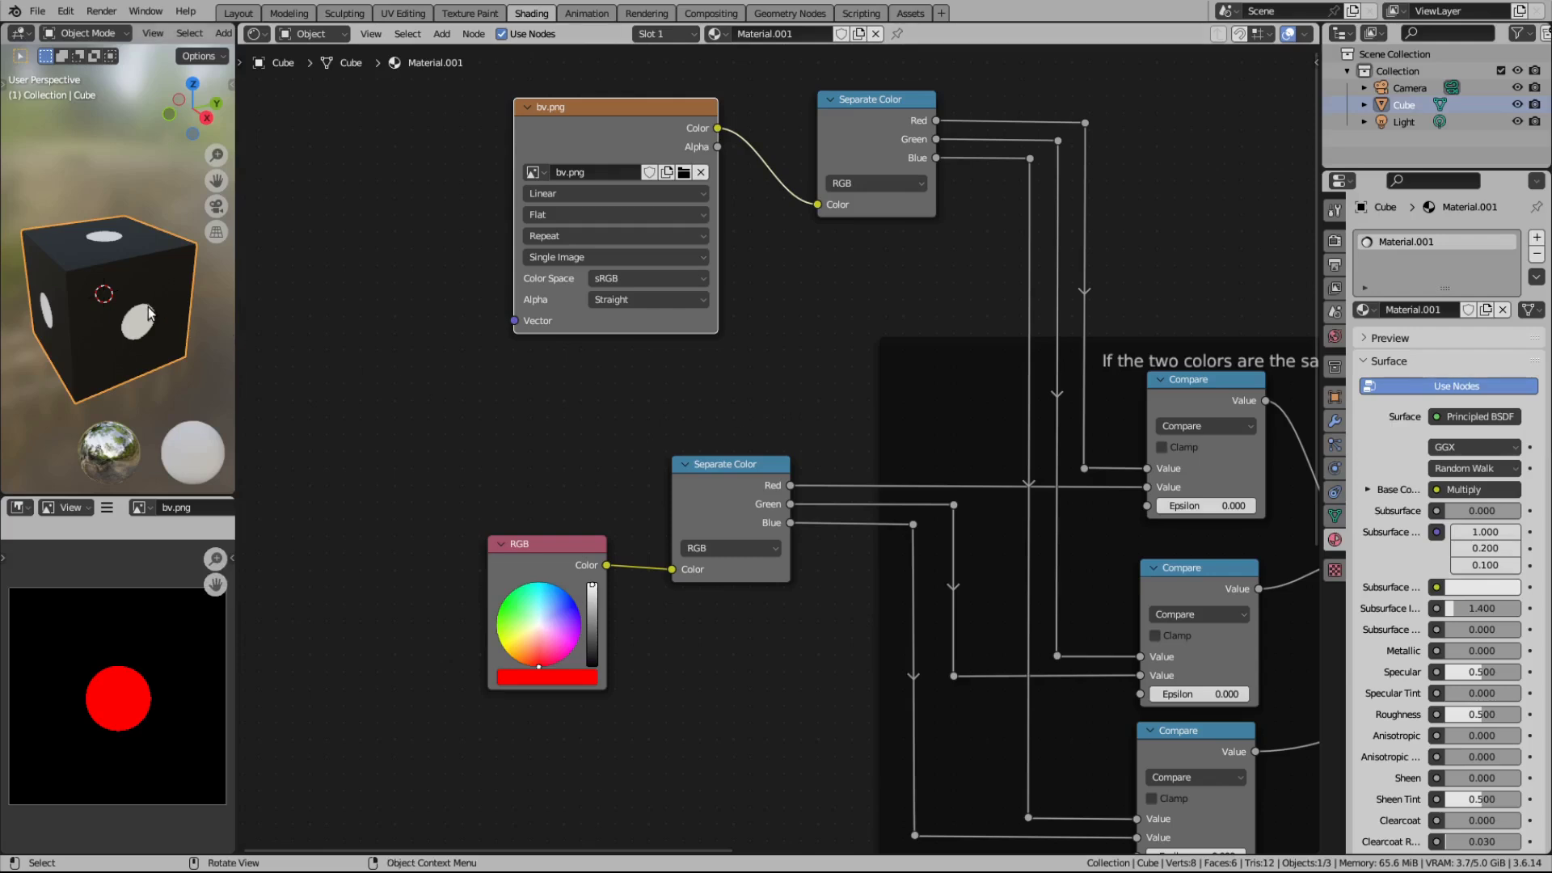
left_click_drag(591, 604, 592, 664)
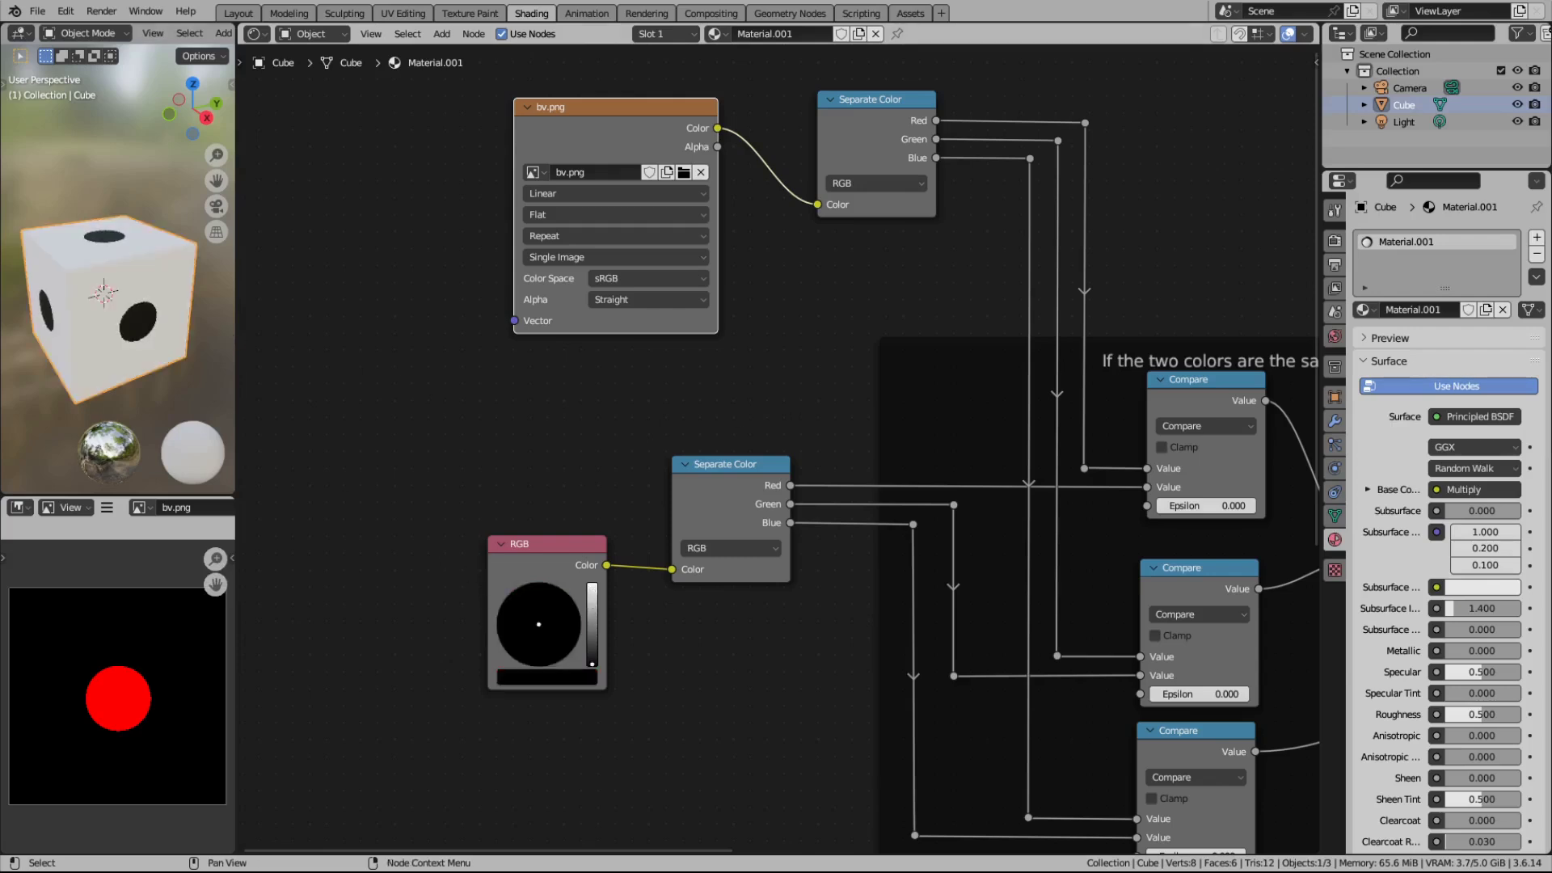
Step: Try gray, dark red and the circle's sampled red in the RGB node, and return the color to black
left_click(596, 641)
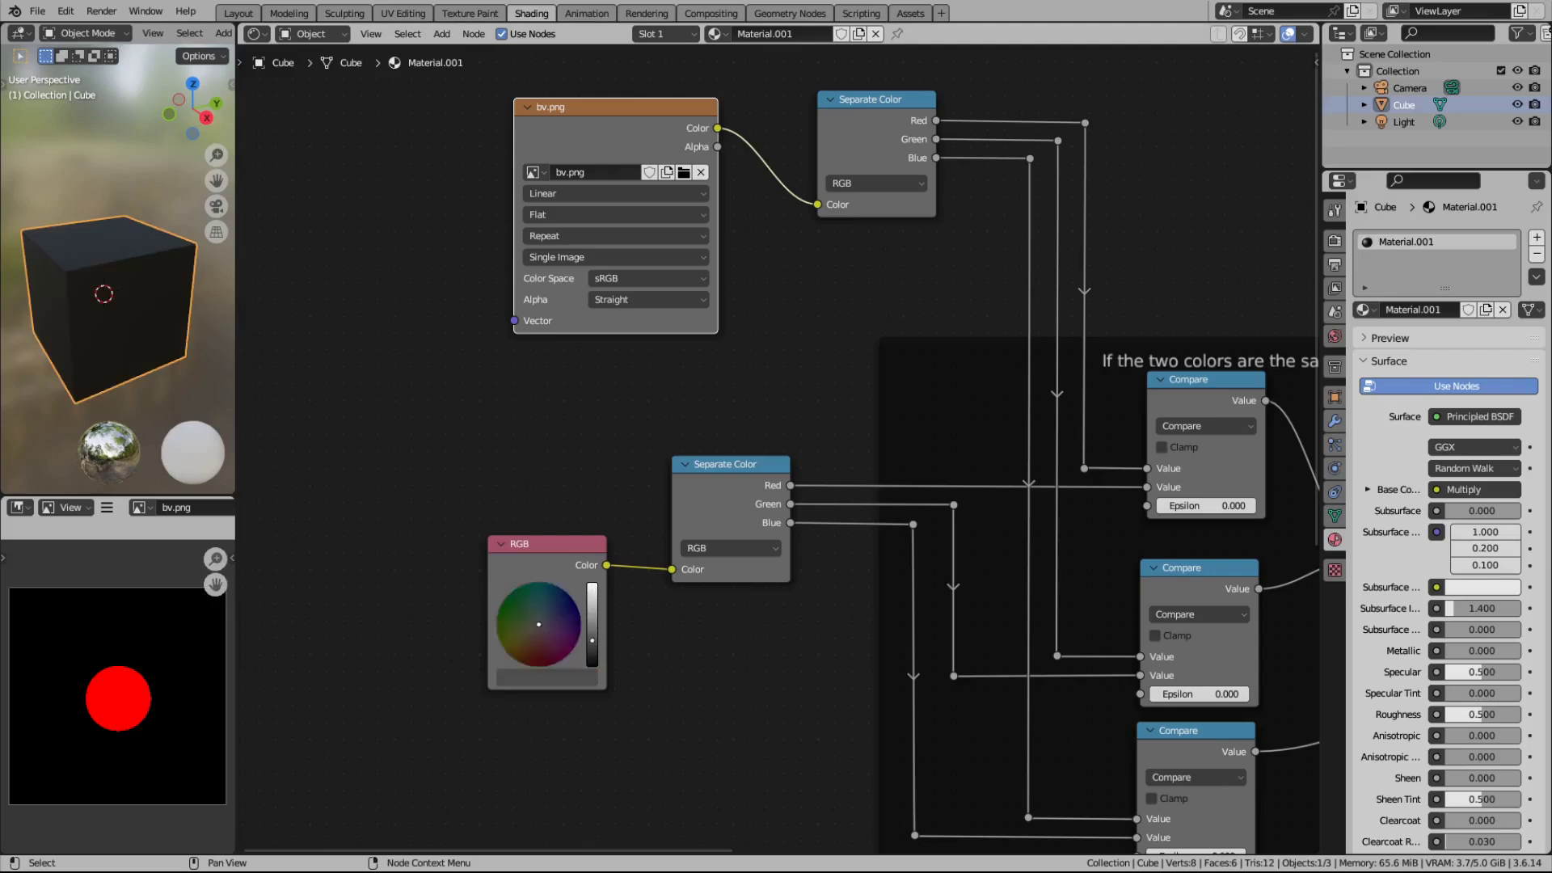
left_click_drag(592, 640, 539, 665)
left_click(568, 679)
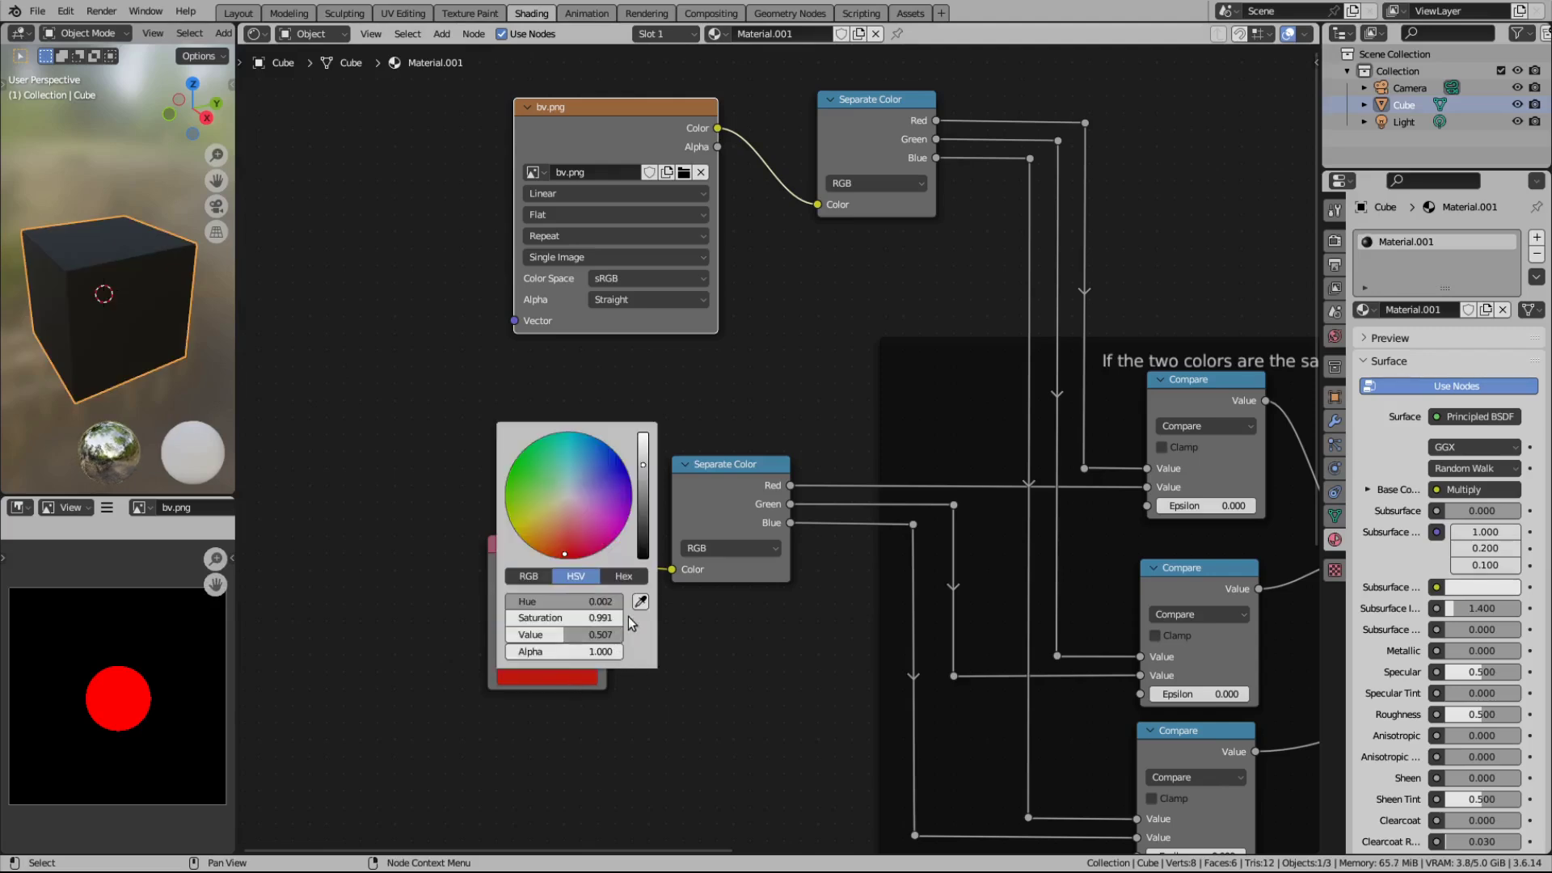
left_click(640, 602)
left_click(141, 699)
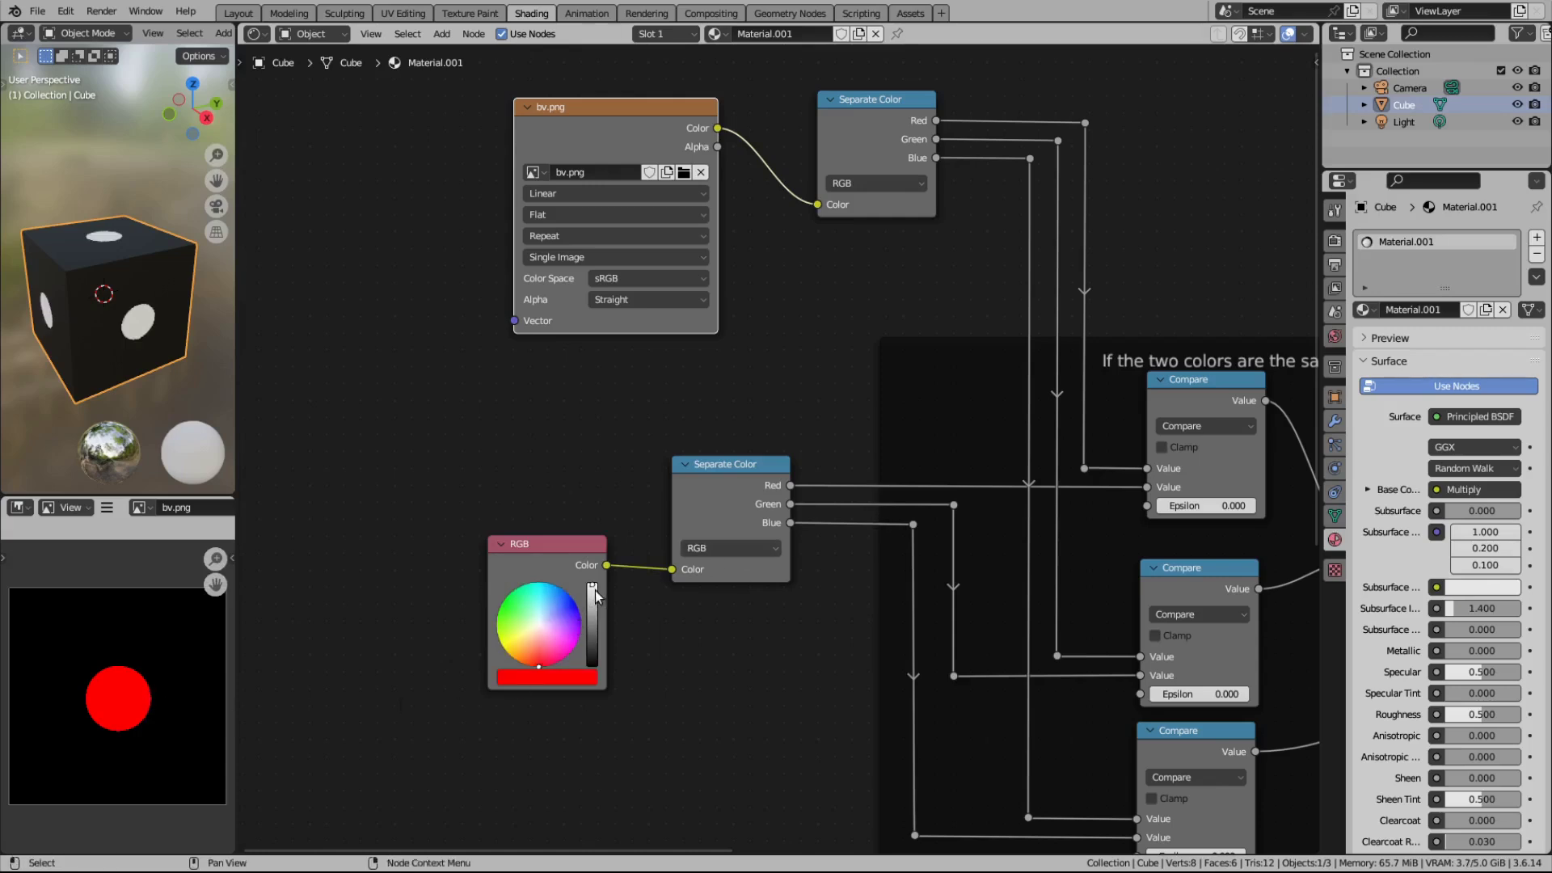
left_click_drag(595, 596, 594, 667)
Step: Disconnect the final Multiply node's output from the Principled BSDF's Base Color
middle_click_drag(764, 376, 535, 366)
scroll(535, 366, "down", 6)
middle_click_drag(692, 437, 519, 412)
middle_click_drag(999, 499, 602, 441)
left_click_drag(954, 308, 1261, 299)
left_click_drag(830, 318, 1119, 313)
left_click_drag(1055, 366, 905, 420)
middle_click_drag(940, 343, 656, 366)
left_click_drag(936, 346, 1120, 335)
left_click_drag(824, 359, 1020, 334)
middle_click_drag(572, 398, 1121, 432)
middle_click_drag(988, 540, 1070, 472)
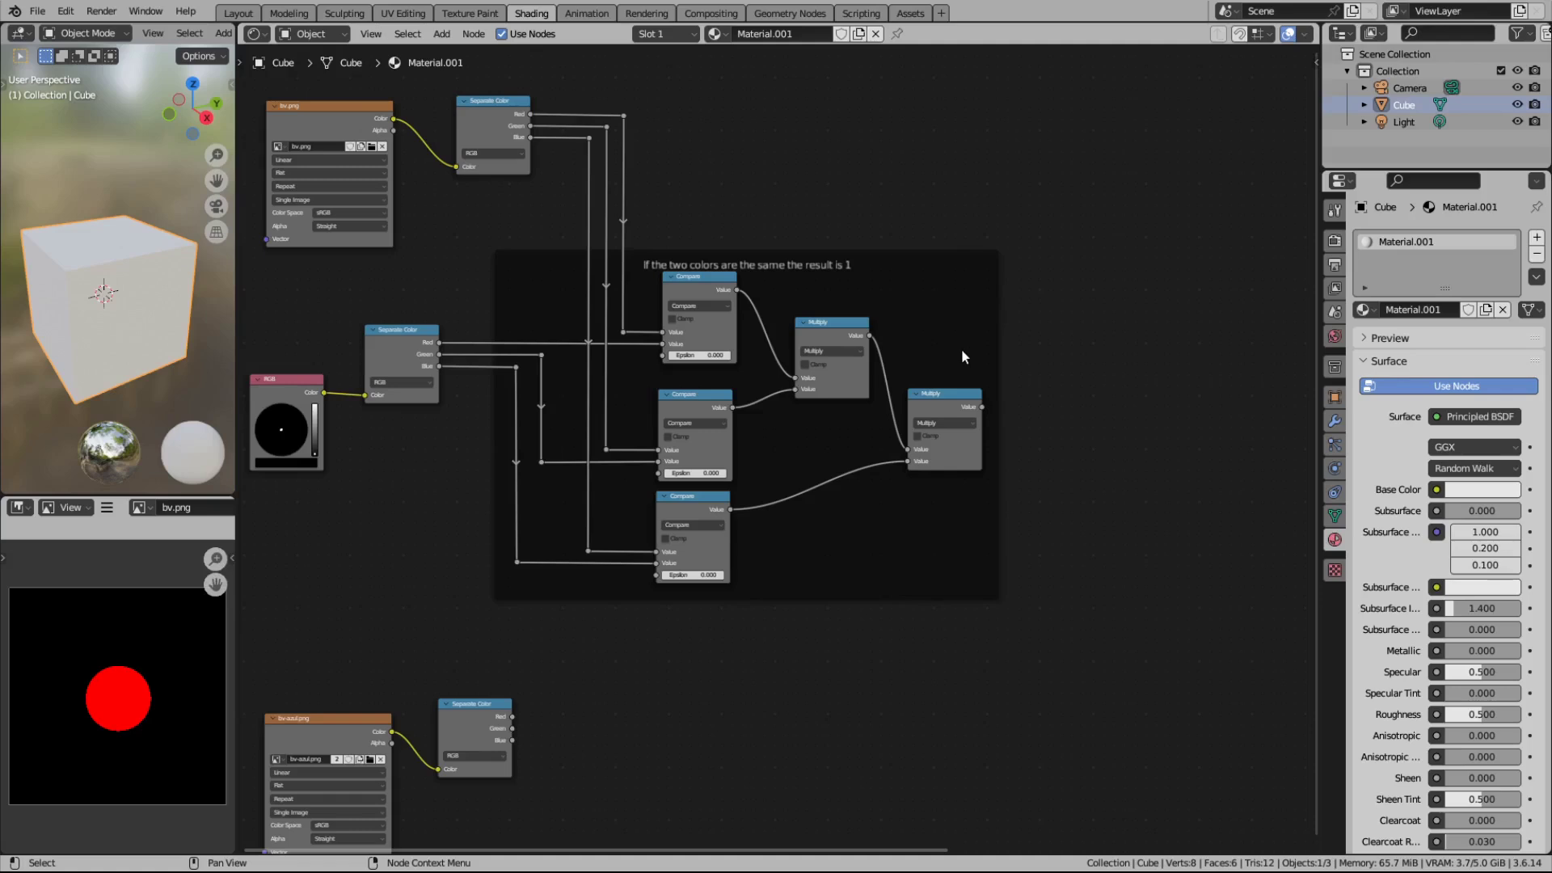
Step: Add a Math node above and beyond the frame's outer edge, and set its operation to Multiply
middle_click_drag(1021, 260, 852, 343)
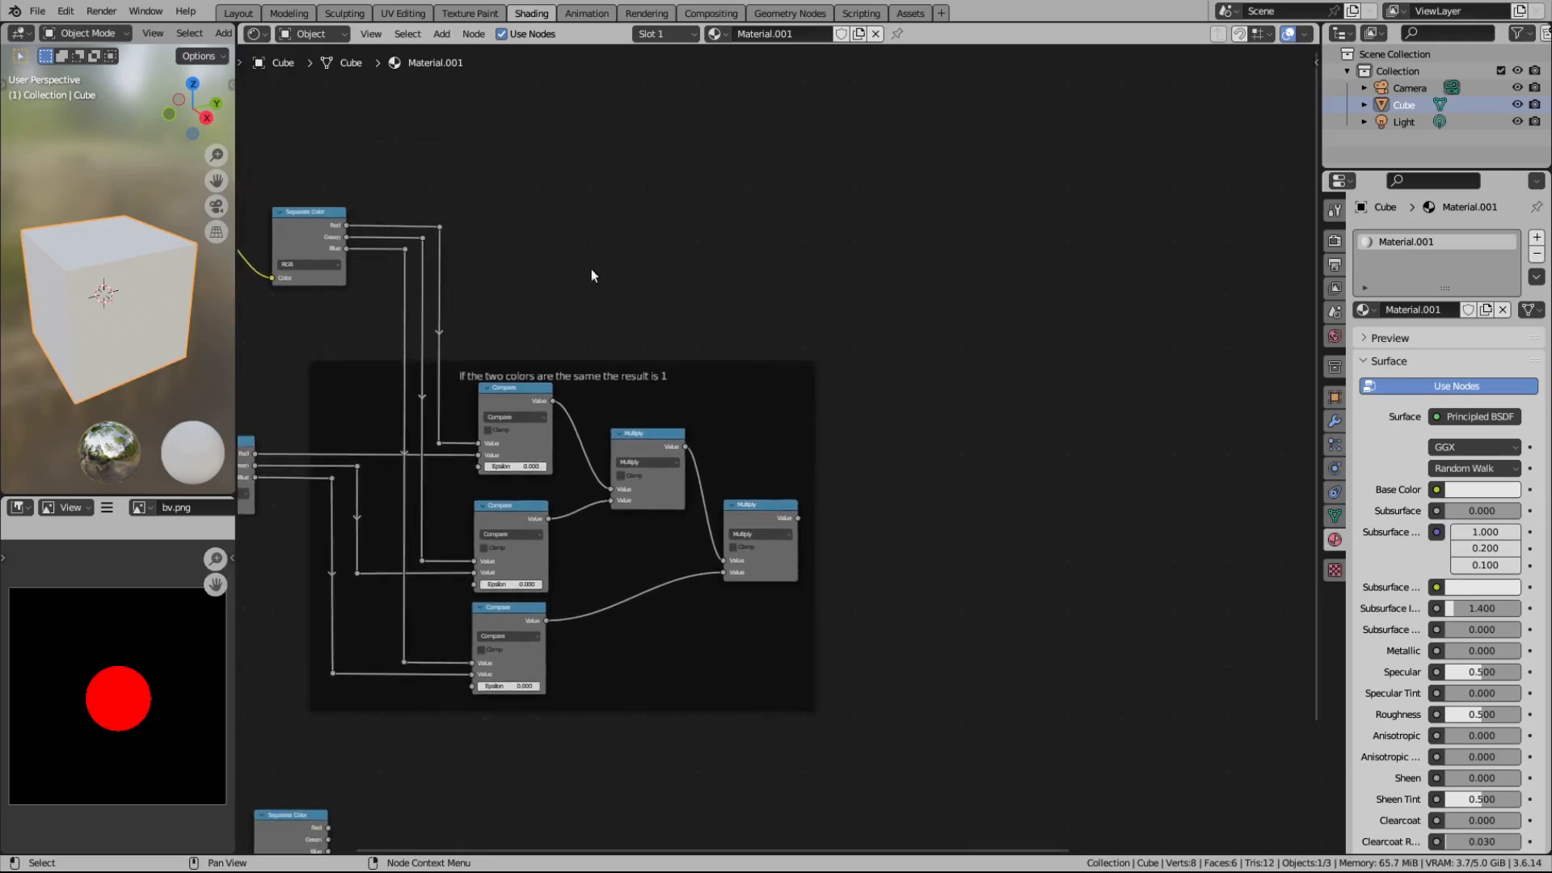
left_click(441, 33)
mouse_move(471, 163)
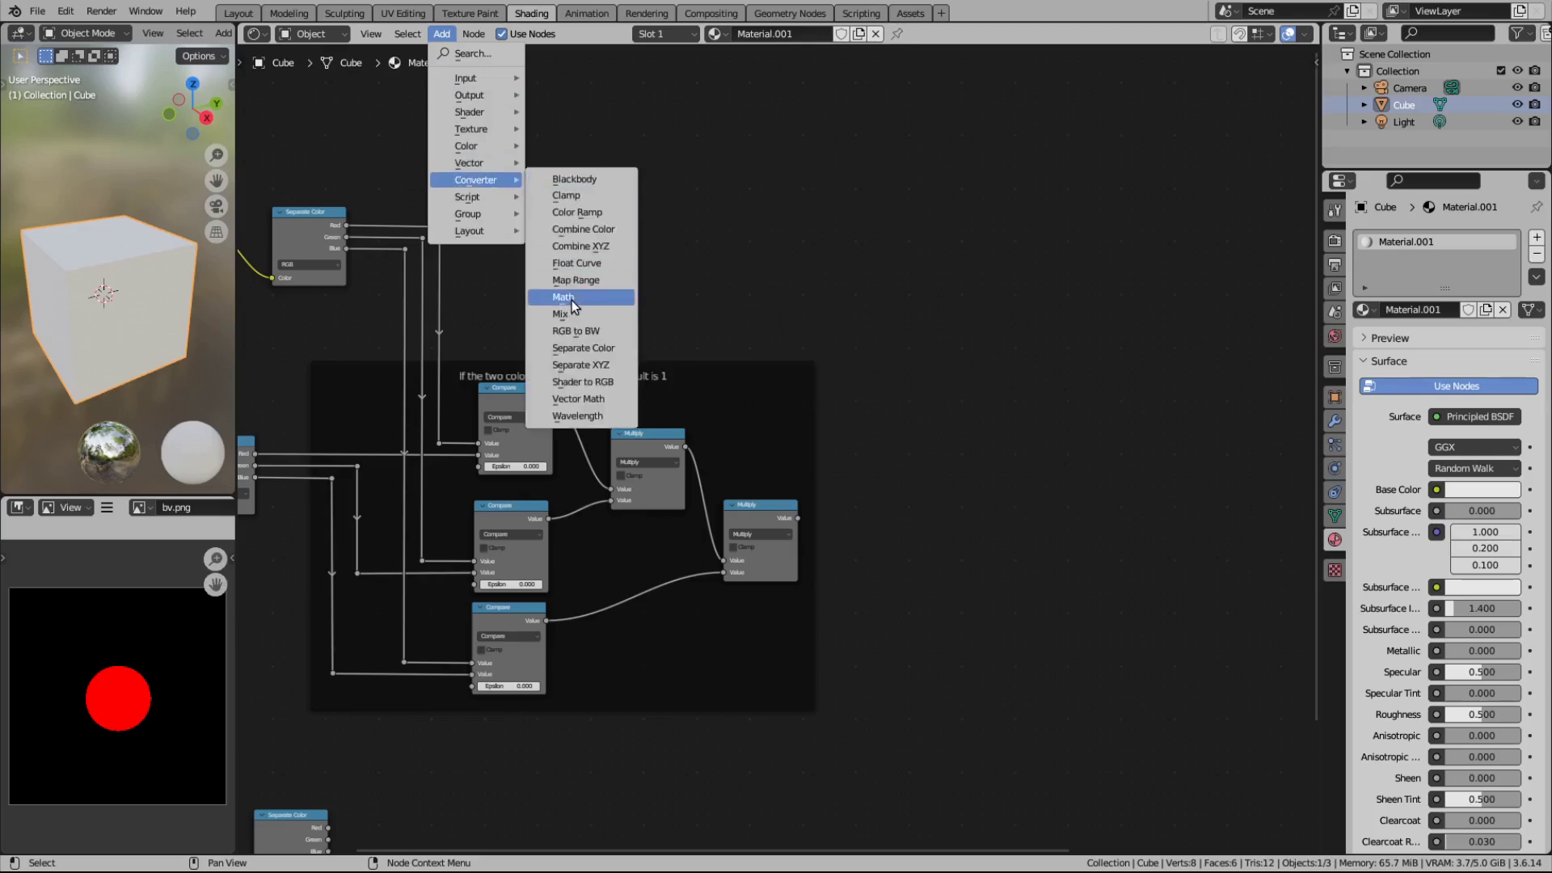
left_click(570, 299)
left_click(1064, 261)
scroll(920, 270, "up", 2)
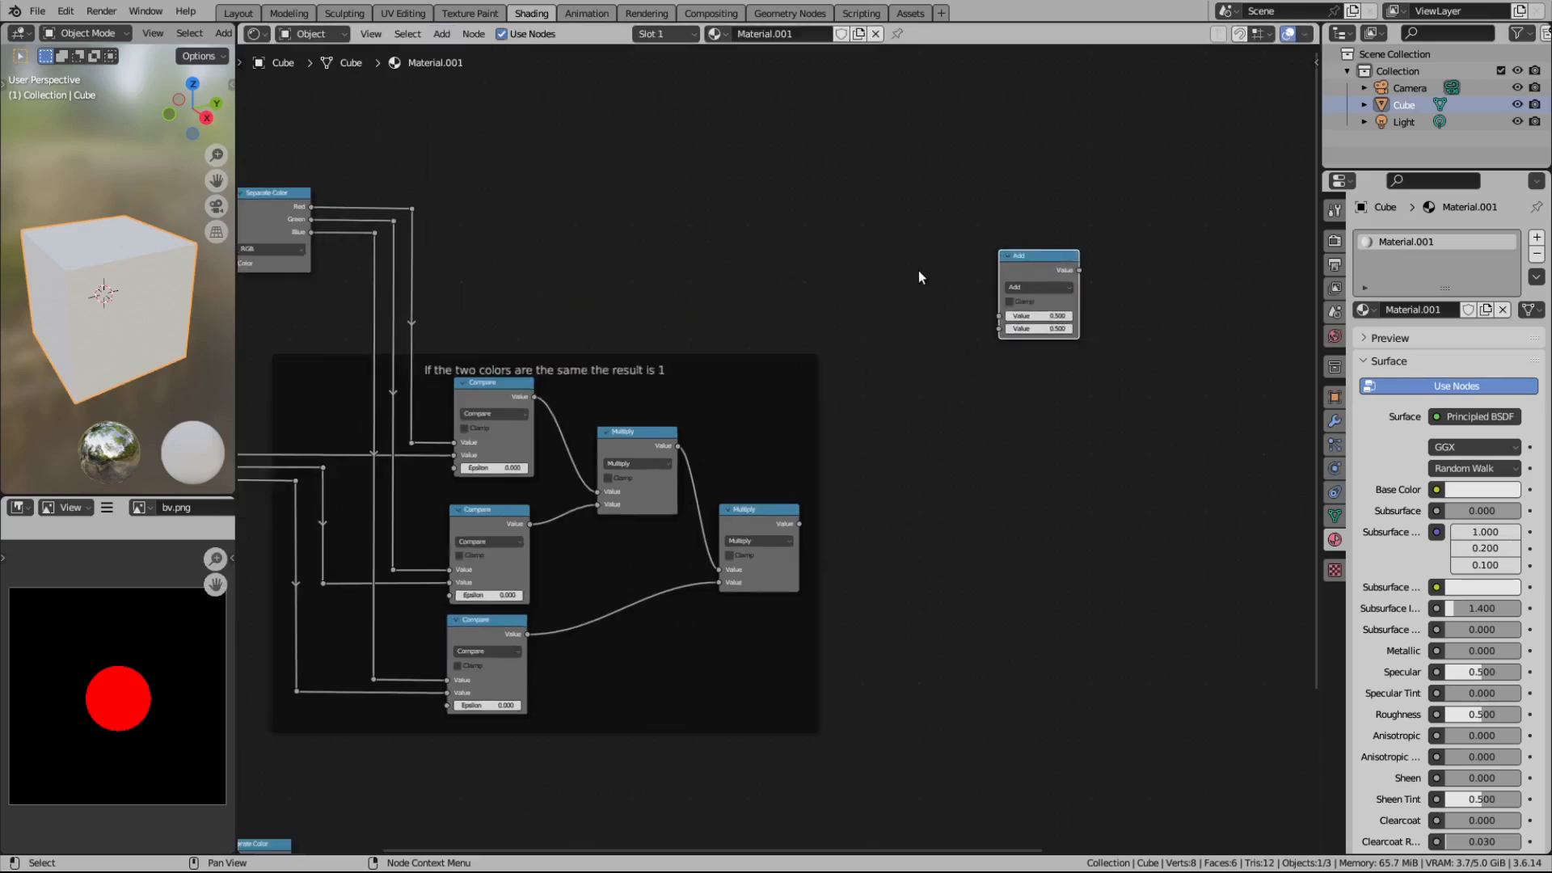
middle_click_drag(944, 240, 691, 358)
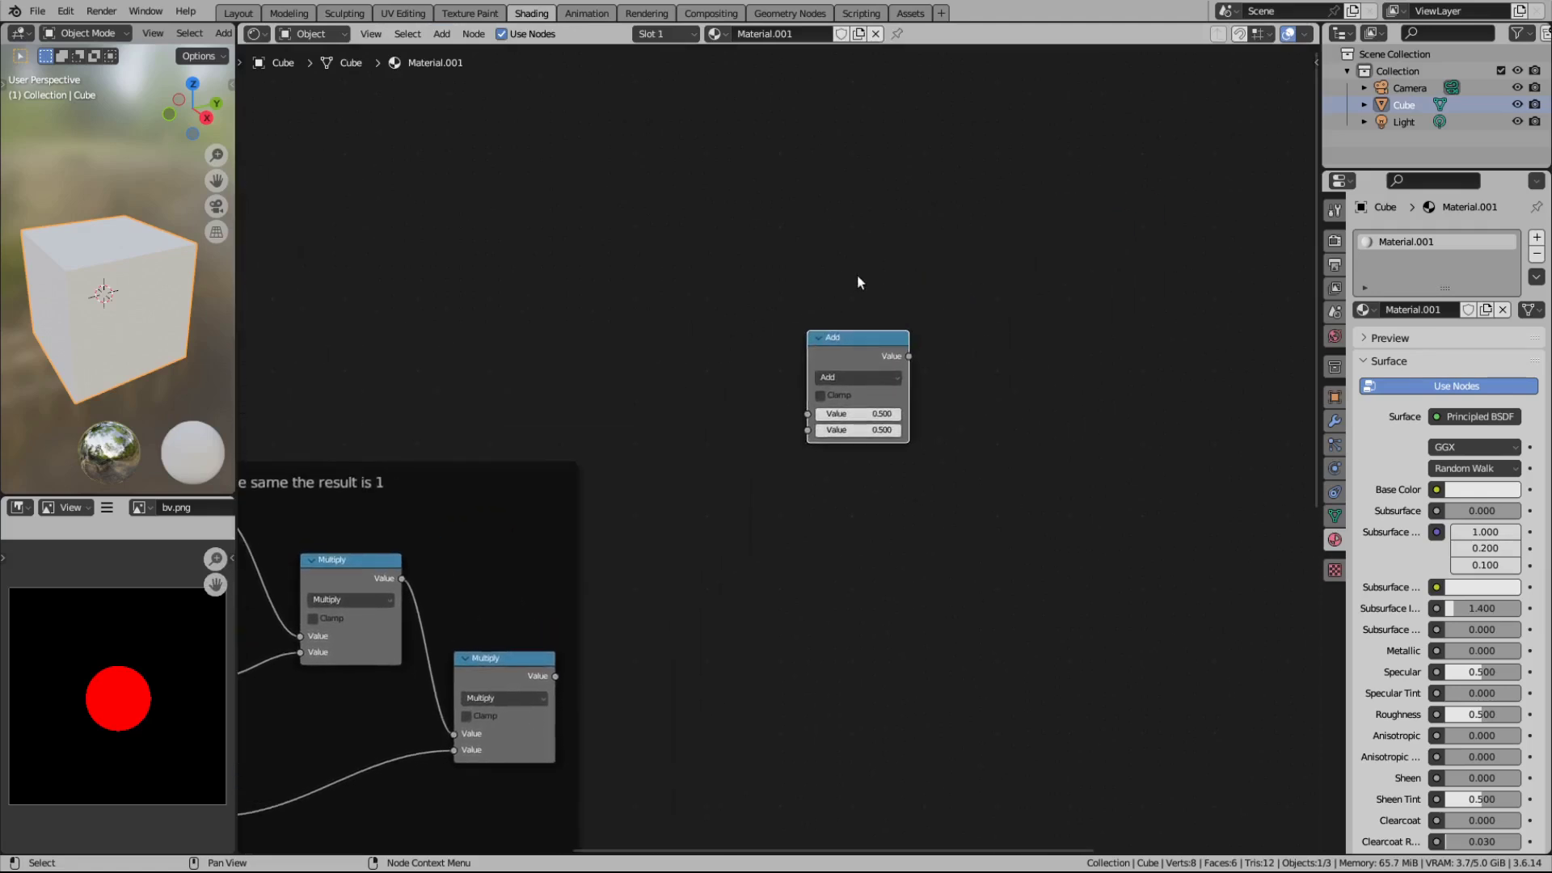
middle_click_drag(868, 287, 873, 275)
left_click_drag(872, 323, 982, 196)
left_click(957, 229)
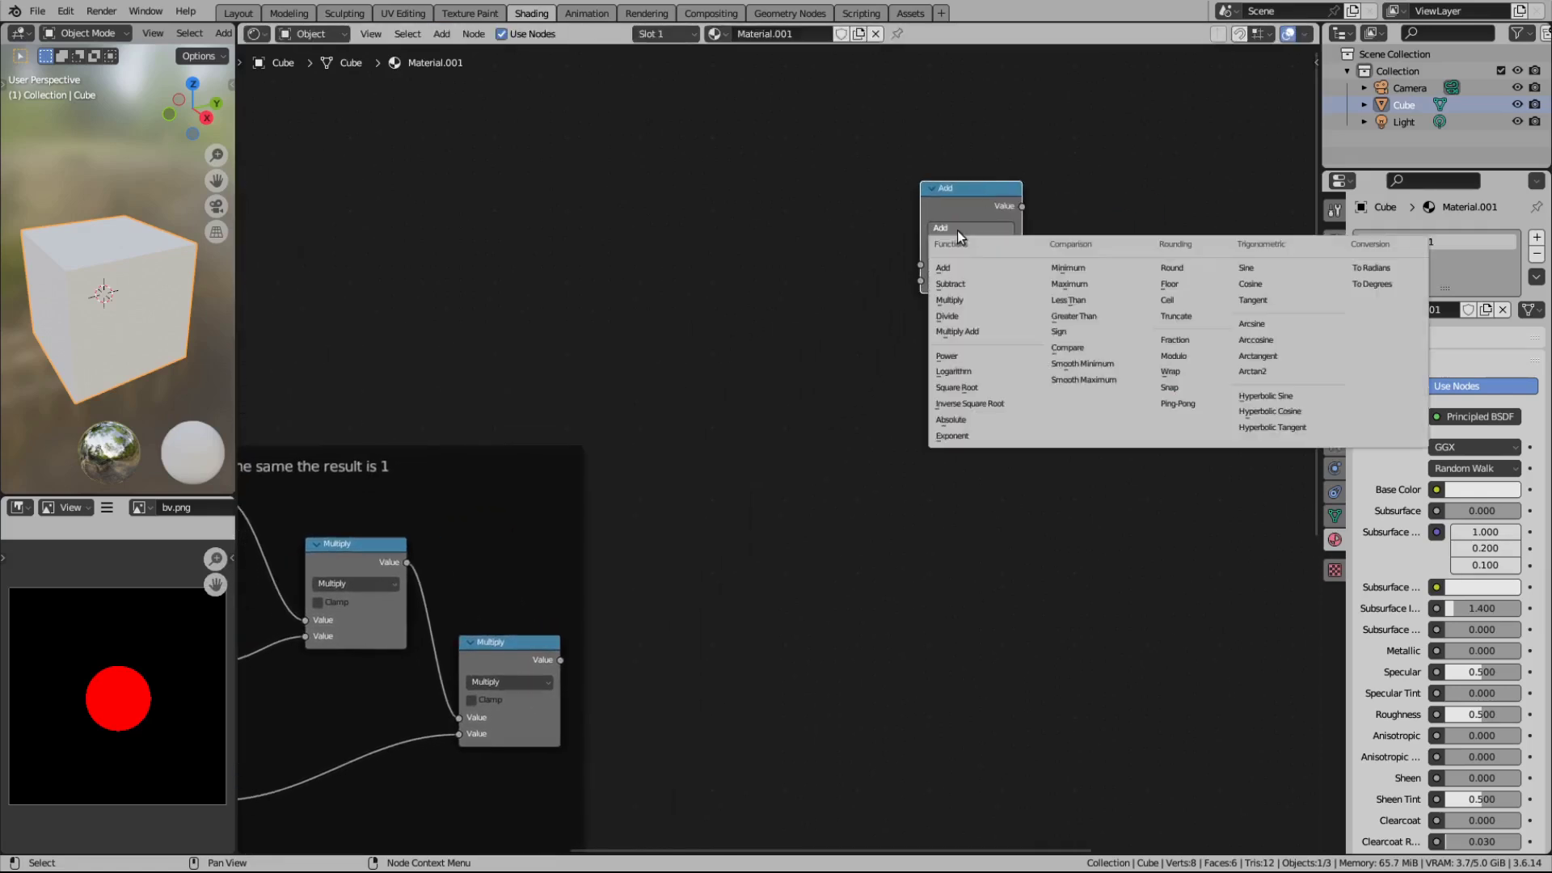
left_click(961, 298)
Step: Duplicate the new Multiply node, place the copy slightly higher beside it, and set the copy's operation to Subtract
middle_click_drag(750, 273, 918, 304)
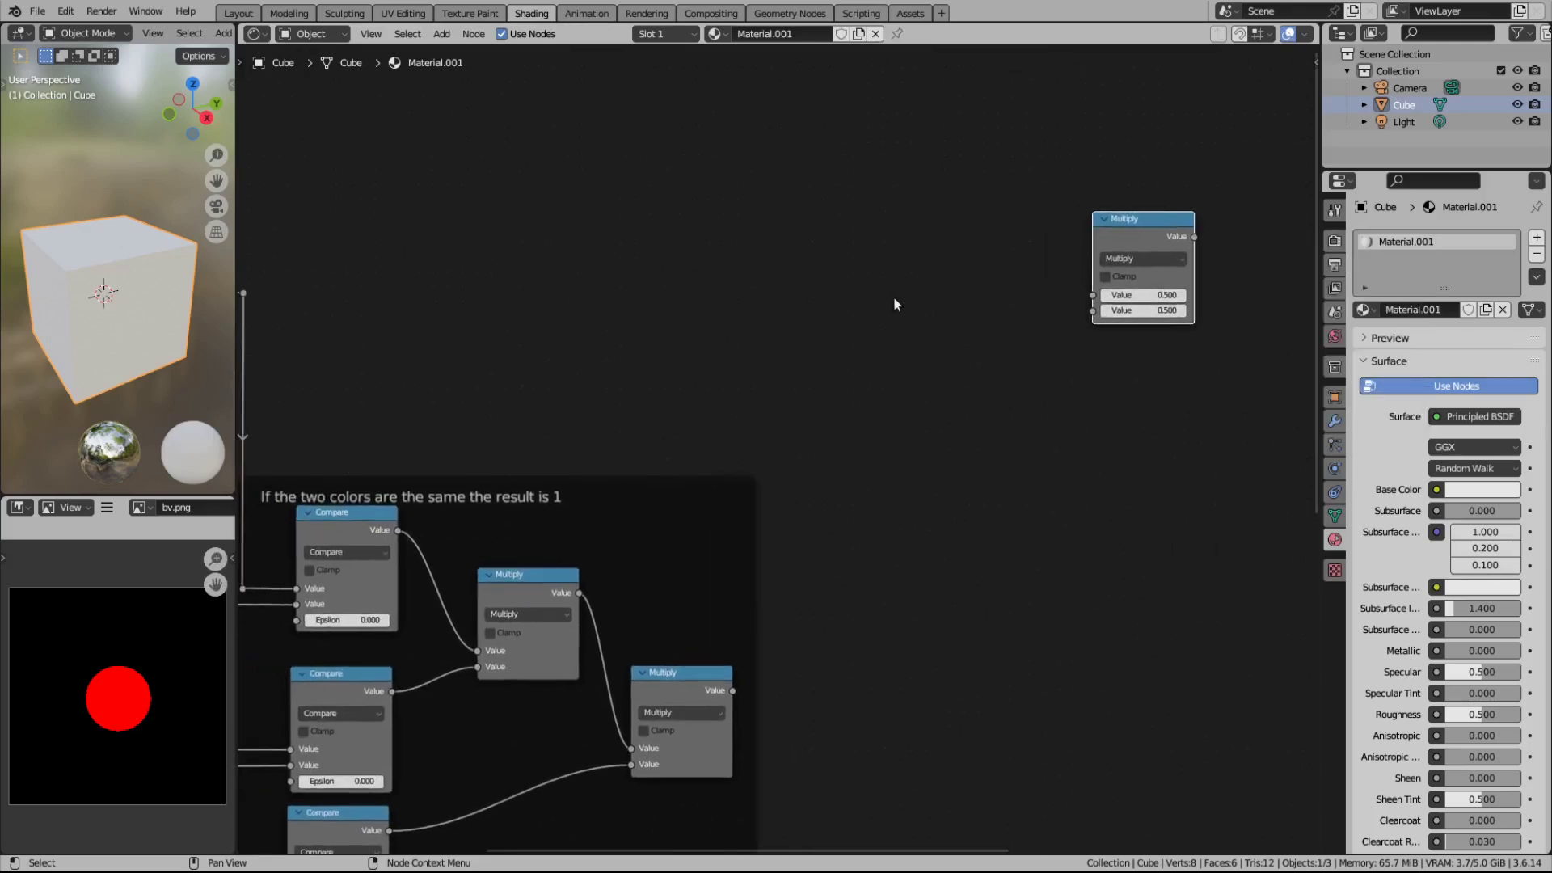
scroll(857, 287, "down", 4)
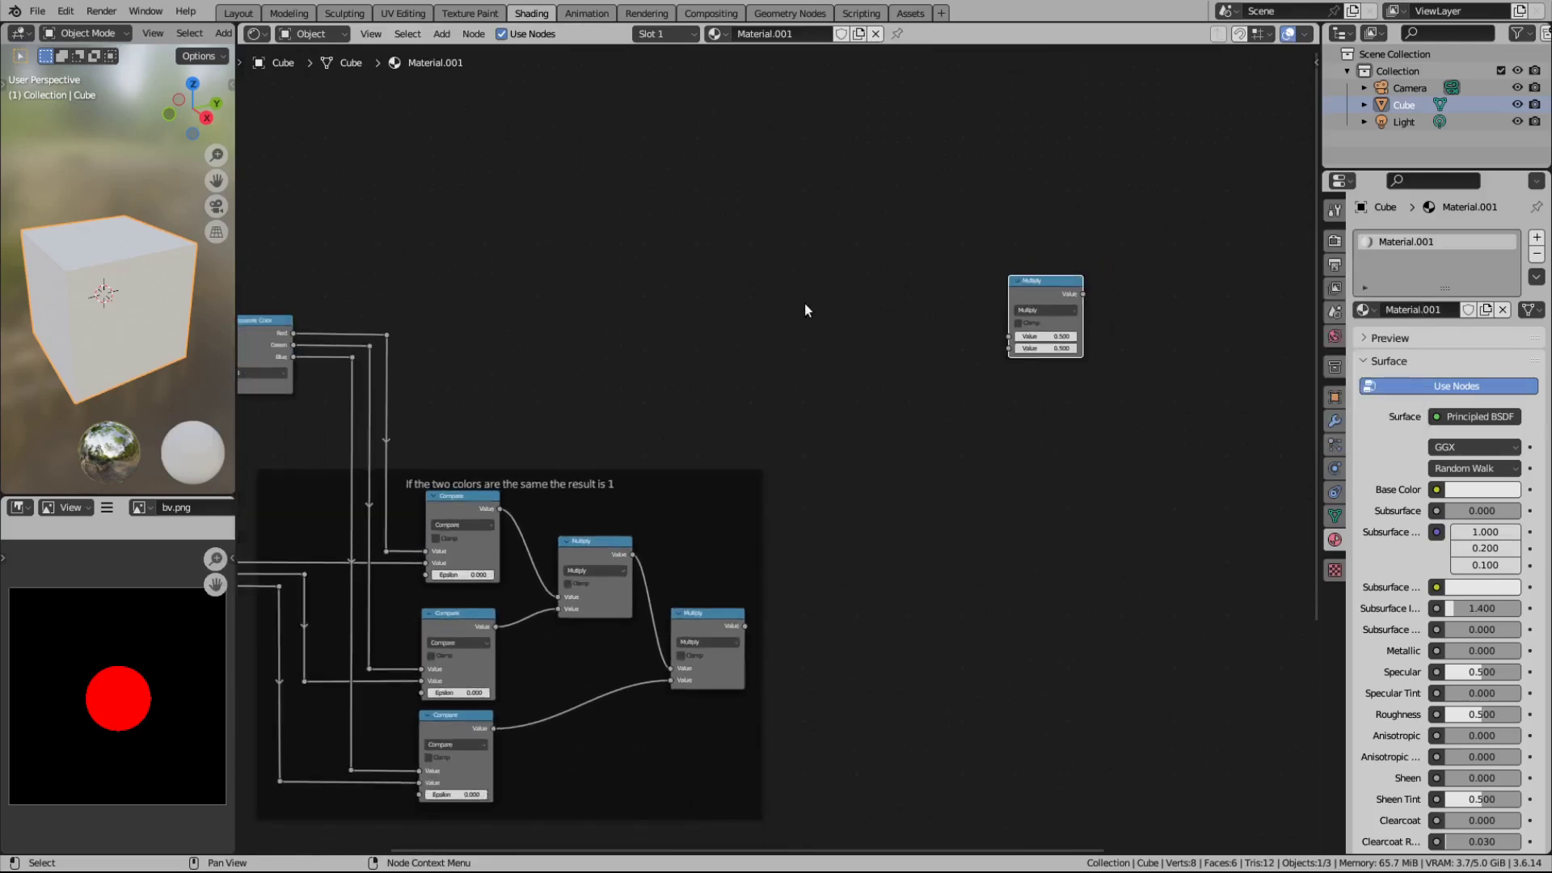
middle_click_drag(876, 305, 614, 356)
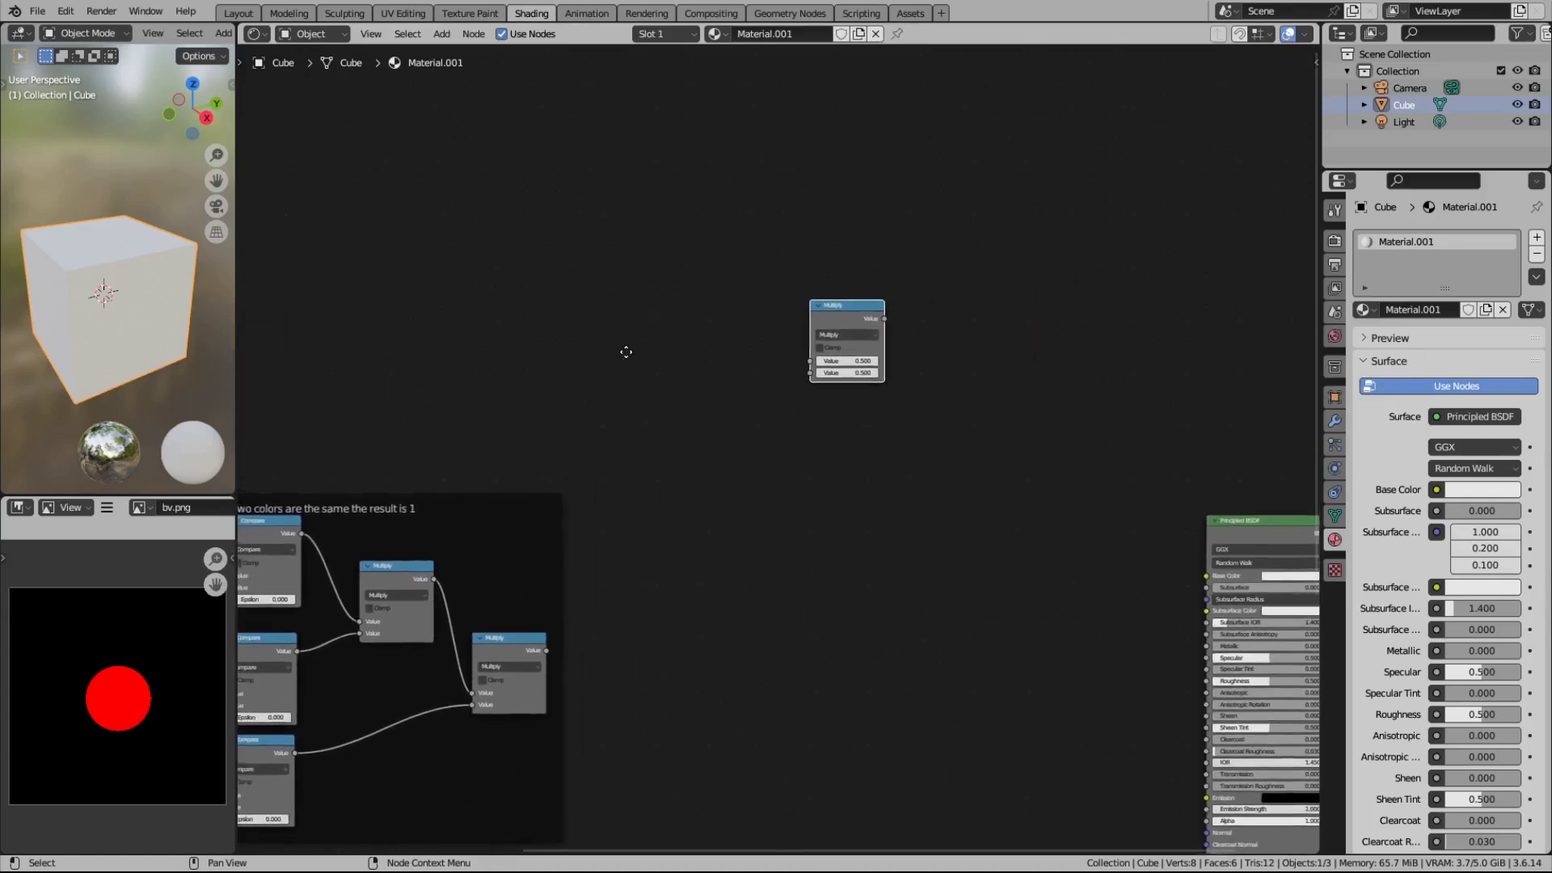
key("shift+d")
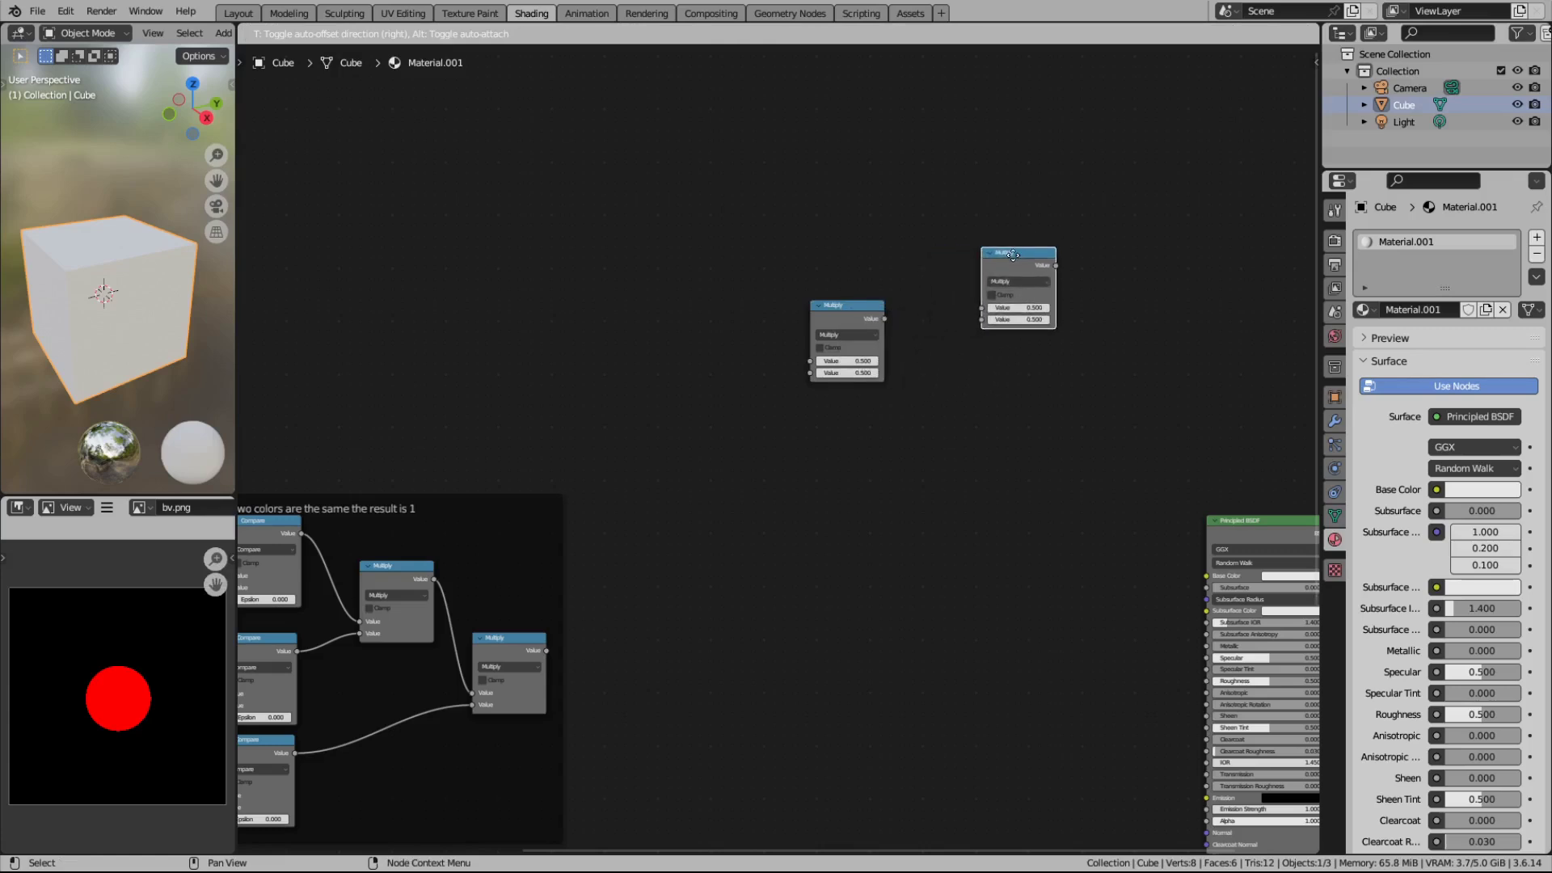
left_click(1011, 257)
middle_click_drag(862, 276, 764, 284)
scroll(766, 288, "up", 3)
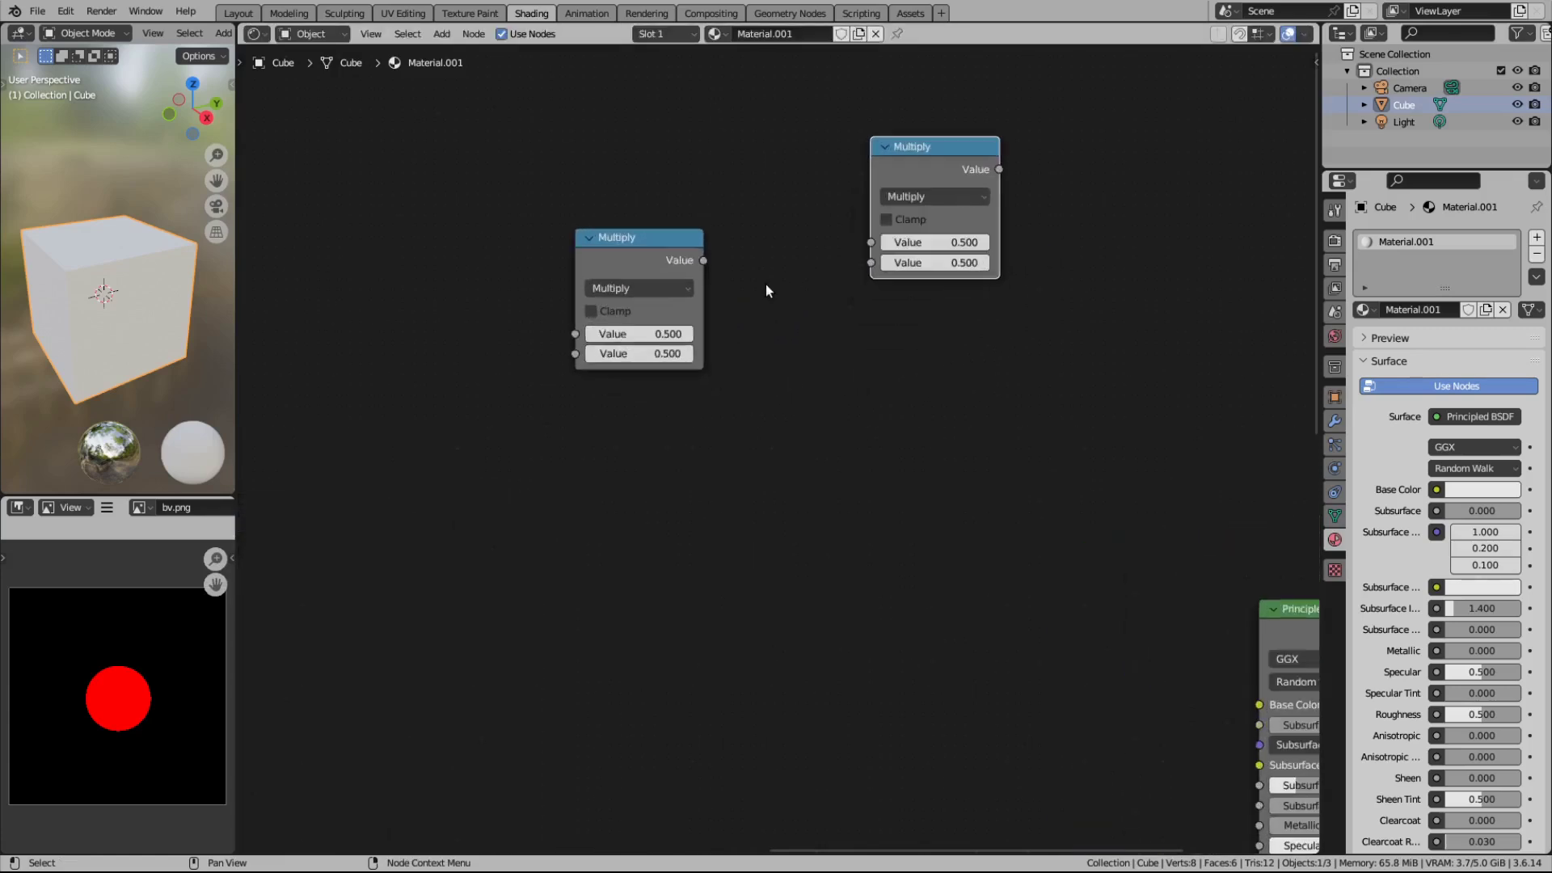
left_click(941, 199)
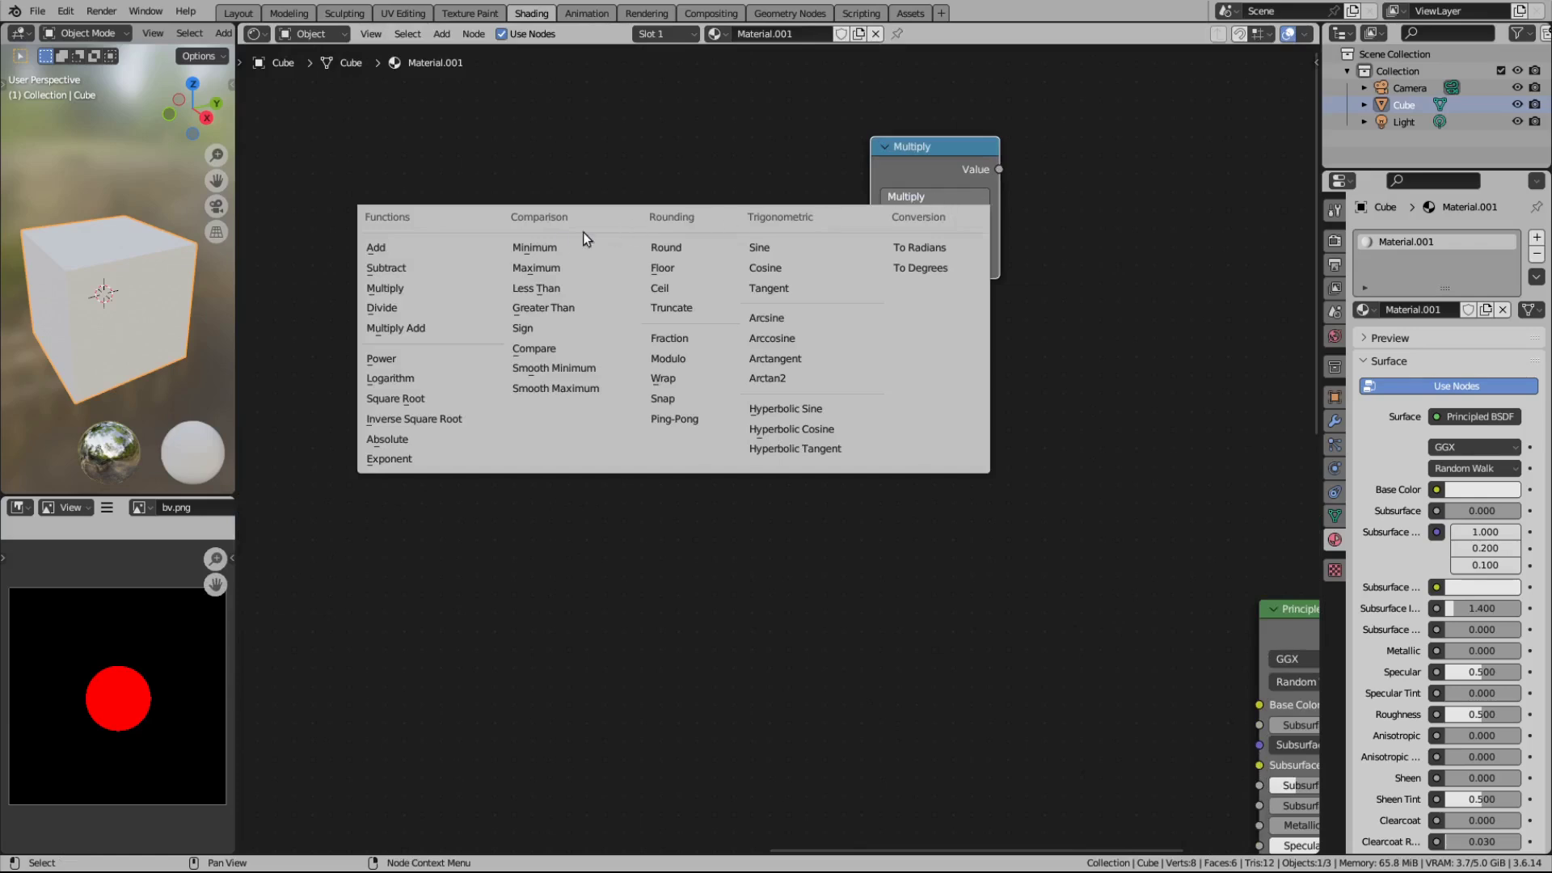
left_click(440, 265)
Step: Duplicate the Subtract node, place the copy beyond it and slightly lower, and set the copy's operation to Add
scroll(873, 338, "down", 3)
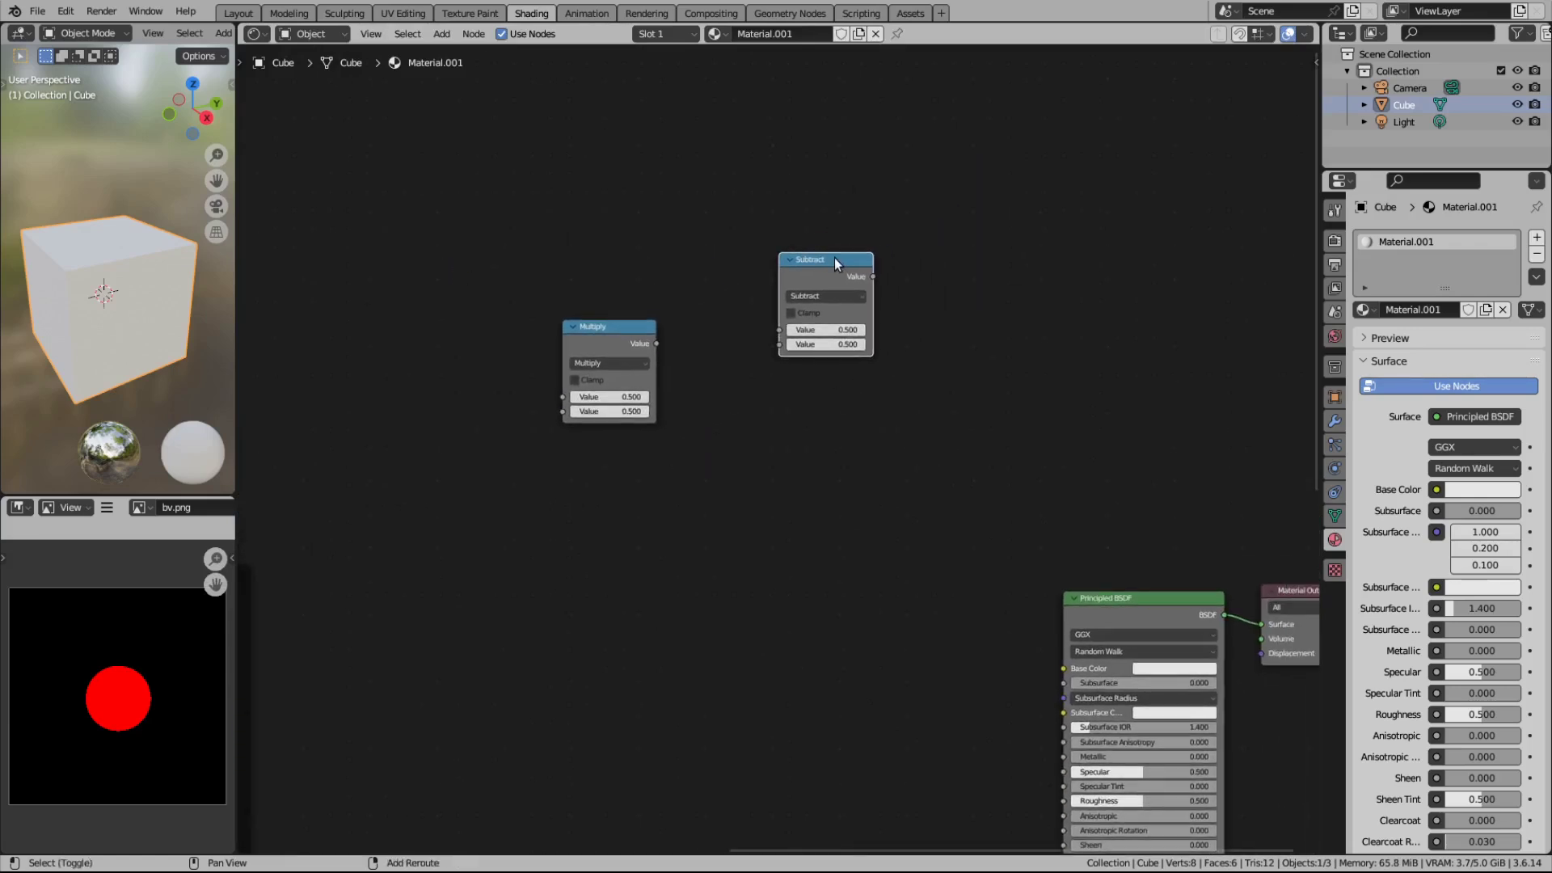
key("shift+d")
left_click(1035, 342)
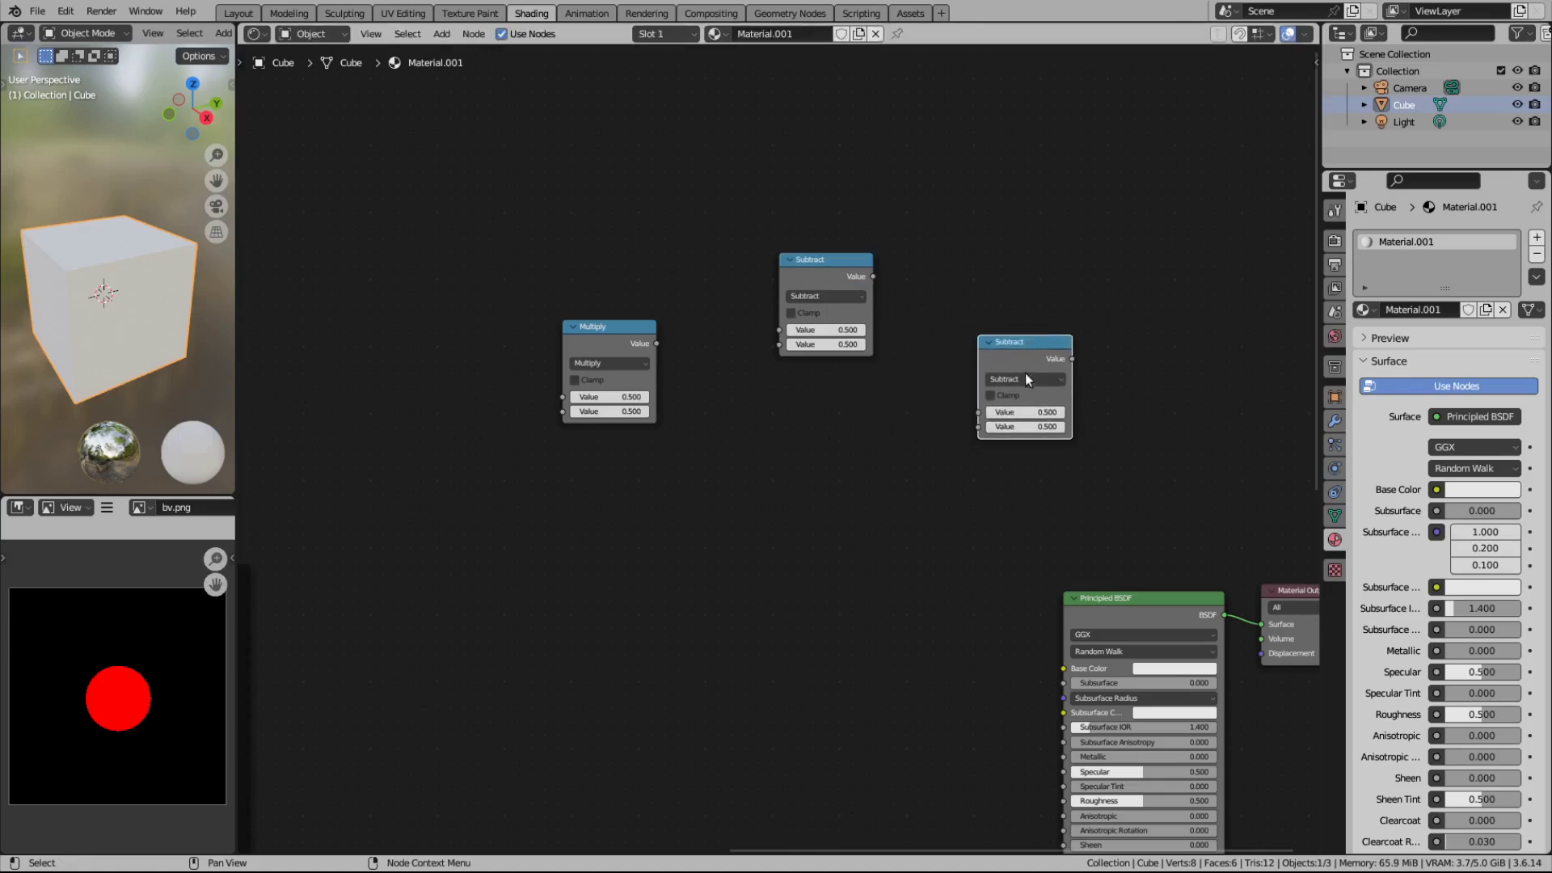
left_click(1023, 379)
left_click(1006, 407)
left_click(856, 450)
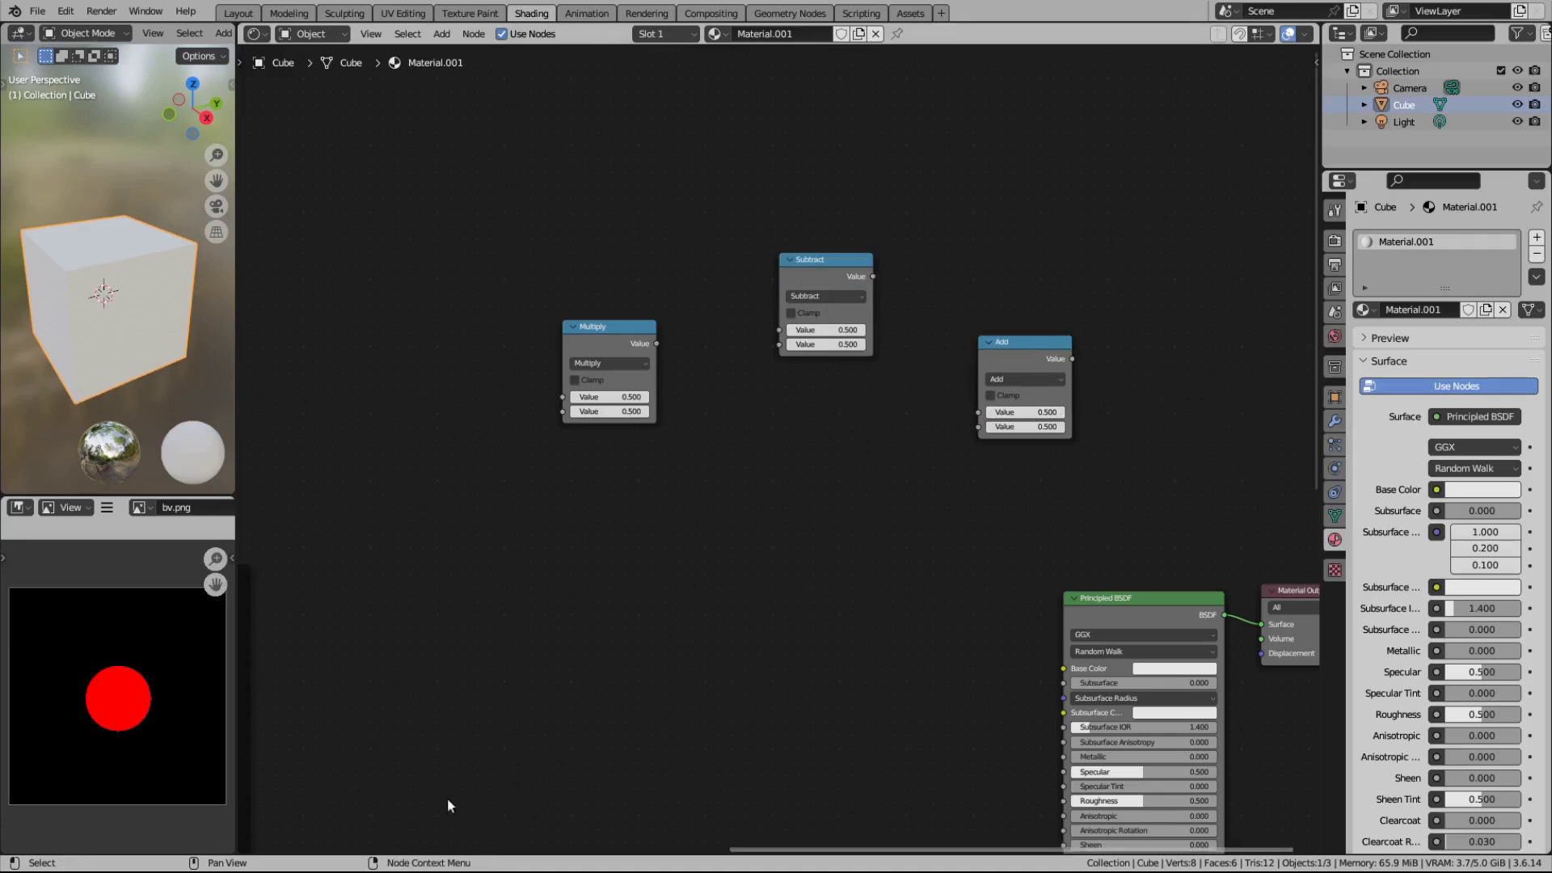
Step: Duplicate the unconnected Multiply node and place the copy directly below it
middle_click_drag(770, 555, 923, 518)
left_click(796, 317)
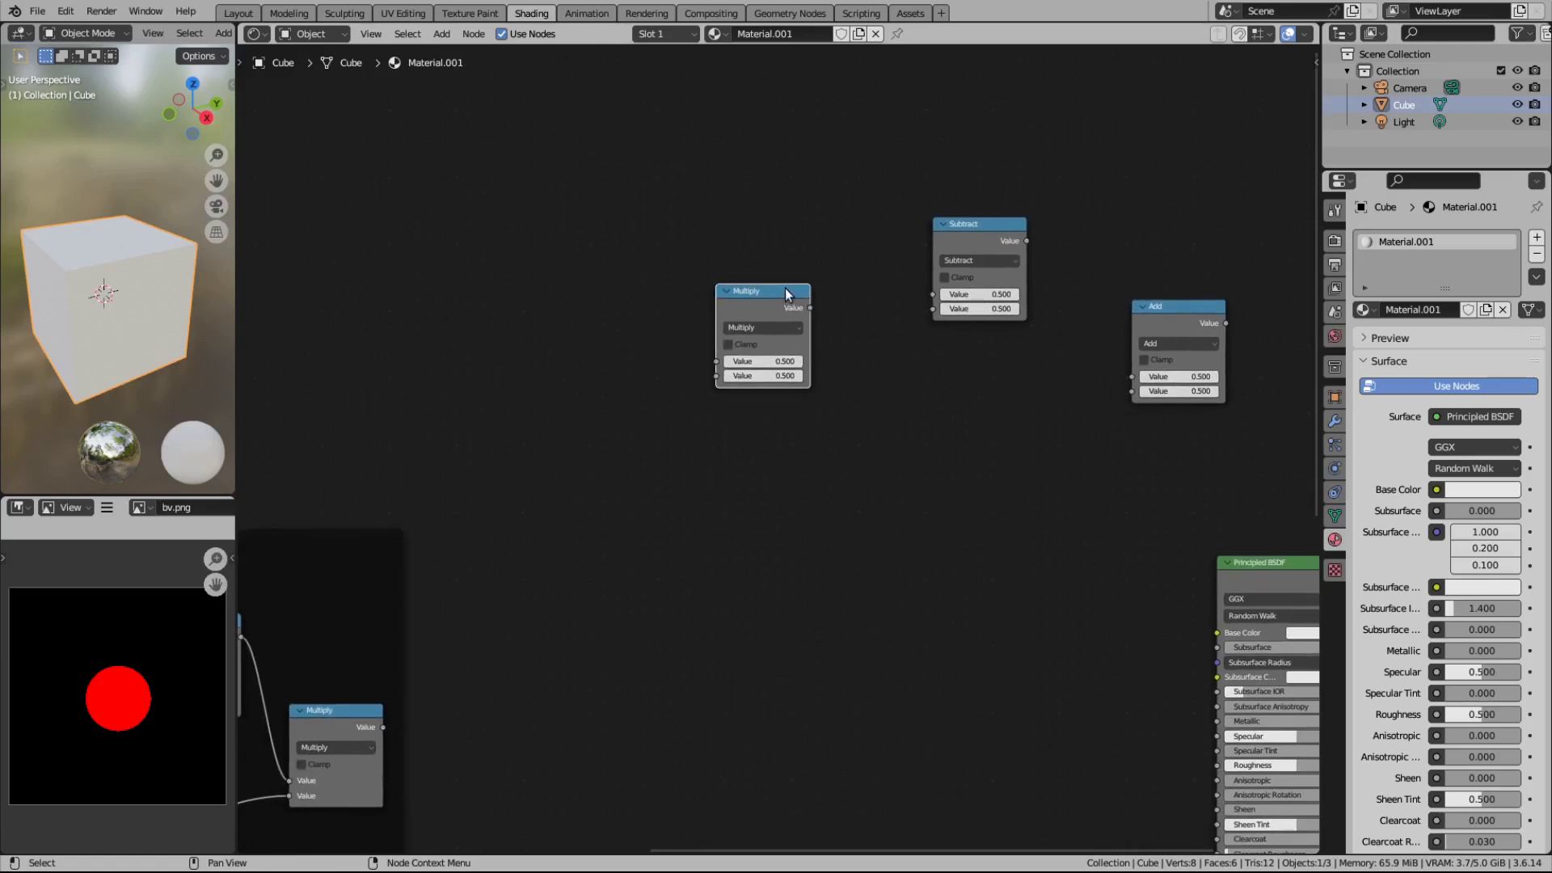
key("shift+d")
left_click(769, 425)
middle_click_drag(880, 435, 989, 410)
middle_click_drag(862, 420, 808, 415)
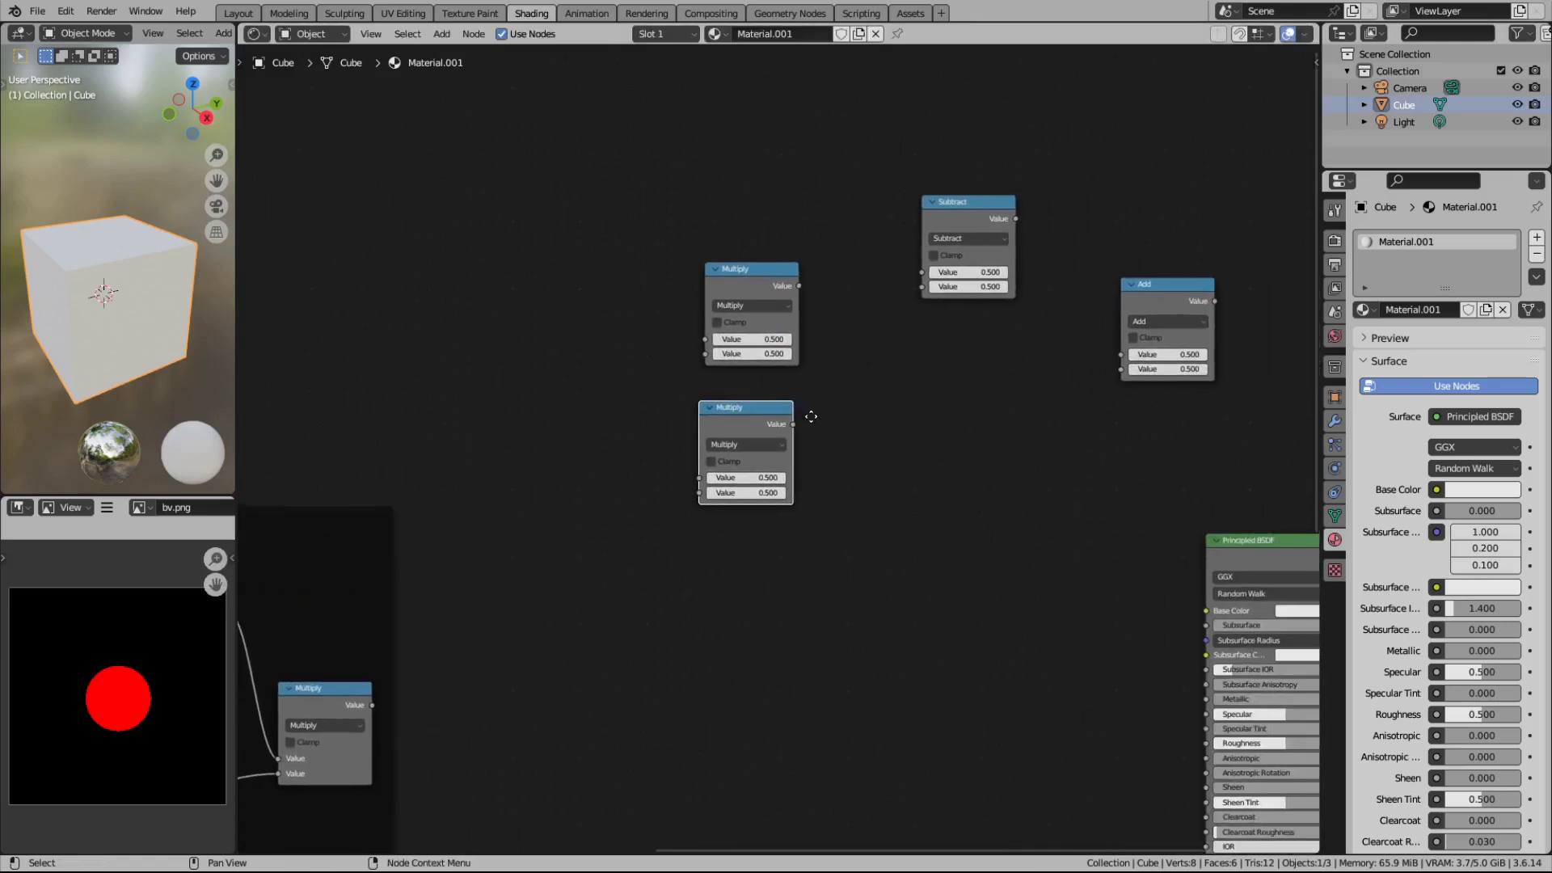
Step: Add a Reroute node in front of the two unconnected Multiply nodes and place a duplicate of it straight above
middle_click_drag(572, 380, 894, 363)
scroll(848, 363, "down", 1)
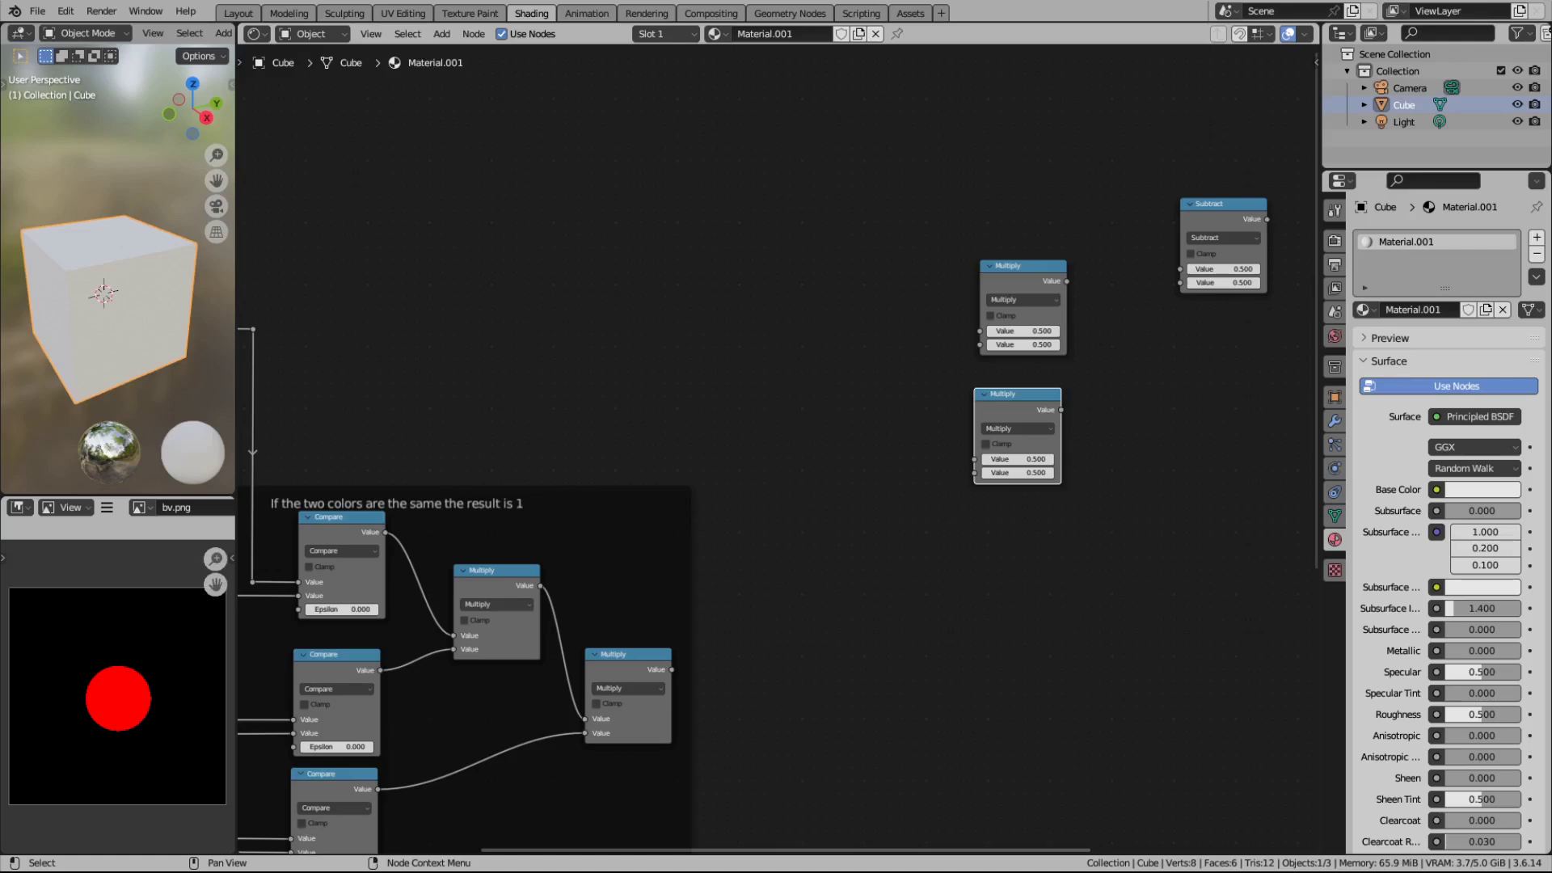
left_click(441, 34)
mouse_move(479, 214)
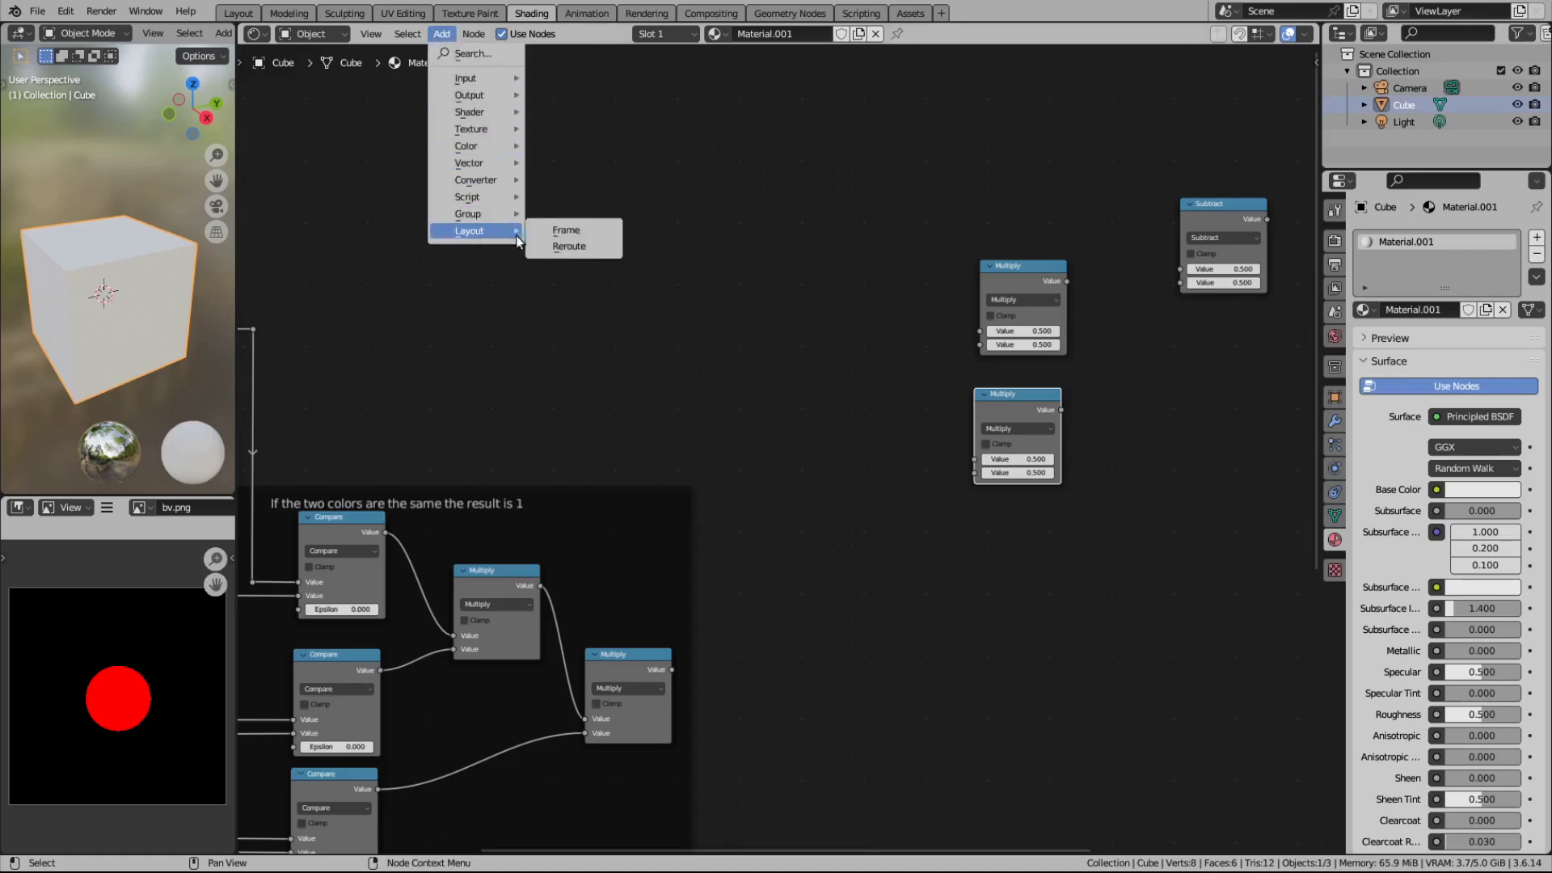
left_click(565, 244)
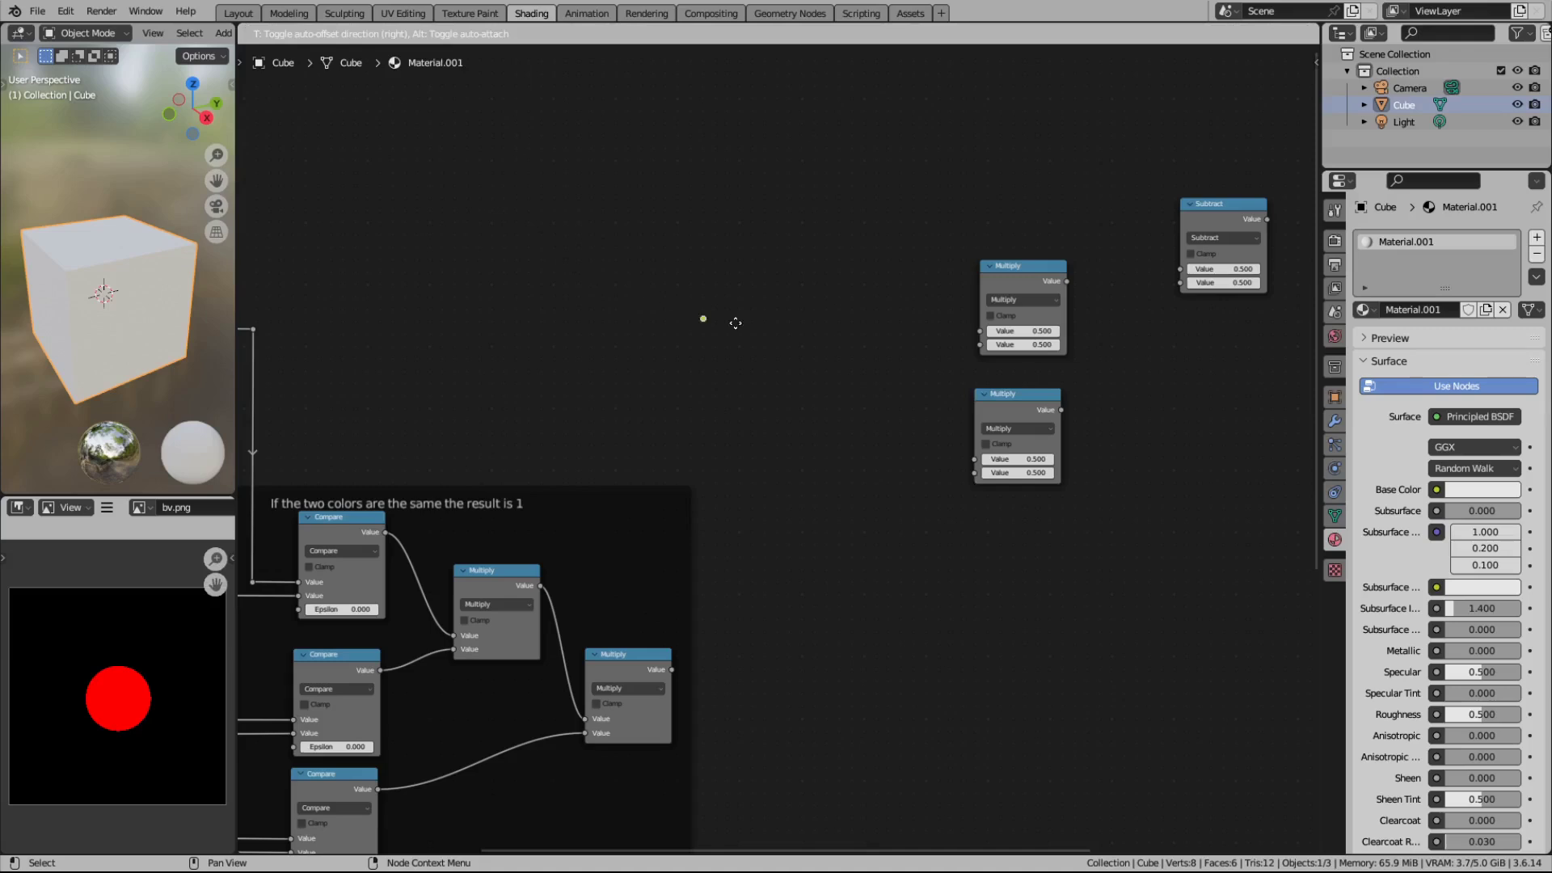
left_click(880, 332)
middle_click_drag(689, 399, 736, 385)
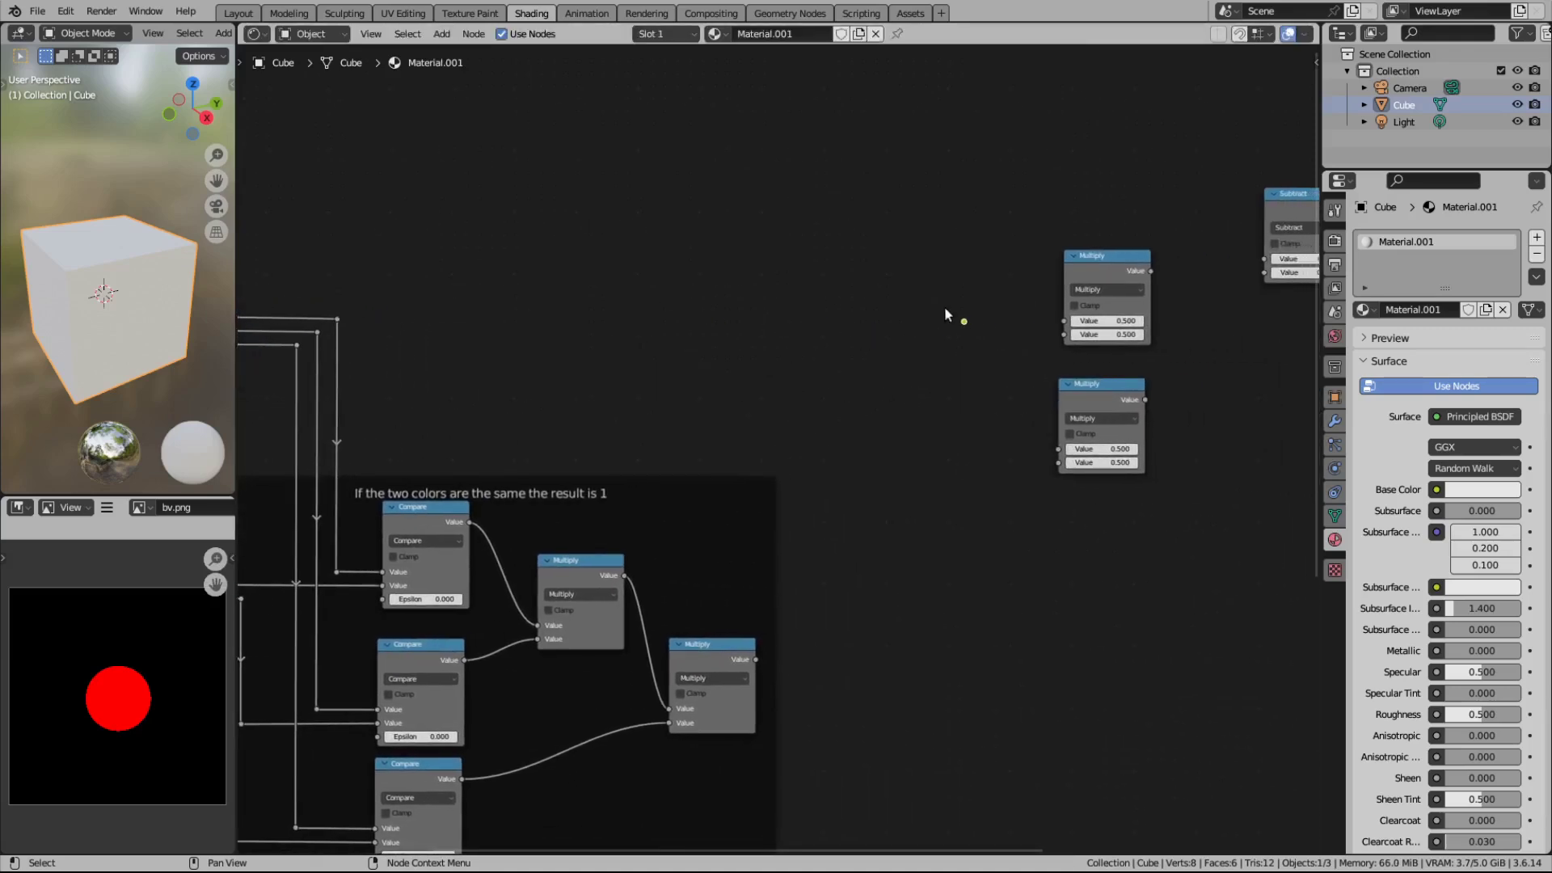
left_click(964, 196)
Step: Move the Subtract node farther up, well above the unconnected Multiply nodes
middle_click_drag(1189, 263, 900, 225)
left_click_drag(1025, 163, 1021, 93)
middle_click_drag(504, 314, 742, 335)
middle_click_drag(378, 304, 621, 346)
scroll(641, 318, "up", 1)
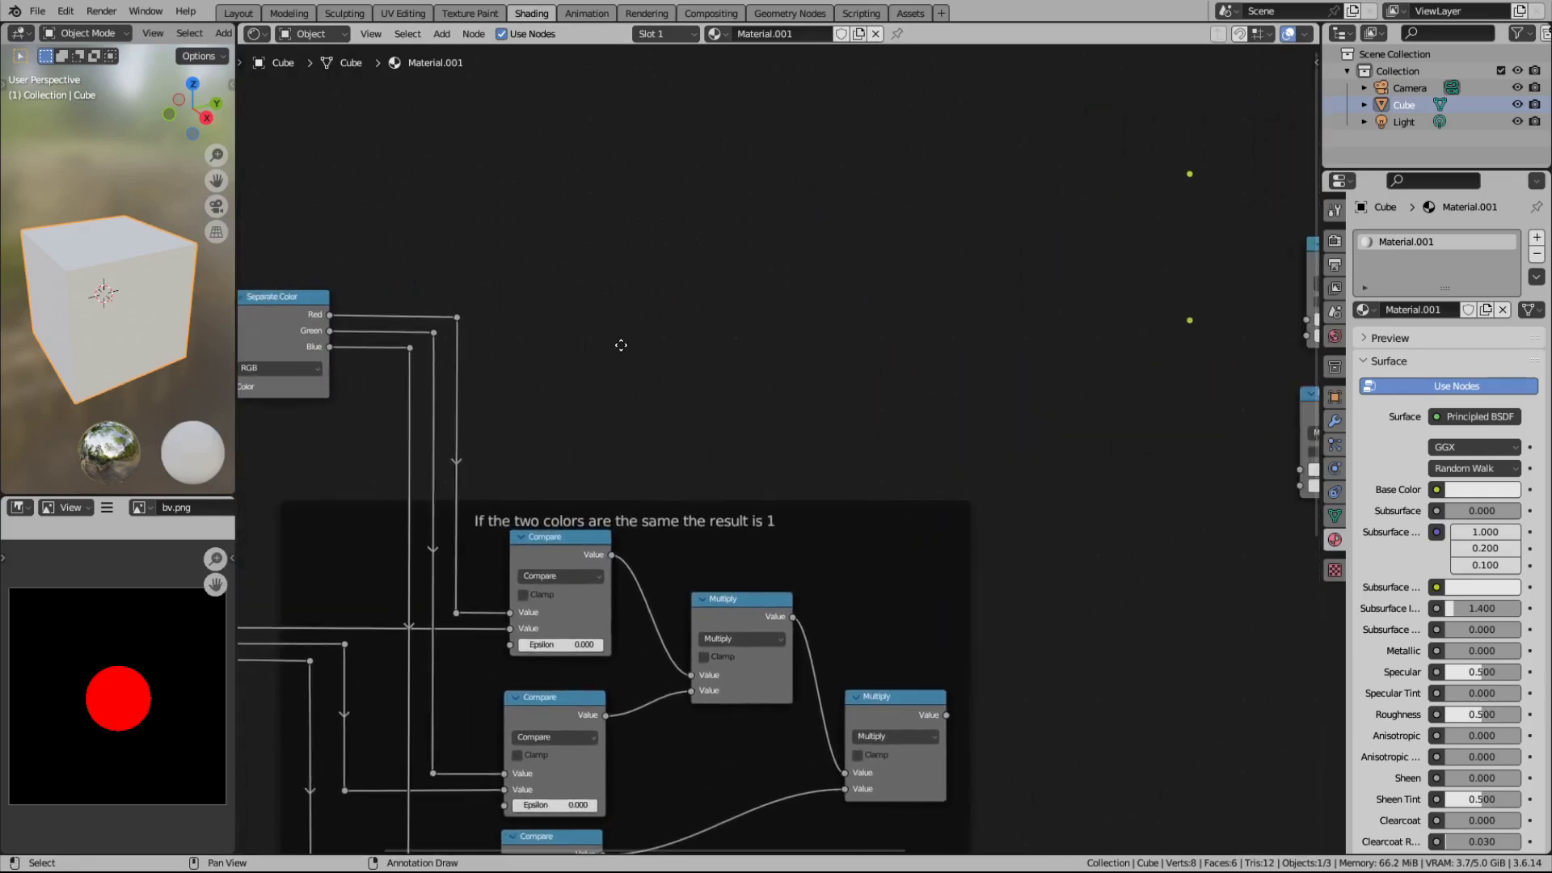
Step: Route the upper Separate Color's Red output through the lower Reroute into the first Value input of the upper unconnected Multiply node
left_click_drag(458, 317, 1193, 320)
middle_click_drag(1139, 399, 734, 386)
left_click_drag(759, 298, 880, 298)
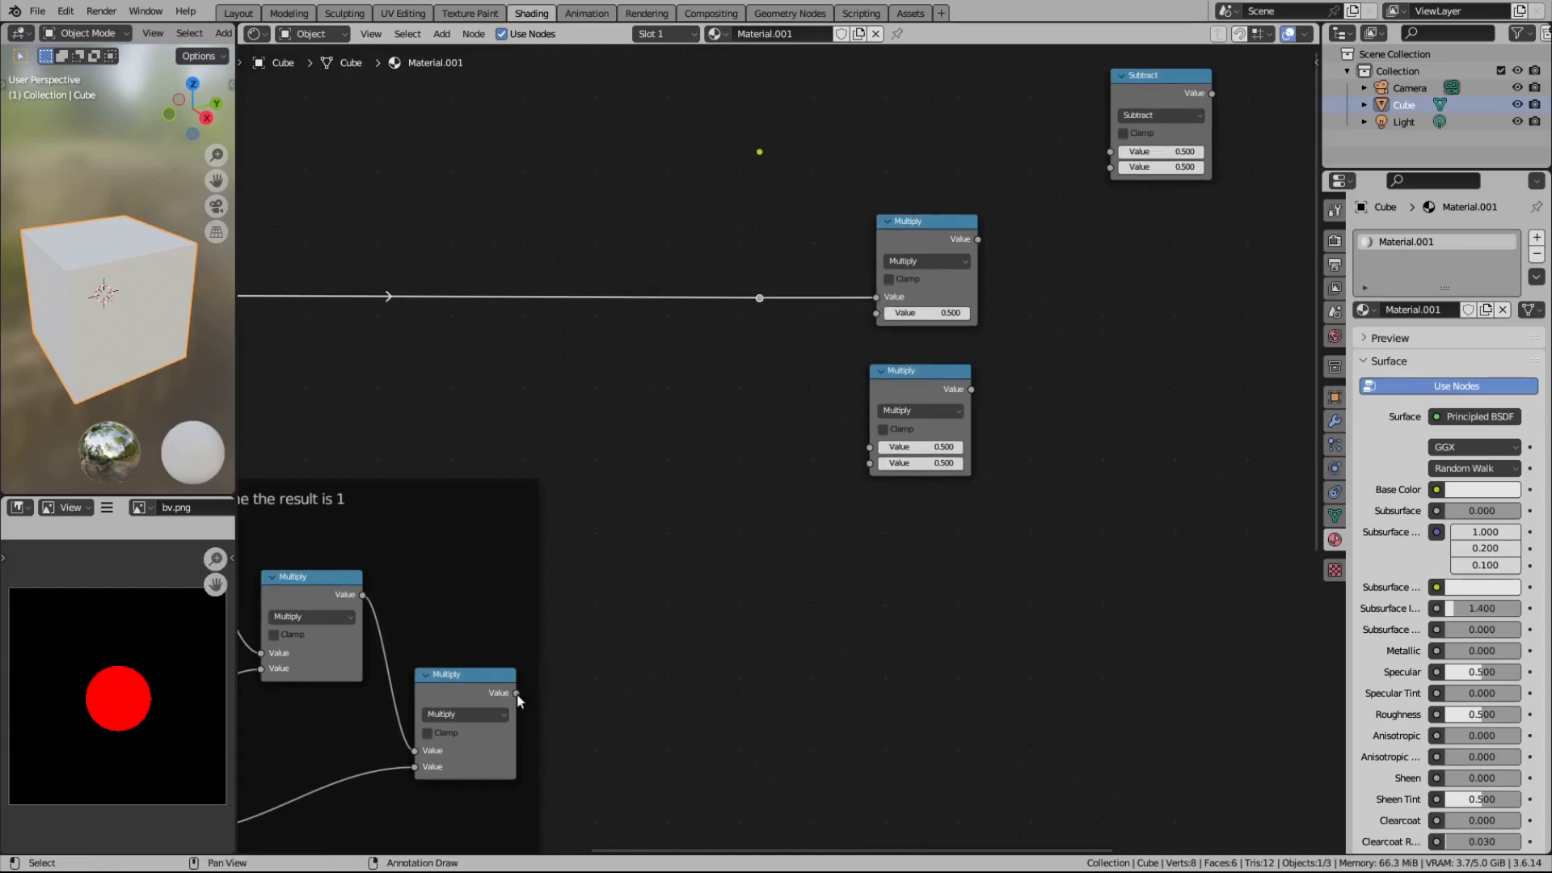
Step: Duplicate the unconnected Reroute twice, placing one copy just below the Red channel line and another beside the mask's final Multiply output
left_click(760, 102)
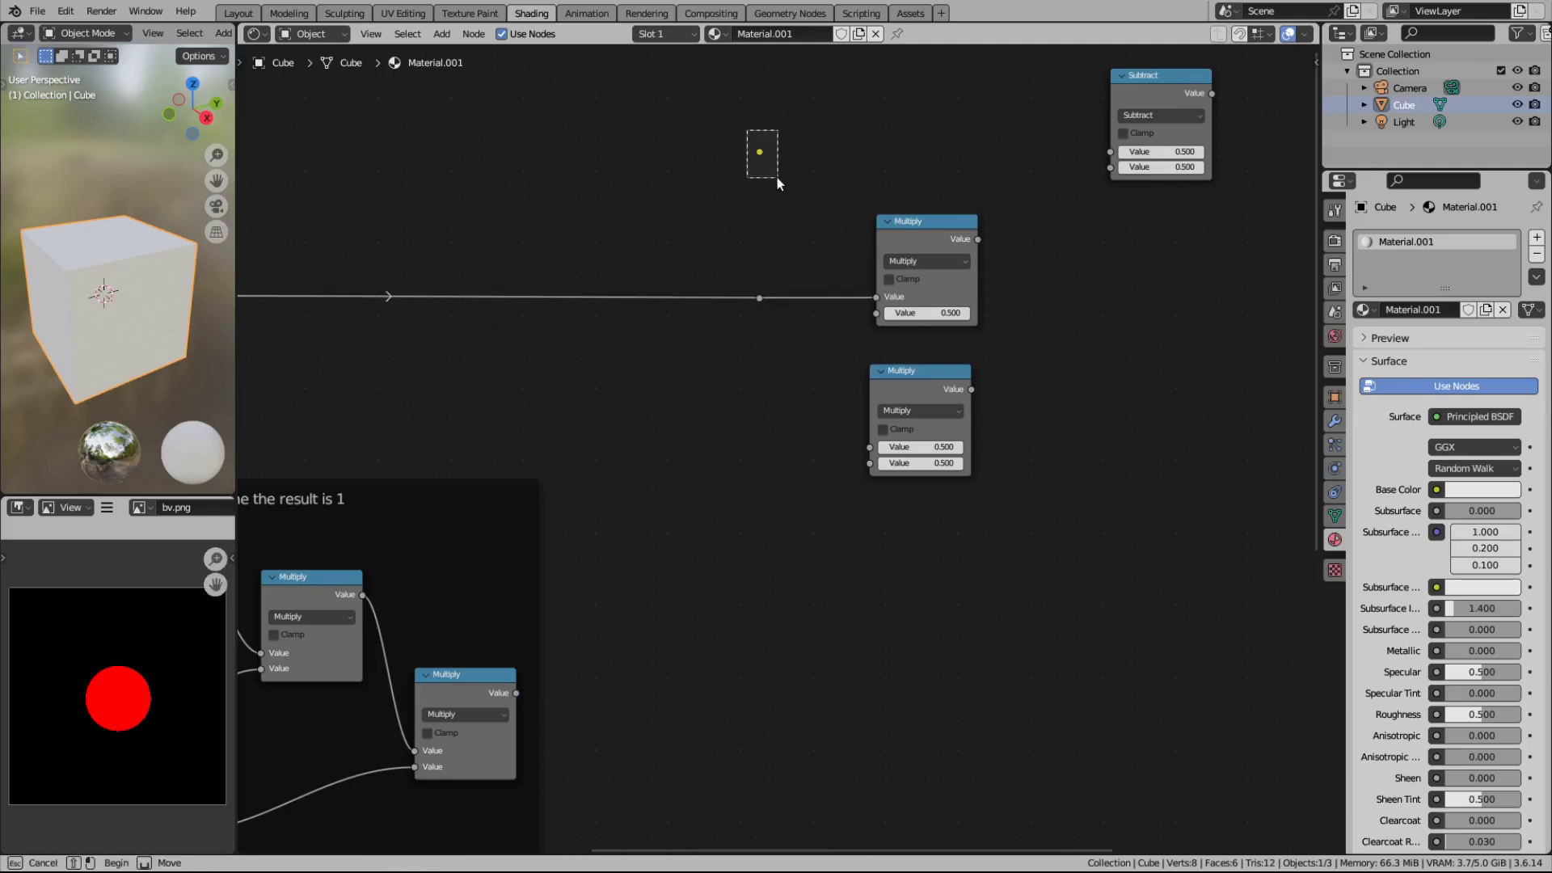
key("shift+d")
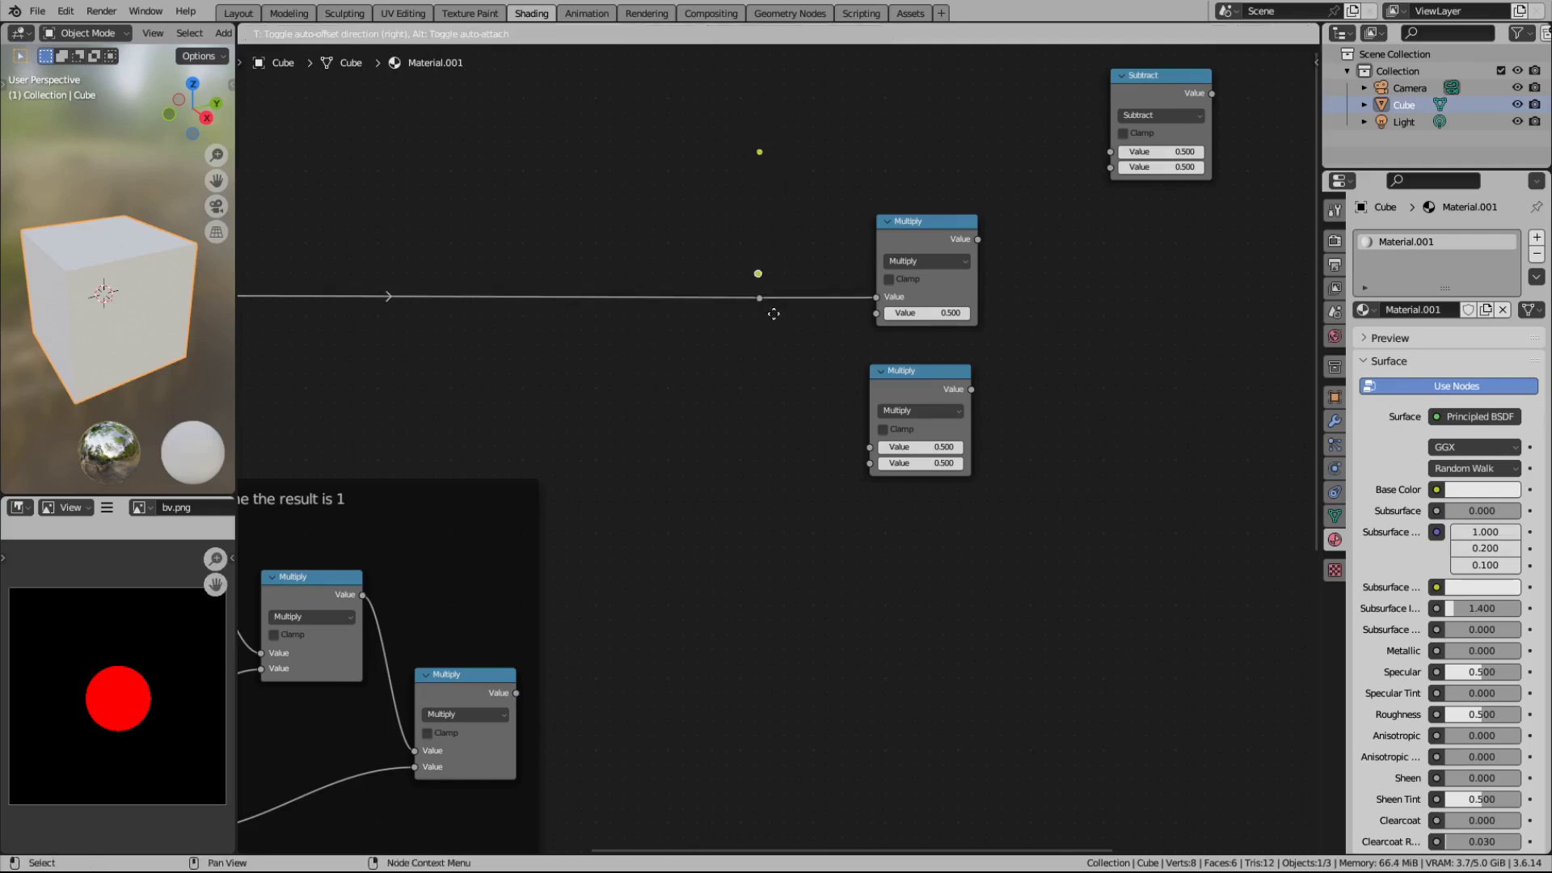
left_click(668, 340)
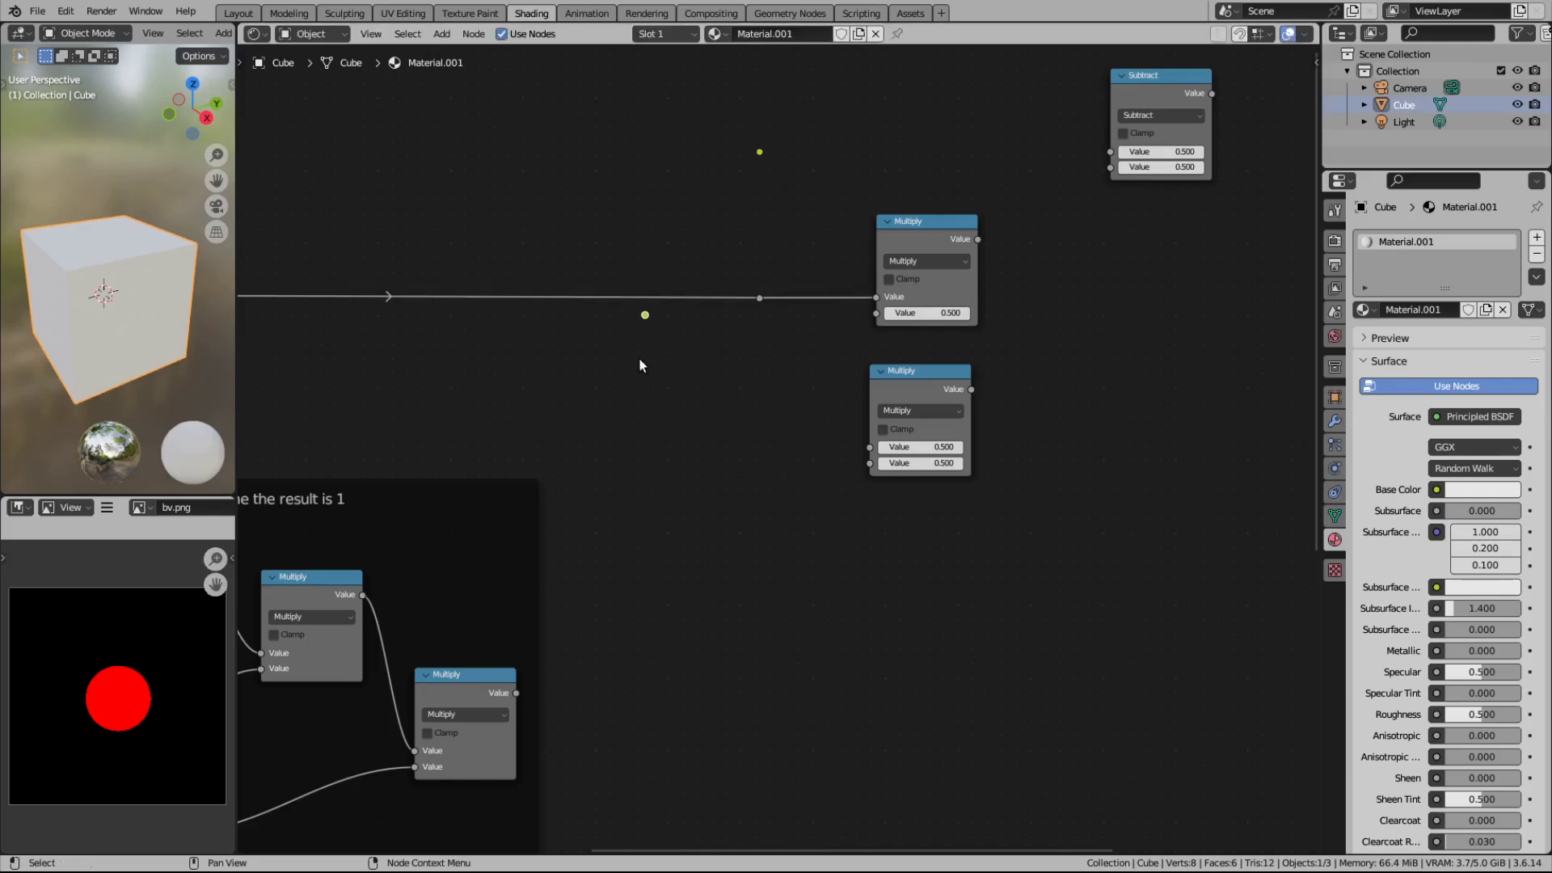
key("shift+d")
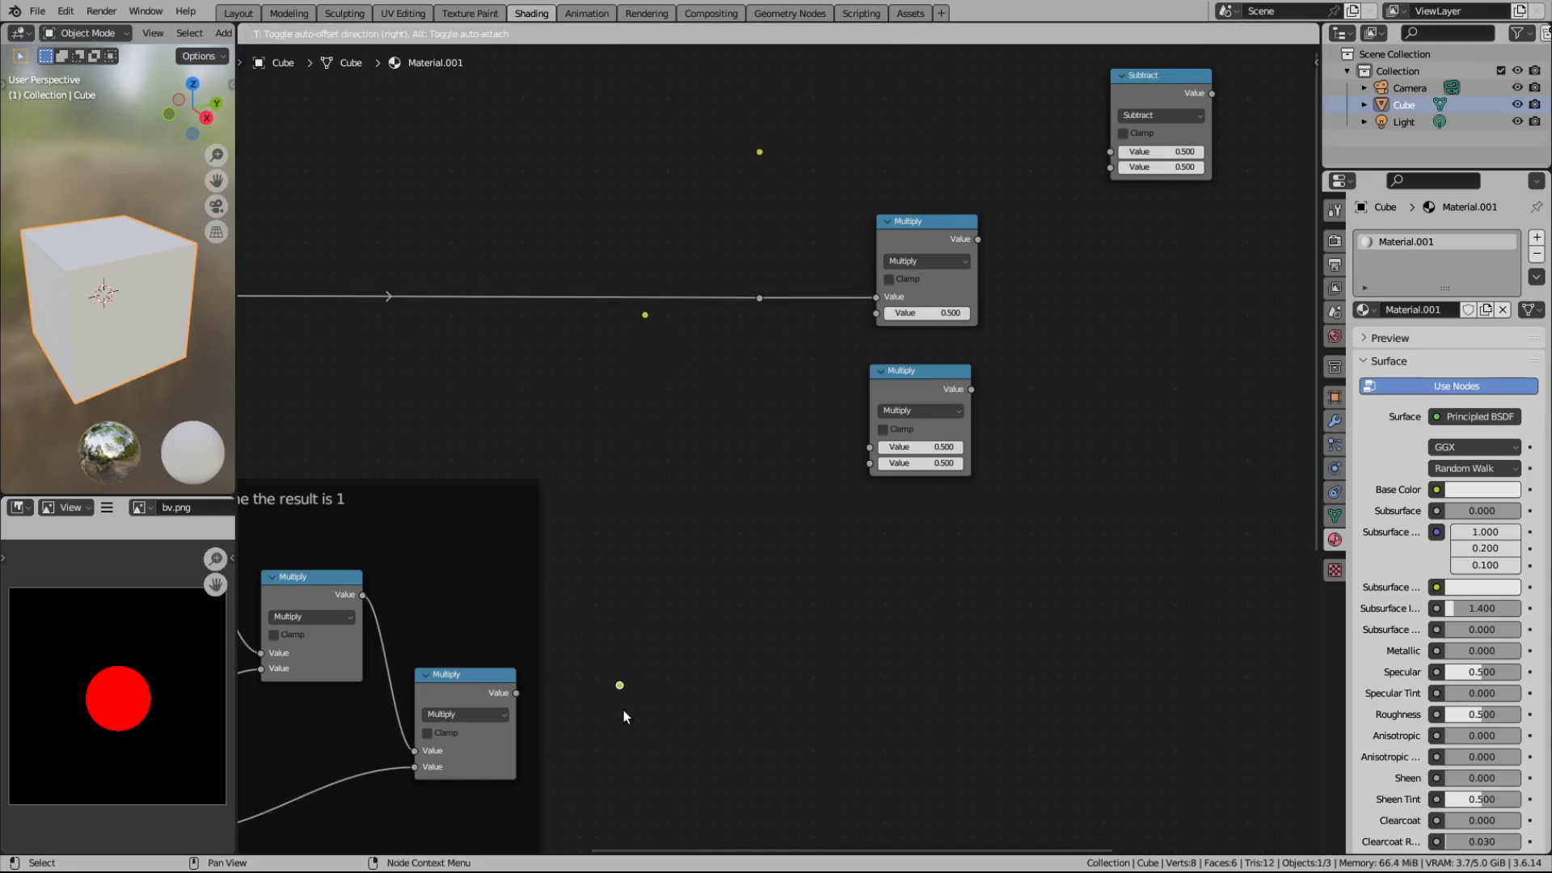
left_click(618, 716)
Step: Link the mask's final Multiply output to the Reroute beside it and align that Reroute level with the output
left_click_drag(516, 696, 619, 686)
left_click(619, 685)
key("g")
left_click(644, 647)
Step: Link the mask's Reroute to the one straight above, align them vertically, and connect to the upper output Multiply's second Value input
left_click_drag(619, 693, 656, 320)
key("g")
key("g")
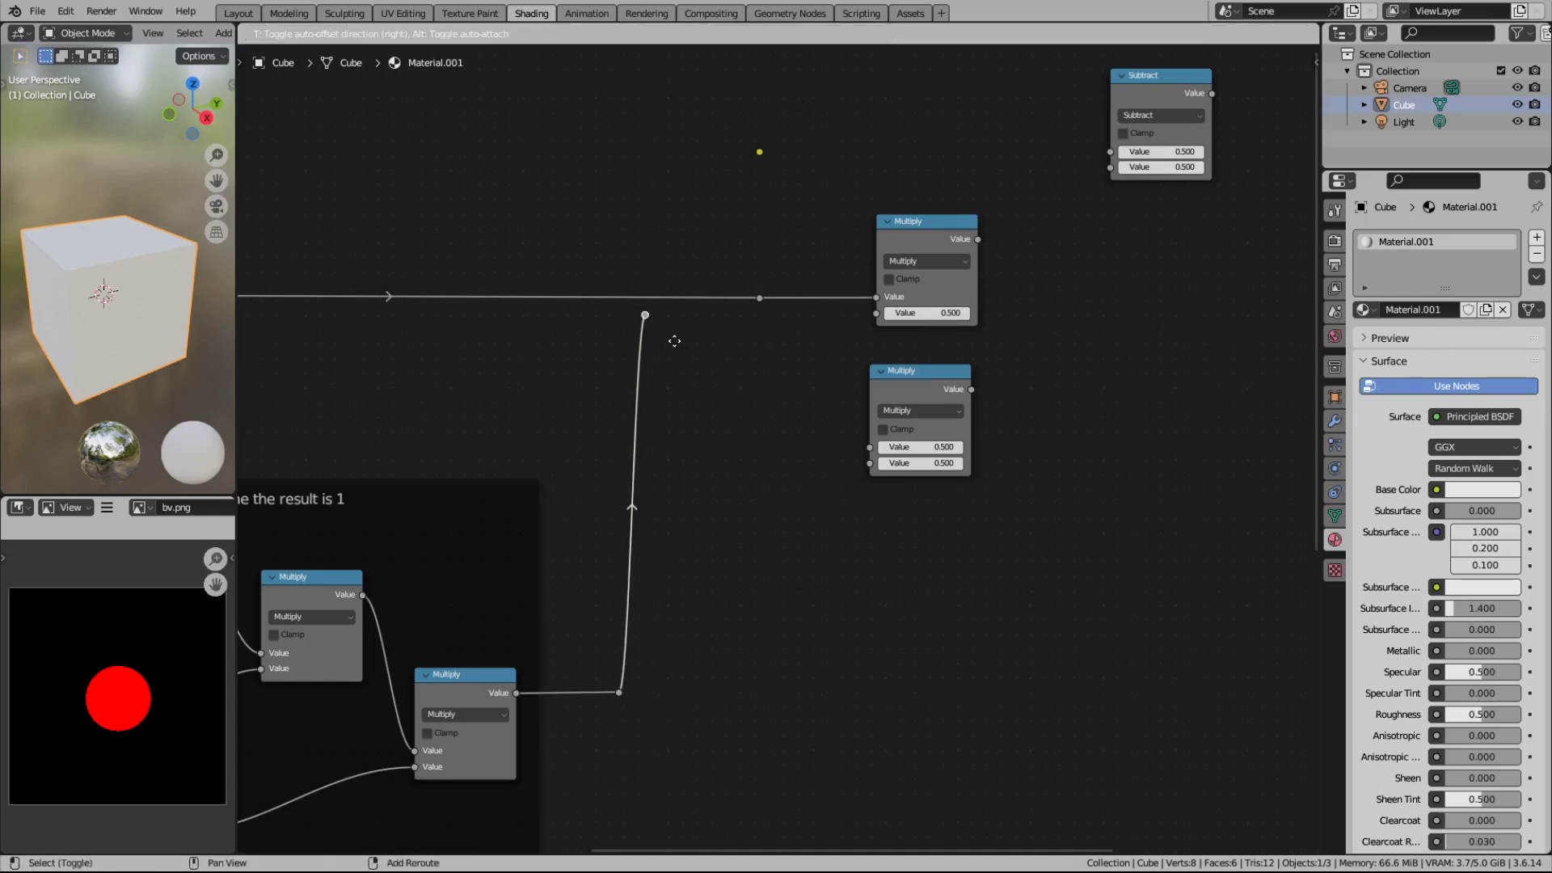
left_click(445, 349)
left_click(750, 349)
left_click_drag(622, 315, 876, 313)
Step: Feed Subtract with the rerouted Red channel first and the upper Multiply result second, and link its output to Add's first Value input
scroll(656, 403, "down", 3)
middle_click_drag(657, 402, 552, 429)
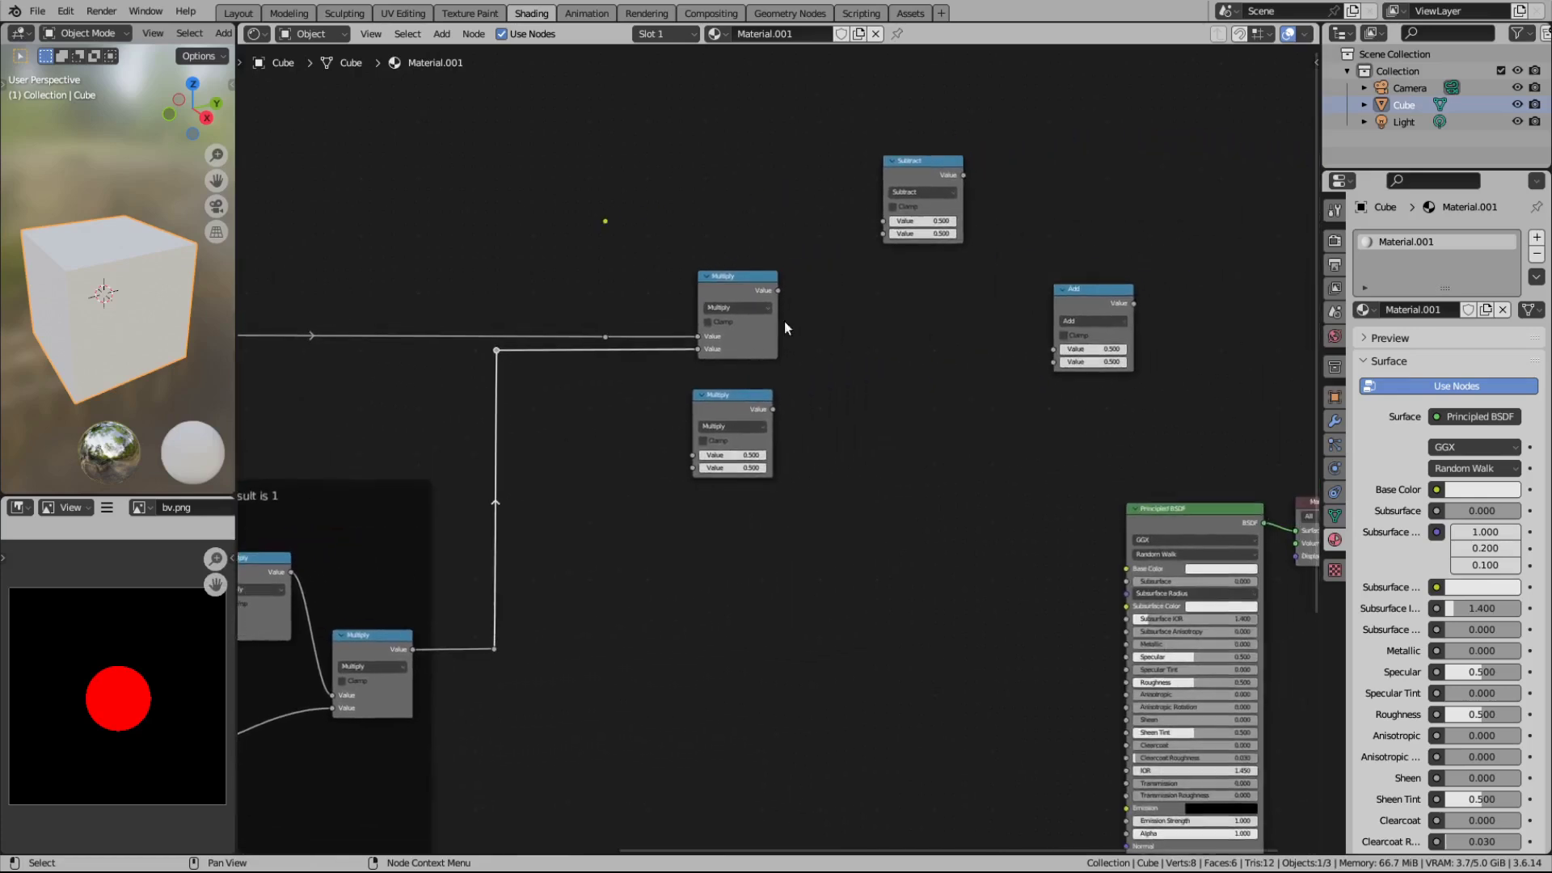
scroll(796, 314, "up", 1)
middle_click_drag(808, 300, 707, 361)
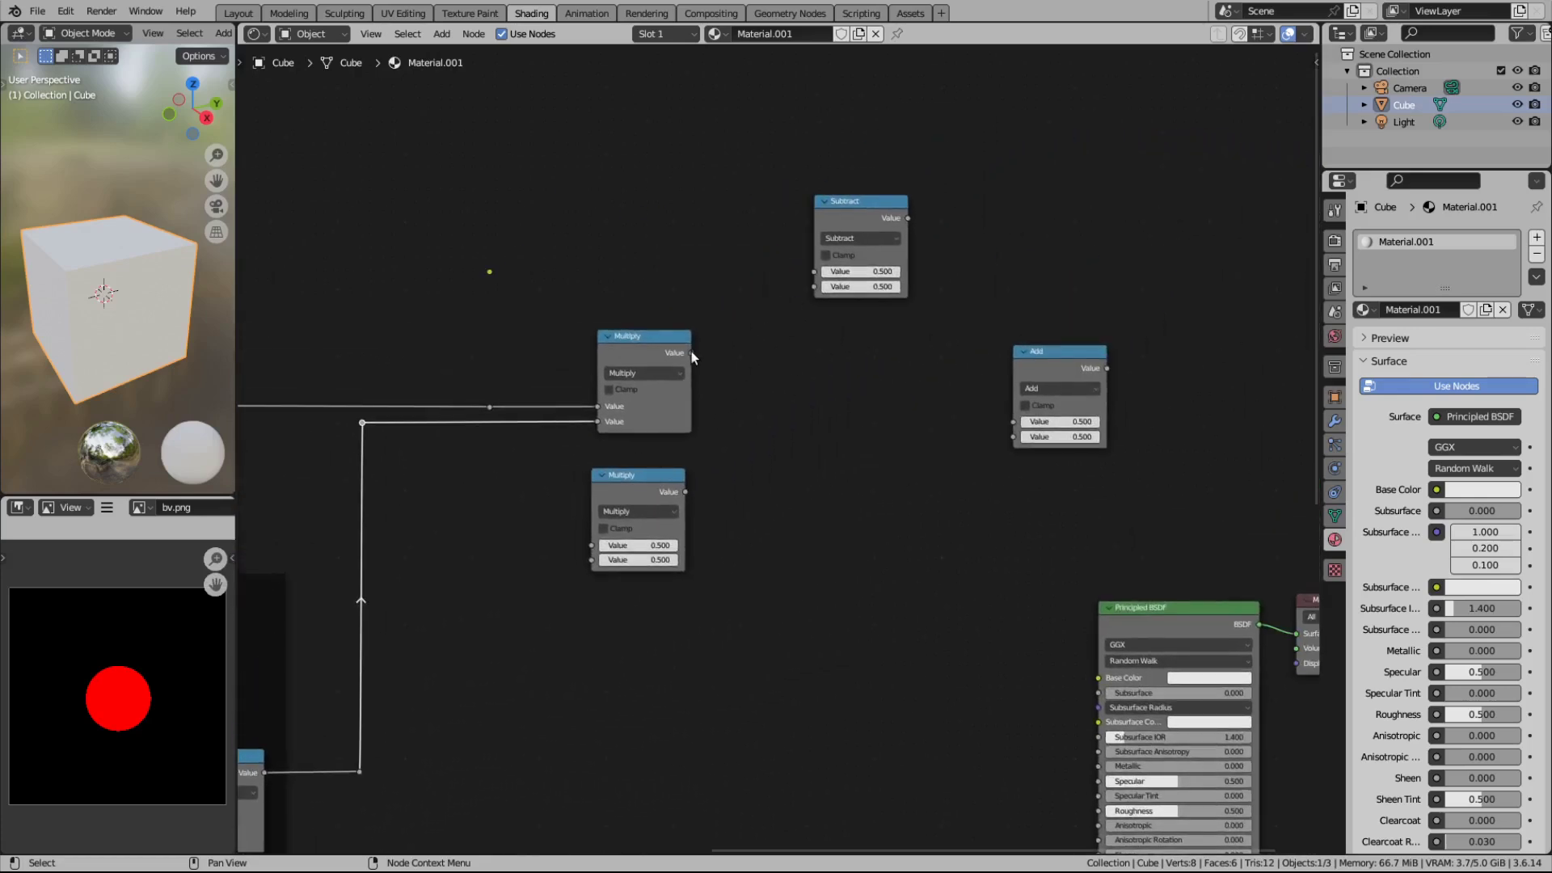
left_click_drag(692, 353, 814, 288)
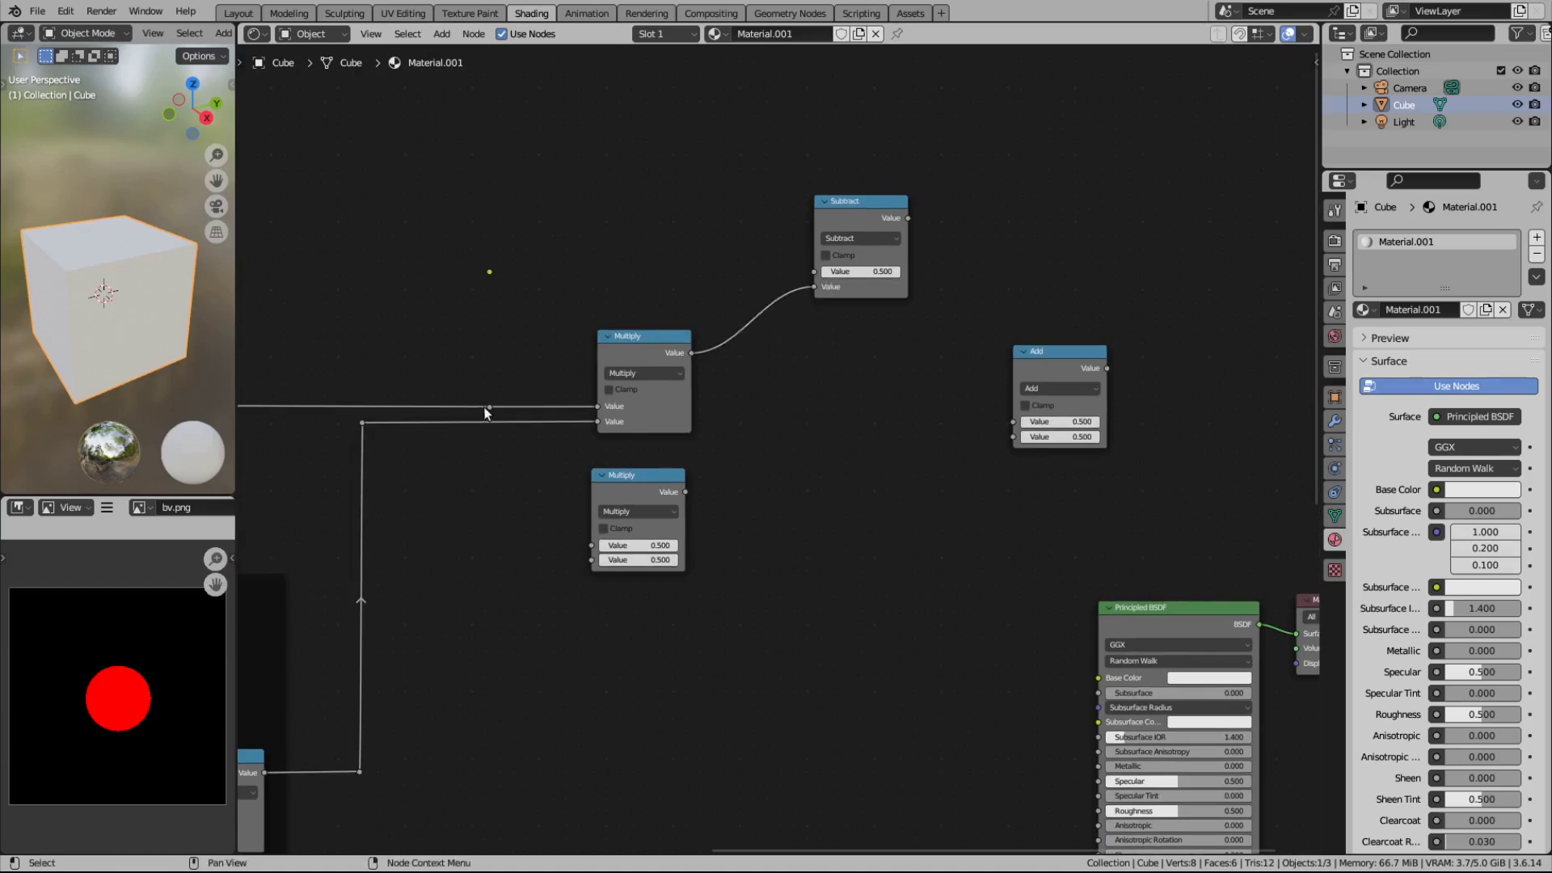
left_click_drag(488, 406, 816, 268)
left_click_drag(906, 219, 1004, 423)
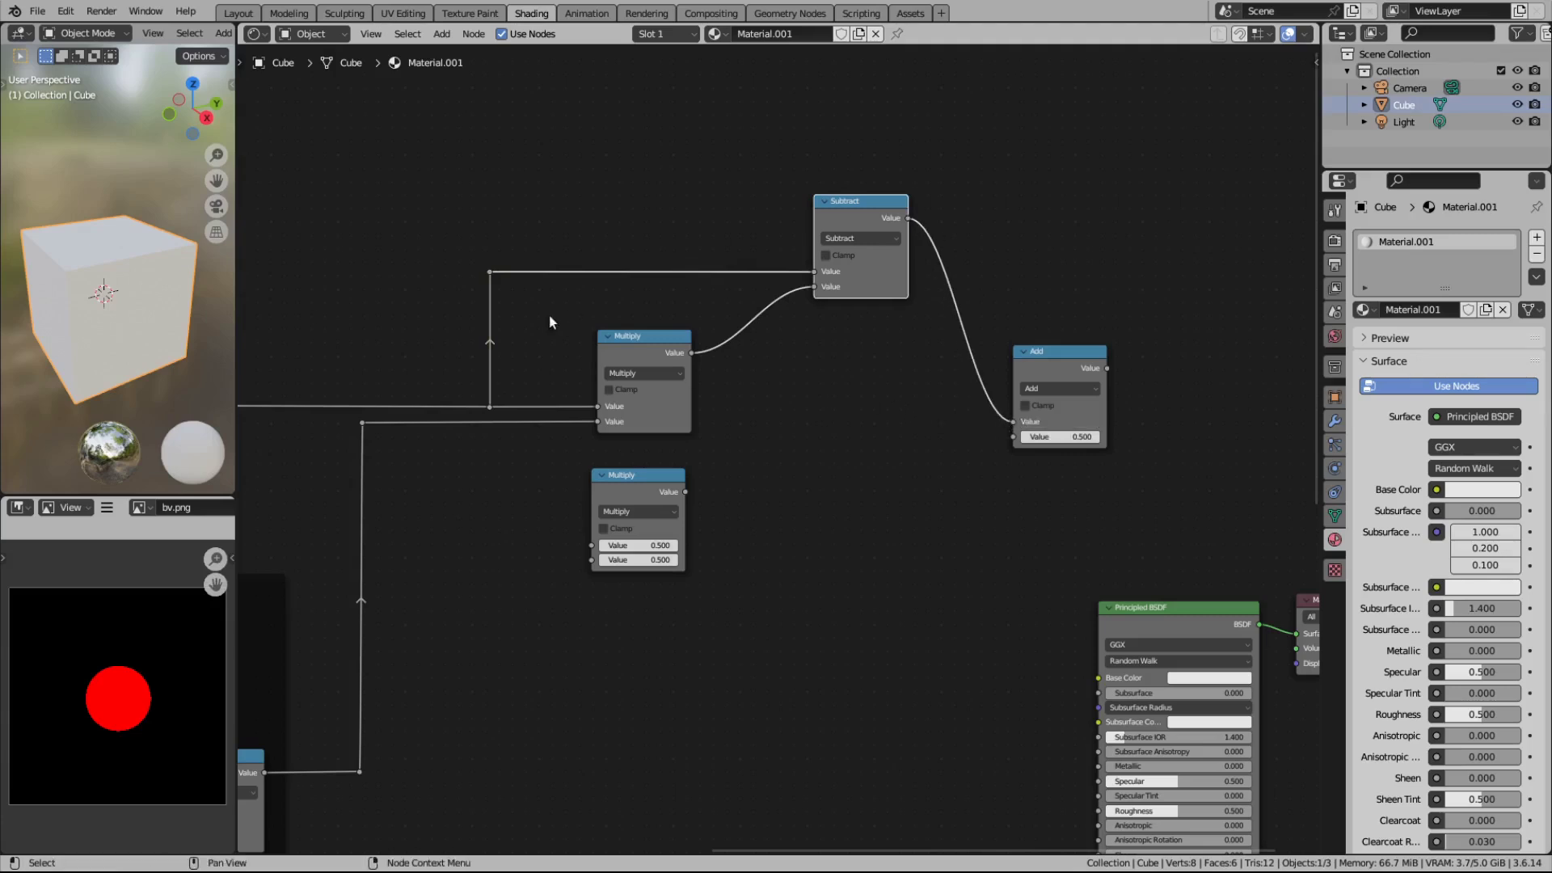
Step: Insert a duplicated Reroute into the link between Subtract and Add, and align it level with the Subtract output
left_click_drag(478, 257, 500, 282)
key("shift+d")
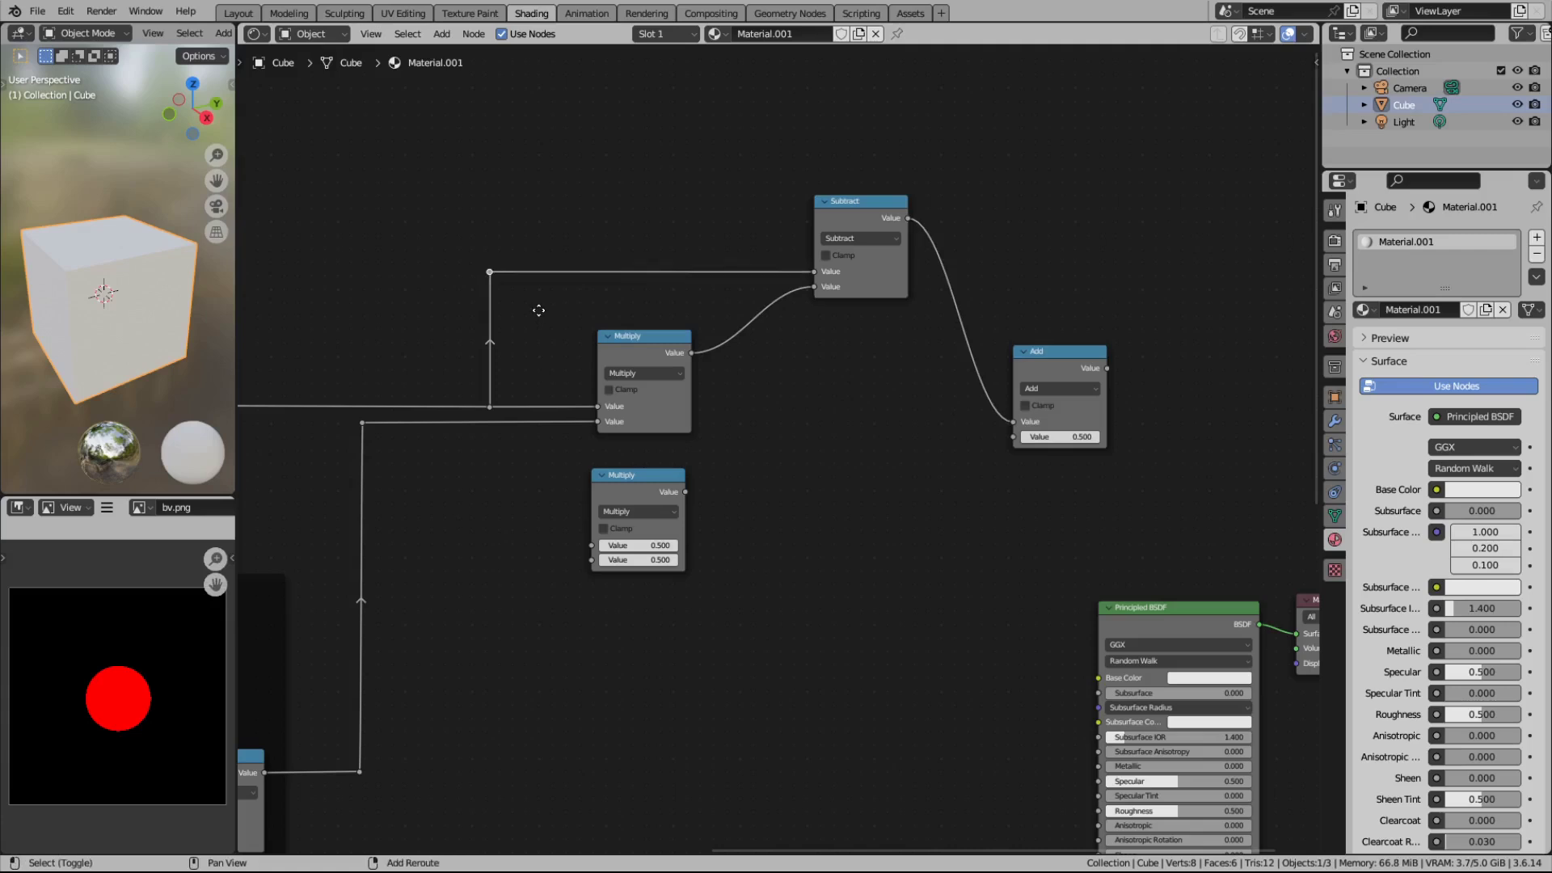
left_click(988, 317)
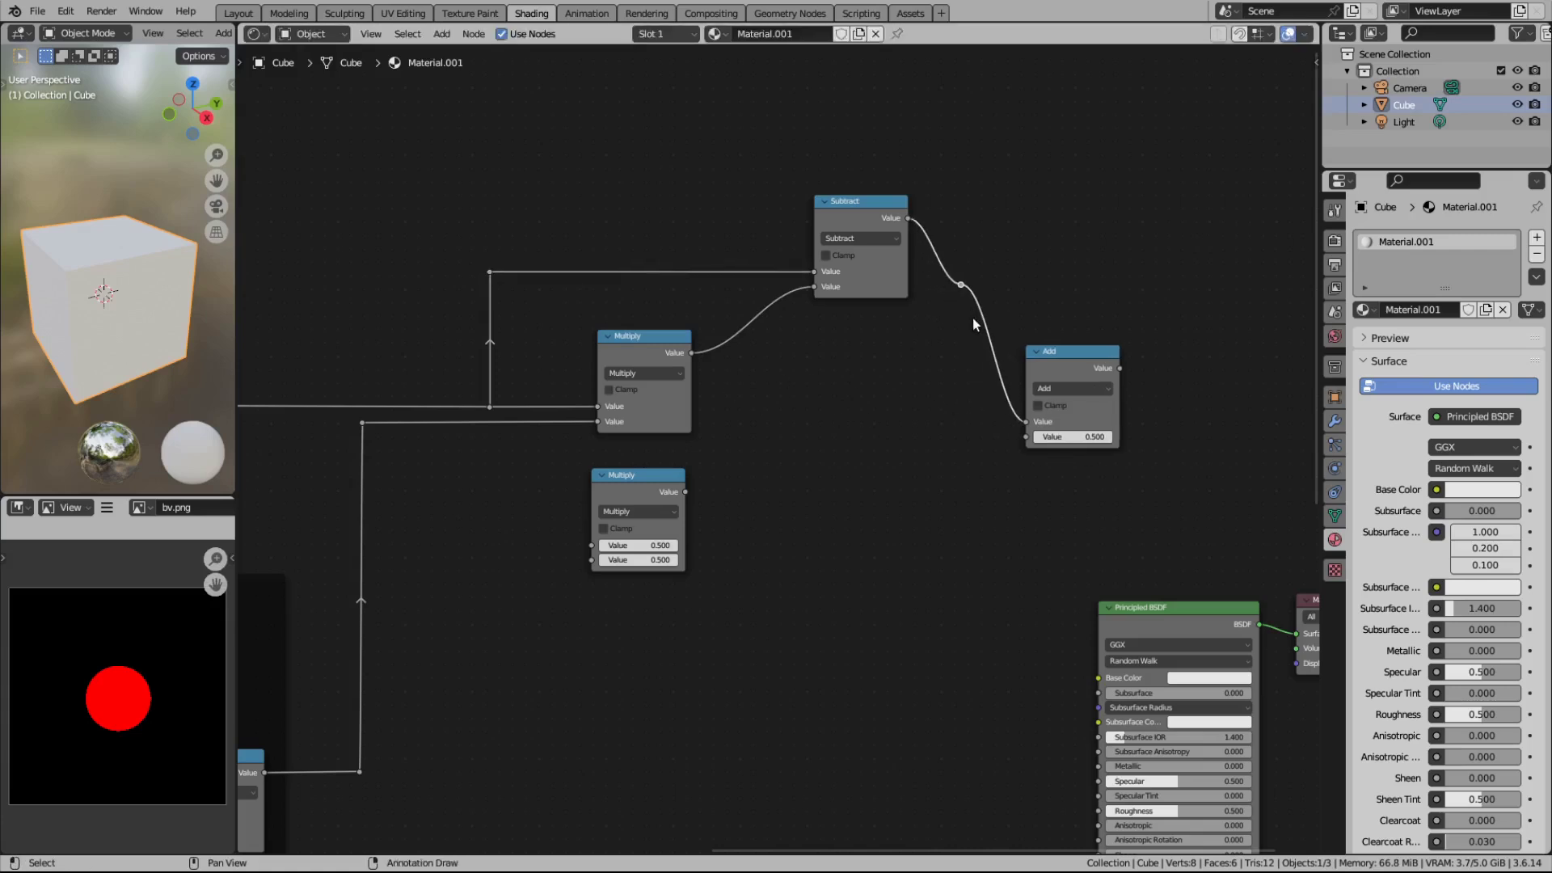
key("g")
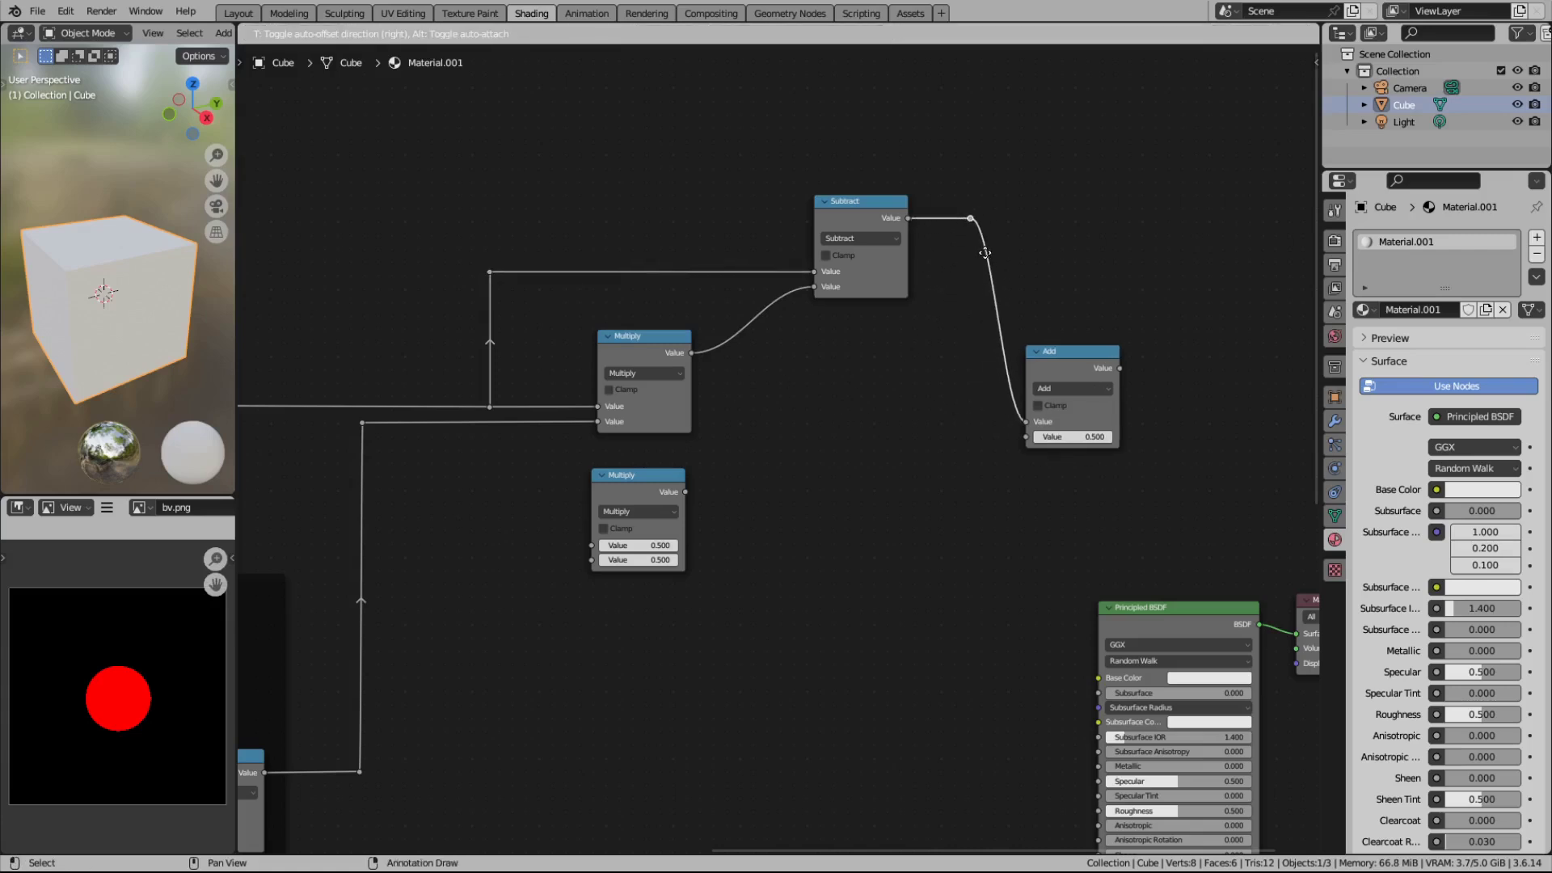
left_click(982, 250)
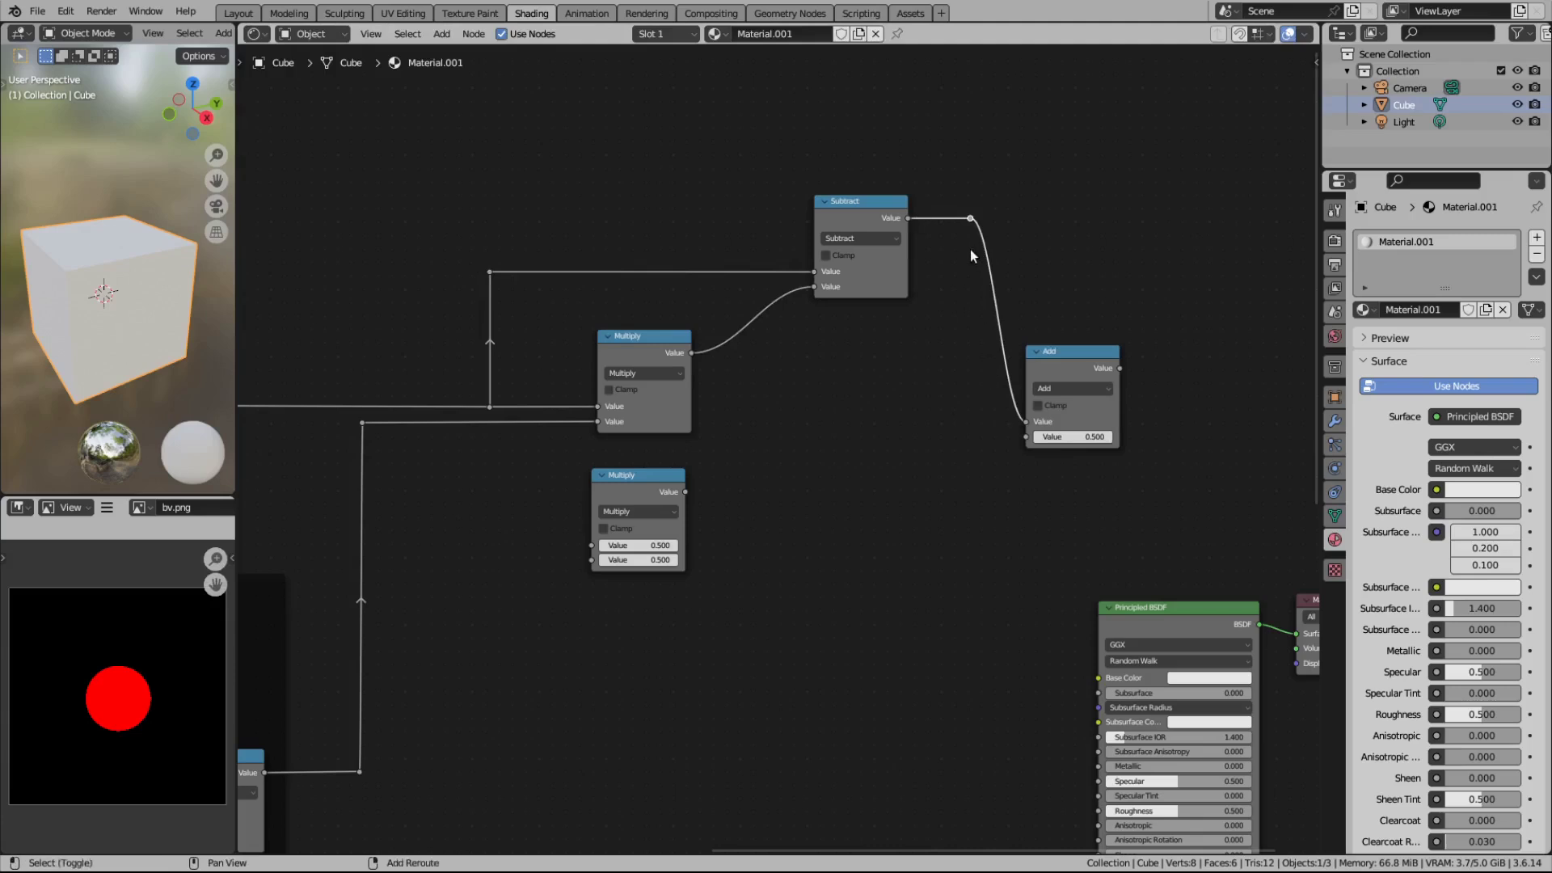
Step: Insert a second Reroute directly below the first to square the link into Add, and move the Add node back closer
key("shift+d")
left_click(1003, 385)
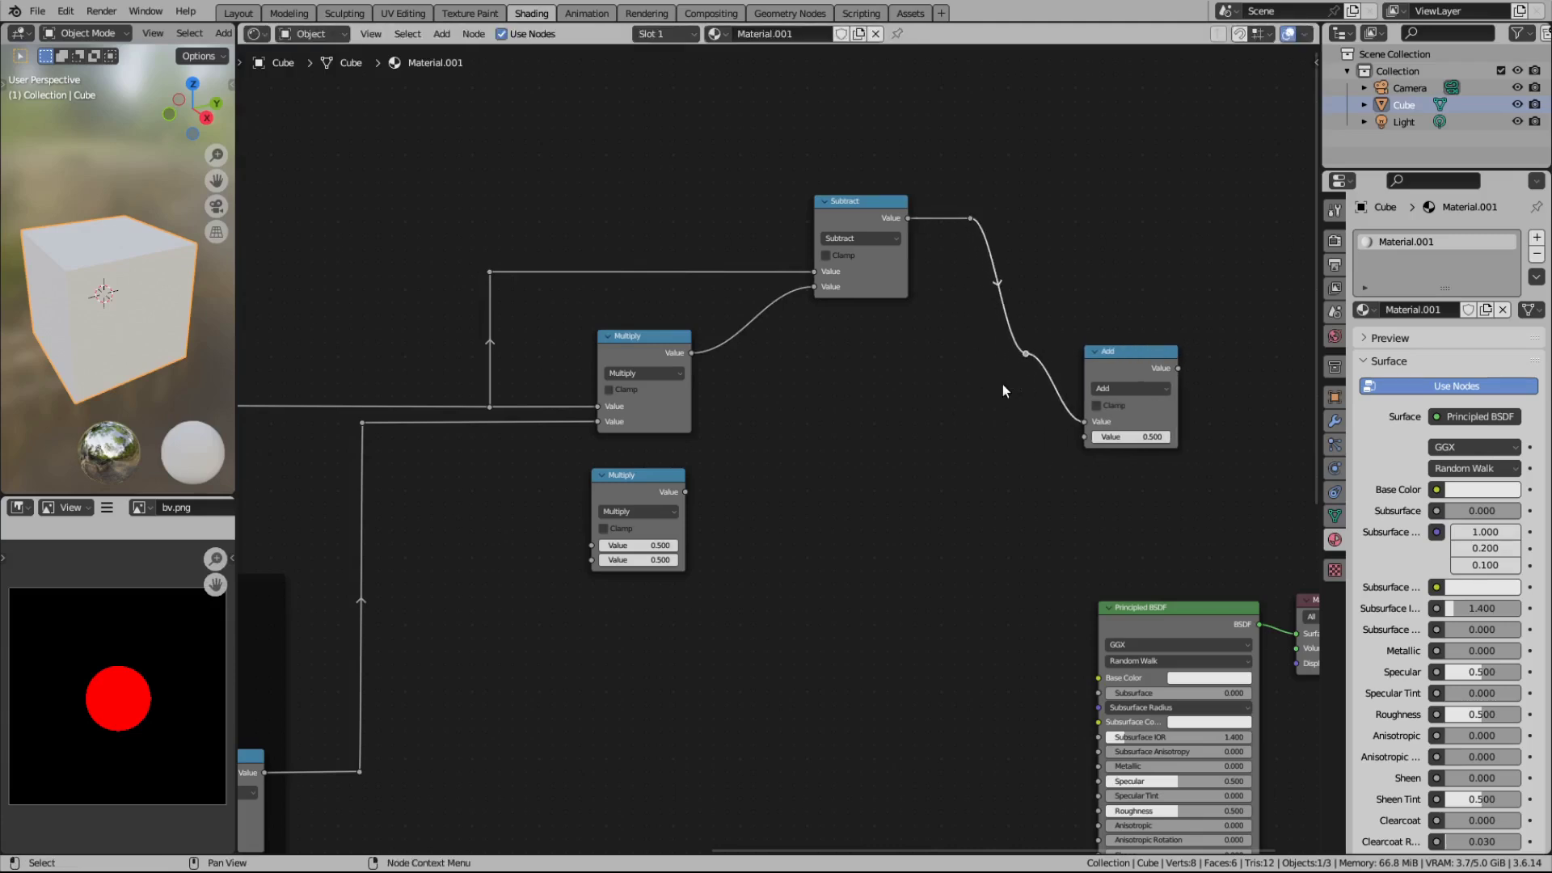
key("g")
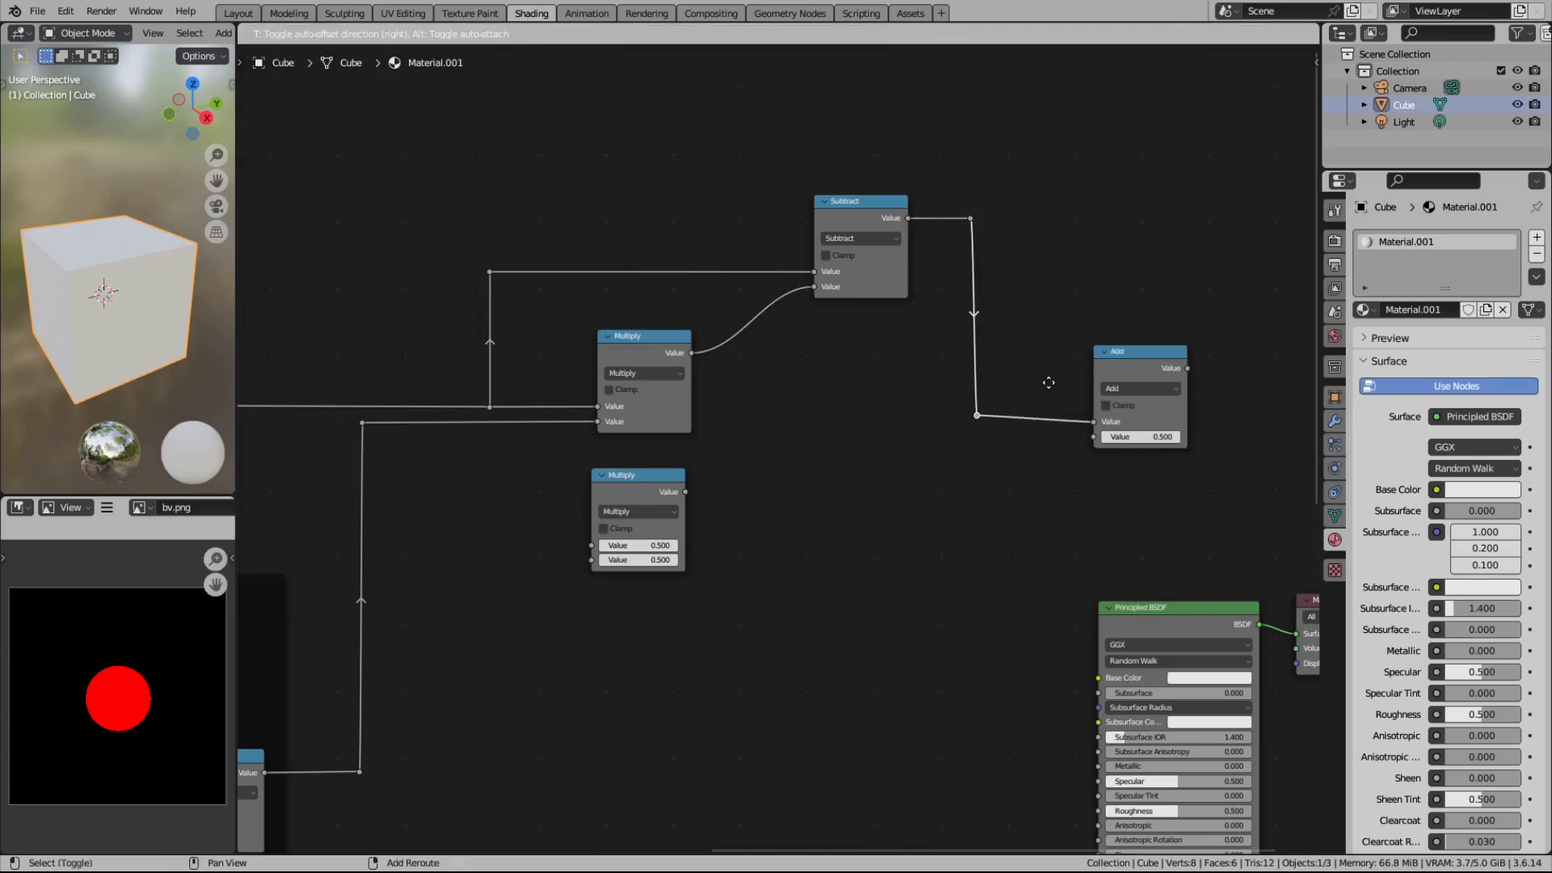
left_click(994, 434)
left_click_drag(1126, 354, 1044, 354)
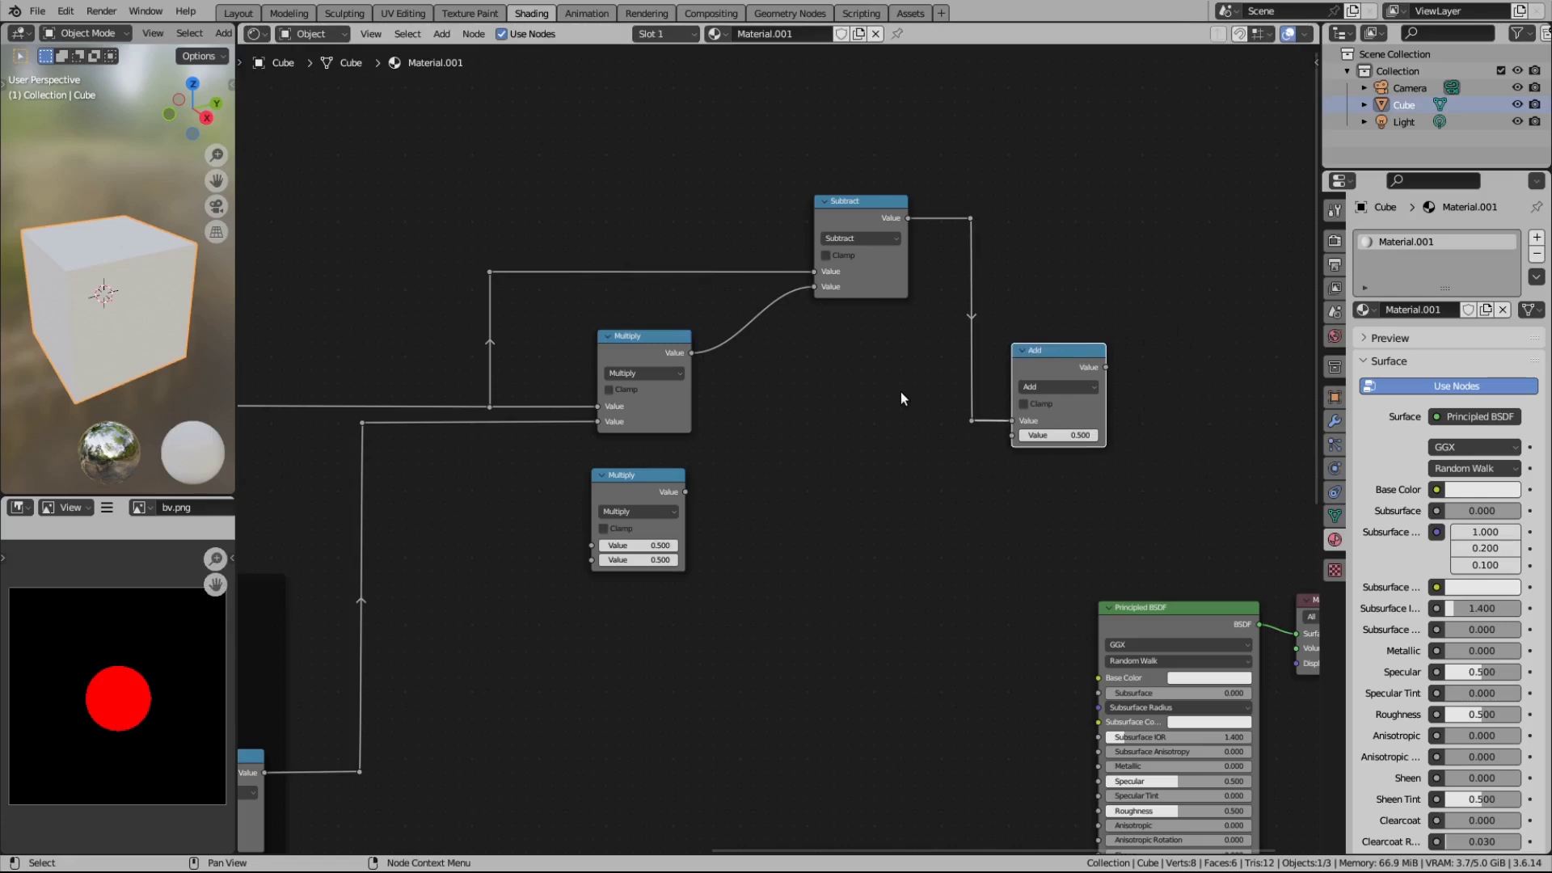
Step: Duplicate the Reroute at the mask output and place the copy below the comparison frame, about level with the lower Separate Color node
middle_click_drag(774, 500, 916, 421)
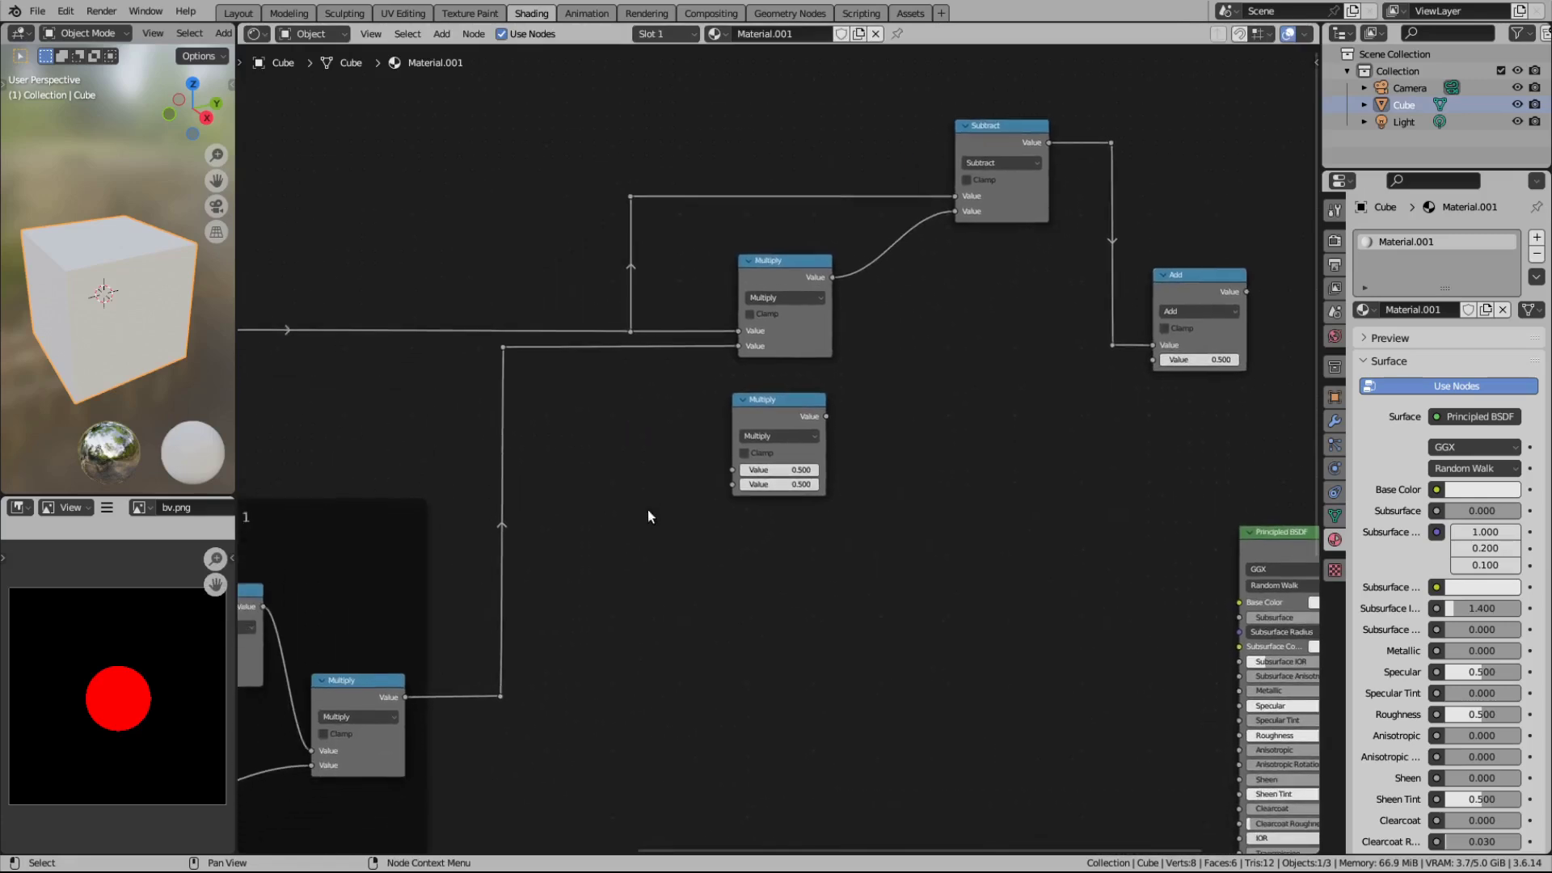
scroll(648, 512, "down", 1)
middle_click_drag(635, 640, 771, 371)
scroll(739, 437, "down", 4)
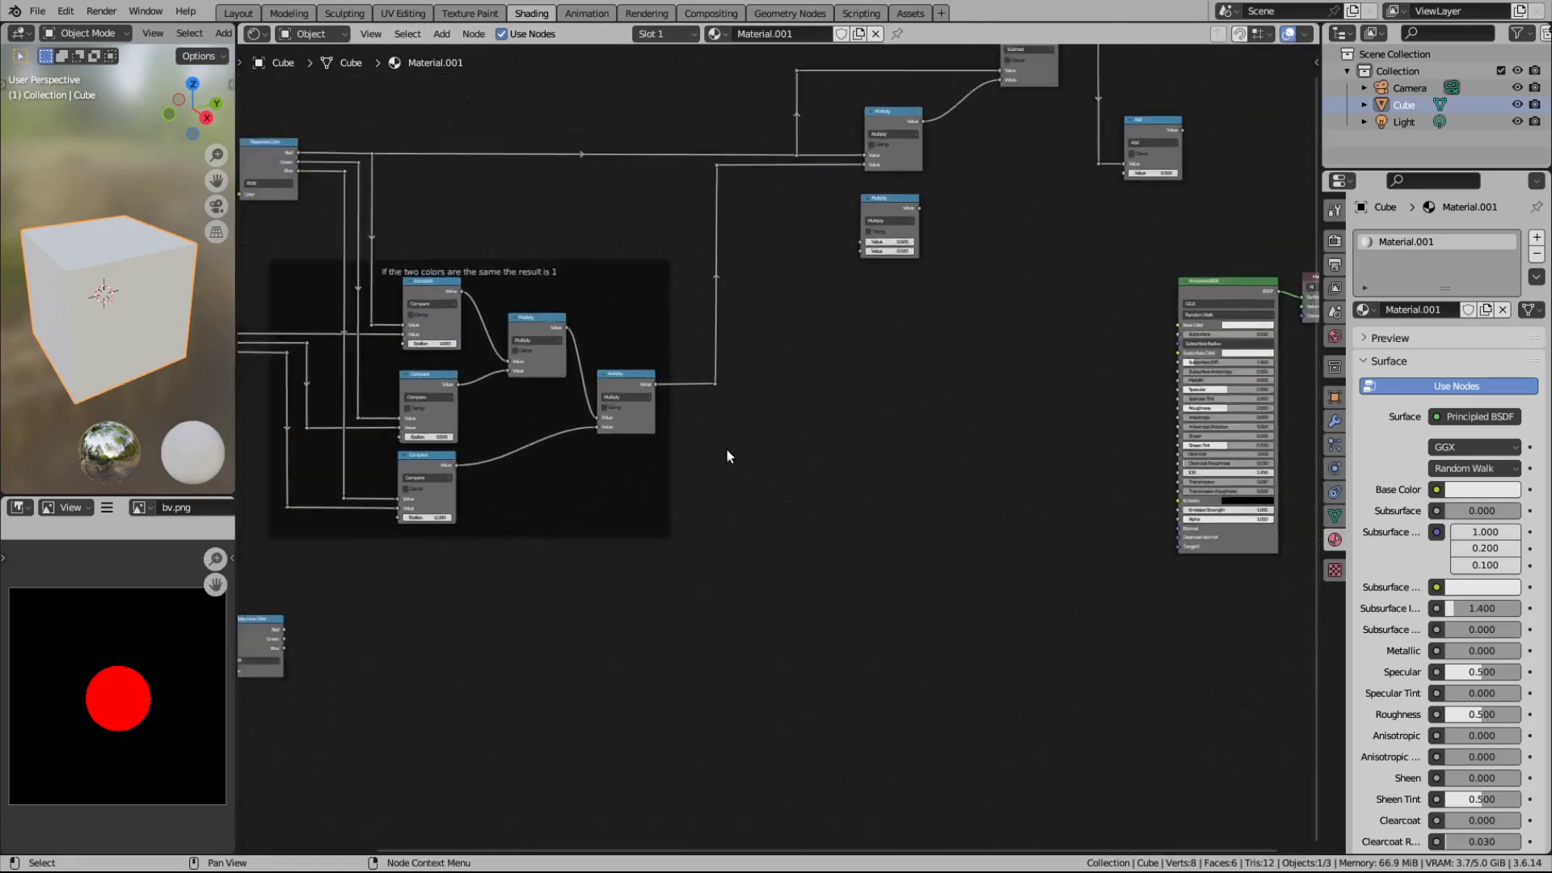
middle_click_drag(550, 609, 756, 520)
scroll(575, 517, "up", 3)
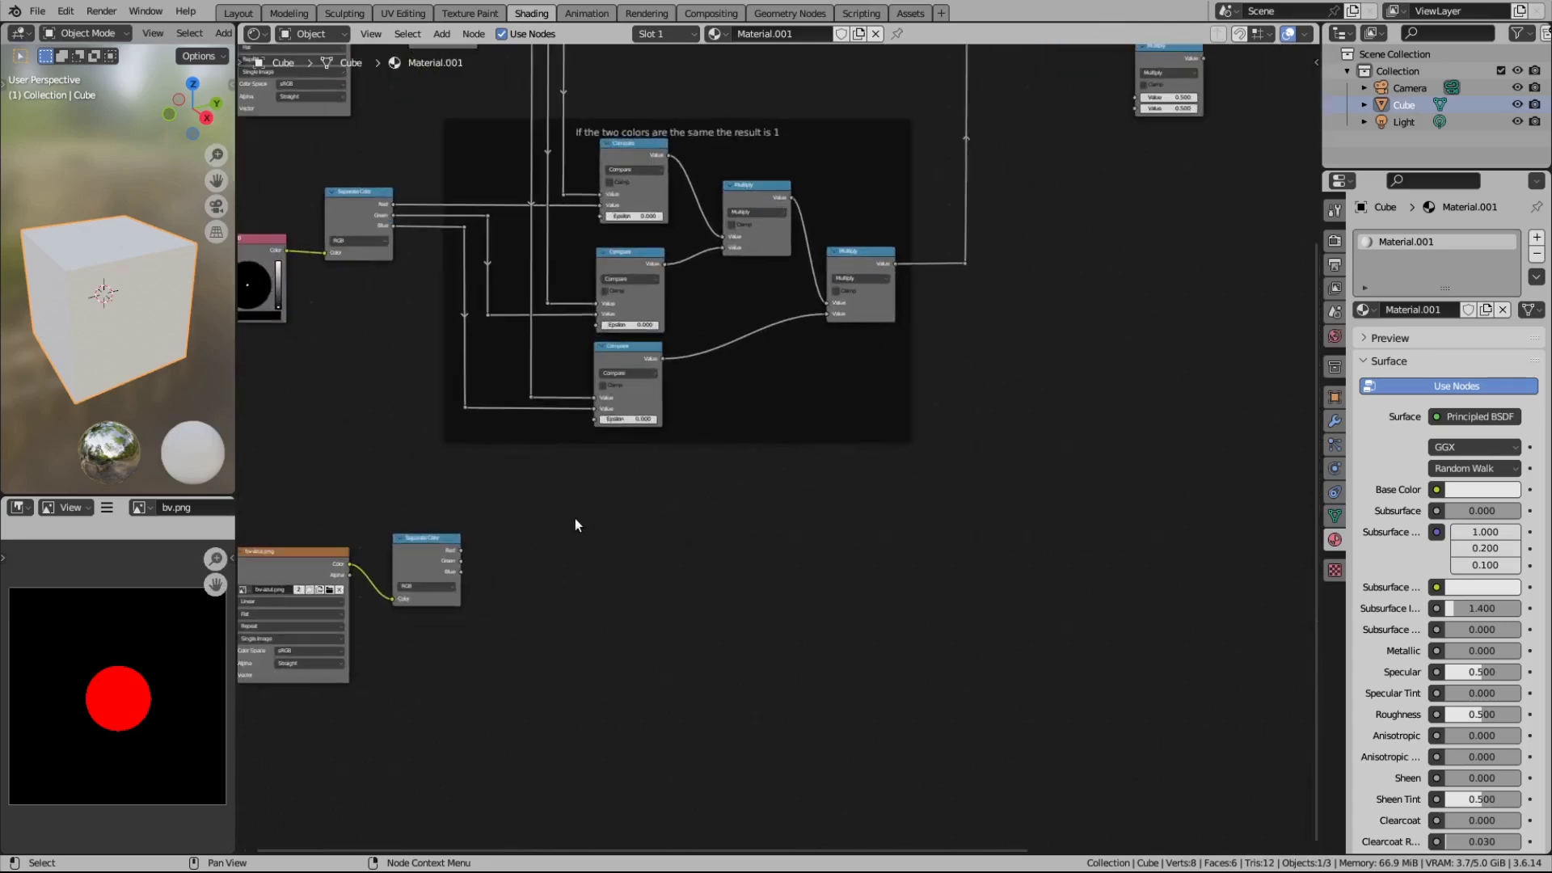
scroll(574, 517, "down", 2)
middle_click_drag(875, 432, 876, 432)
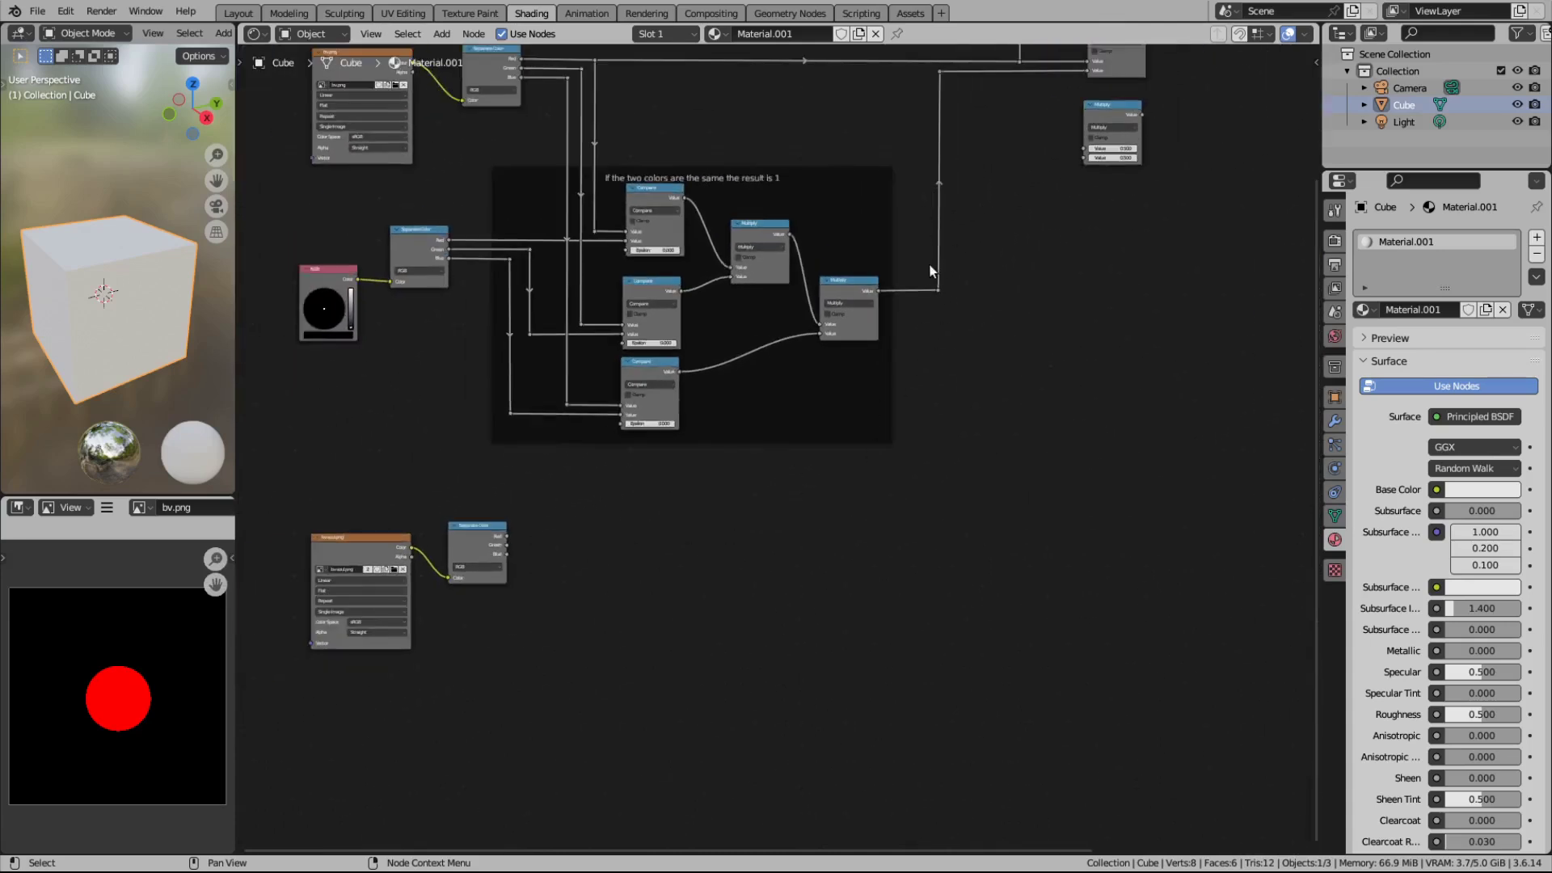
left_click_drag(929, 266, 956, 315)
key("shift+d")
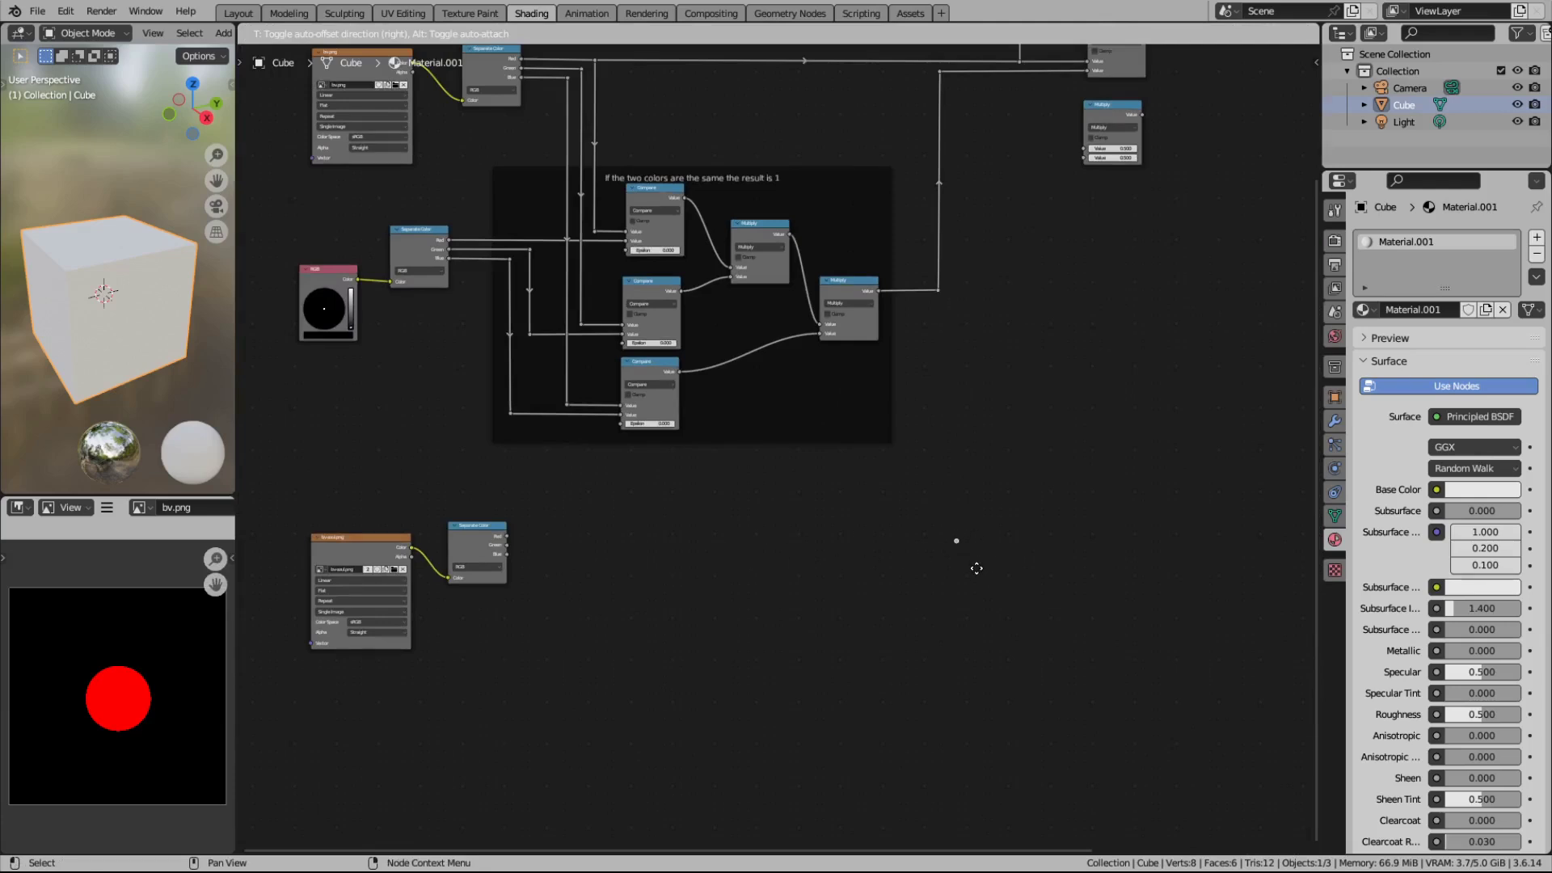
left_click(1023, 569)
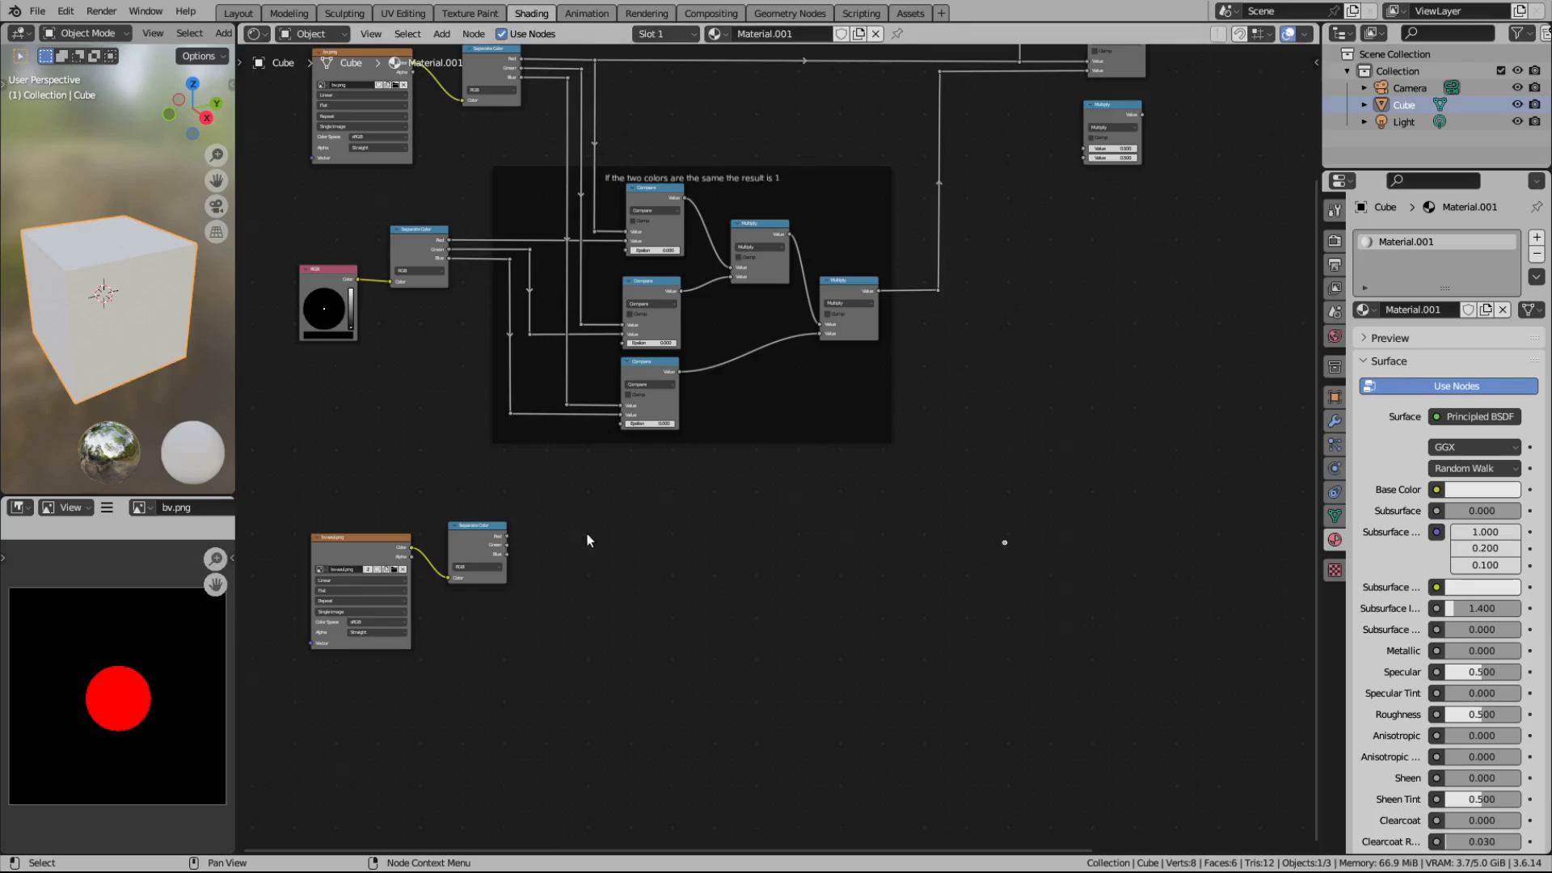
Step: Connect the Red output of the bv-azul.png Separate Color node to the new Reroute and align it level with that output
scroll(438, 569, "up", 1)
scroll(443, 574, "up", 2)
middle_click_drag(443, 574, 507, 570)
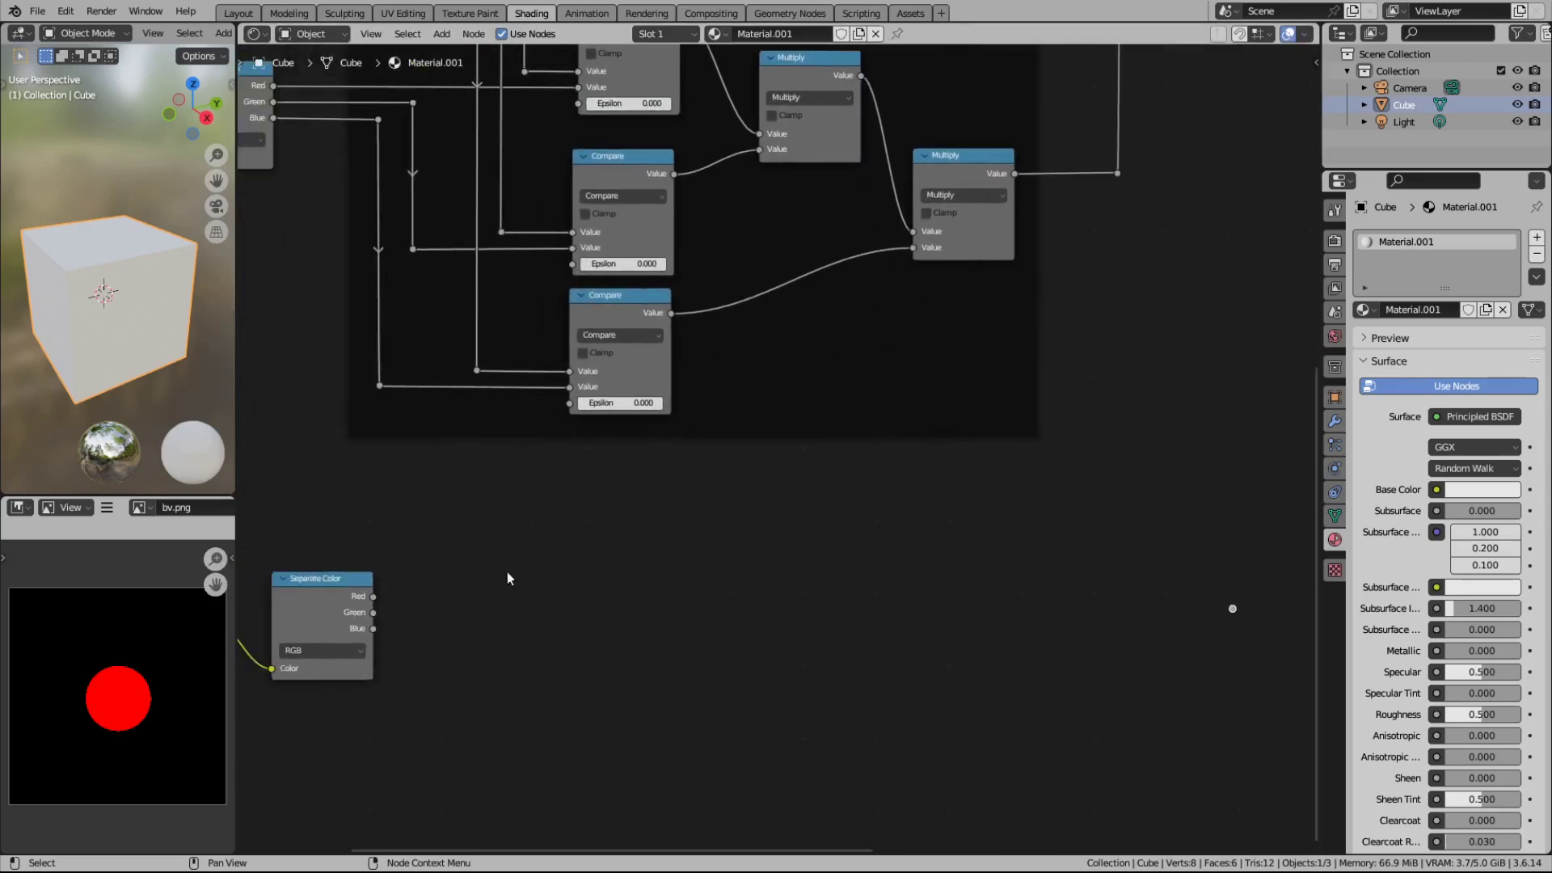
left_click_drag(374, 596, 1235, 608)
middle_click_drag(1151, 514, 992, 524)
scroll(991, 525, "down", 1)
left_click_drag(1045, 563, 1079, 605)
key("g")
left_click(1079, 589)
Step: Duplicate the lower Red channel Reroute and place the copy in front of the lower Multiply node, level with its second Value input
scroll(1062, 497, "down", 1)
middle_click_drag(1045, 422, 971, 552)
key("shift+d")
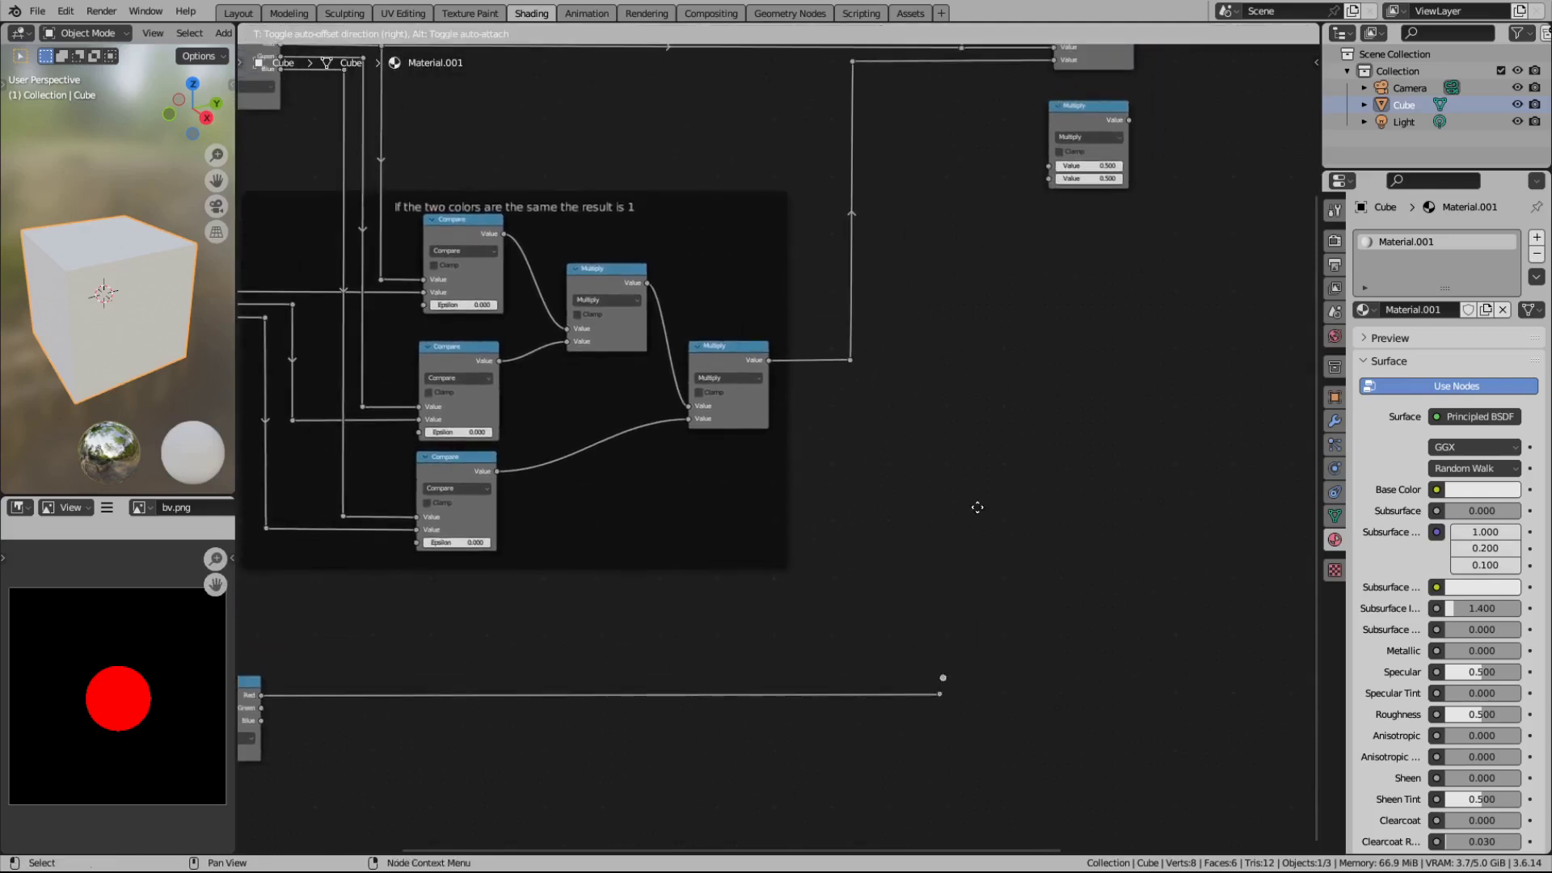
left_click(965, 119)
key("g")
left_click(964, 286)
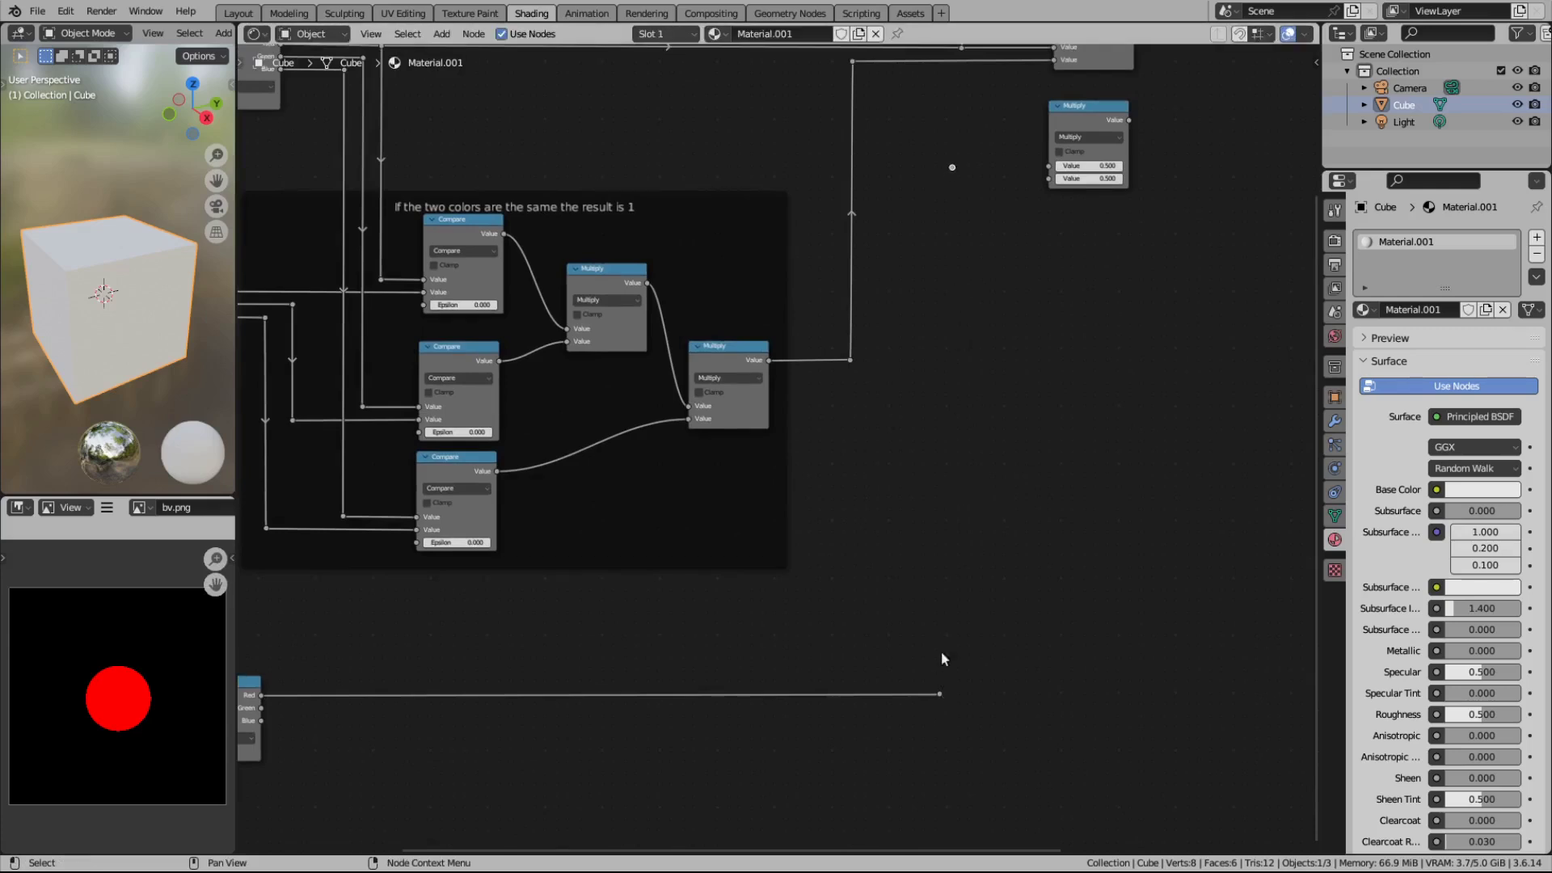
key("g")
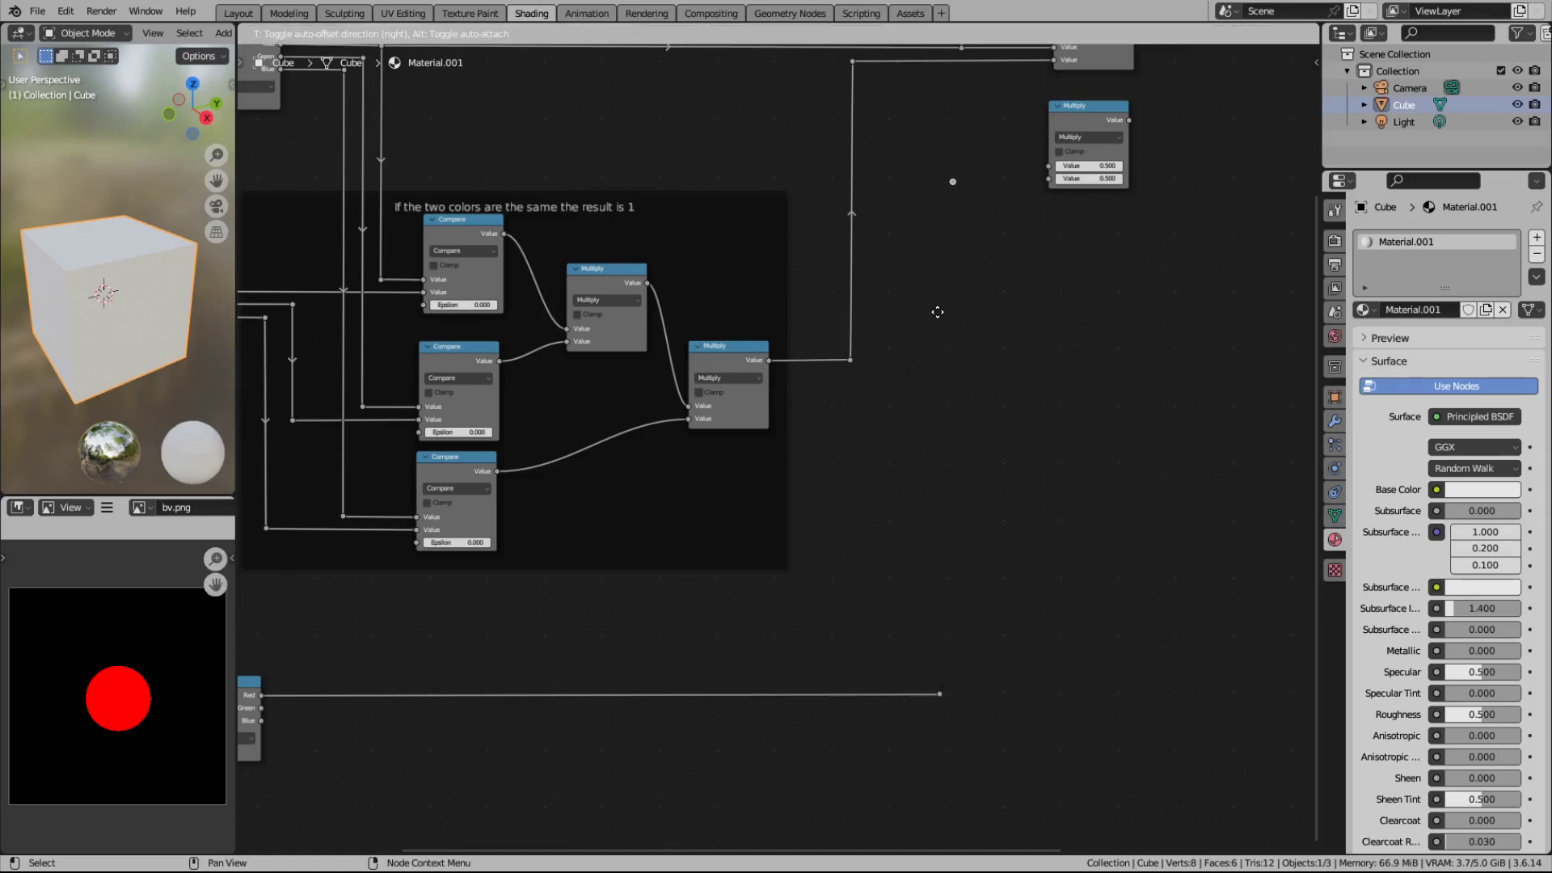
left_click(936, 318)
Step: Link the lower image's Red channel upward through the aligned Reroute into the second Value input of the lower Multiply node
left_click_drag(939, 695, 944, 172)
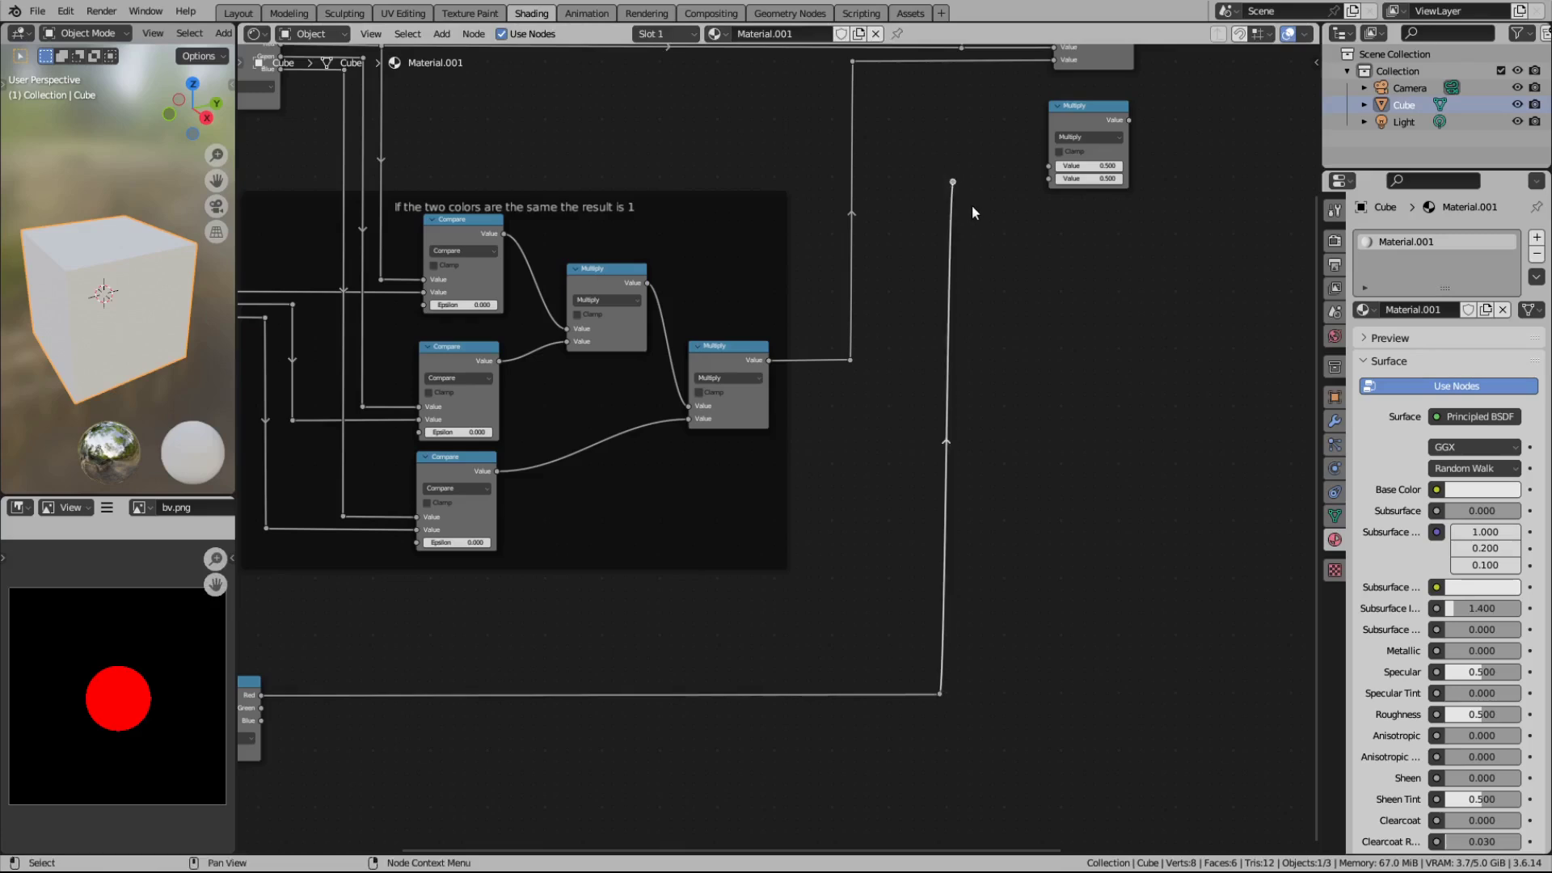
key("g")
left_click(965, 208)
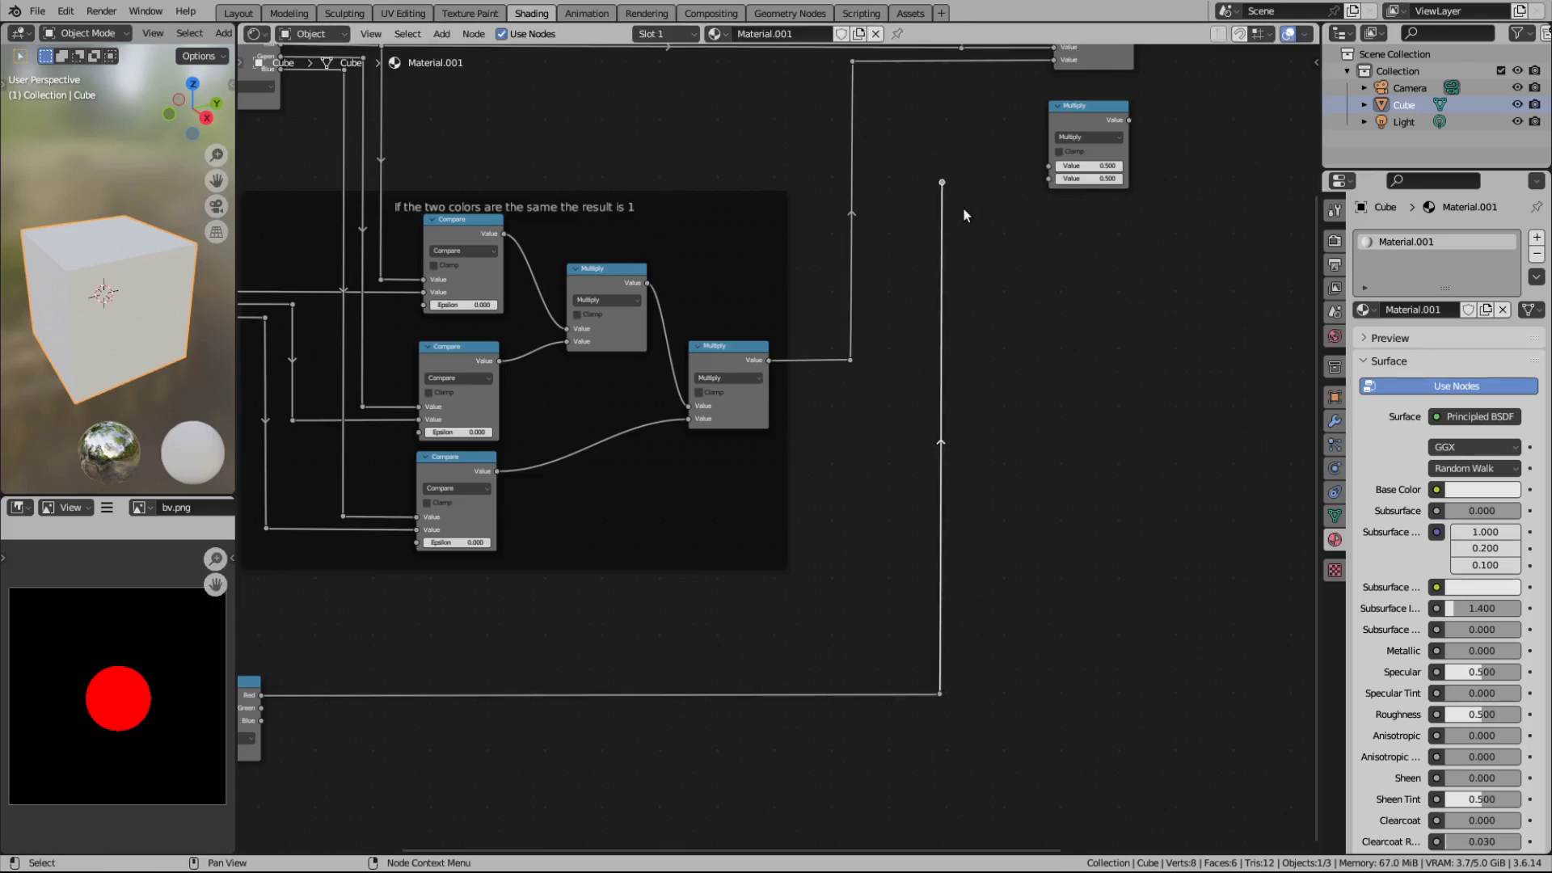
left_click_drag(944, 184, 945, 184)
key("Escape")
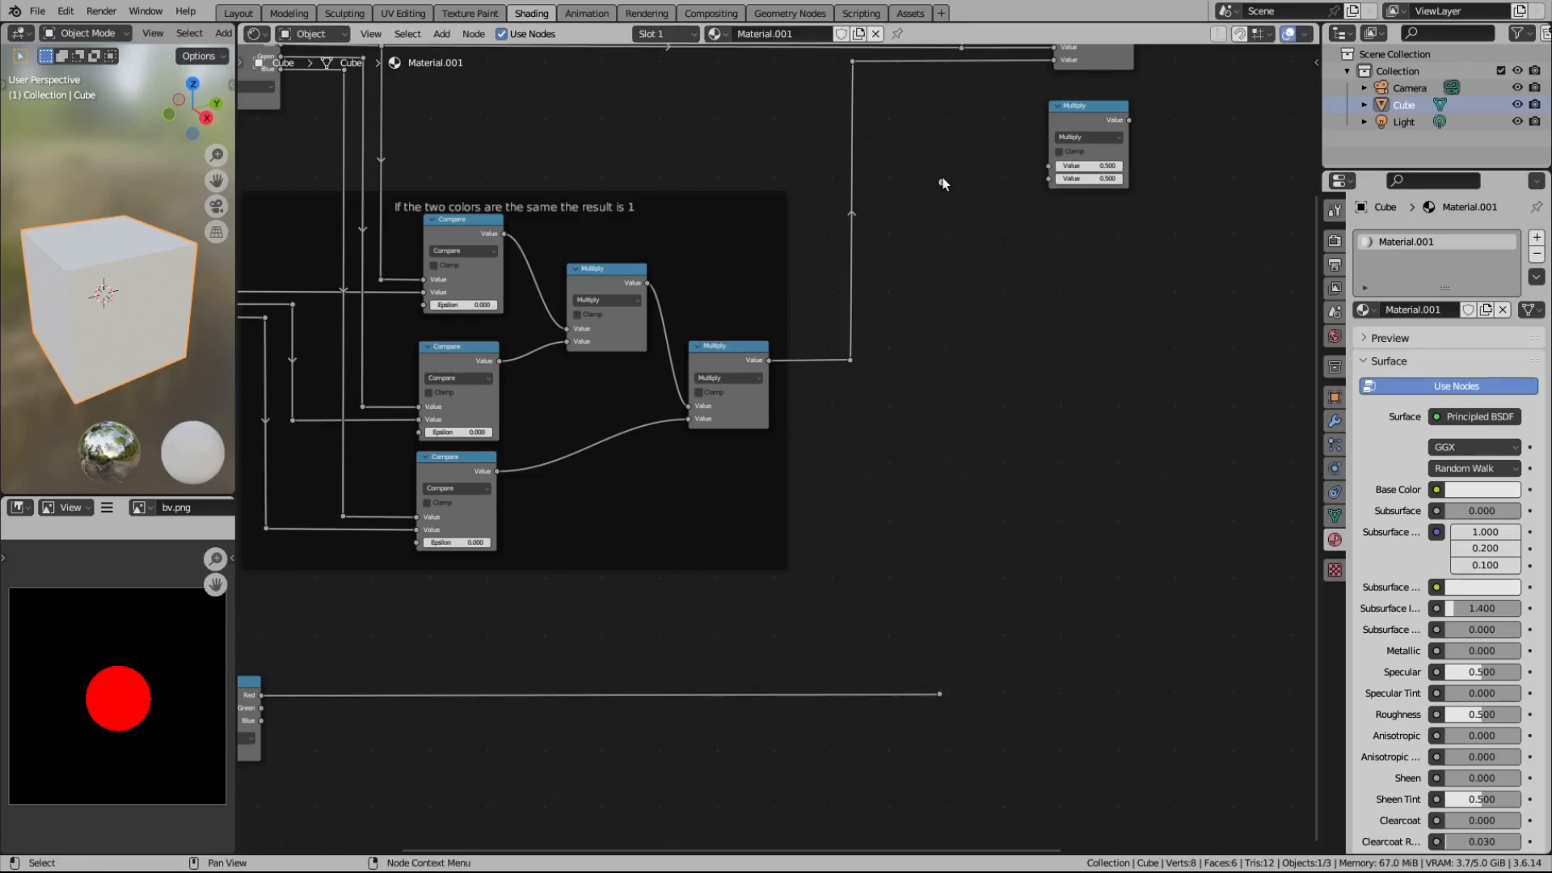
left_click_drag(939, 693, 1049, 180)
Step: Duplicate a Reroute and insert it into the vertical mask link, about level with the lower Multiply node's first Value input
middle_click_drag(996, 327, 921, 440)
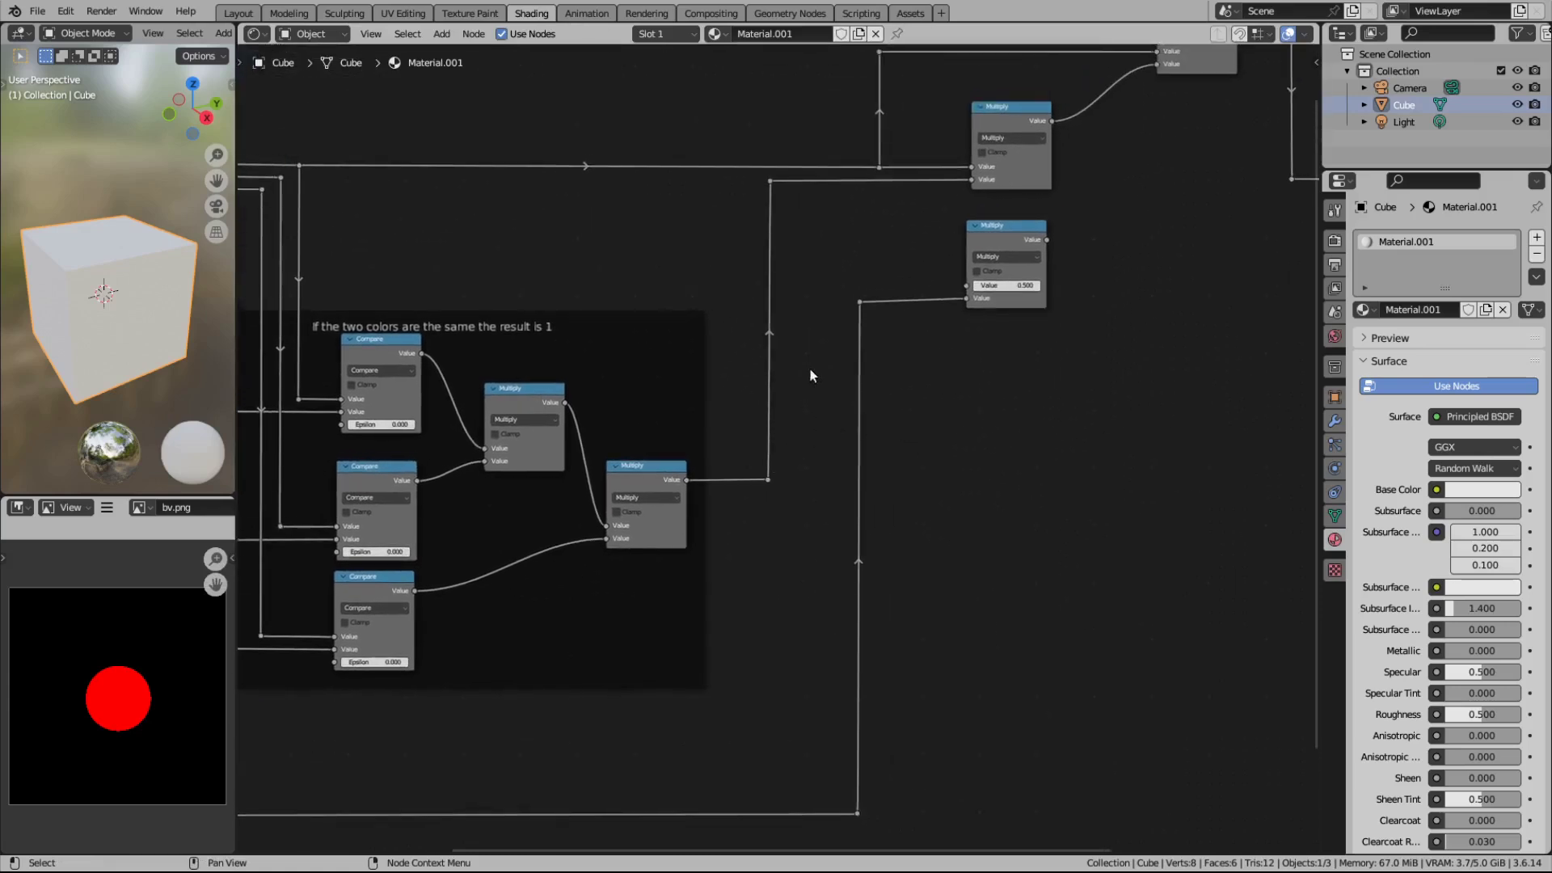
left_click(859, 301)
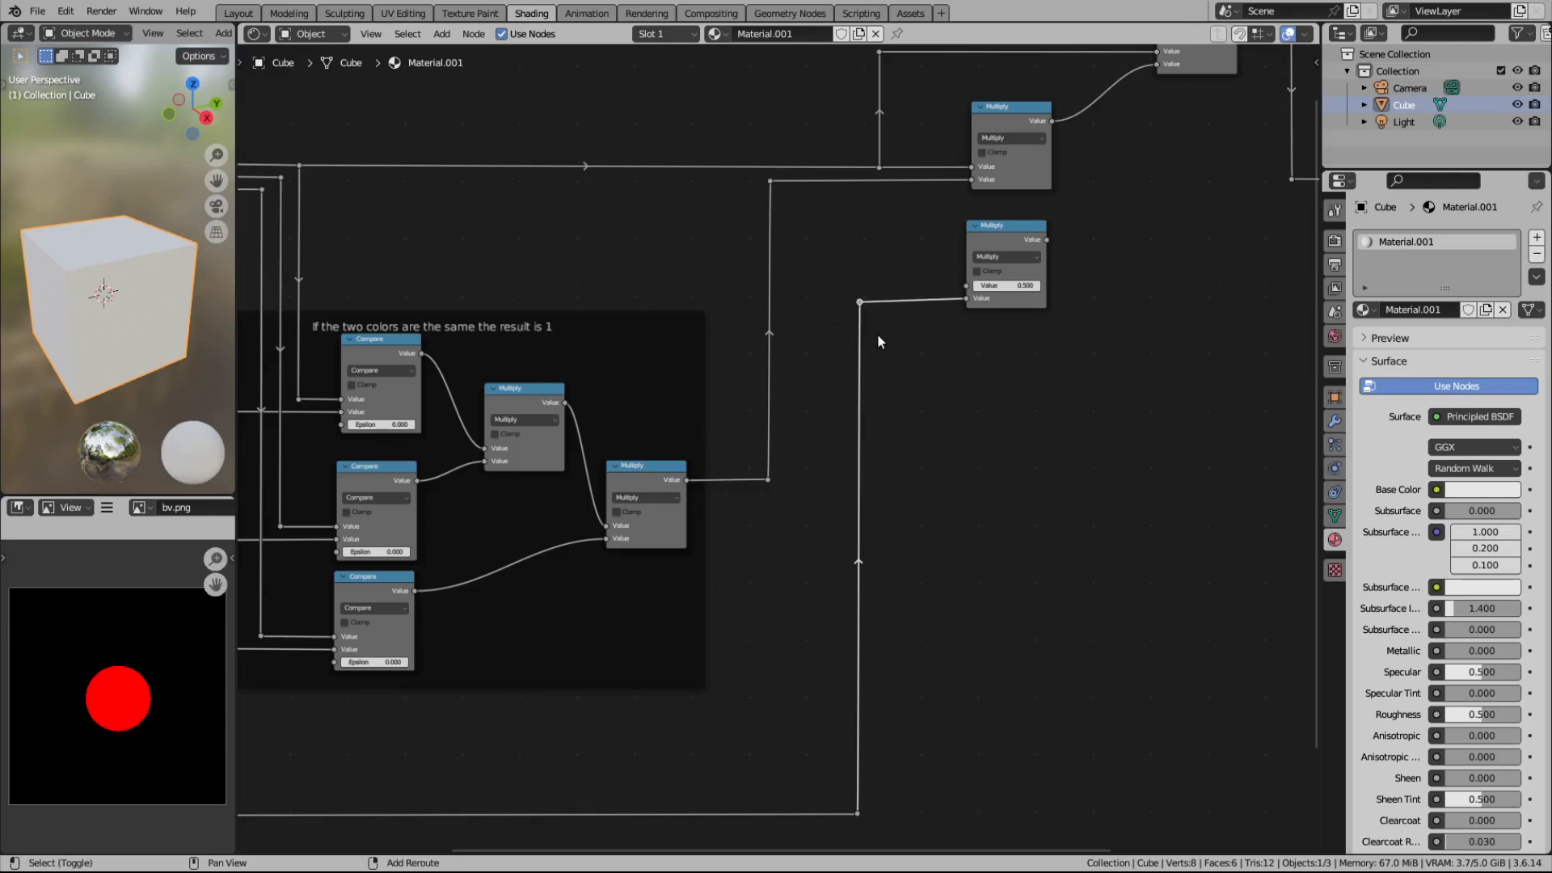
key("shift+d")
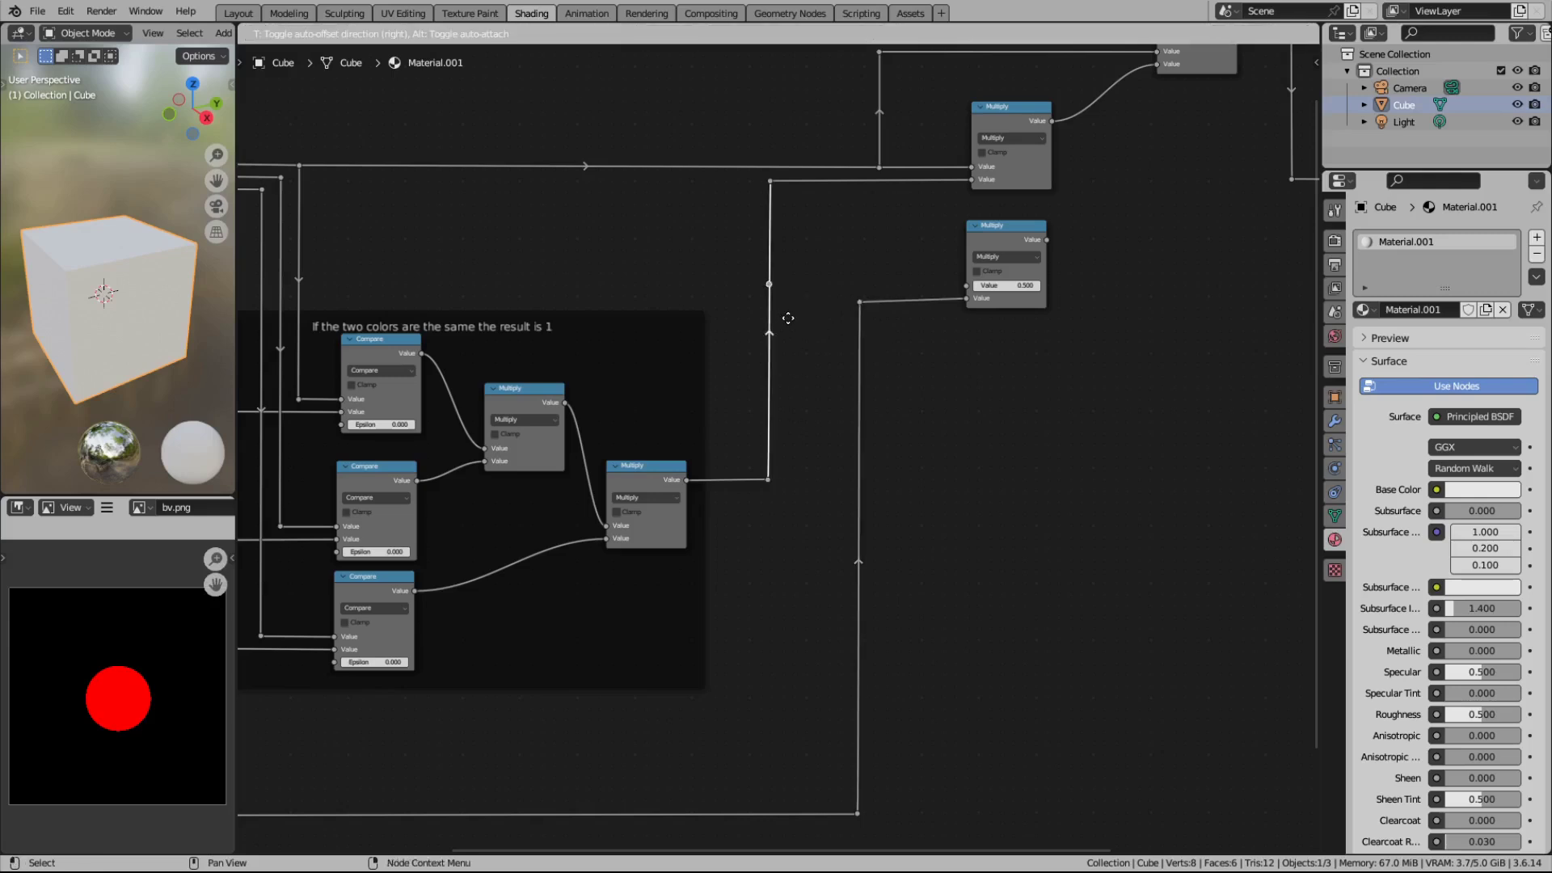
left_click(788, 318)
left_click_drag(797, 266, 834, 294)
key("shift+d")
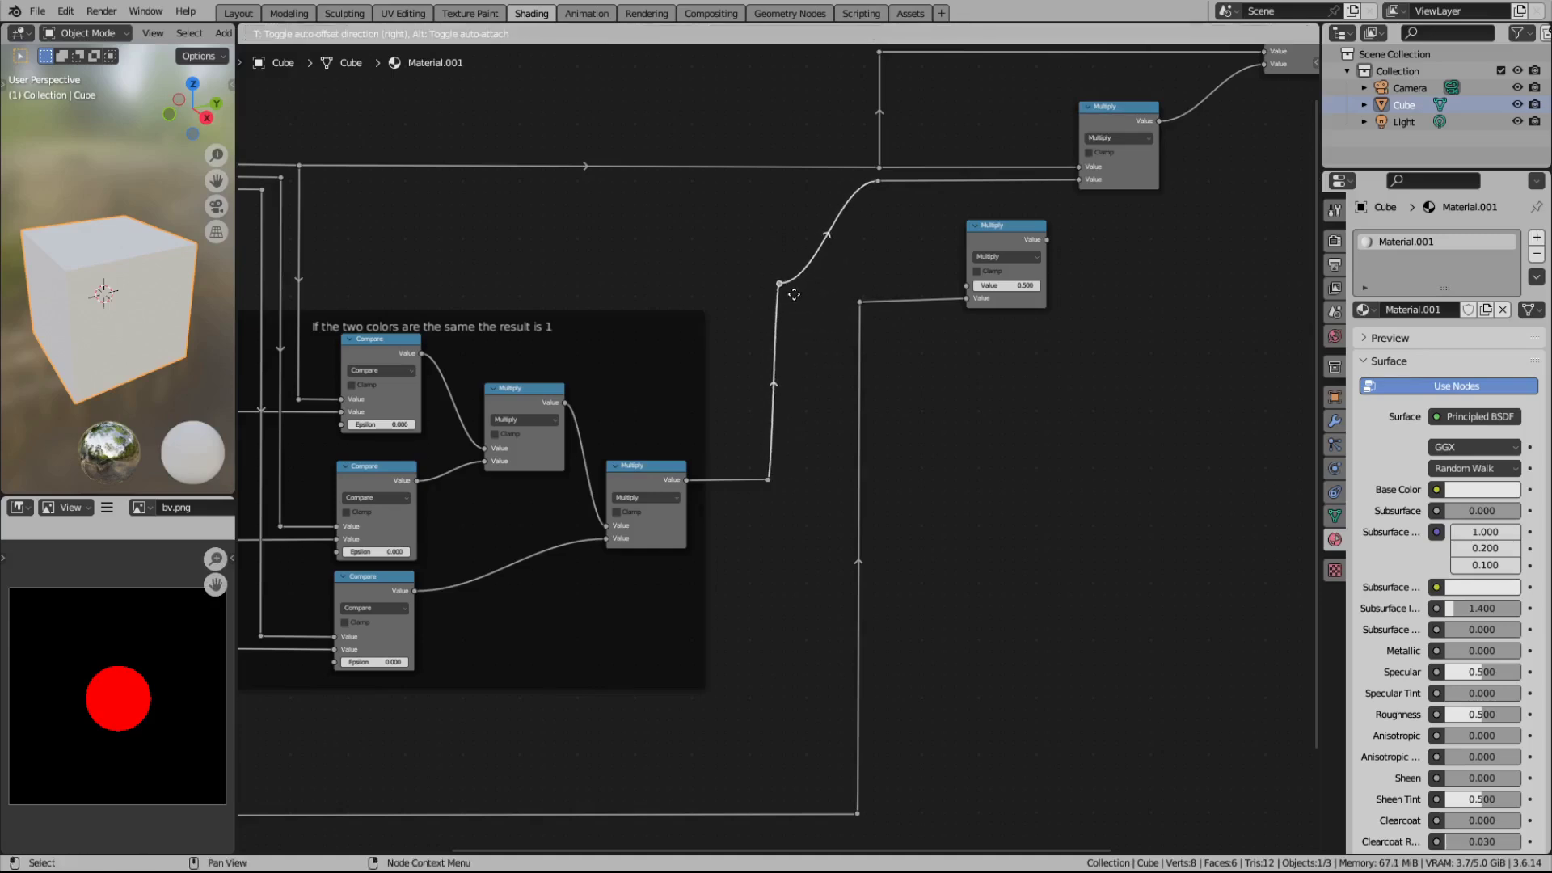
left_click(790, 294)
Step: Move the upper mask Reroute back directly above the new one, level with the upper Multiply node's second Value input
left_click_drag(846, 176, 889, 196)
key("g")
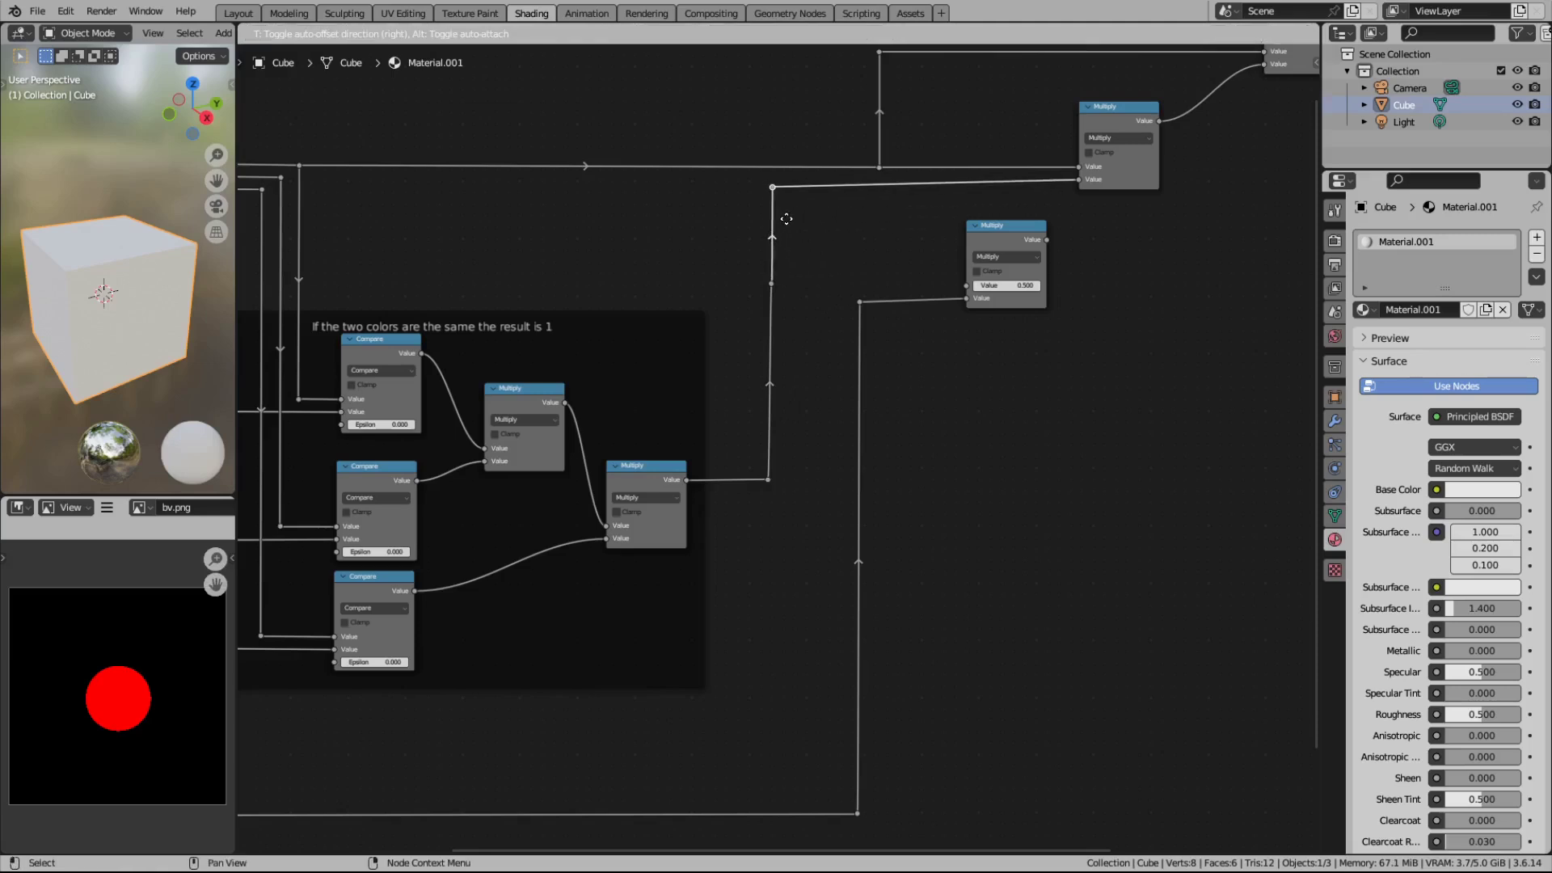
left_click(785, 213)
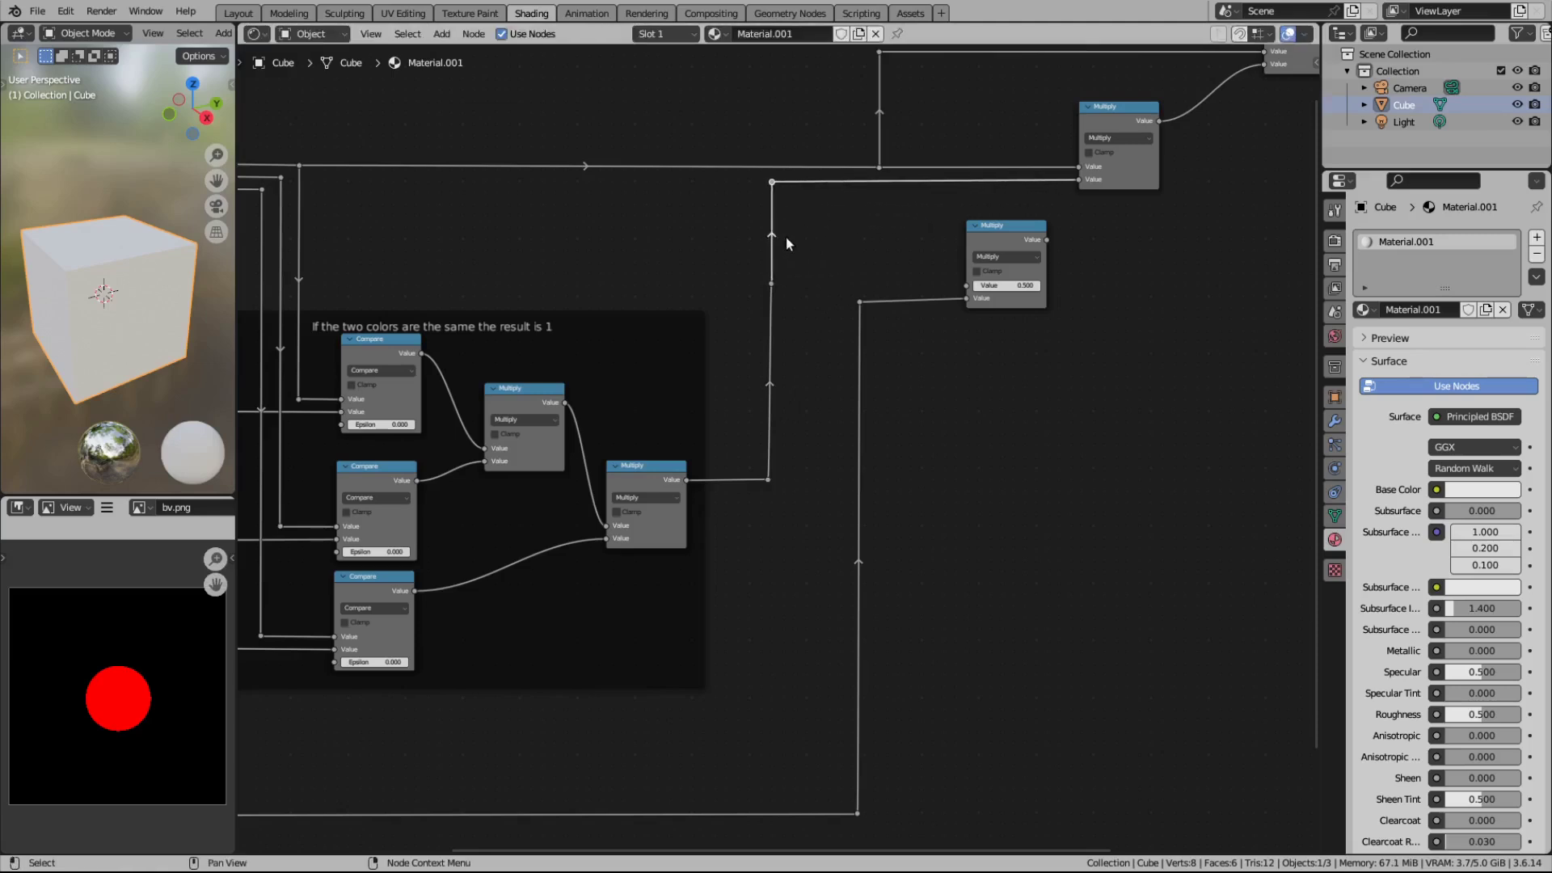
Step: Link the new mask Reroute to the lower Multiply node's first Value input and that node's output to the Add node's second Value input
left_click_drag(774, 281, 978, 289)
scroll(1076, 344, "down", 1)
middle_click_drag(1049, 322, 791, 375)
left_click_drag(764, 369, 1098, 330)
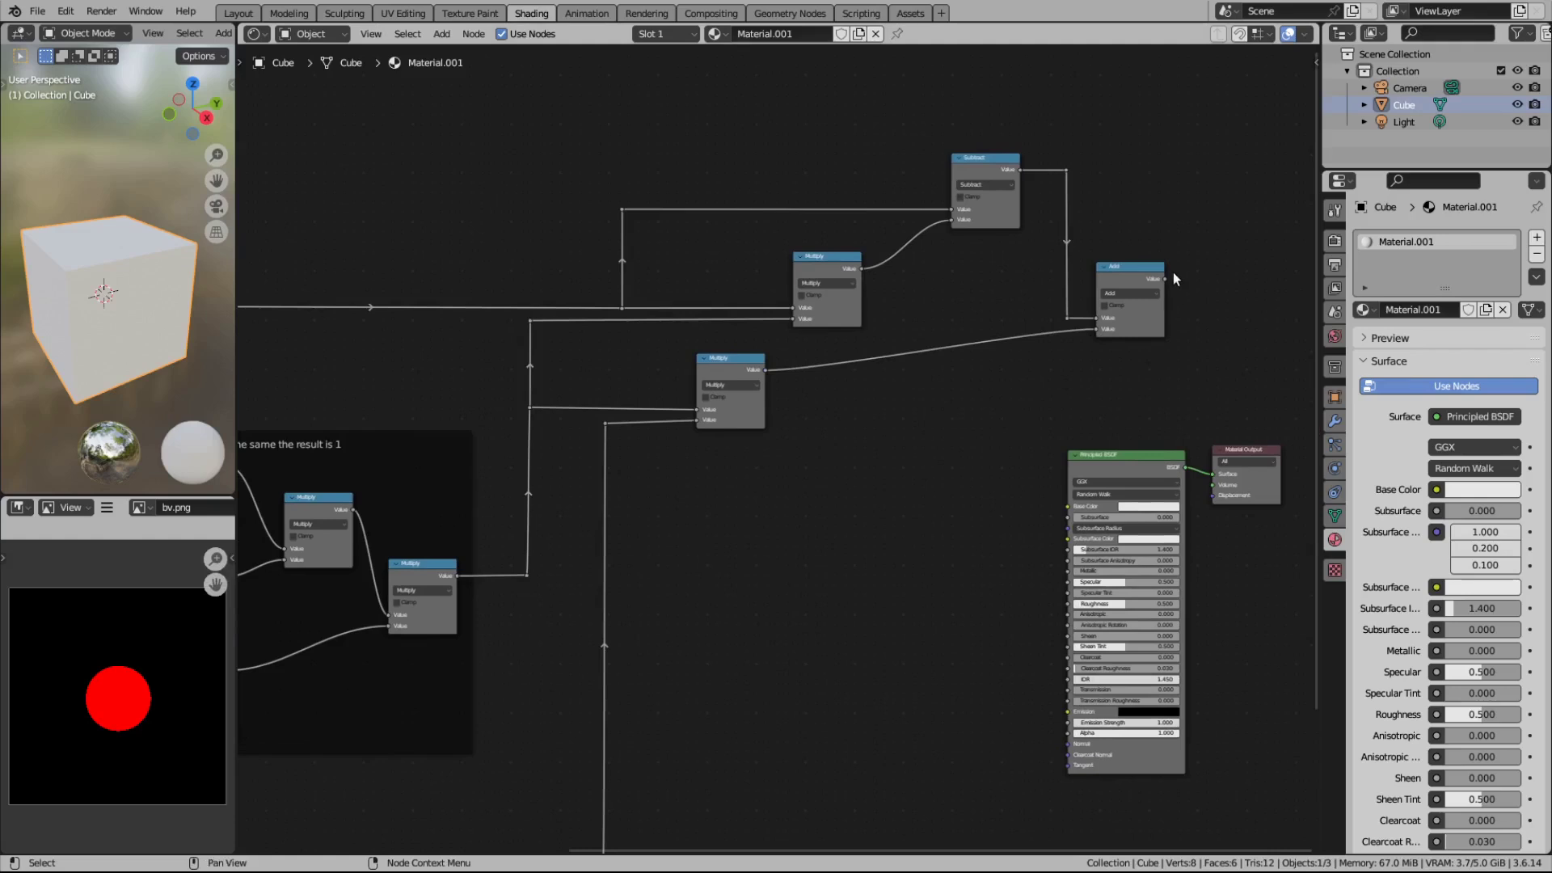
Step: Move the Principled BSDF and Material Output nodes farther right to clear space after the Add node
middle_click_drag(1099, 416, 881, 414)
left_click_drag(1060, 449, 1188, 447)
left_click(948, 469)
left_click_drag(948, 469, 1098, 468)
middle_click_drag(1130, 405, 813, 384)
left_click_drag(905, 429, 1171, 429)
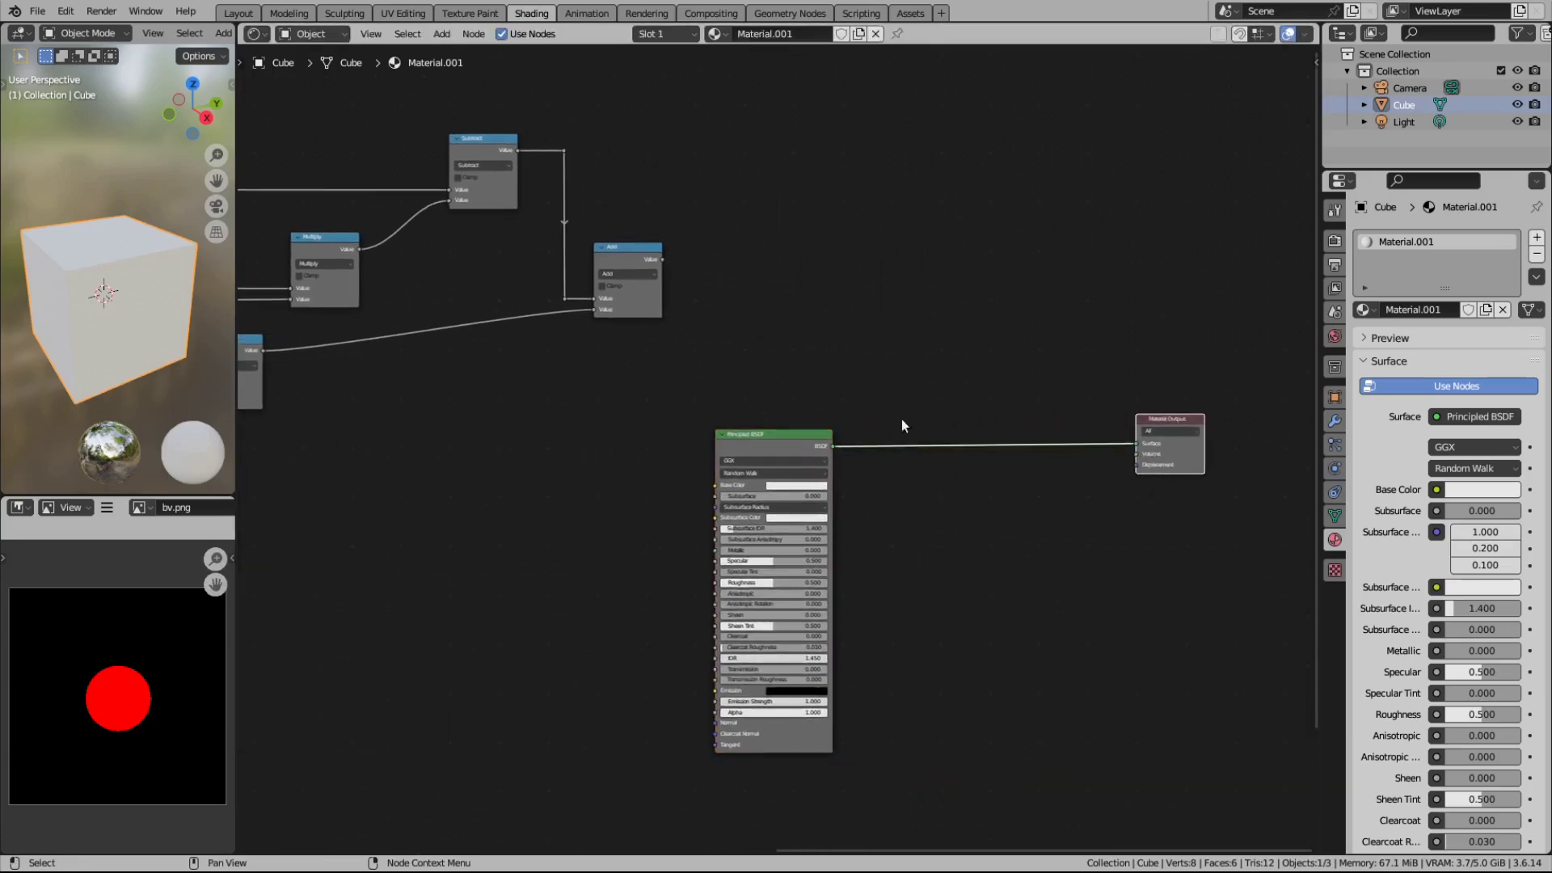
left_click_drag(765, 436, 1010, 424)
middle_click_drag(664, 428, 962, 441)
scroll(937, 392, "up", 3)
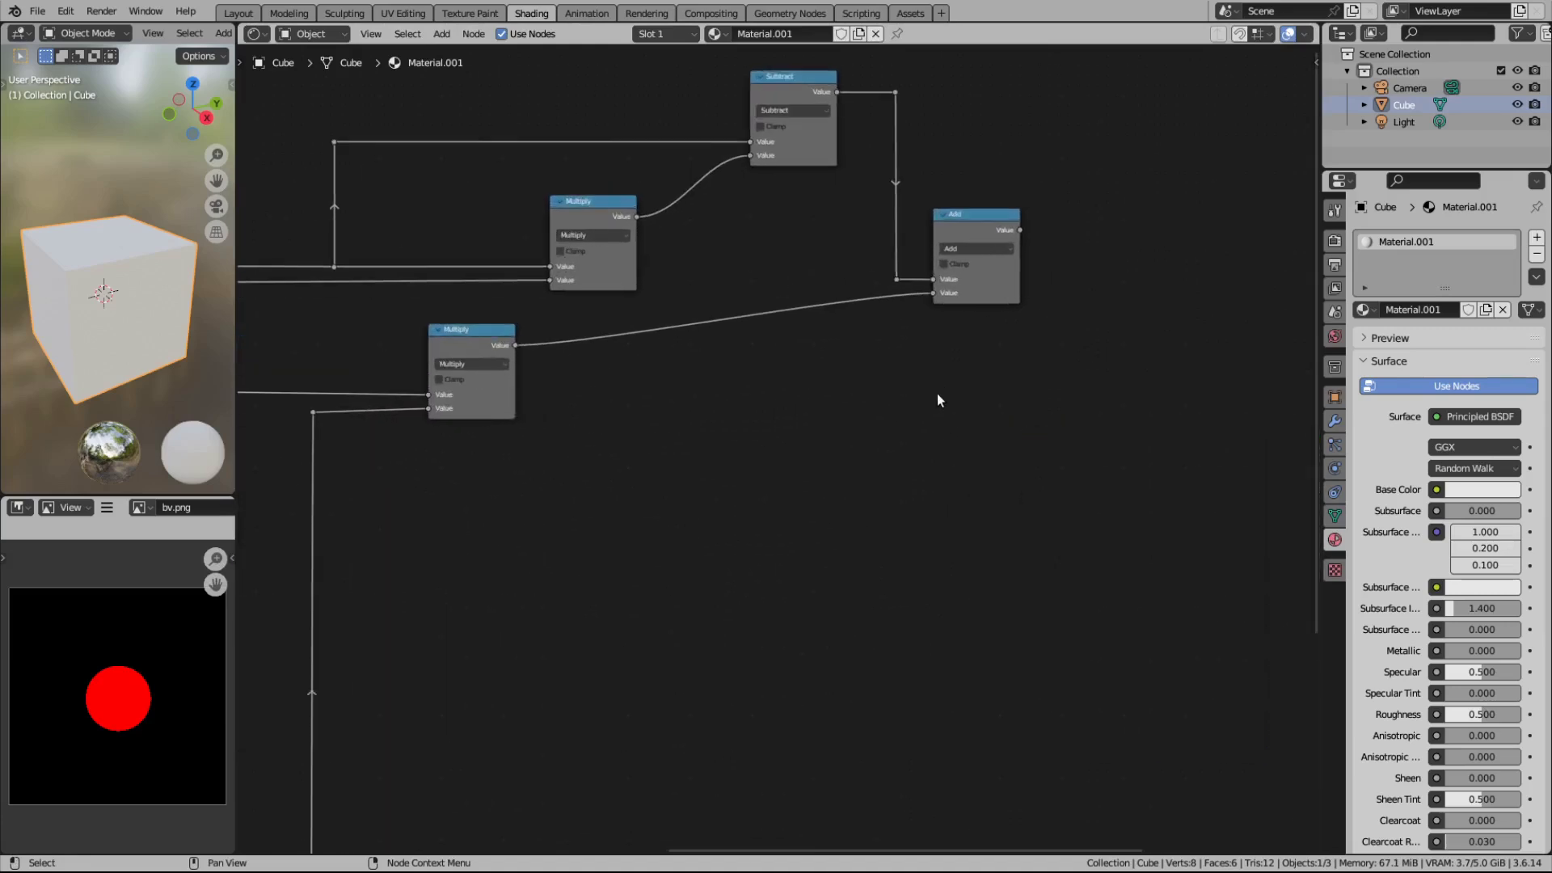
Step: Add a Combine Color node between the Add node and the Principled BSDF
scroll(938, 391, "down", 2)
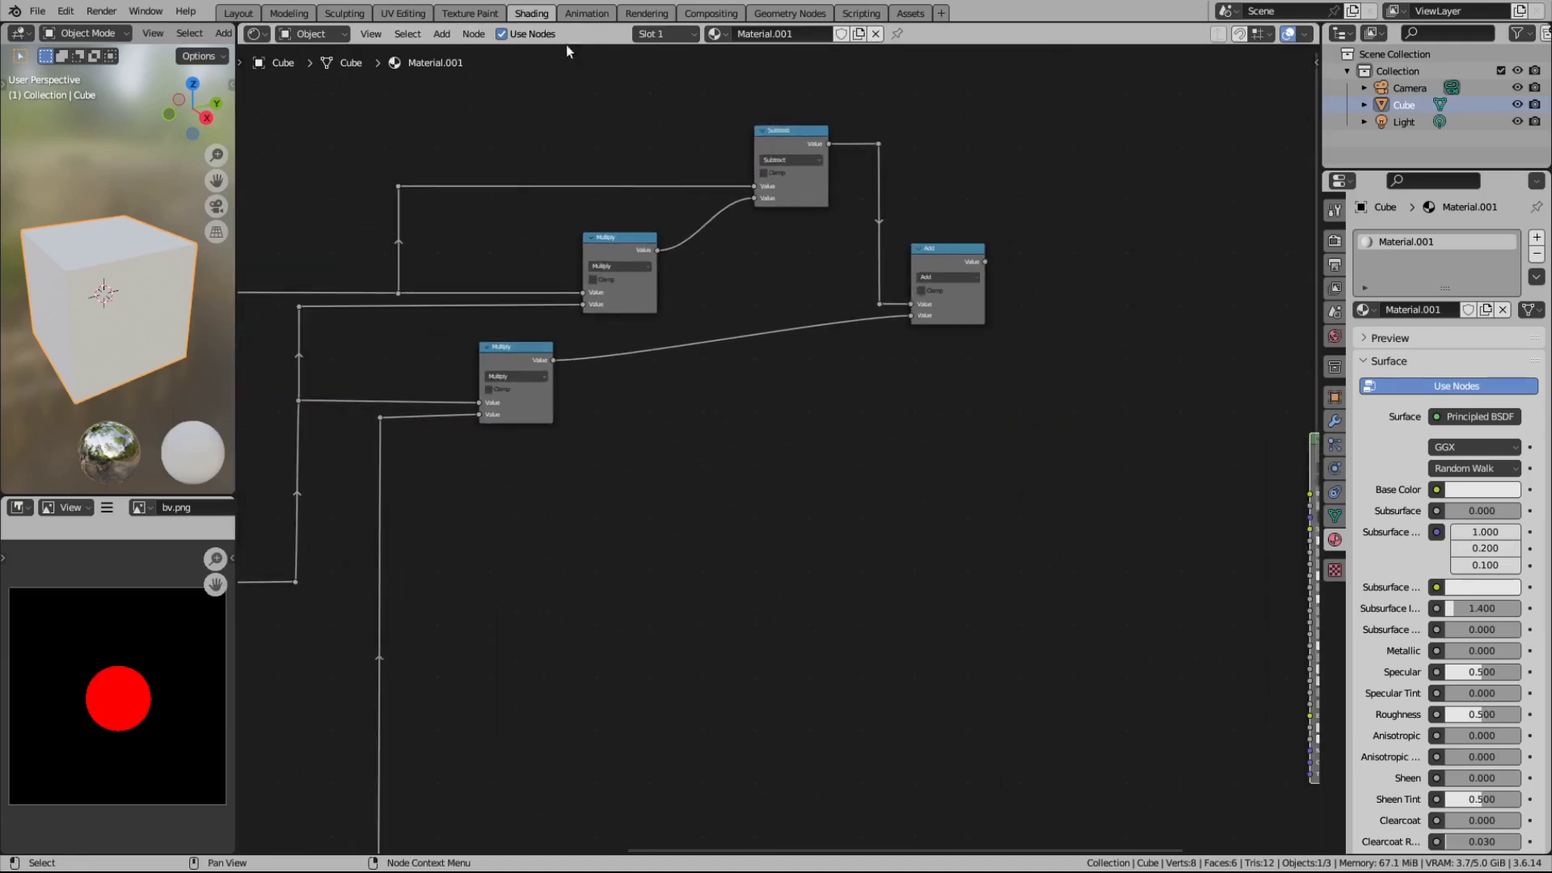
left_click(443, 36)
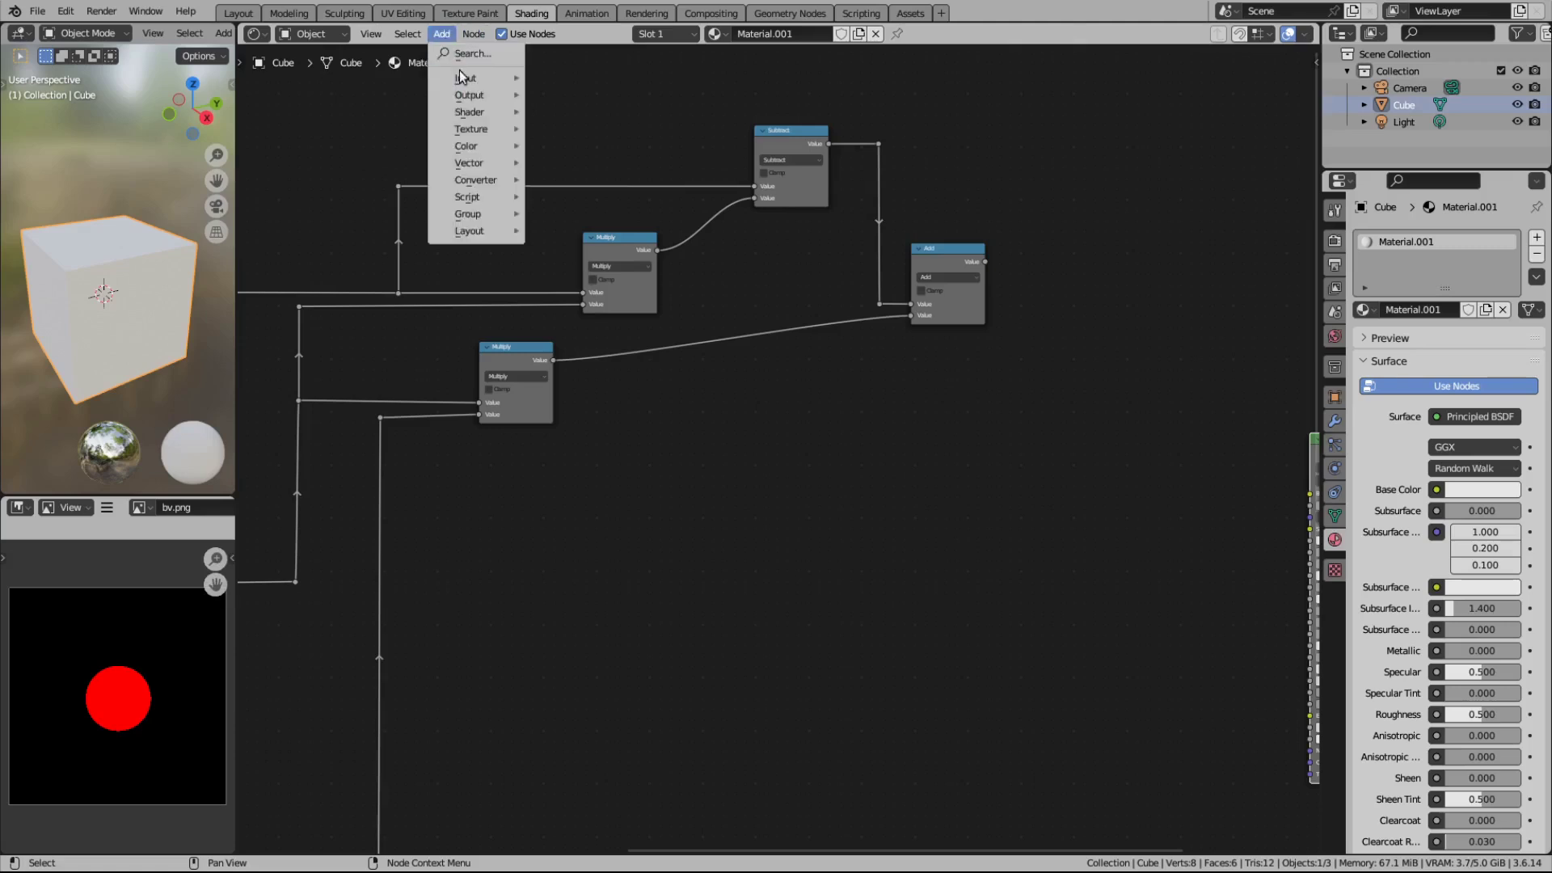
mouse_move(475, 179)
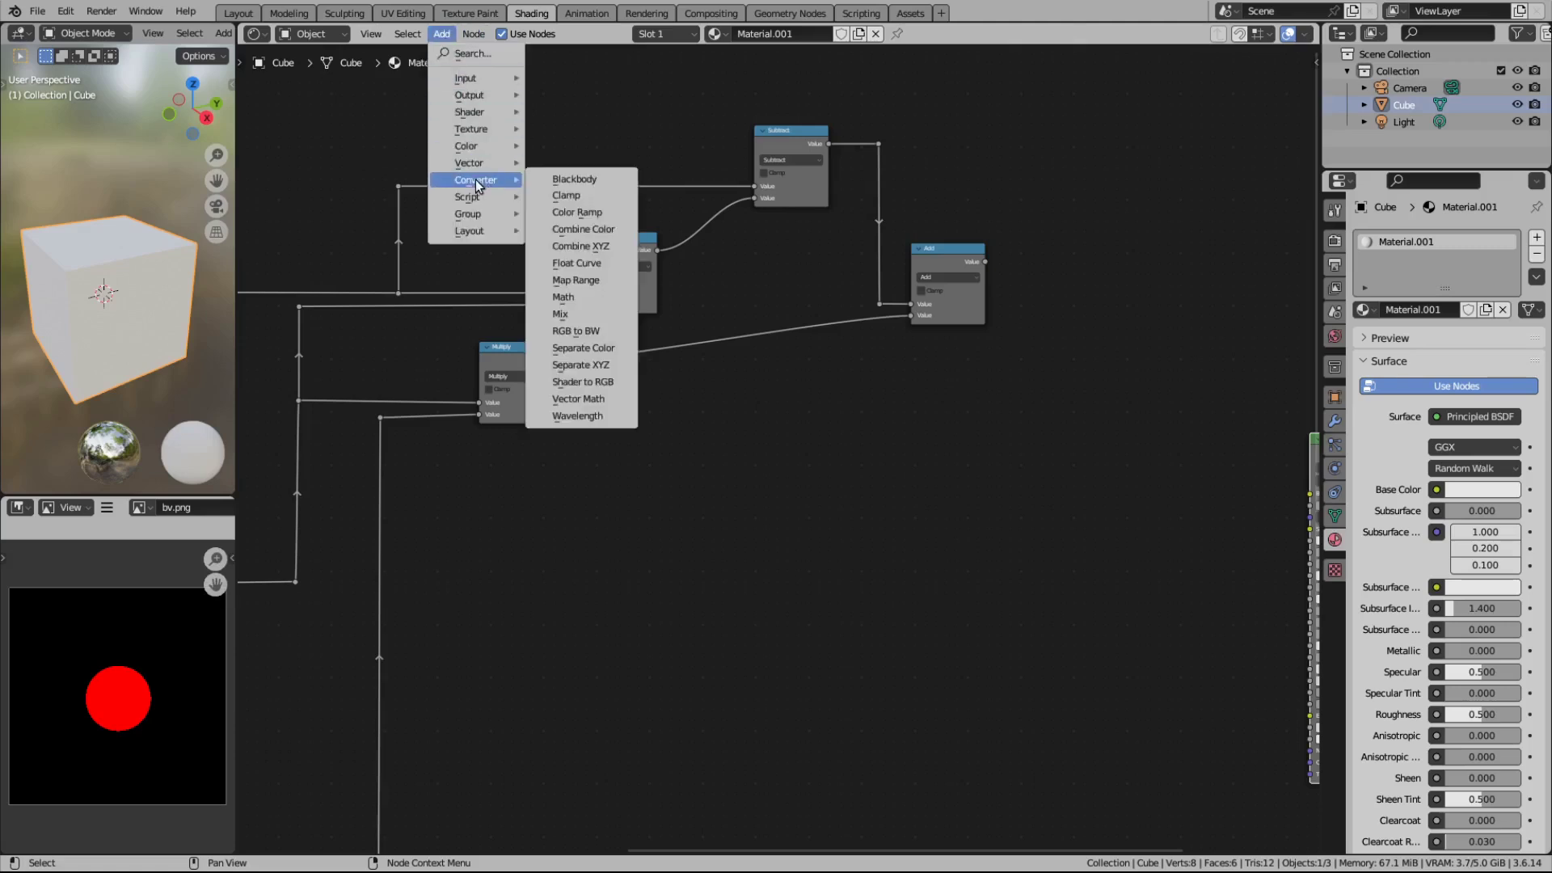
left_click(584, 231)
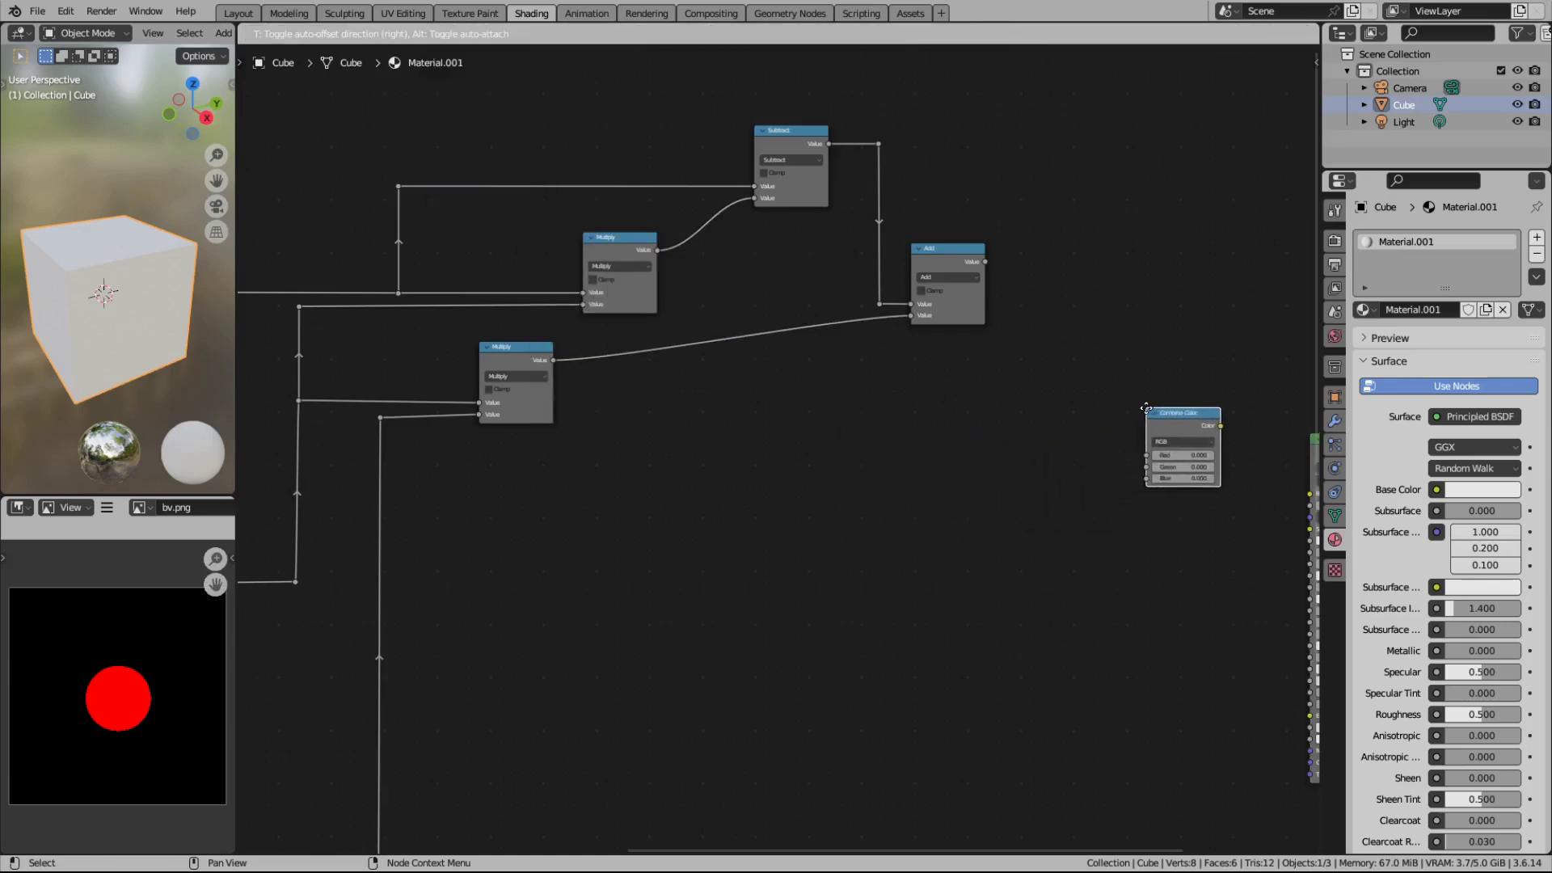
left_click(1154, 460)
Step: Connect the Combine Color output to the Principled BSDF's Base Color and the Add node's output to its Red input
middle_click_drag(1164, 416, 892, 367)
left_click_drag(956, 432, 1046, 443)
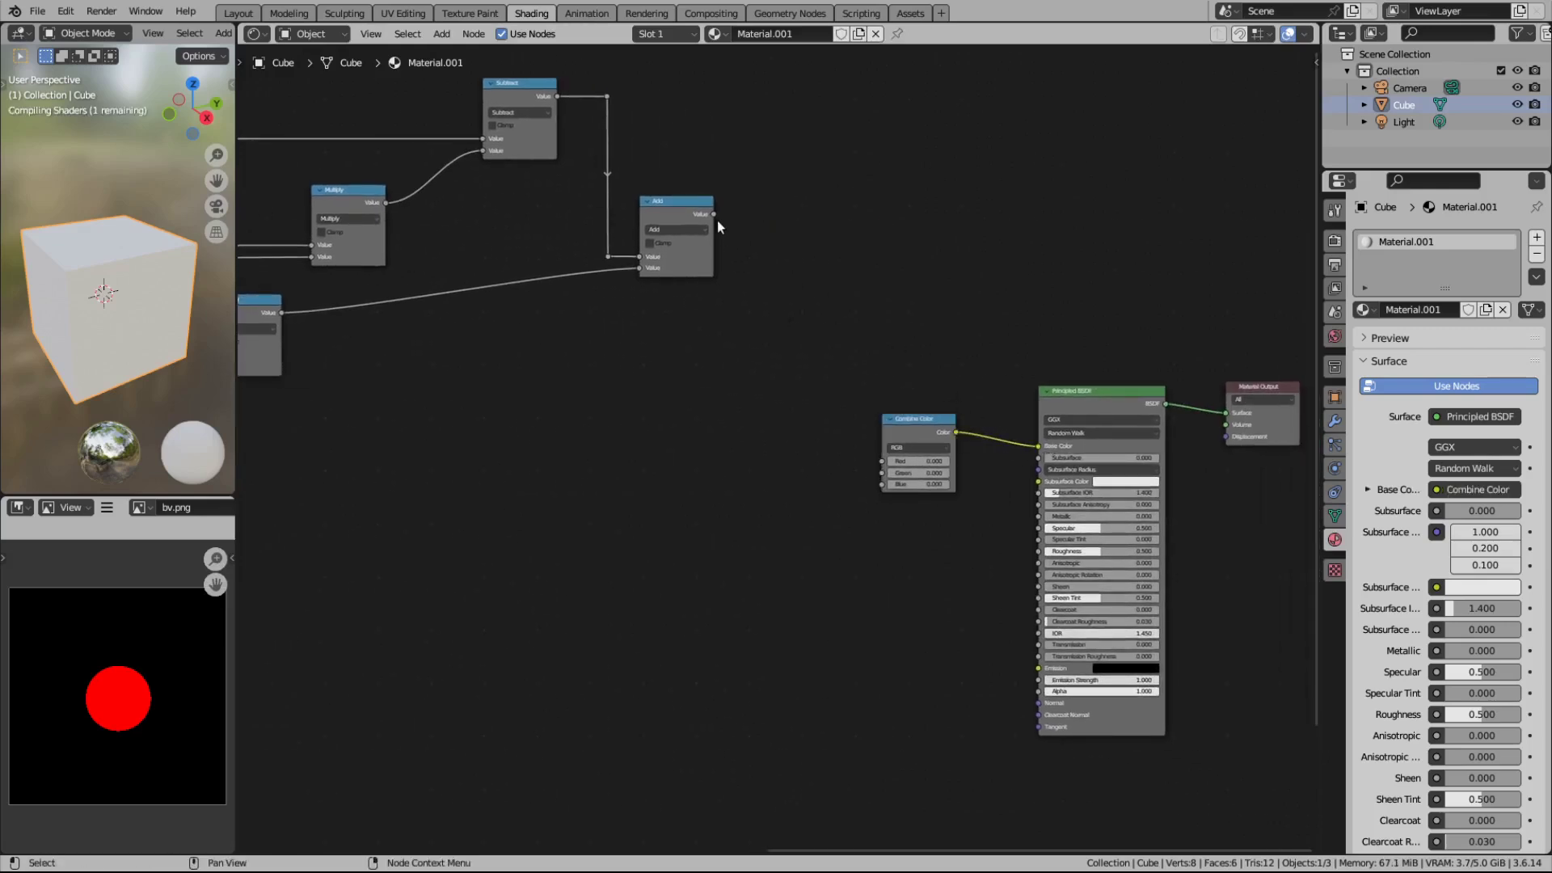
left_click_drag(716, 215, 889, 460)
Step: Move the lower Multiply node right so it lines up directly beneath the upper Multiply node
middle_click_drag(604, 414, 849, 469)
middle_click_drag(658, 474, 798, 440)
scroll(777, 443, "down", 2)
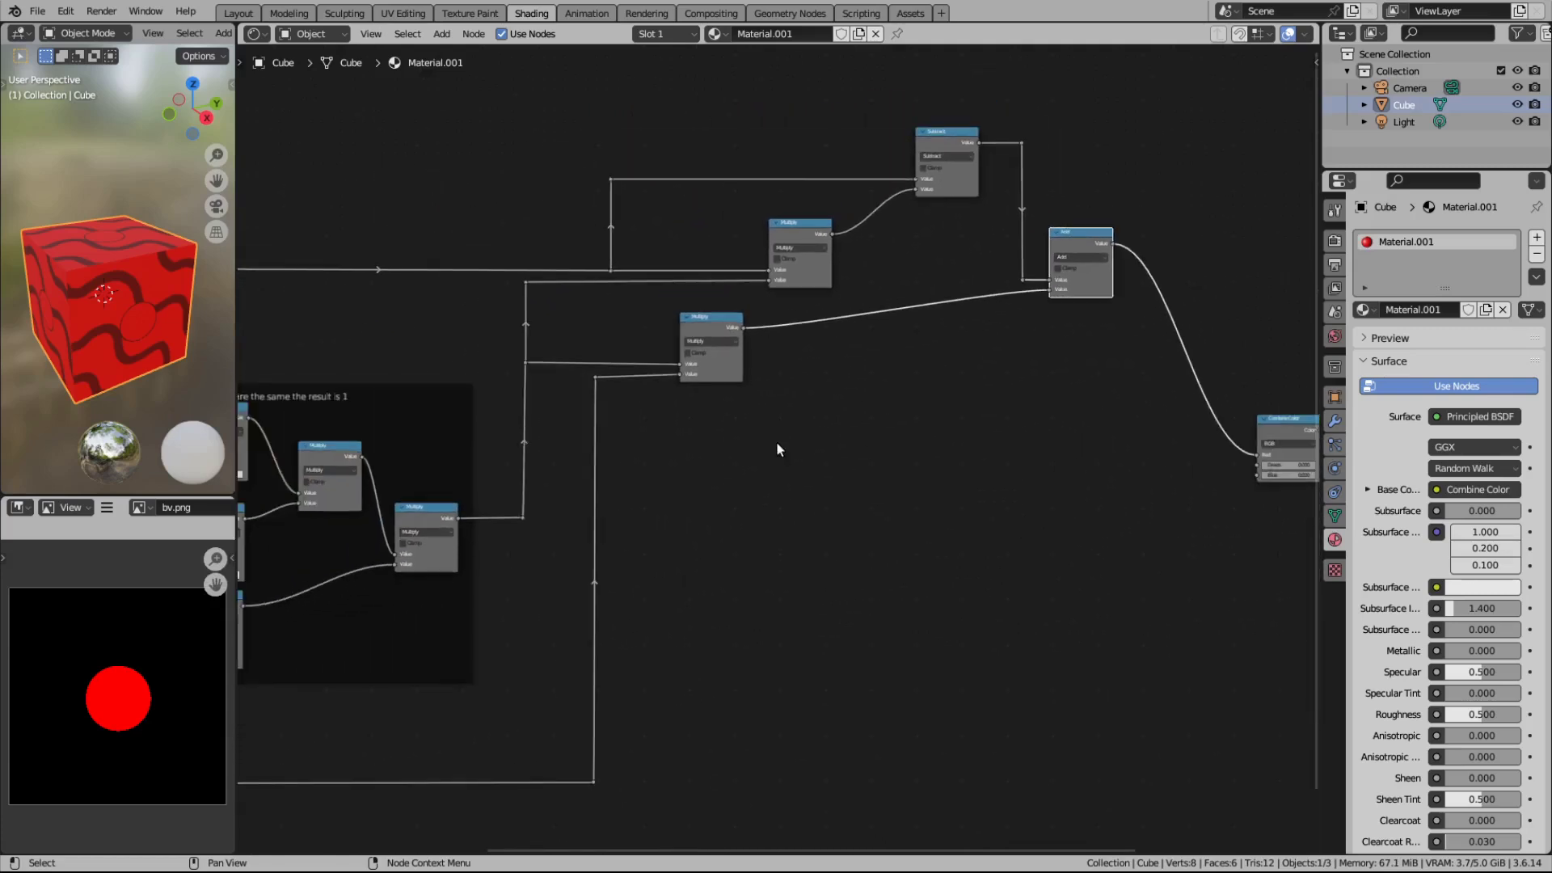
scroll(777, 445, "down", 1)
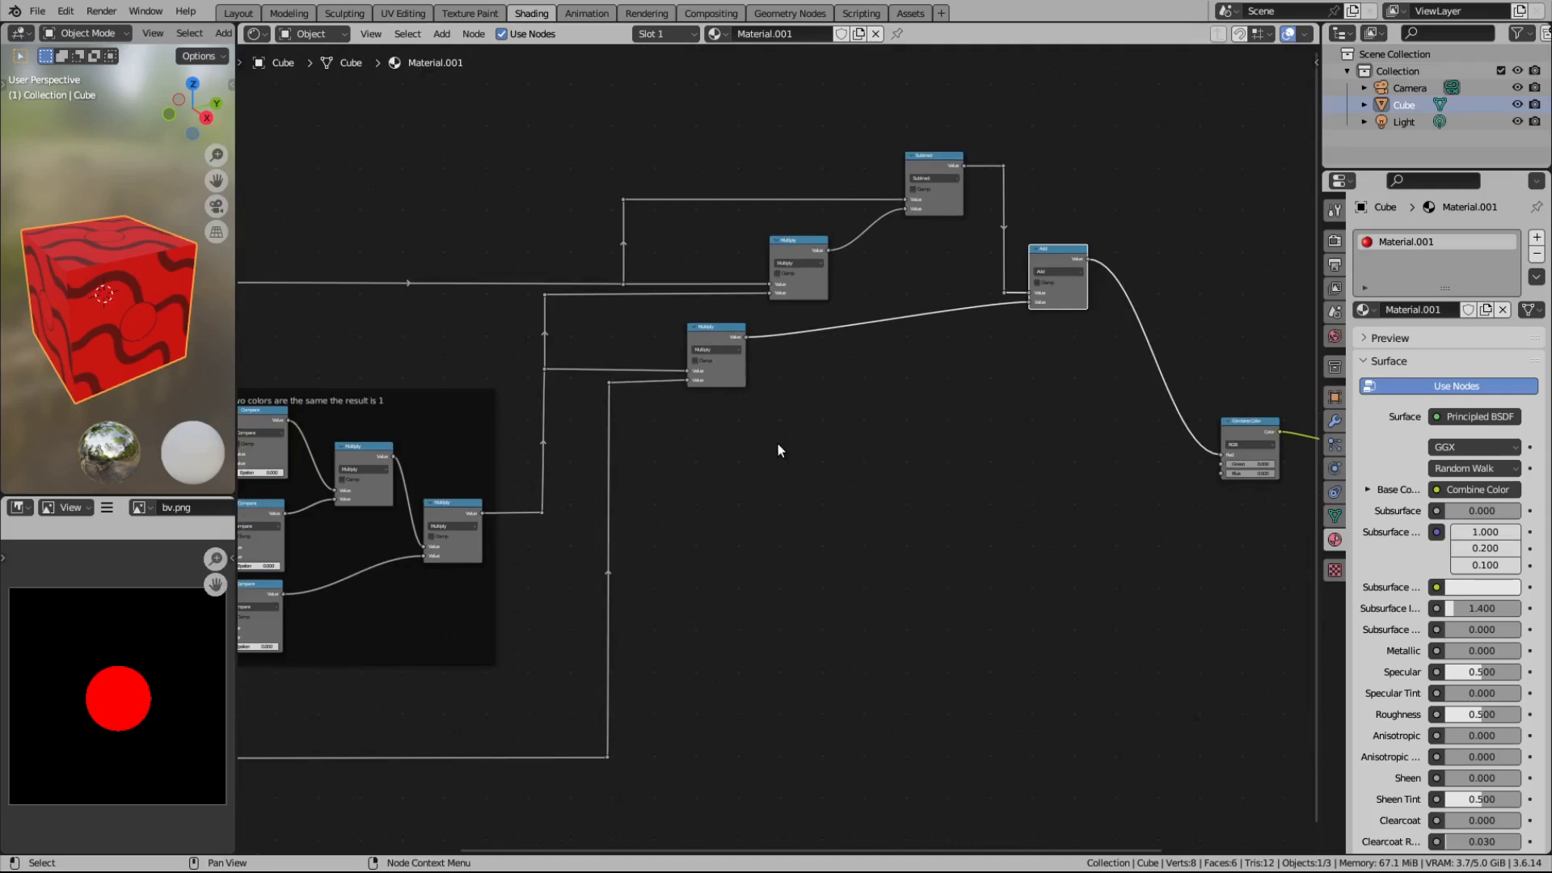
scroll(788, 440, "up", 2)
middle_click_drag(887, 454, 826, 533)
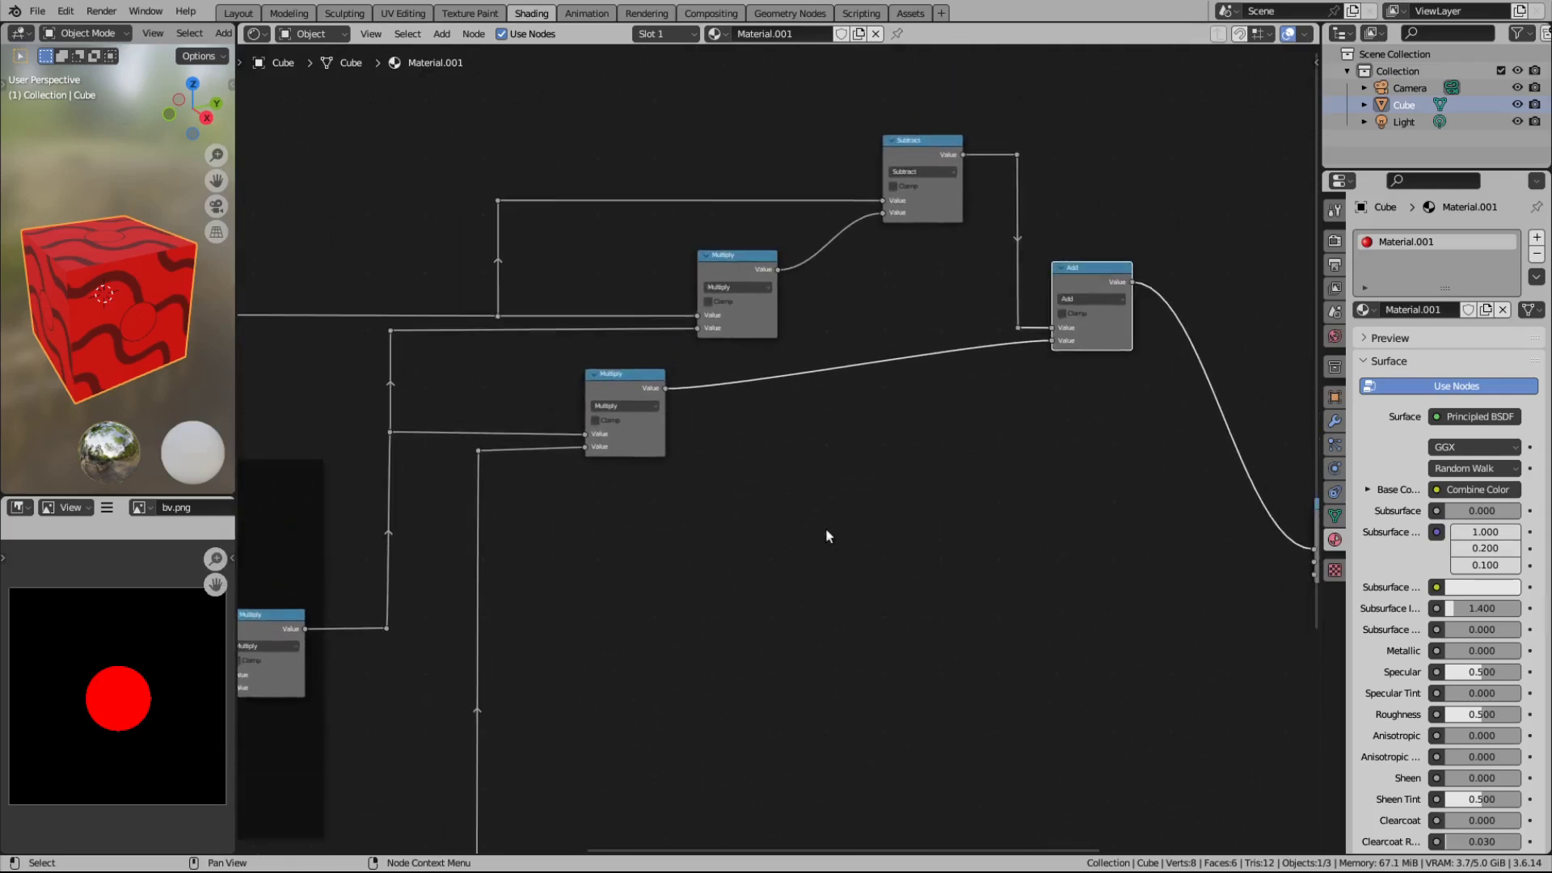
scroll(813, 524, "down", 1)
middle_click_drag(675, 526, 835, 482)
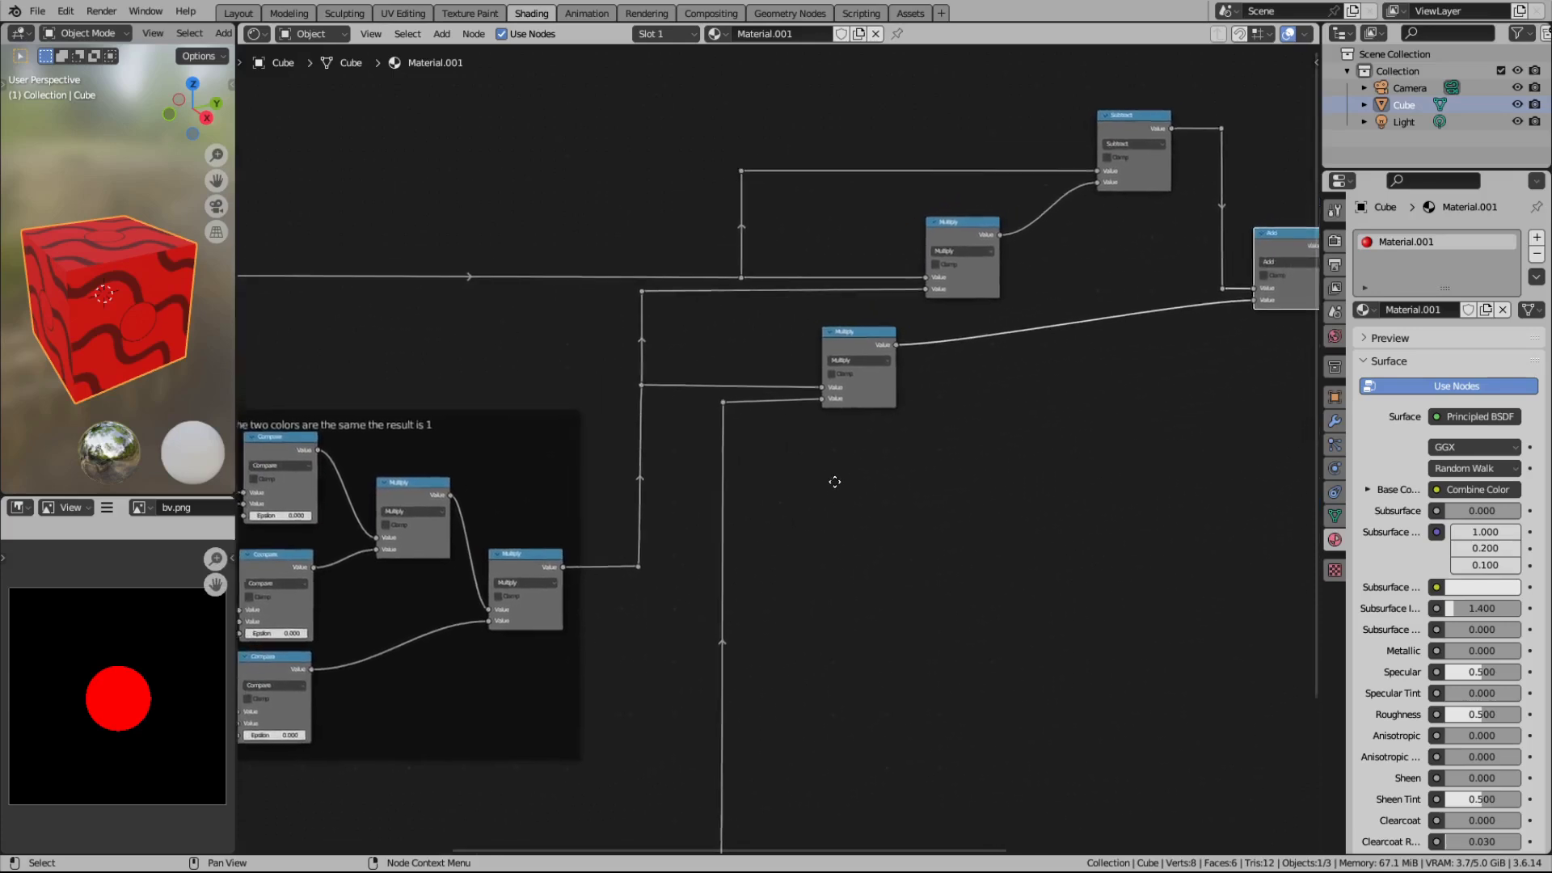
scroll(952, 425, "down", 3)
middle_click_drag(925, 457, 898, 464)
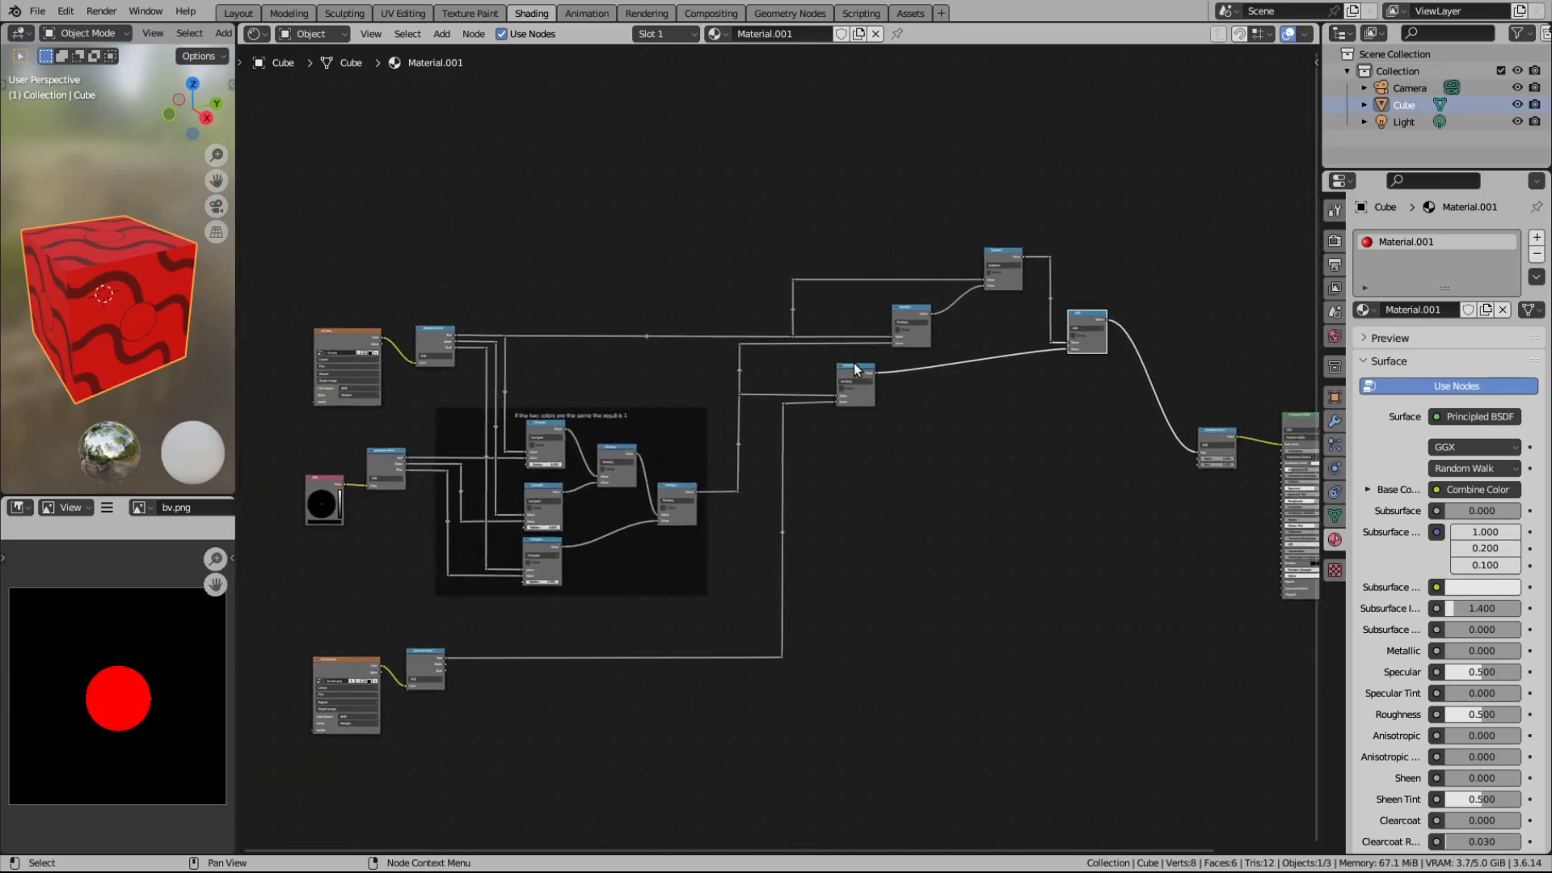
left_click_drag(852, 365, 908, 361)
Step: Add a Frame above the Red channel's Multiply nodes and enlarge it
middle_click_drag(922, 427, 740, 442)
scroll(848, 423, "up", 4)
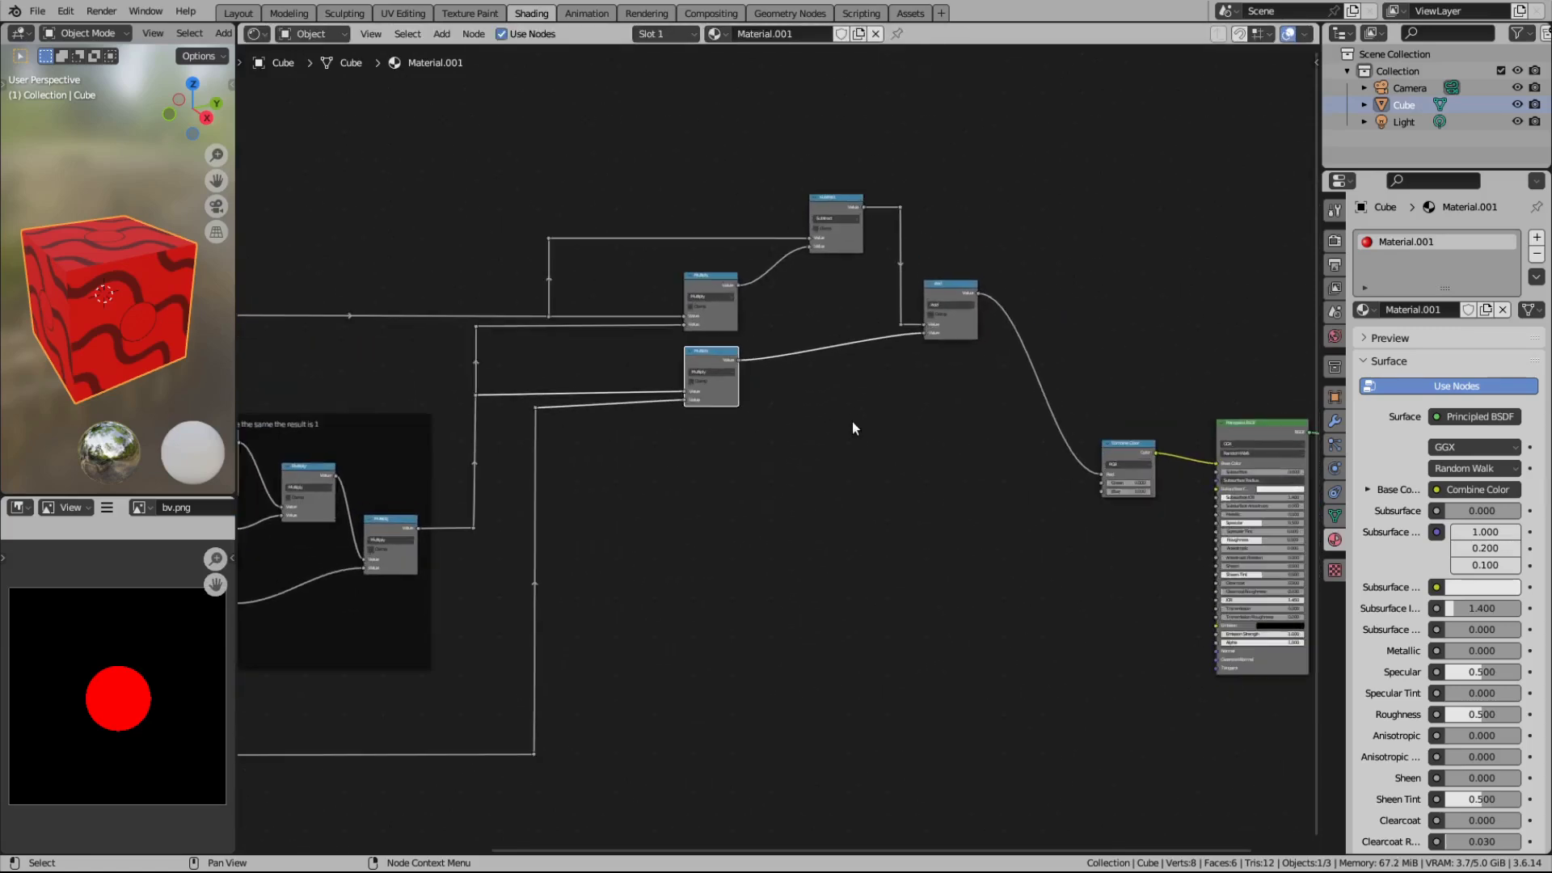
scroll(852, 420, "up", 2)
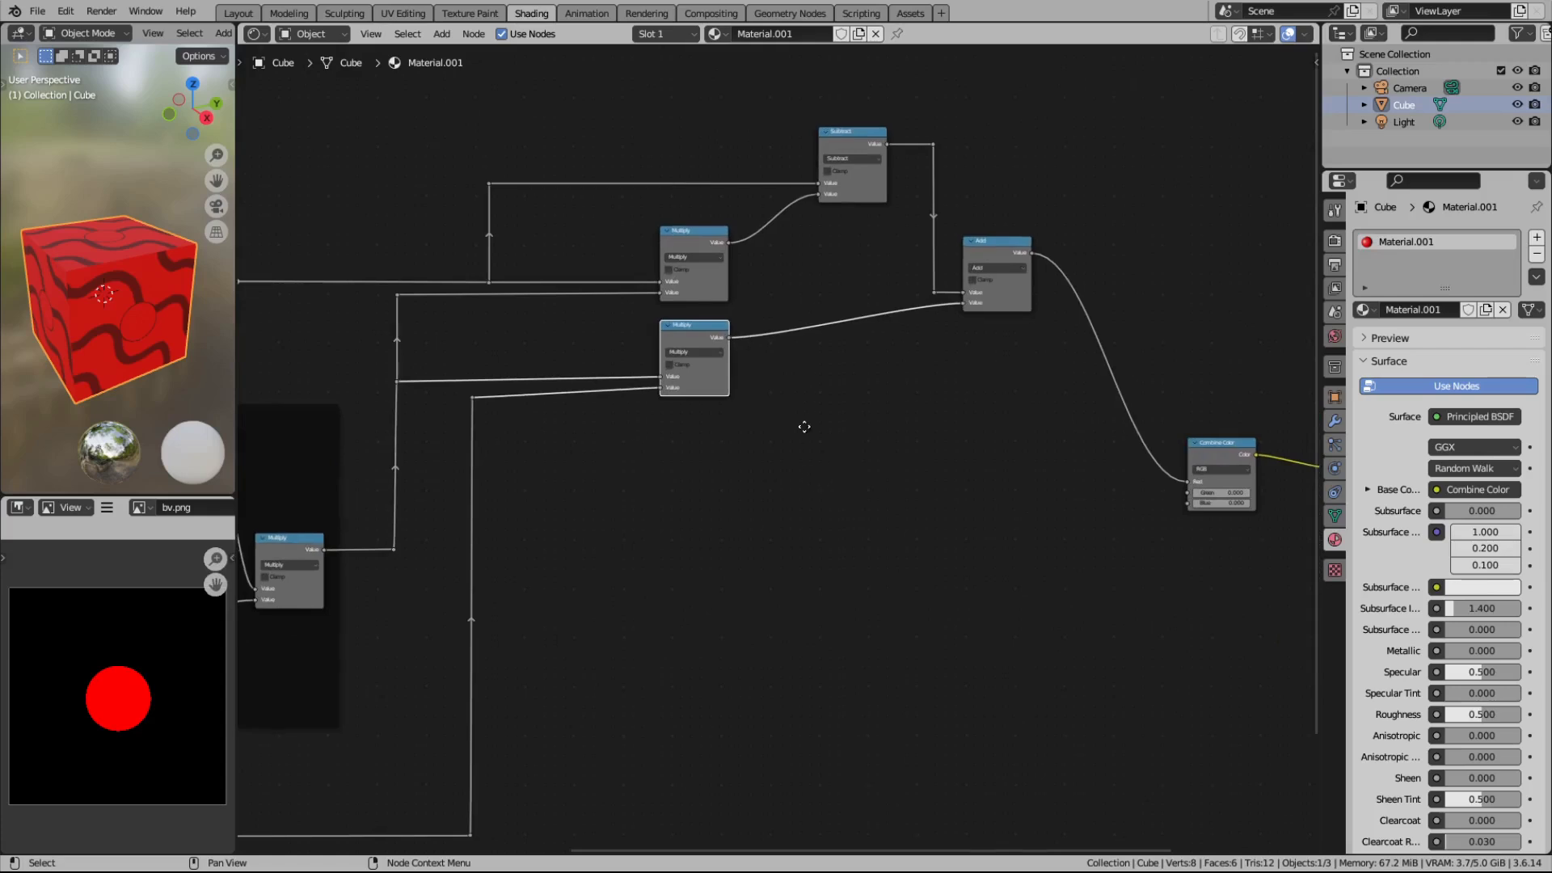
middle_click_drag(802, 422, 796, 490)
left_click(442, 33)
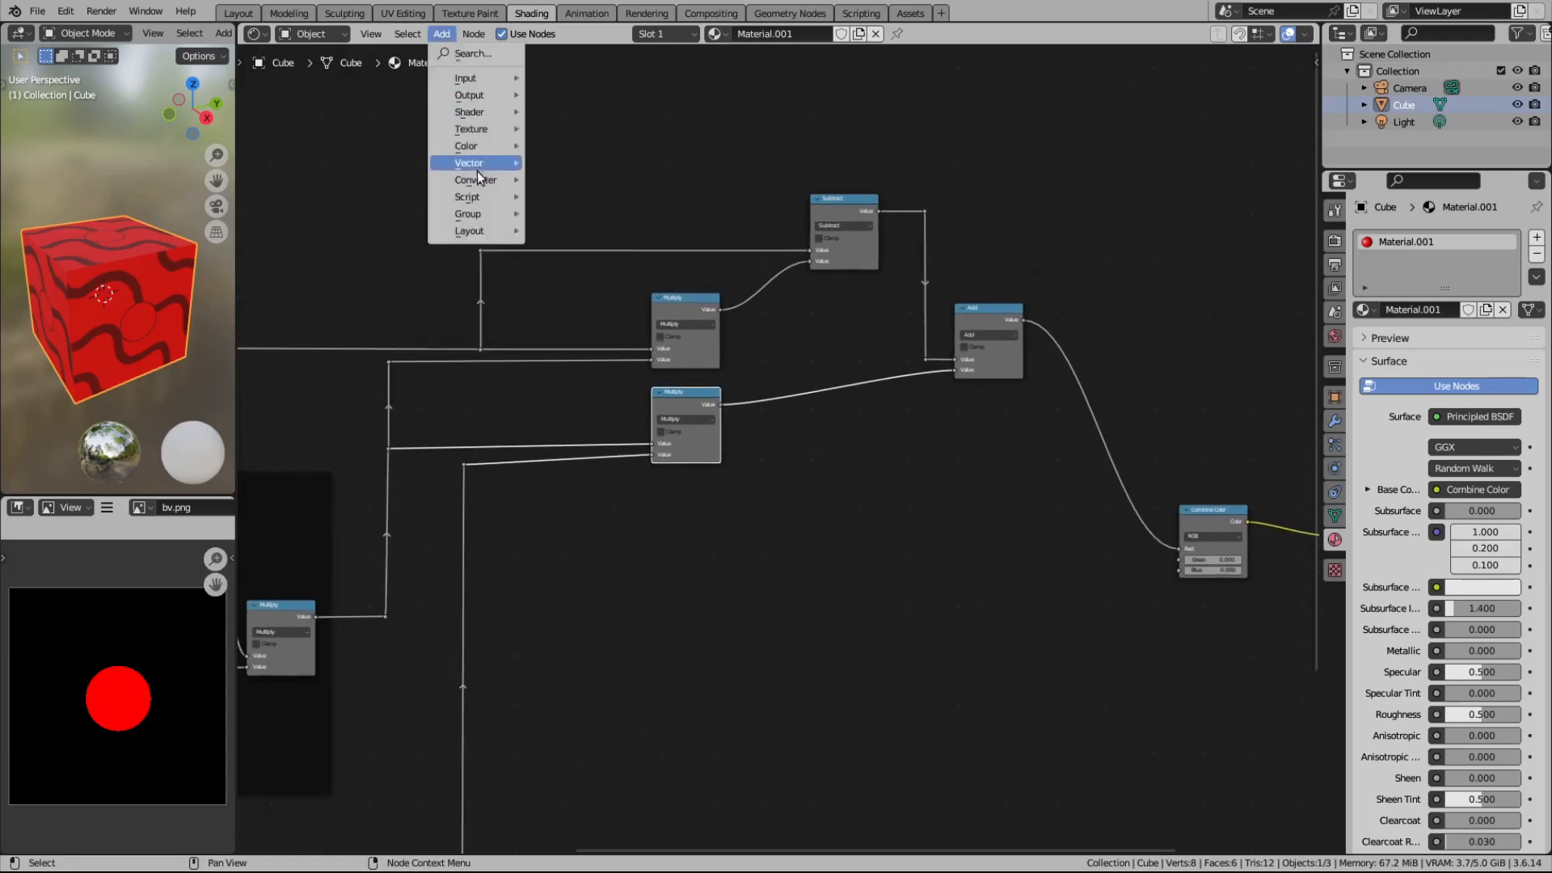
mouse_move(501, 231)
left_click(563, 230)
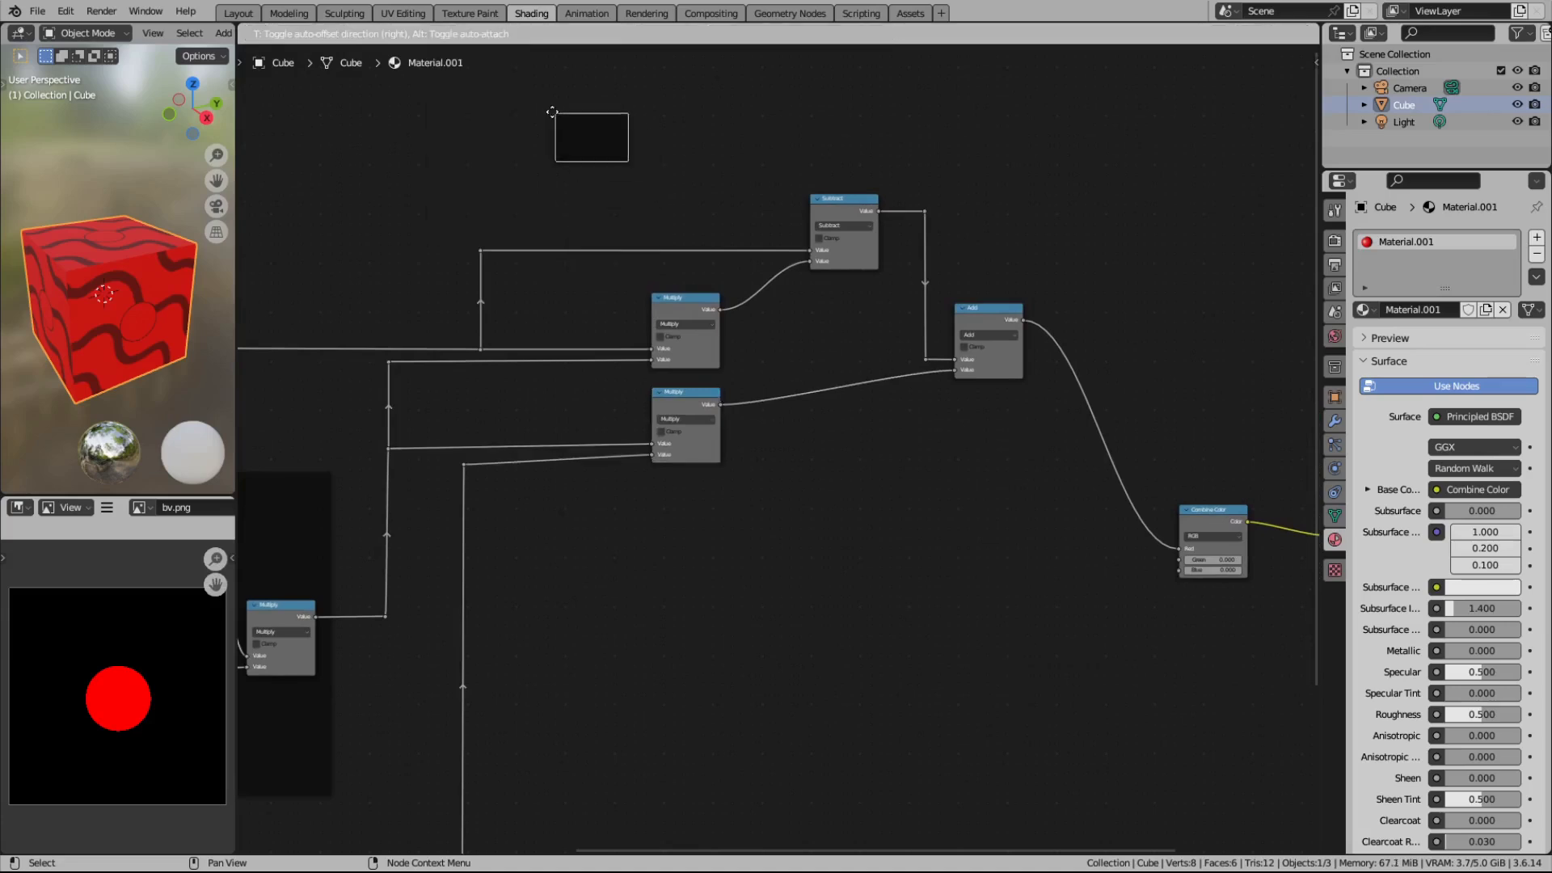
left_click(610, 153)
left_click_drag(621, 156, 745, 223)
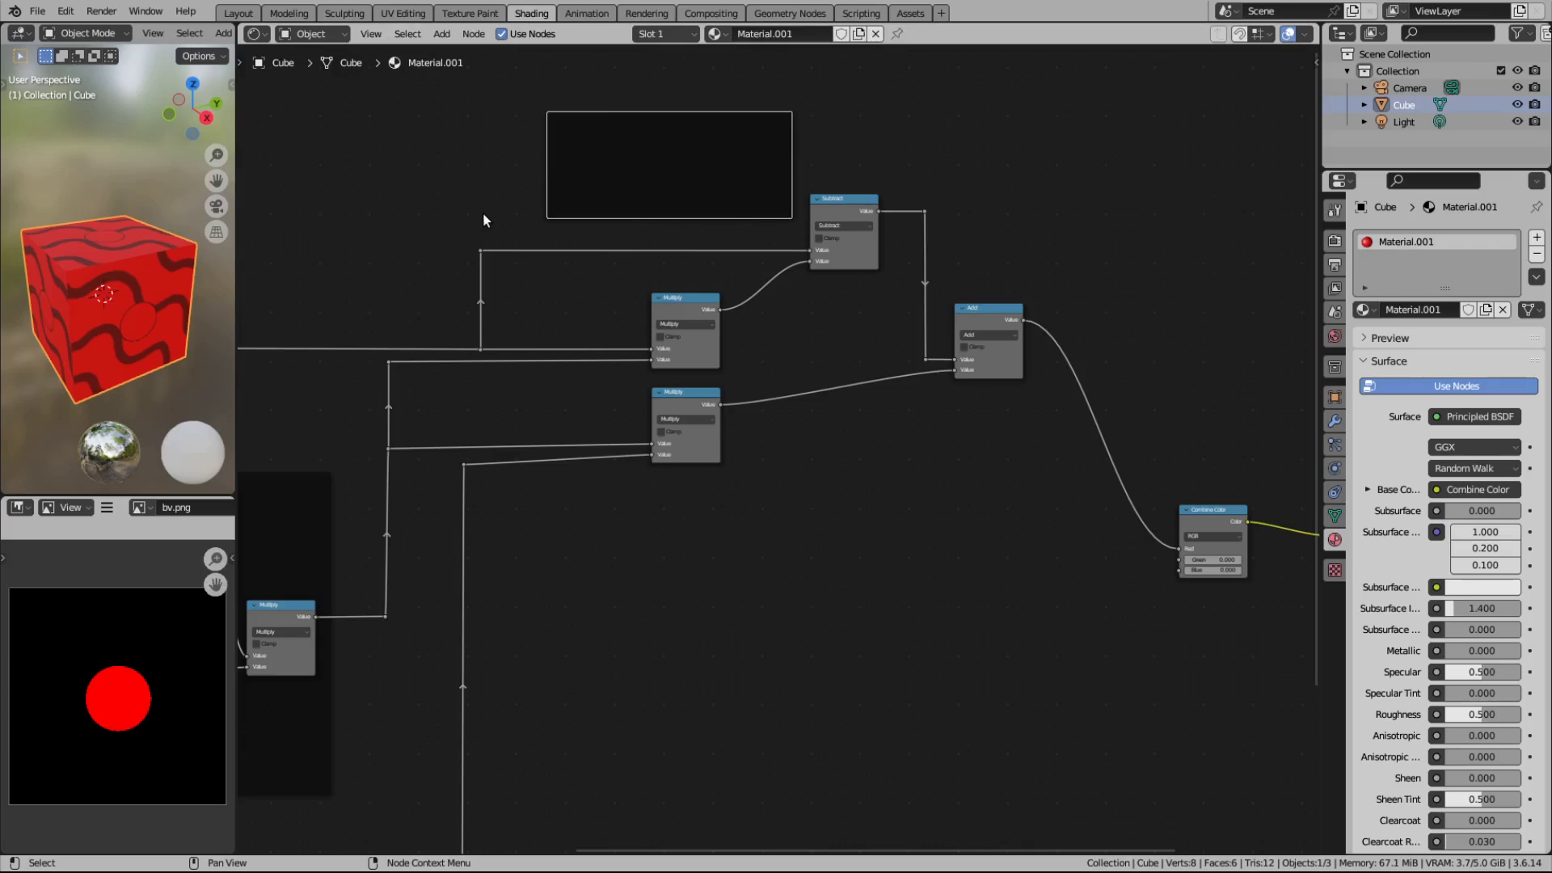
Step: Select the two Multiply nodes, the Subtract and Add nodes and the Reroutes between them, and drop them into the new Frame
middle_click_drag(409, 246, 462, 217)
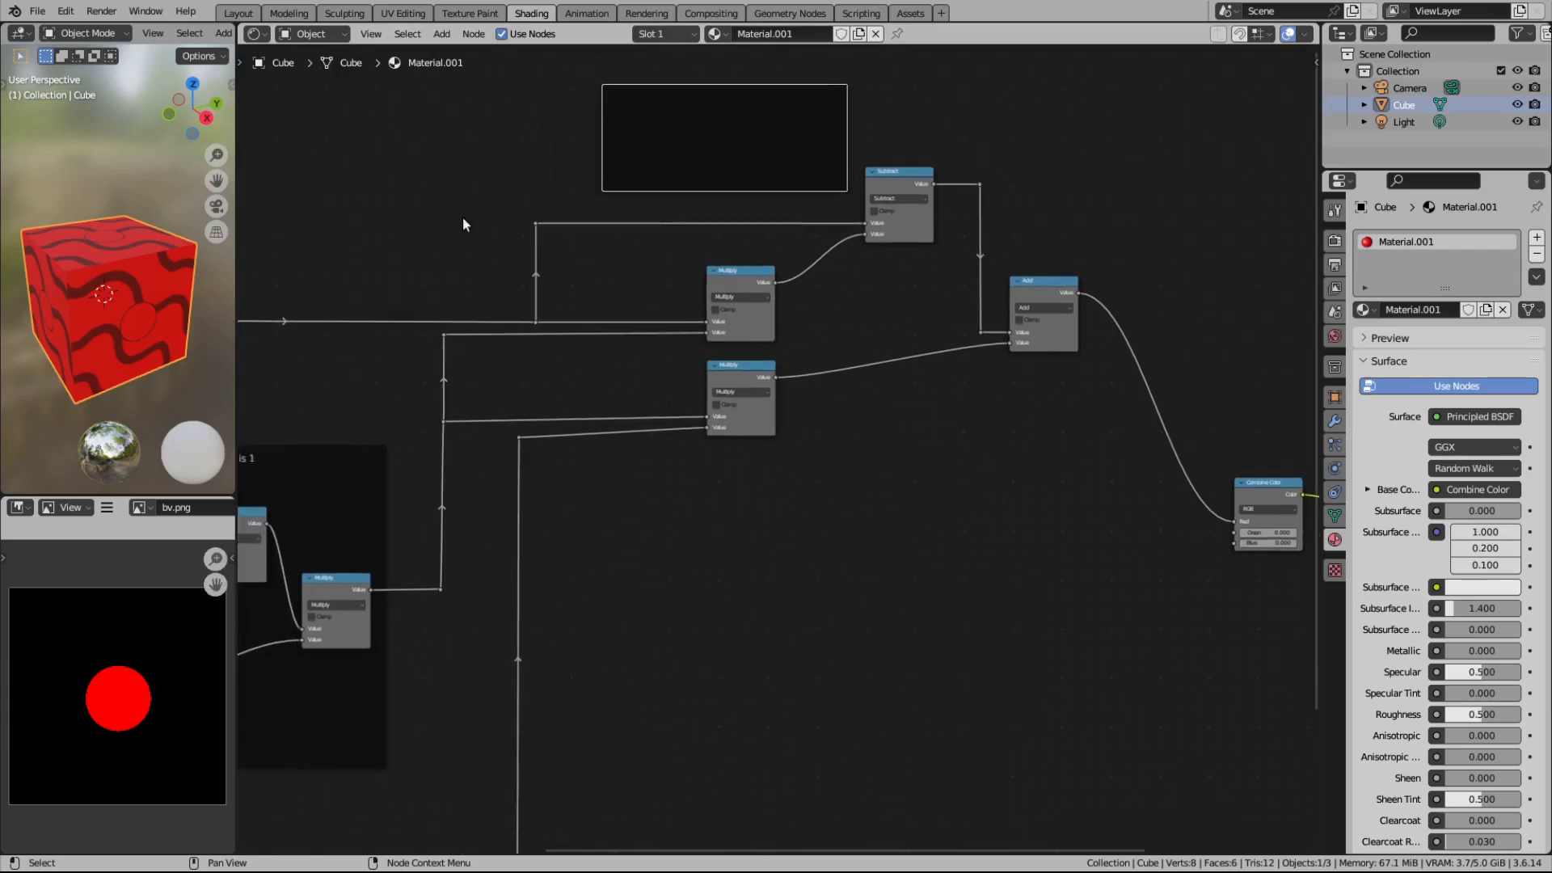
middle_click_drag(622, 253, 540, 279)
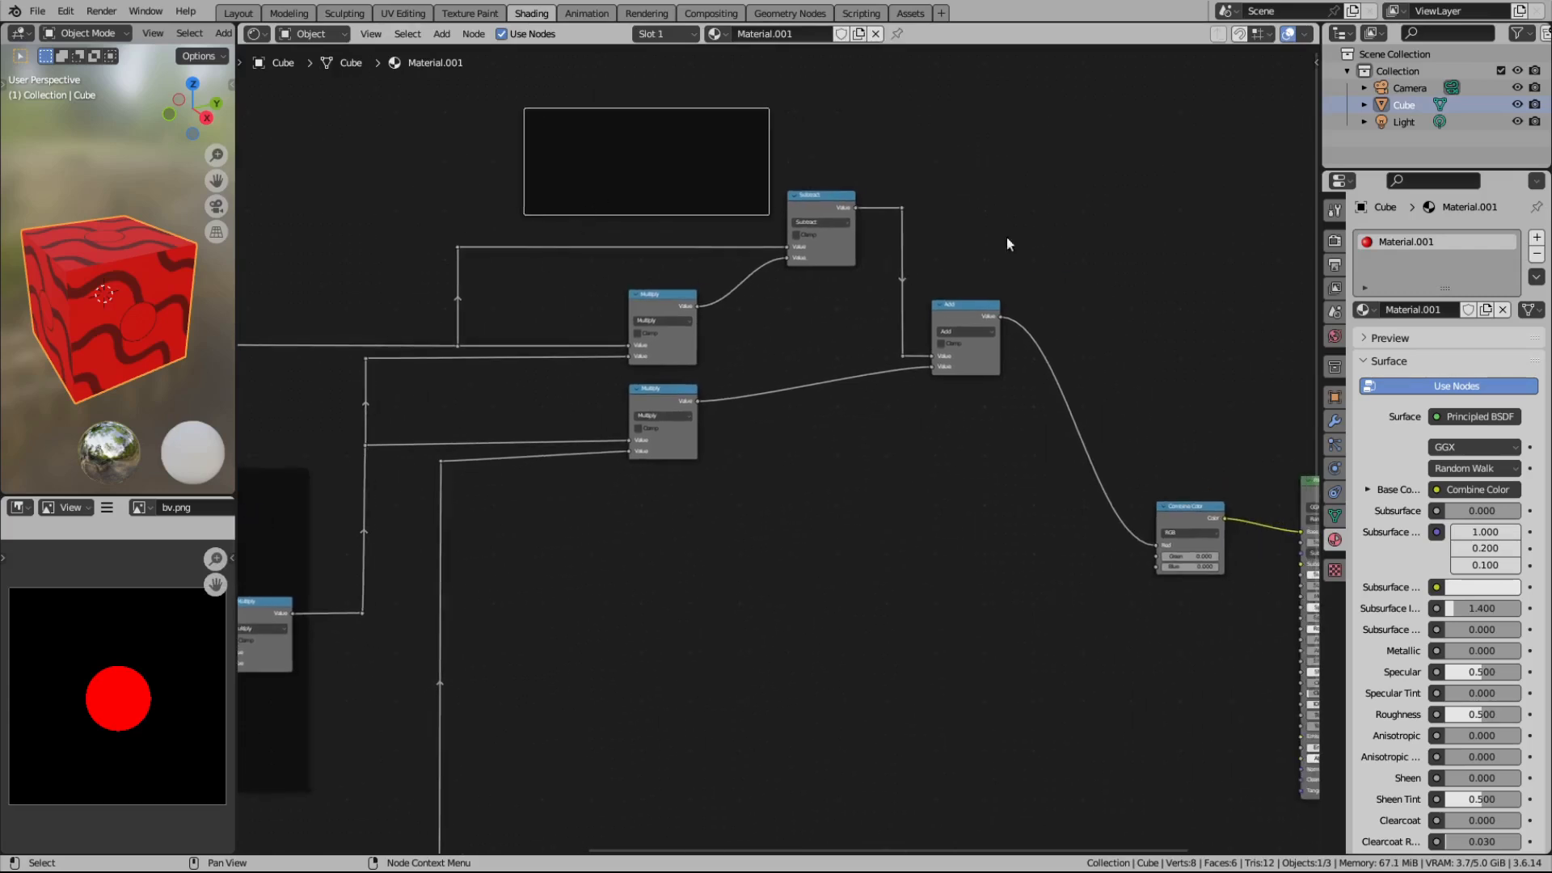
left_click_drag(1048, 179, 616, 480)
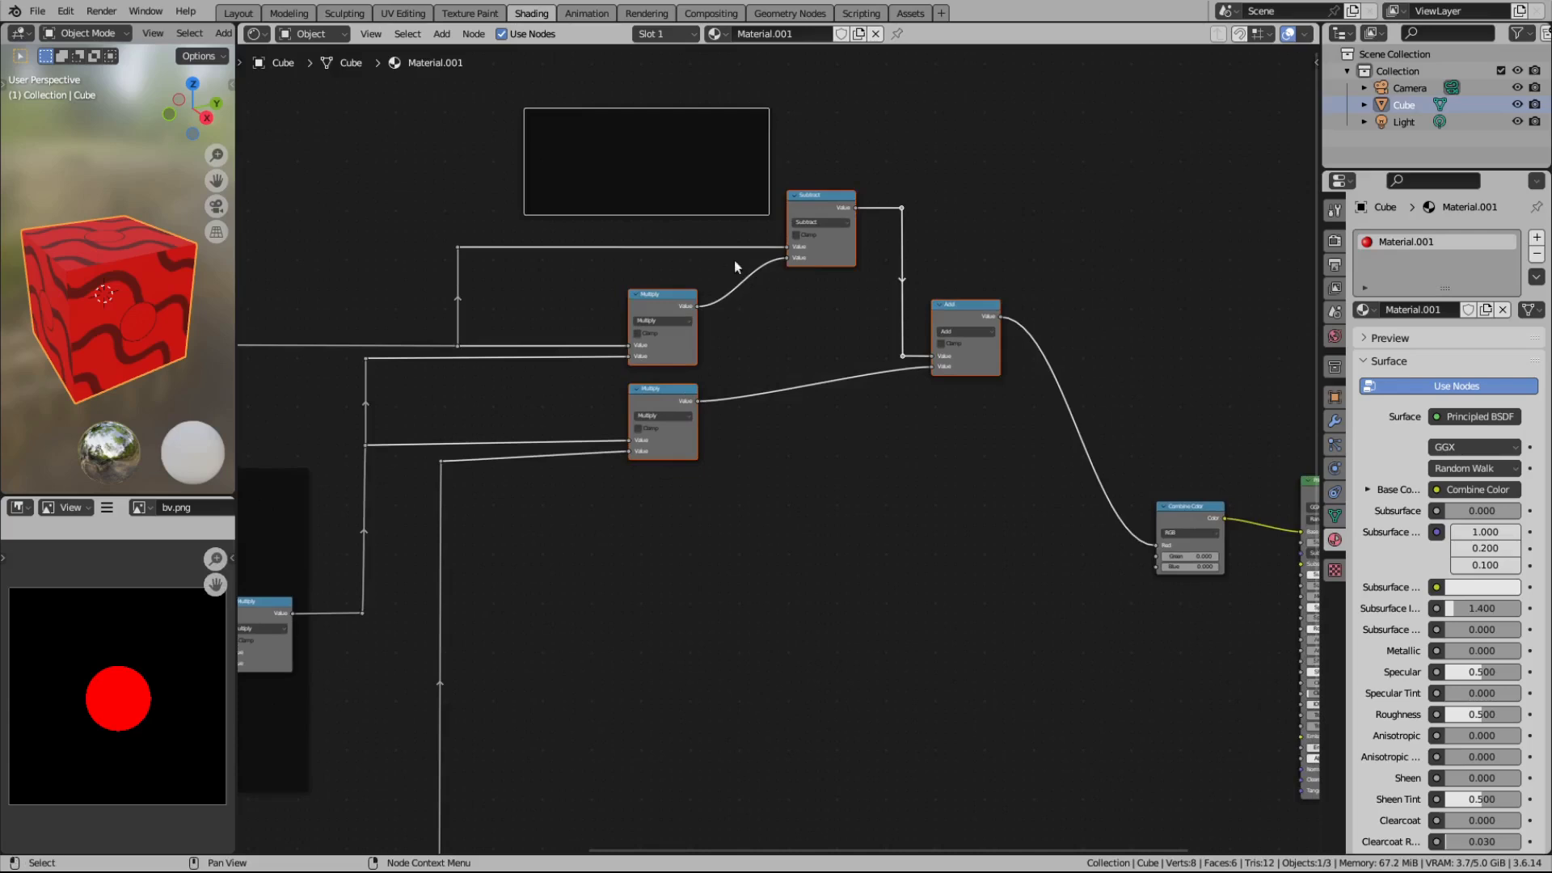
left_click(572, 205, "shift")
key("g")
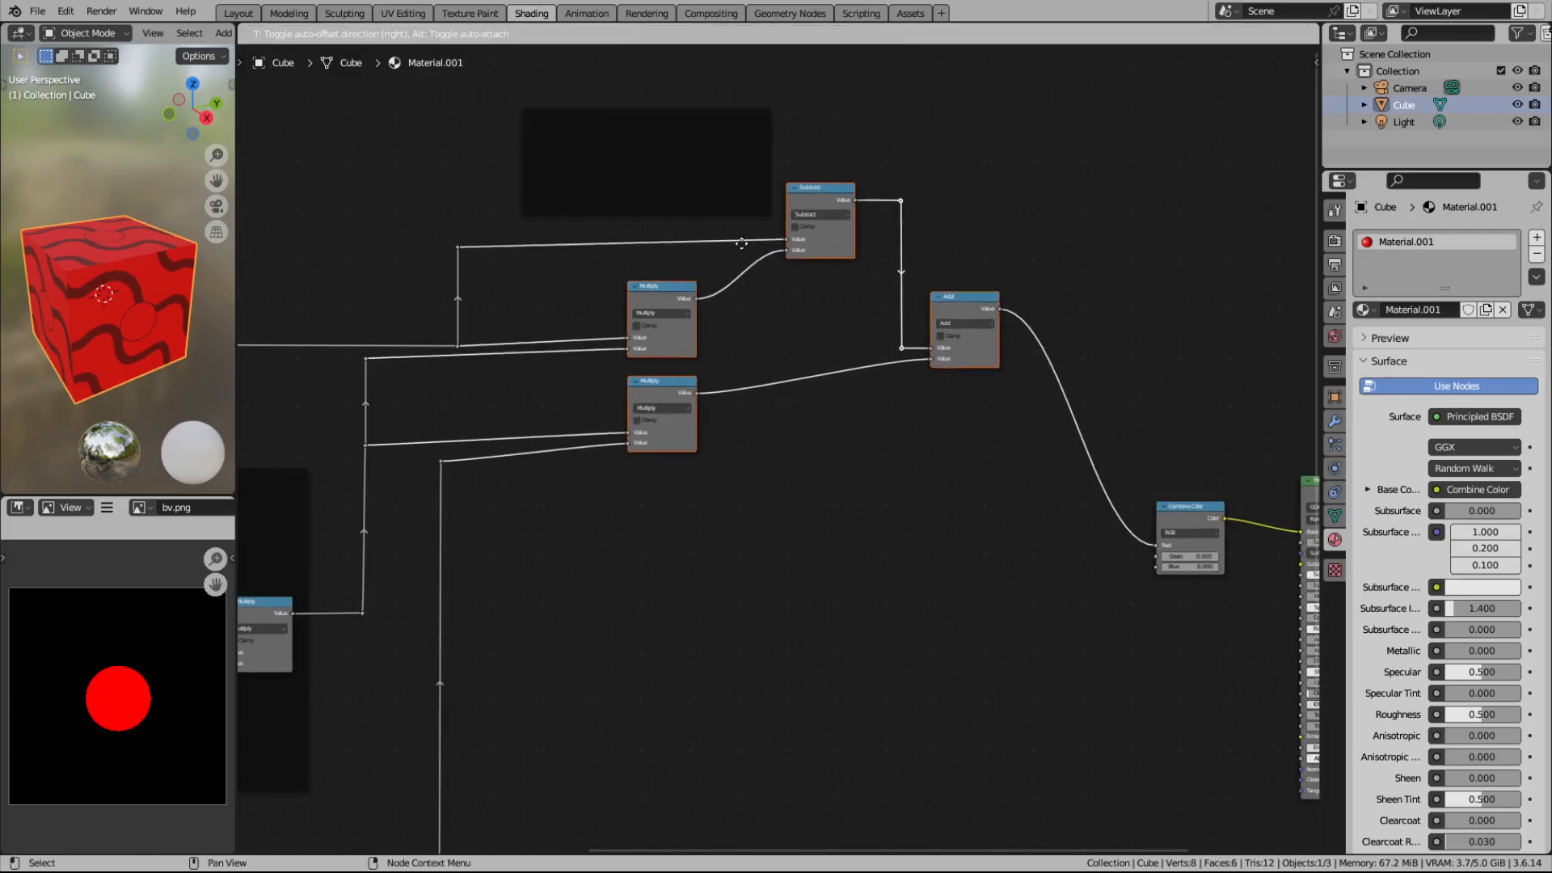
left_click(715, 205)
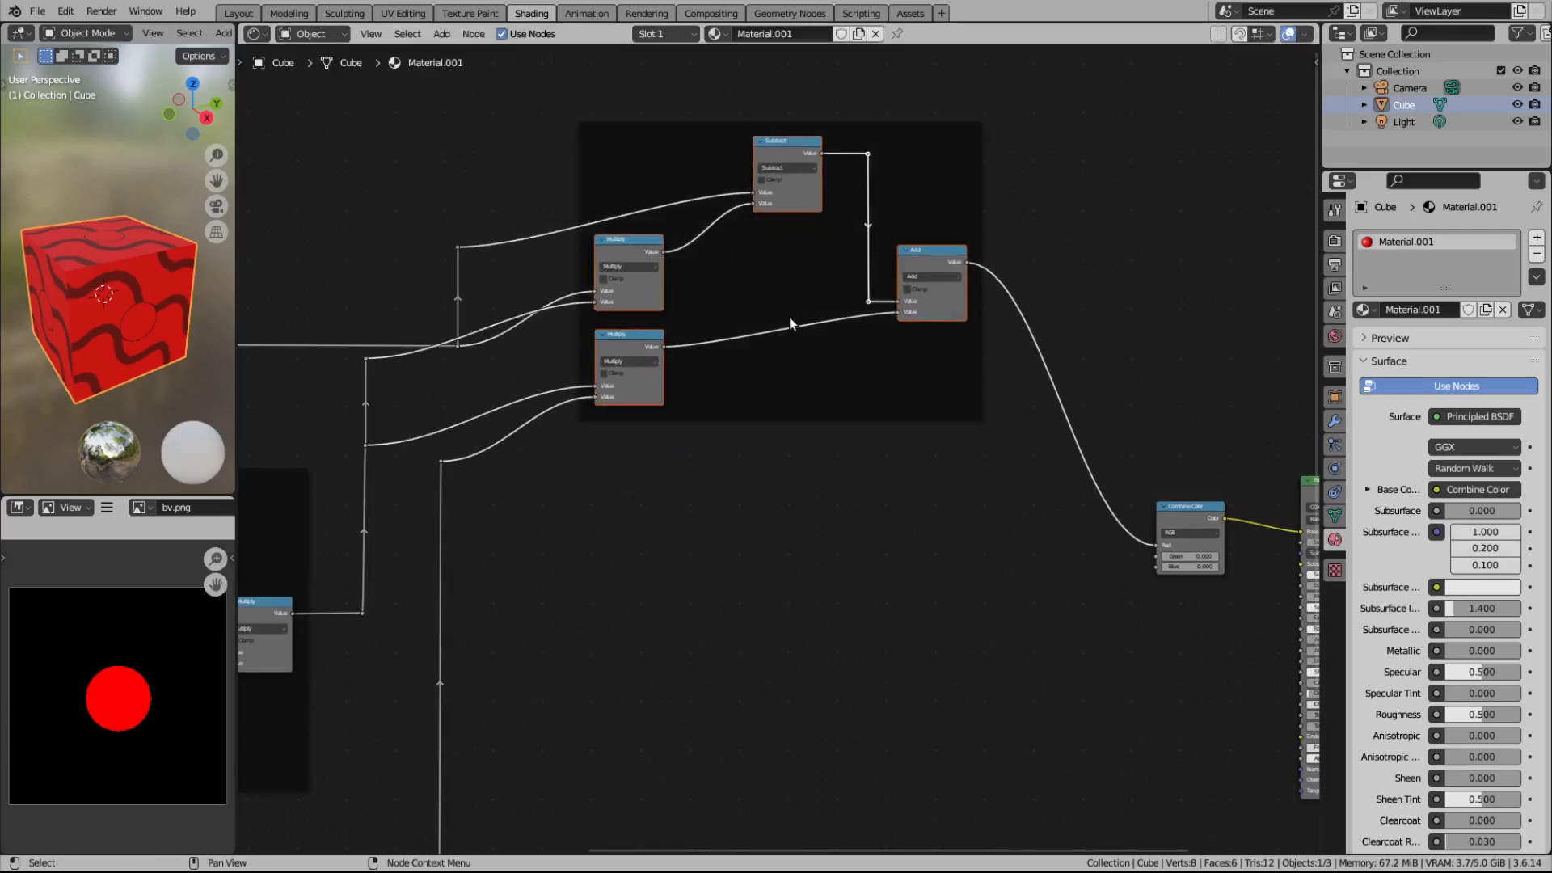
Step: Move the framed nodes back down so their inputs line up with the incoming Reroute links
key("g")
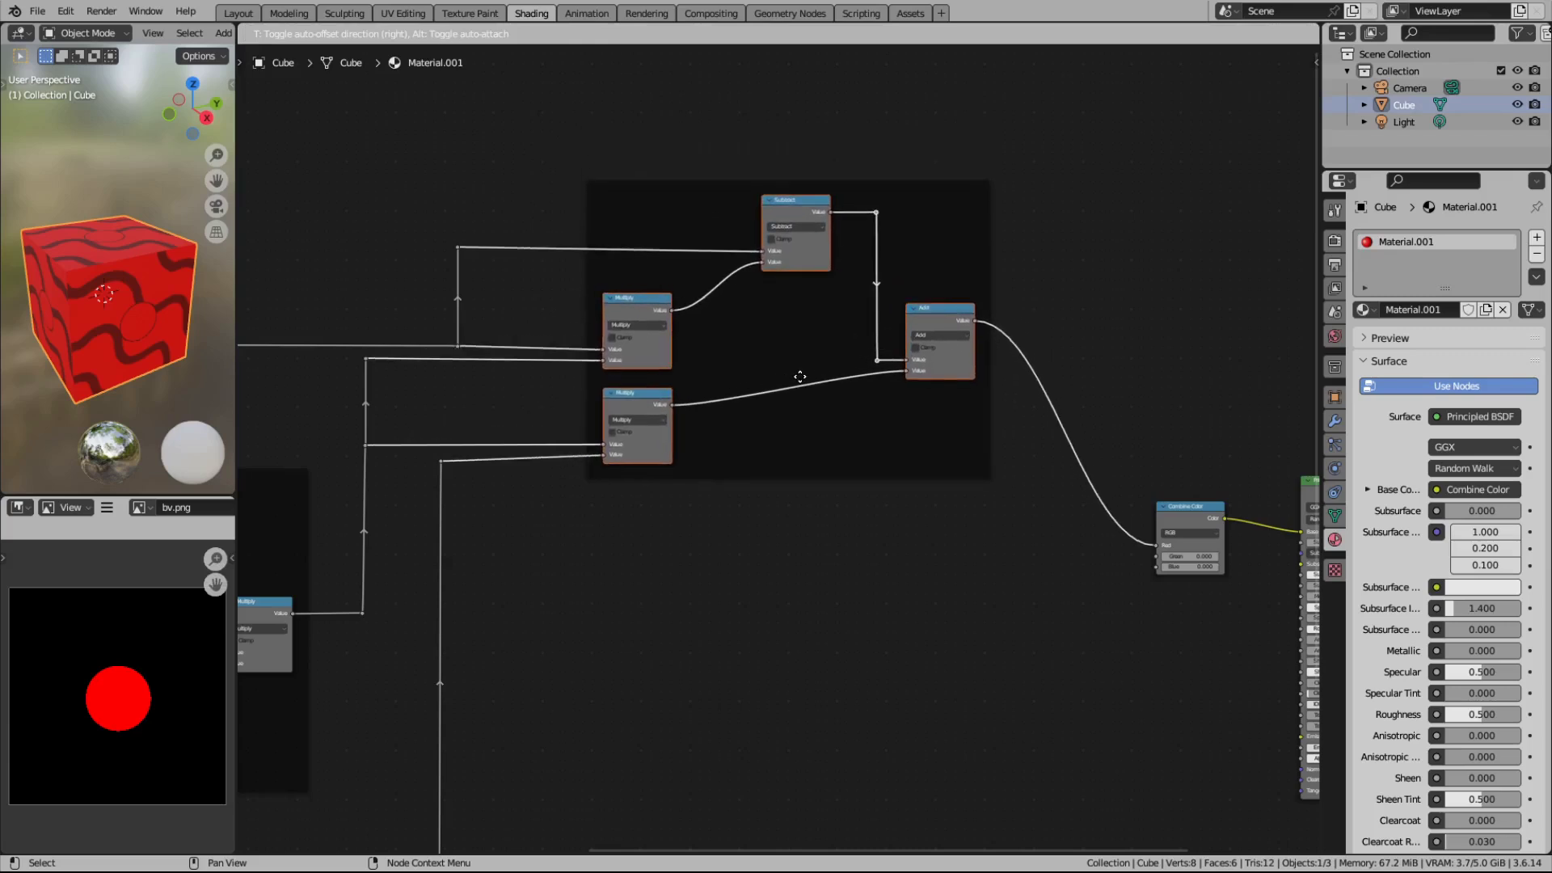
left_click(800, 374)
left_click(835, 514)
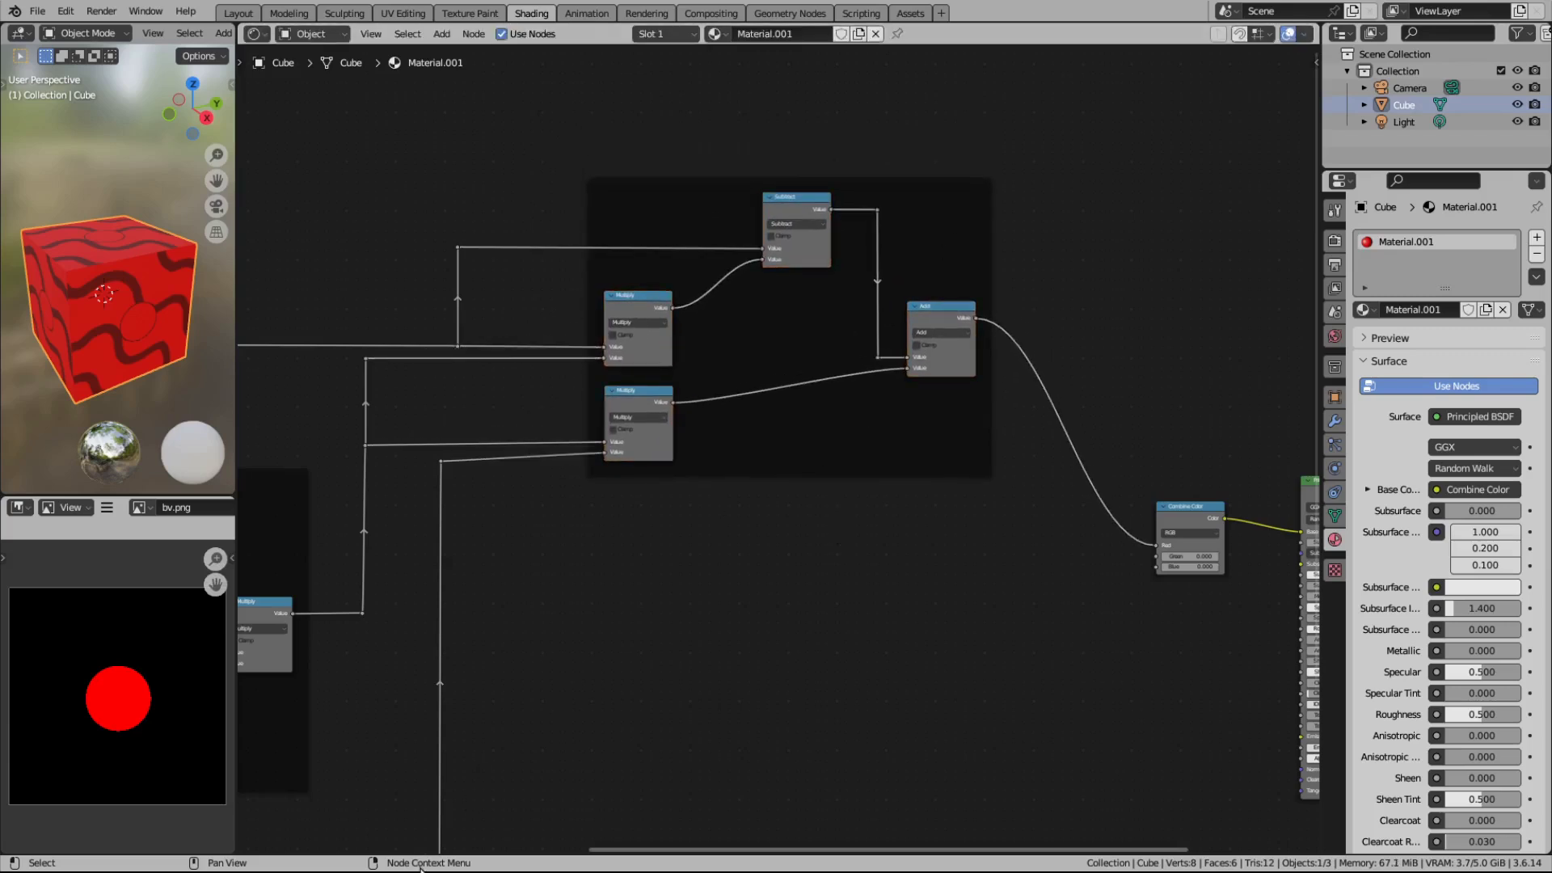
Step: Label the new Frame "Choose what color R use Top Layer or Bottom Layer"
scroll(997, 159, "up", 1)
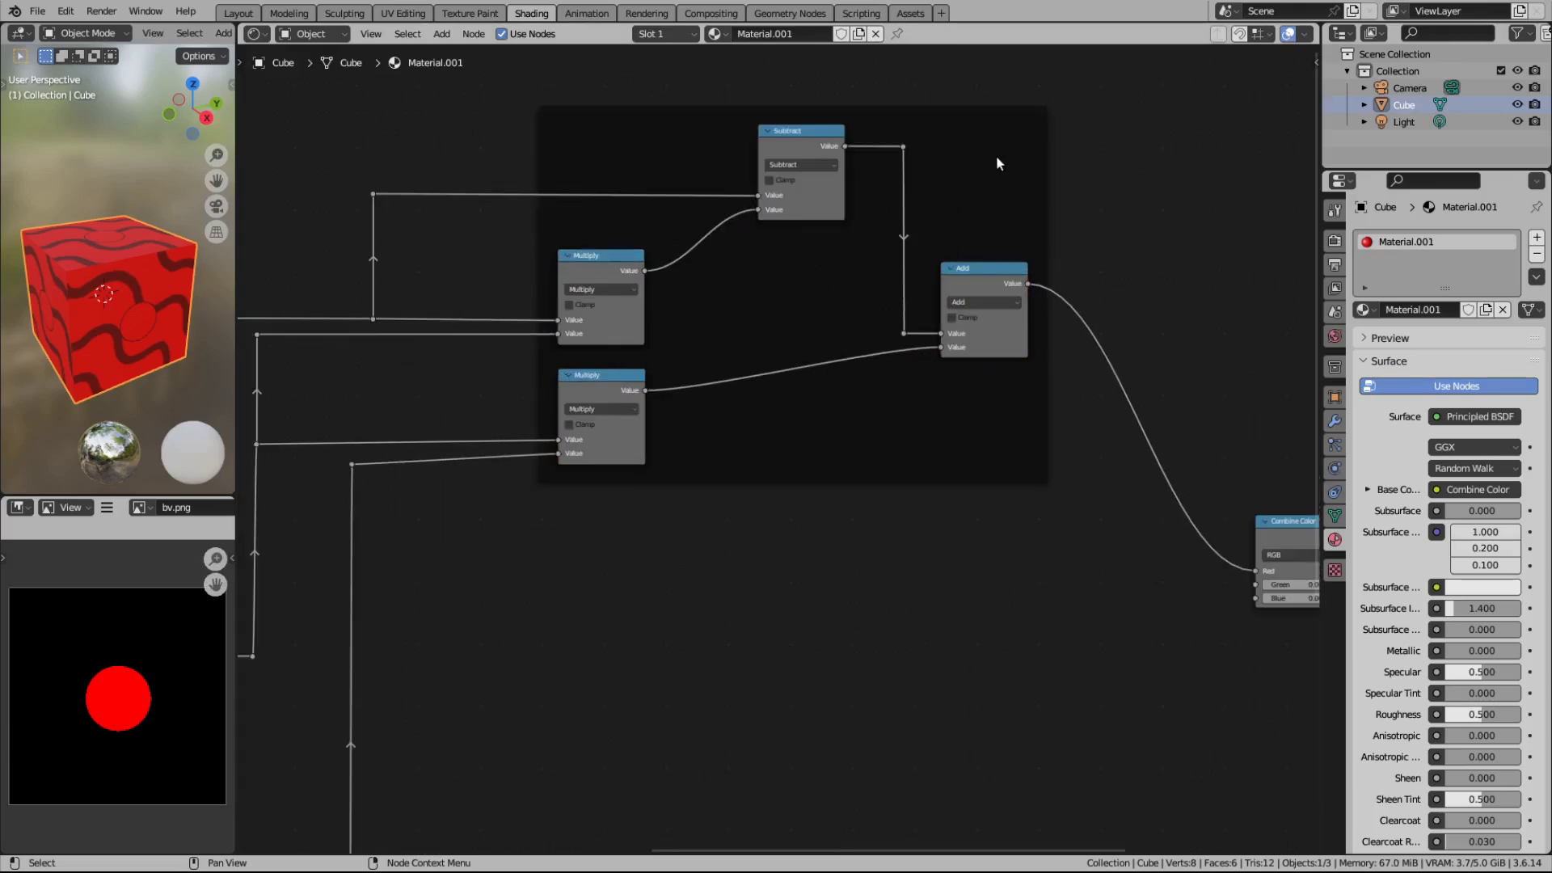
key("n")
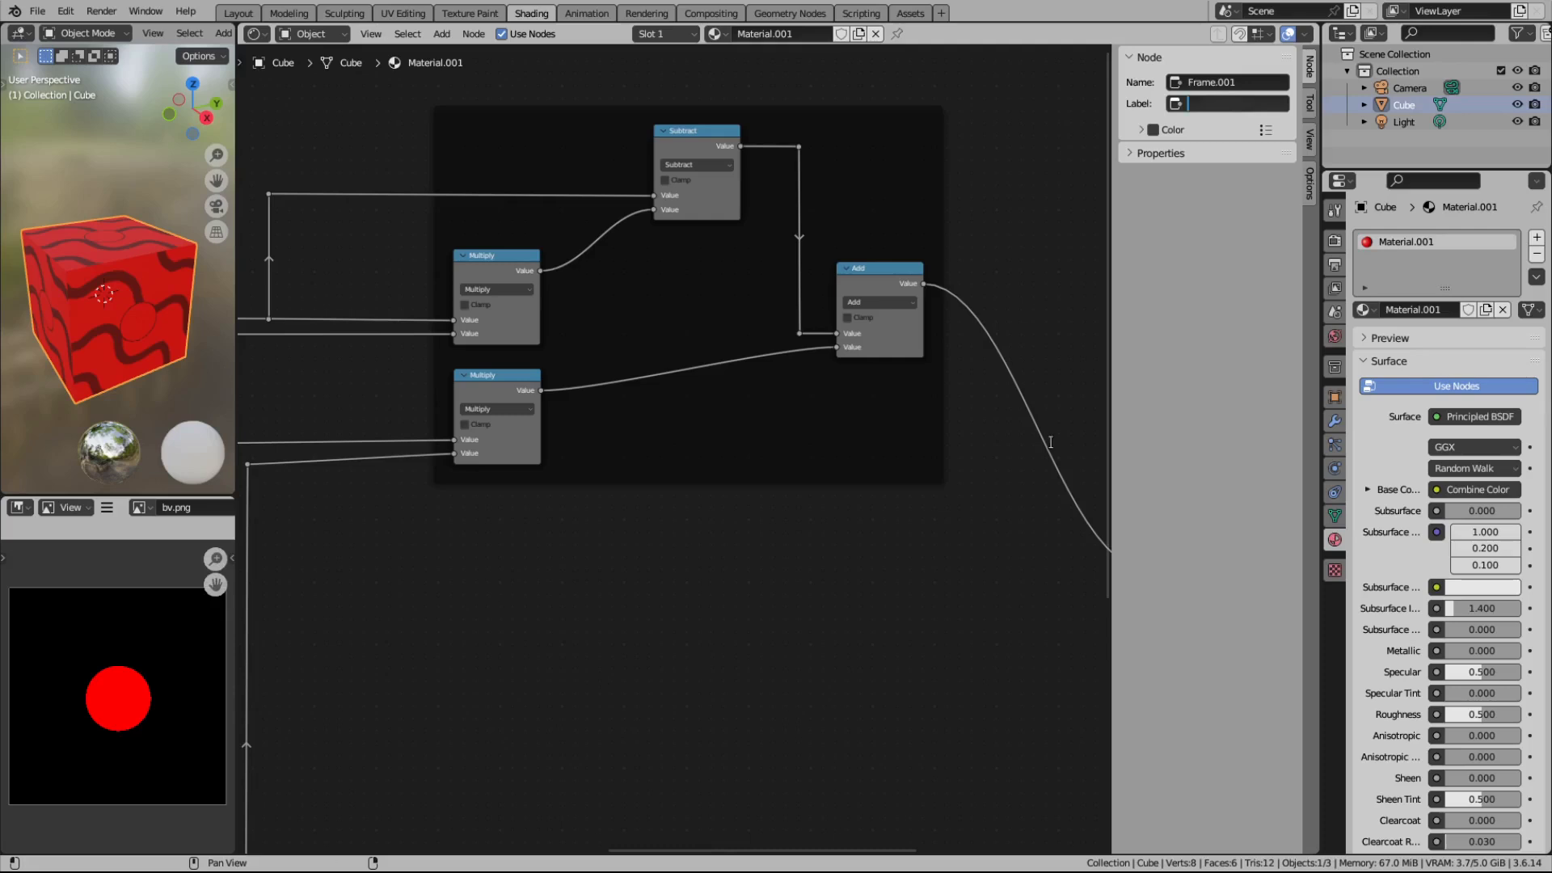
type("Choose what color R use Top Layer or Bottom Layer")
key("Return")
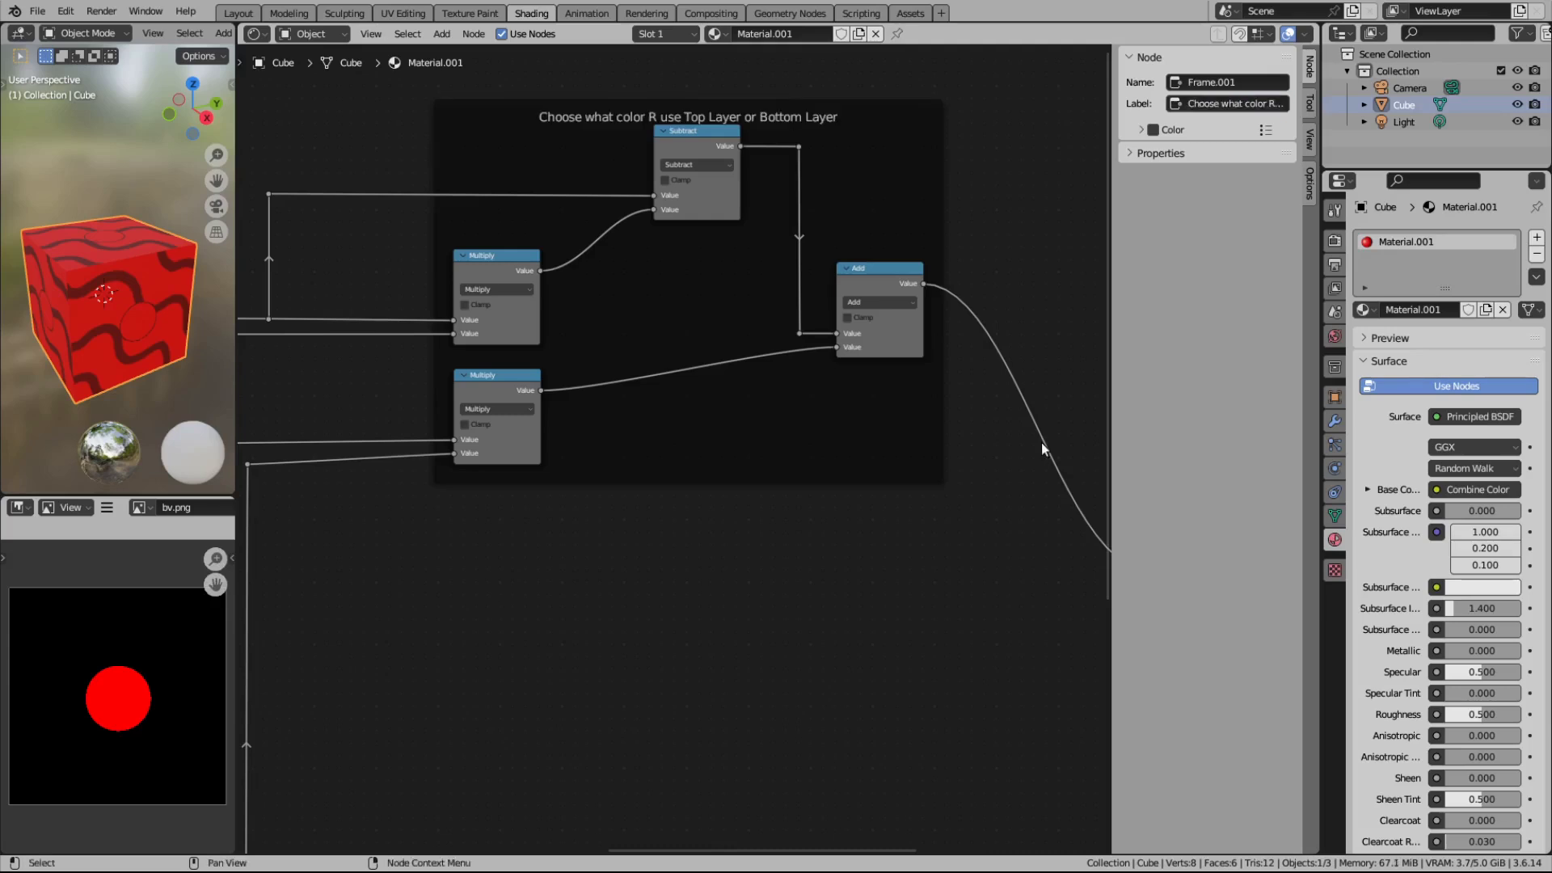
scroll(727, 558, "up", 3)
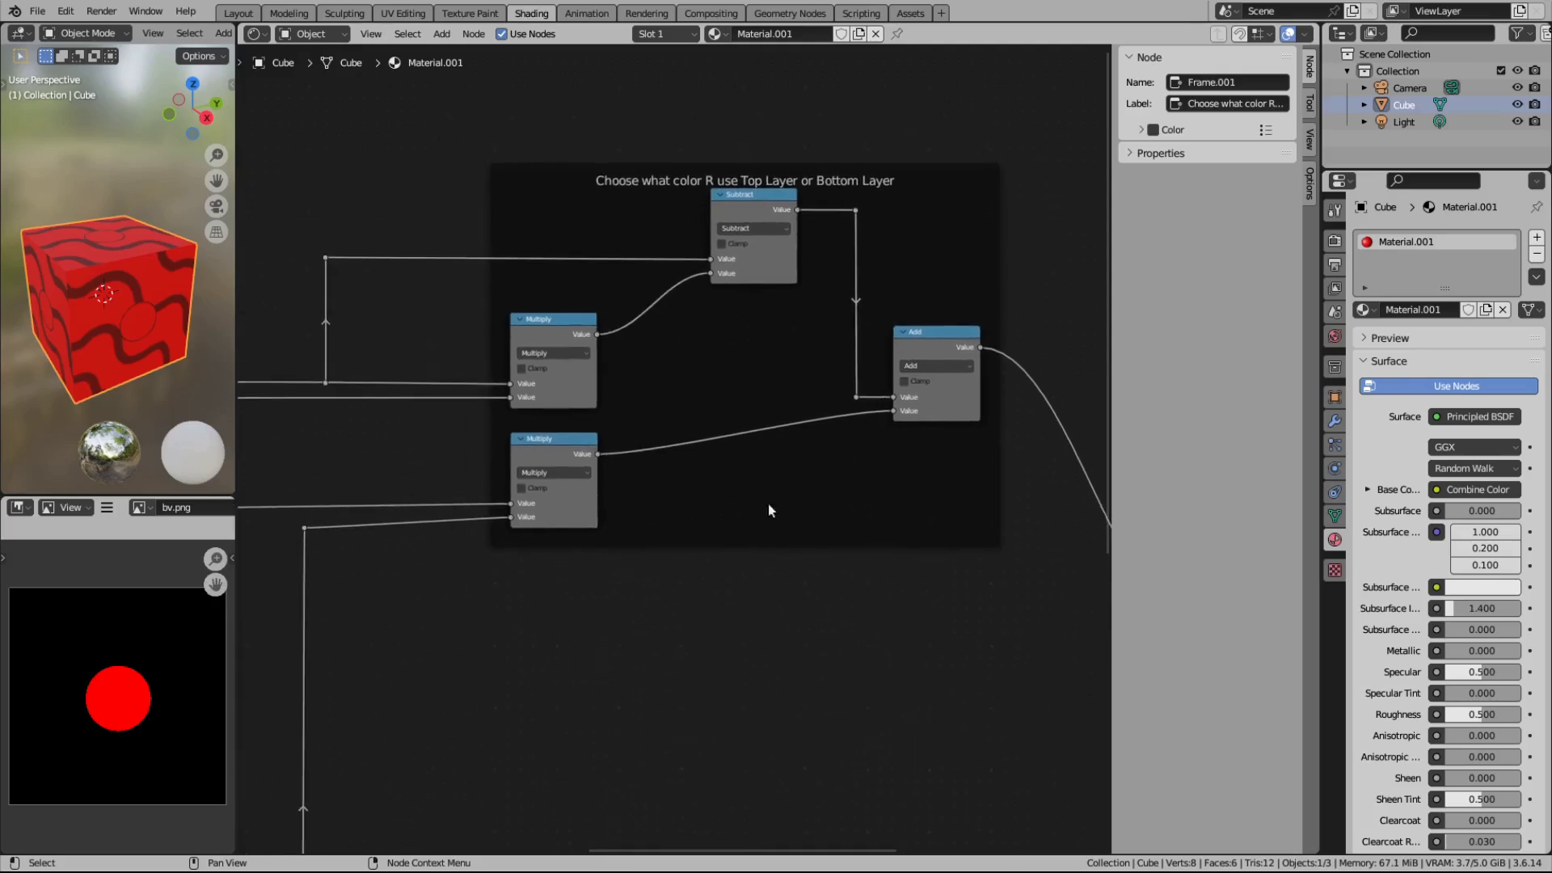
Step: Duplicate the Red channel's "Choose what color R" Frame with its nodes and place the copy directly below the original
middle_click_drag(738, 338, 643, 538)
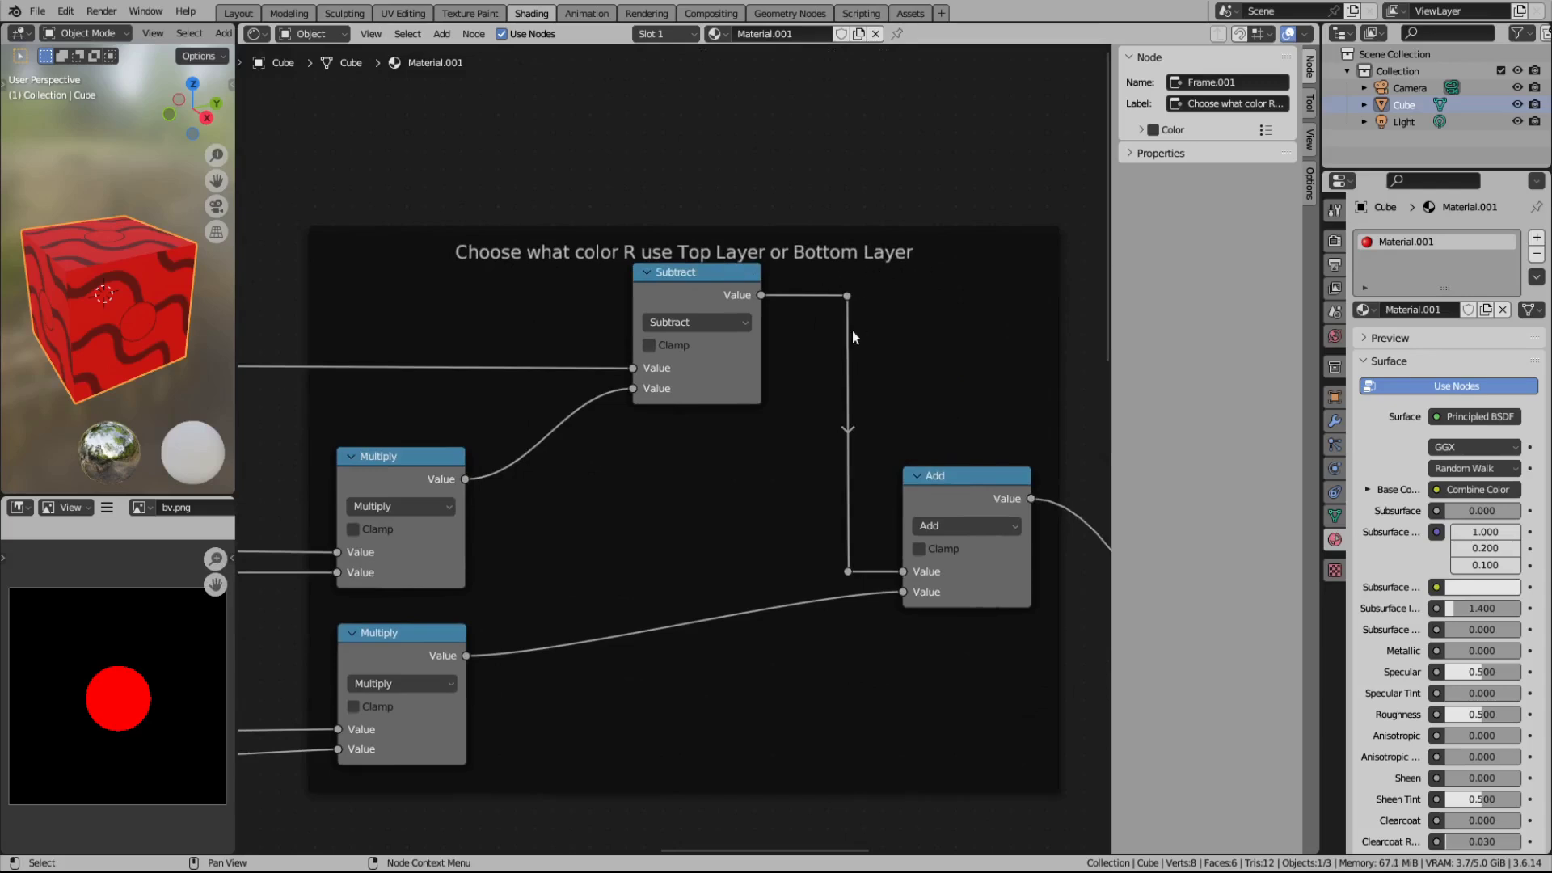
scroll(778, 388, "down", 2)
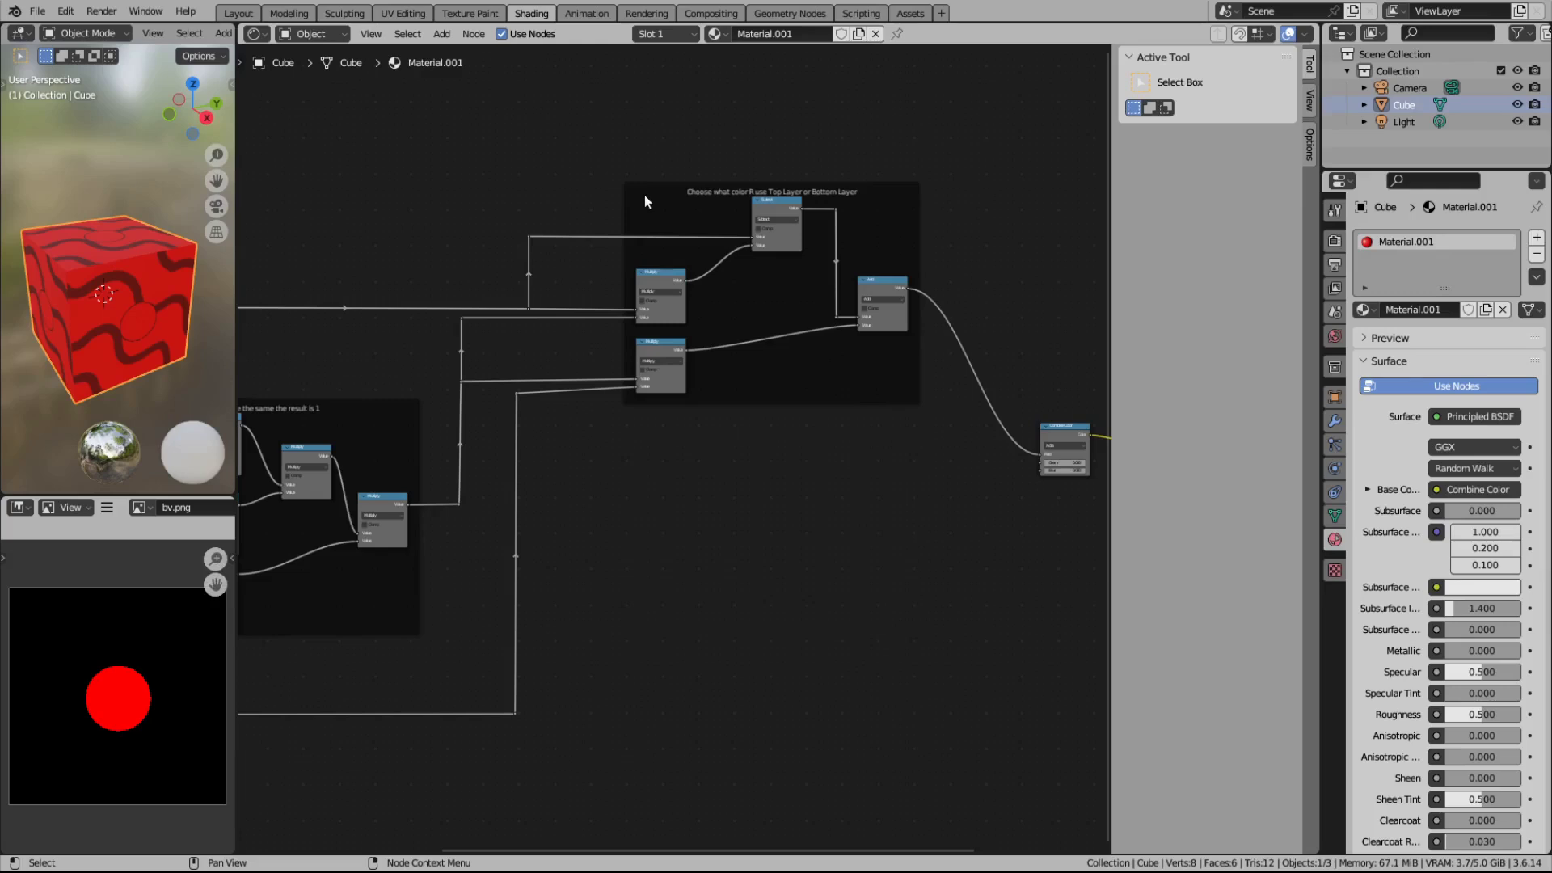
left_click_drag(644, 197, 923, 497)
key("shift+d")
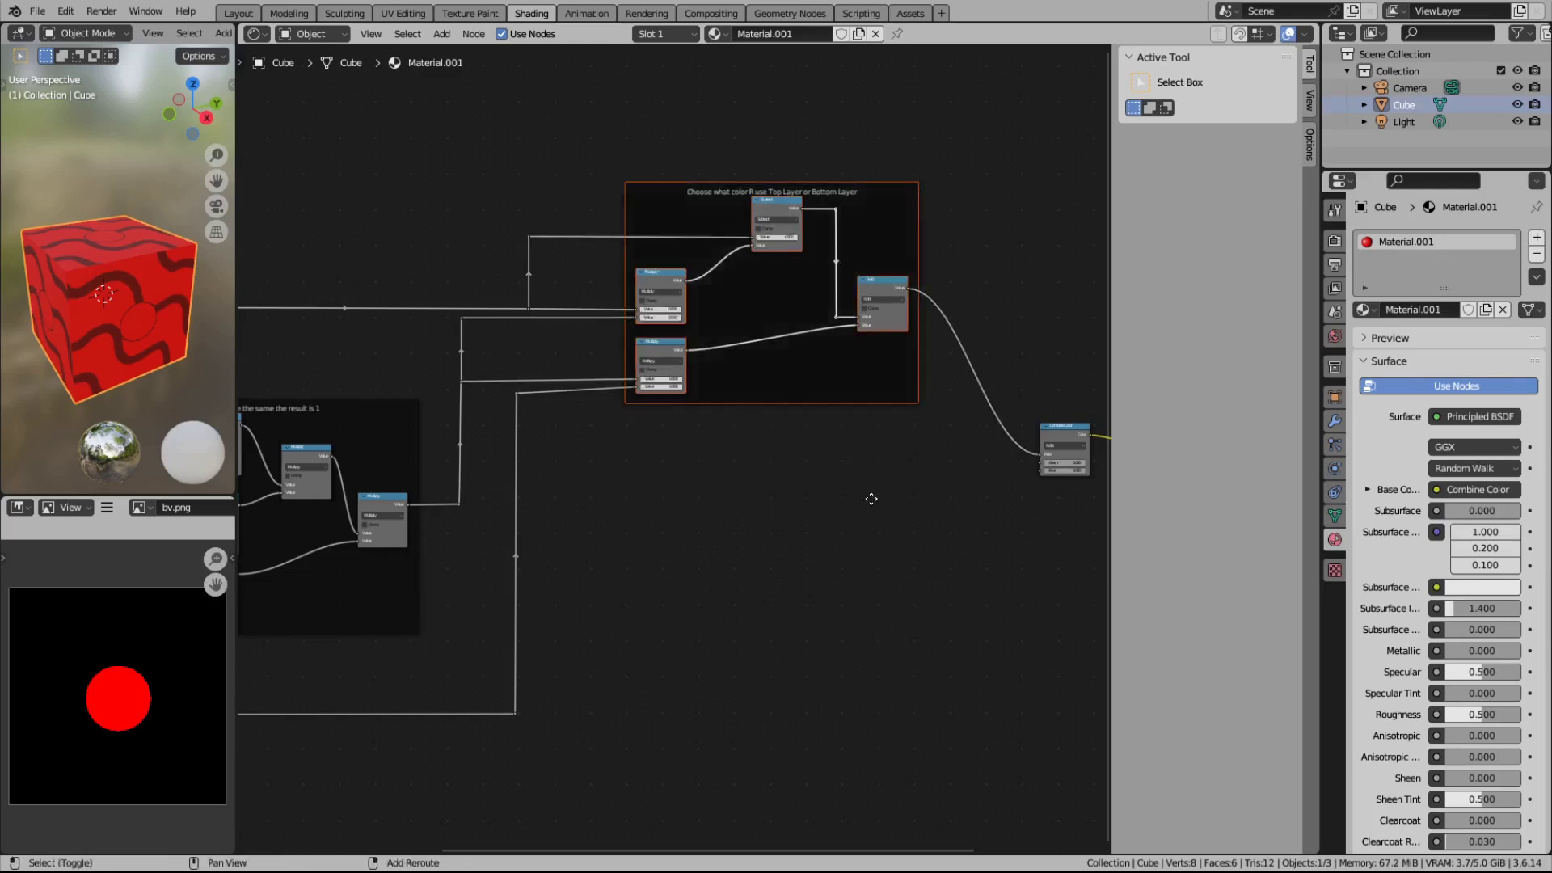
left_click(864, 783)
scroll(845, 609, "up", 1)
key("alt+a")
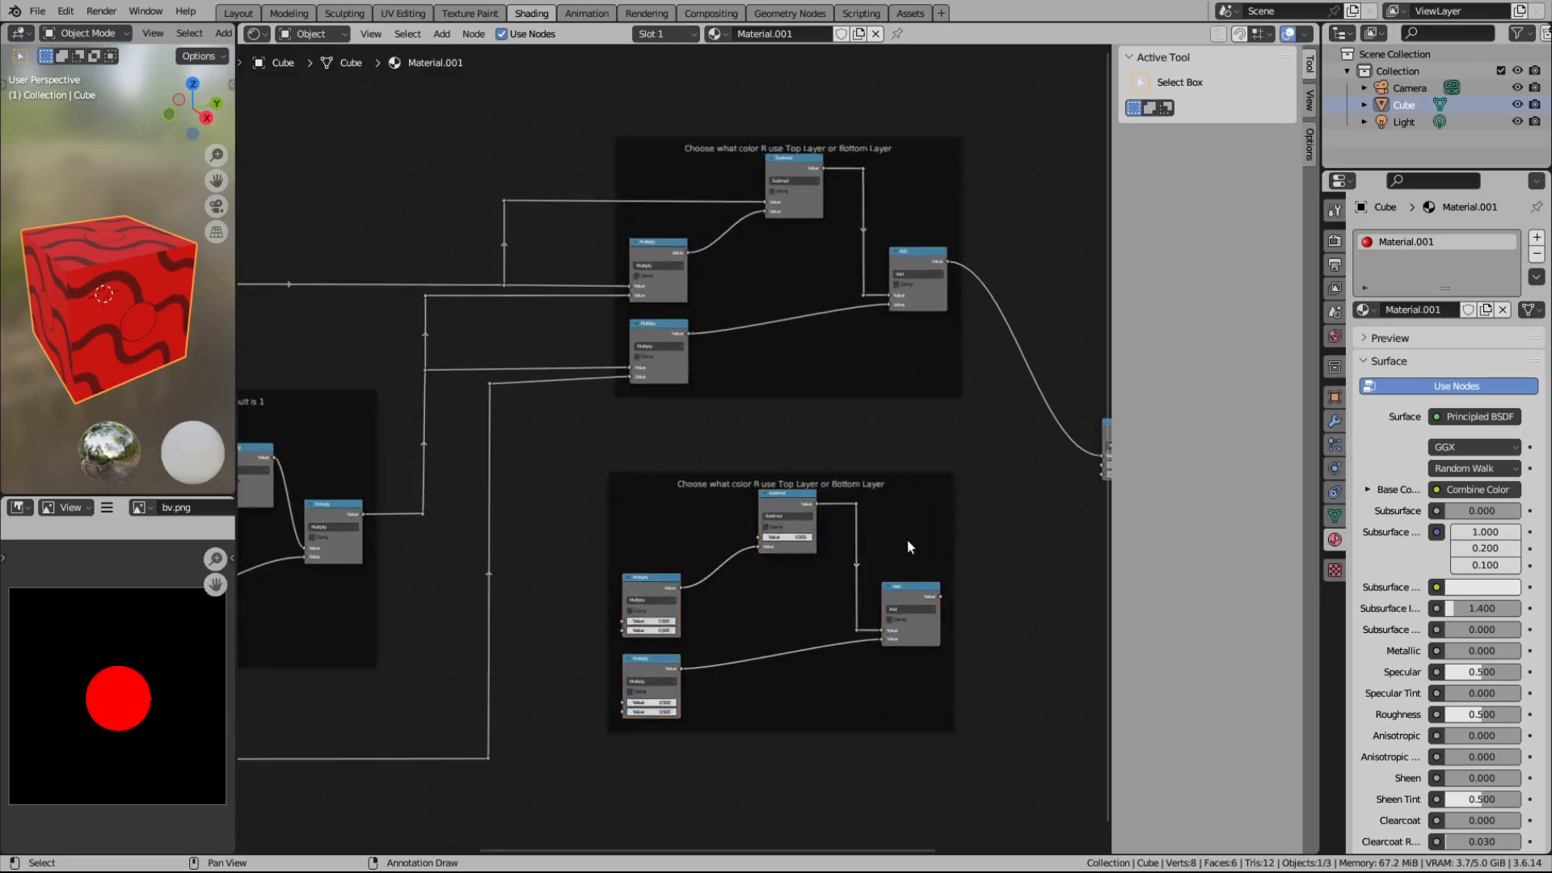
Step: Relabel the duplicated Frame "Choose what color G use Top Layer or Bottom Layer"
left_click(873, 492)
left_click(1219, 103)
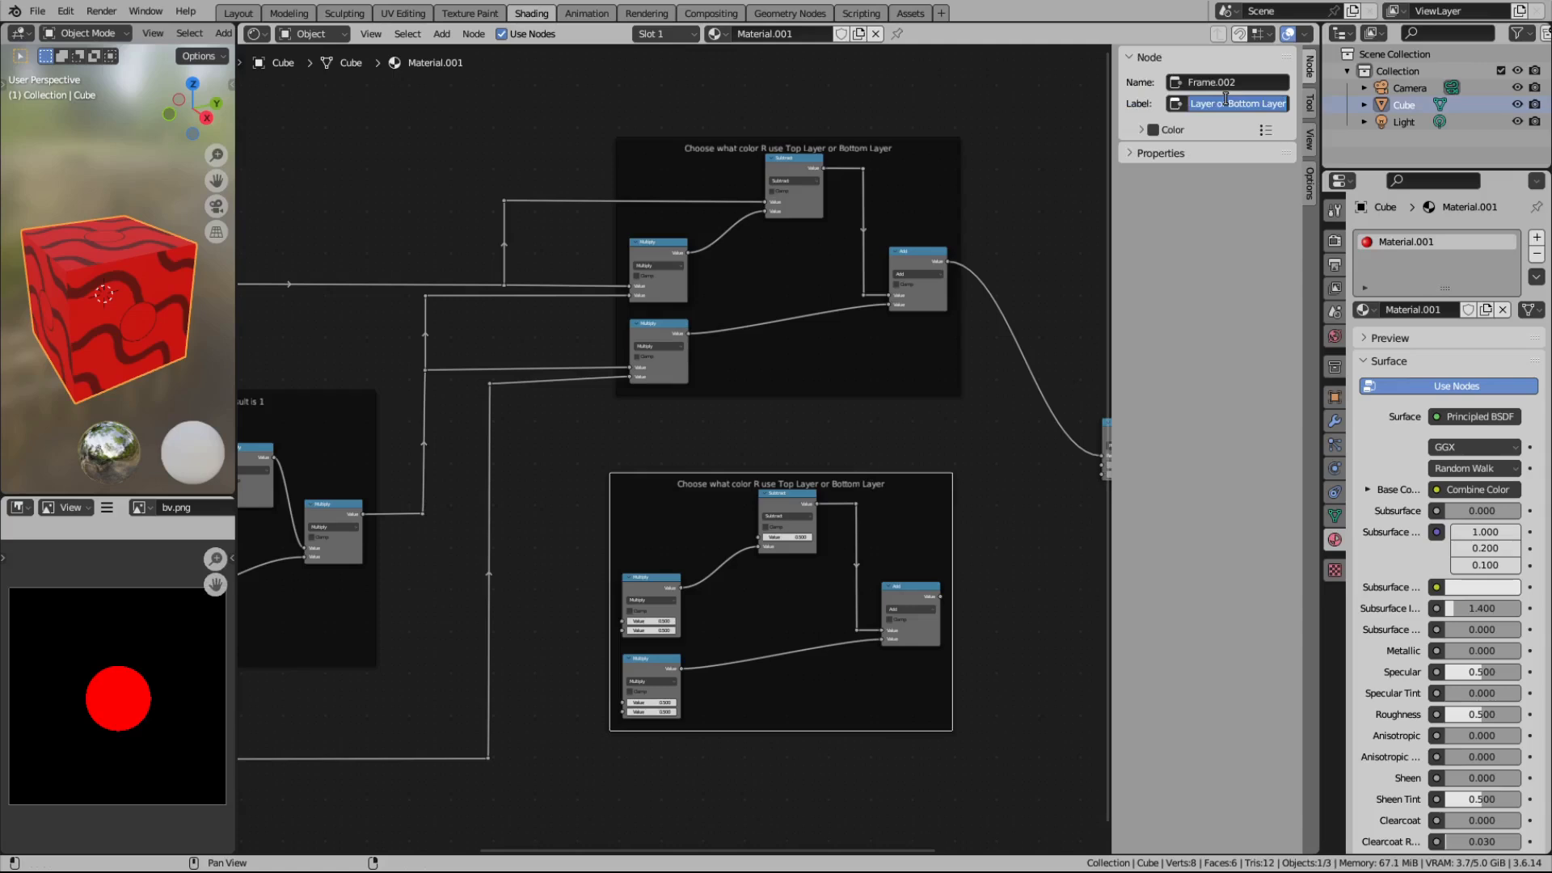
key("End")
key("Left")
key("Left")
key("Left")
key("Left")
key("Left")
key("Left")
key("Left")
key("Left")
key("Left")
key("Left")
key("Left")
key("Left")
key("Left")
key("Right")
key("BackSpace")
type("G")
key("Return")
left_click(1018, 613)
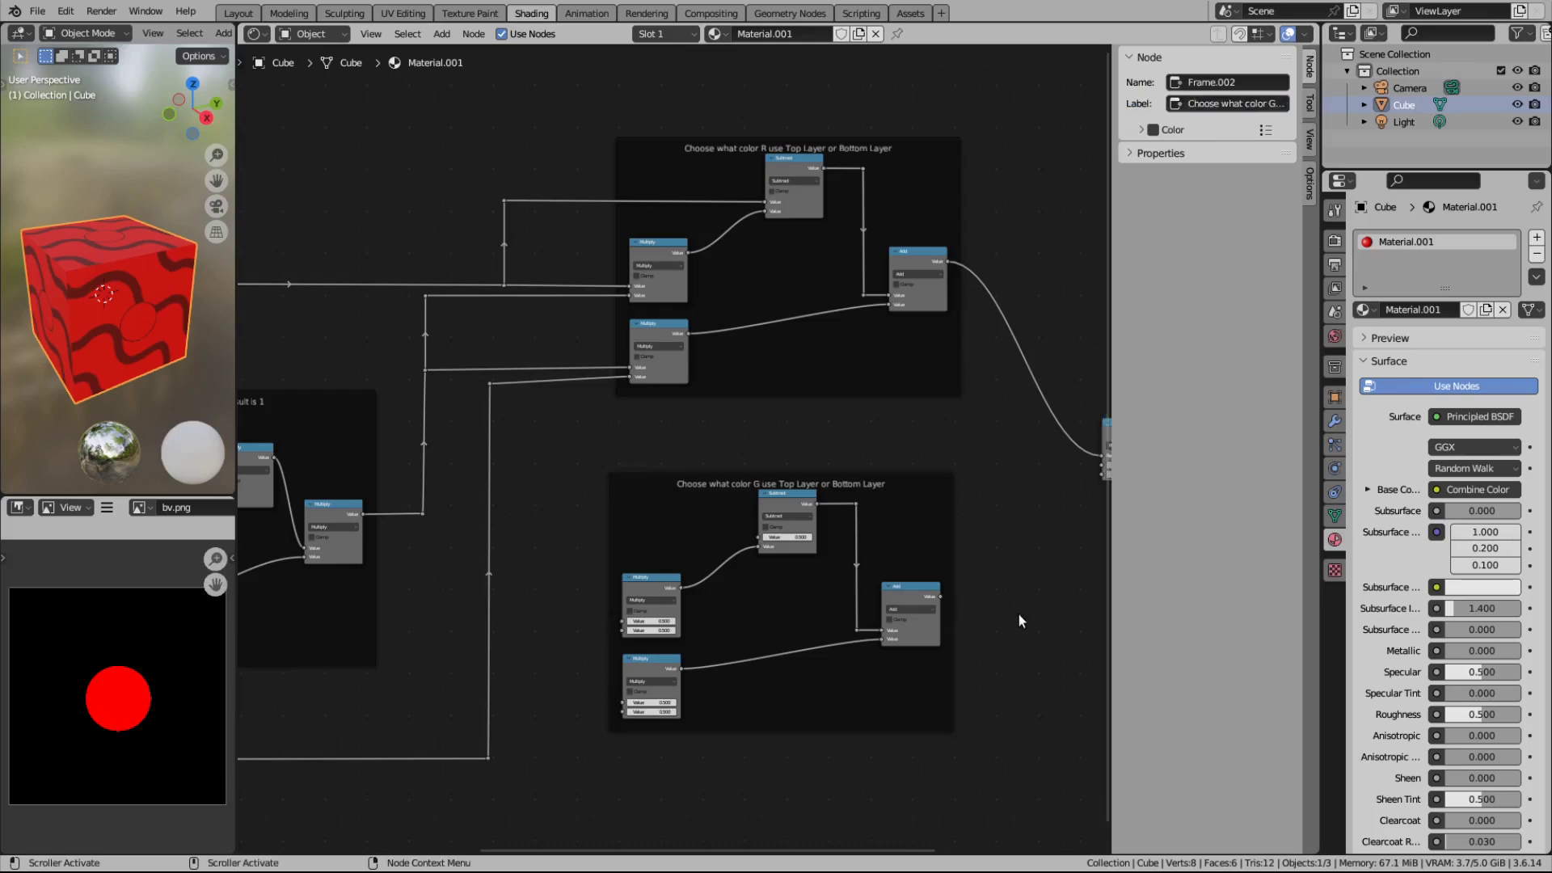
Step: Hide the sidebar and link the G Frame's Add output to the Green input of Combine Color
key("n")
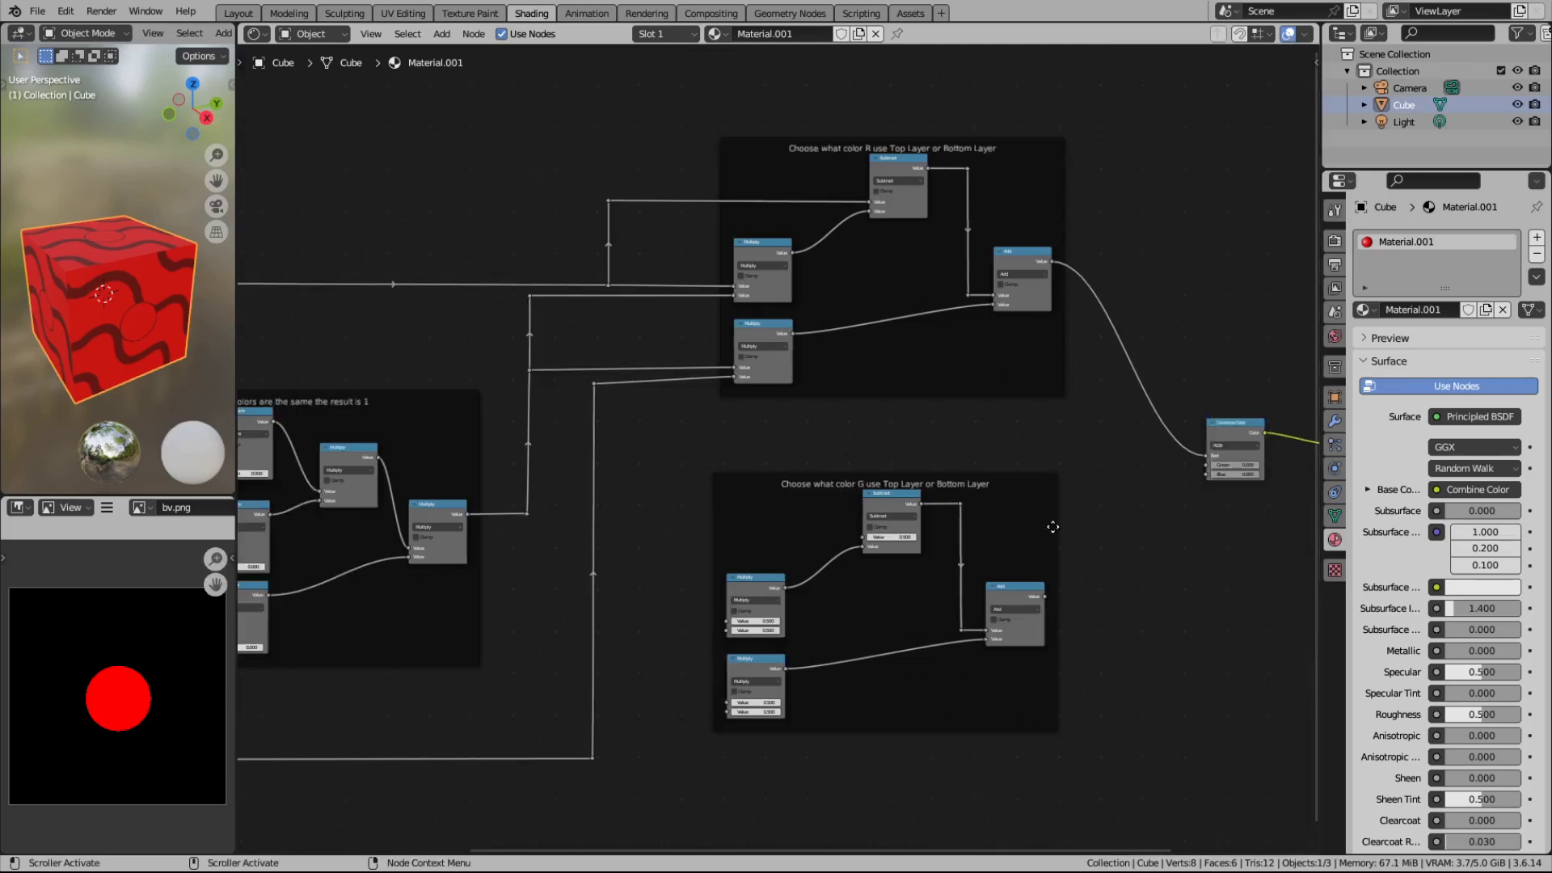
scroll(1041, 526, "up", 3)
middle_click_drag(1182, 571, 951, 470)
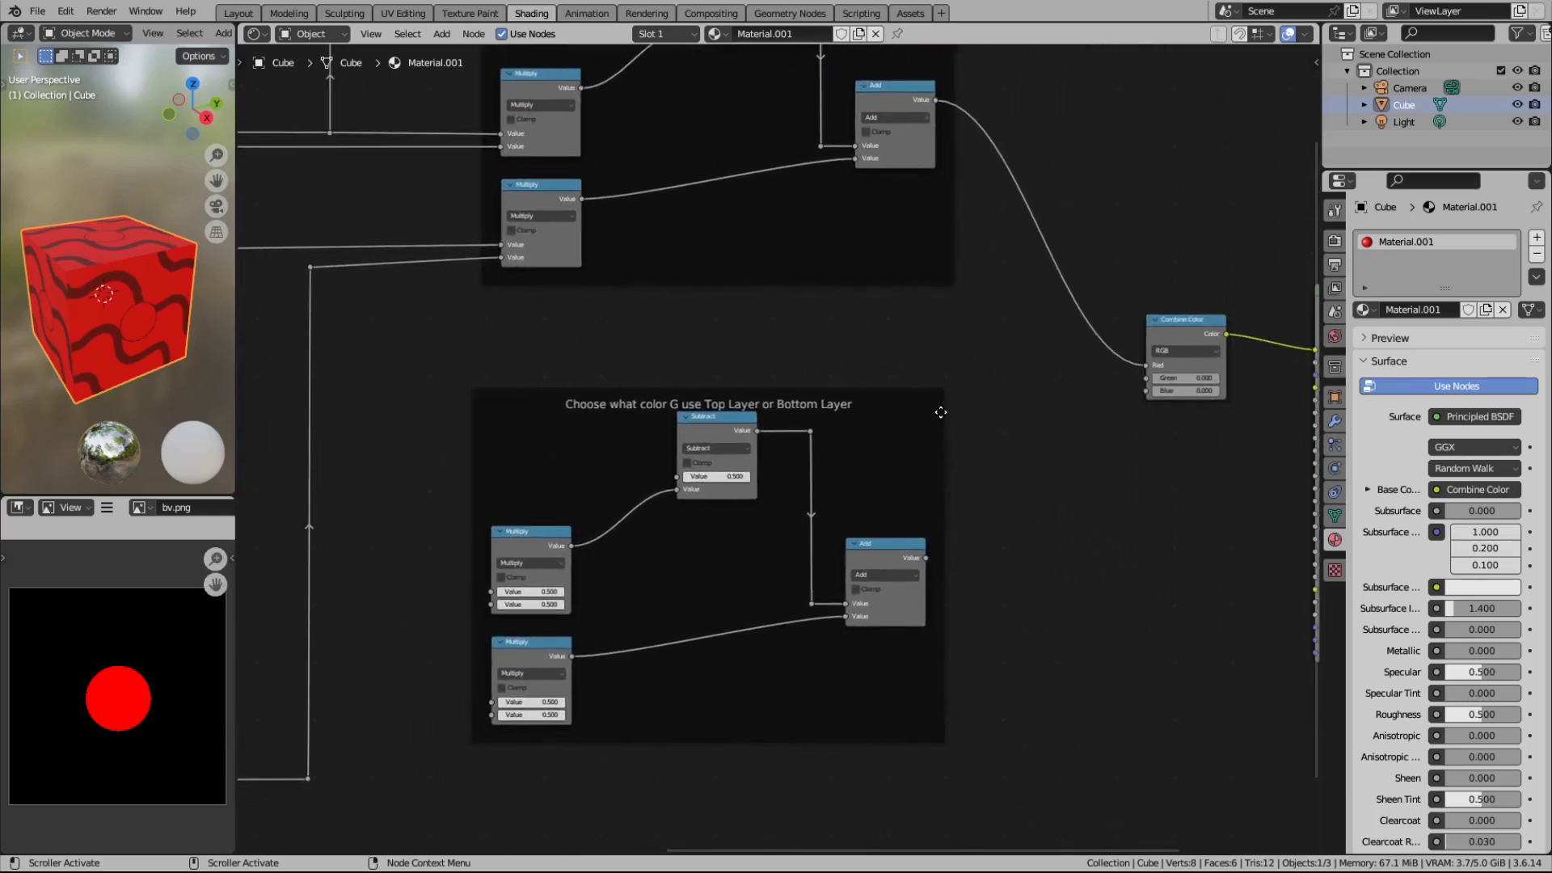
left_click_drag(926, 557, 1128, 382)
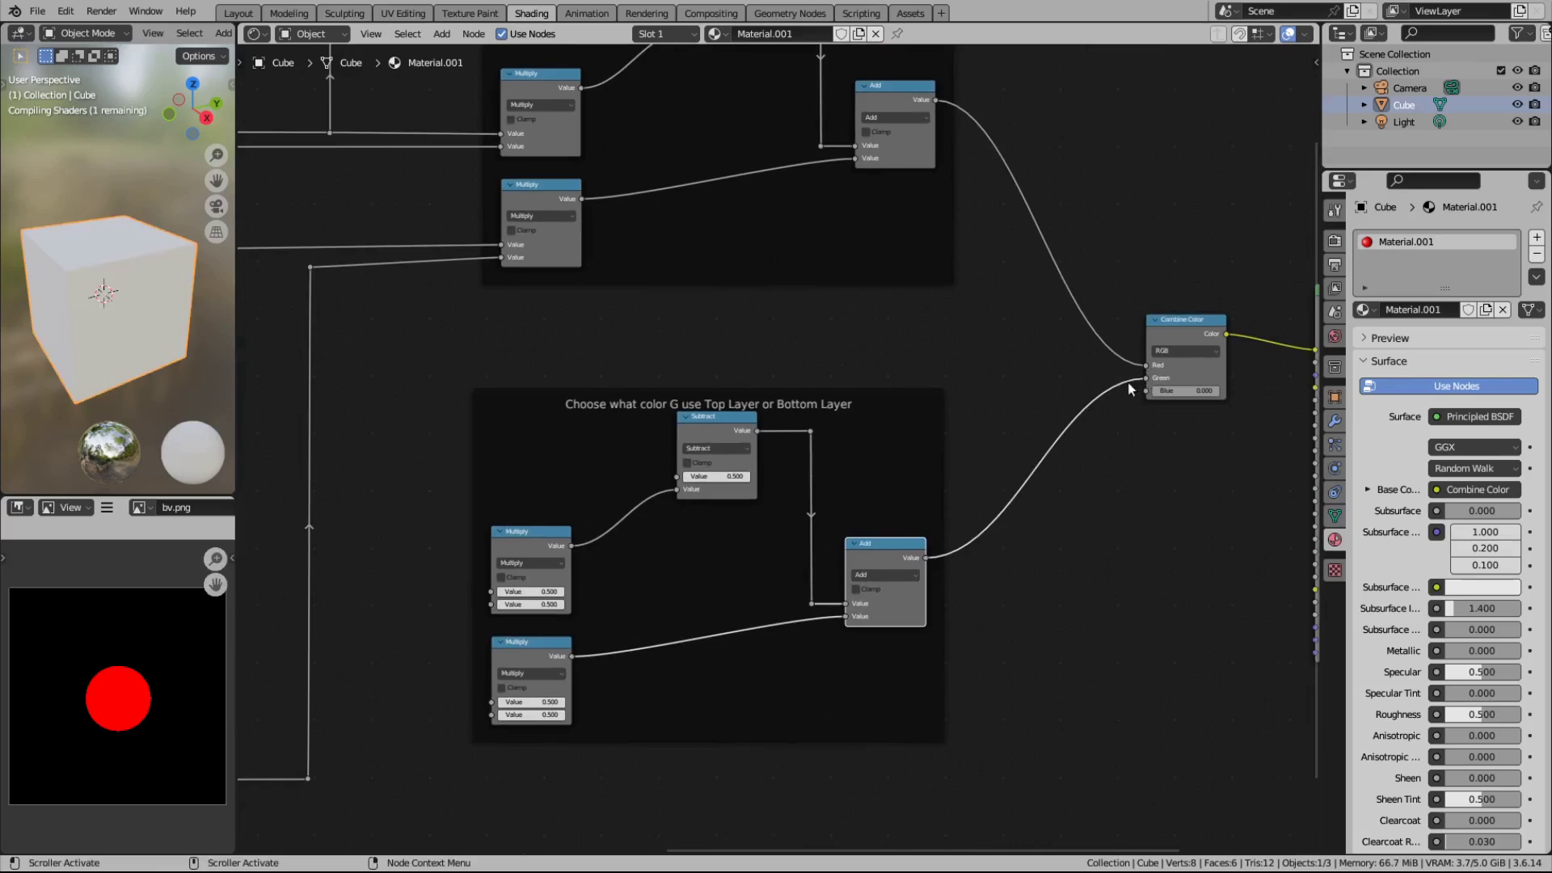
Step: Link the upper Separate Color's Green output to the G Frame's Subtract, and branch it through a Reroute to the upper Multiply's first Value
middle_click_drag(423, 444, 852, 410)
scroll(705, 439, "down", 1)
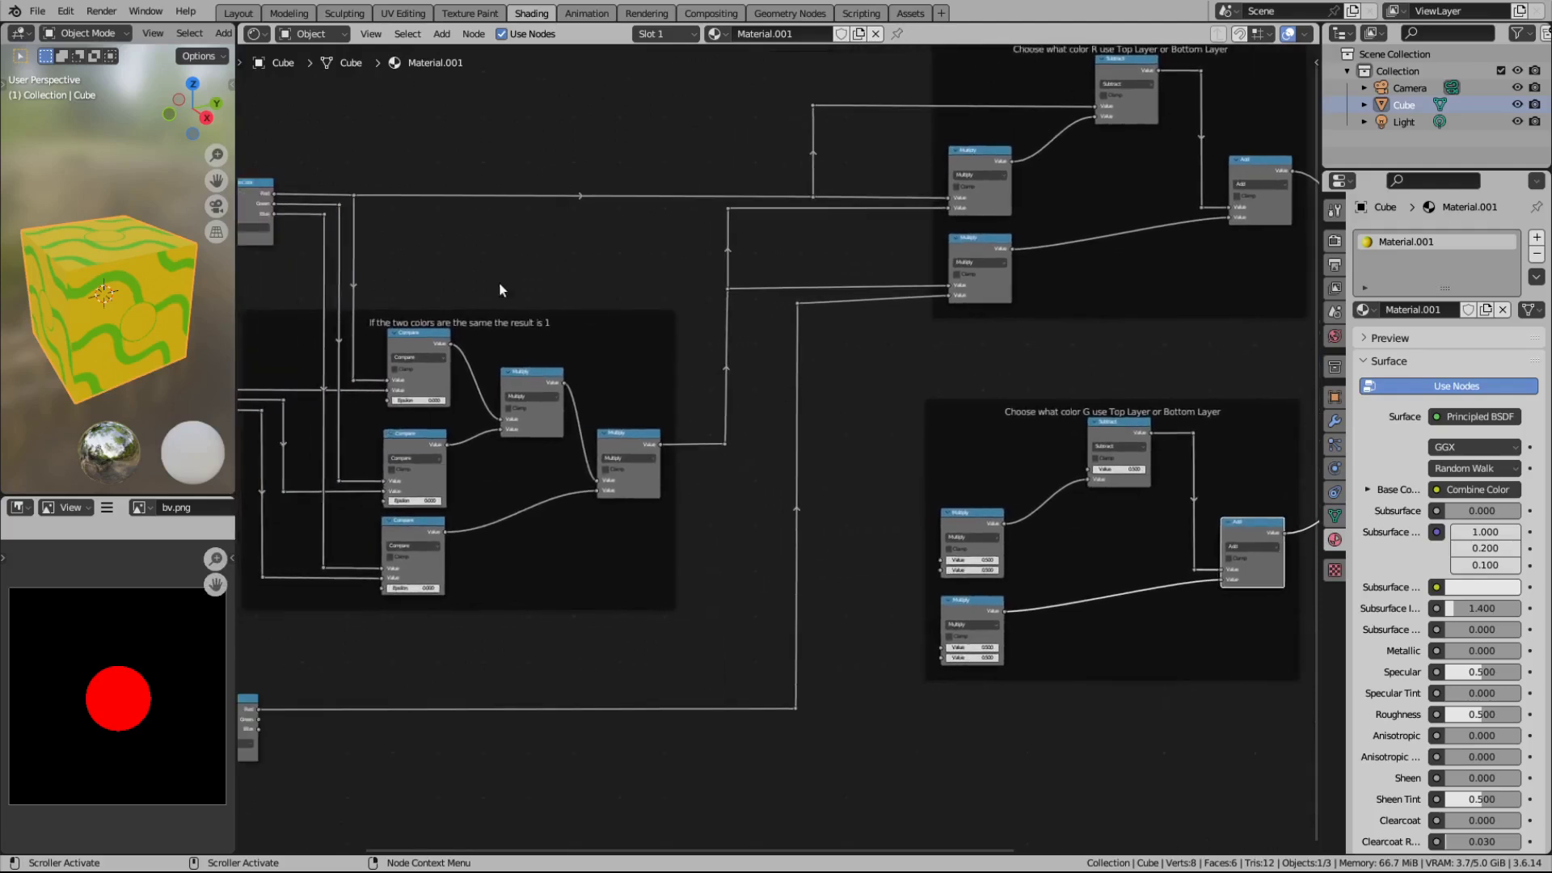
left_click_drag(341, 204, 1089, 468)
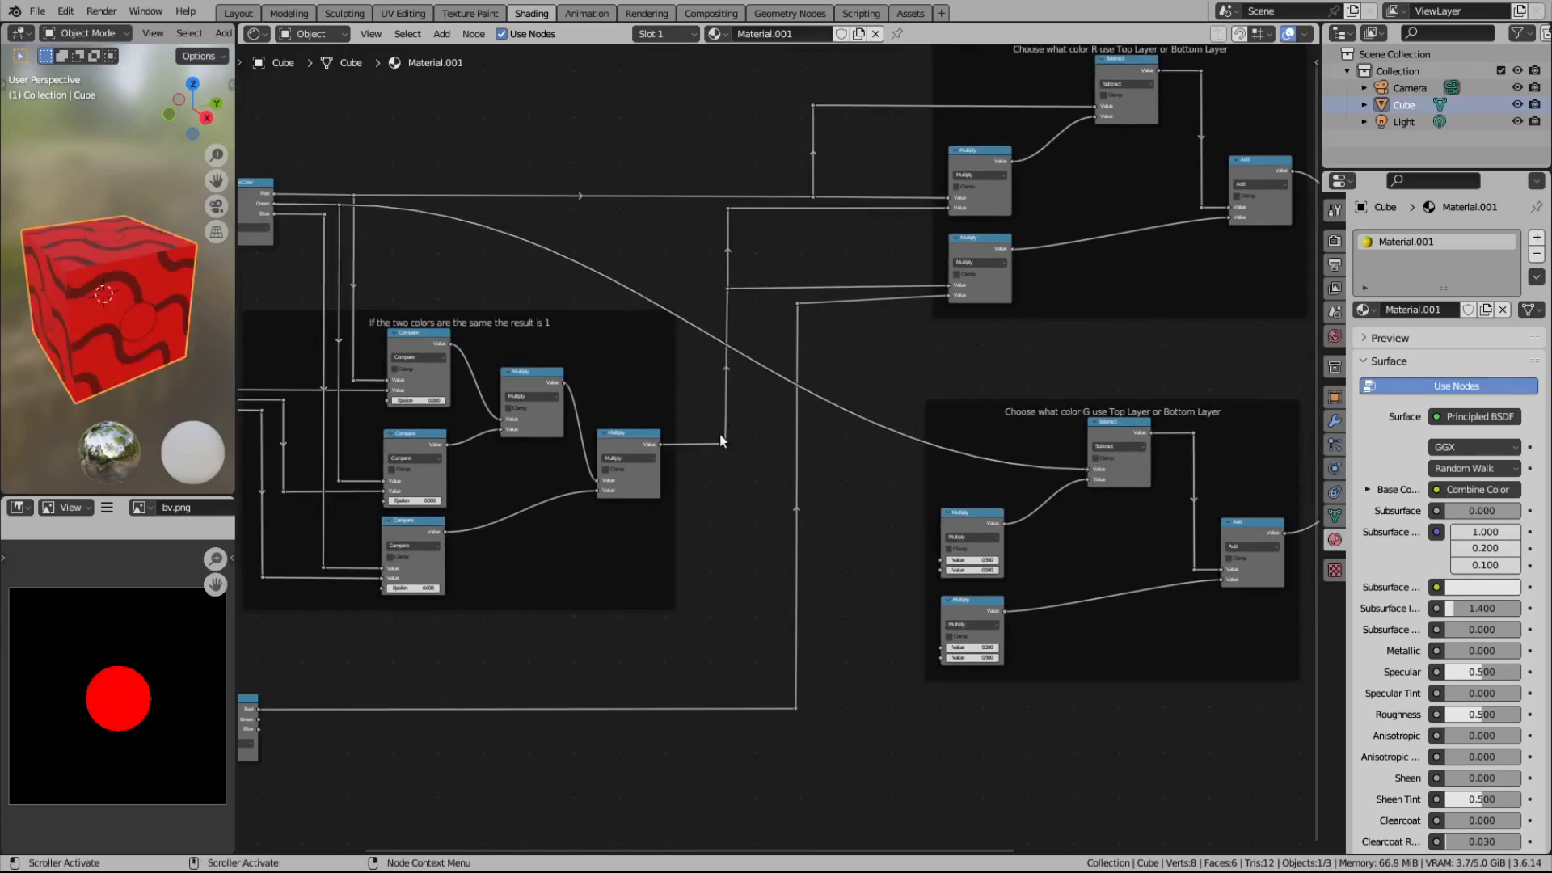
key("g")
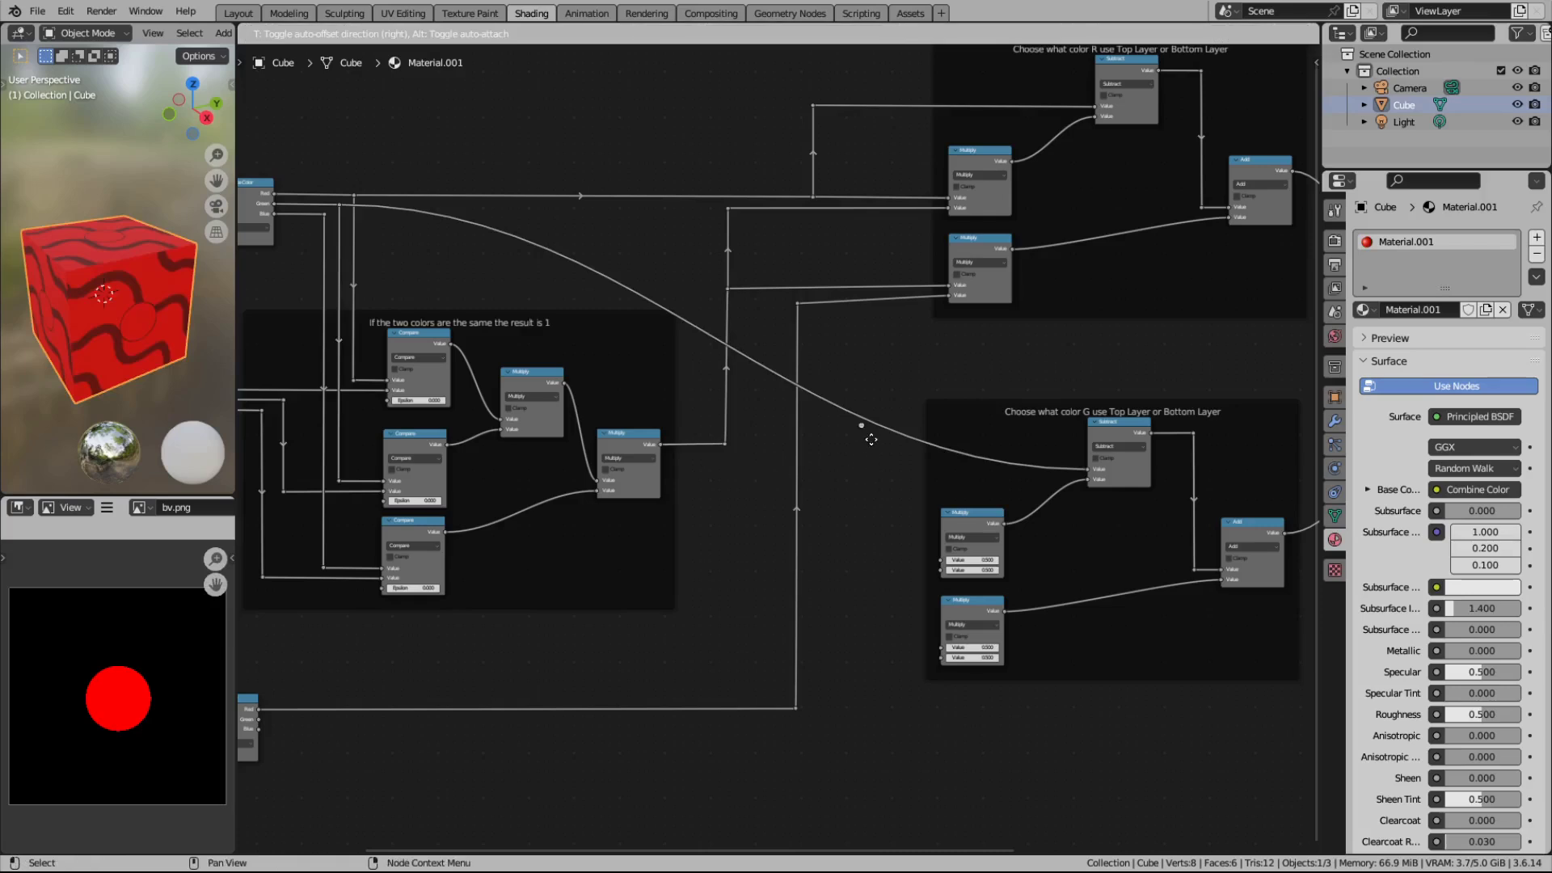
left_click(876, 437)
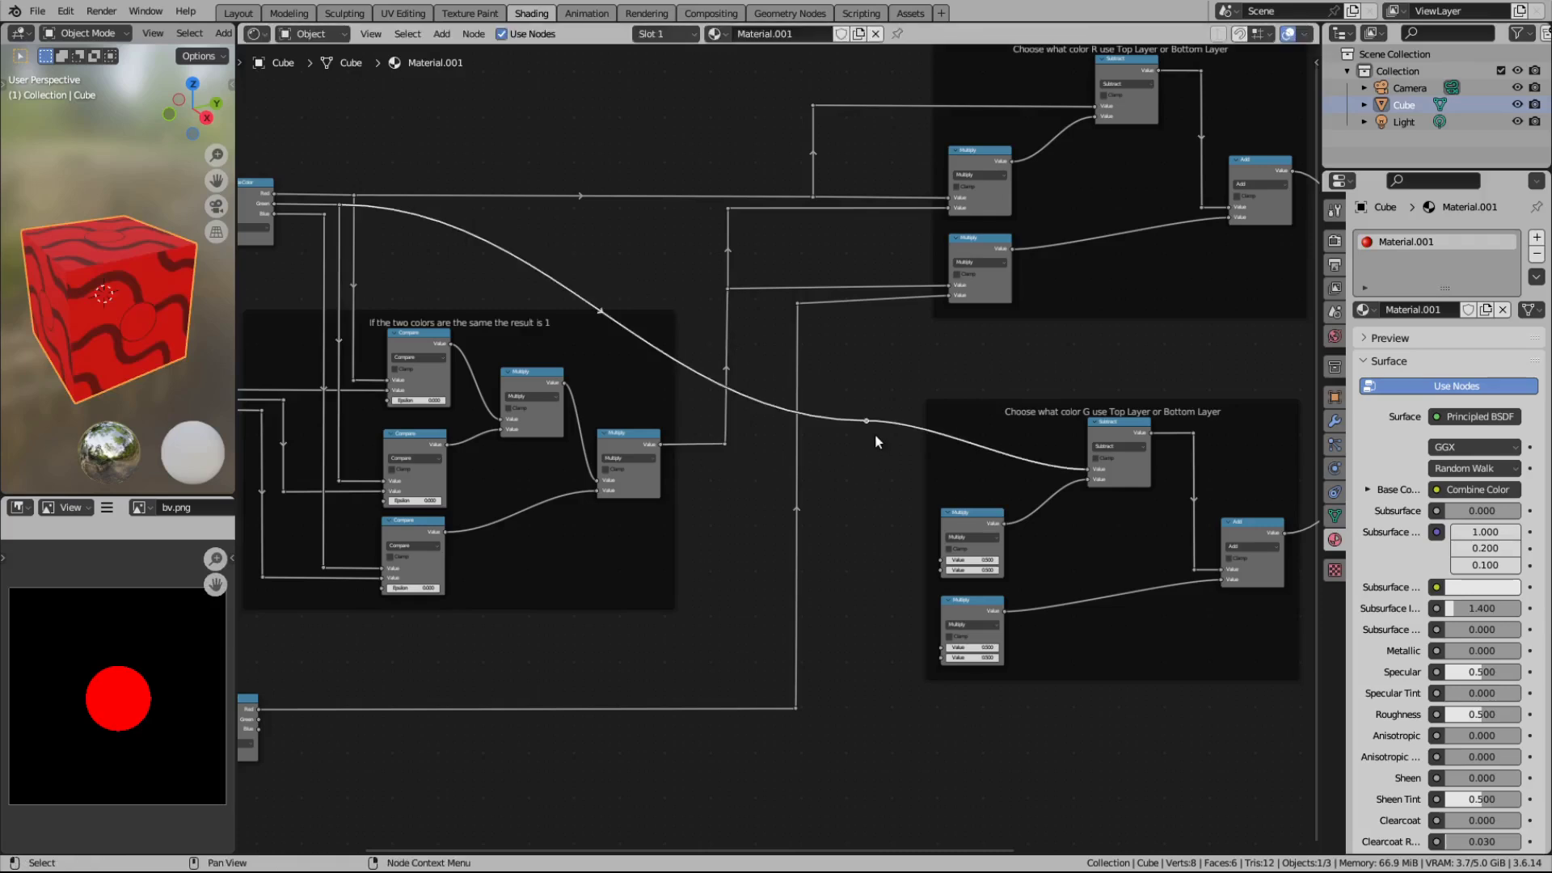
left_click_drag(868, 420, 938, 557)
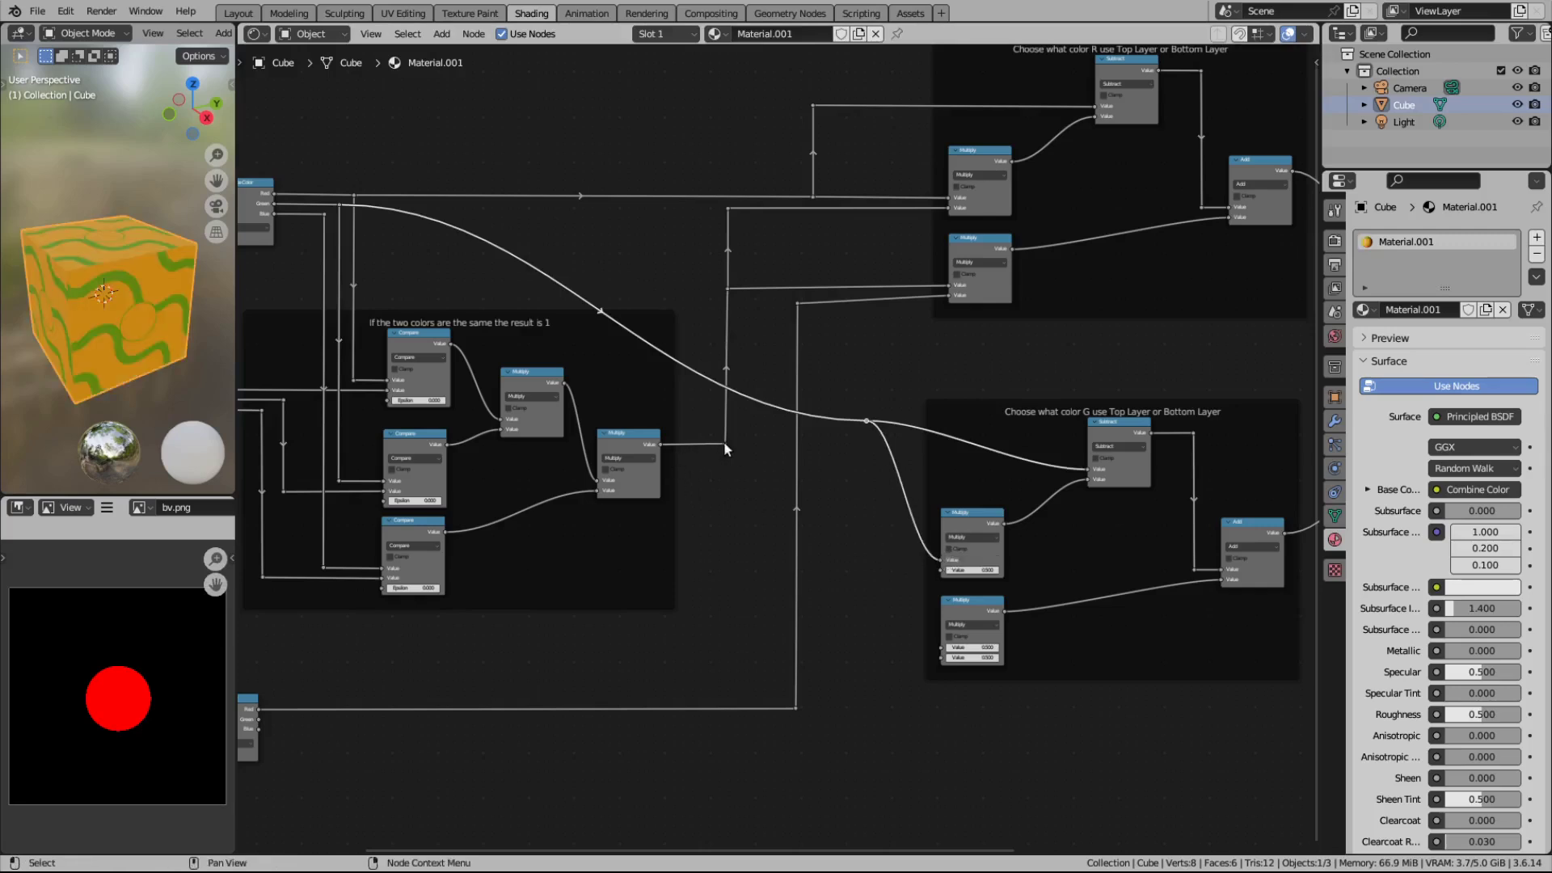
Step: Link the comparison mask to the upper G Multiply's second Value, and branch it through a Reroute to the lower Multiply's second Value
left_click_drag(724, 443, 940, 568)
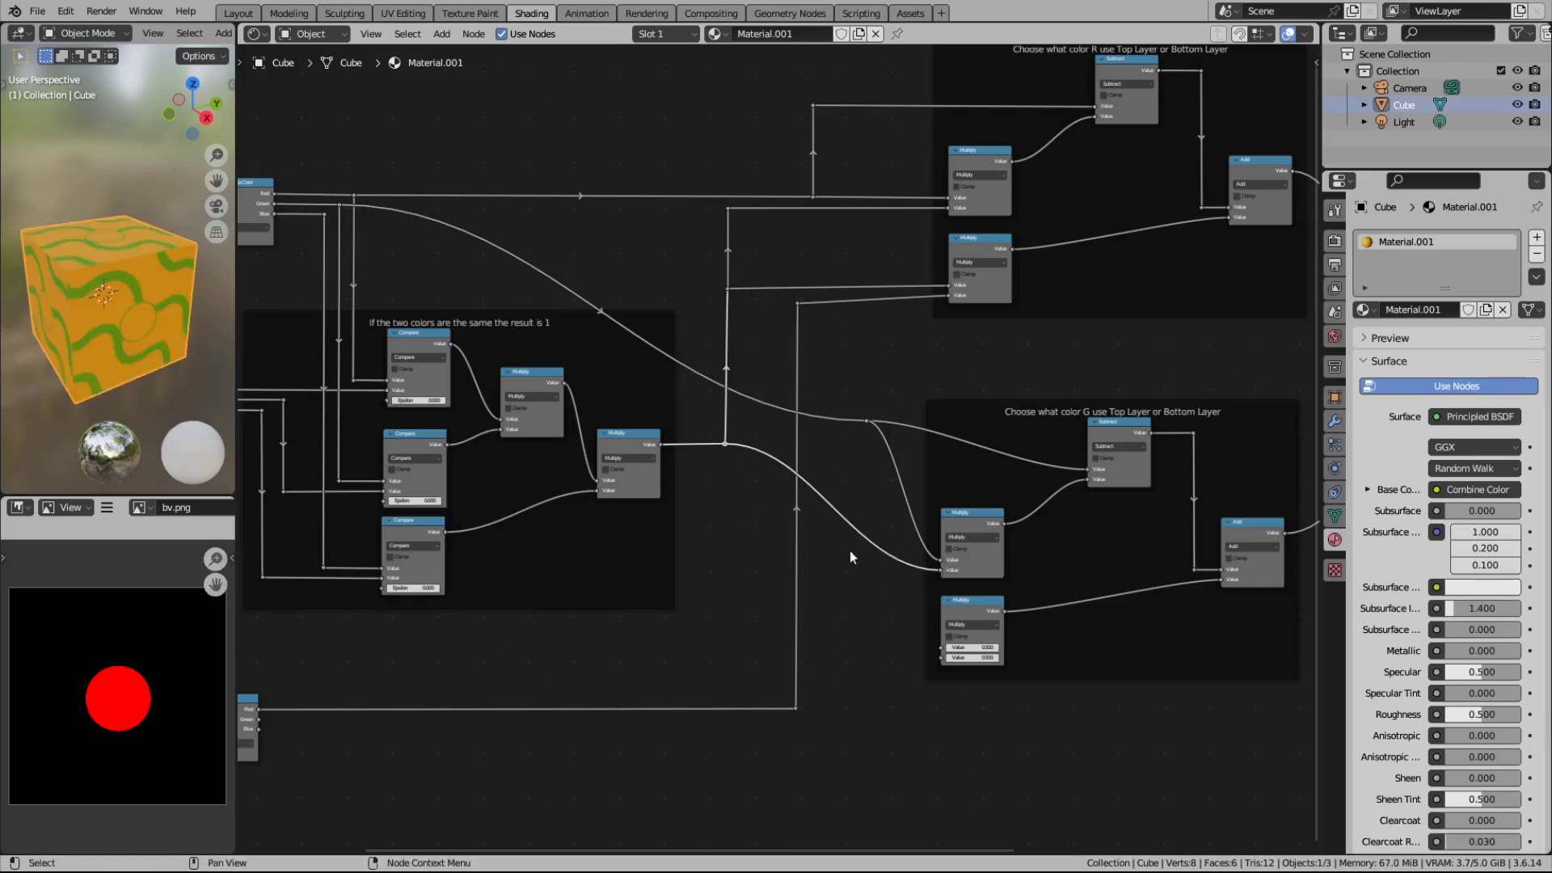
key("g")
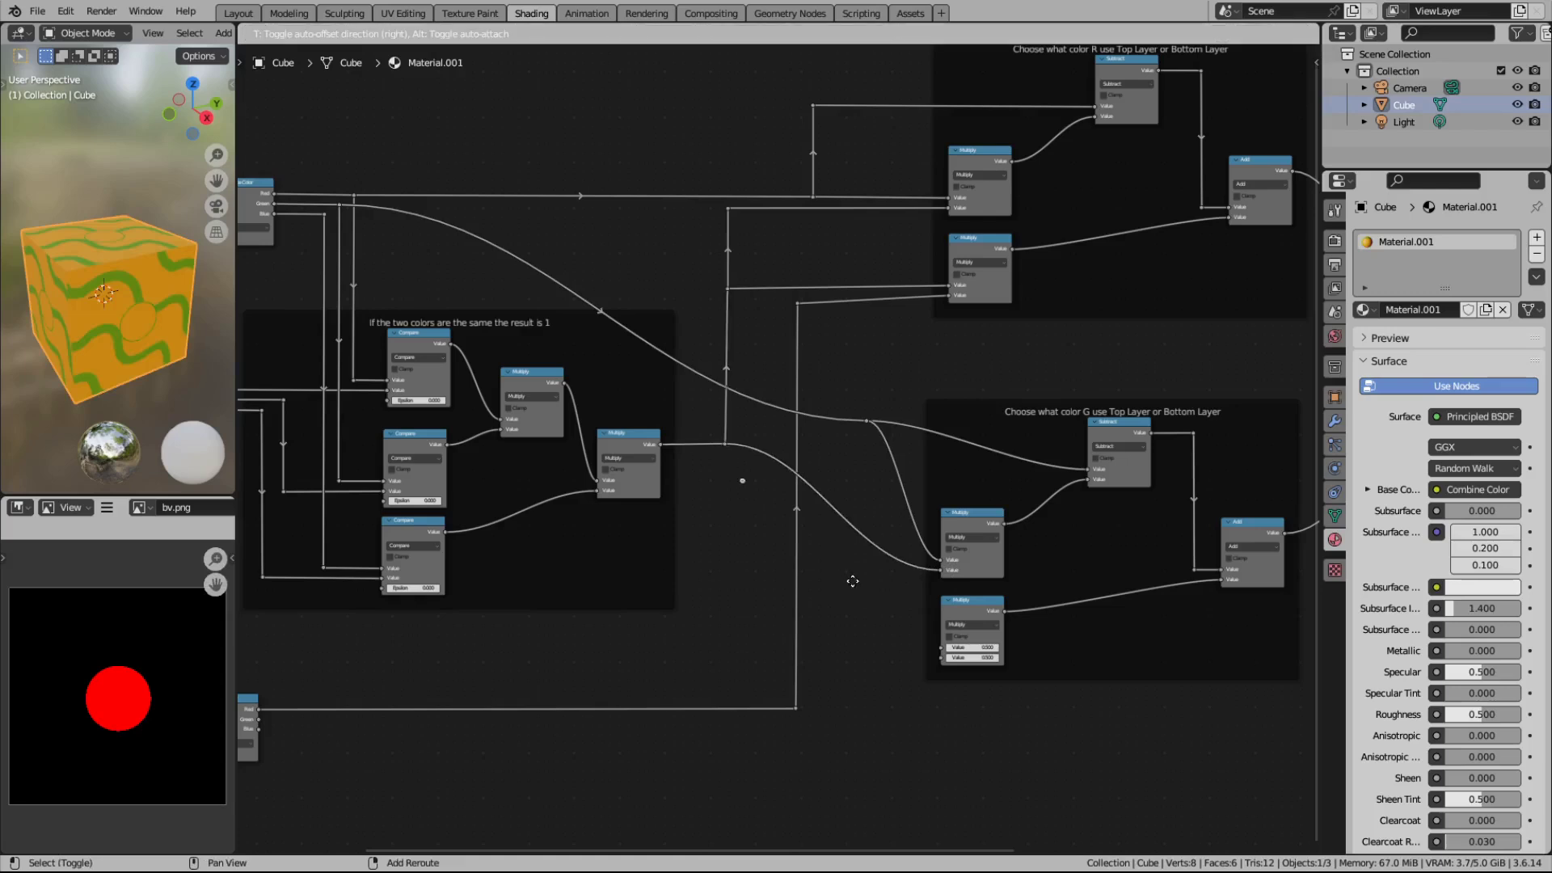
left_click(1000, 649)
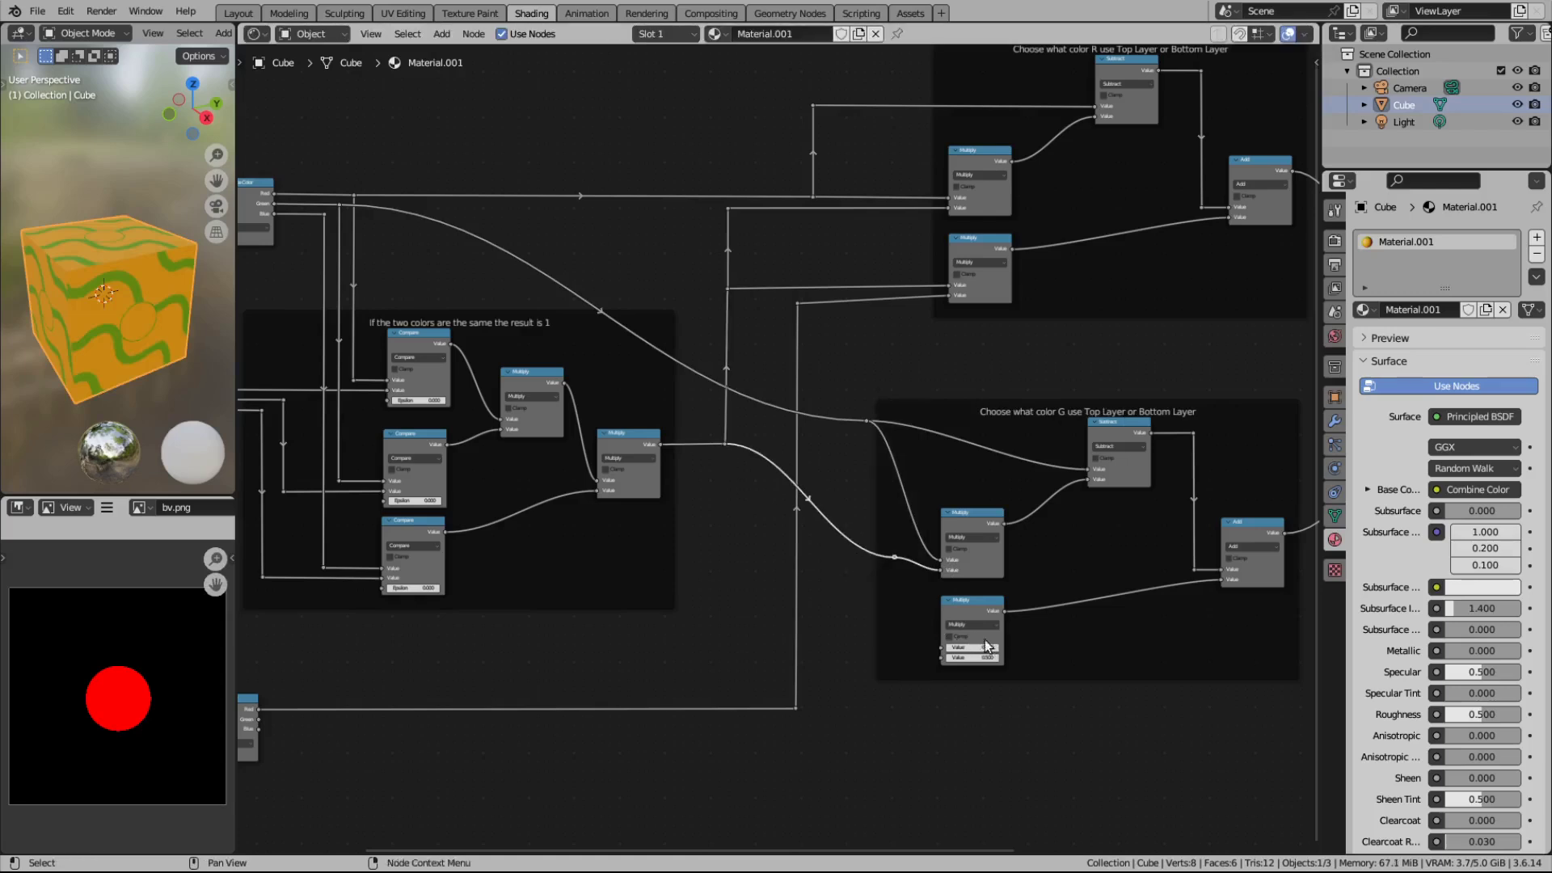
left_click_drag(894, 558, 942, 656)
Step: Duplicate a Reroute below the lower Red link, and route the lower Separate Color's Green through it to the lower G Multiply's first Value
middle_click_drag(874, 746, 914, 714)
left_click_drag(834, 652, 865, 681)
key("shift+d")
left_click(866, 703)
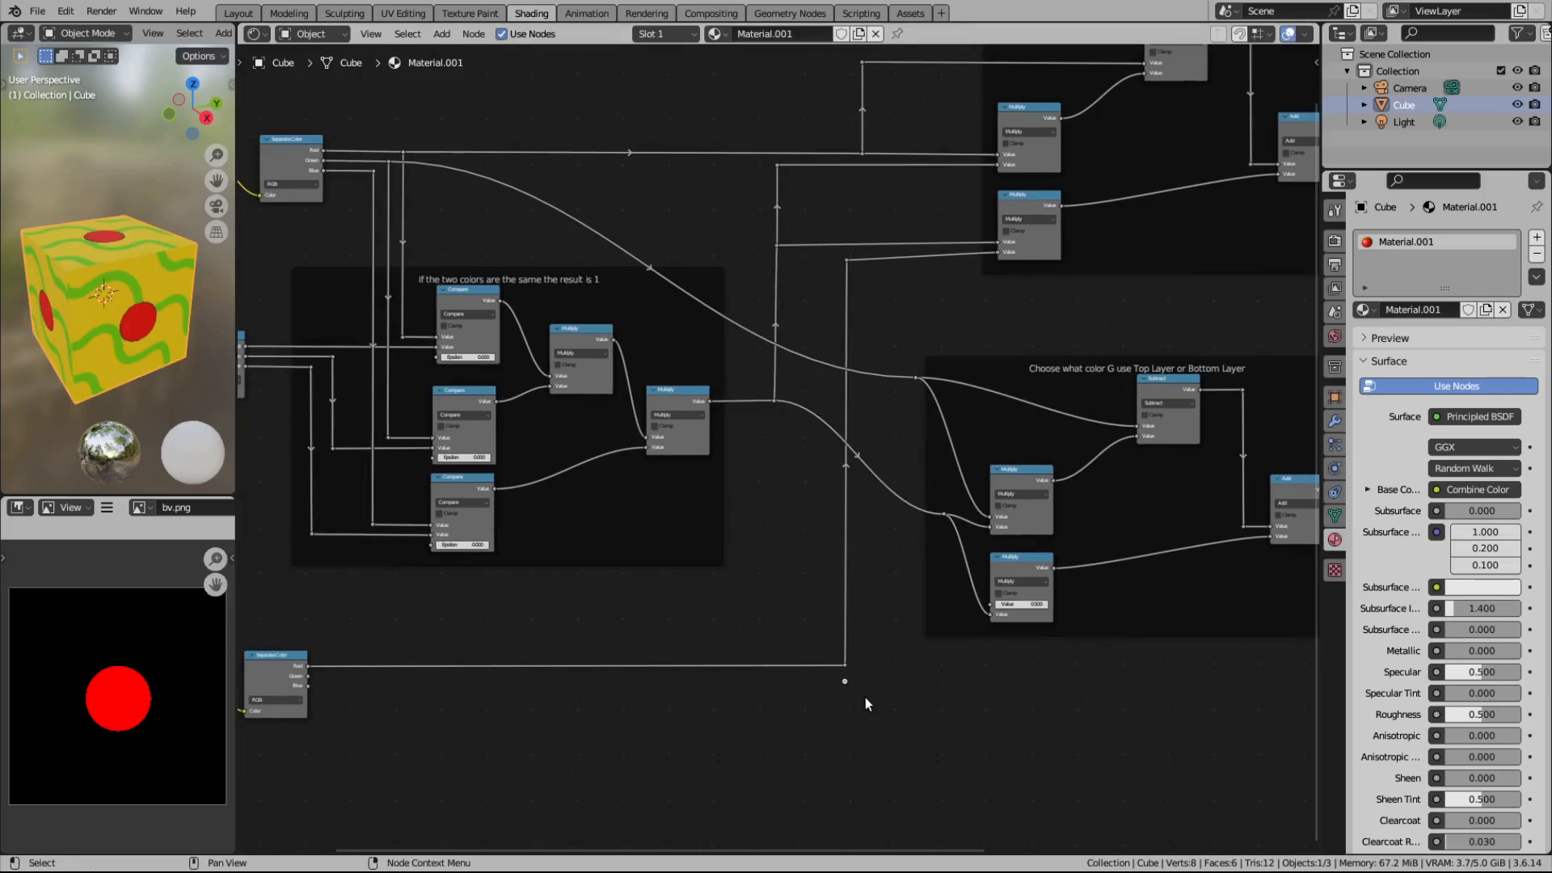
scroll(366, 704, "up", 3)
middle_click_drag(398, 758, 620, 675)
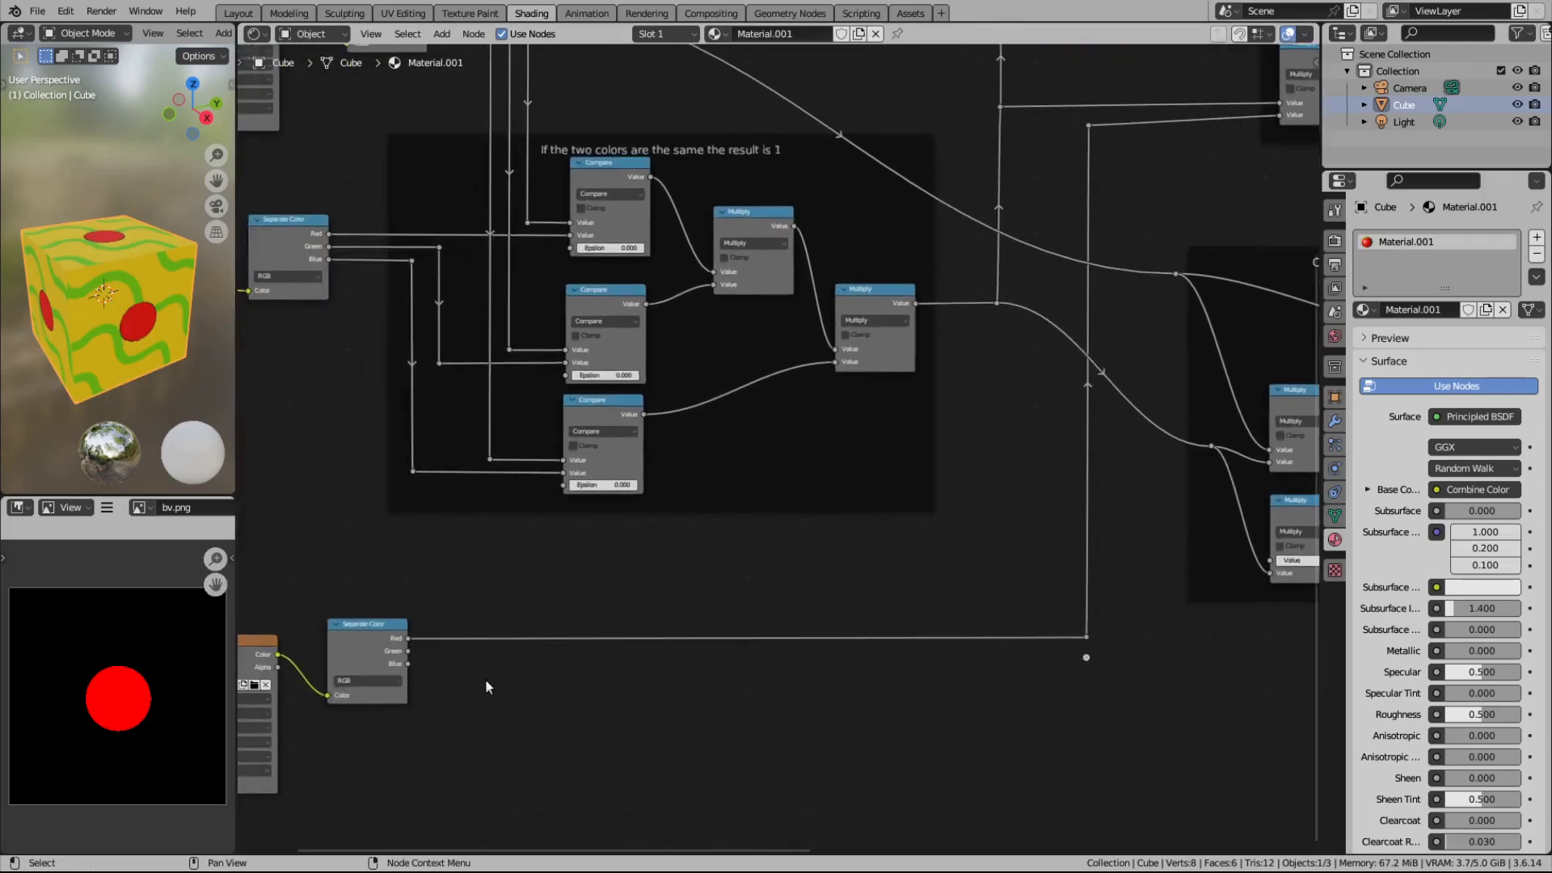
left_click_drag(406, 656, 1086, 657)
middle_click_drag(1106, 627, 807, 665)
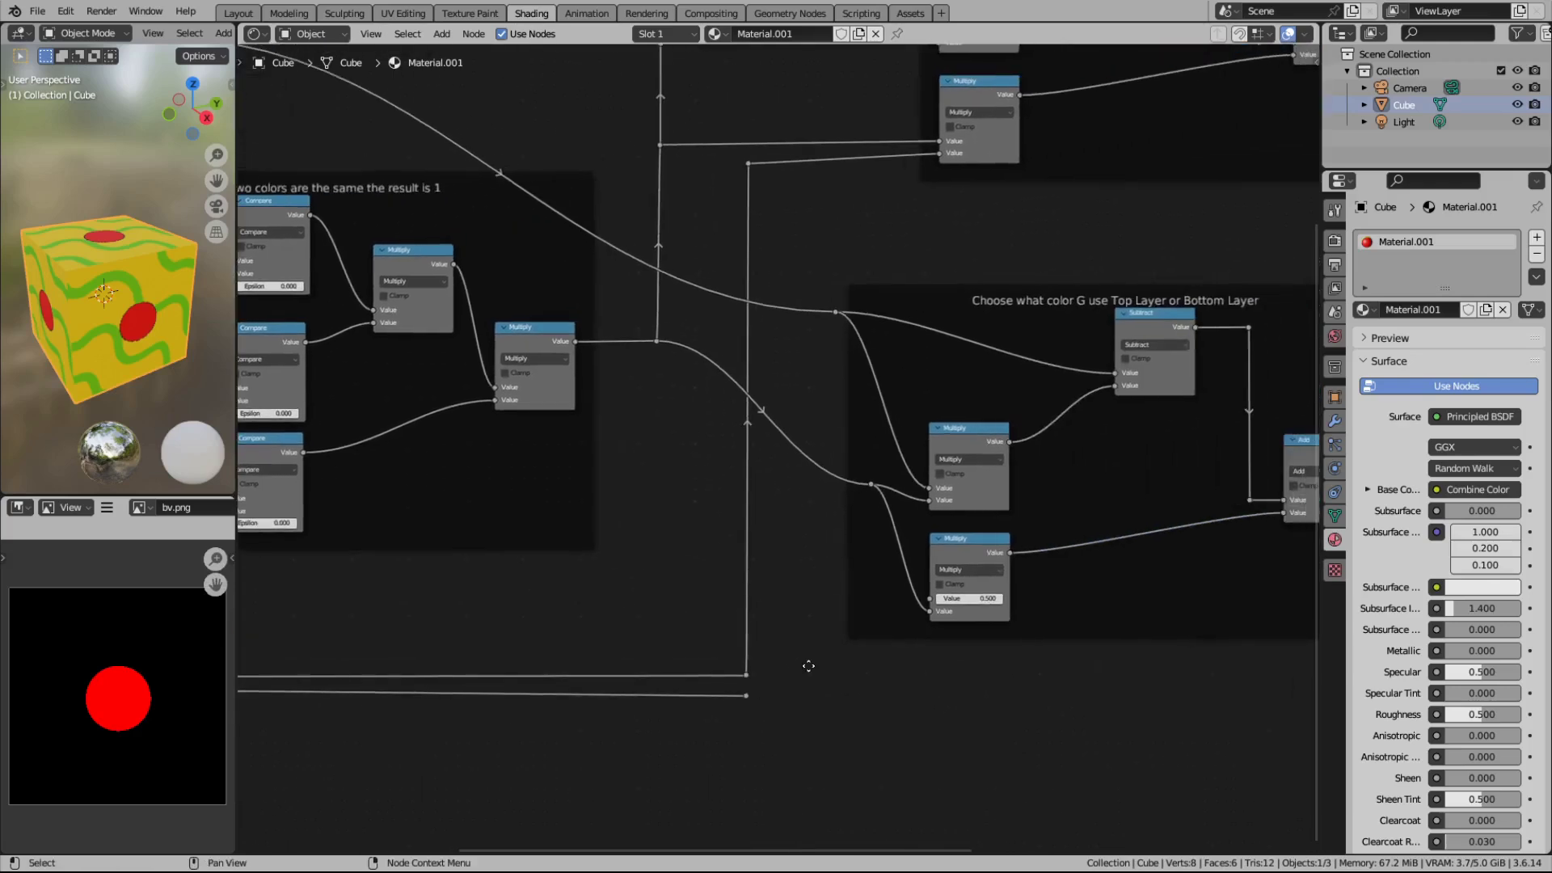
left_click_drag(745, 695, 930, 599)
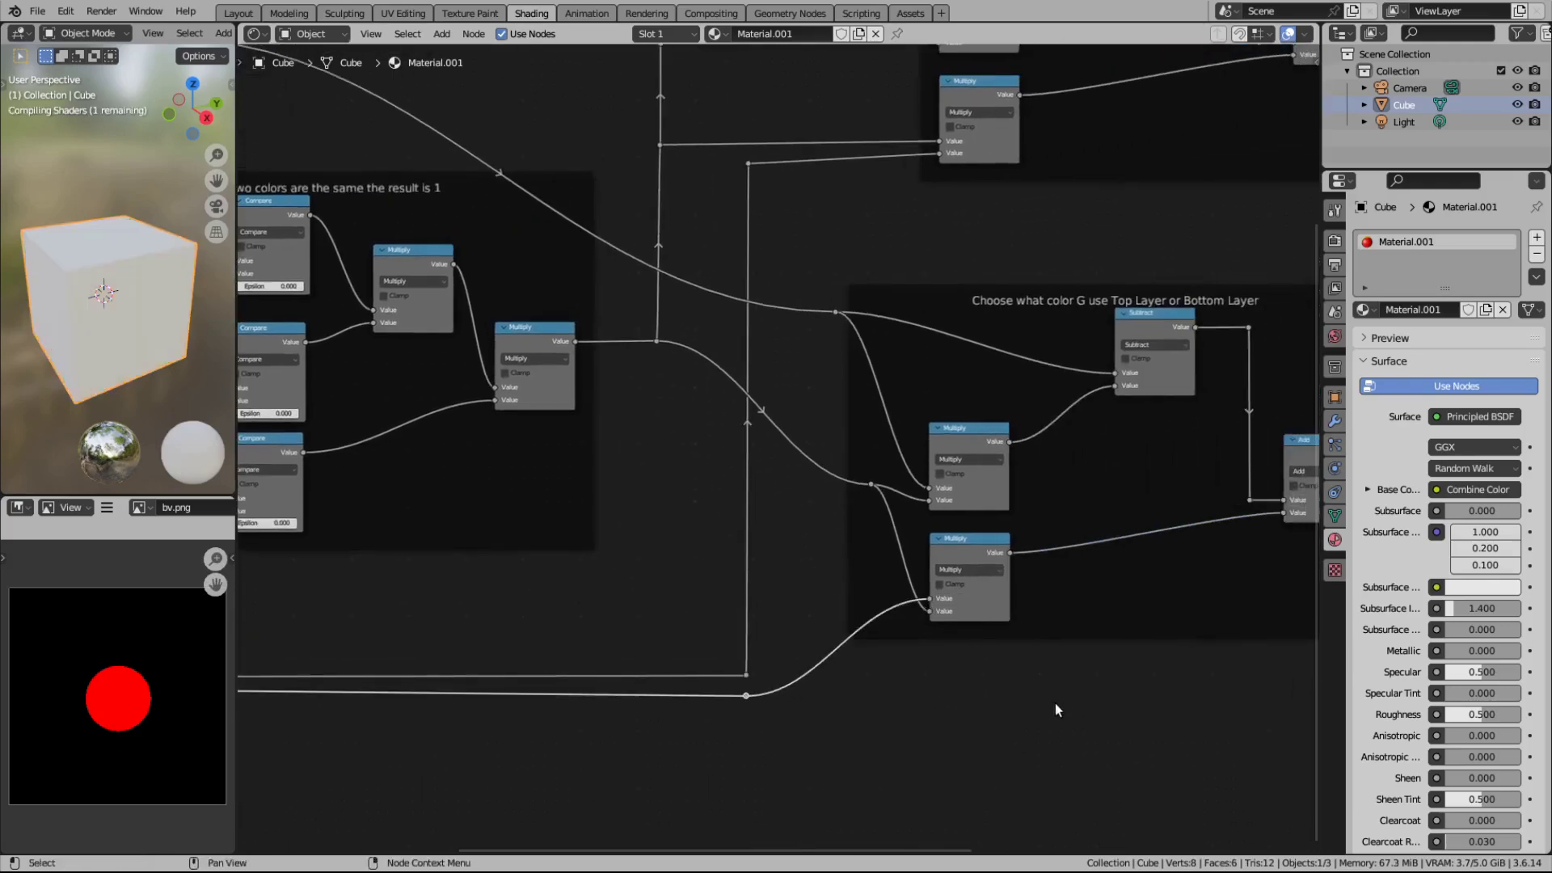
Step: Insert a duplicated Reroute in the lower Green link and align its Reroutes so the link runs at right angles into the lower Multiply
middle_click_drag(1053, 684, 900, 742)
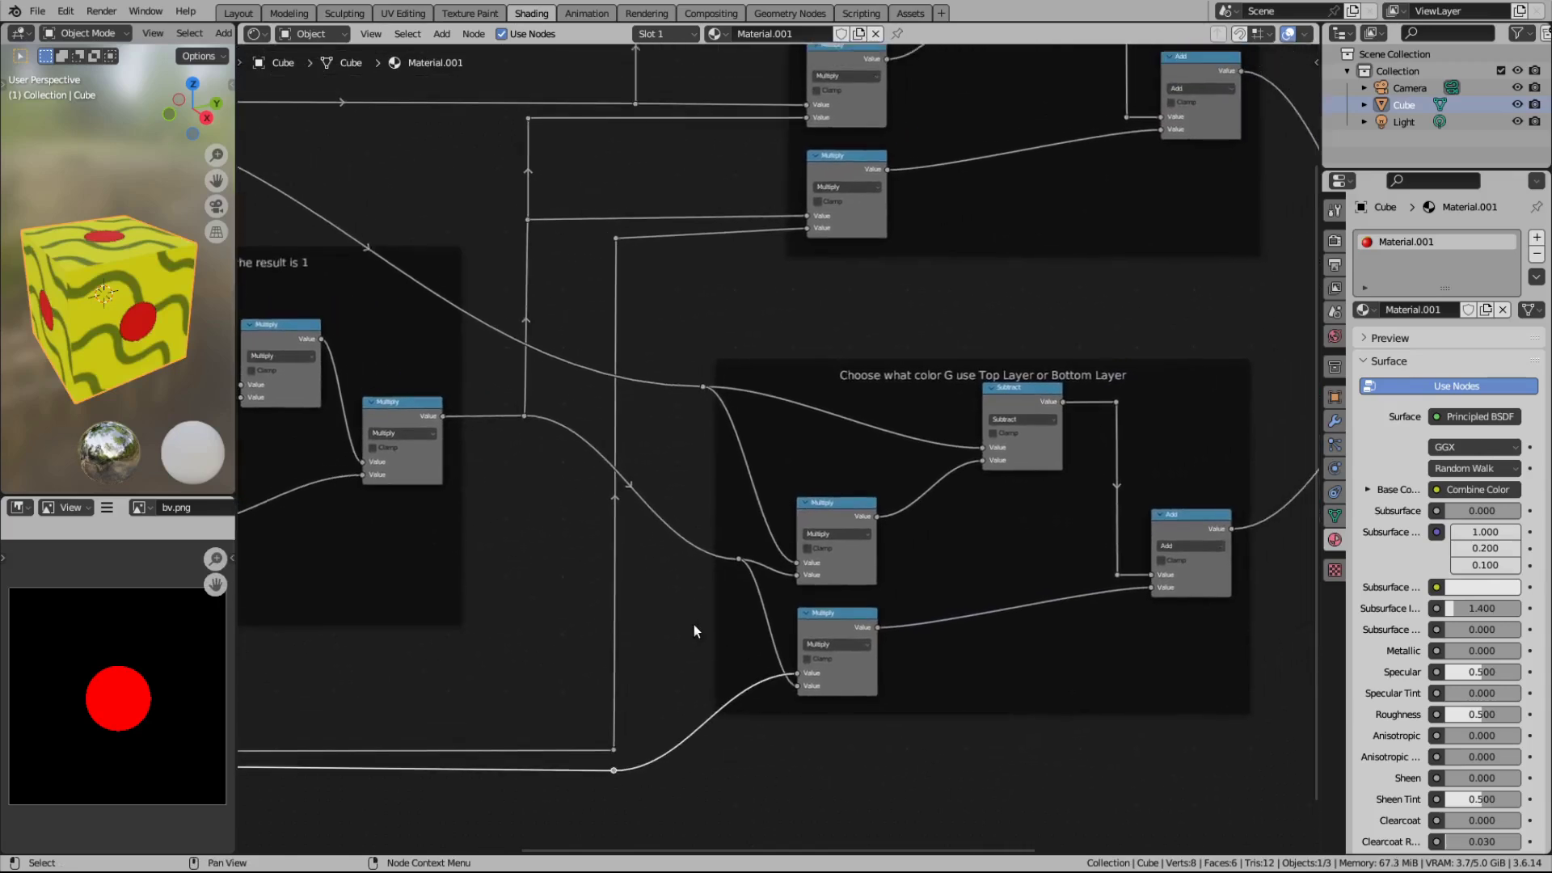
scroll(694, 627, "down", 2)
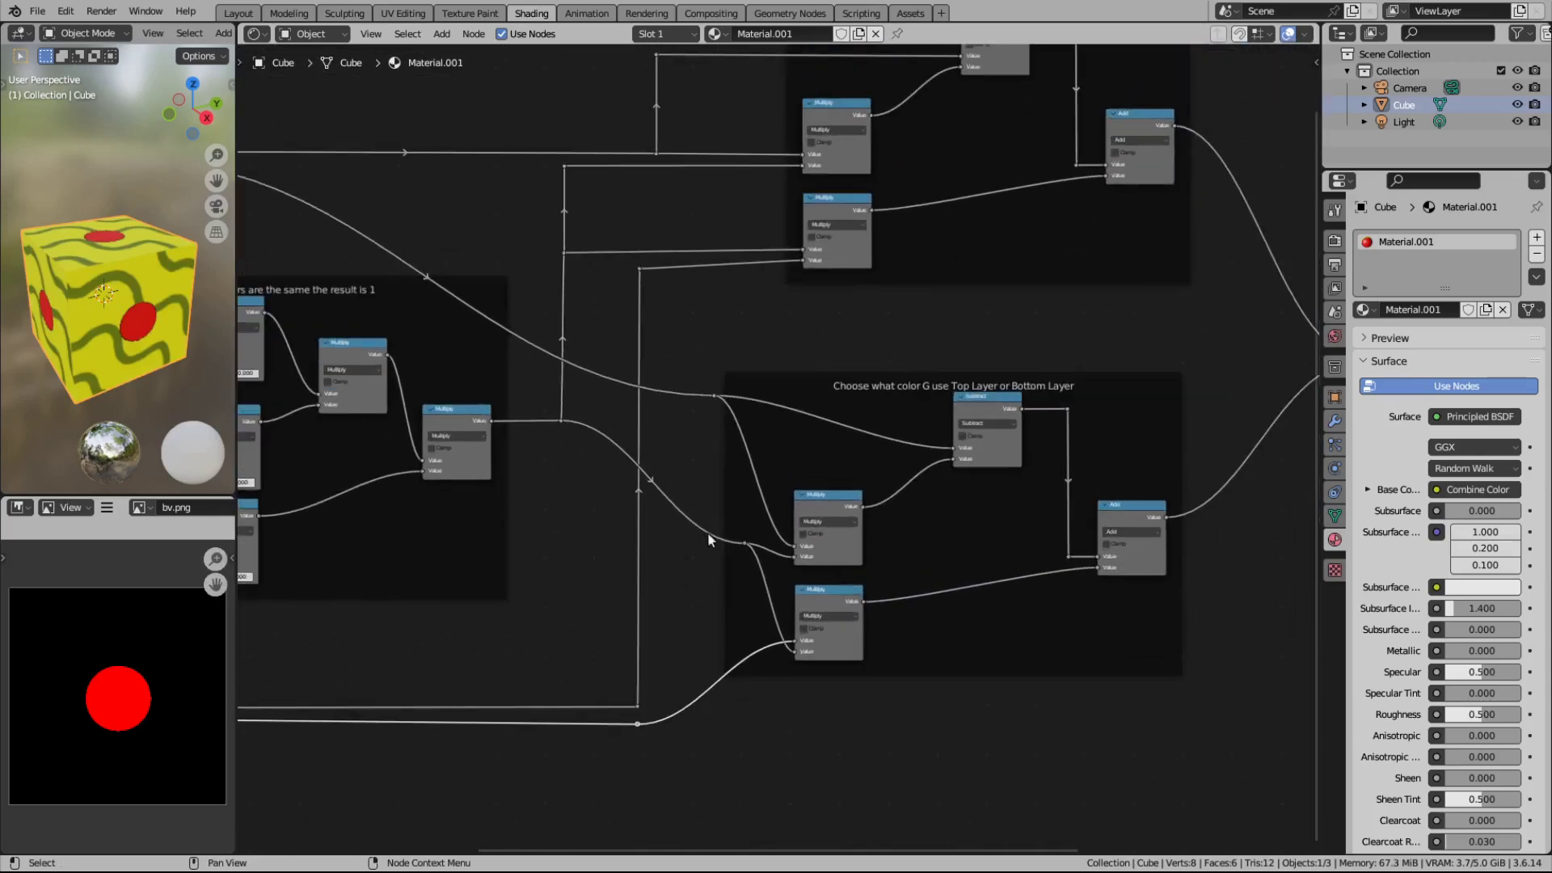
left_click(561, 420)
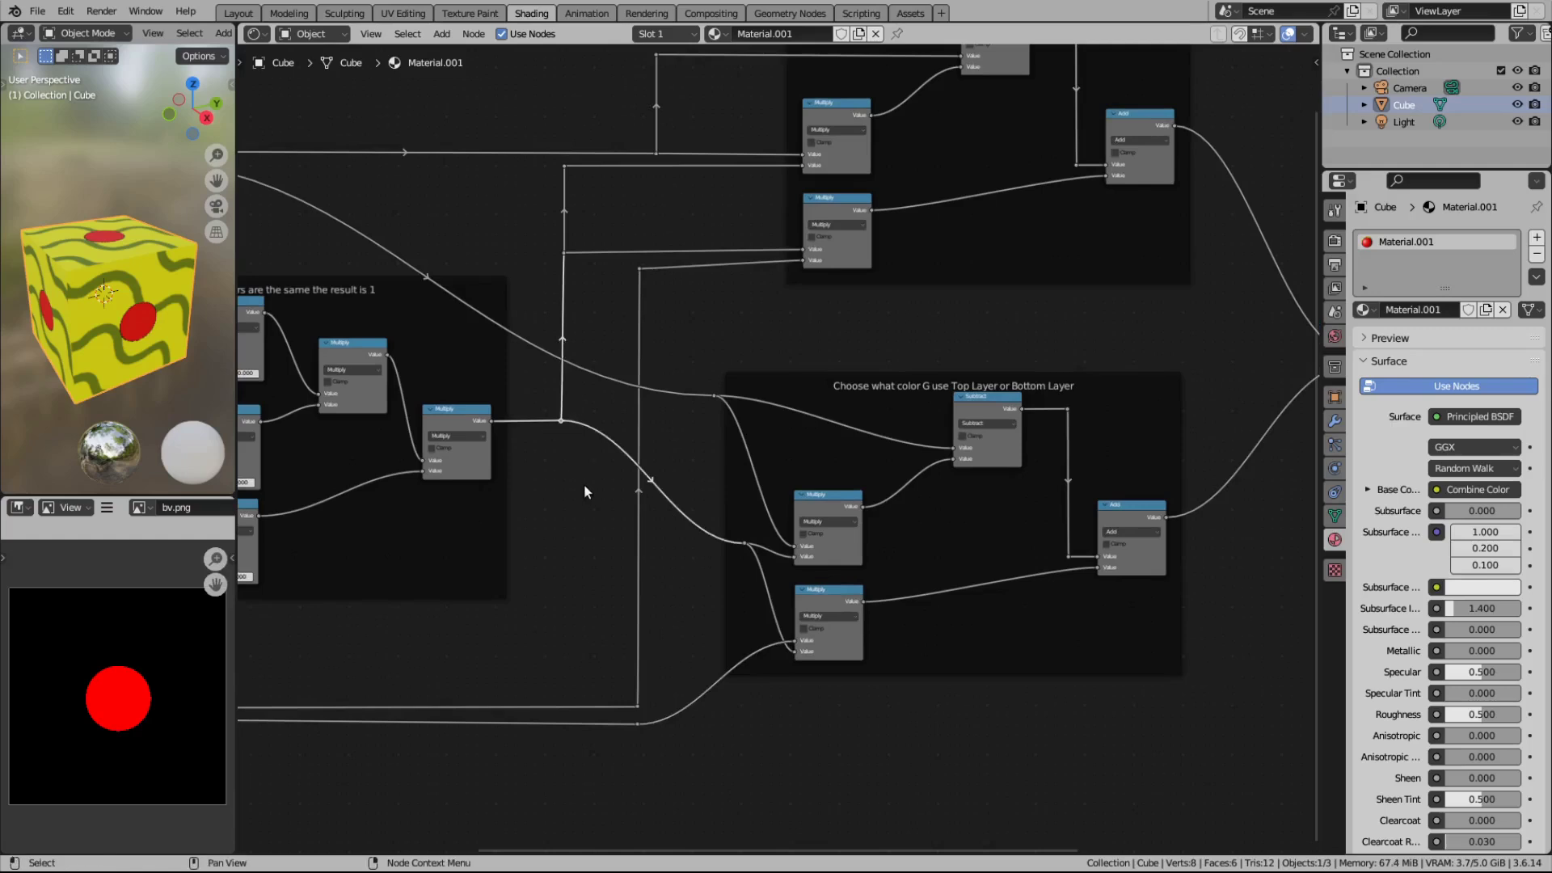
key("shift+d")
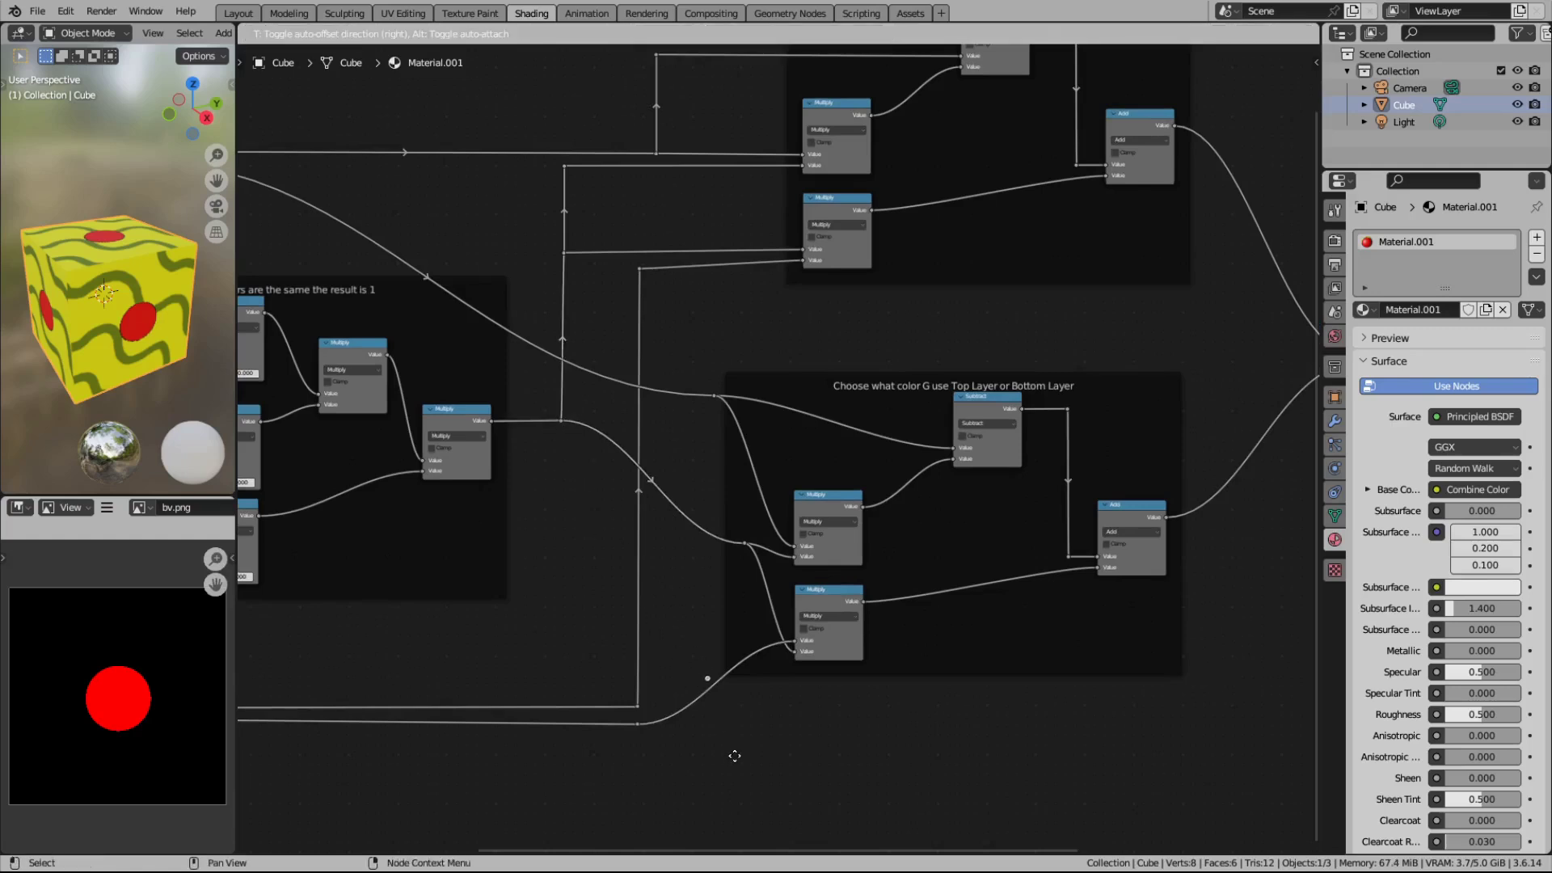
left_click(735, 758)
left_click_drag(715, 681, 667, 626)
left_click_drag(618, 710, 708, 723)
key("g")
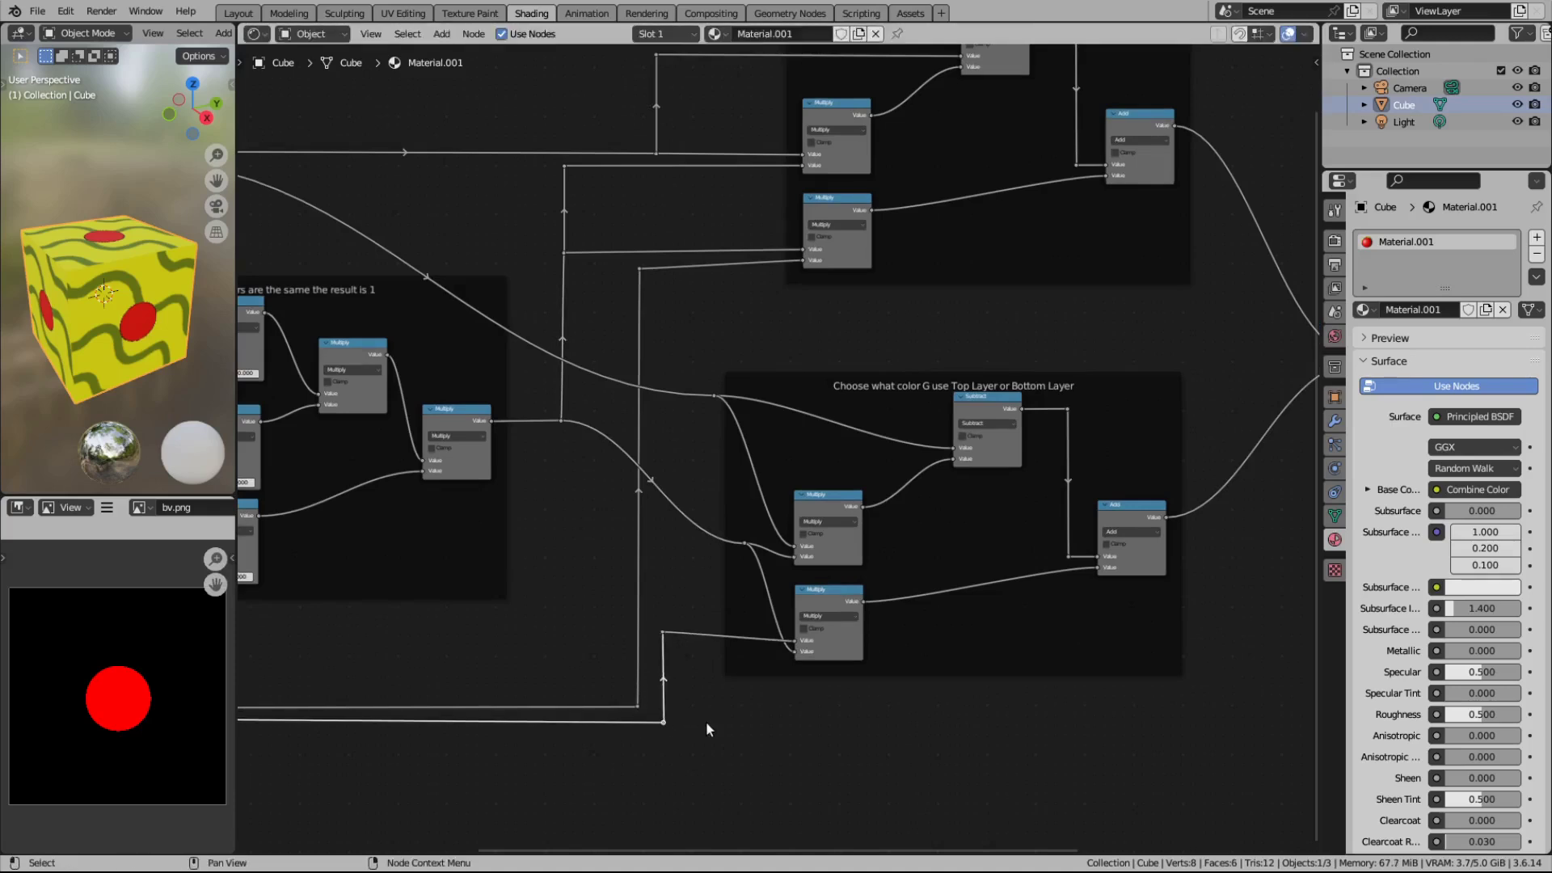
left_click_drag(663, 631, 681, 653)
left_click(719, 588)
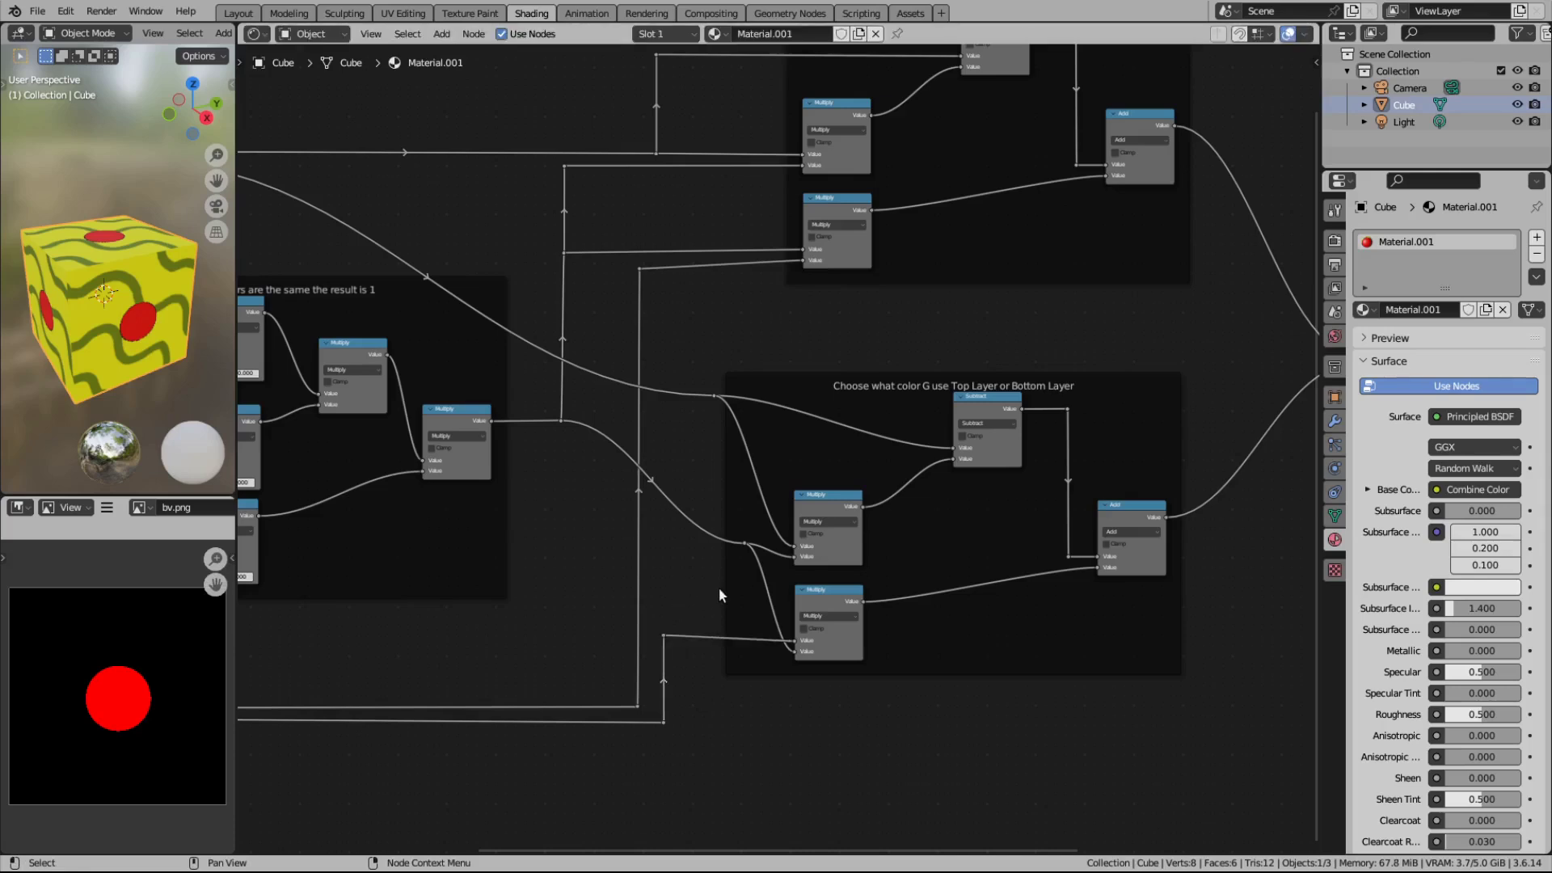
Step: Square off the mask branch to the lower G Multiply with another Reroute, and shift that Multiply and the Add node to the right
left_click(742, 539)
left_click_drag(752, 543, 782, 619)
key("g")
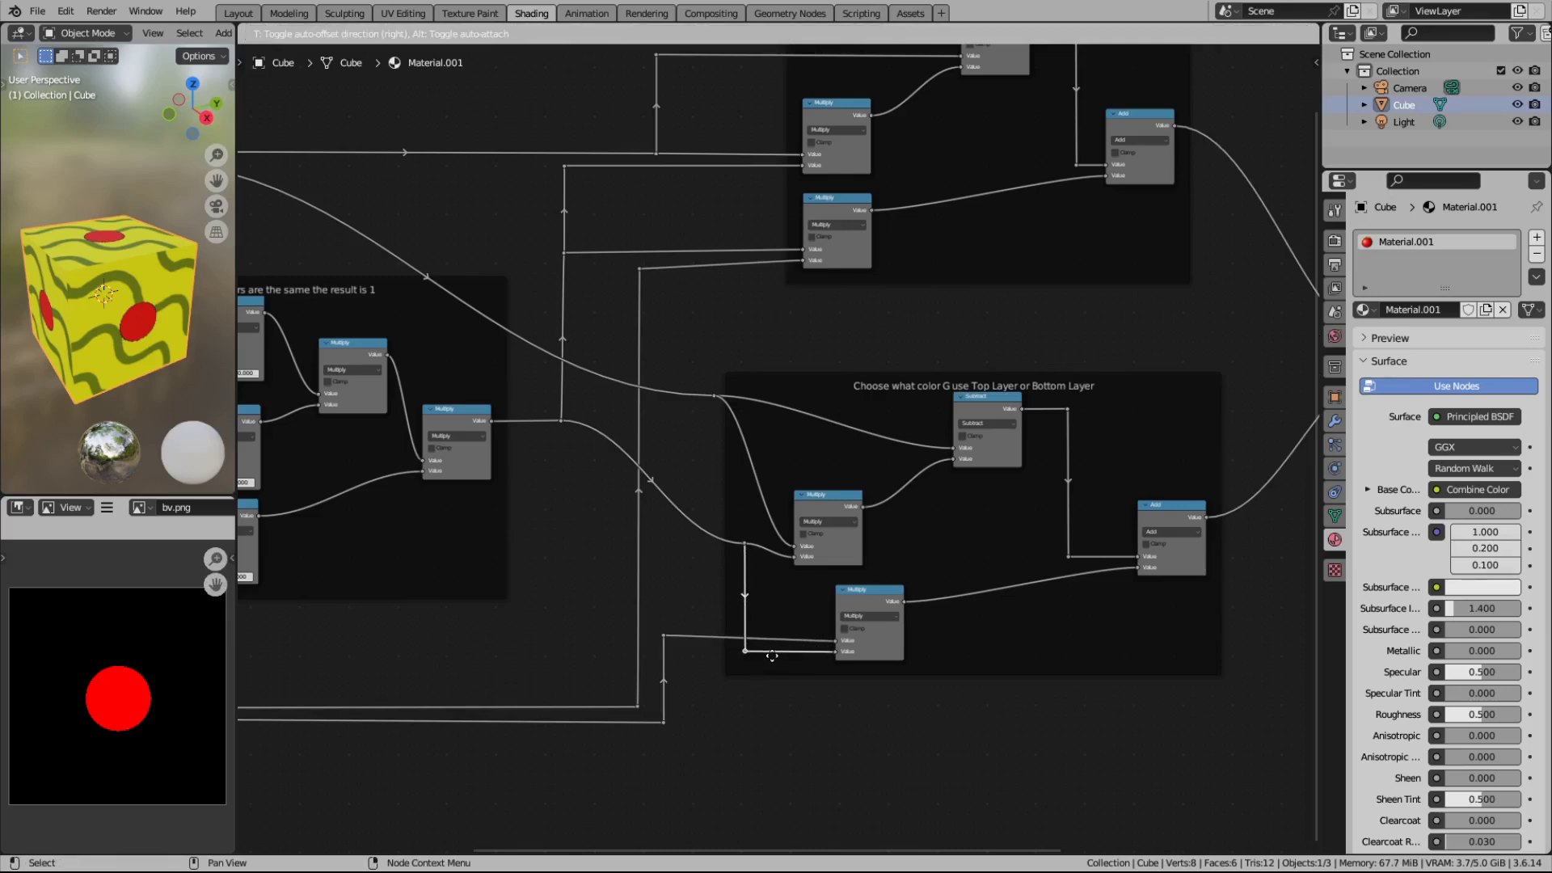
left_click(772, 657)
Step: Nudge the upper G Multiply up so its second Value input lines up with the mask's Reroute
mouse_move(733, 533)
left_mouse_down()
mouse_move(745, 558)
mouse_move(736, 519)
mouse_move(741, 532)
left_mouse_up()
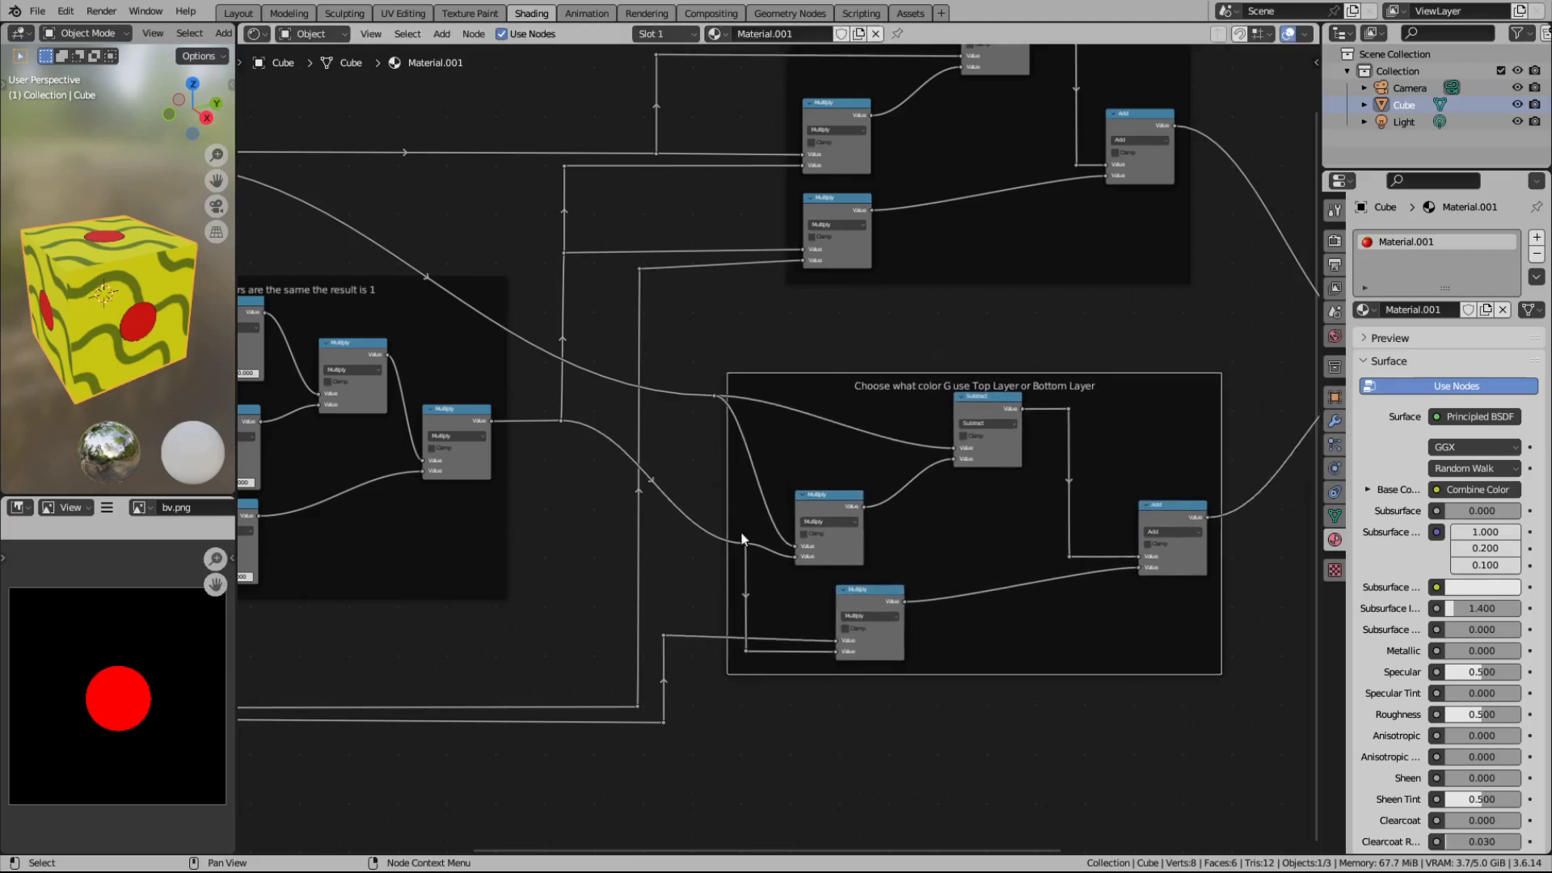
left_click(744, 542)
left_click(812, 503)
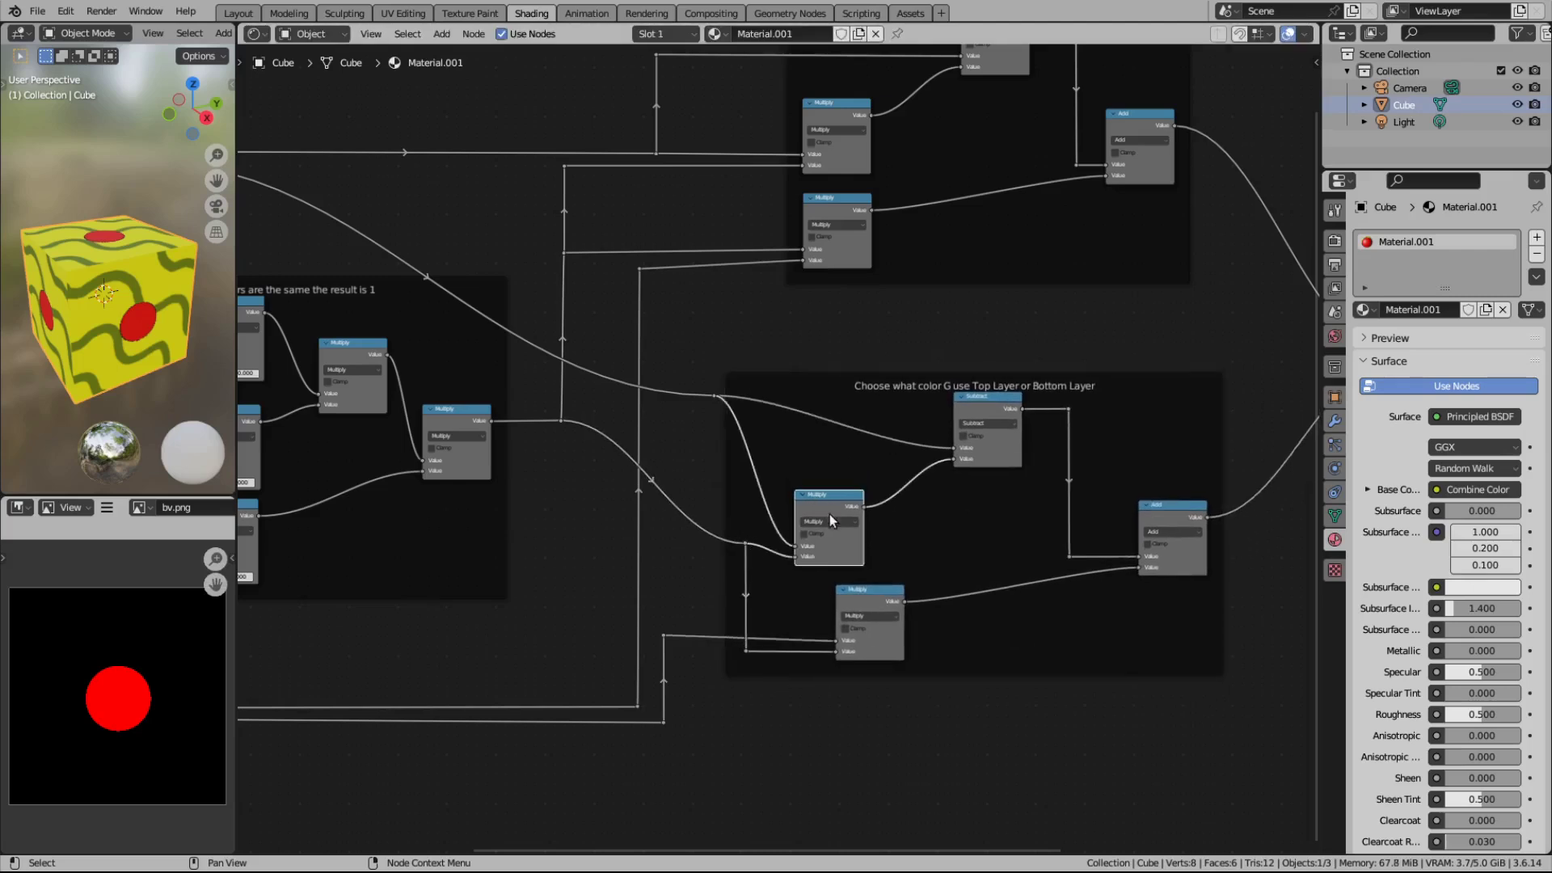
left_click_drag(833, 497, 830, 484)
left_click(686, 585)
scroll(537, 601, "up", 1)
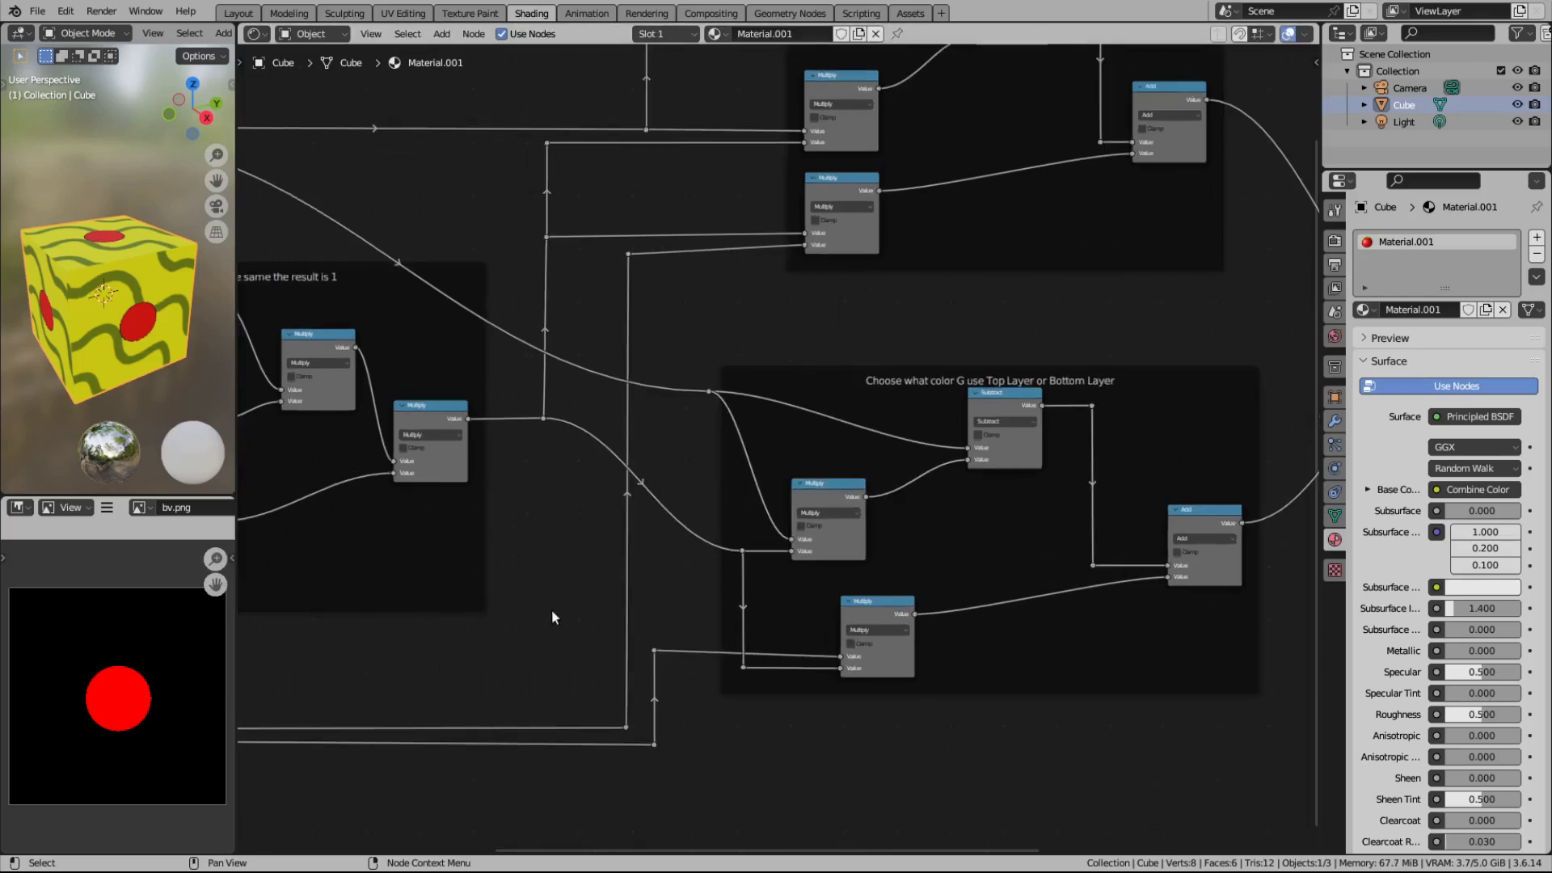
Step: Insert a duplicated Reroute in the mask link to the G Frame and place it directly below the mask output's Reroute
middle_click_drag(565, 538, 609, 550)
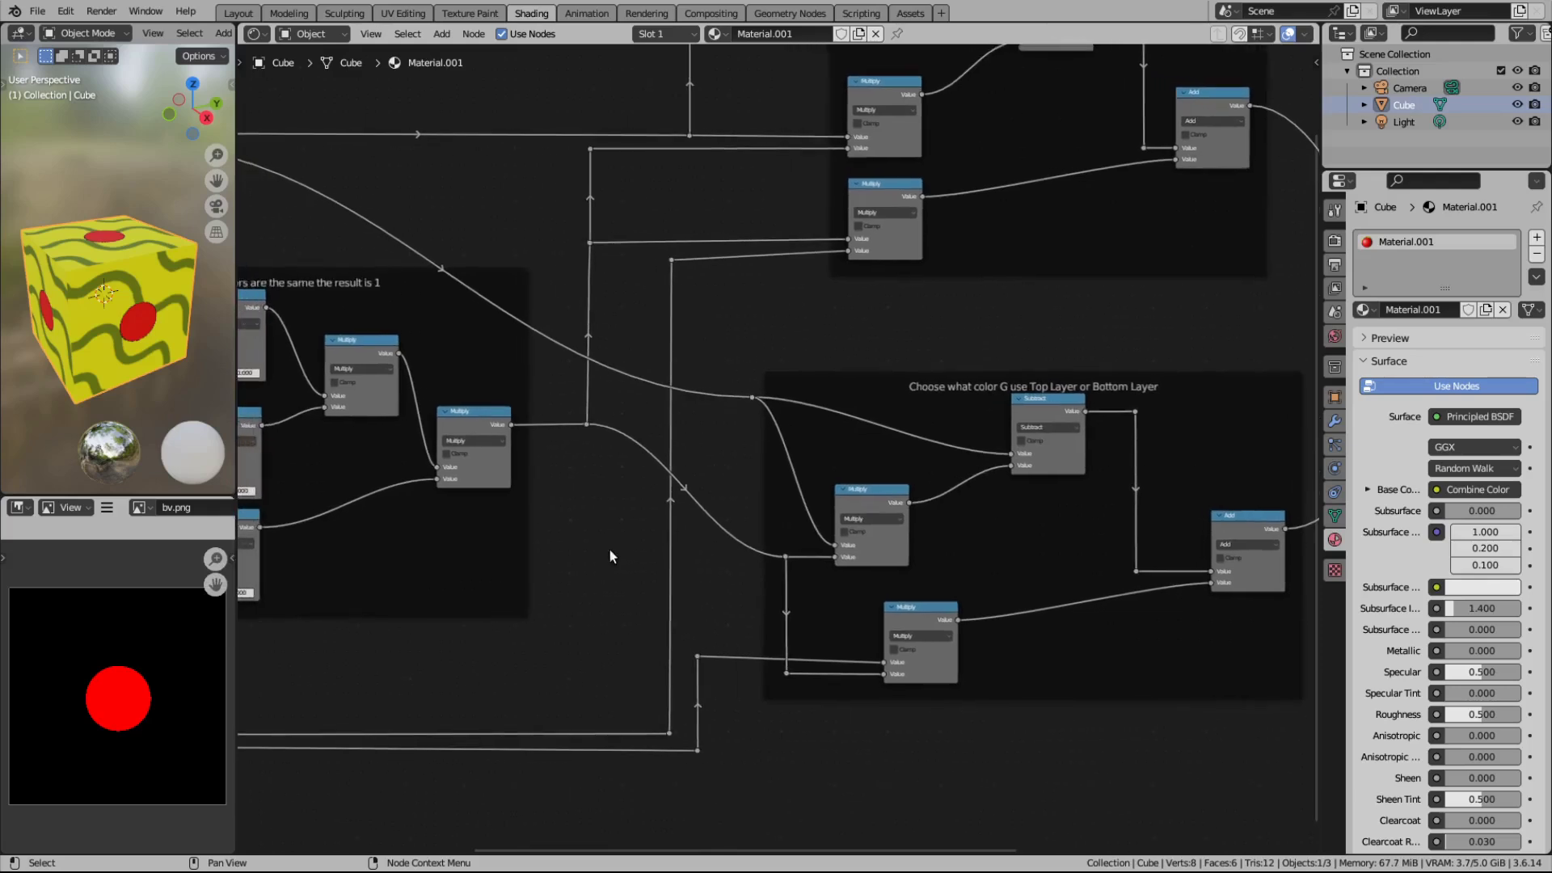
left_click(586, 423)
key("shift+d")
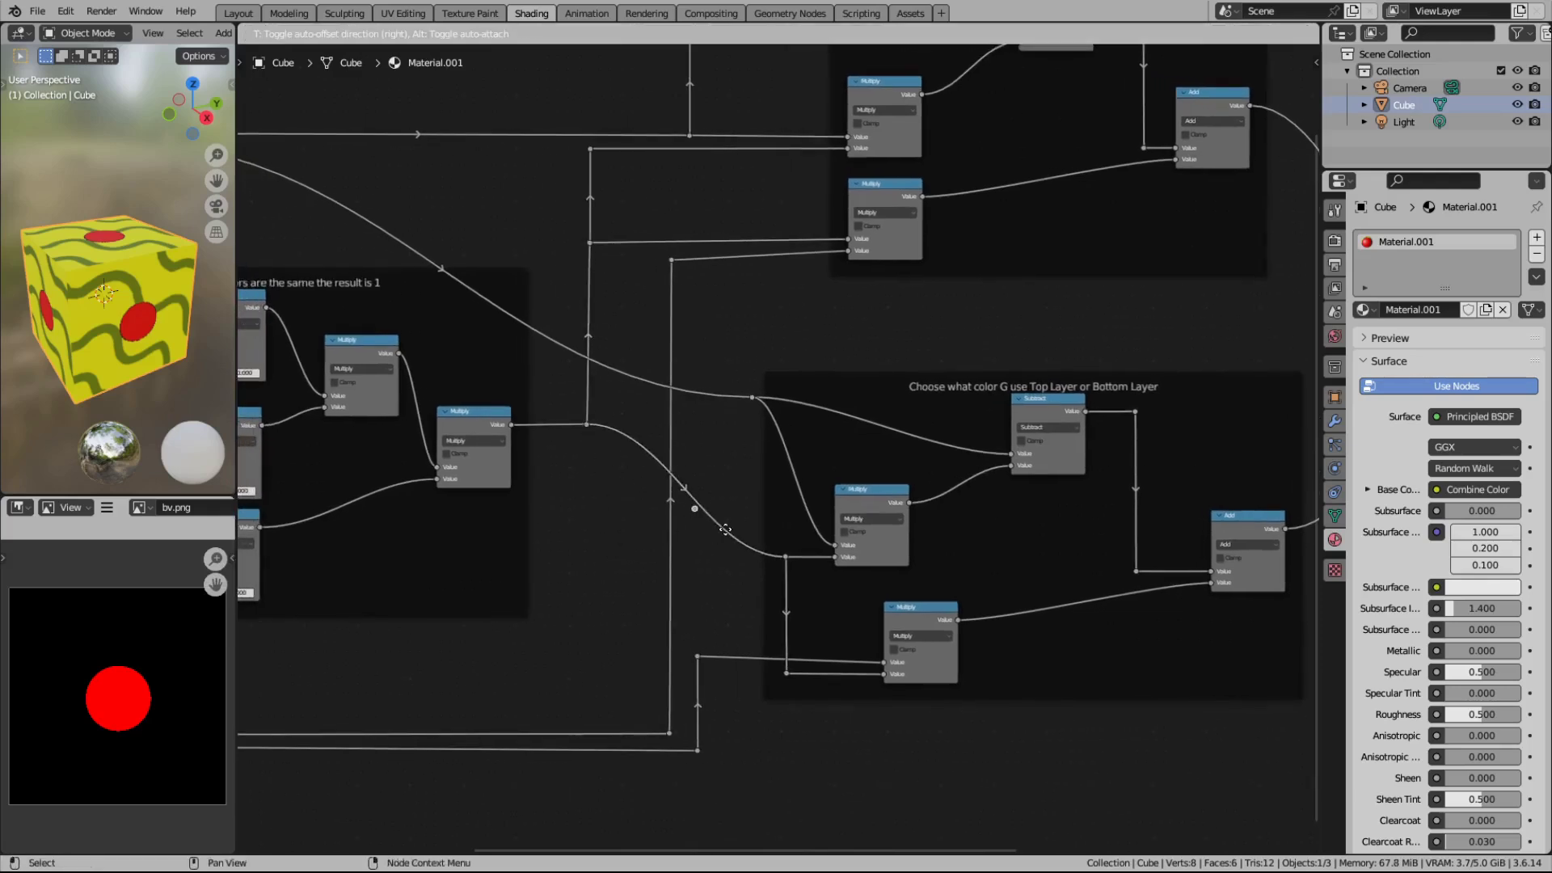
left_click(728, 534)
key("g")
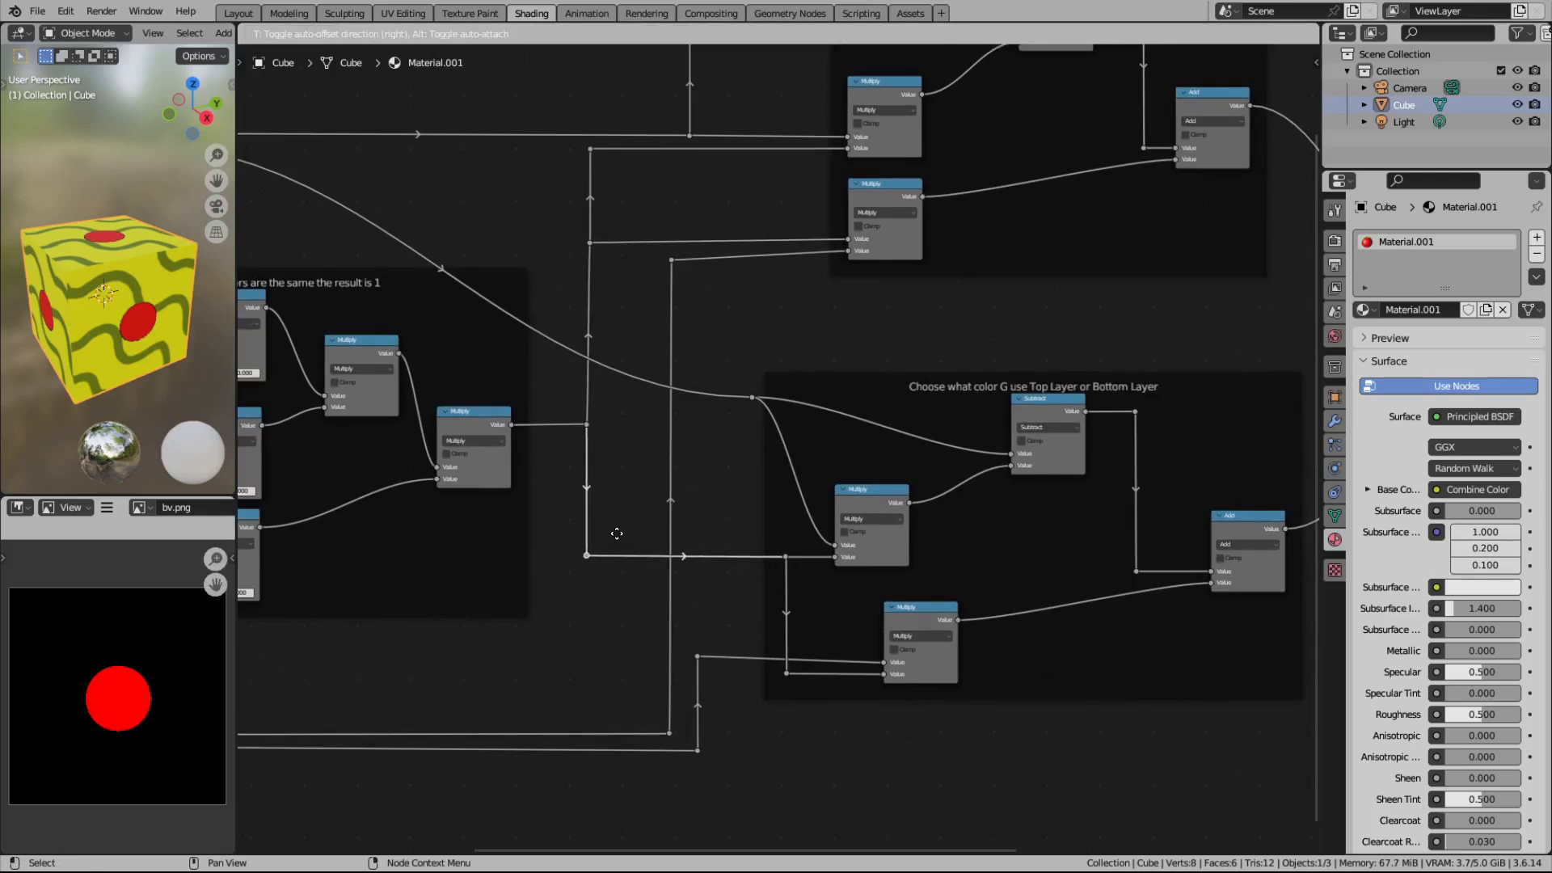
left_click(616, 534)
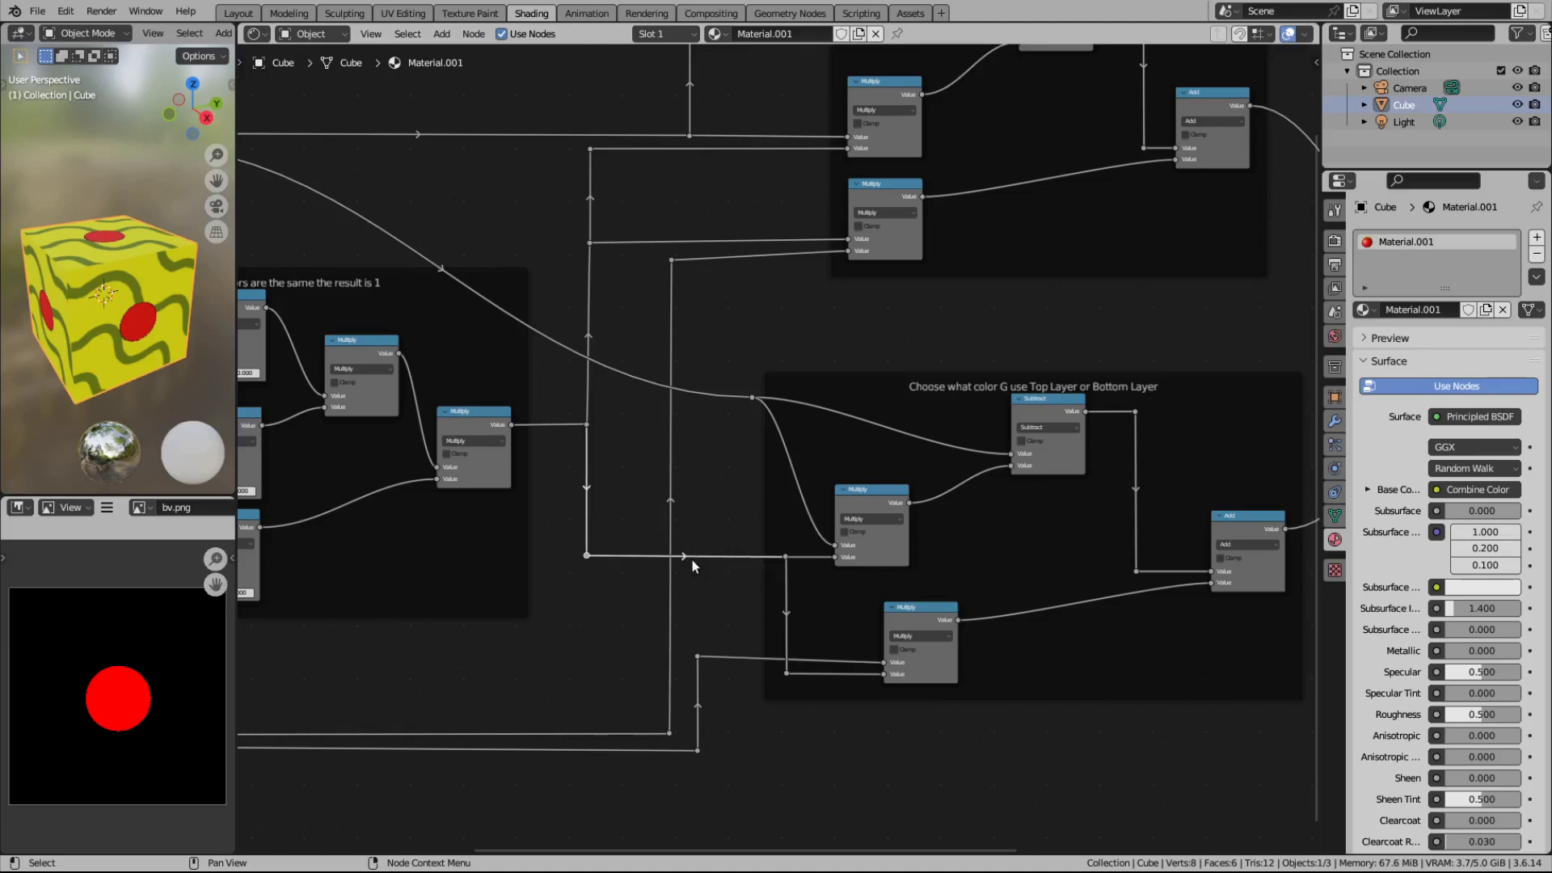
Step: Insert a duplicated Reroute in the upper Green link and raise it nearly level with the Separate Color's Green output
scroll(714, 534, "down", 2)
left_click(755, 404)
middle_click_drag(646, 425, 740, 445)
key("shift+d")
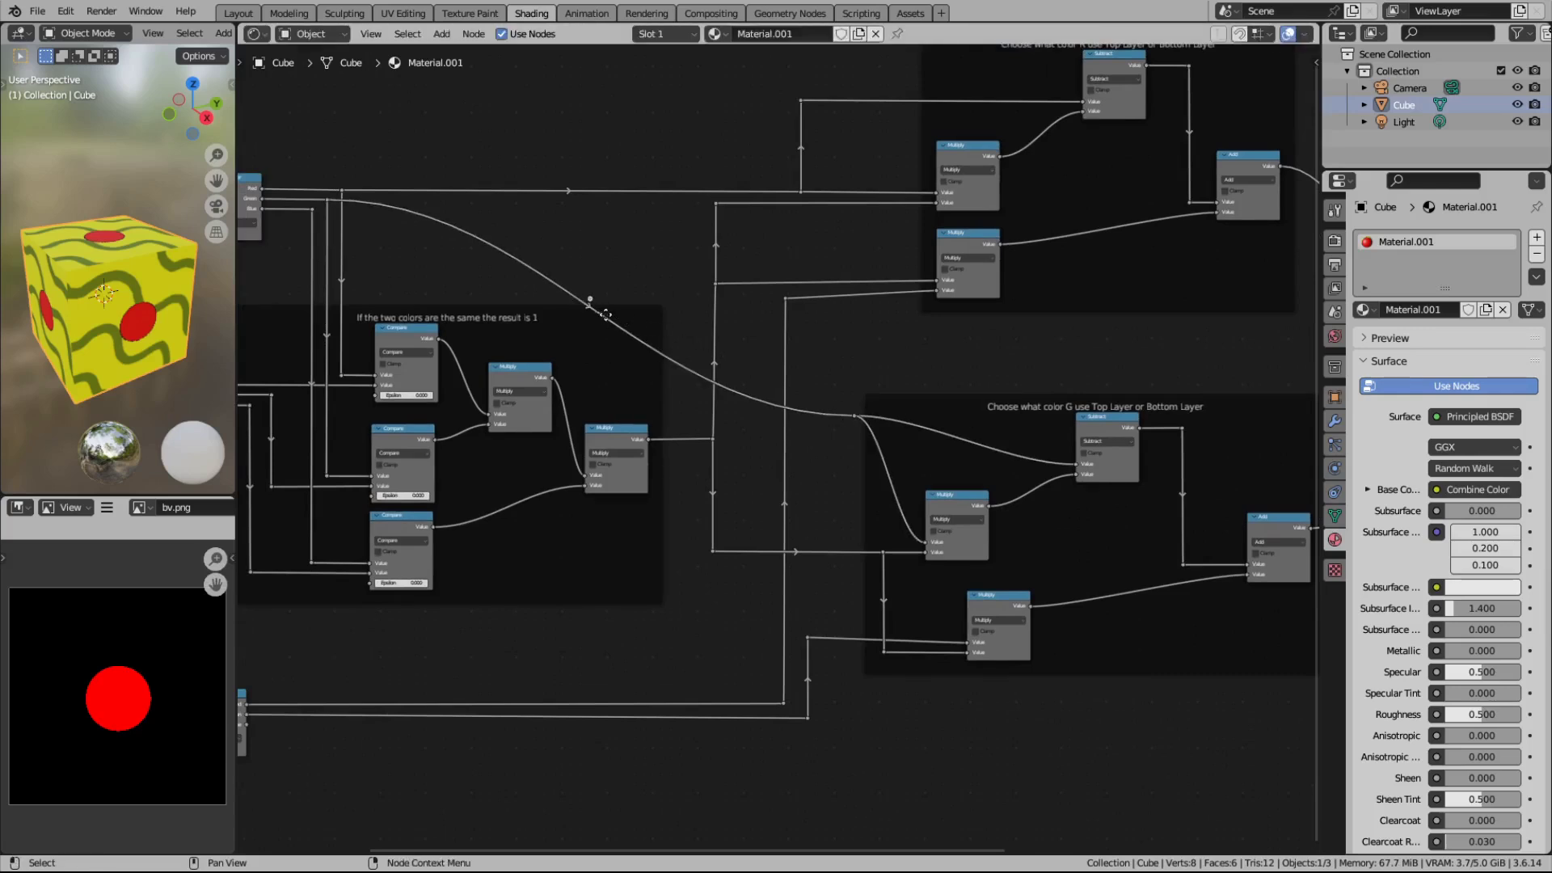
left_click(612, 300)
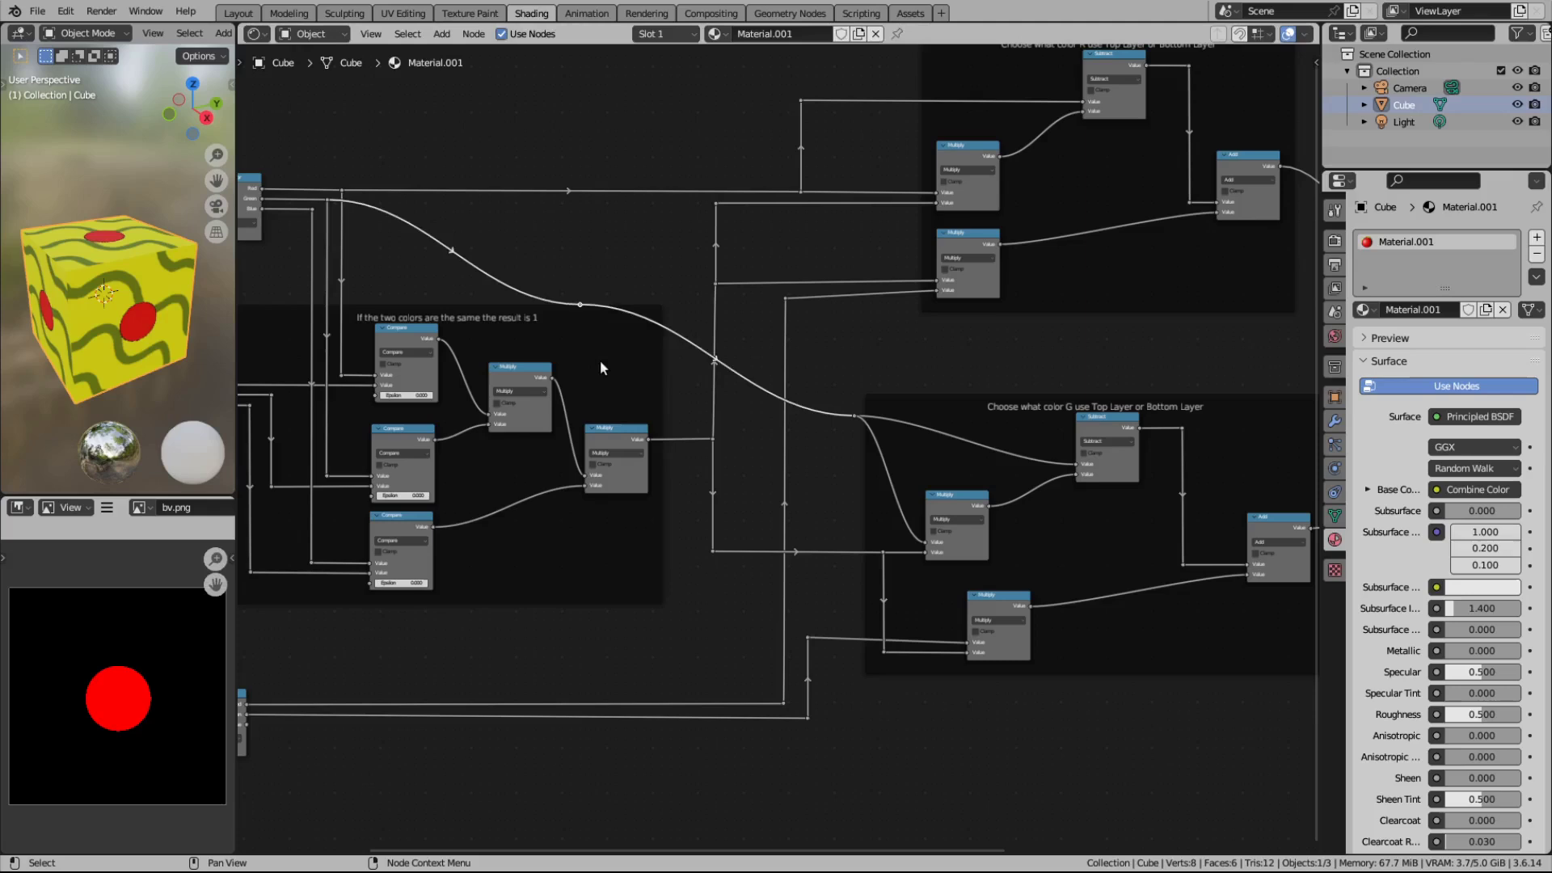
key("g")
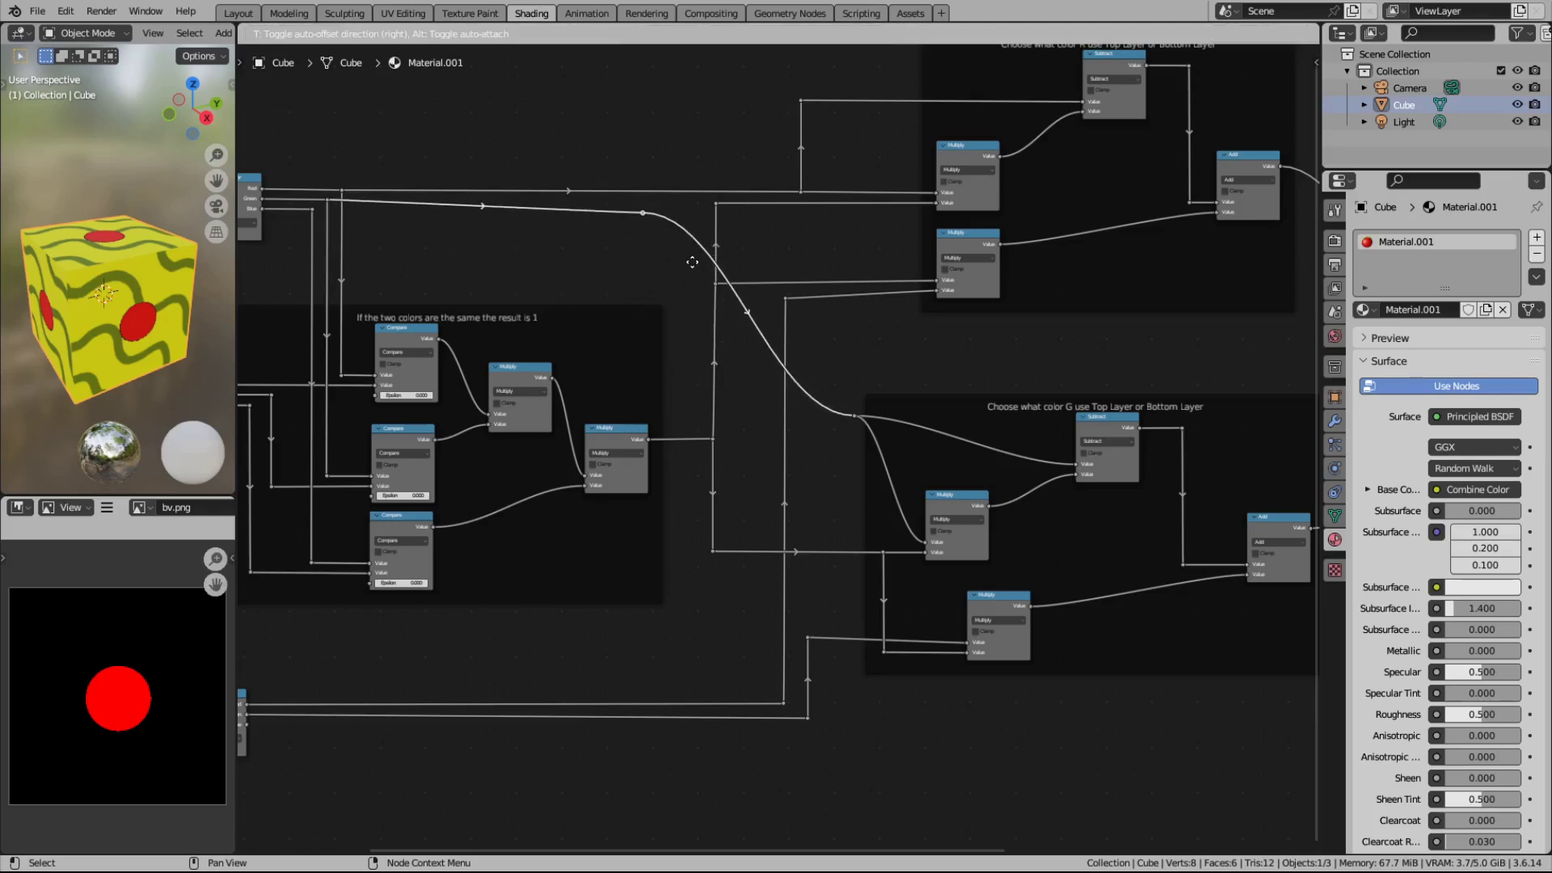
left_click(687, 260)
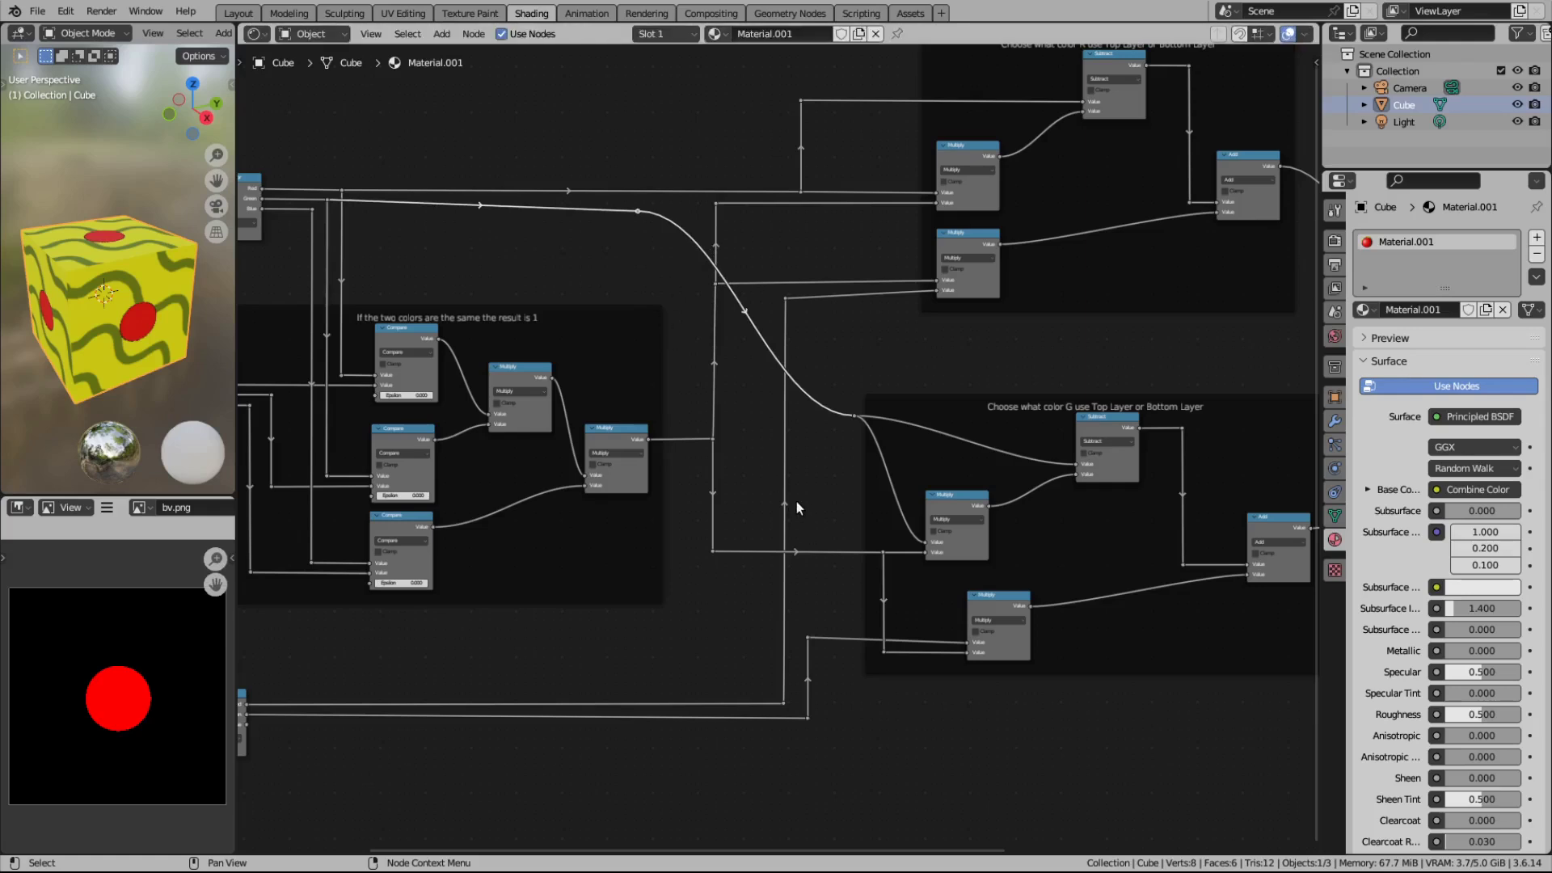
scroll(788, 487, "up", 2)
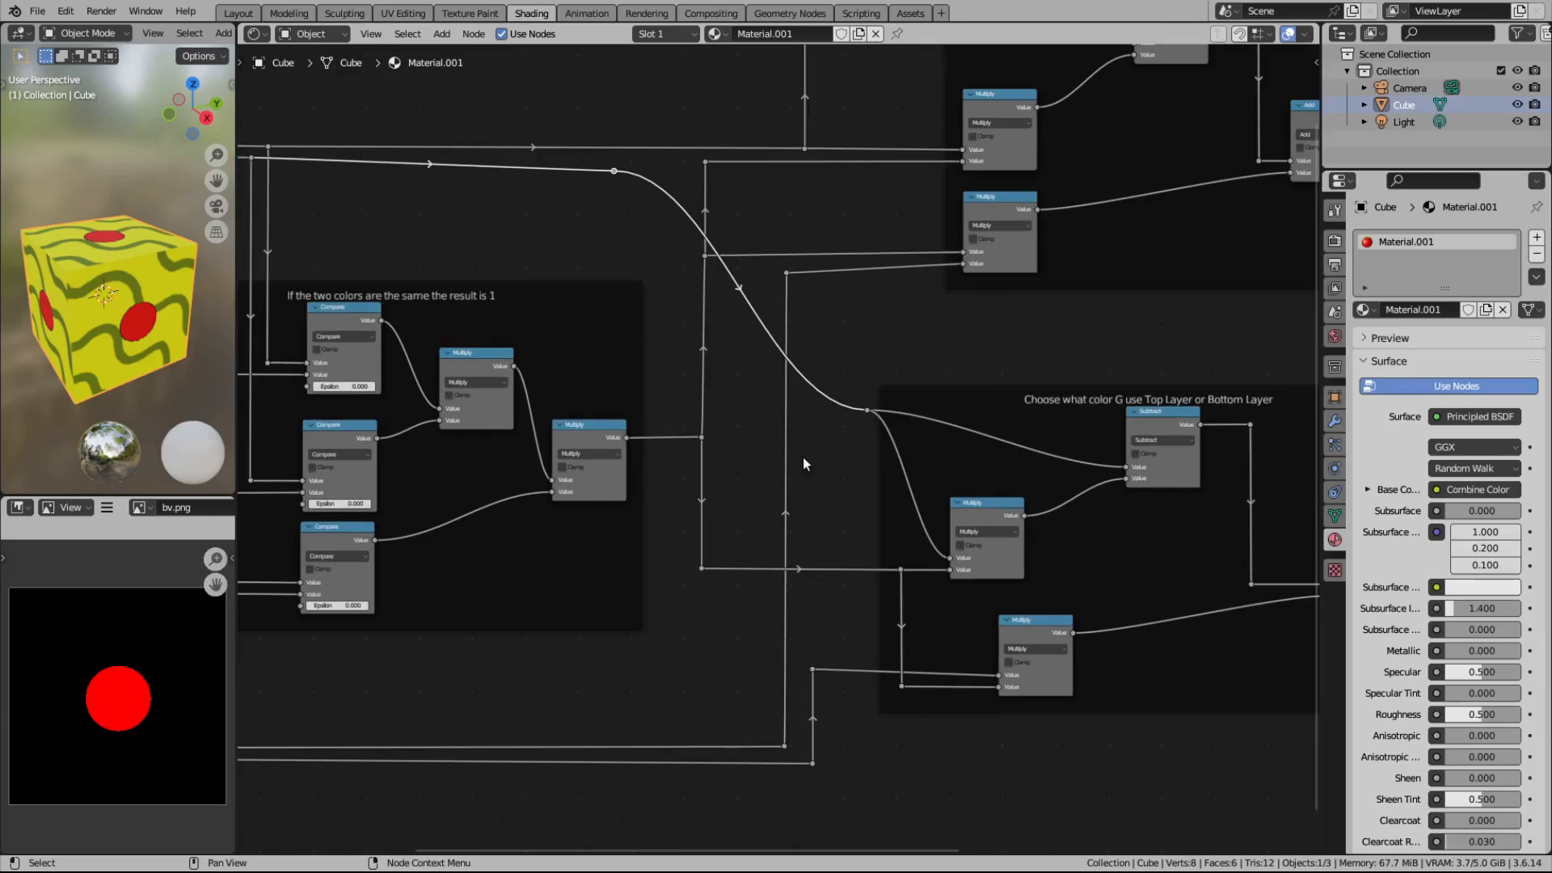
Step: Insert a duplicated Reroute in the upper Green link, between its corner Reroute and the Reroute feeding the G frame
left_click(866, 411)
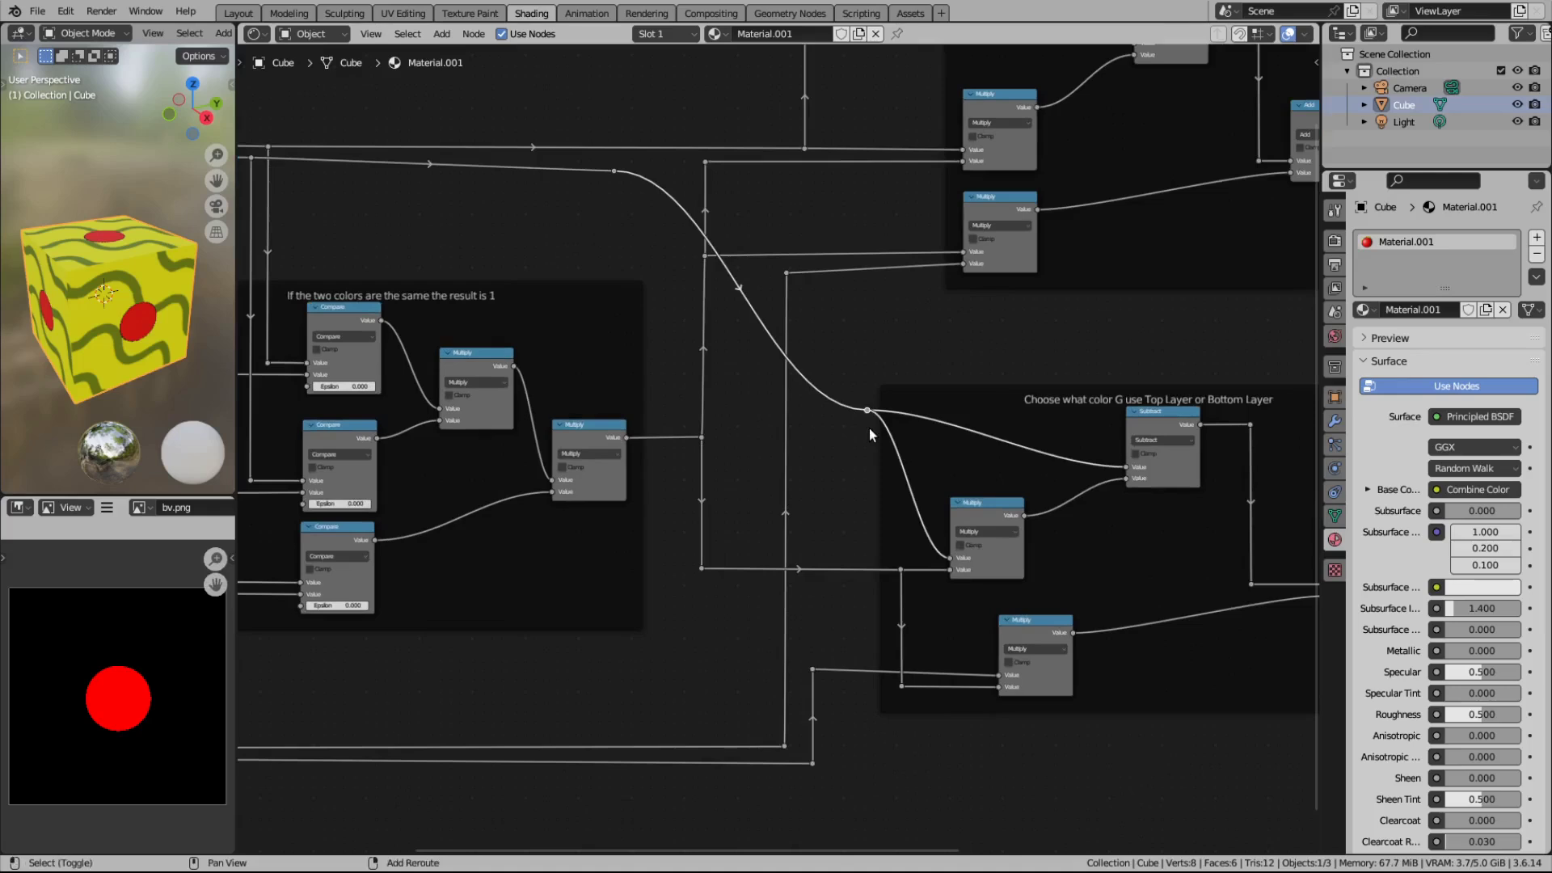
key("shift+d")
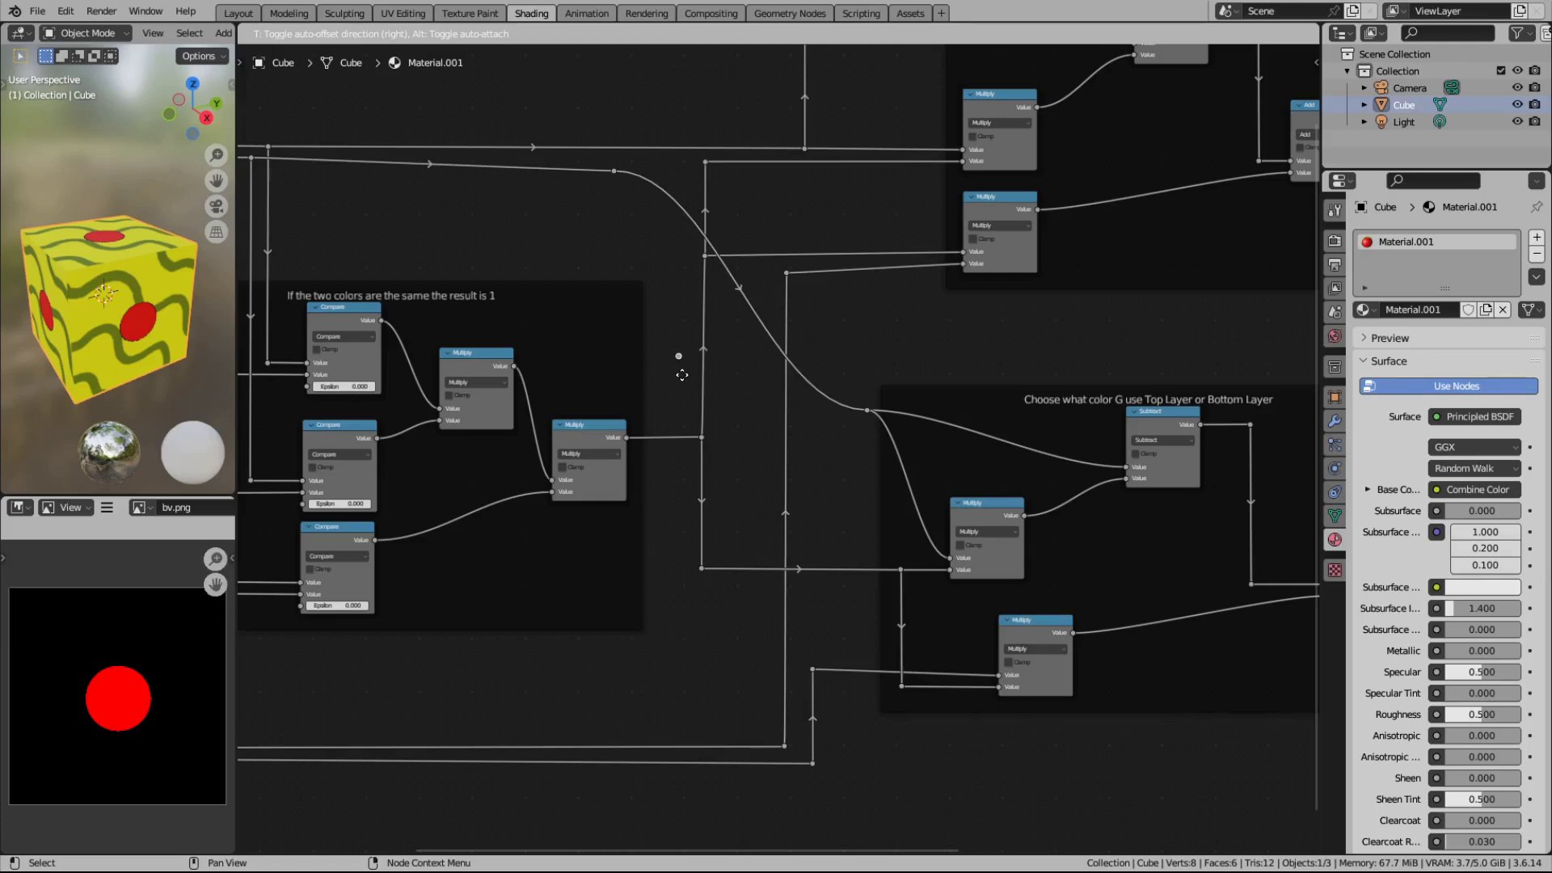
left_click(671, 385)
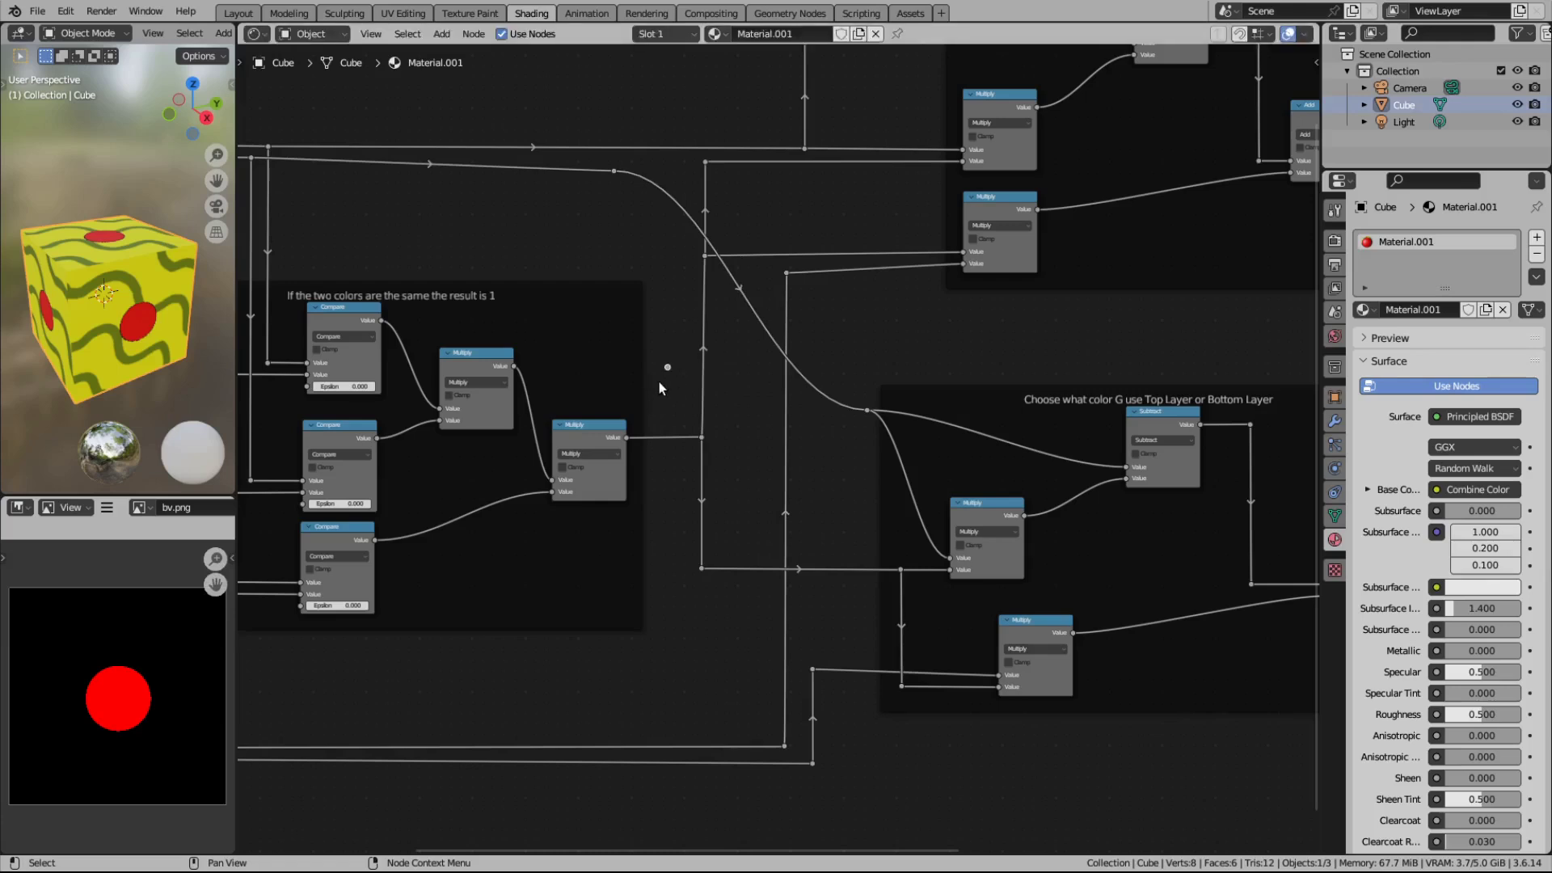
key("g")
left_click(772, 358)
key("g")
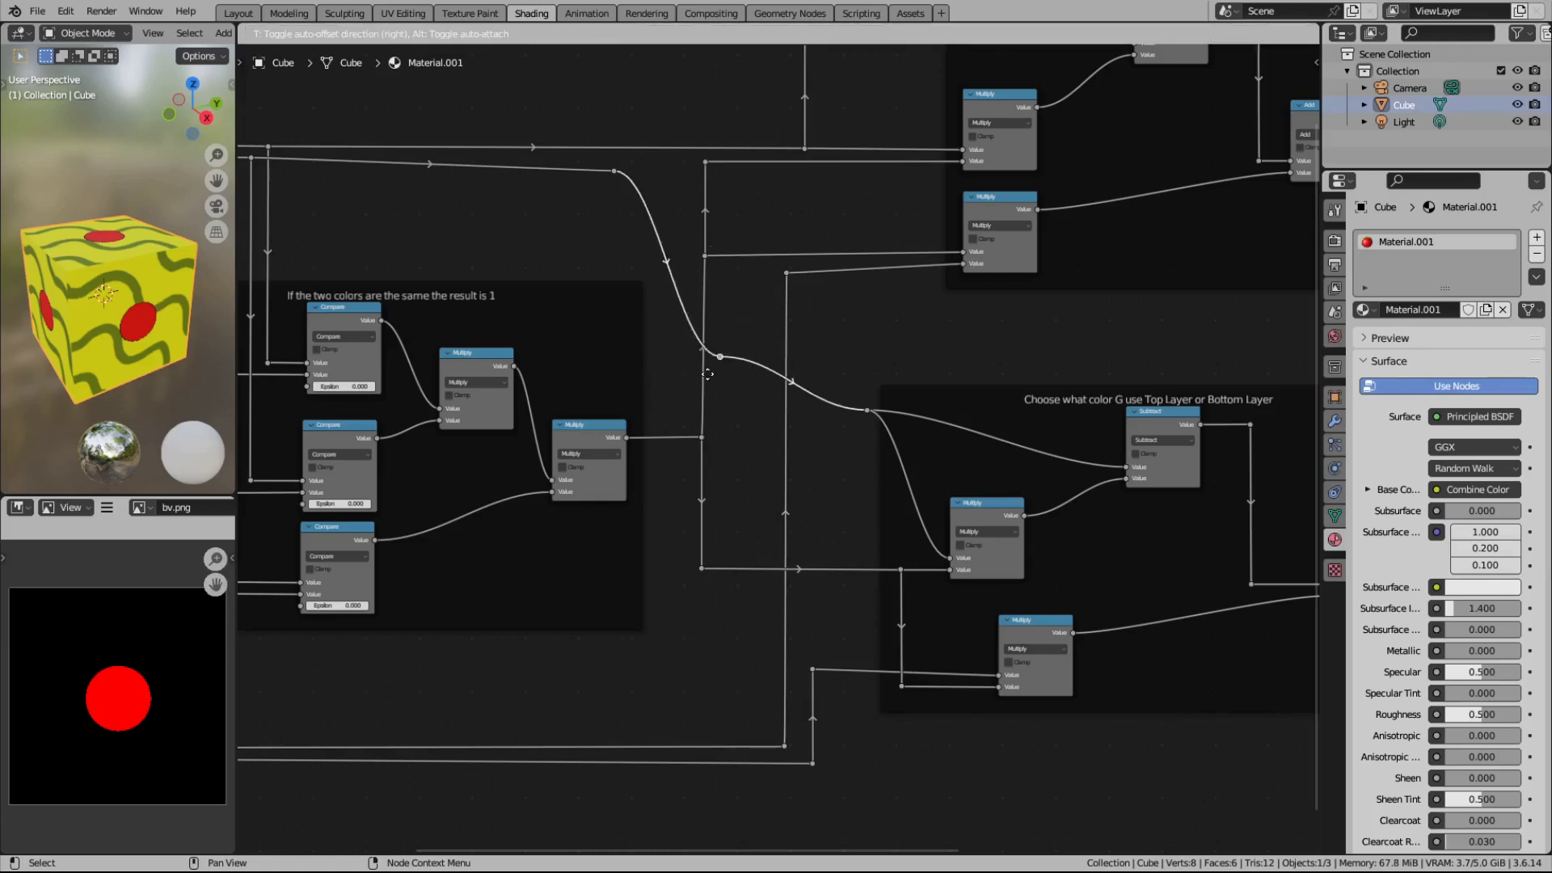
left_click(689, 391)
Step: Shift the upper Green corner Reroute to the right and place the new Reroute roughly beneath it
left_click(615, 171)
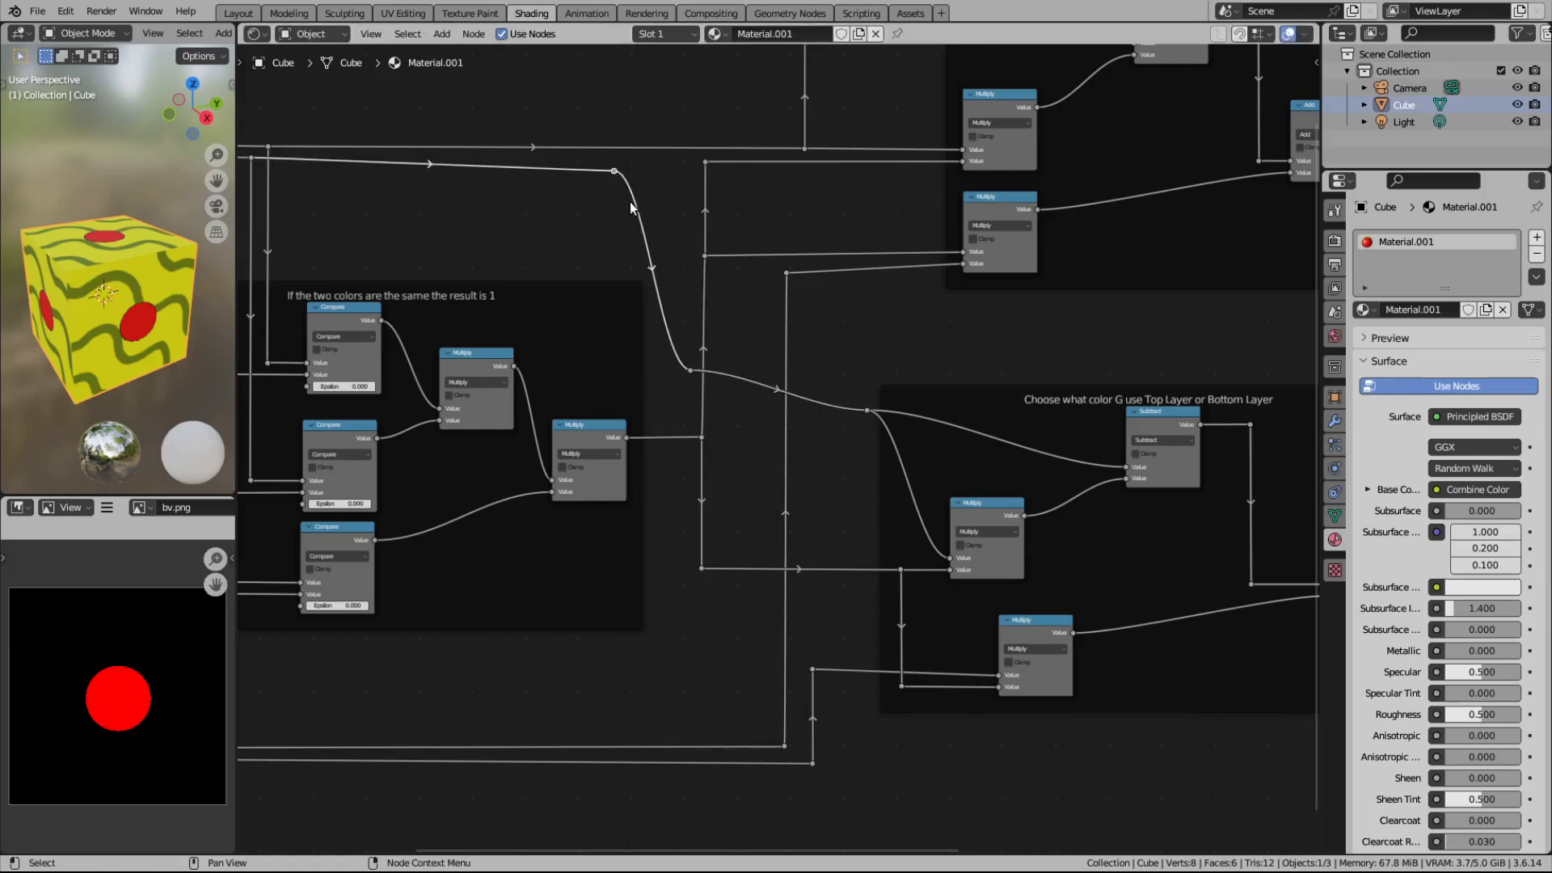
key("g")
left_click(697, 213)
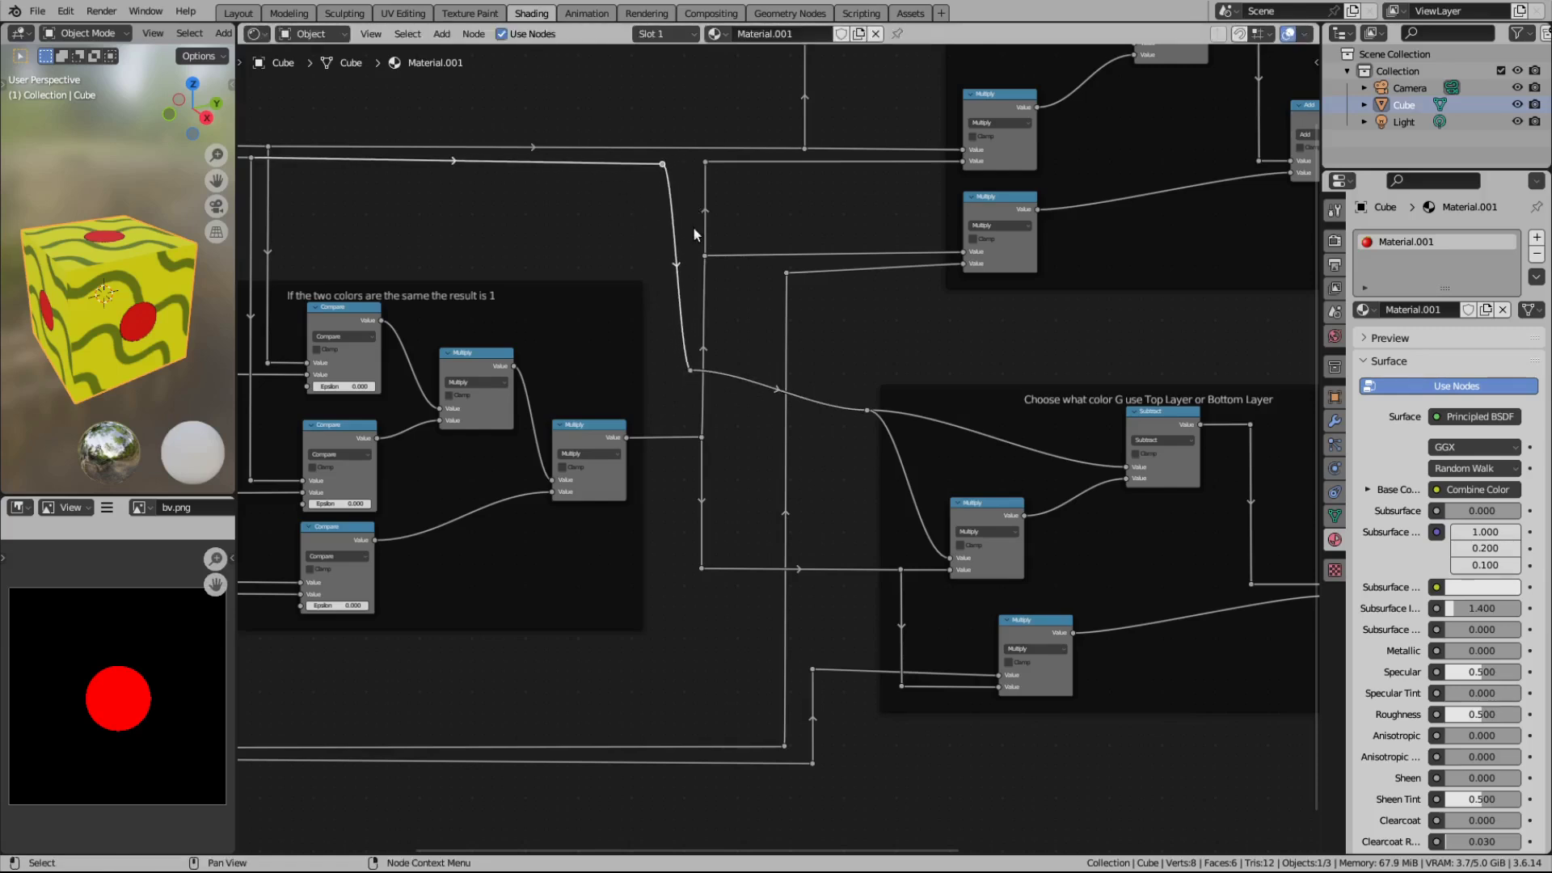
left_click(695, 378)
key("g")
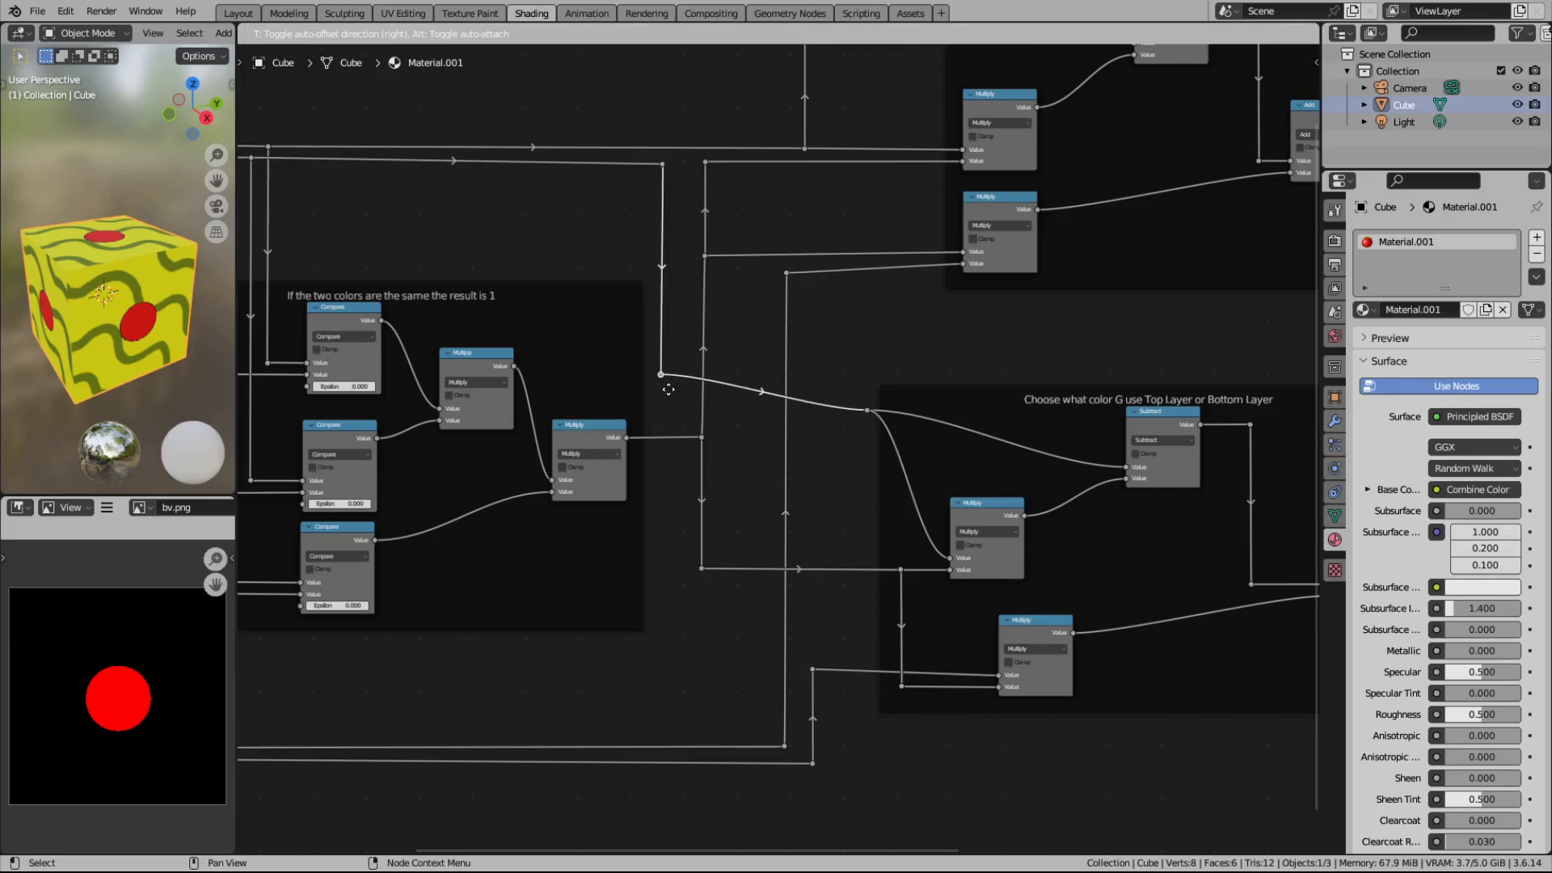
left_click(675, 389)
Step: Raise the G frame's Green Reroute nearly level with the lower corner Reroute, and align both corner Reroutes vertically by scaling X to 0
left_click(867, 410)
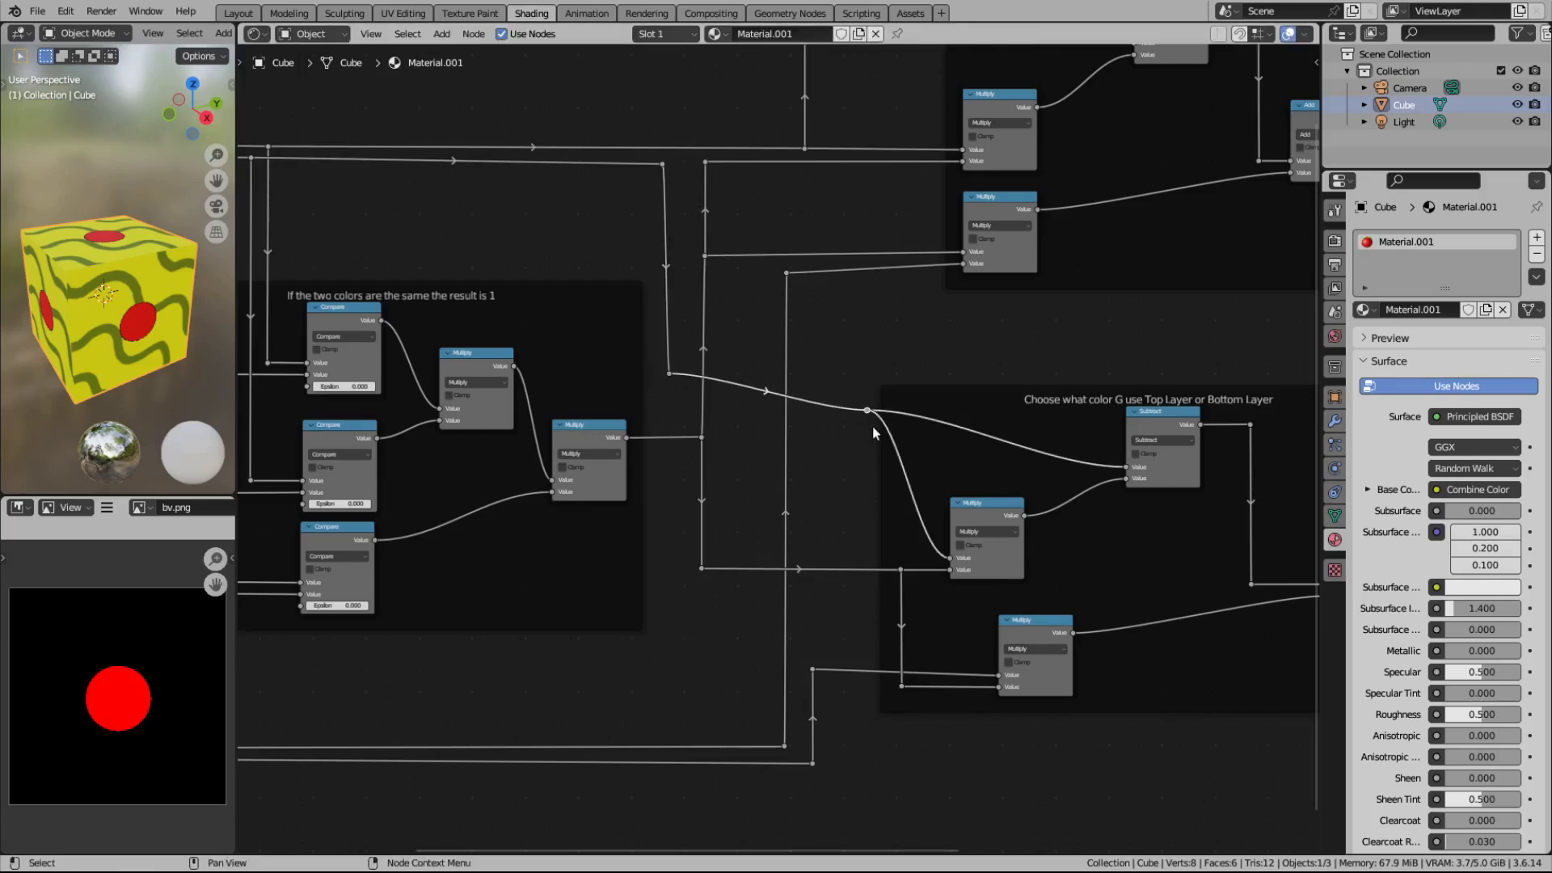
key("g")
left_click(876, 401)
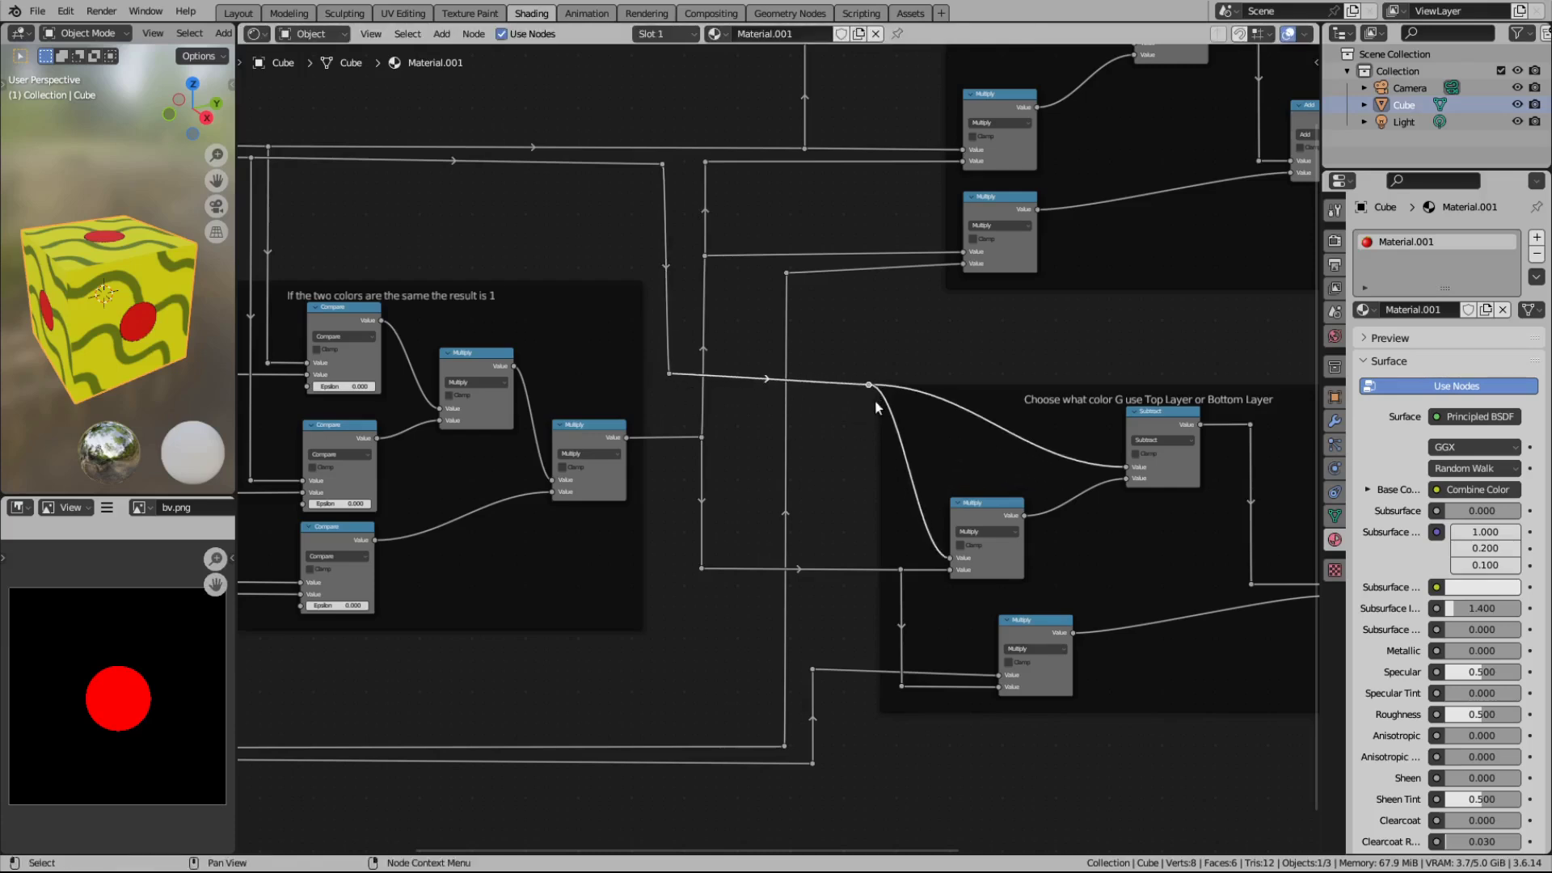
left_click_drag(650, 146, 677, 411)
key("s")
key("x")
key("0")
key("Return")
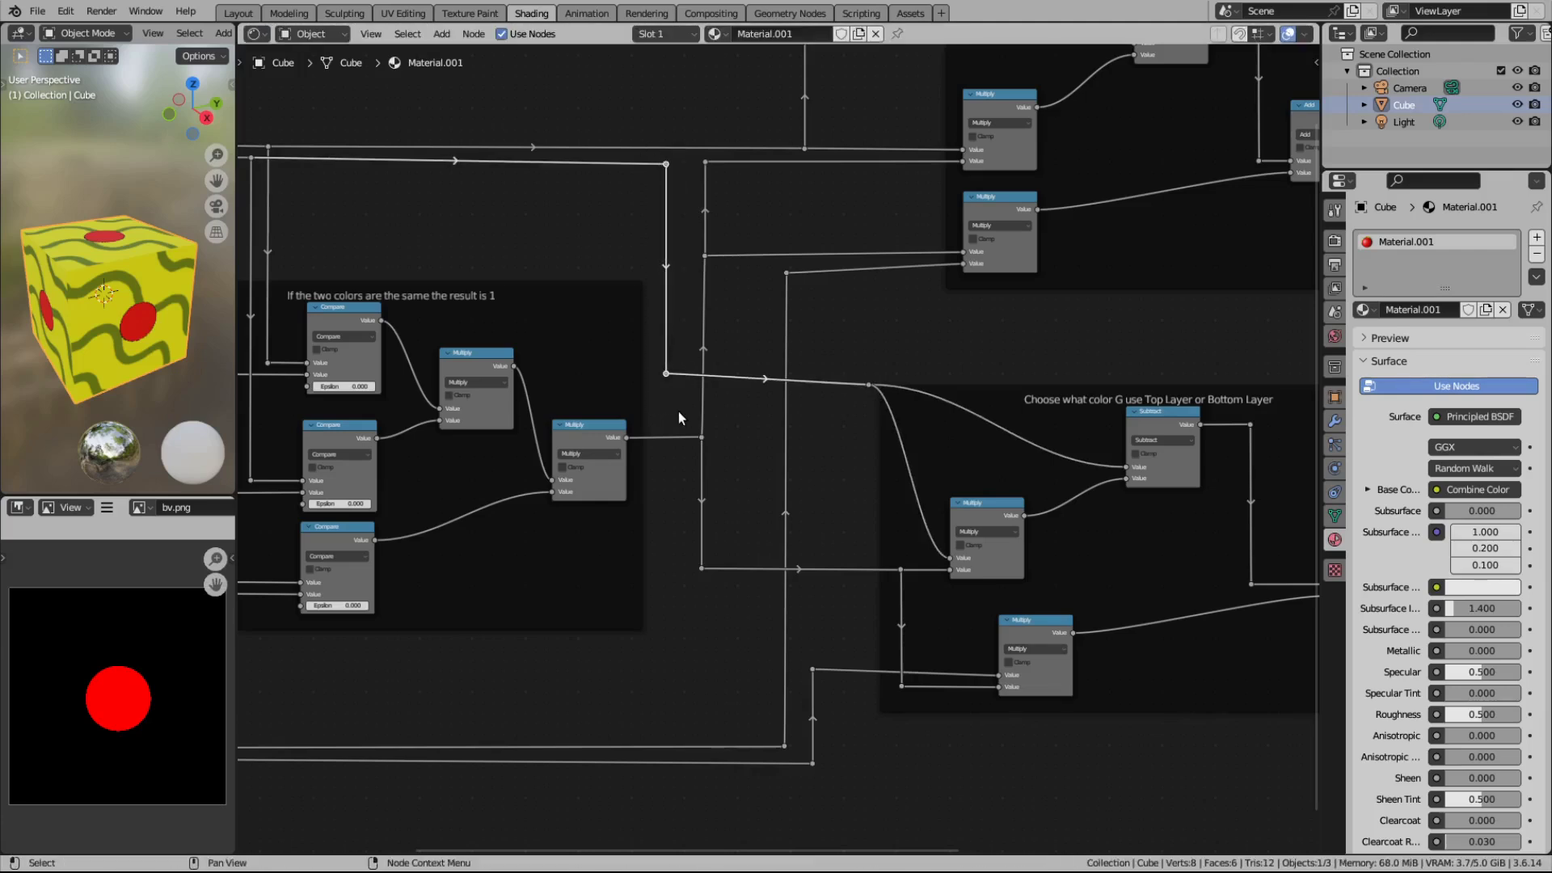
left_click(565, 219)
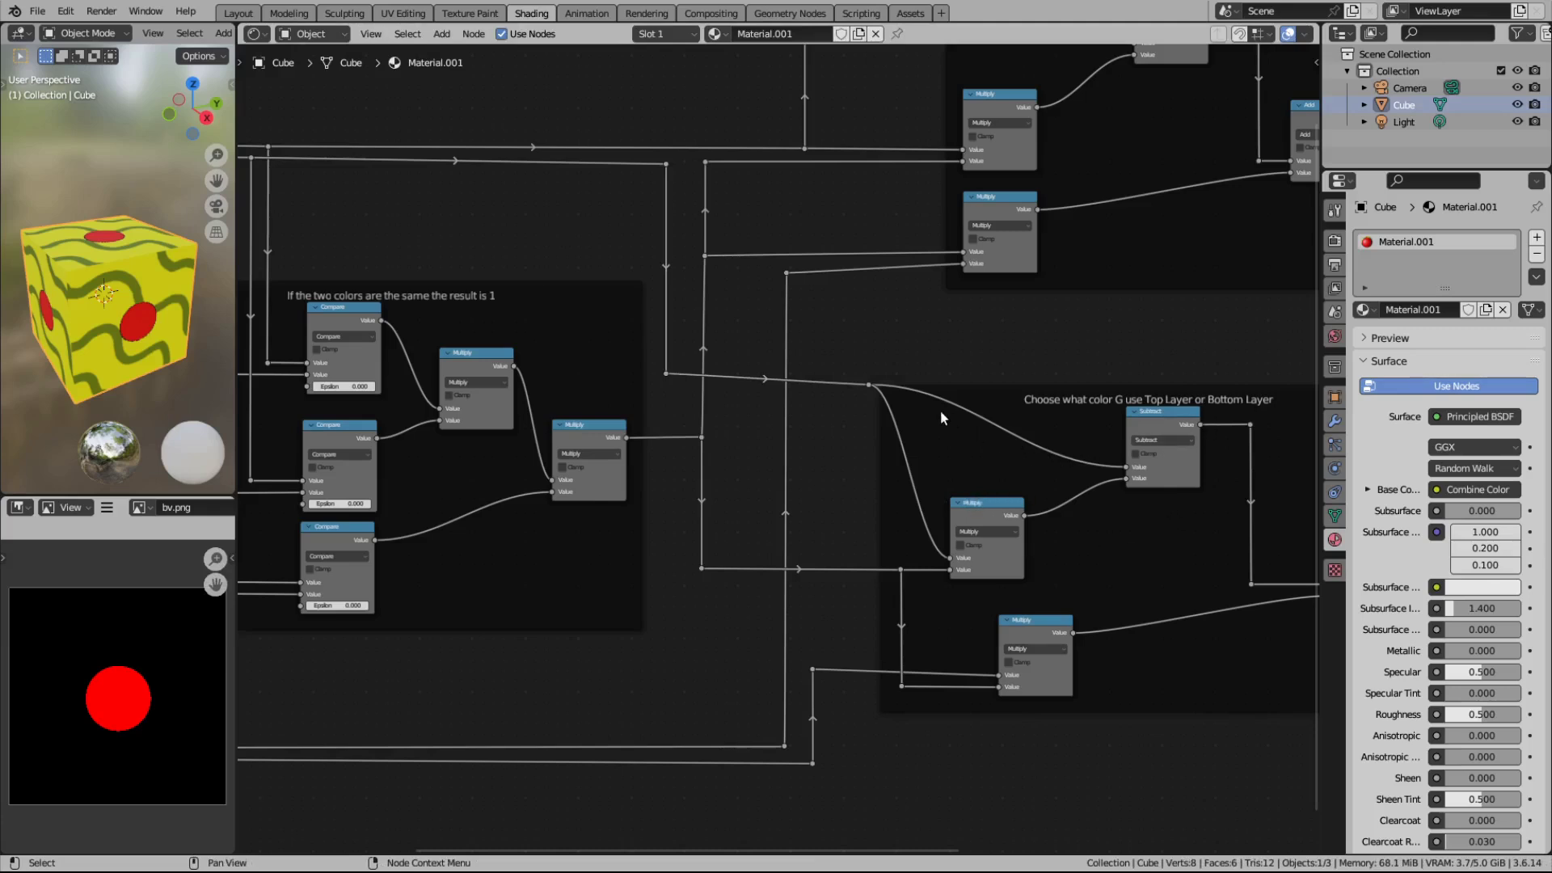
Step: Lower the bottom Green corner Reroute and the G frame's Green Reroute together along Y
left_click_drag(657, 353, 871, 409)
key("g")
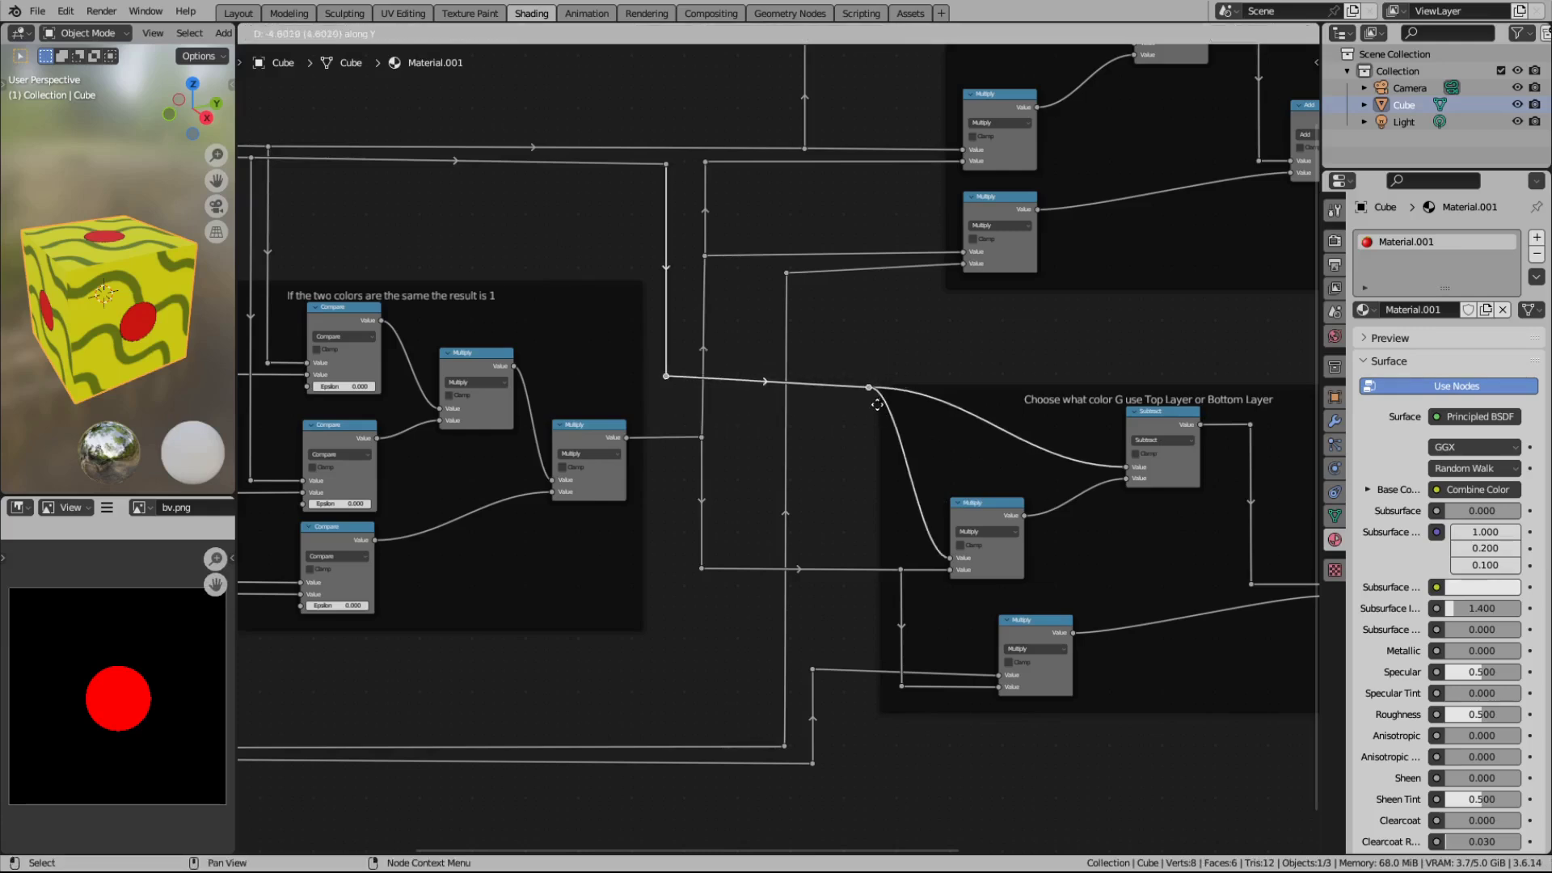
left_click(875, 429)
left_click(863, 348)
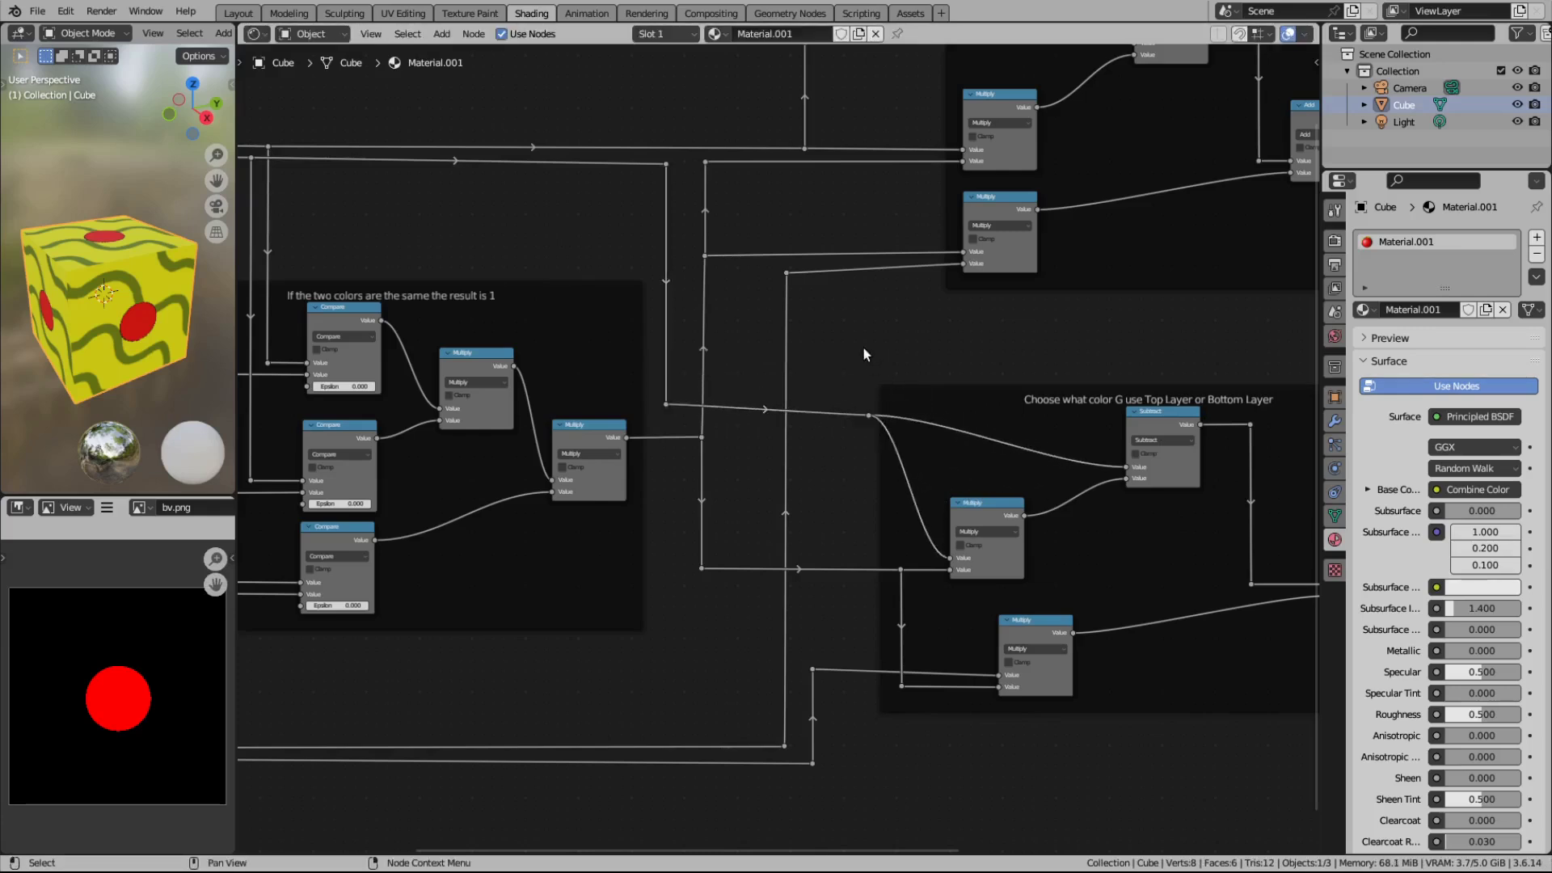
Step: Shift the Green Reroute feeding the G frame to the right, directly above the mask branch's Reroute
scroll(855, 547, "down", 1)
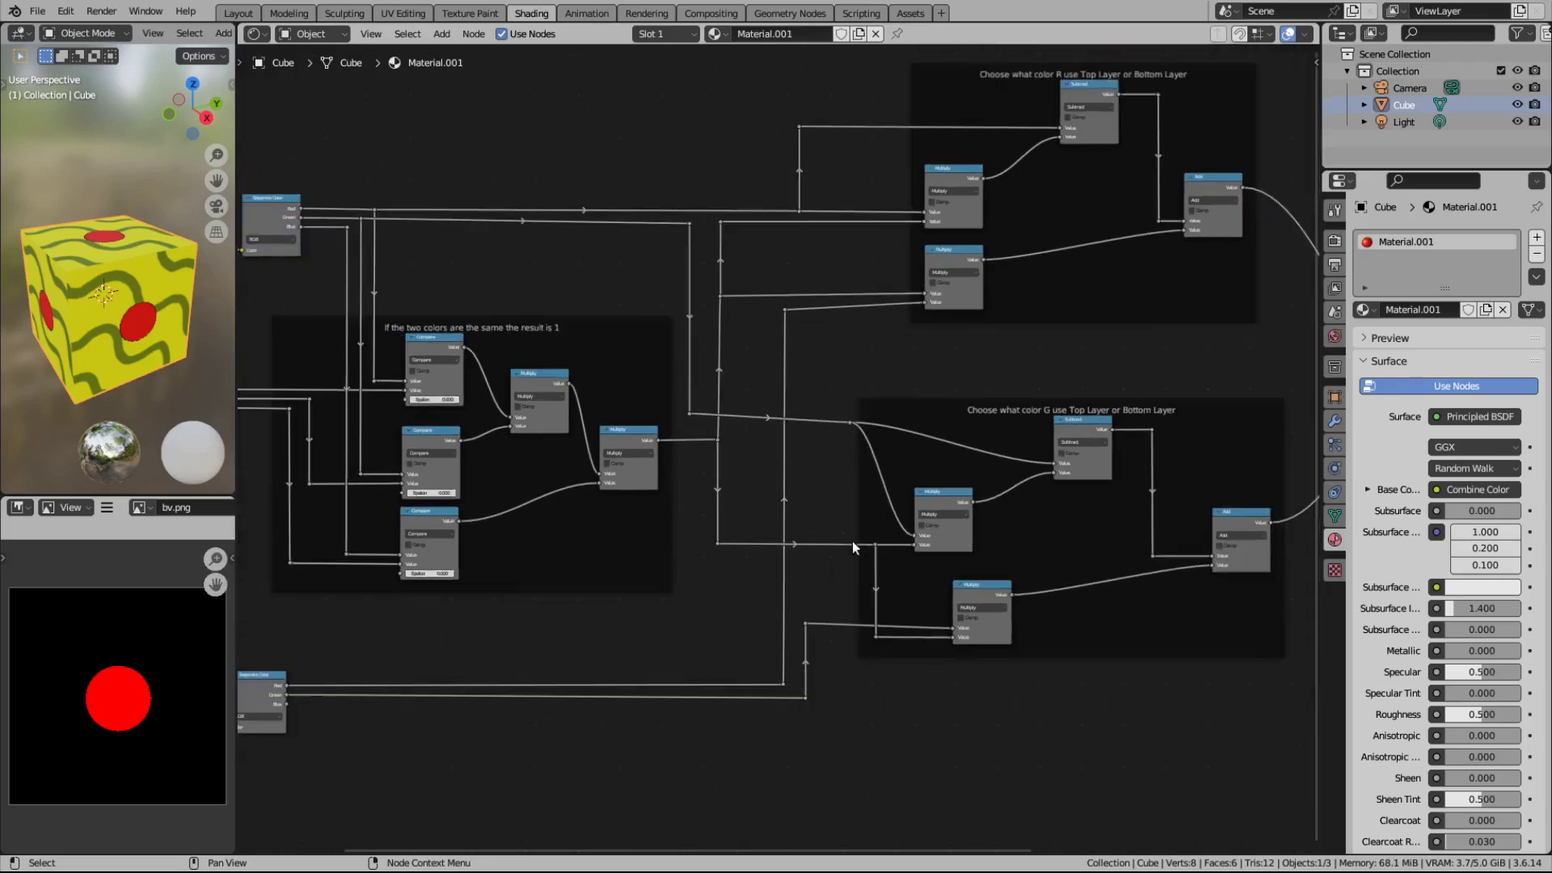
middle_click_drag(1020, 695, 945, 661)
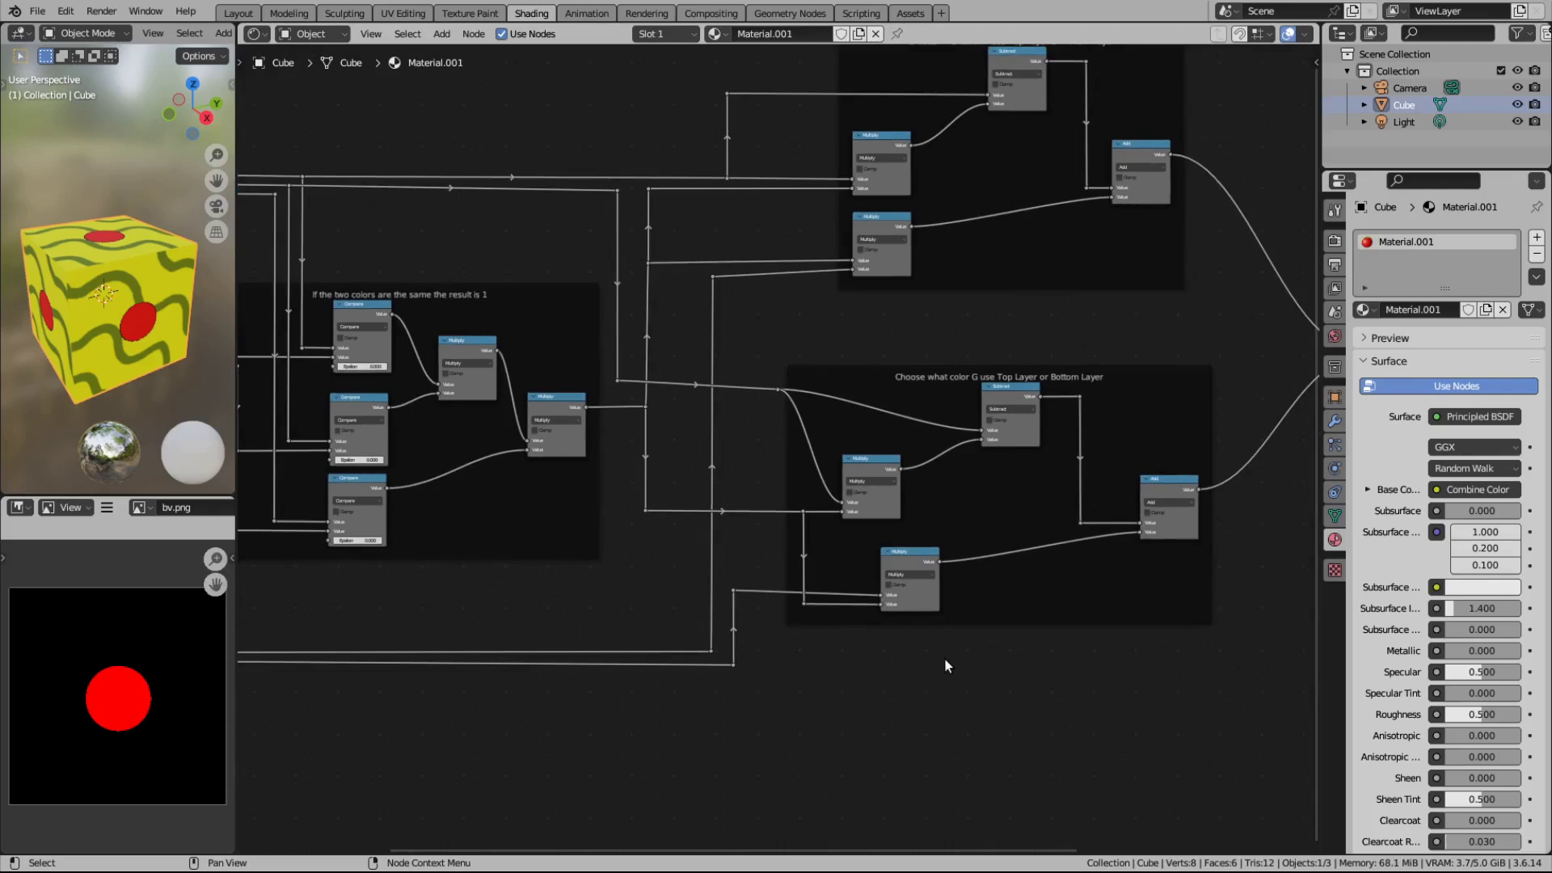
left_click(794, 400)
left_click(746, 364)
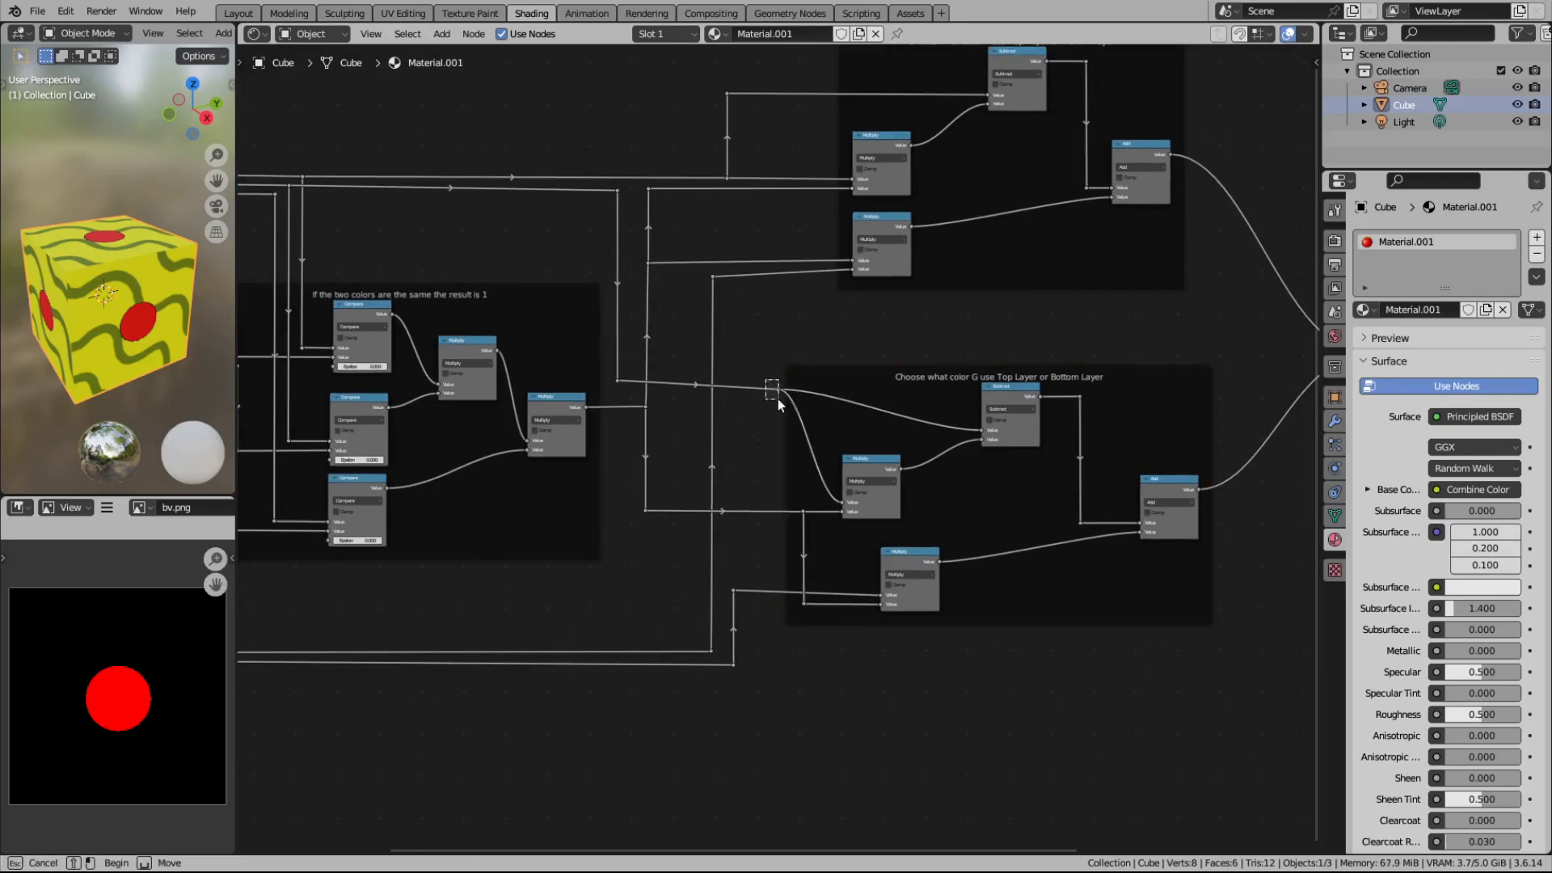
left_click_drag(777, 396, 802, 404)
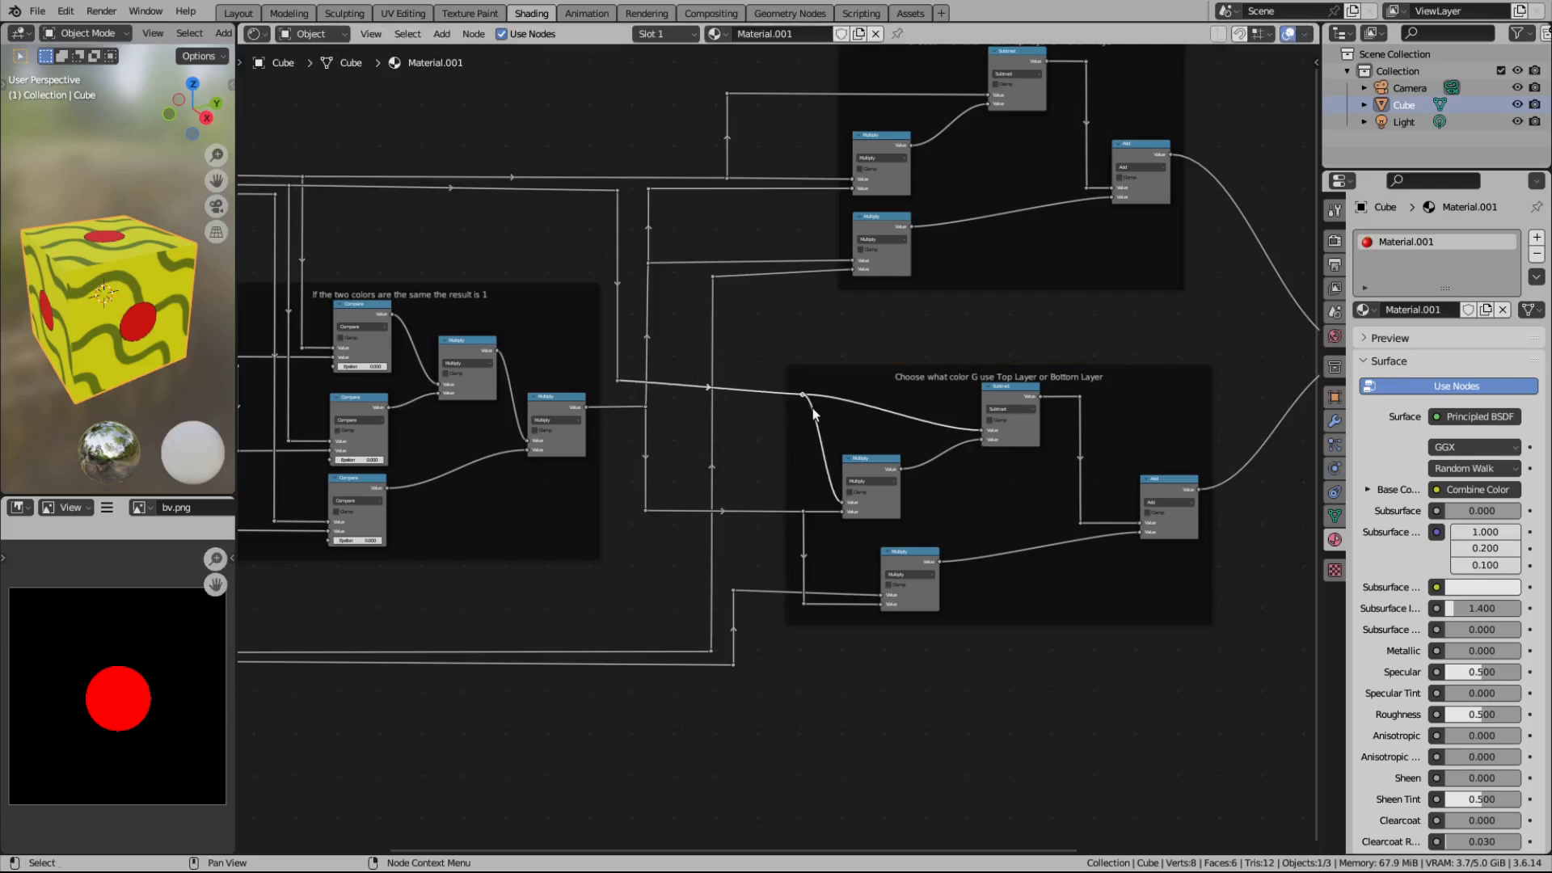
Step: Insert a duplicated Reroute in the Green link to the upper G Multiply and square the branch off level with its first Value input
key("shift+d")
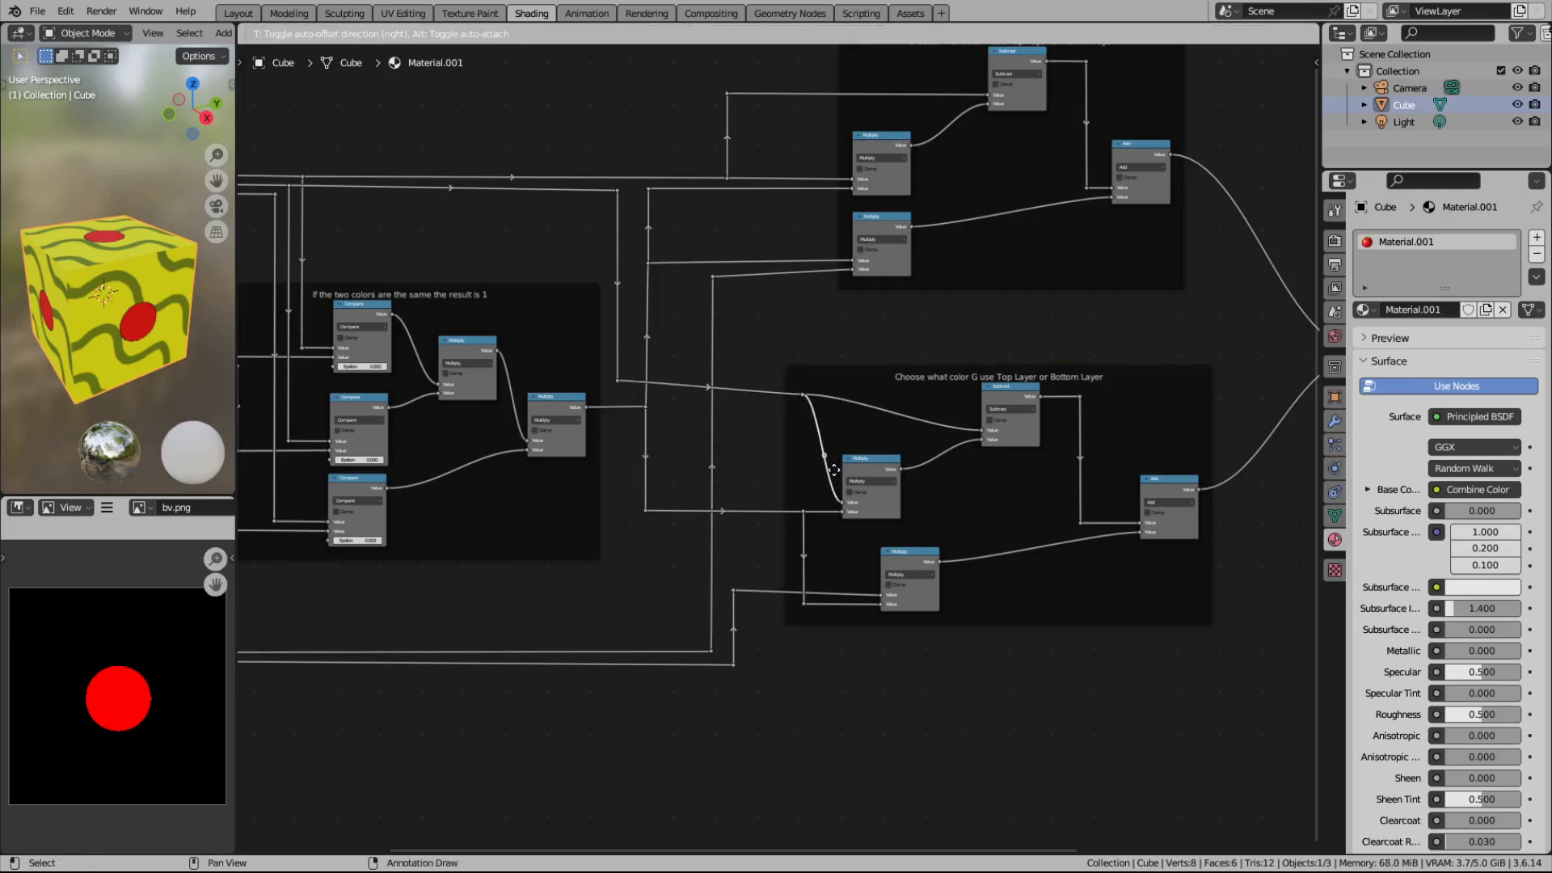
left_click(837, 470)
key("g")
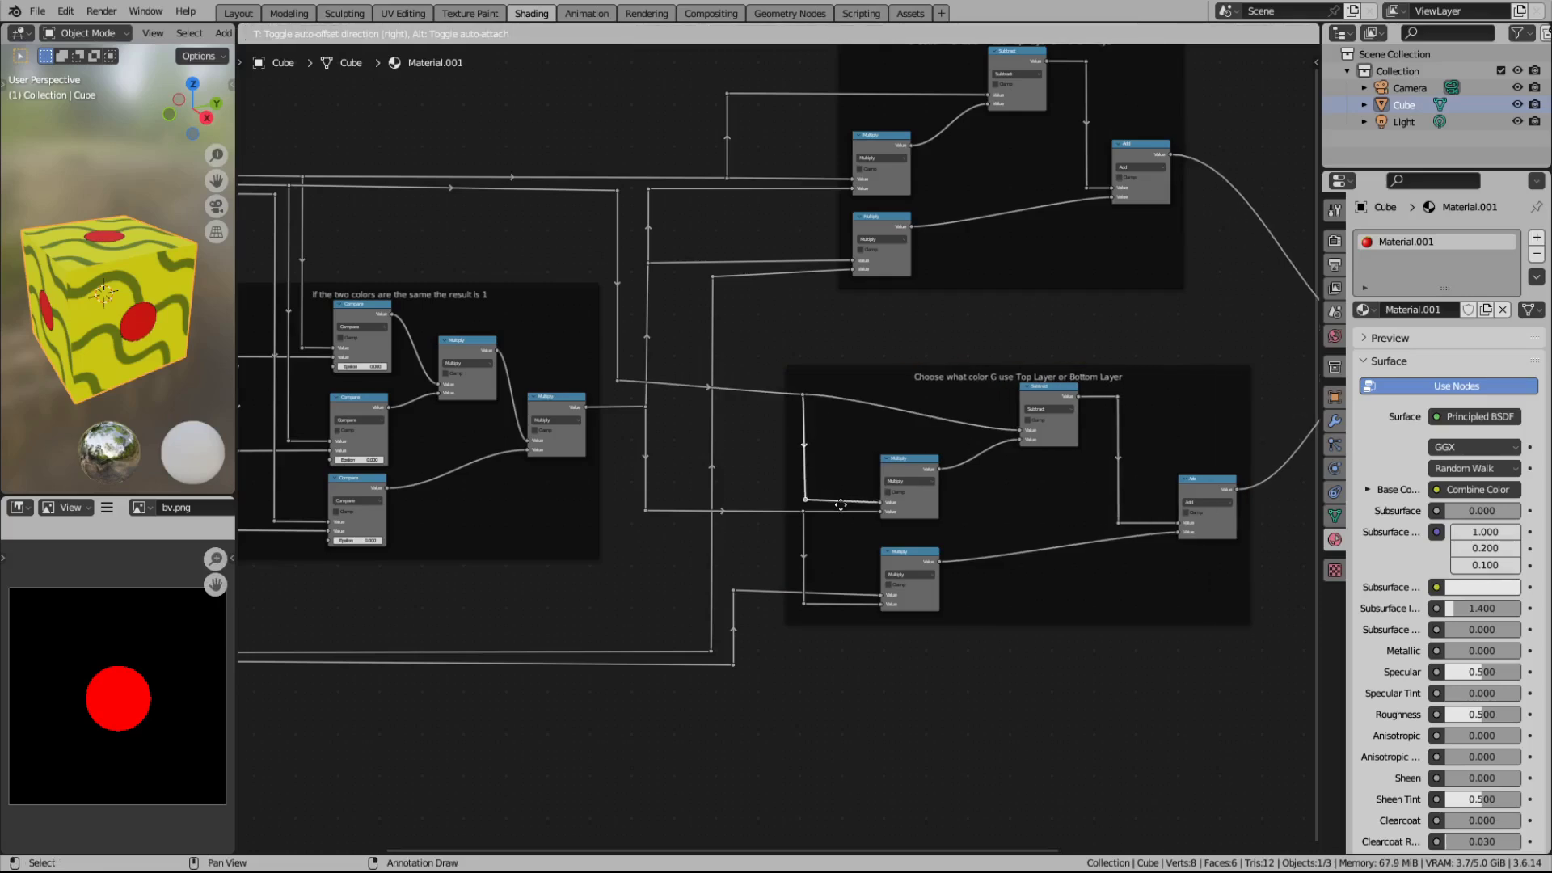
left_click(840, 502)
Step: Relink the lower Green corner Reroute to the Reroute feeding the G Subtract and upper Multiply, and settle that Reroute inside the G frame
scroll(853, 450, "up", 1)
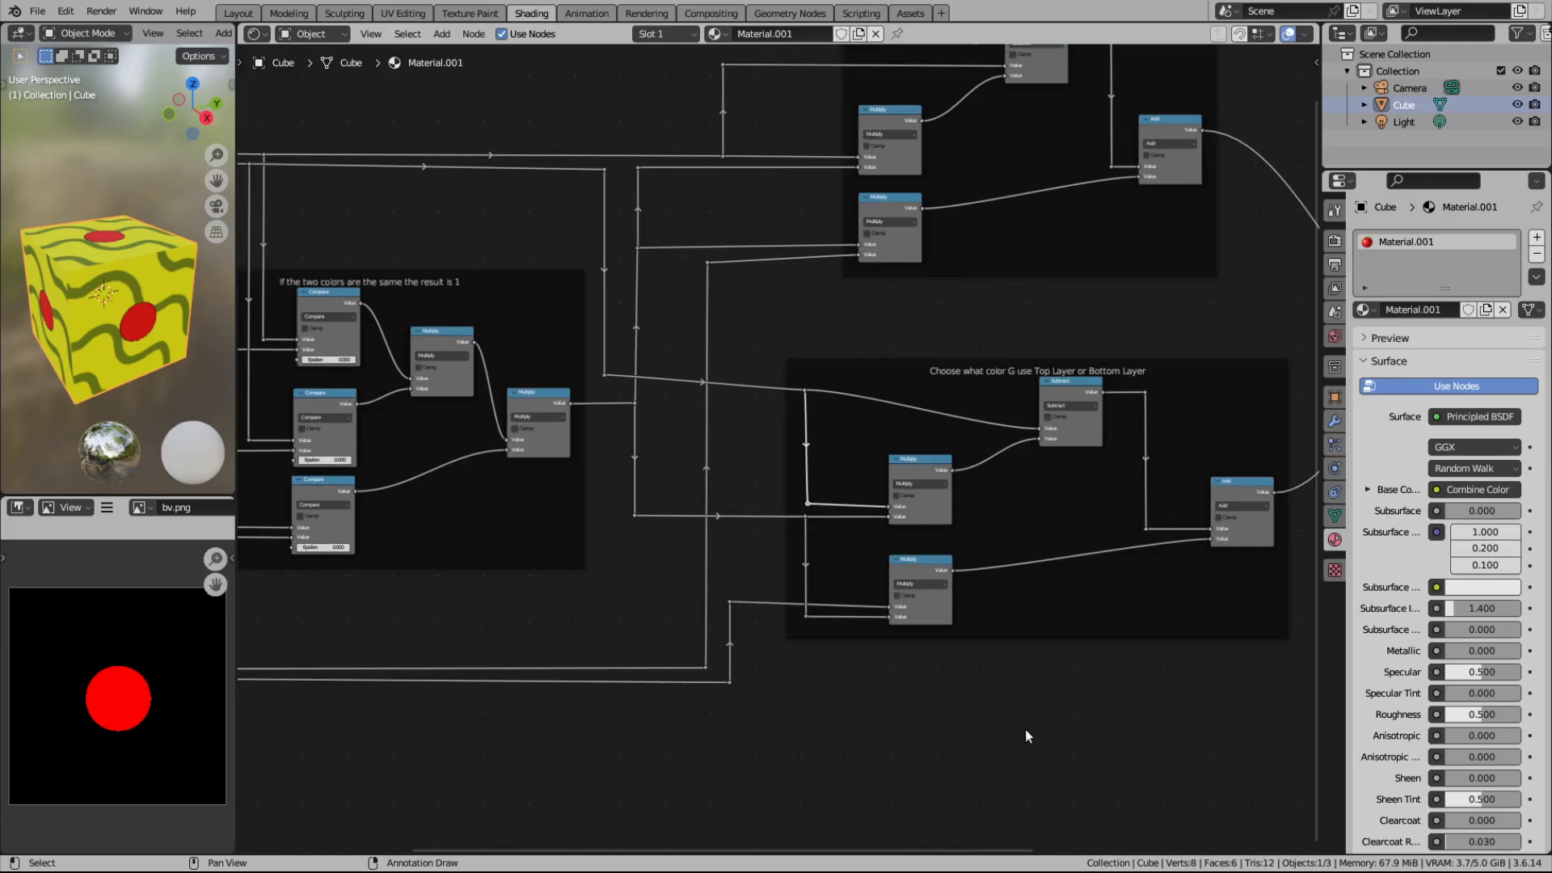
middle_click_drag(1012, 729, 958, 730)
left_click(731, 369)
left_click_drag(744, 385, 753, 396)
key("Escape")
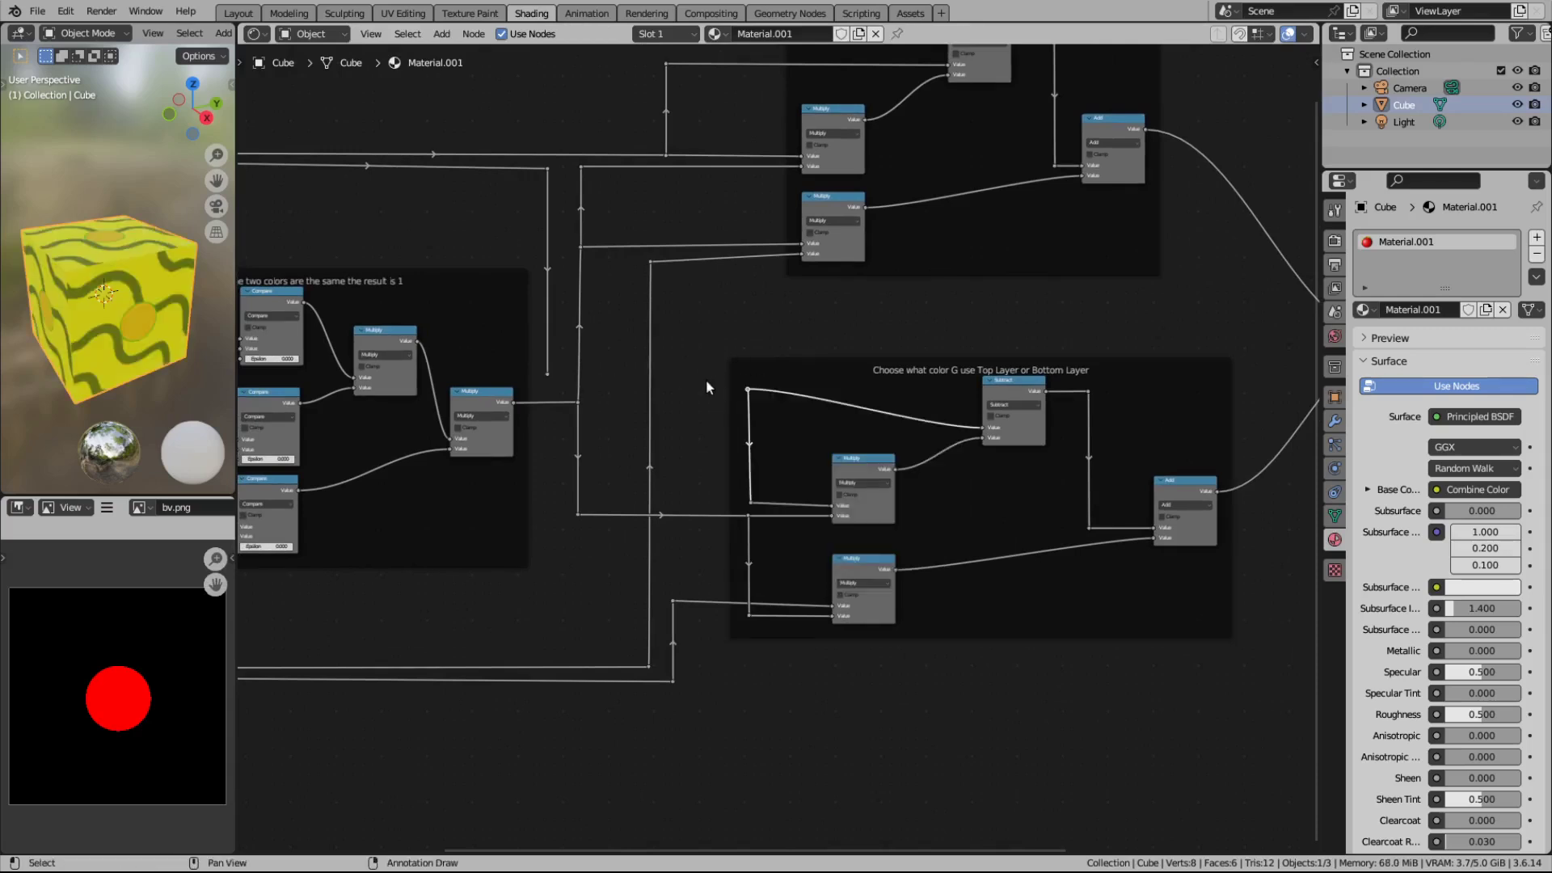
left_click_drag(548, 374, 752, 393)
left_click(782, 425)
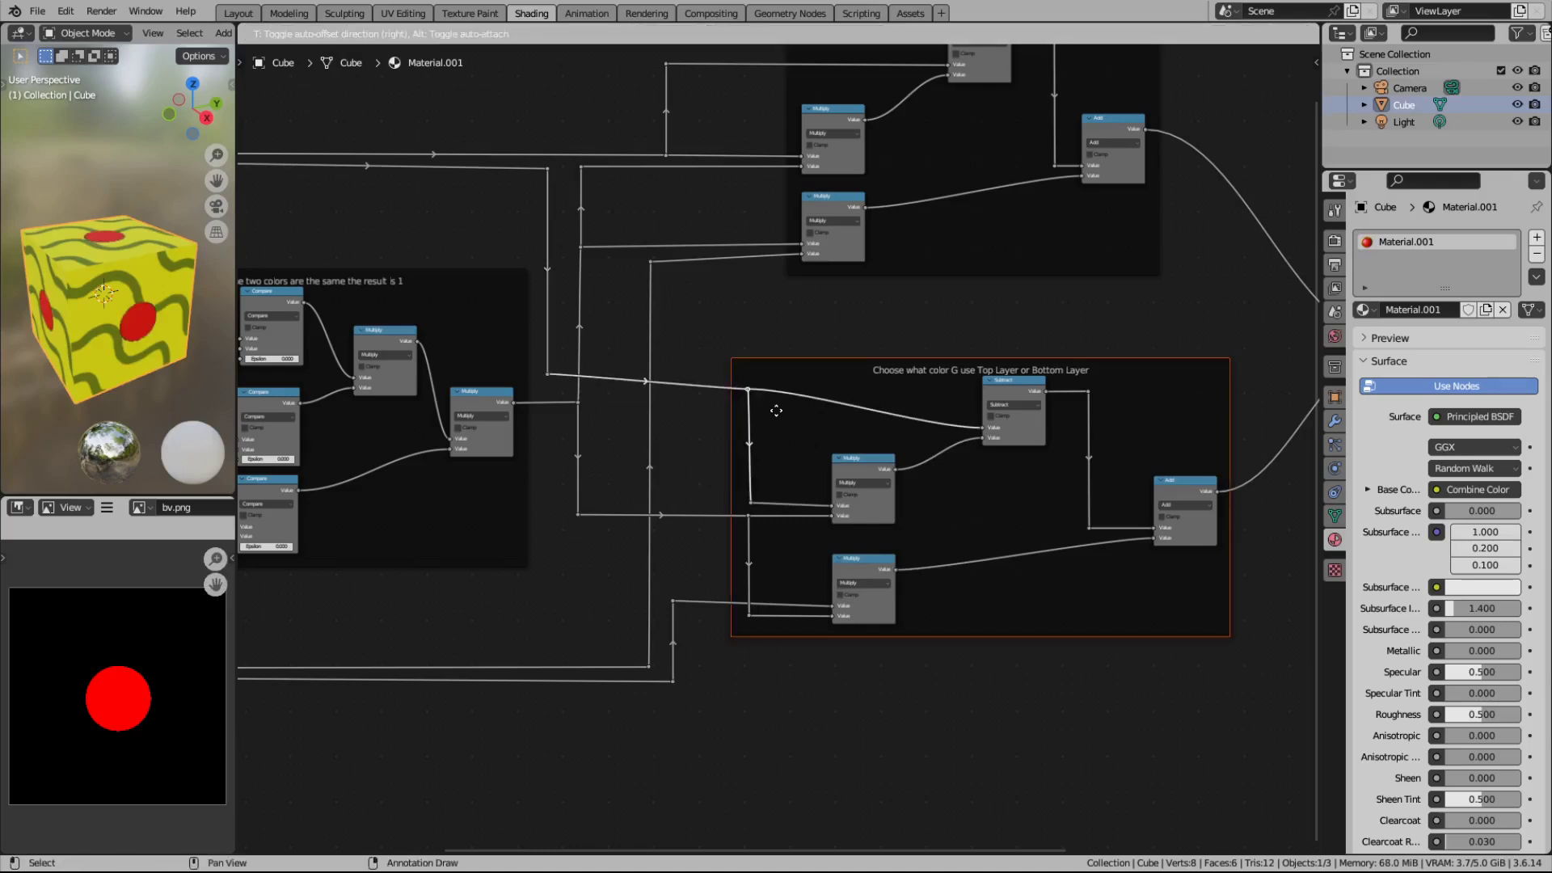
left_click_drag(747, 389, 748, 379)
left_click(750, 395)
Step: Duplicate the whole G frame with its math nodes and Reroutes, and place the copy directly below the original
scroll(811, 670, "down", 2)
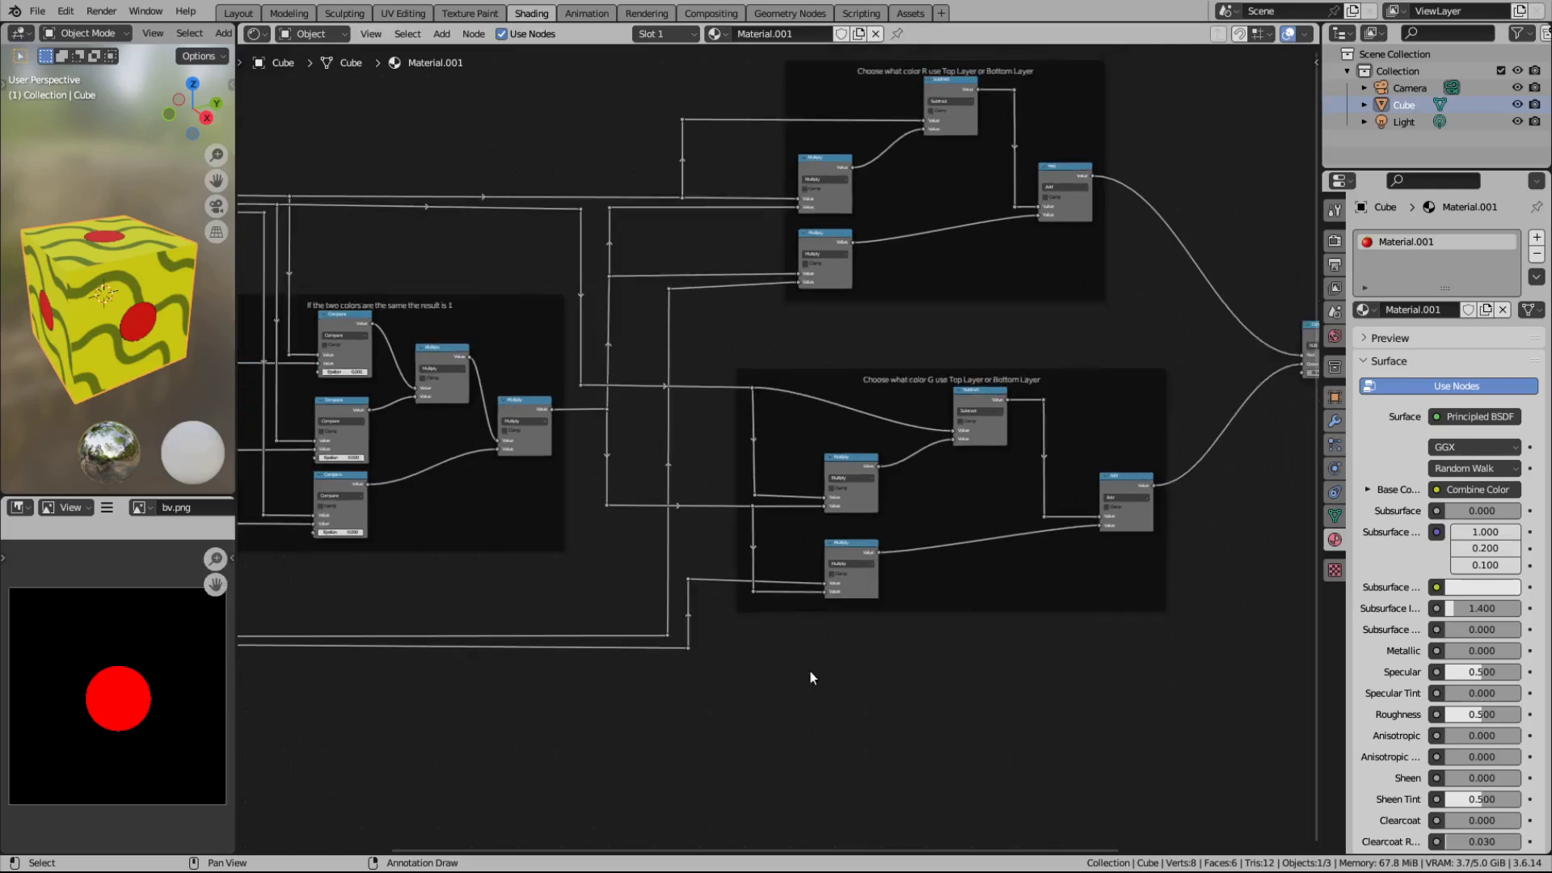
middle_click_drag(880, 680, 692, 630)
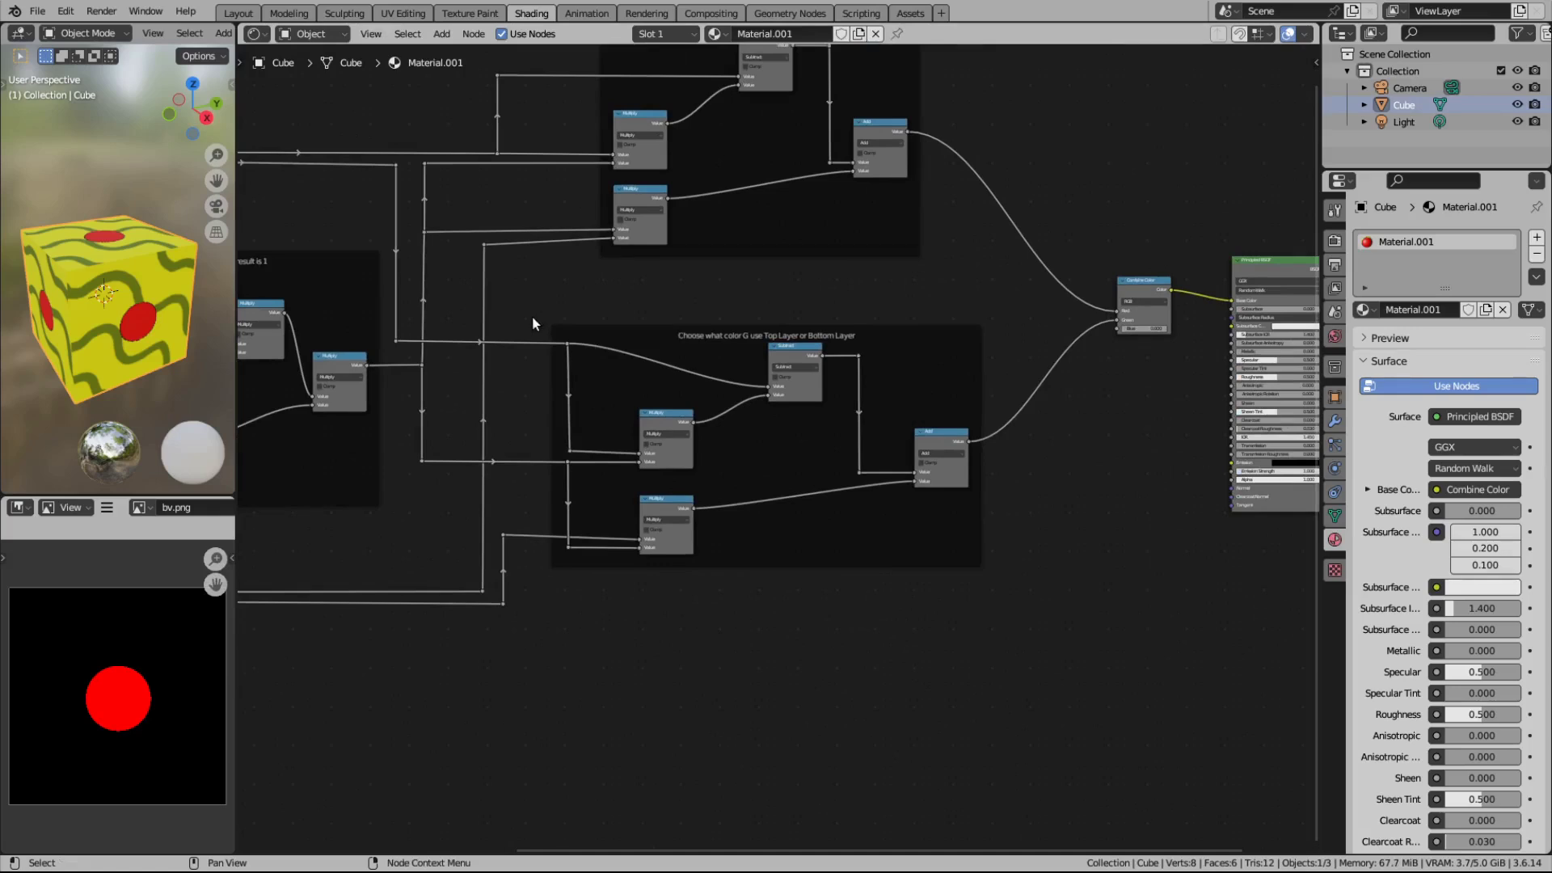
left_click_drag(527, 319, 1011, 575)
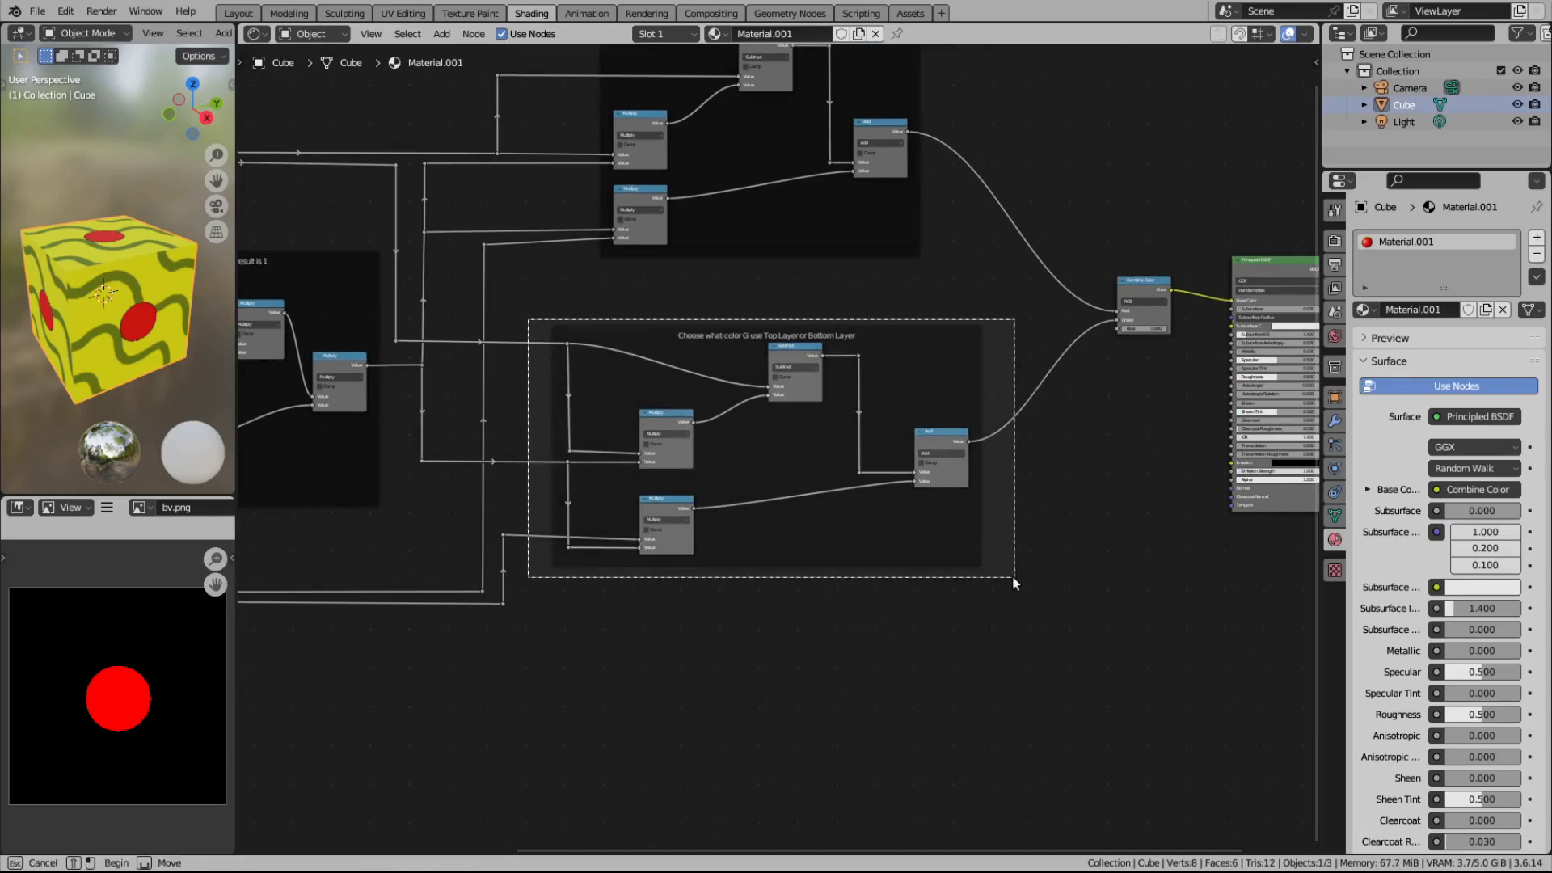
key("shift+d")
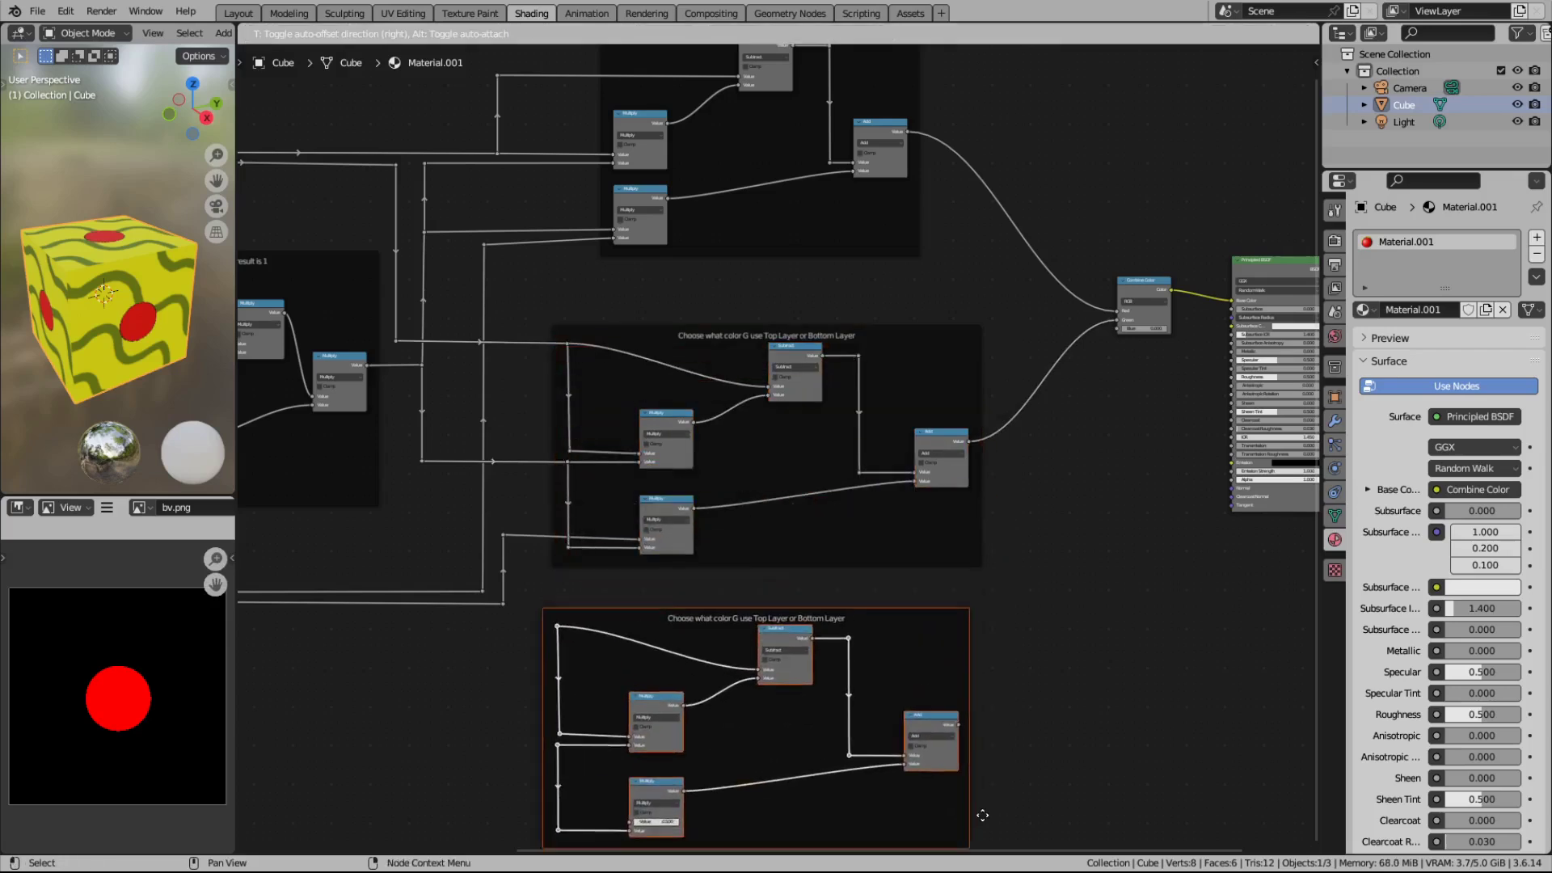
left_click(980, 819)
scroll(1050, 579, "up", 3)
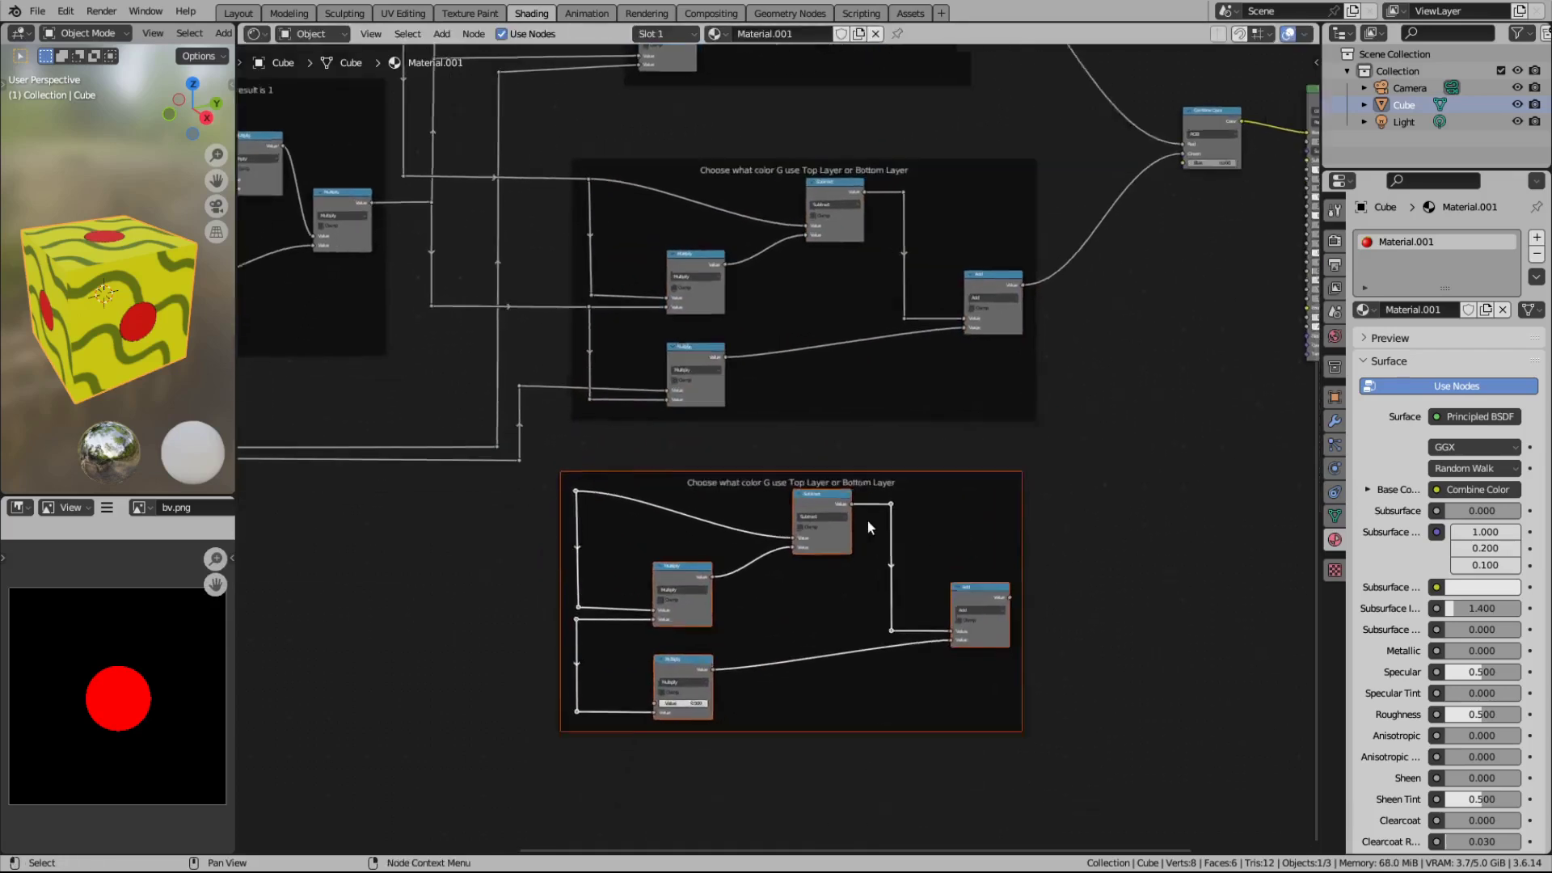
Step: Relabel the duplicated frame as "Choose what color B use Top Layer or Bottom Layer"
key("alt+a")
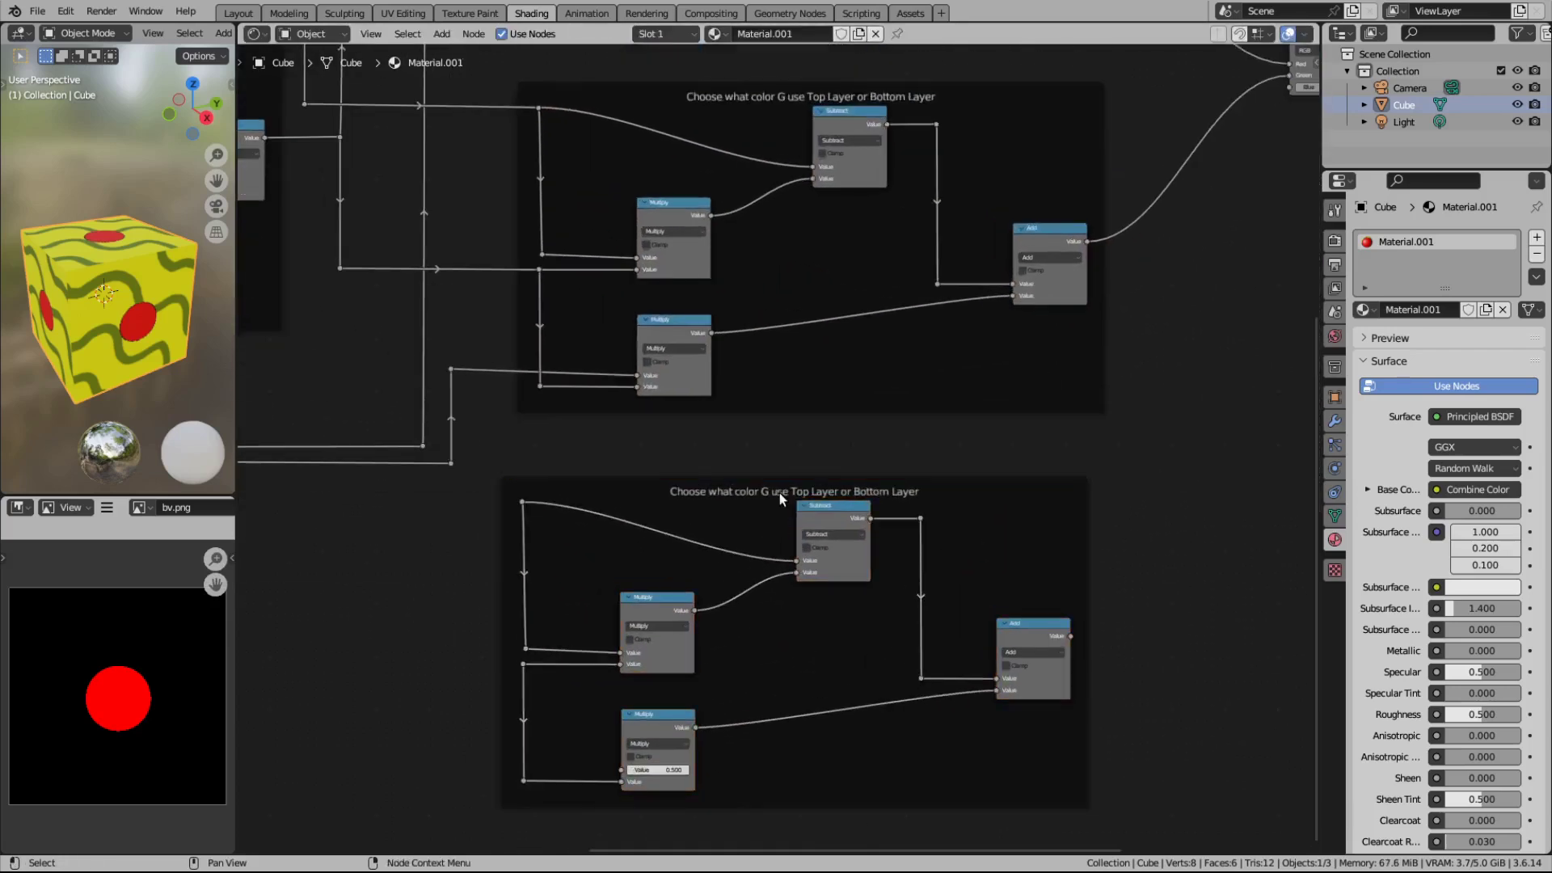
key("n")
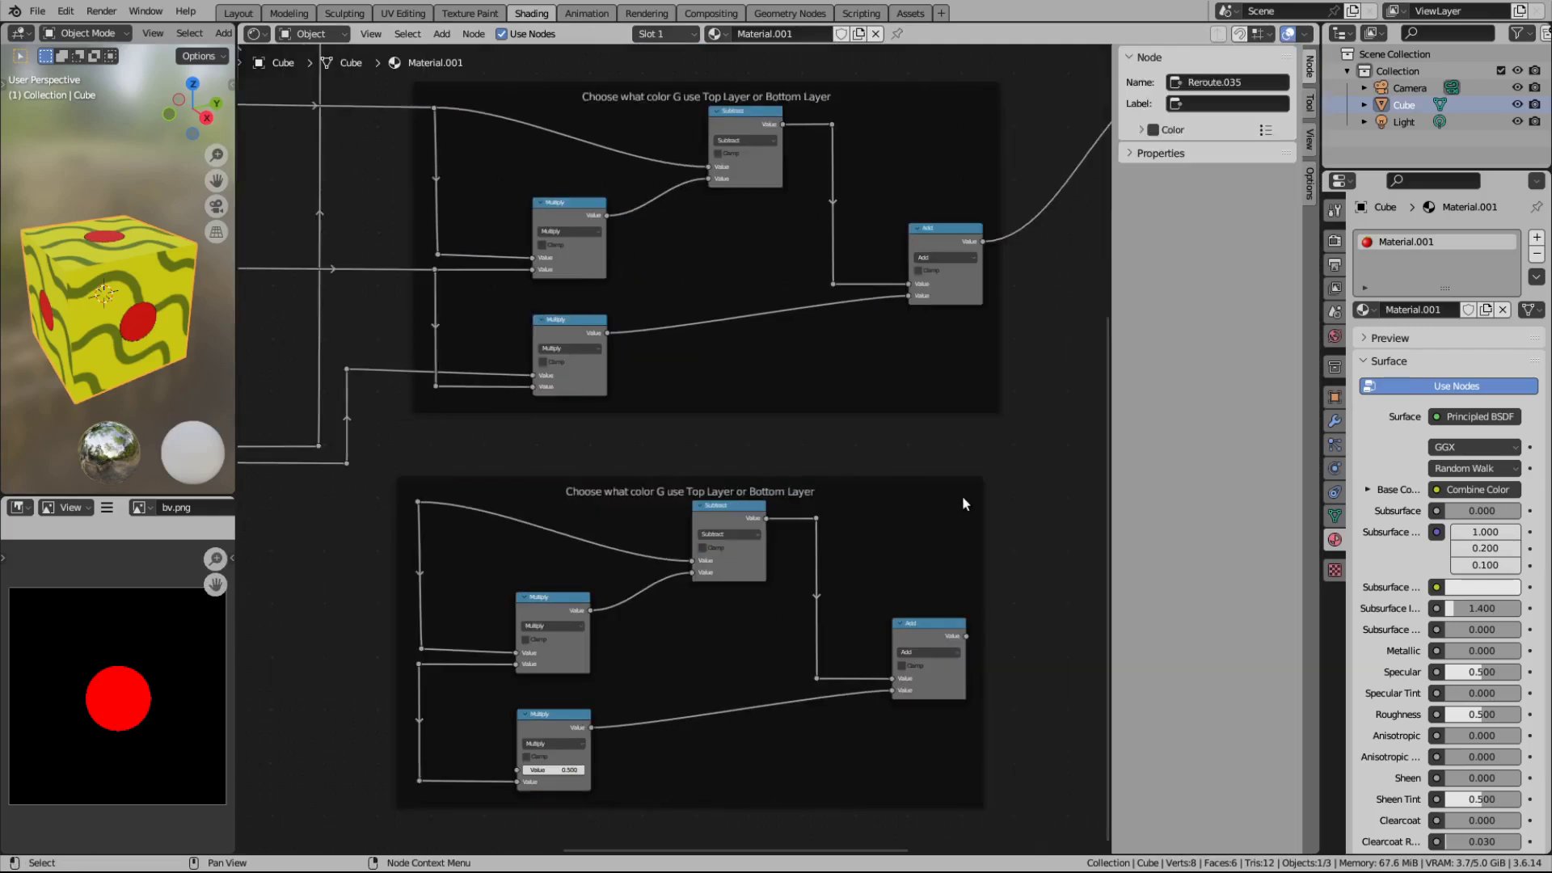
left_click(709, 479)
left_click(1229, 104)
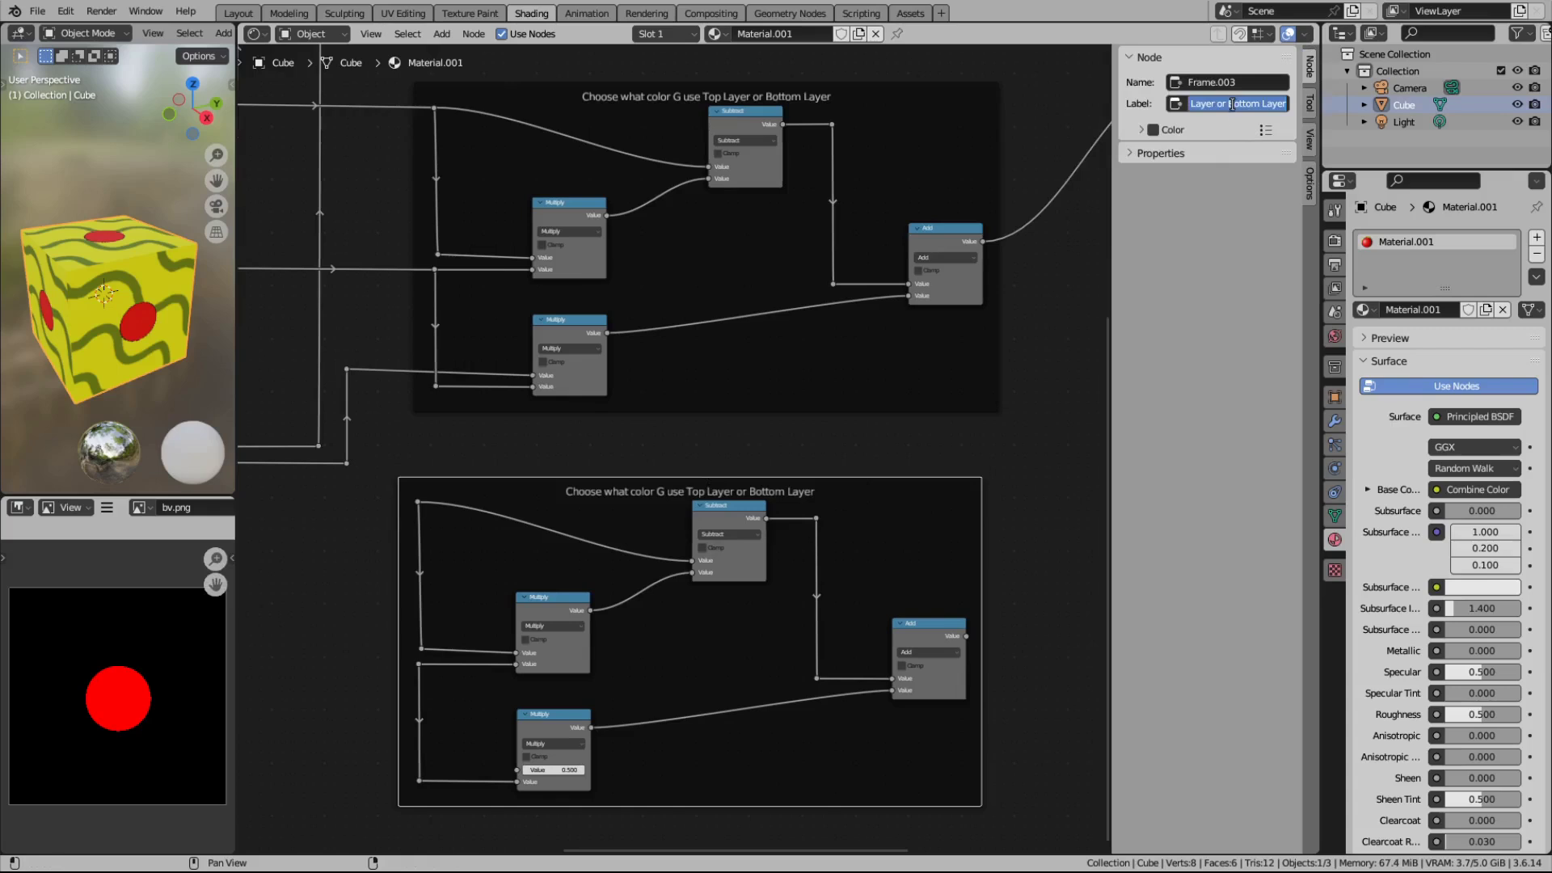
key("Left")
key("Right")
key("Right")
key("Right")
key("Right")
key("Right")
key("Right")
key("Right")
key("BackSpace")
type("B")
key("Return")
left_click(1039, 422)
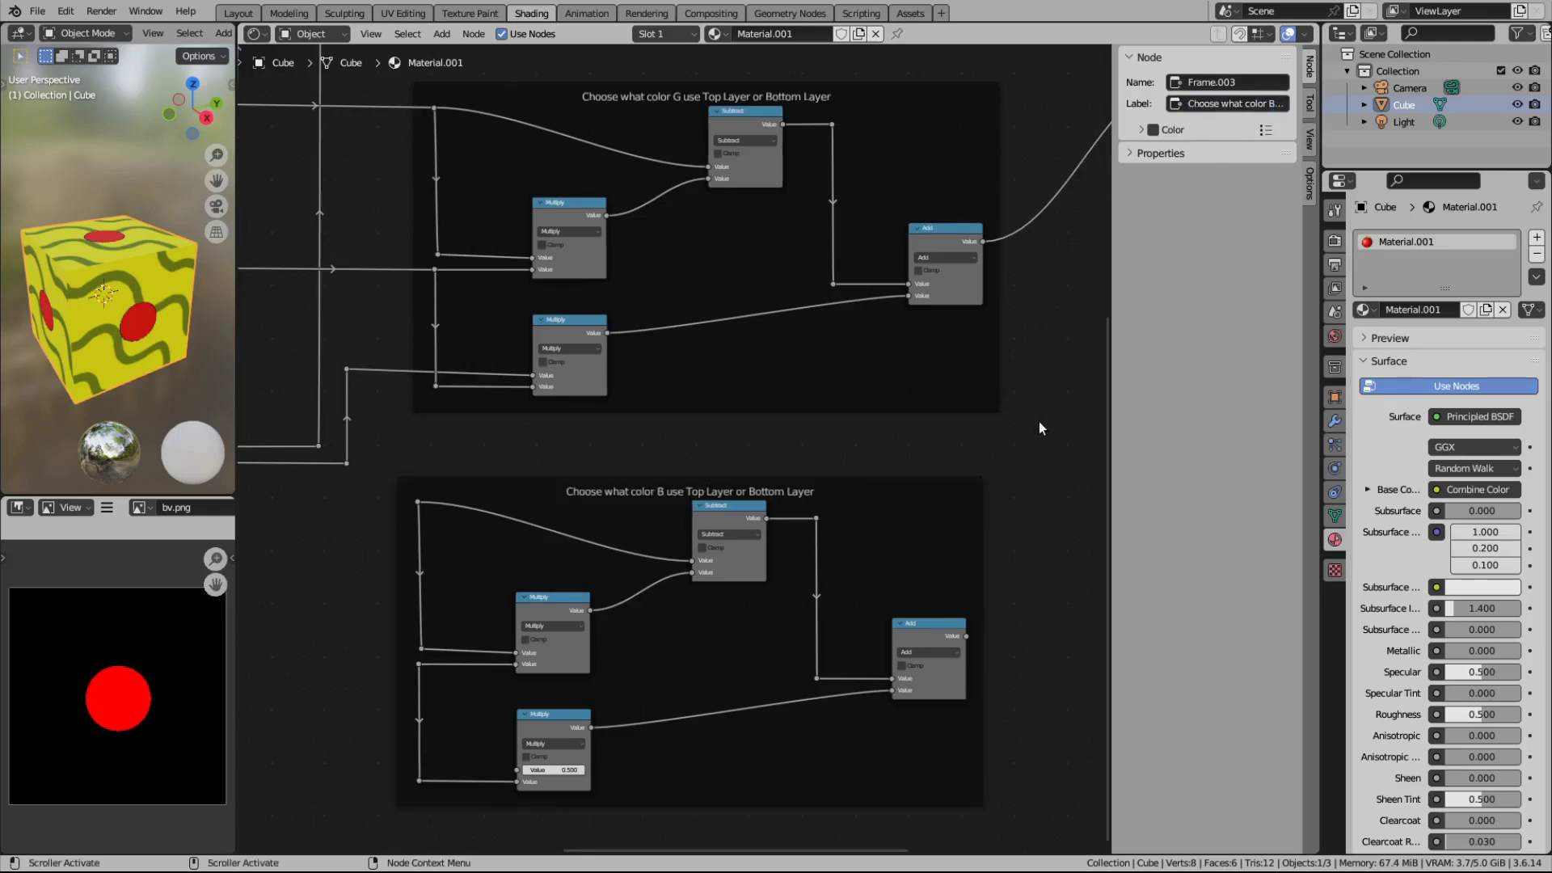
key("n")
Step: Connect the B frame's Add output to the Blue input of the Combine Color node
scroll(1042, 422, "down", 3)
middle_click_drag(1136, 414, 978, 431)
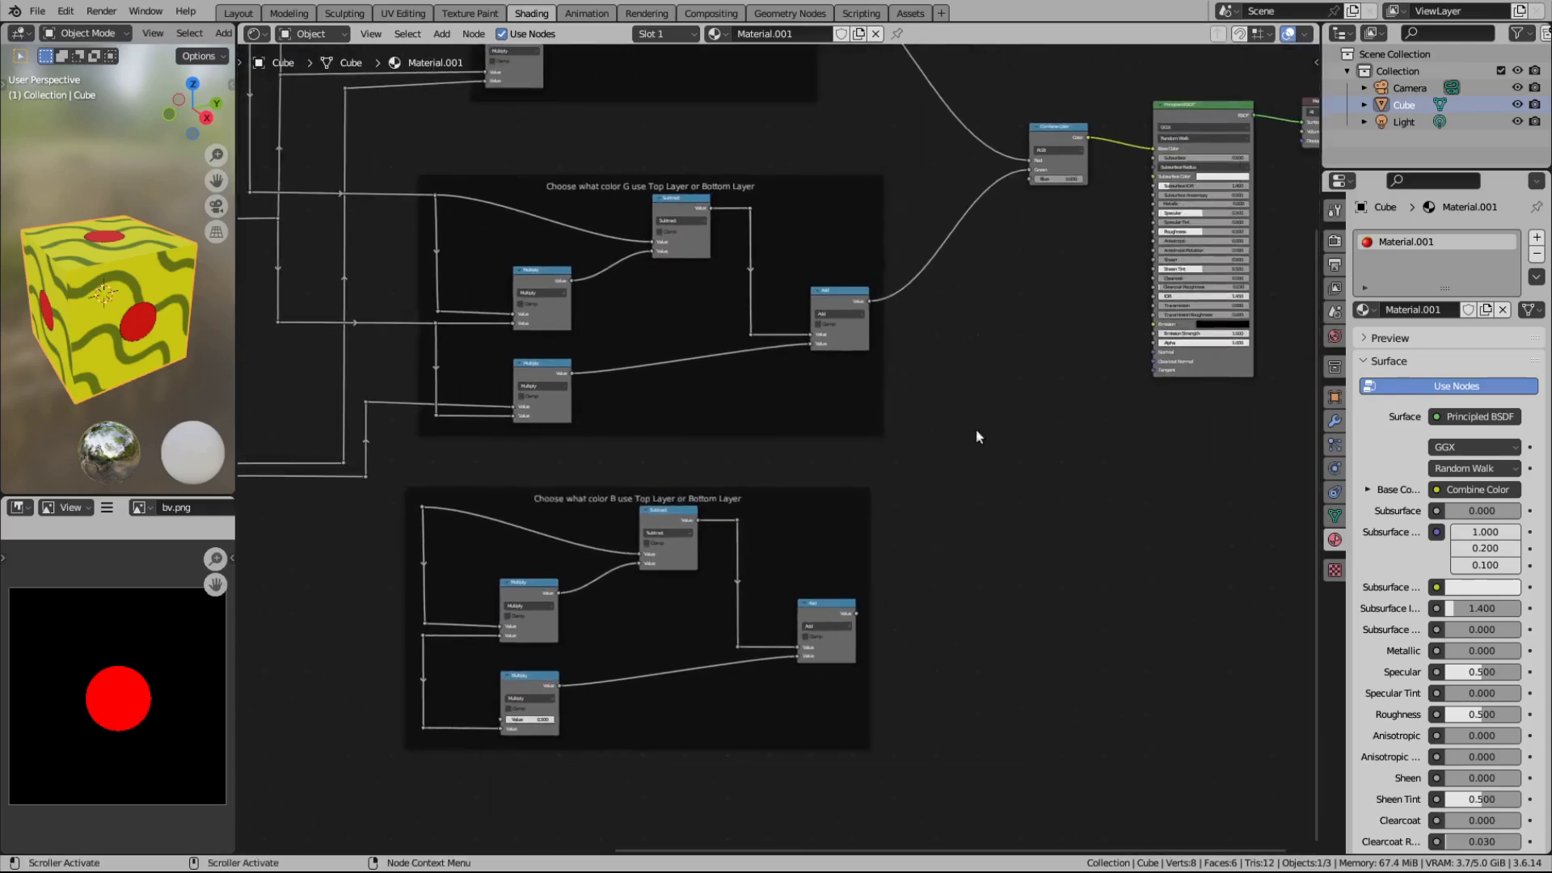
left_click_drag(855, 613, 1025, 179)
Step: Connect the lower Separate Color's Blue output to the first Value input of the B frame's lower Multiply
middle_click_drag(1024, 432, 1243, 373)
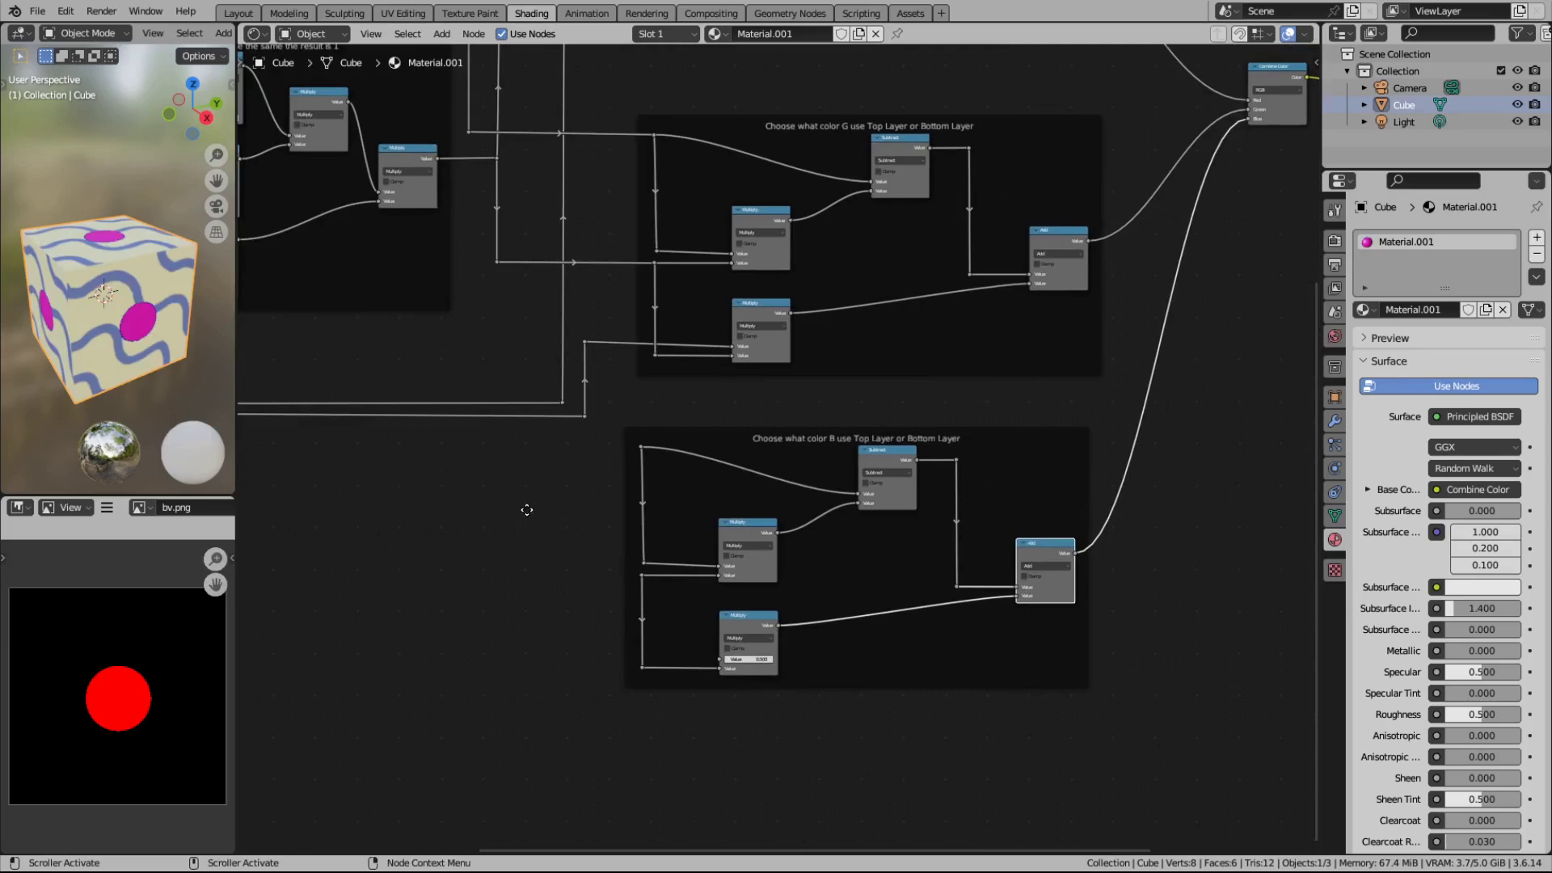
middle_click_drag(527, 510, 744, 496)
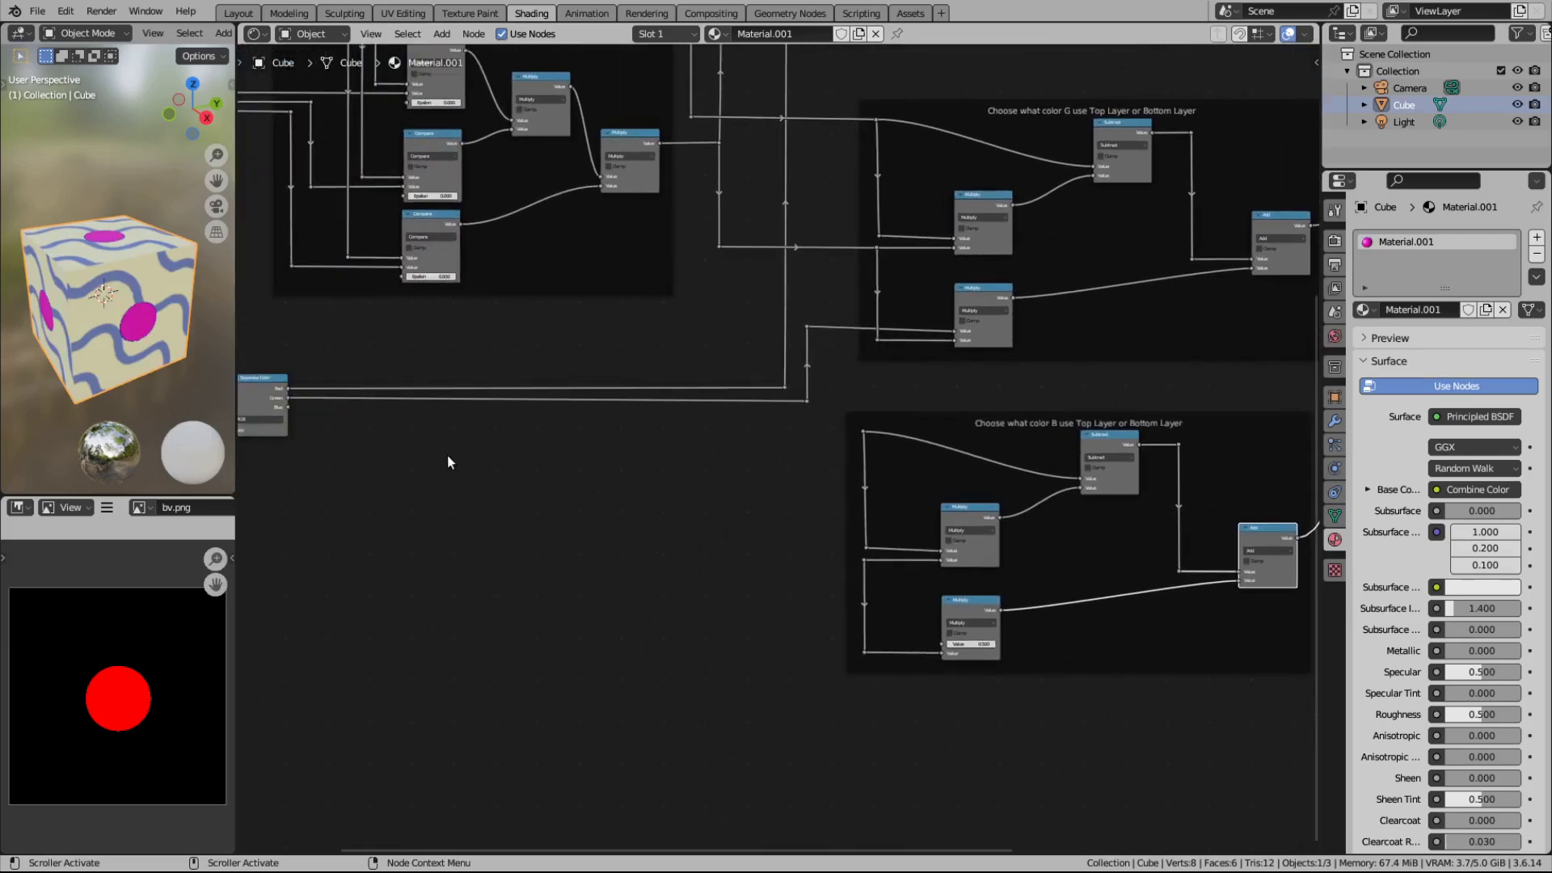
left_click_drag(287, 406, 792, 604)
left_click_drag(910, 632, 939, 641)
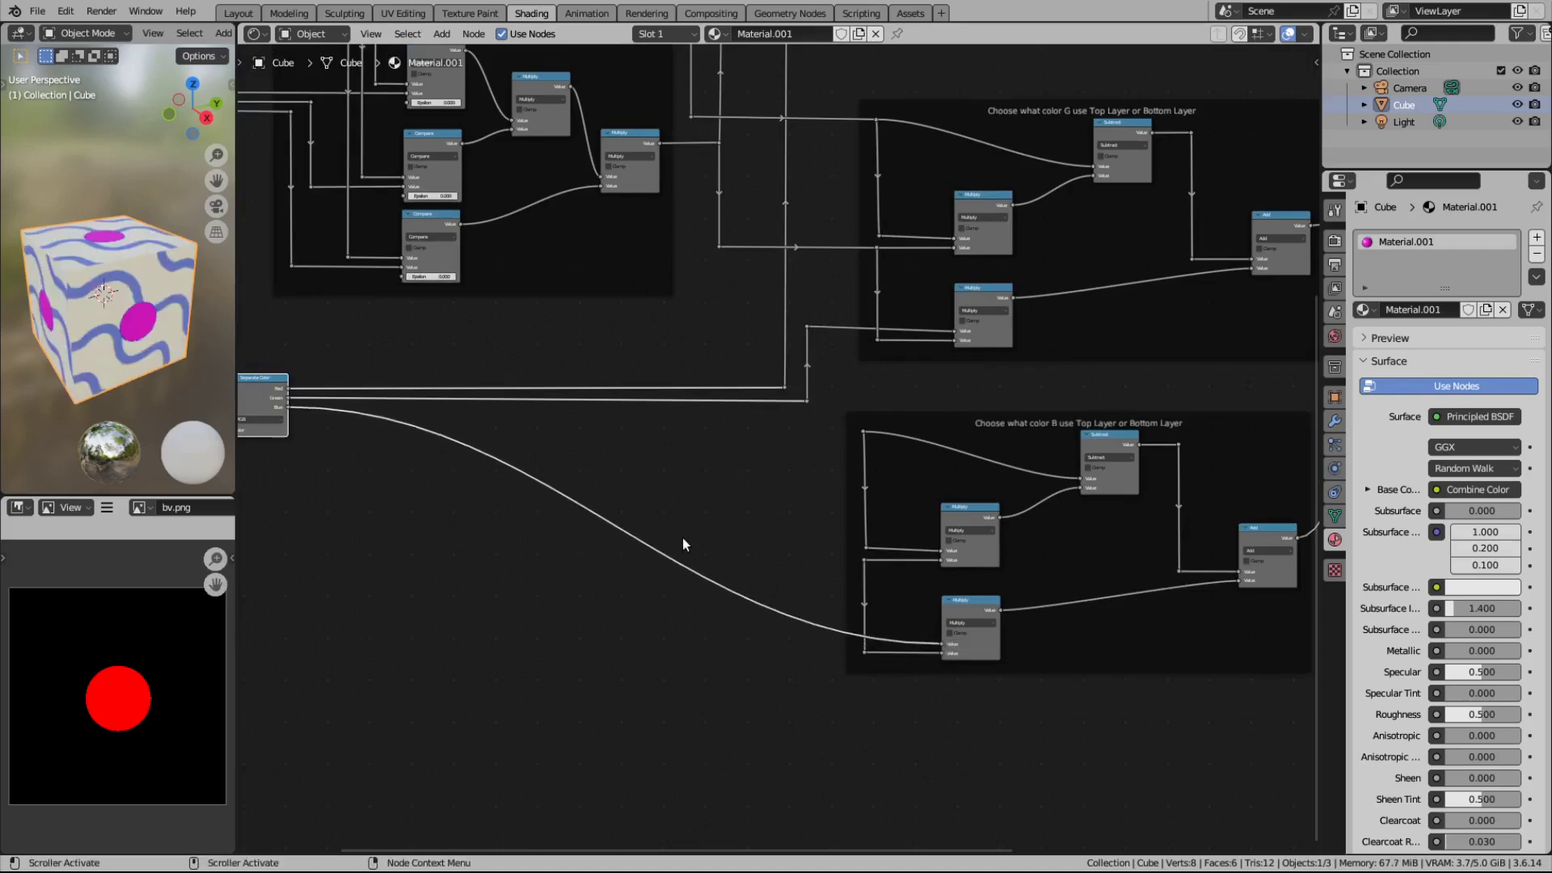
Step: Place a Reroute on the lower Separate Color's Blue link, just past the node and level with its Blue output
left_click_drag(820, 414, 798, 391)
key("shift+d")
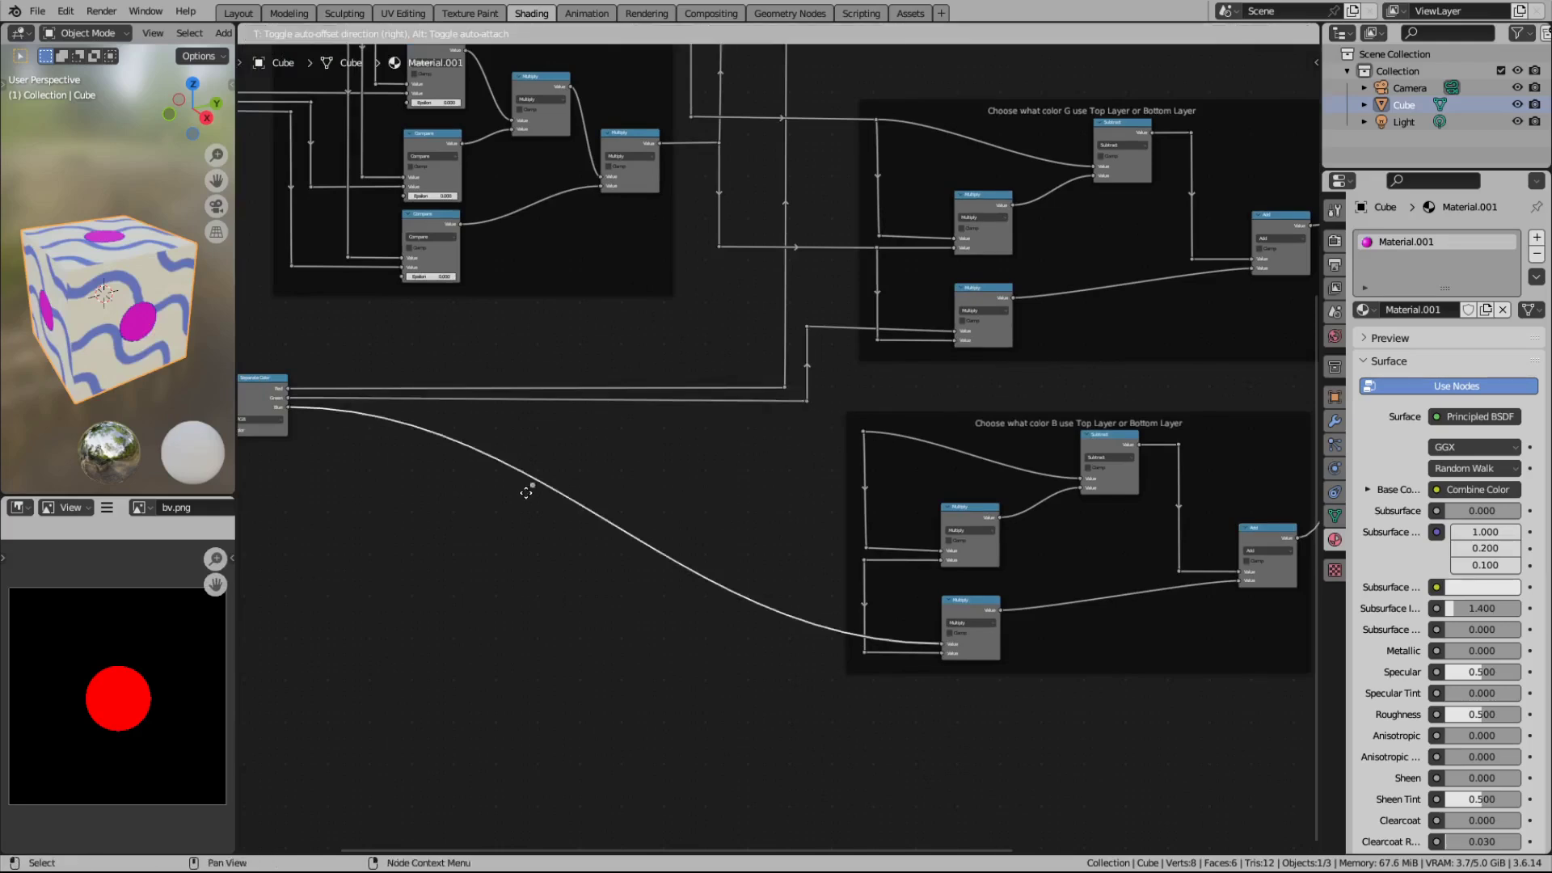
left_click(468, 463)
key("g")
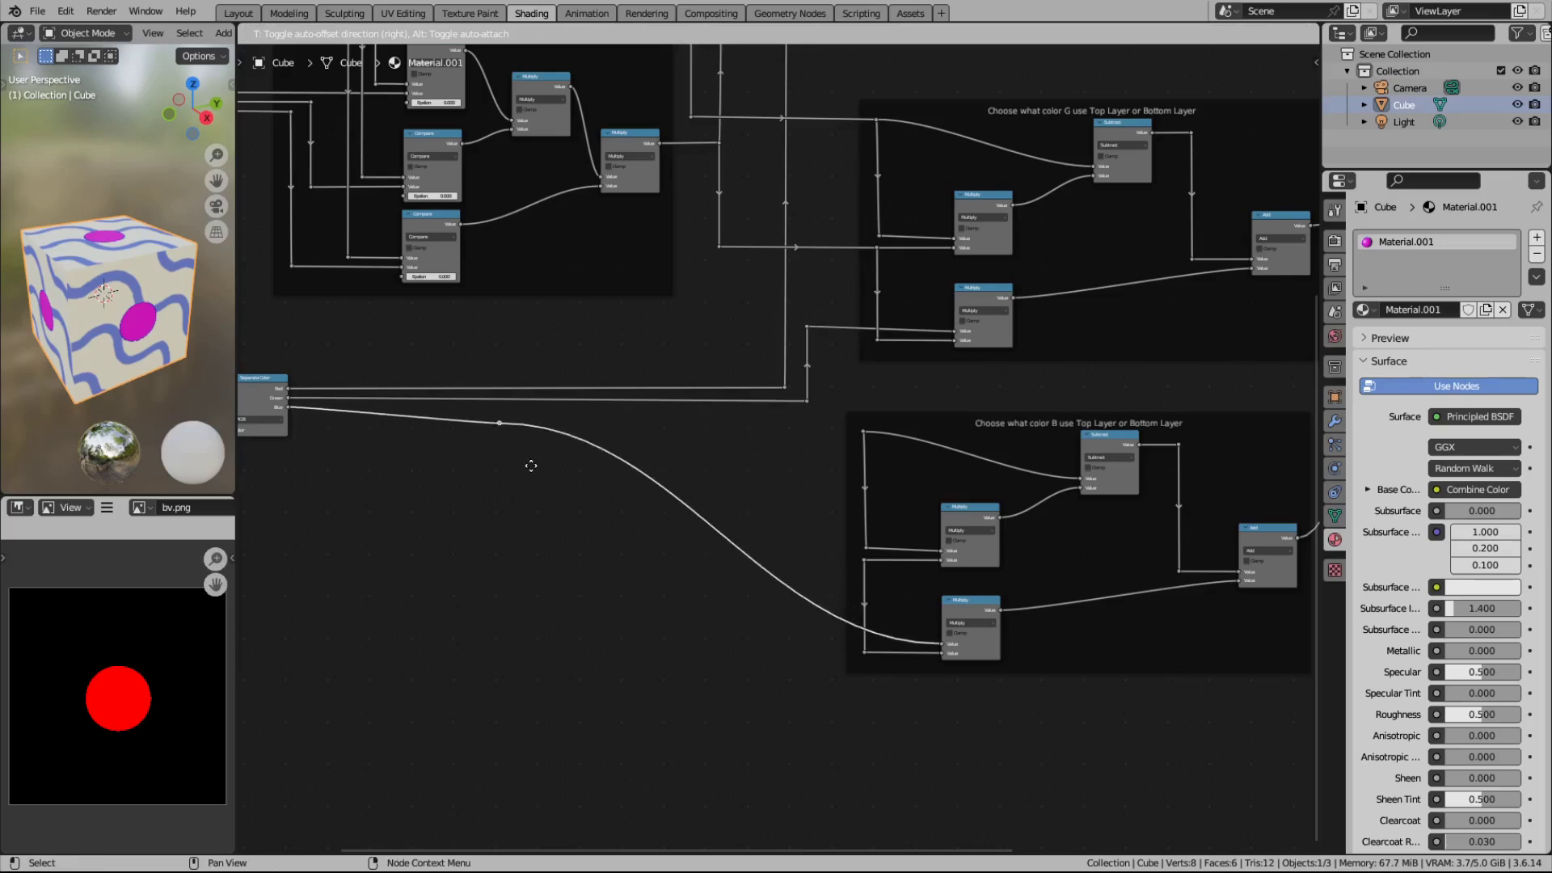
left_click(480, 463)
Step: Duplicate that Reroute, remove the copy from the B frame, and align it below the first, level with the lower Multiply's first input
key("shift+d")
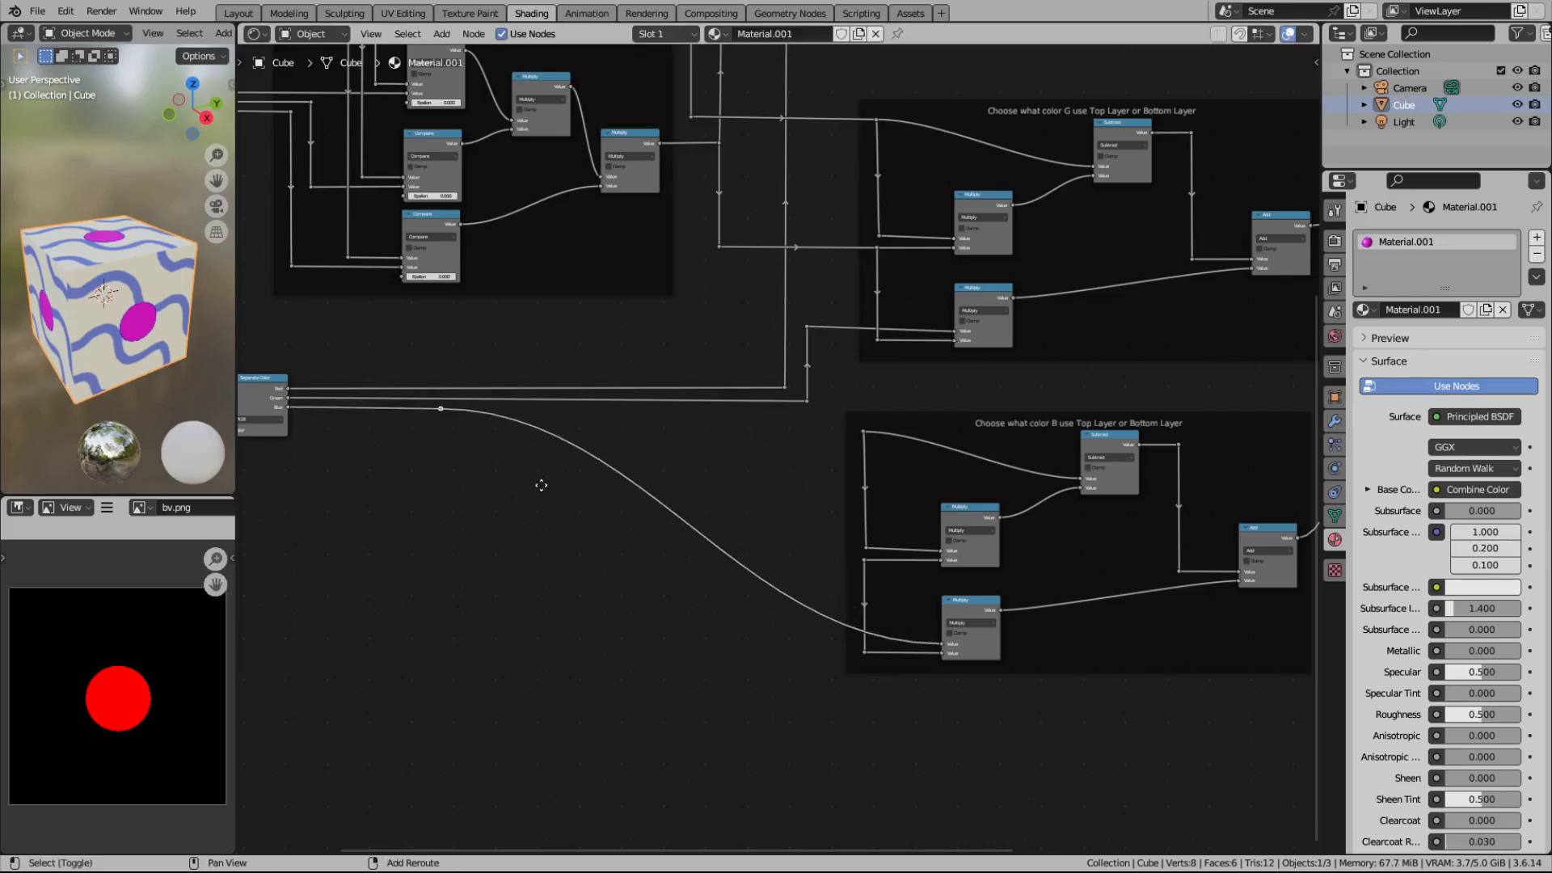
left_click(881, 658)
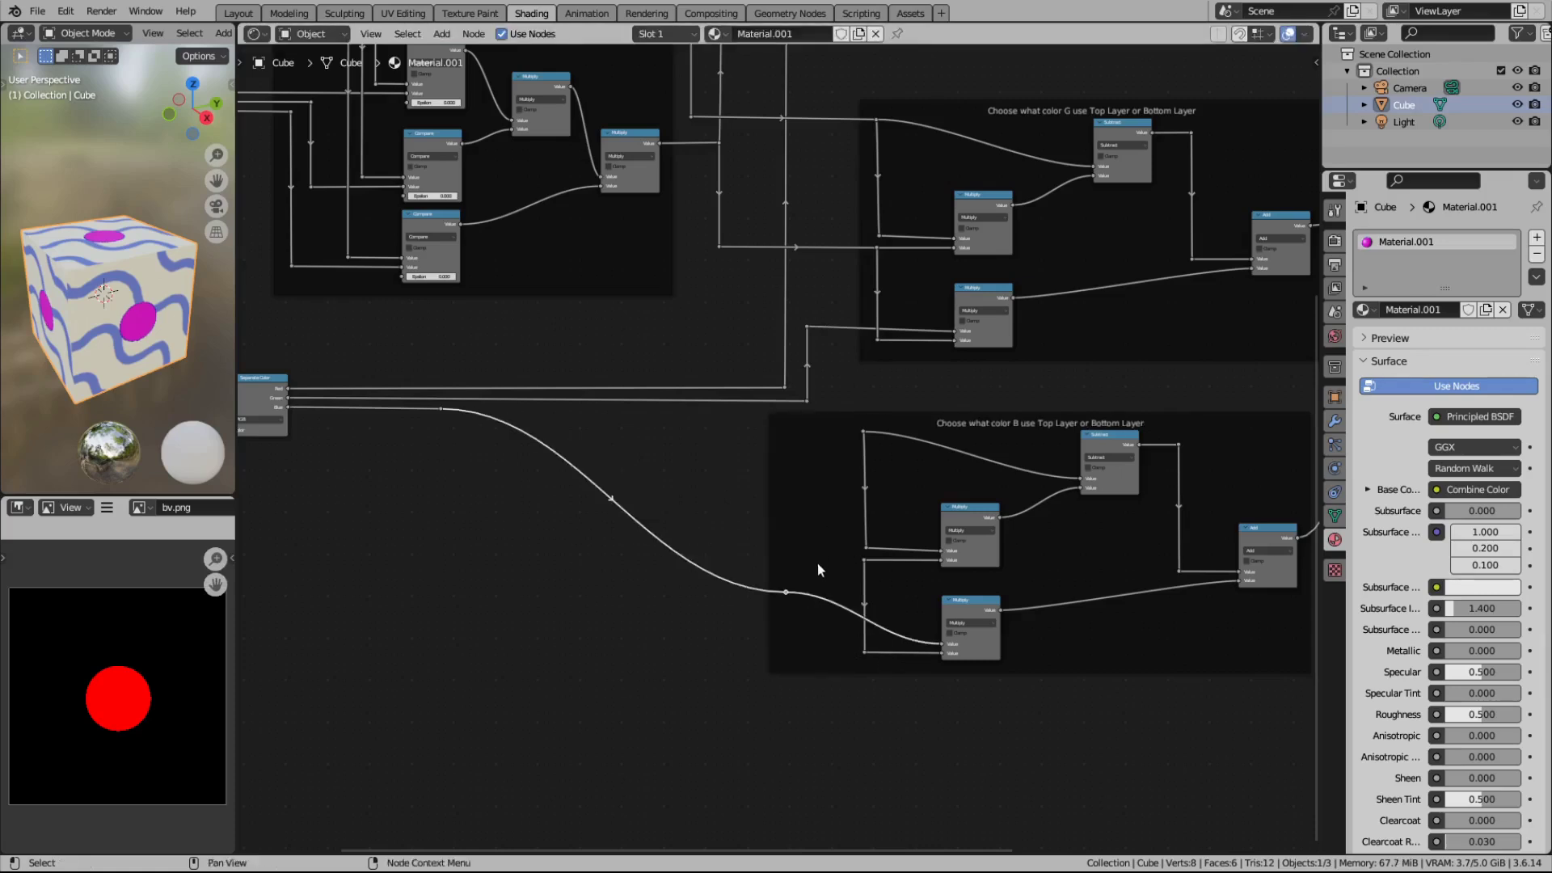
right_click(793, 592)
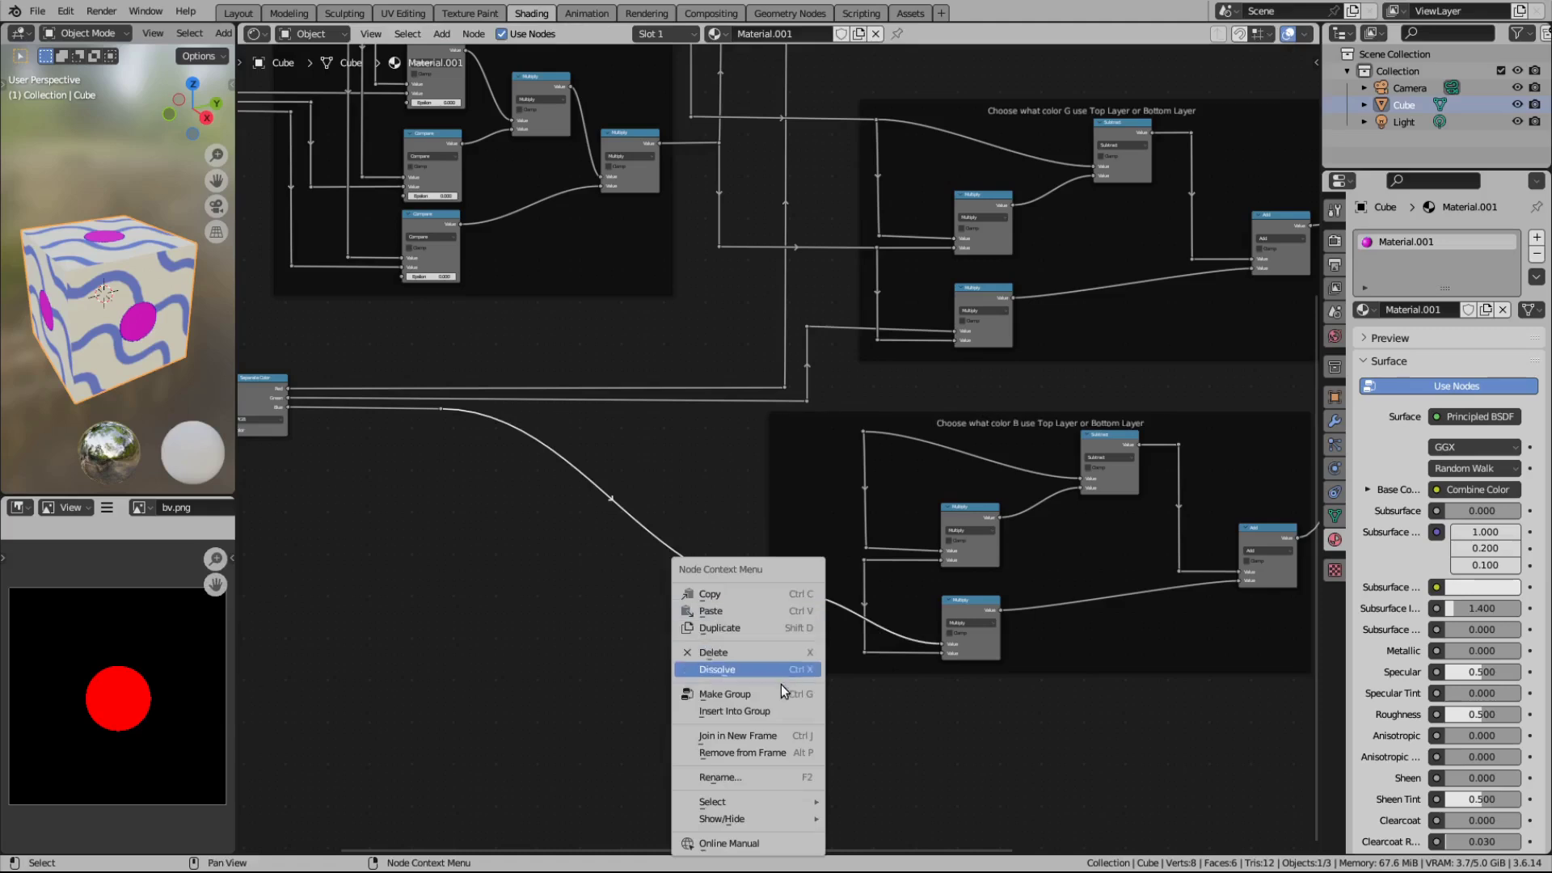
left_click(774, 749)
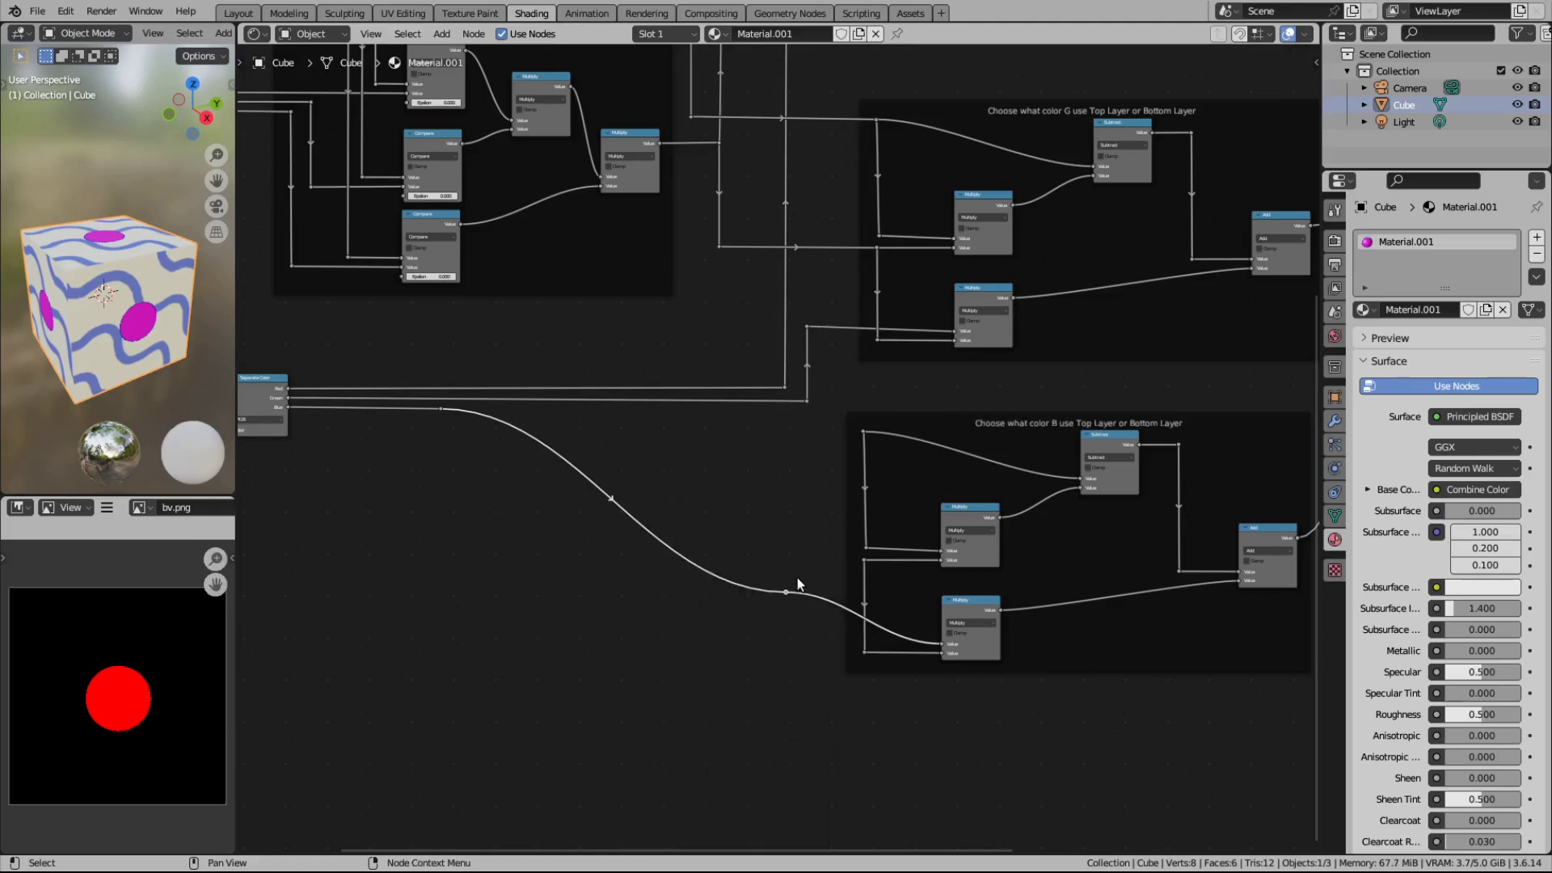
key("g")
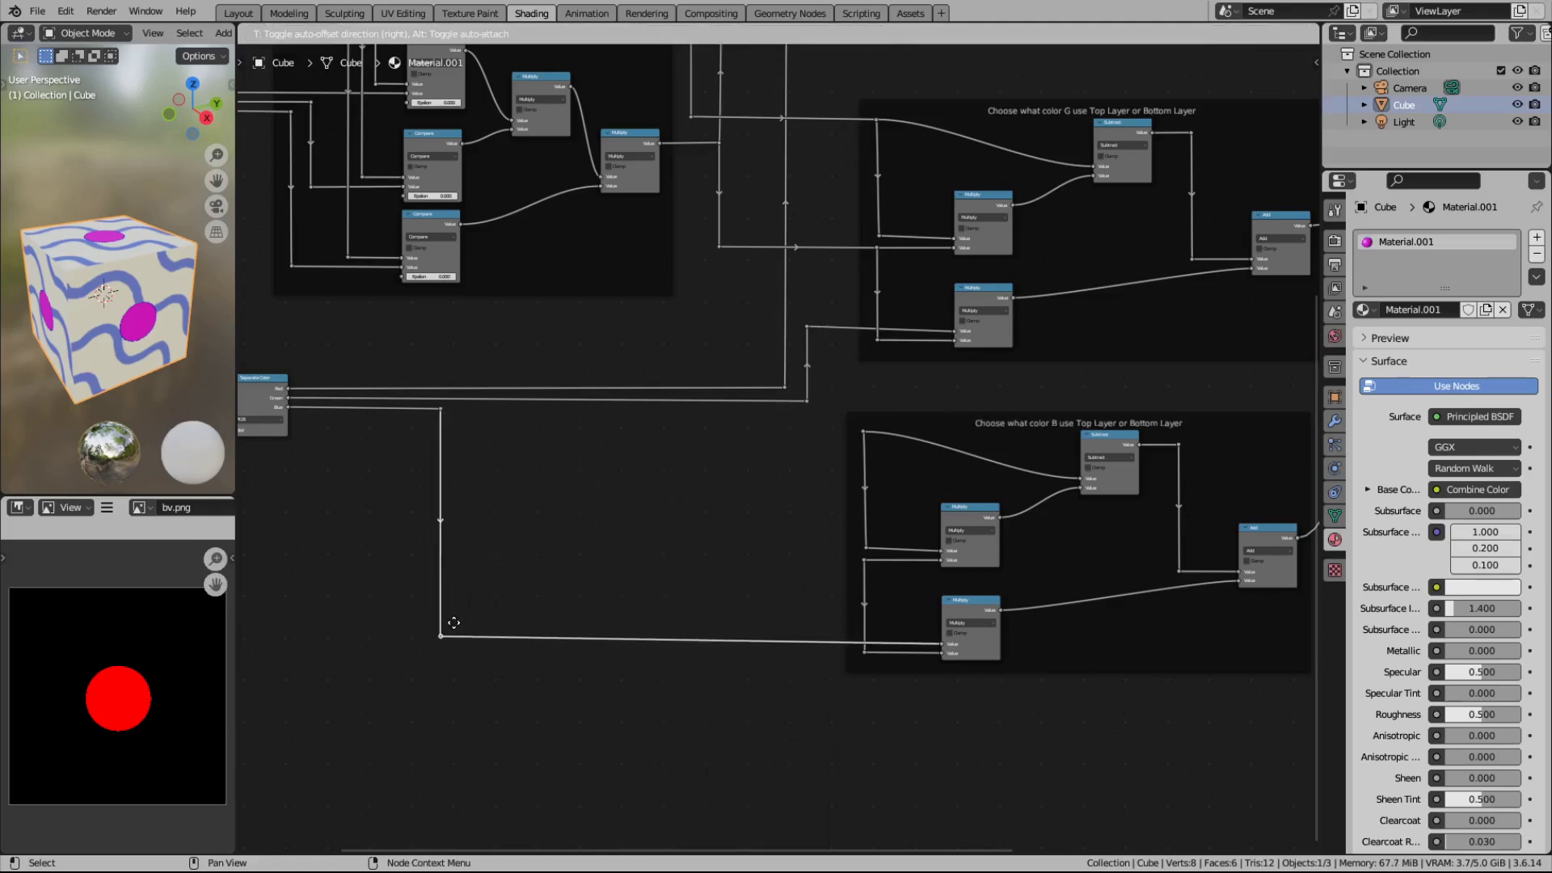
left_click(454, 623)
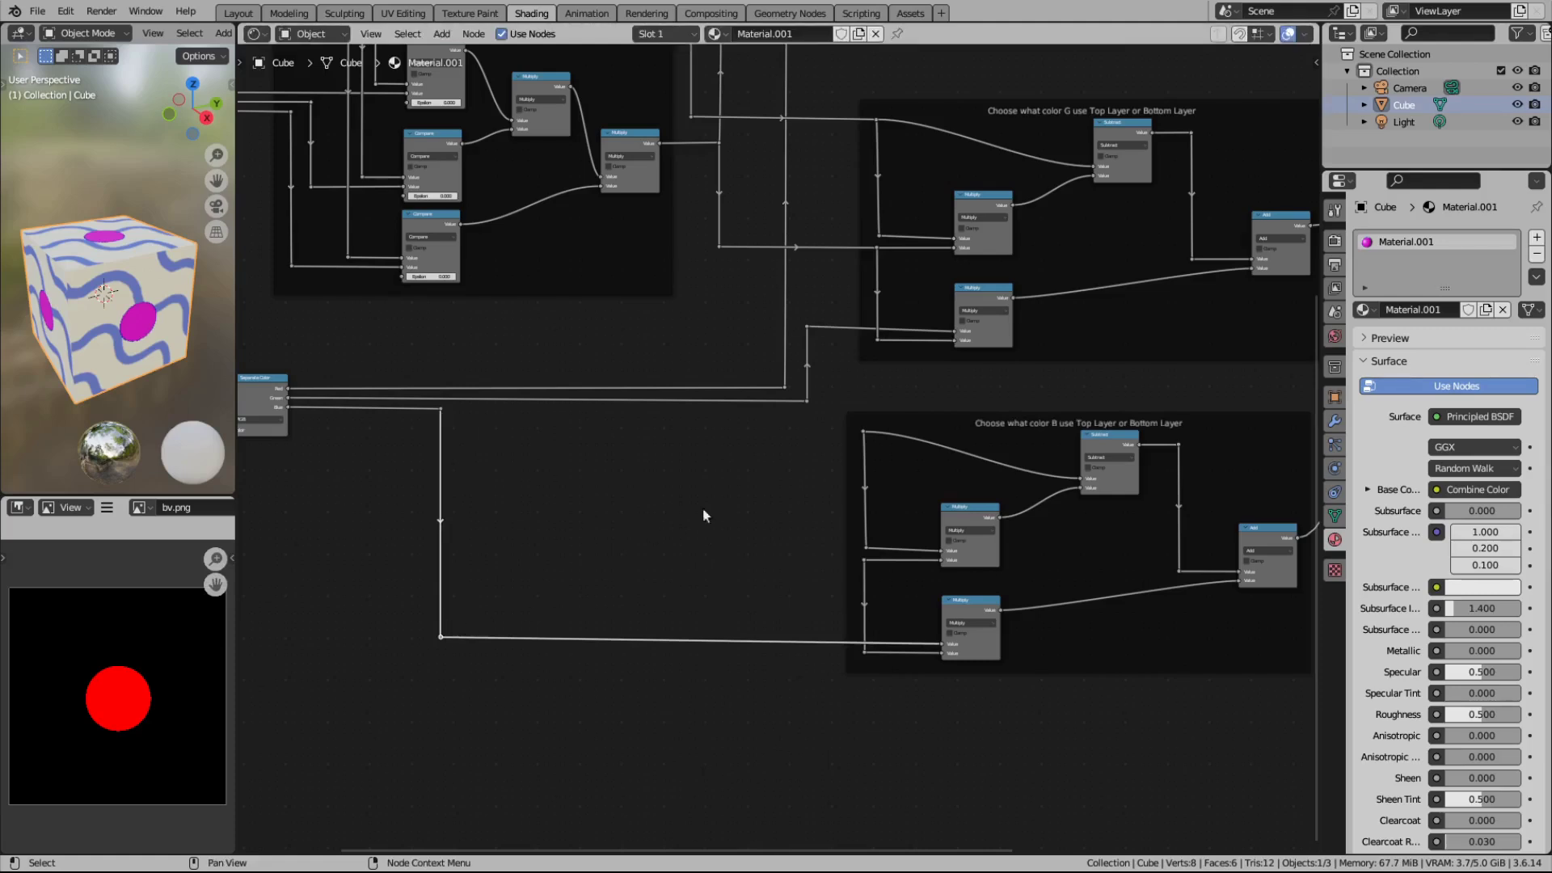
Step: Extend the comparison mask through a new Reroute below the G branch to the B frame's second input Reroute, keeping the lines straight
middle_click_drag(749, 485, 702, 556)
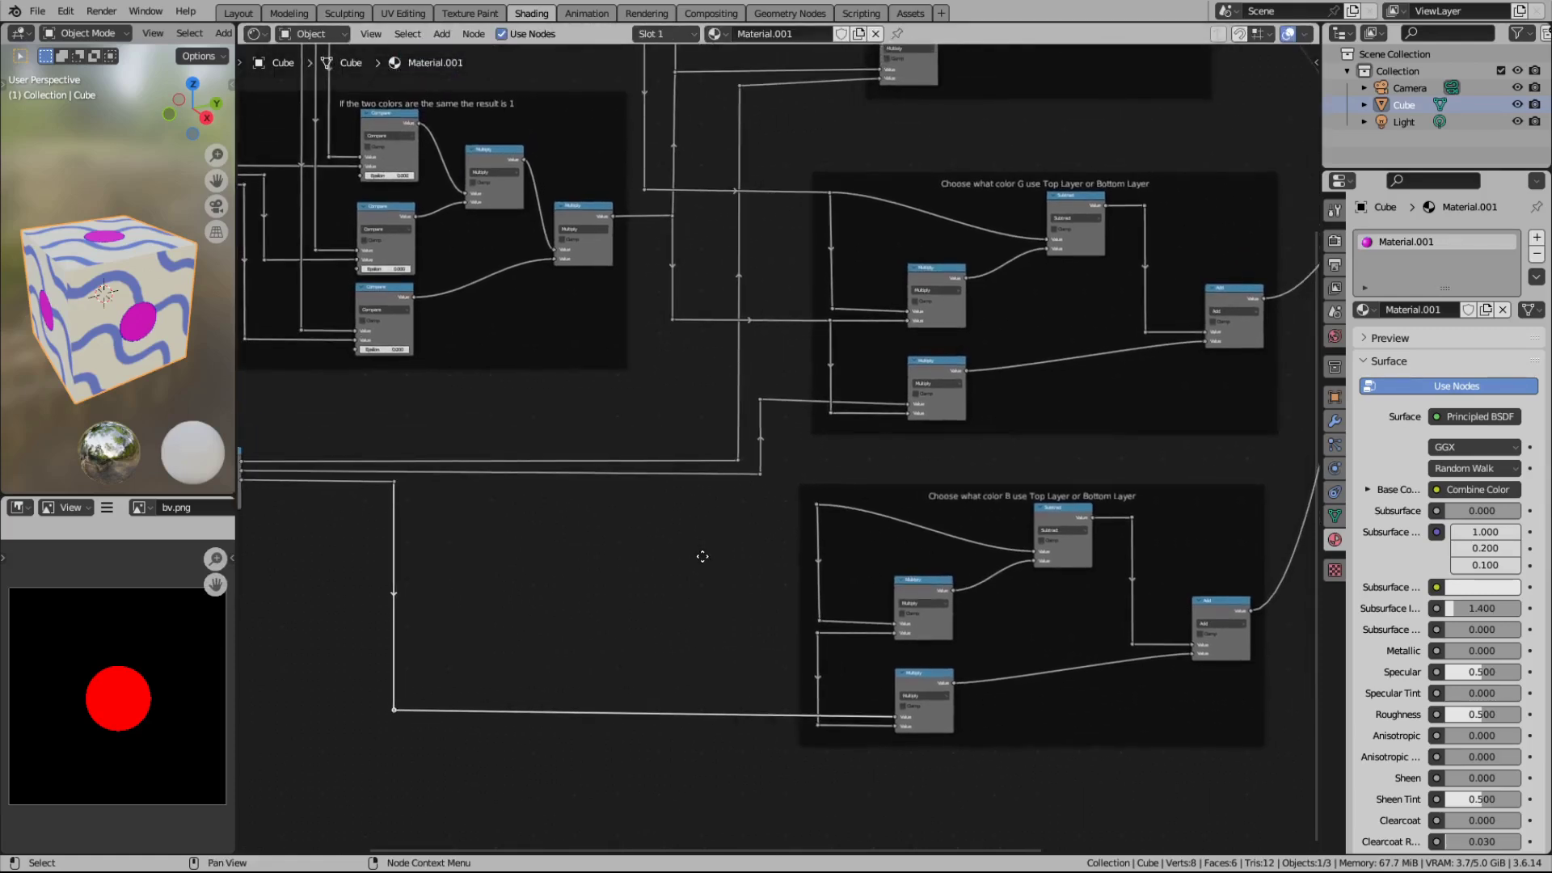
left_click_drag(658, 303, 682, 334)
key("g")
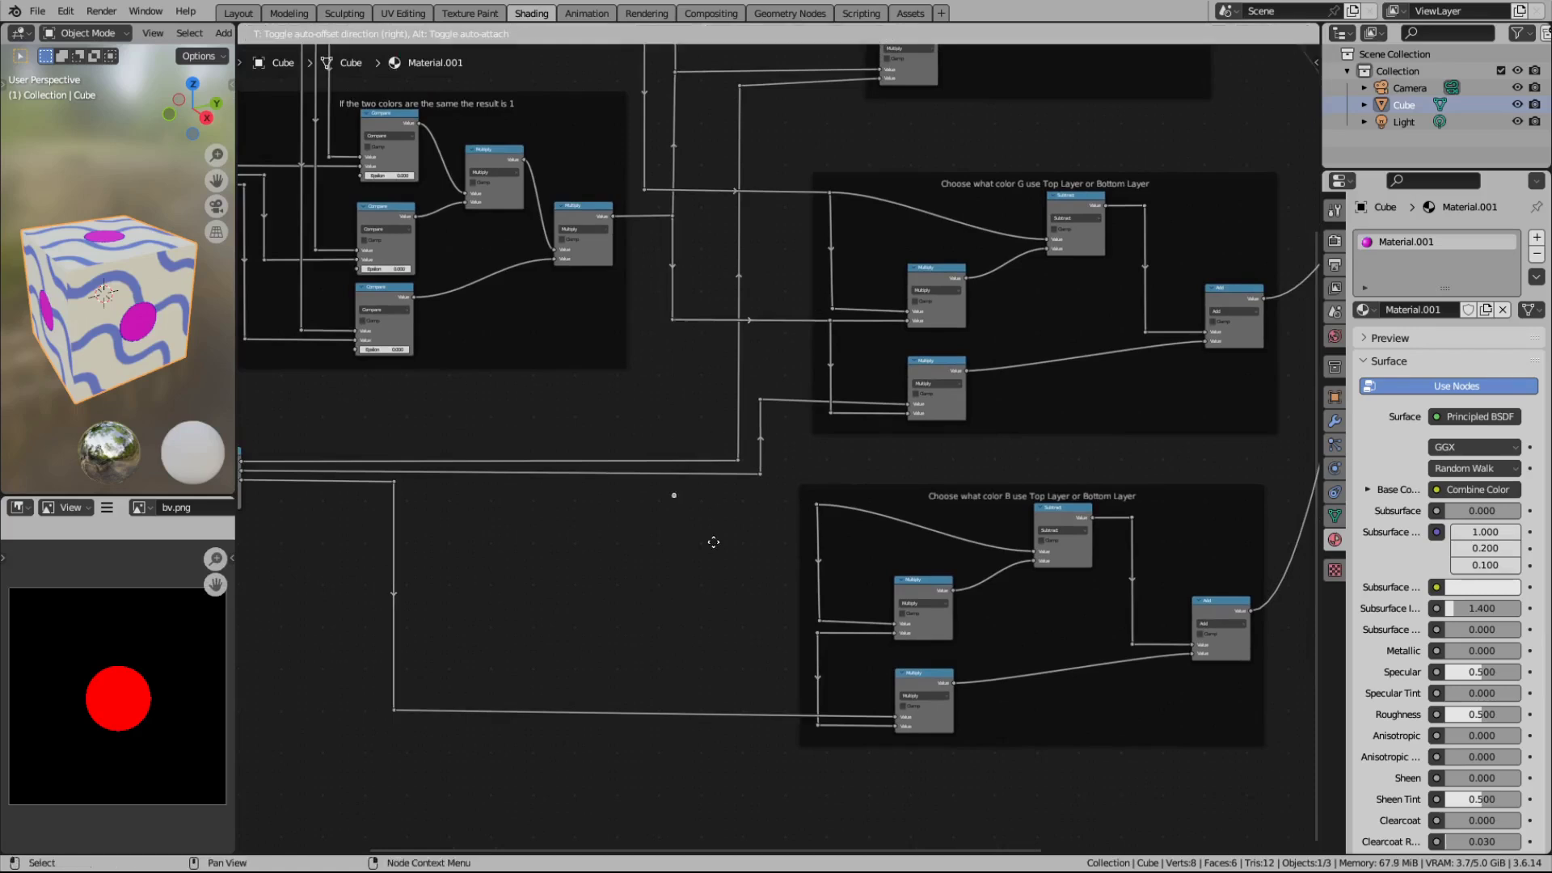
left_click(729, 643)
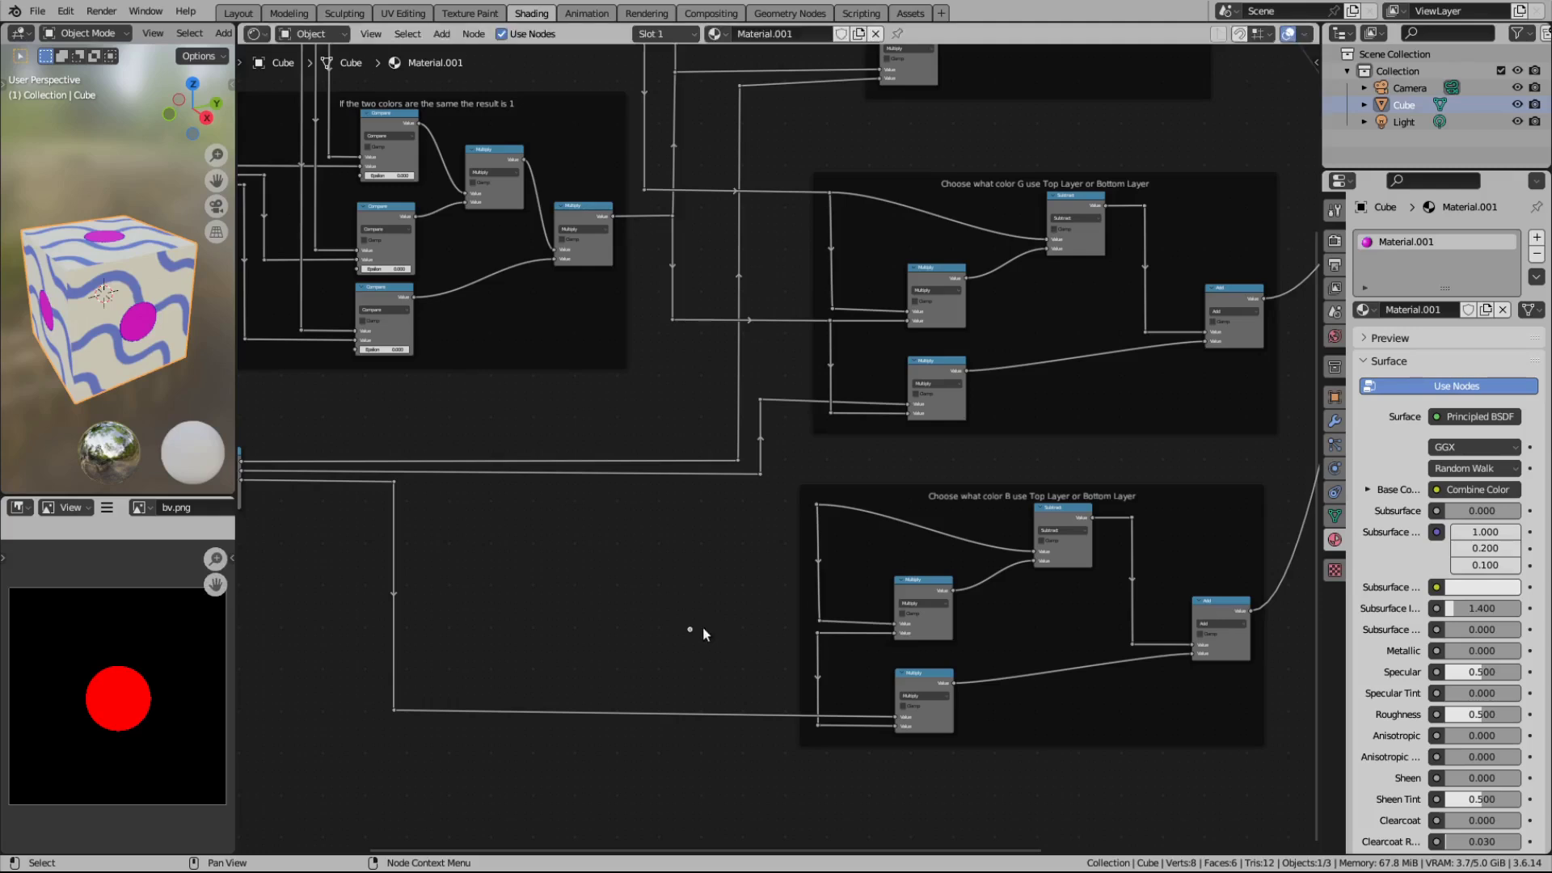
left_click_drag(690, 629, 818, 633)
left_click_drag(672, 319, 738, 580)
key("g")
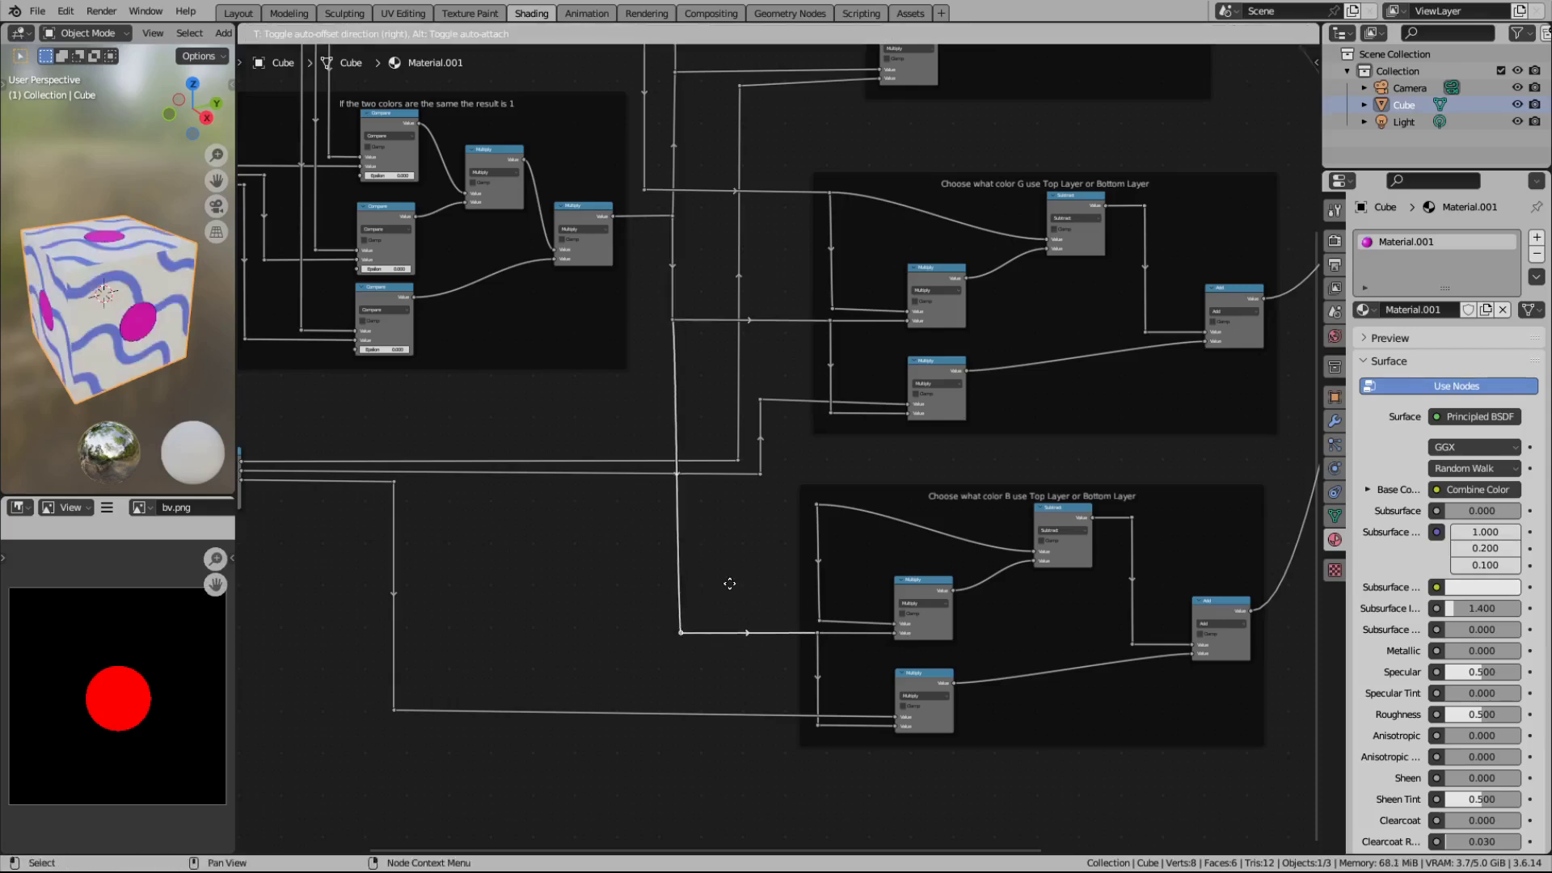
left_click(720, 585)
key("g")
left_click(725, 580)
left_click(749, 557)
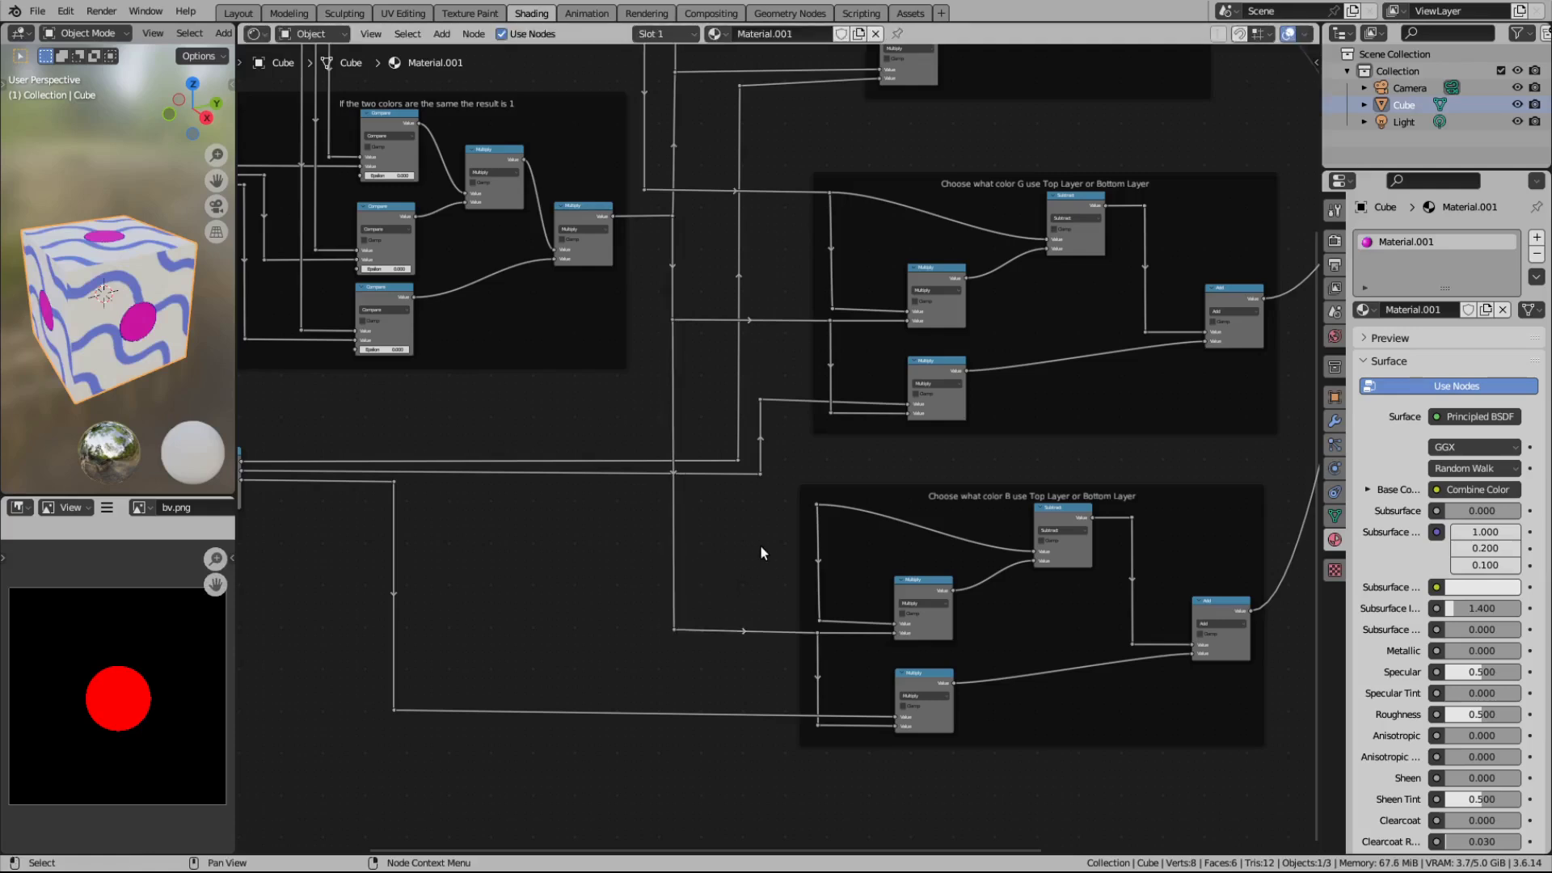
Step: Duplicate the Reroute on the upper Separate Color's Red line and place the copy above the comparison frame's far corner
middle_click_drag(635, 361, 721, 588)
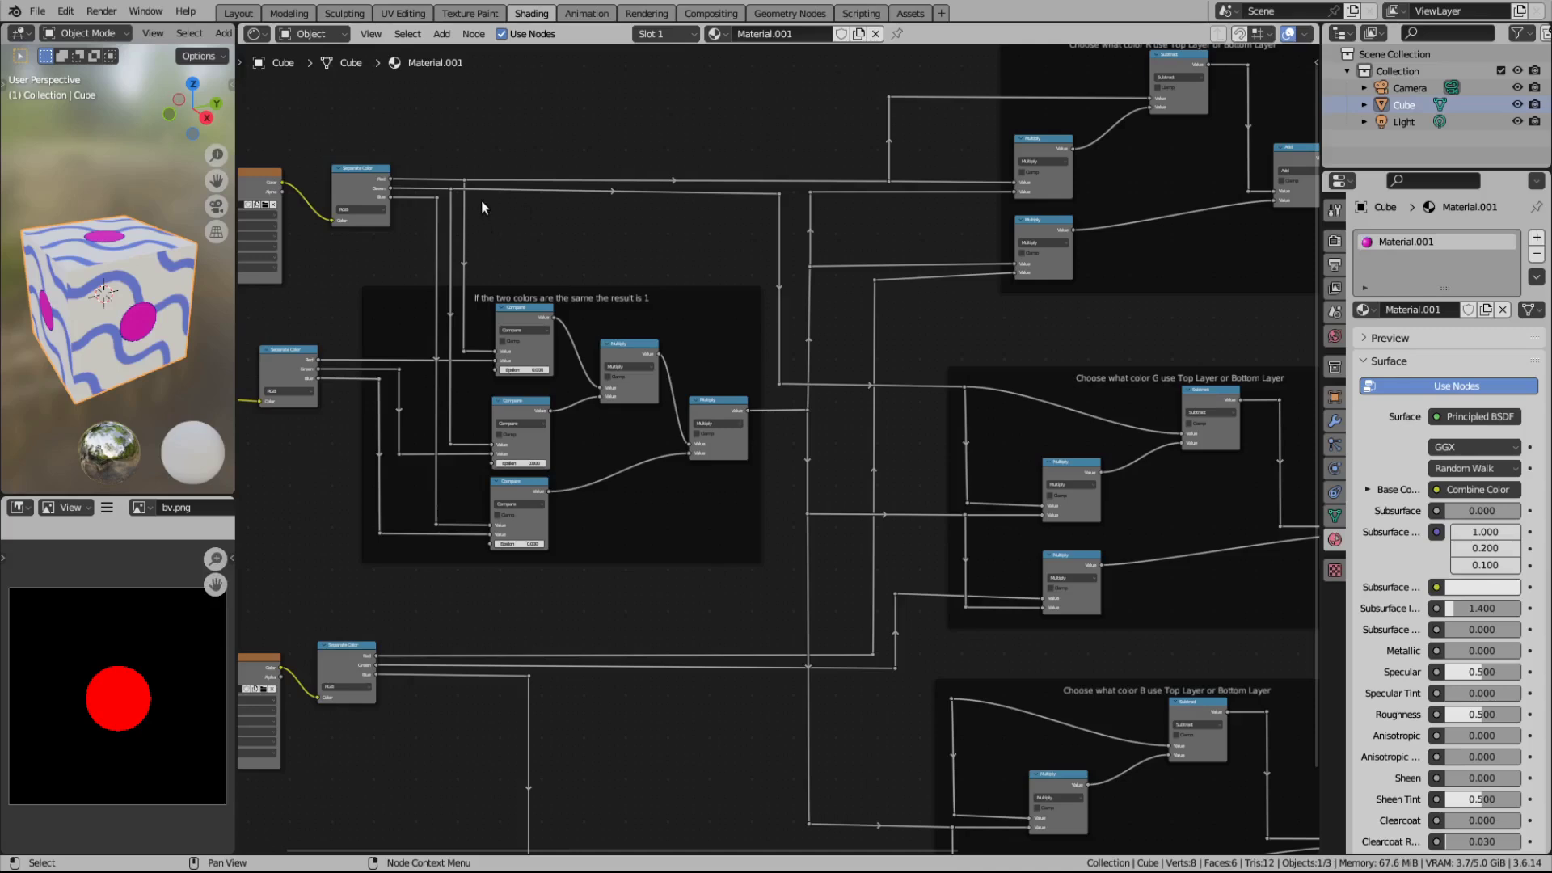
left_click(465, 180)
key("shift+d")
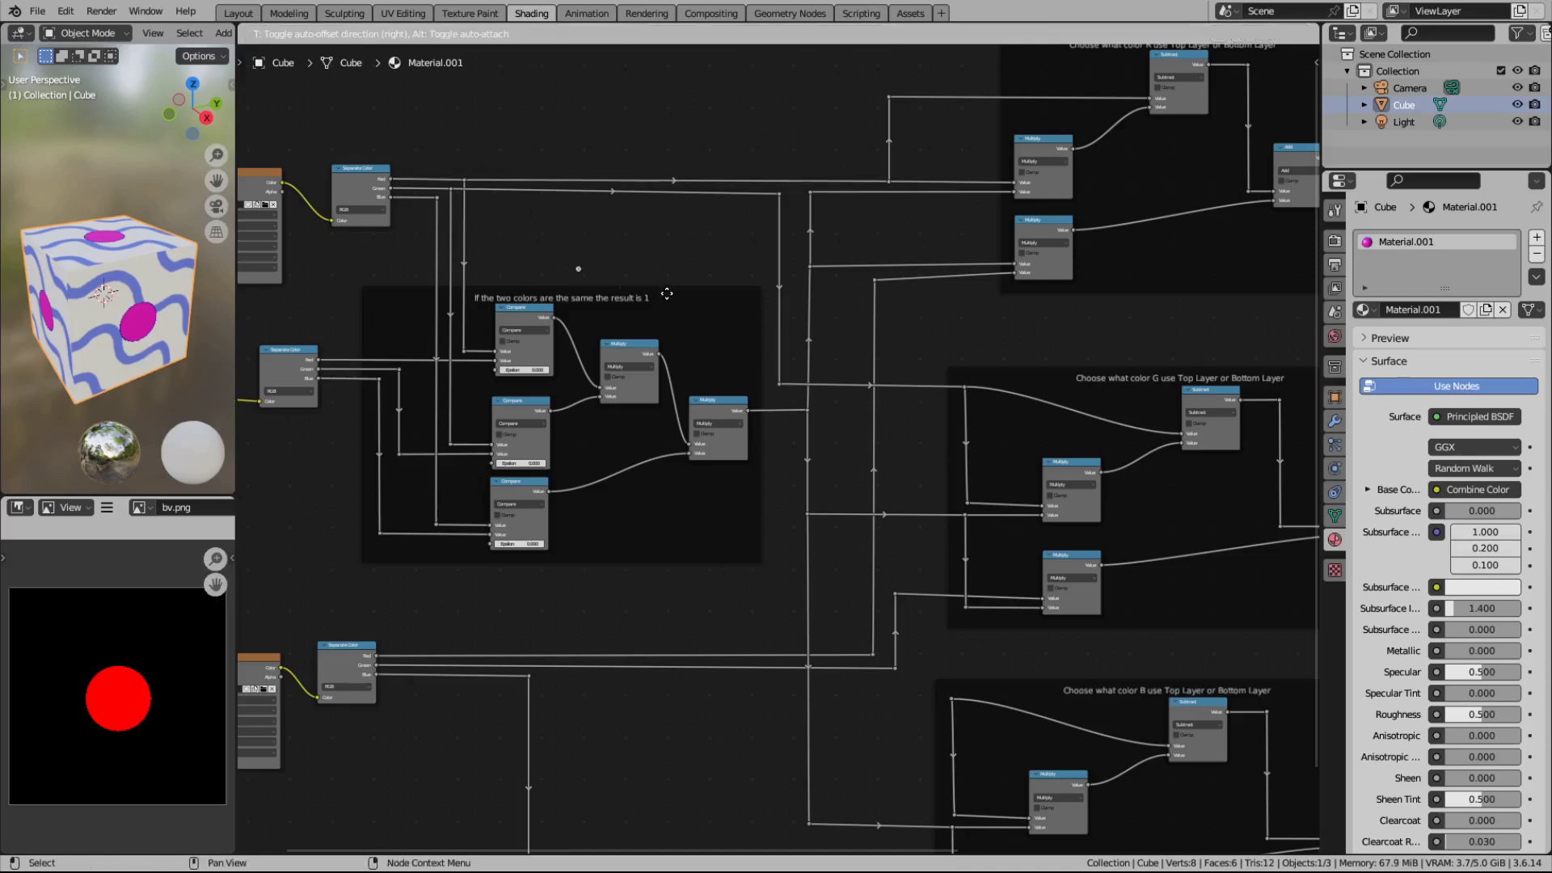
left_click(789, 220)
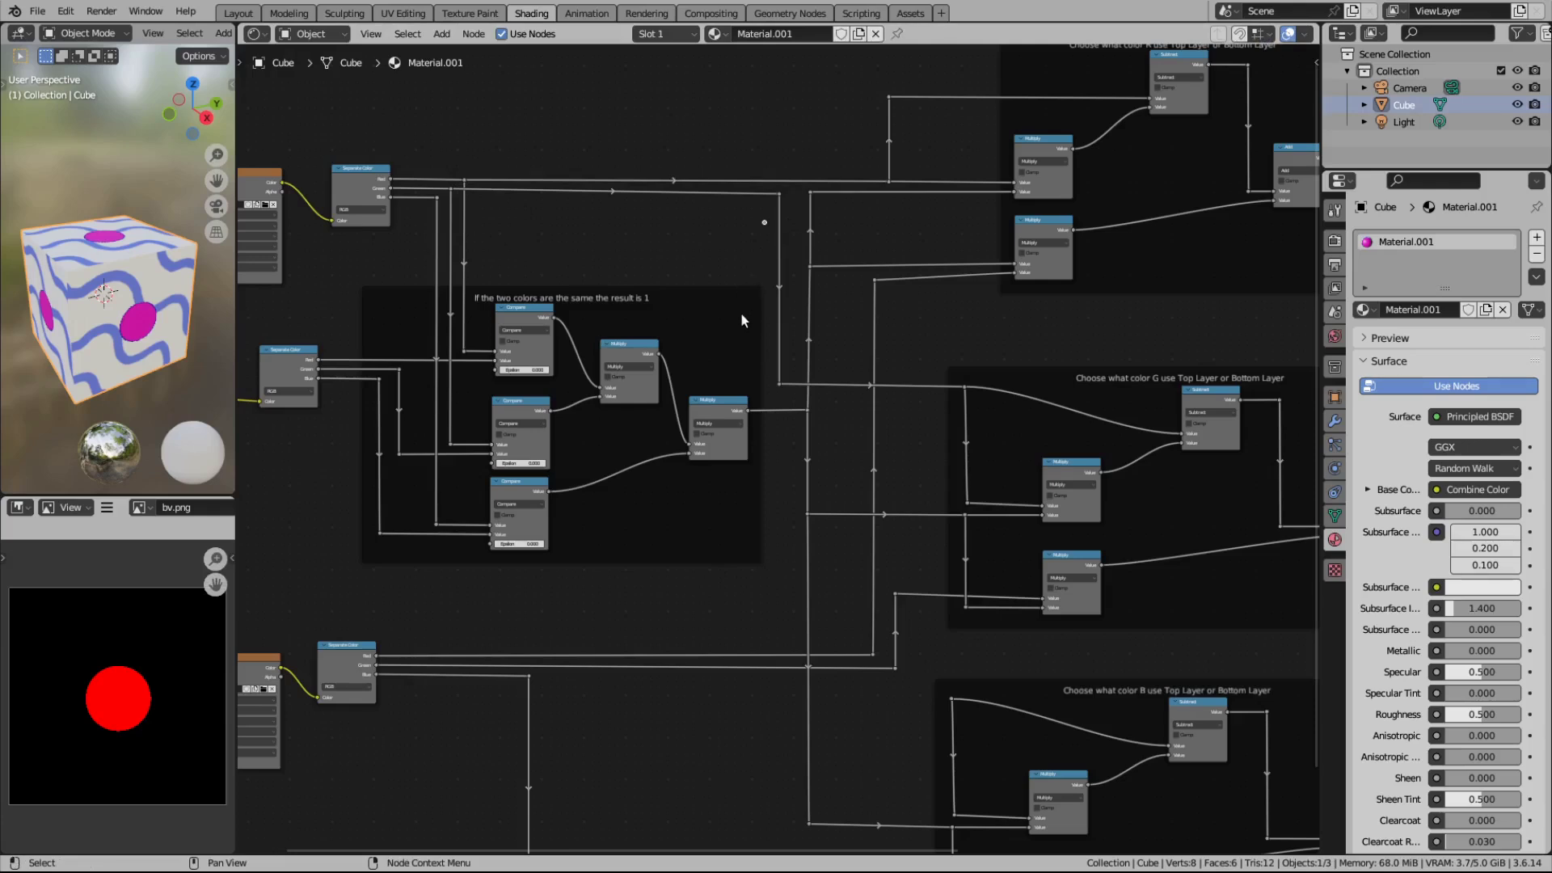
Step: Shift the two Reroutes of the upper Green line slightly along X towards the mask line
left_click_drag(779, 154, 794, 399)
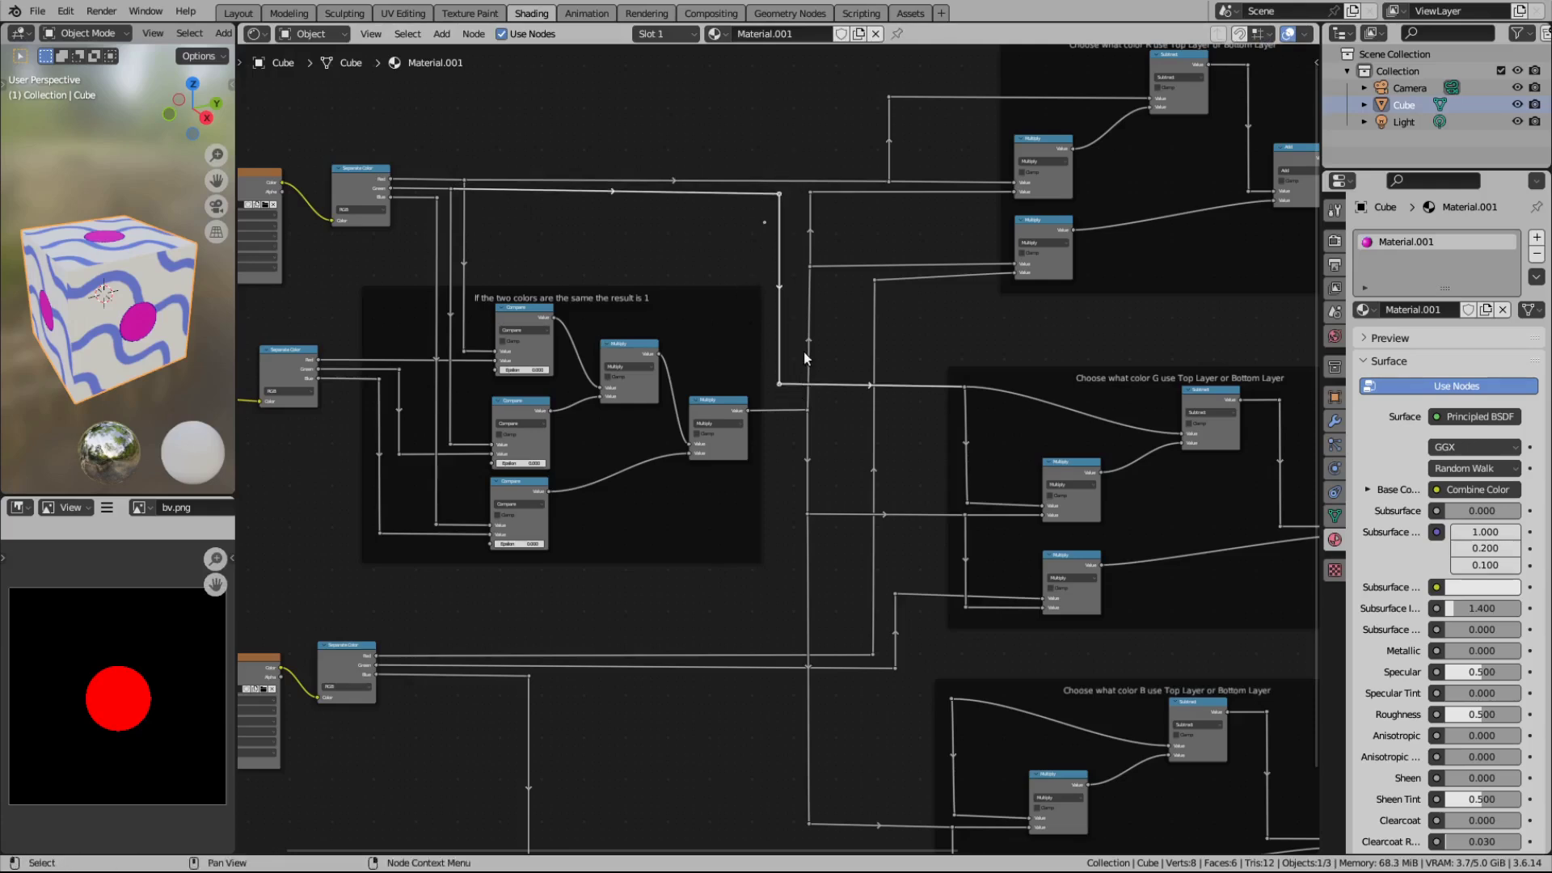
key("g")
key("x")
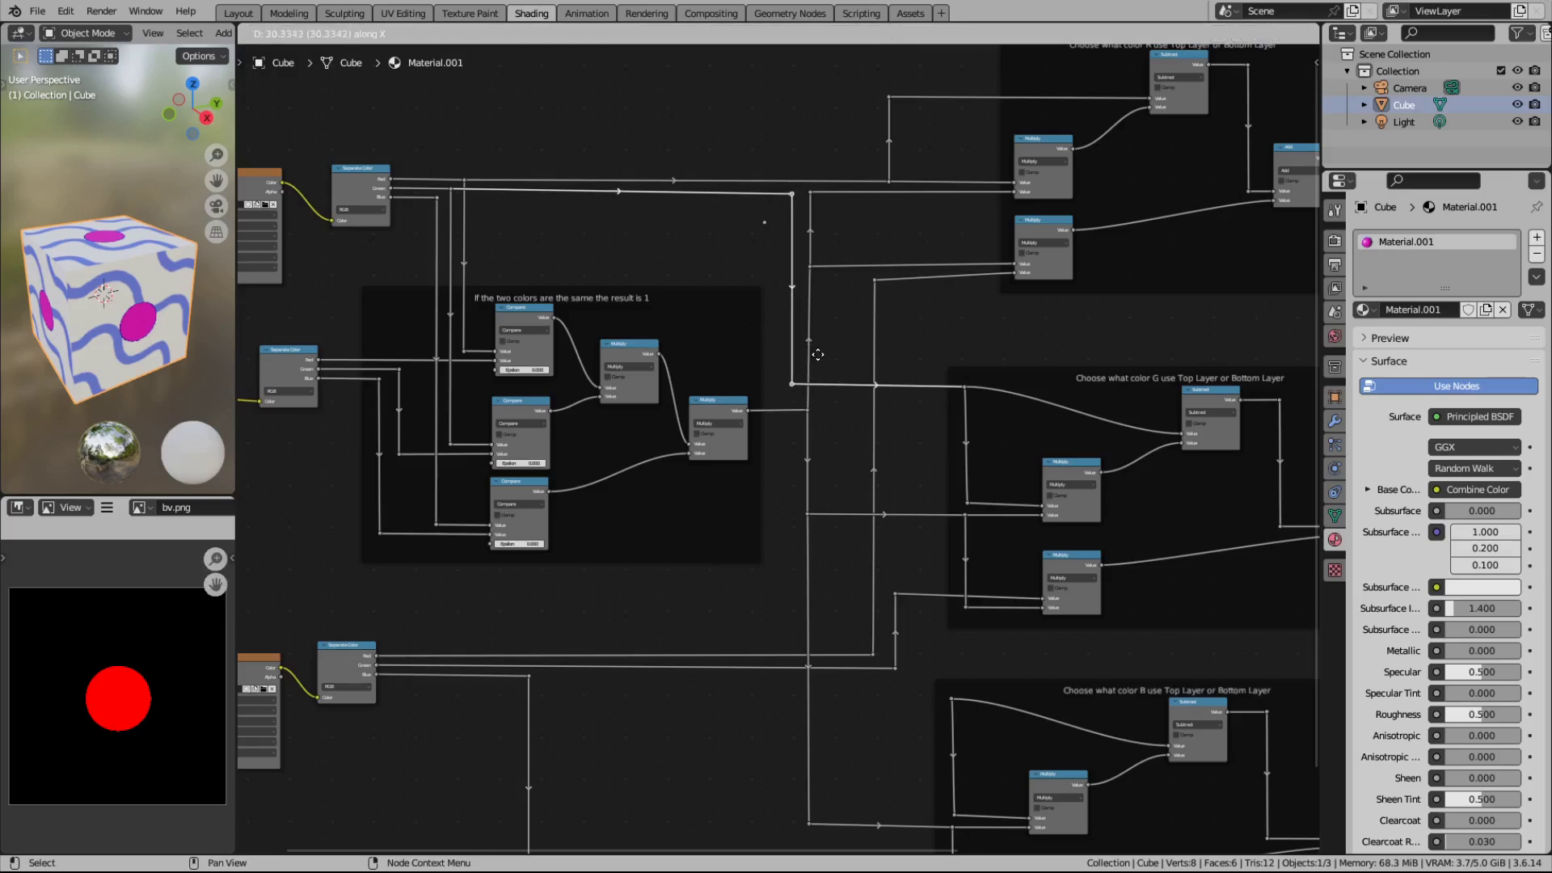
left_click(818, 354)
Step: Connect the upper Separate Color's Blue line Reroute to the new Reroute and align it beside the Green line
left_click_drag(749, 212, 779, 238)
key("g")
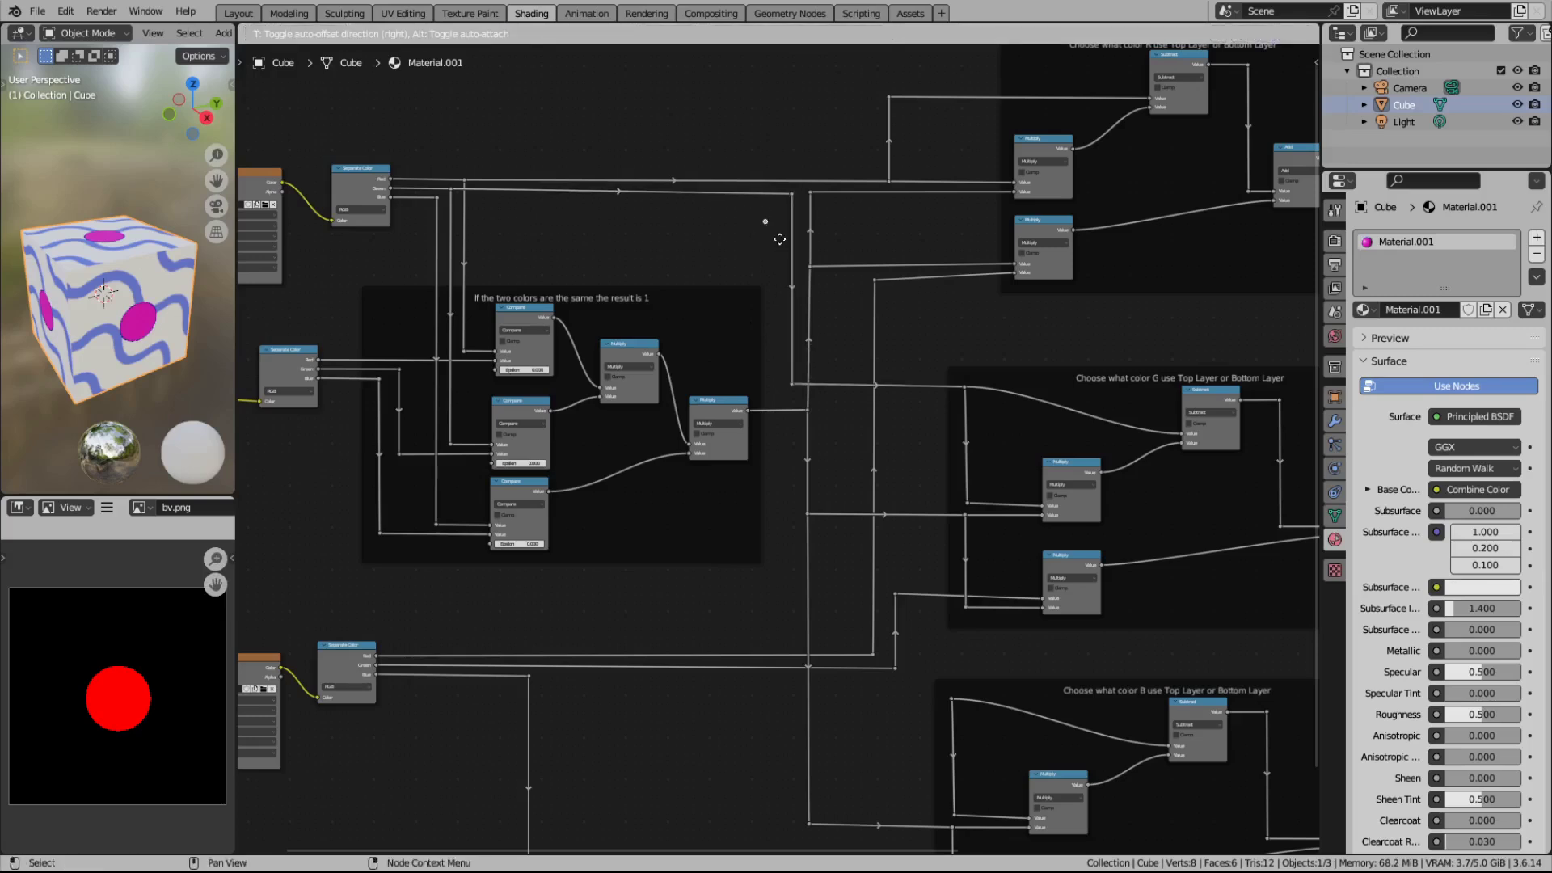
left_click(781, 230)
left_click_drag(438, 198, 779, 230)
key("g")
left_click(794, 251)
Step: Duplicate the Blue line's end Reroute down beside the B frame, link the two, and align them into a vertical run
middle_click_drag(768, 495, 734, 447)
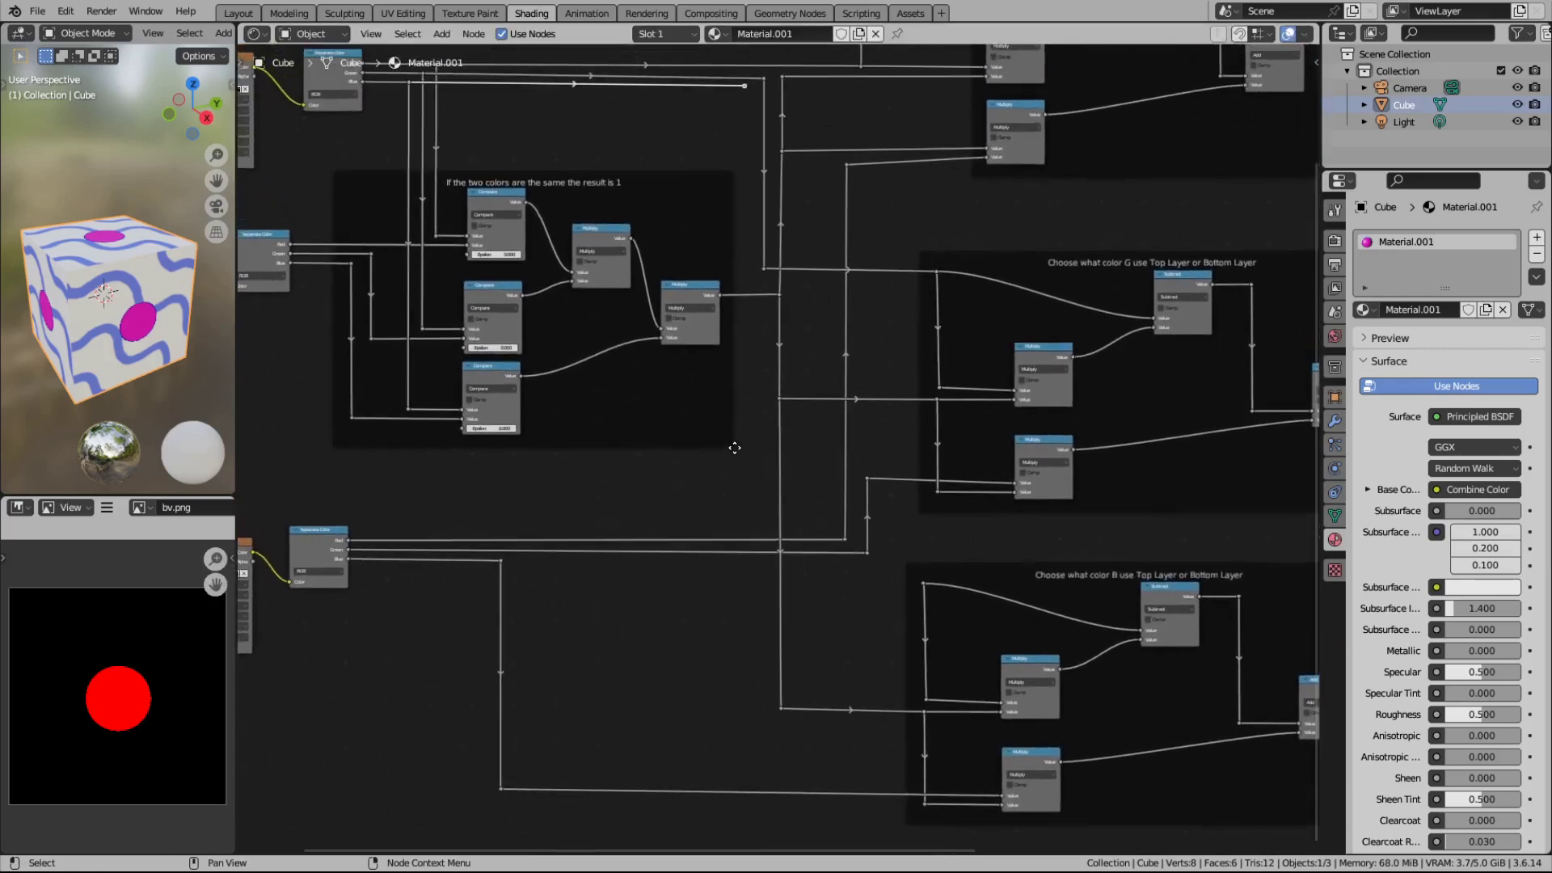
key("shift+d")
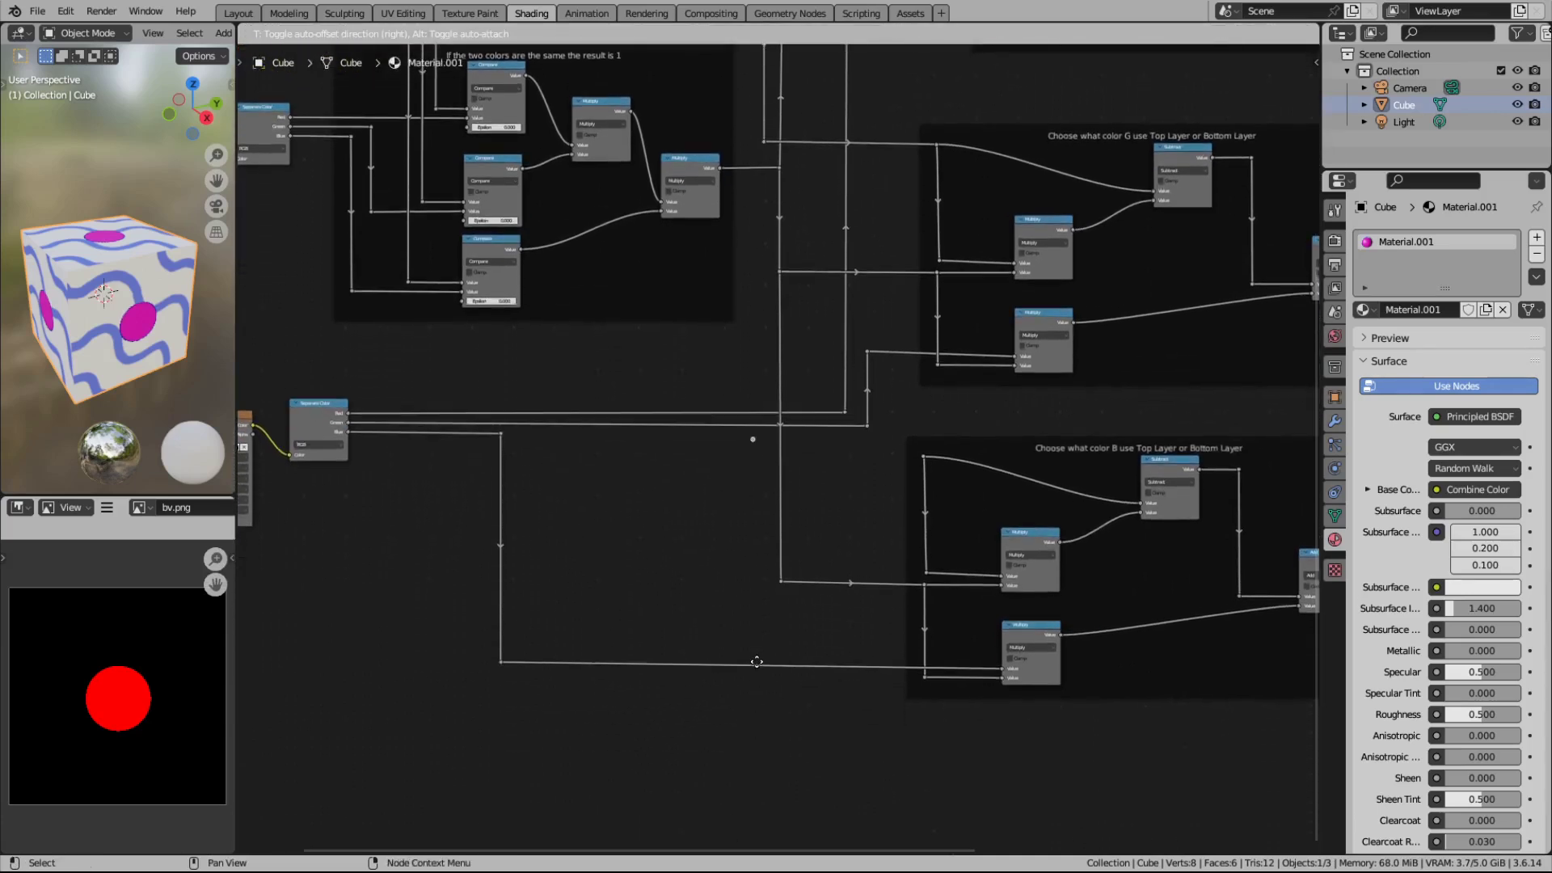
left_click(757, 791)
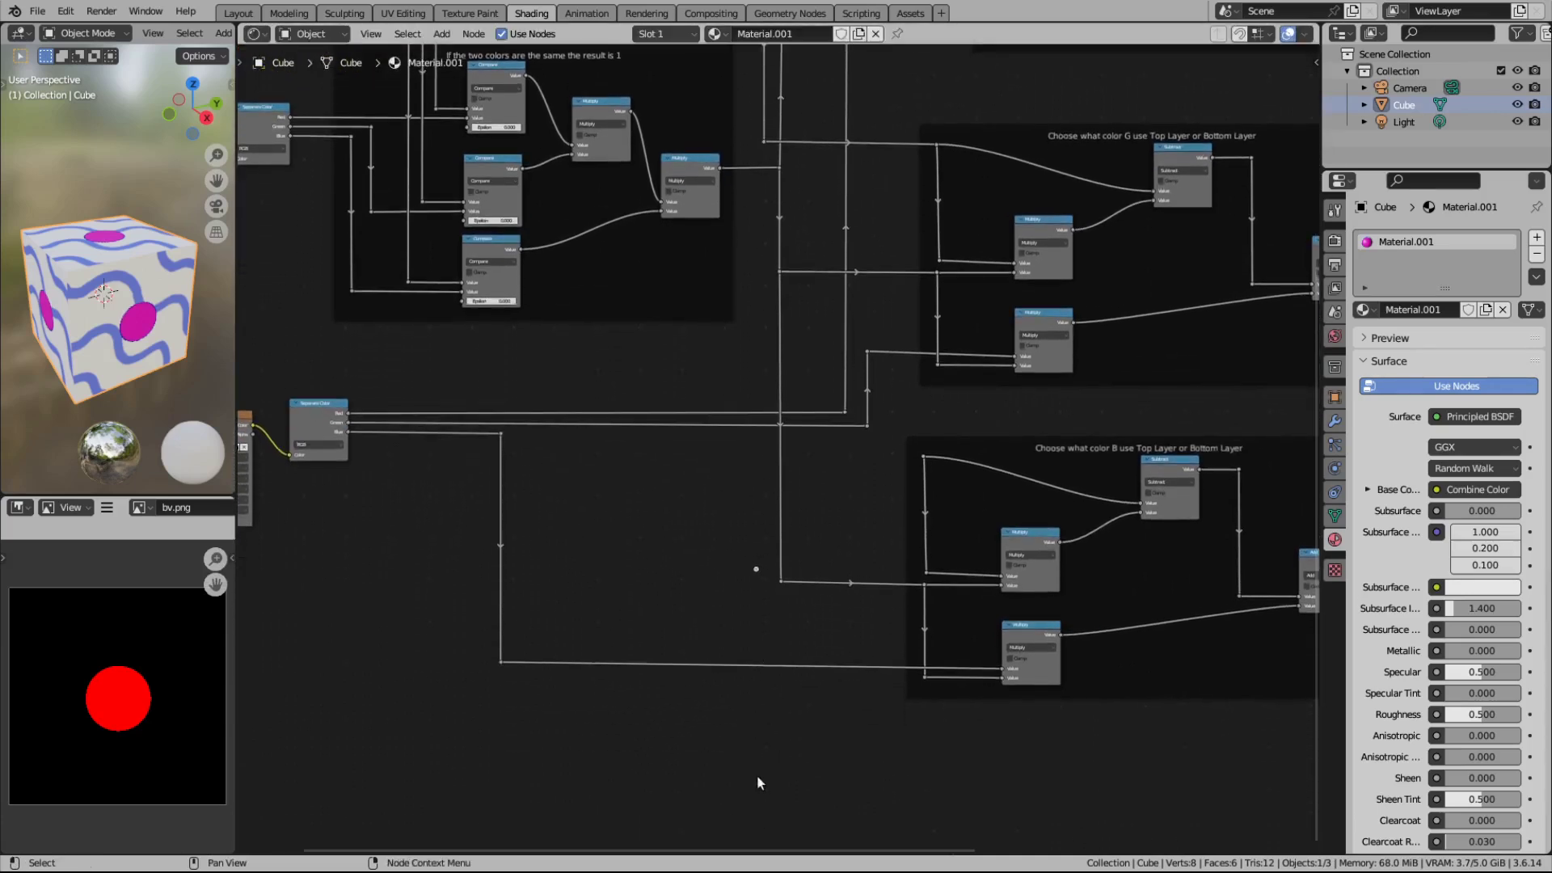
middle_click_drag(724, 526, 756, 584)
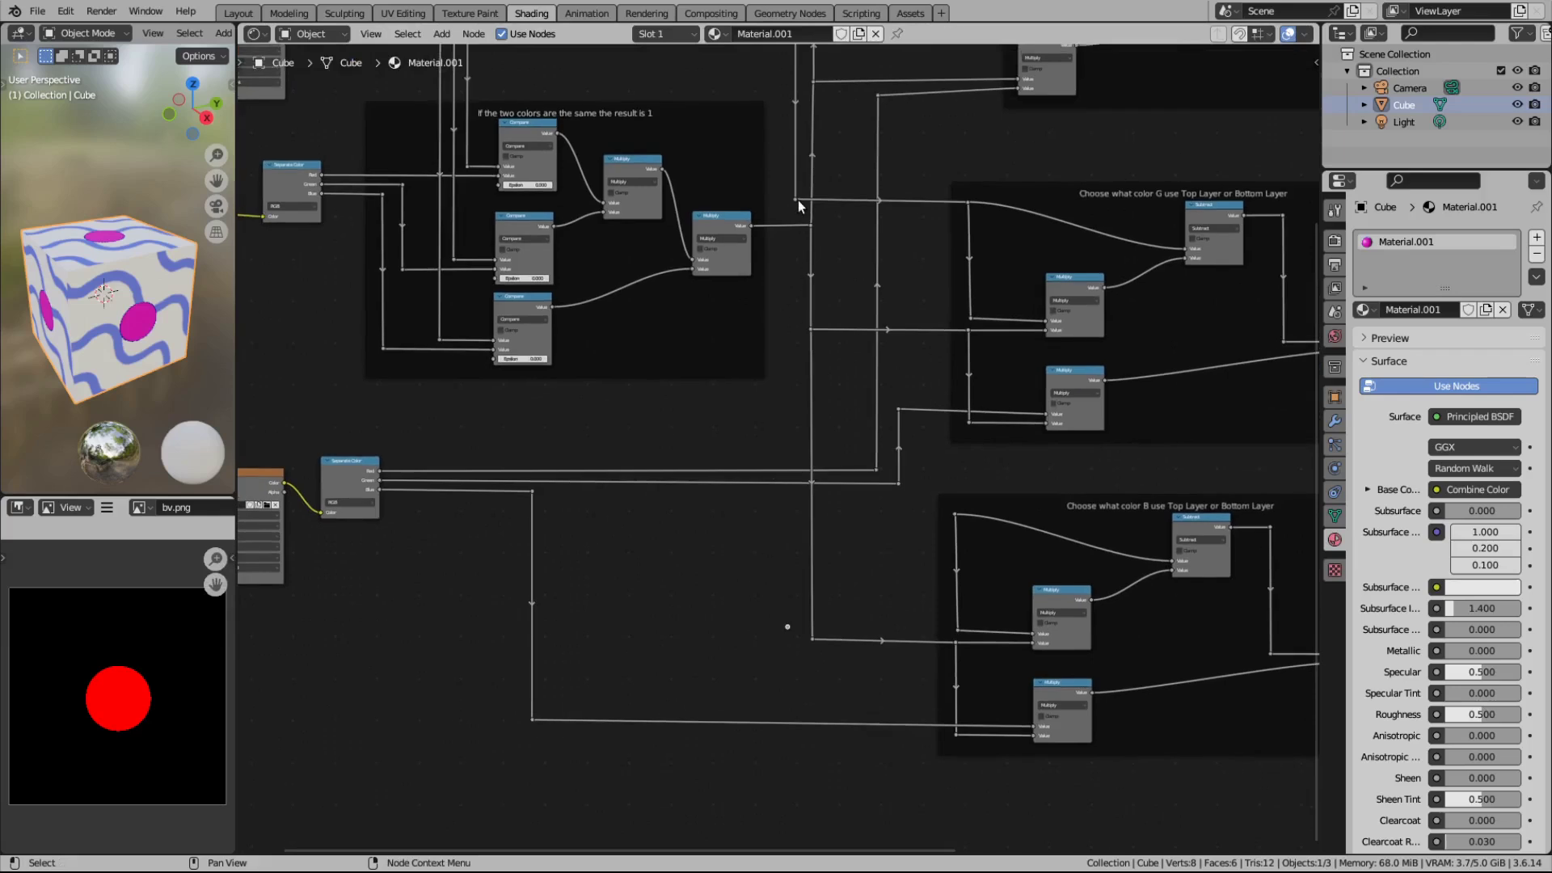
middle_click_drag(781, 190, 795, 233)
left_click_drag(788, 60, 800, 672)
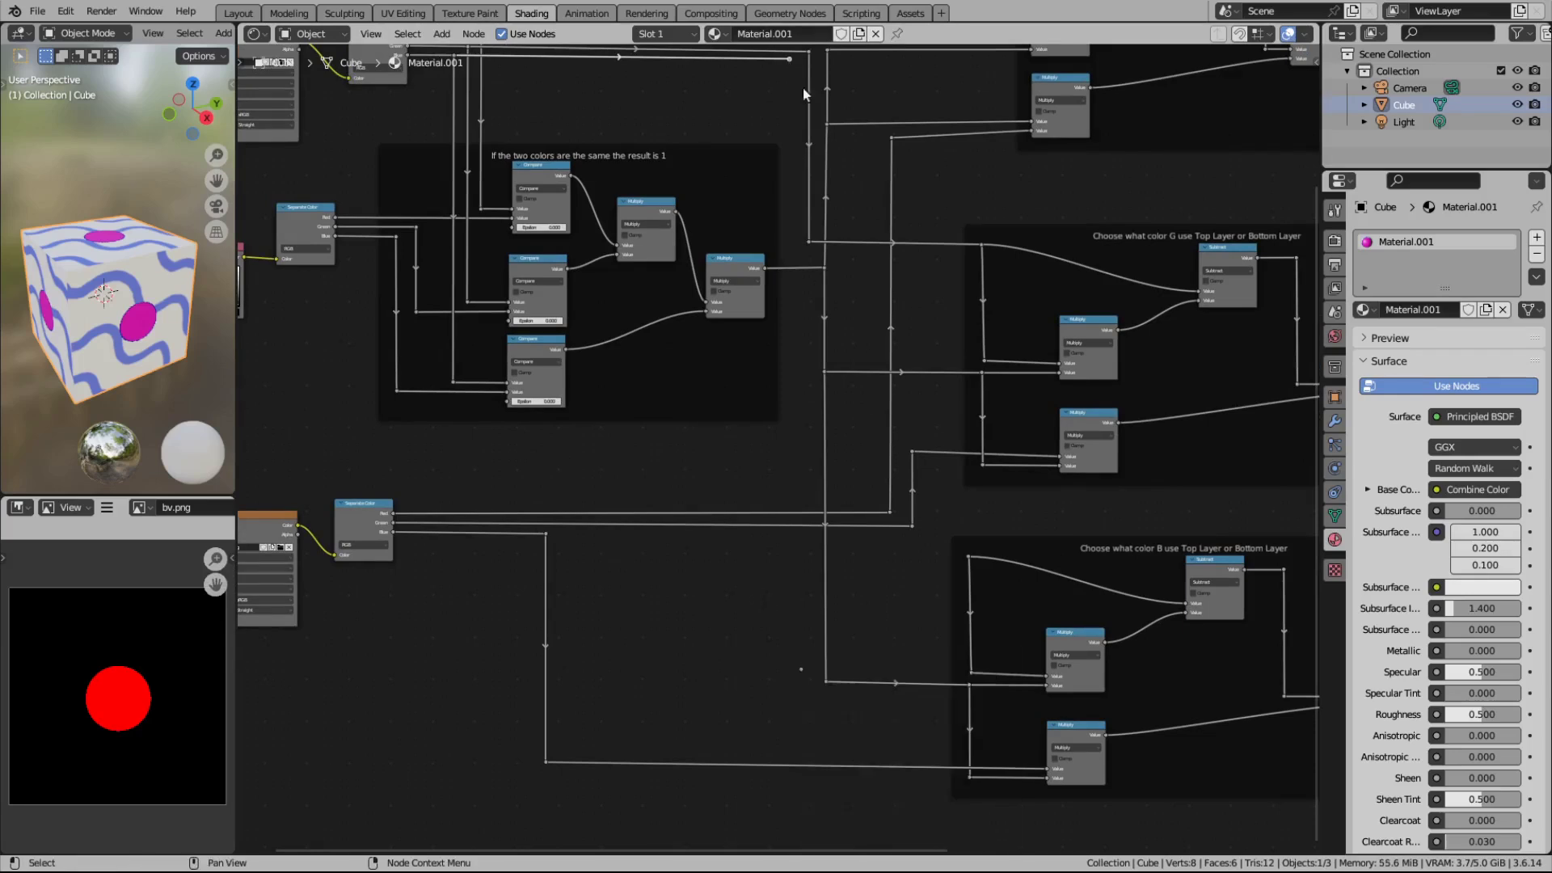
left_click_drag(789, 59, 800, 673)
left_click_drag(790, 59, 808, 682)
key("g")
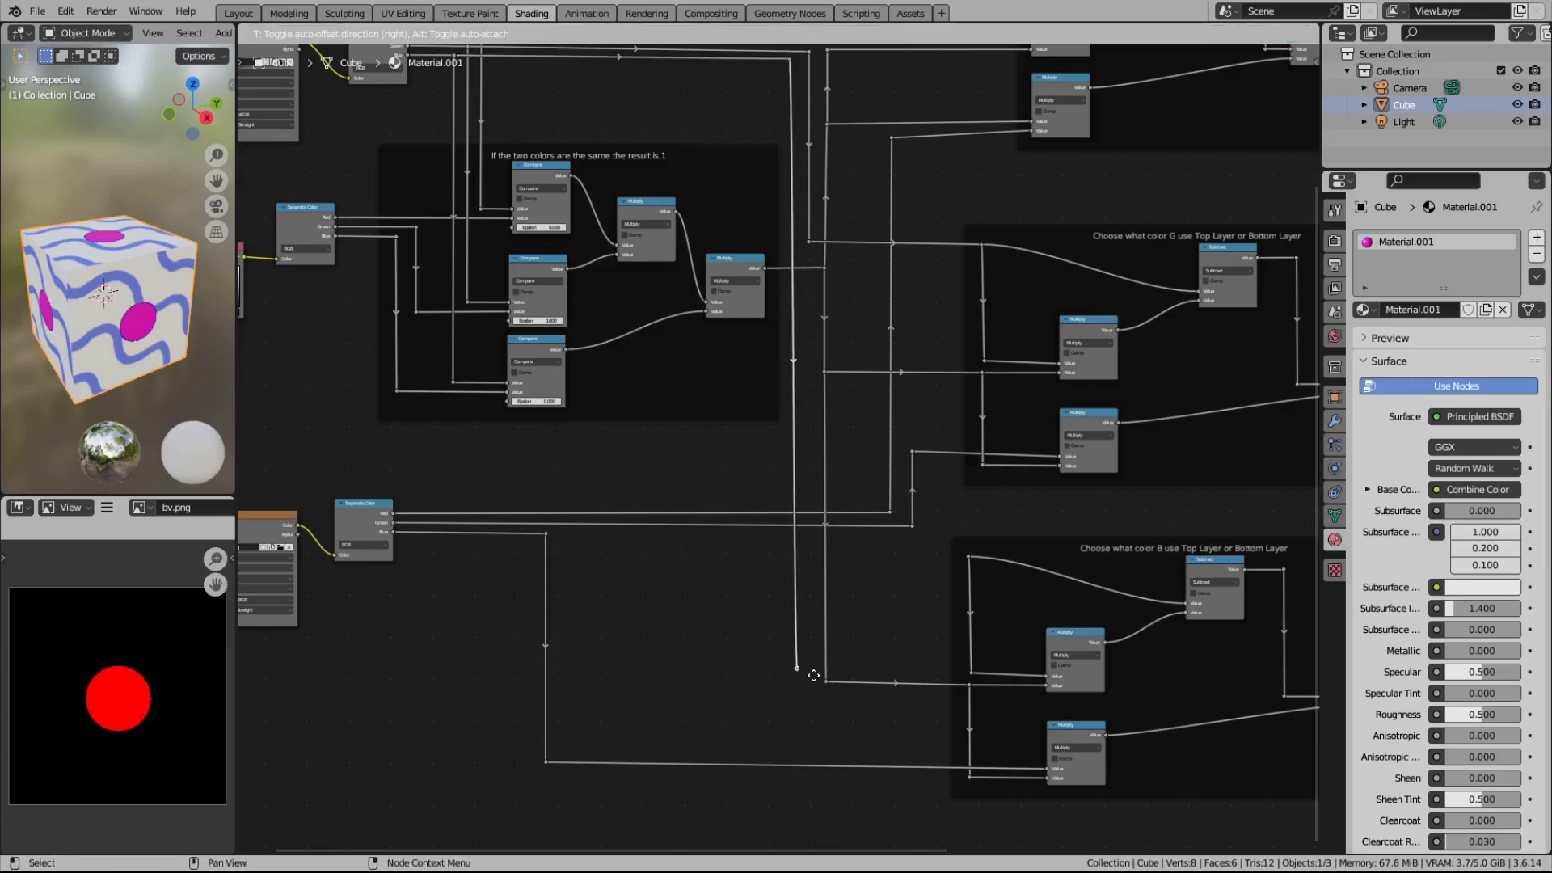
left_click(804, 675)
Step: Connect the lower Blue Reroute to the B frame's first input Reroute, and relink that one to the Reroute feeding Subtract
left_click_drag(797, 669, 972, 673)
left_click(895, 611)
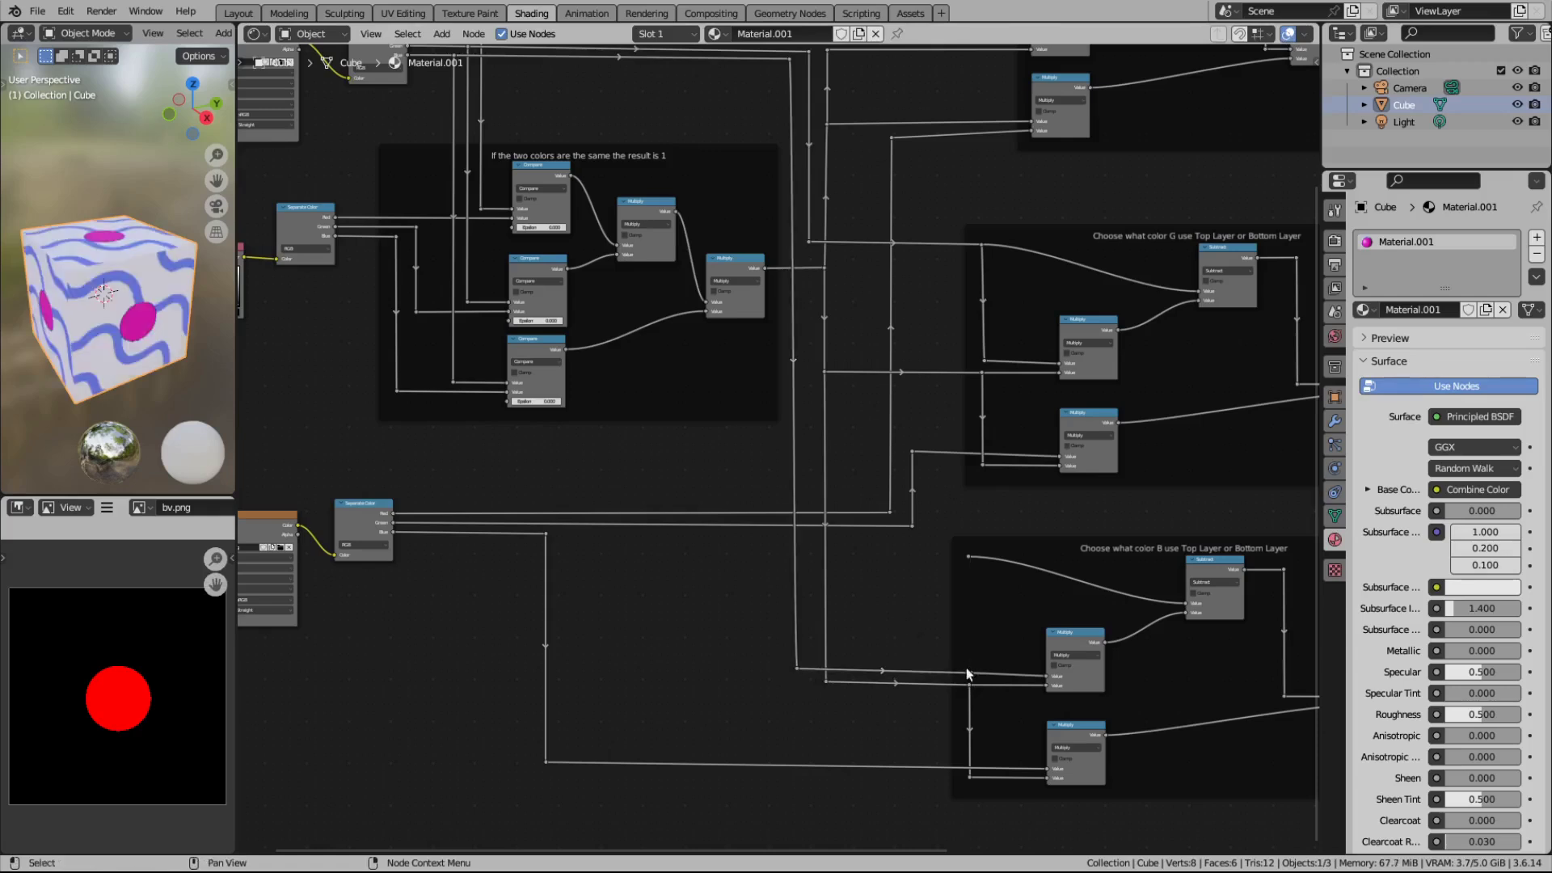
left_click_drag(968, 671, 966, 569)
left_click(898, 606)
Step: Review the complete node network from the image textures, RGB node and comparison frame to Combine Color, along with the cube preview
middle_click_drag(1046, 517, 681, 527)
middle_click_drag(942, 517, 666, 570)
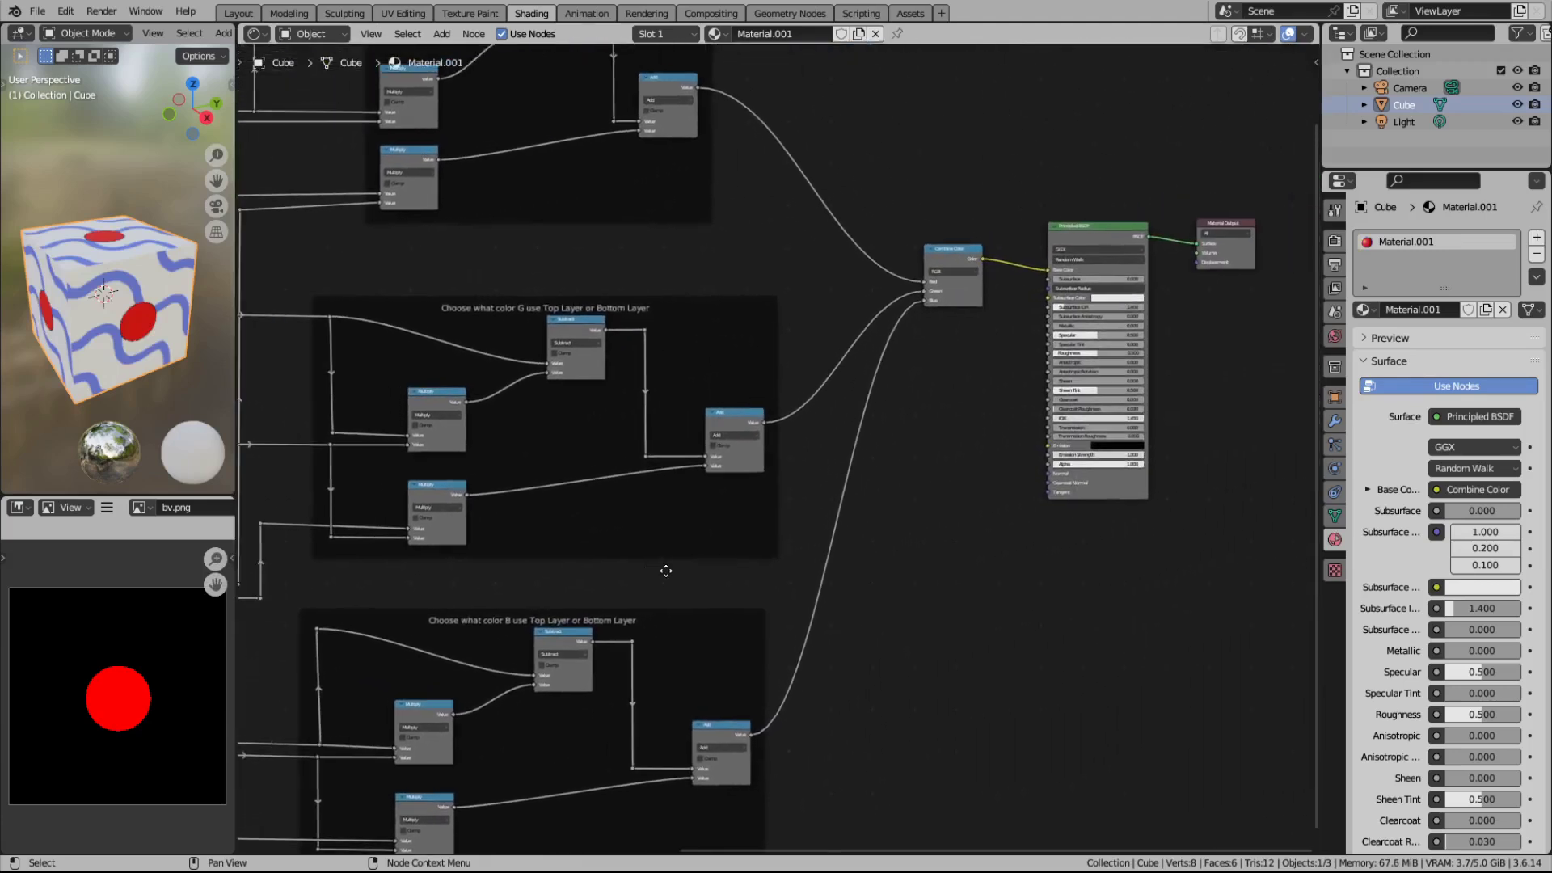
middle_click_drag(589, 457, 818, 499)
scroll(800, 505, "down", 2)
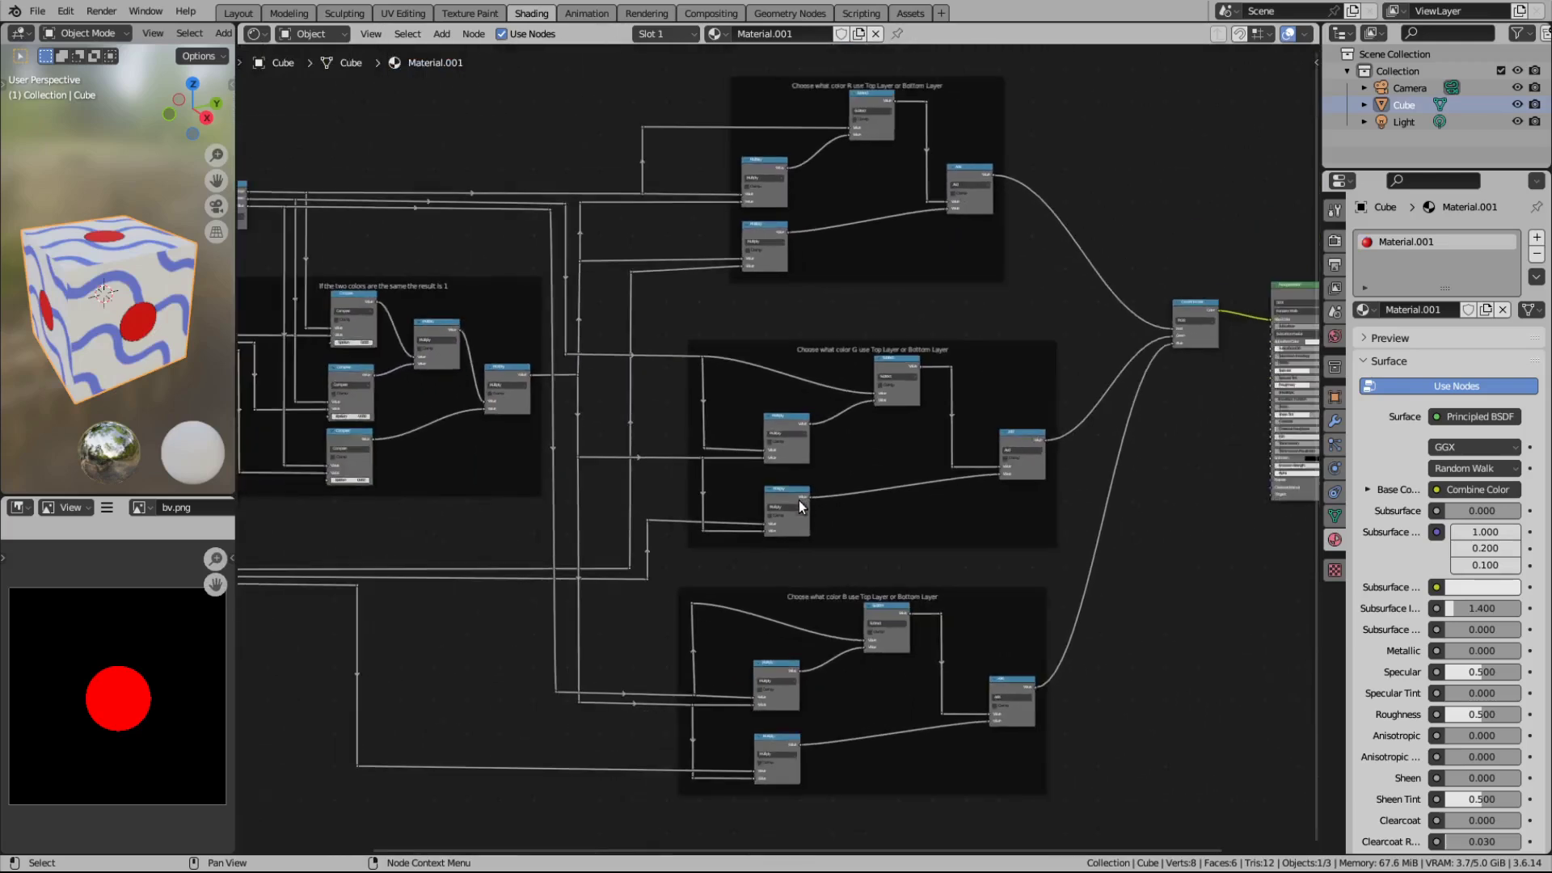
scroll(800, 505, "down", 2)
middle_click_drag(505, 593, 642, 590)
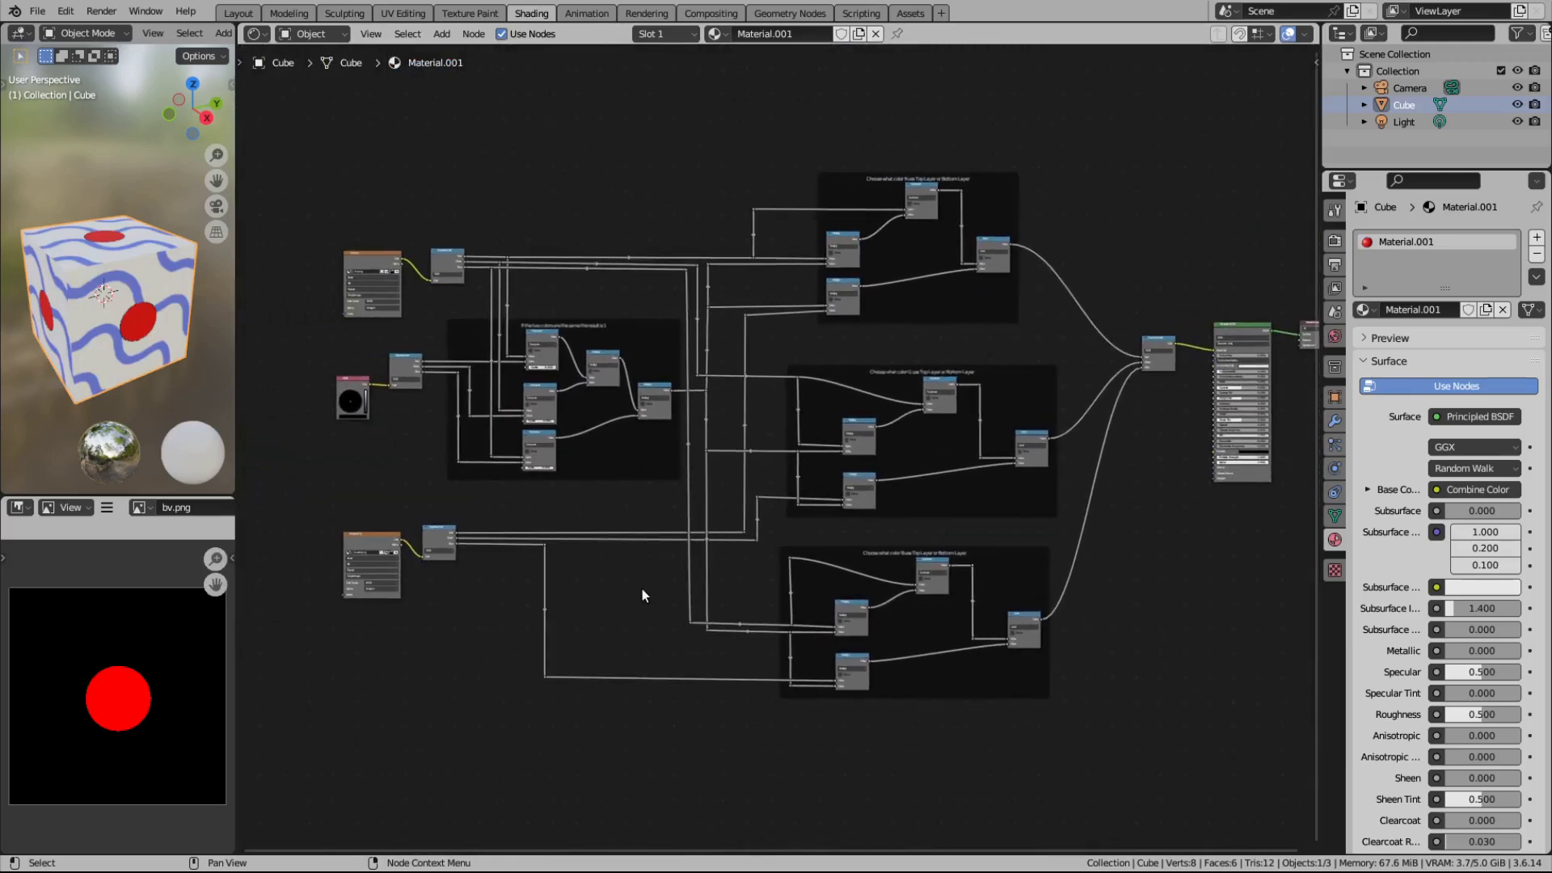
scroll(565, 469, "up", 2)
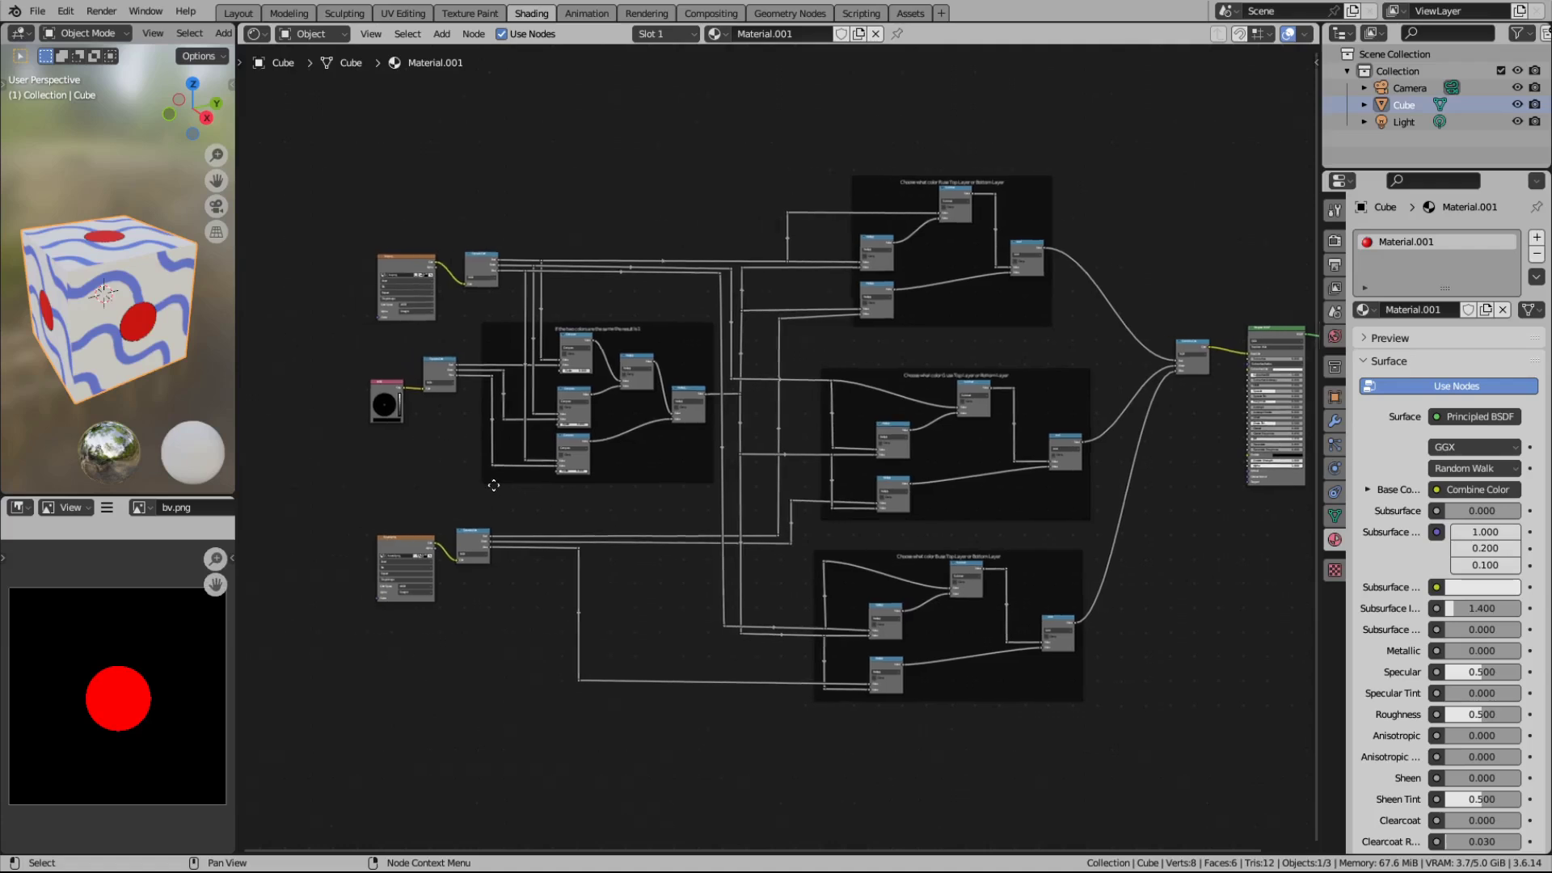
scroll(563, 456, "up", 1)
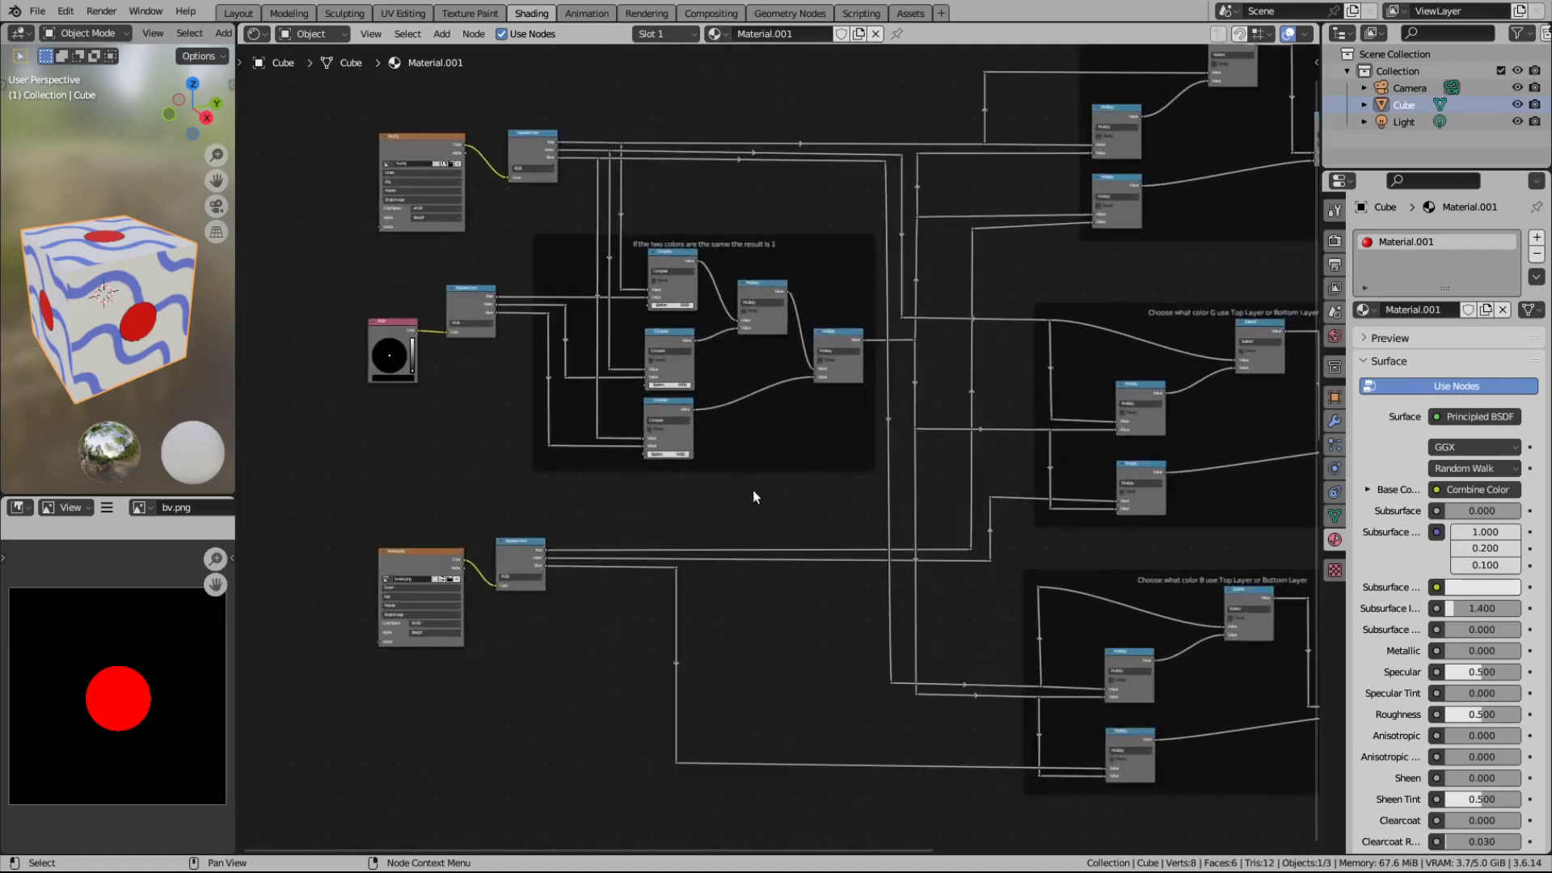
middle_click_drag(753, 490, 903, 530)
scroll(341, 383, "up", 1)
middle_click_drag(323, 469, 386, 490)
scroll(316, 430, "up", 2)
middle_click_drag(315, 428, 354, 447)
scroll(354, 443, "up", 1)
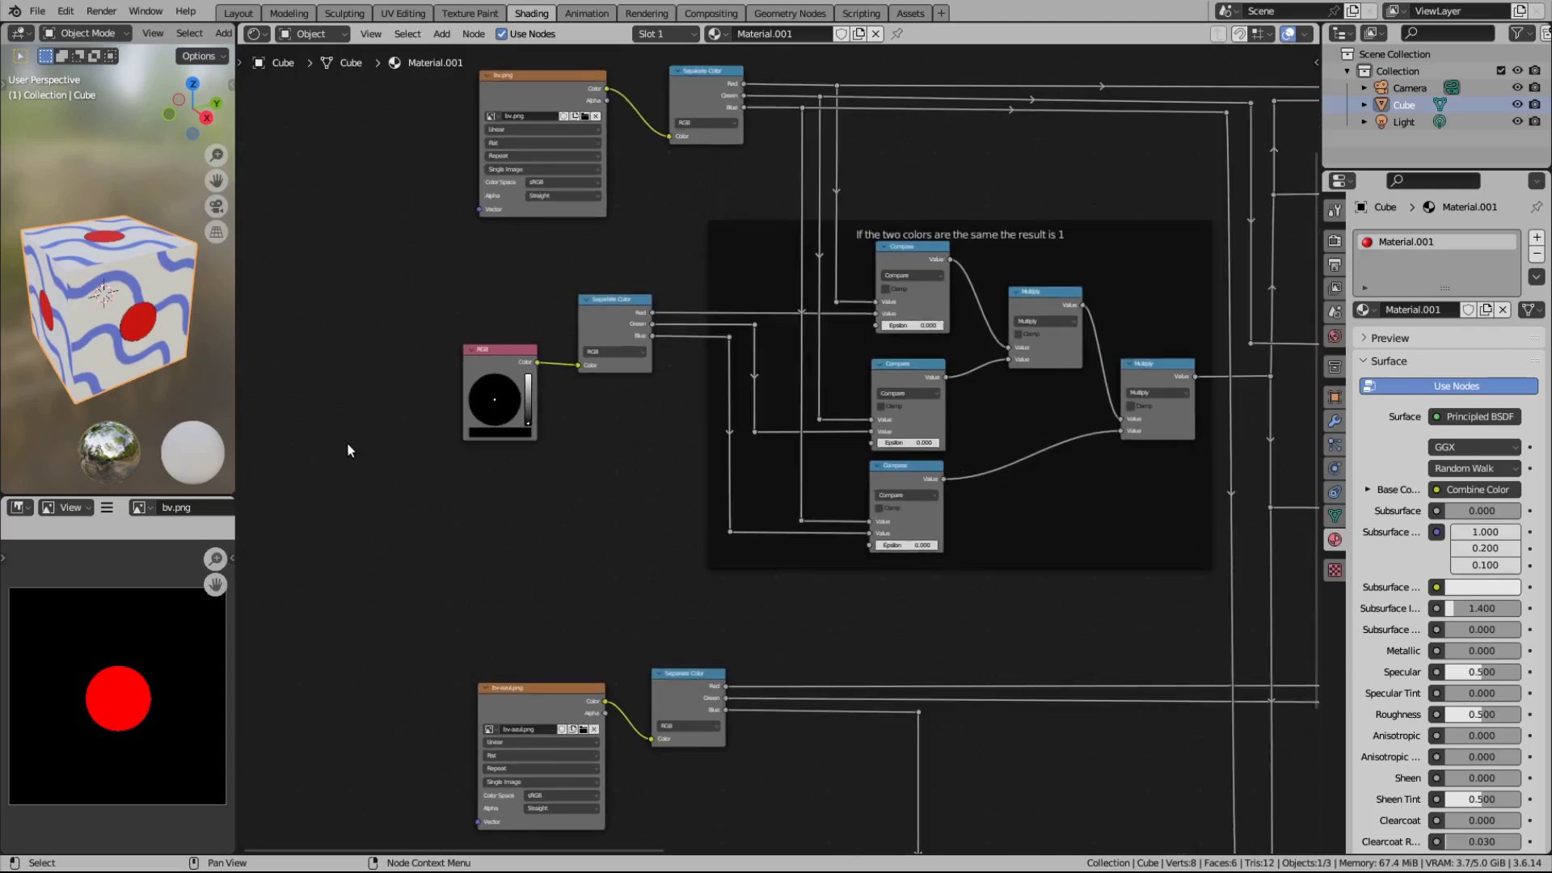
scroll(333, 438, "up", 1)
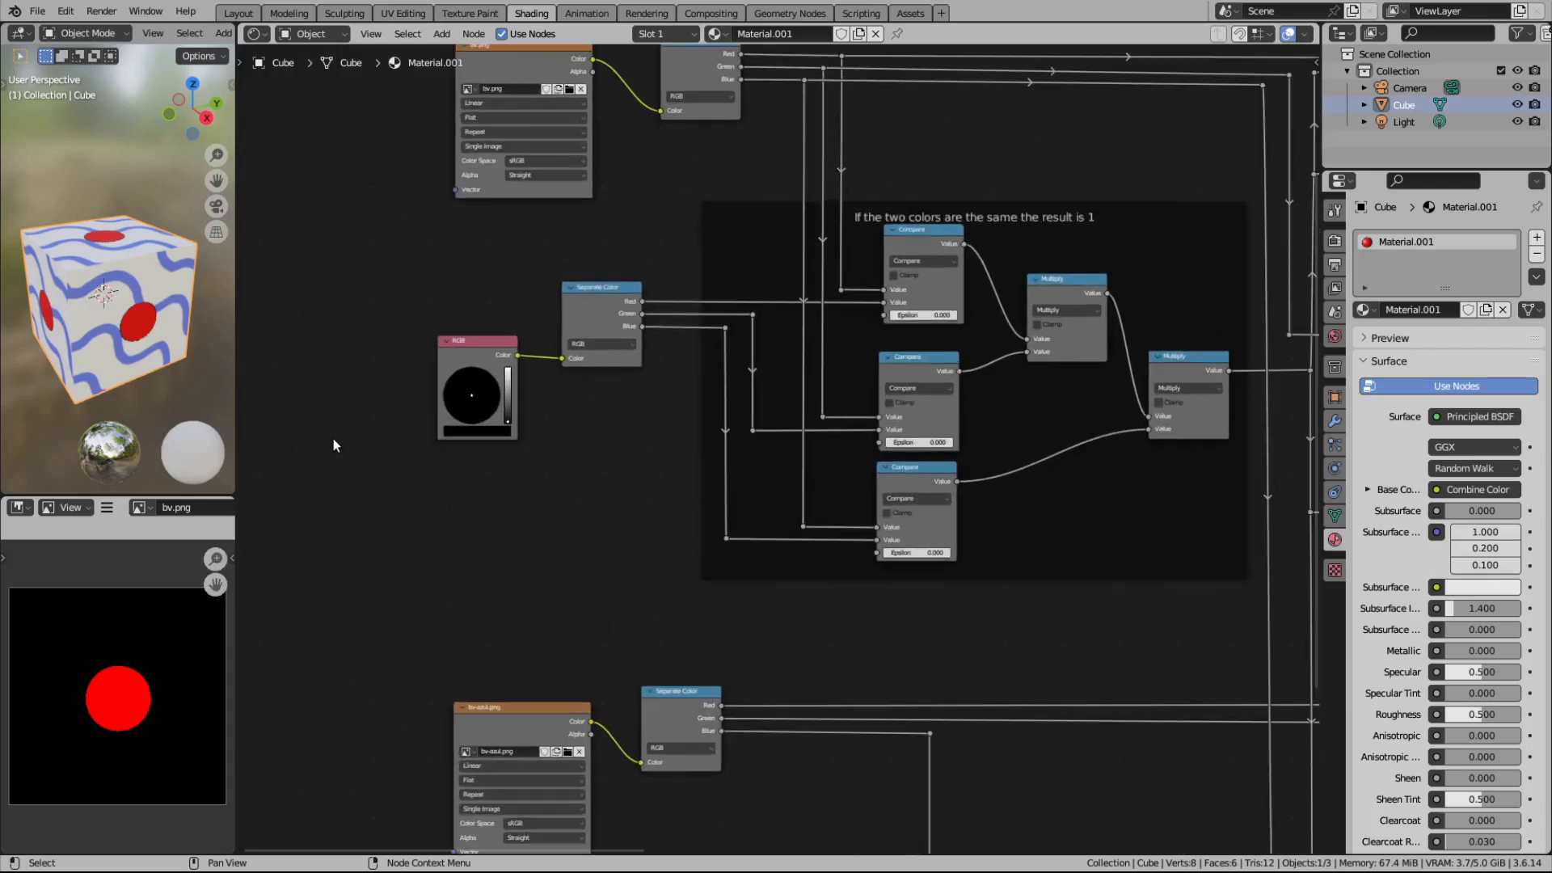
scroll(333, 438, "down", 2)
middle_click_drag(908, 561, 530, 513)
middle_click_drag(831, 524, 962, 481)
middle_click_drag(364, 422, 610, 464)
scroll(118, 347, "up", 2)
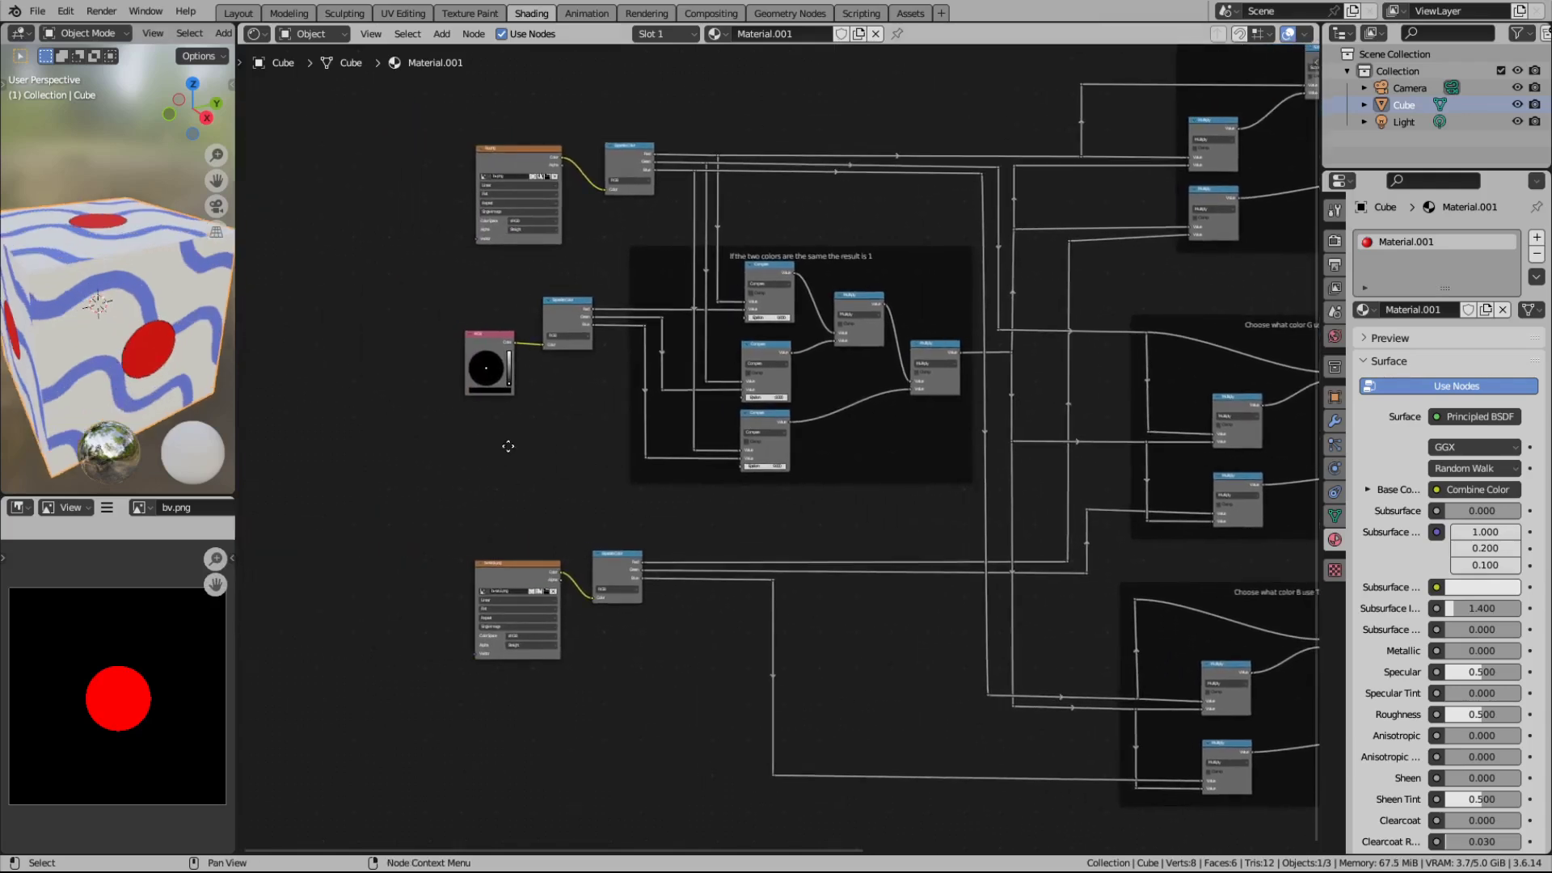
scroll(387, 414, "up", 1)
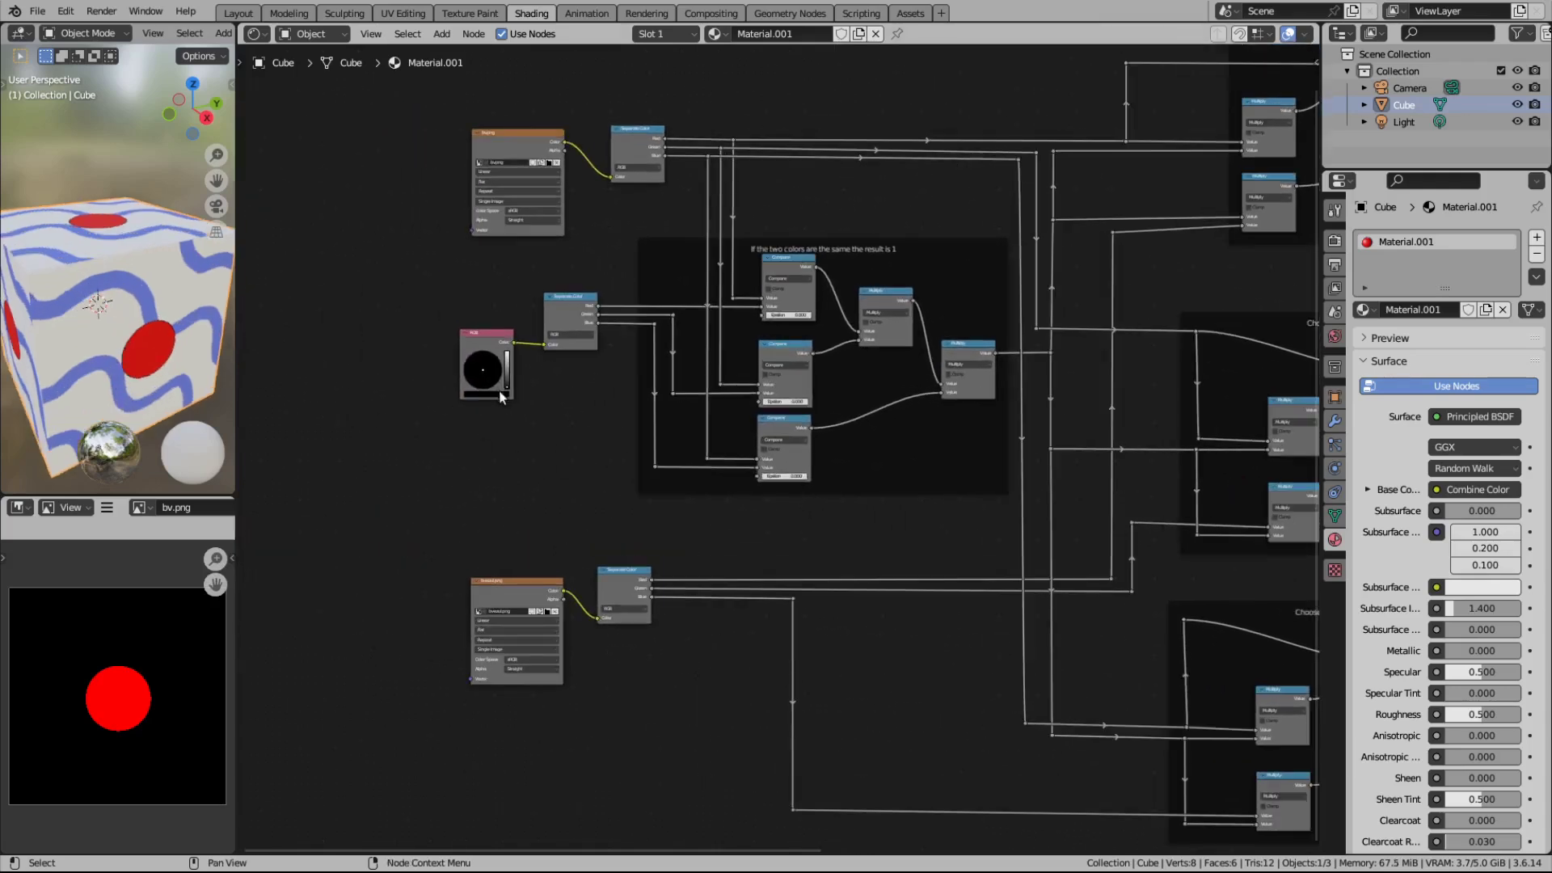
Step: Widen the 3D viewport and sample the red circle of bv.png as the RGB node's color
scroll(459, 404, "up", 2)
middle_click_drag(459, 404, 565, 535)
left_click_drag(236, 388, 514, 420)
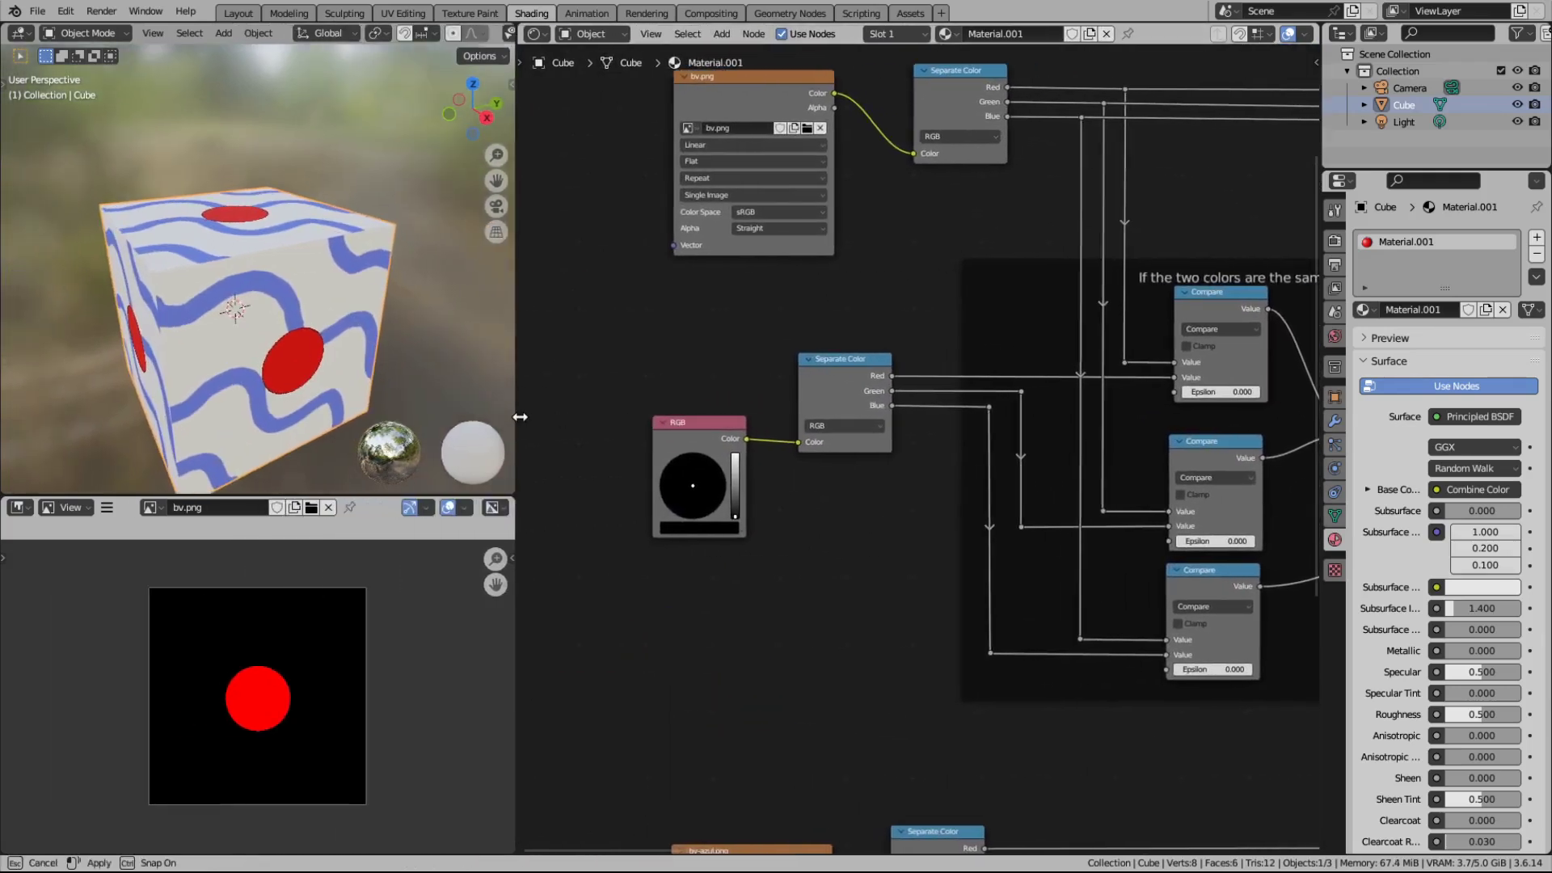
left_click(729, 528)
left_click(774, 468)
left_click(257, 688)
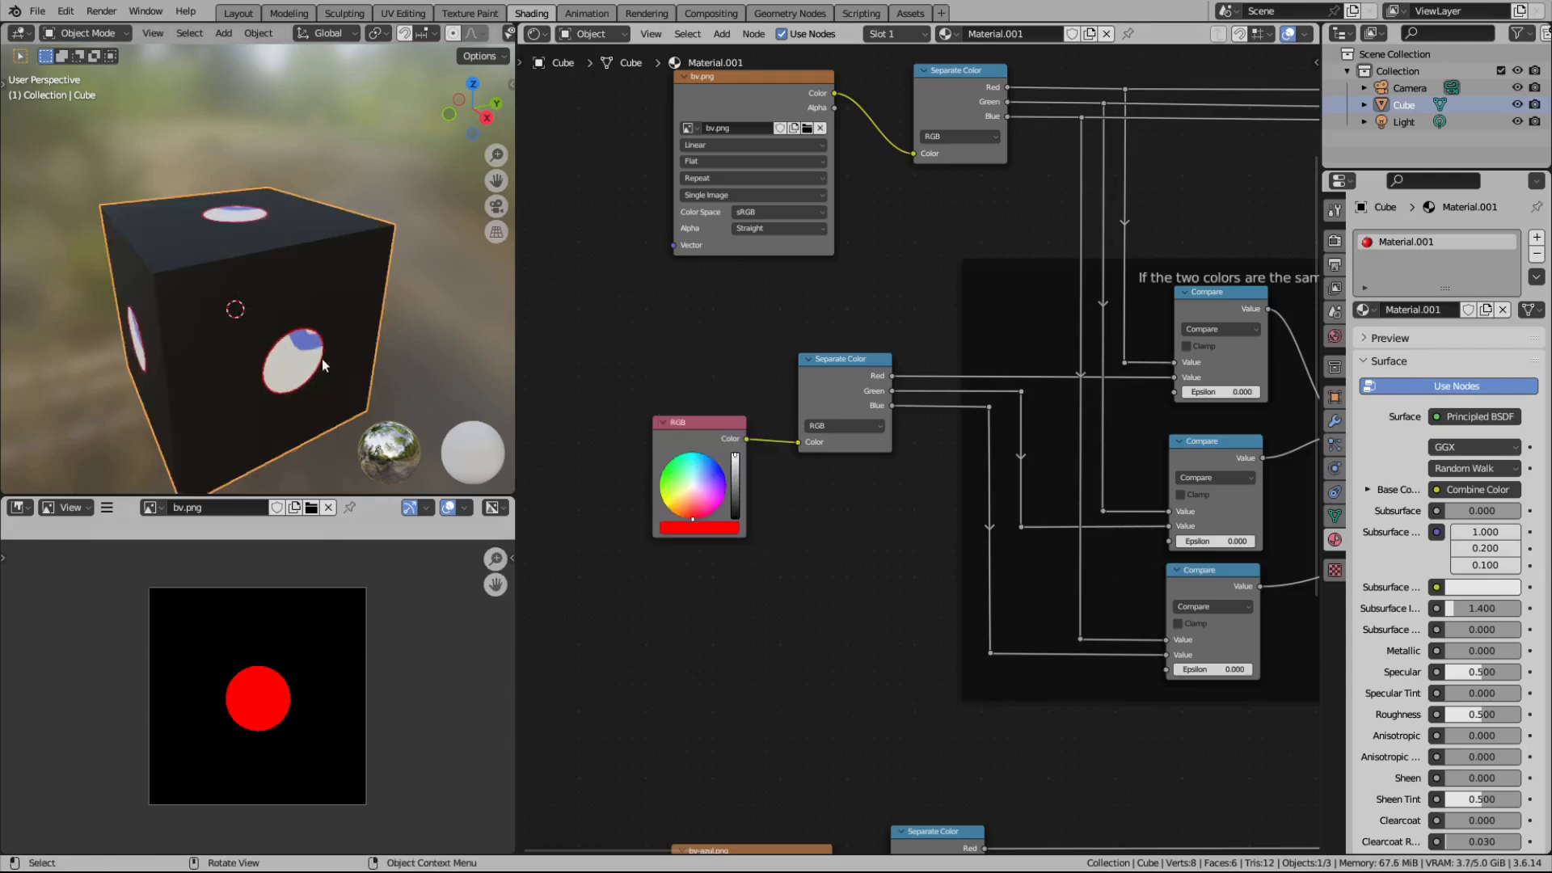
Step: Set the Epsilon of all three Compare nodes to 0.1 to test the circle's edge on the cube
scroll(342, 360, "up", 5)
middle_click_drag(335, 401, 292, 333)
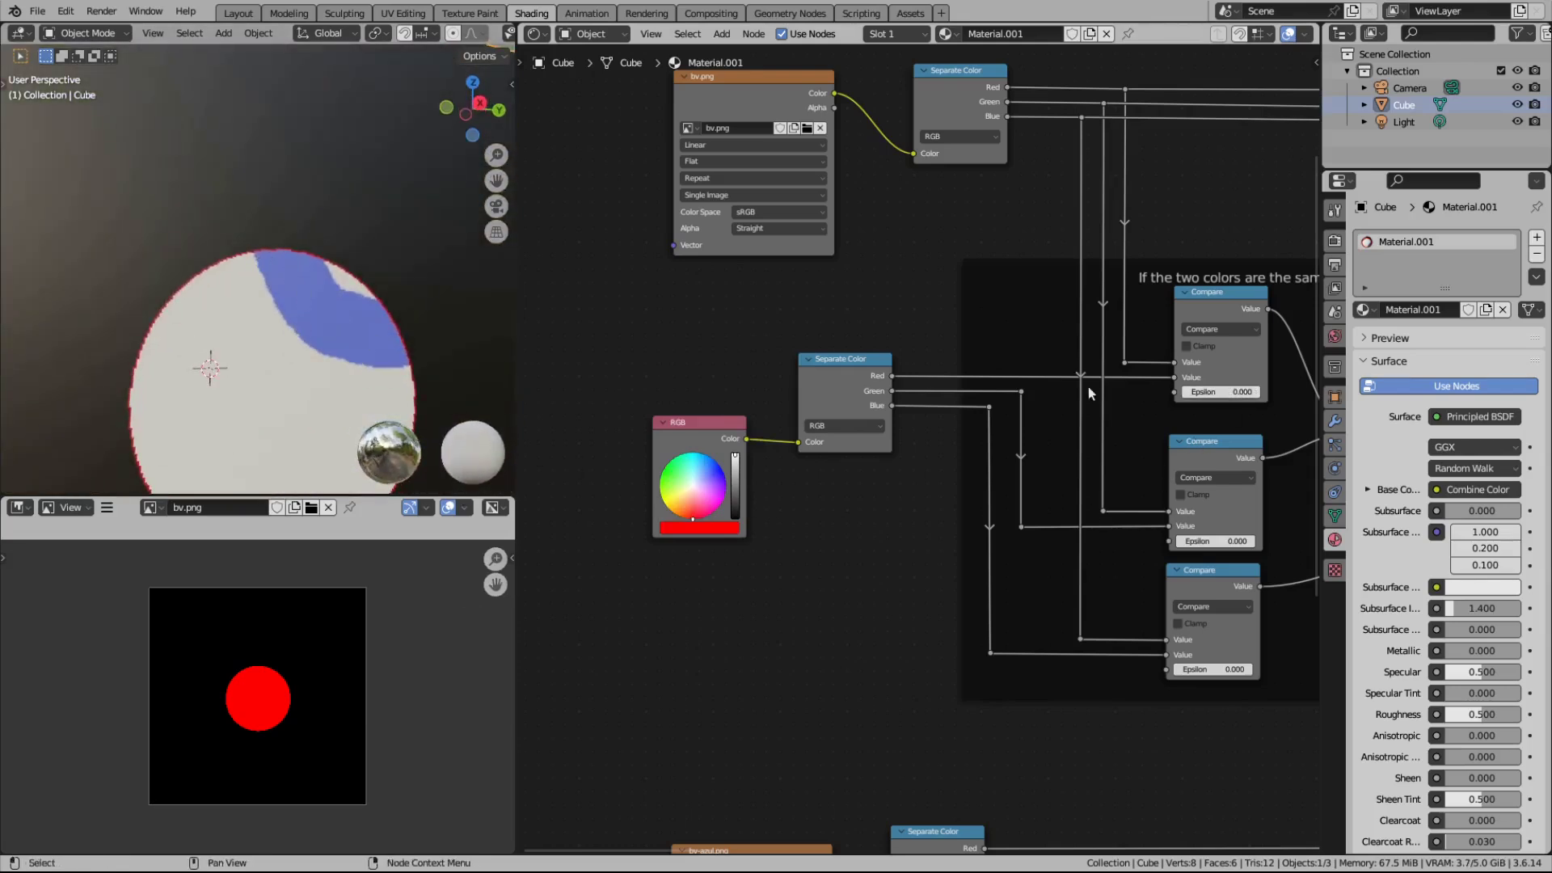
left_click(1222, 392)
type("0.1")
key("Return")
left_click(1221, 541)
type("0.1")
key("Return")
left_click(1227, 669)
type("0.1")
key("Return")
Step: Set the Epsilon of the lower and middle Compare nodes to 0.2
left_click(1193, 670)
type("0.2")
key("Return")
left_click(1212, 540)
type("0.2")
key("Return")
Step: Raise the Epsilon of all three Compare nodes to 0.3
left_click(1255, 392)
left_click(1255, 392)
left_click(1255, 541)
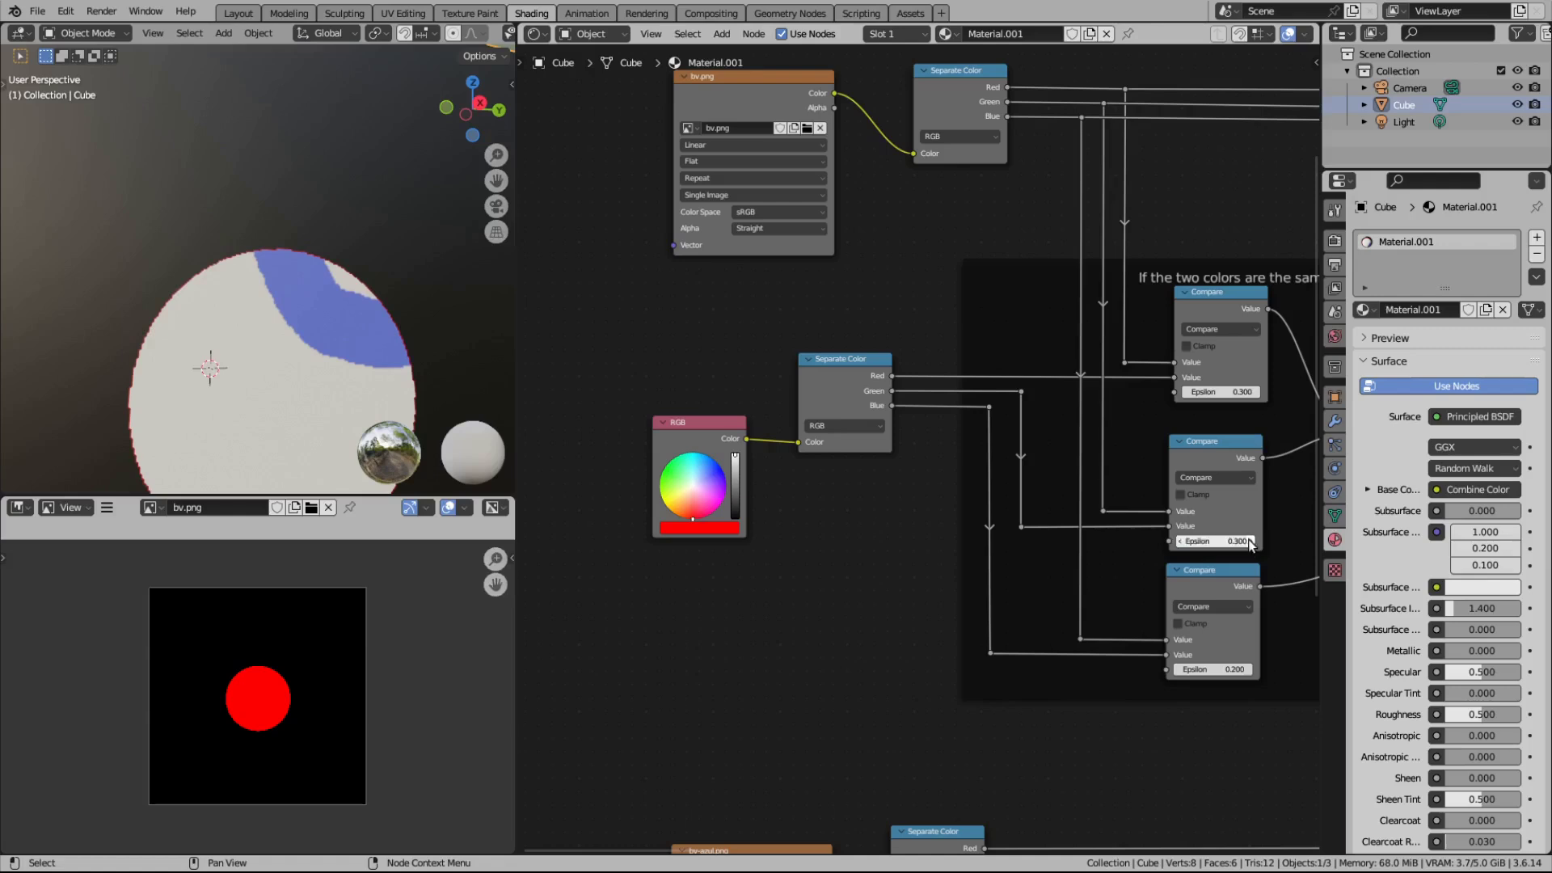
left_click(1249, 670)
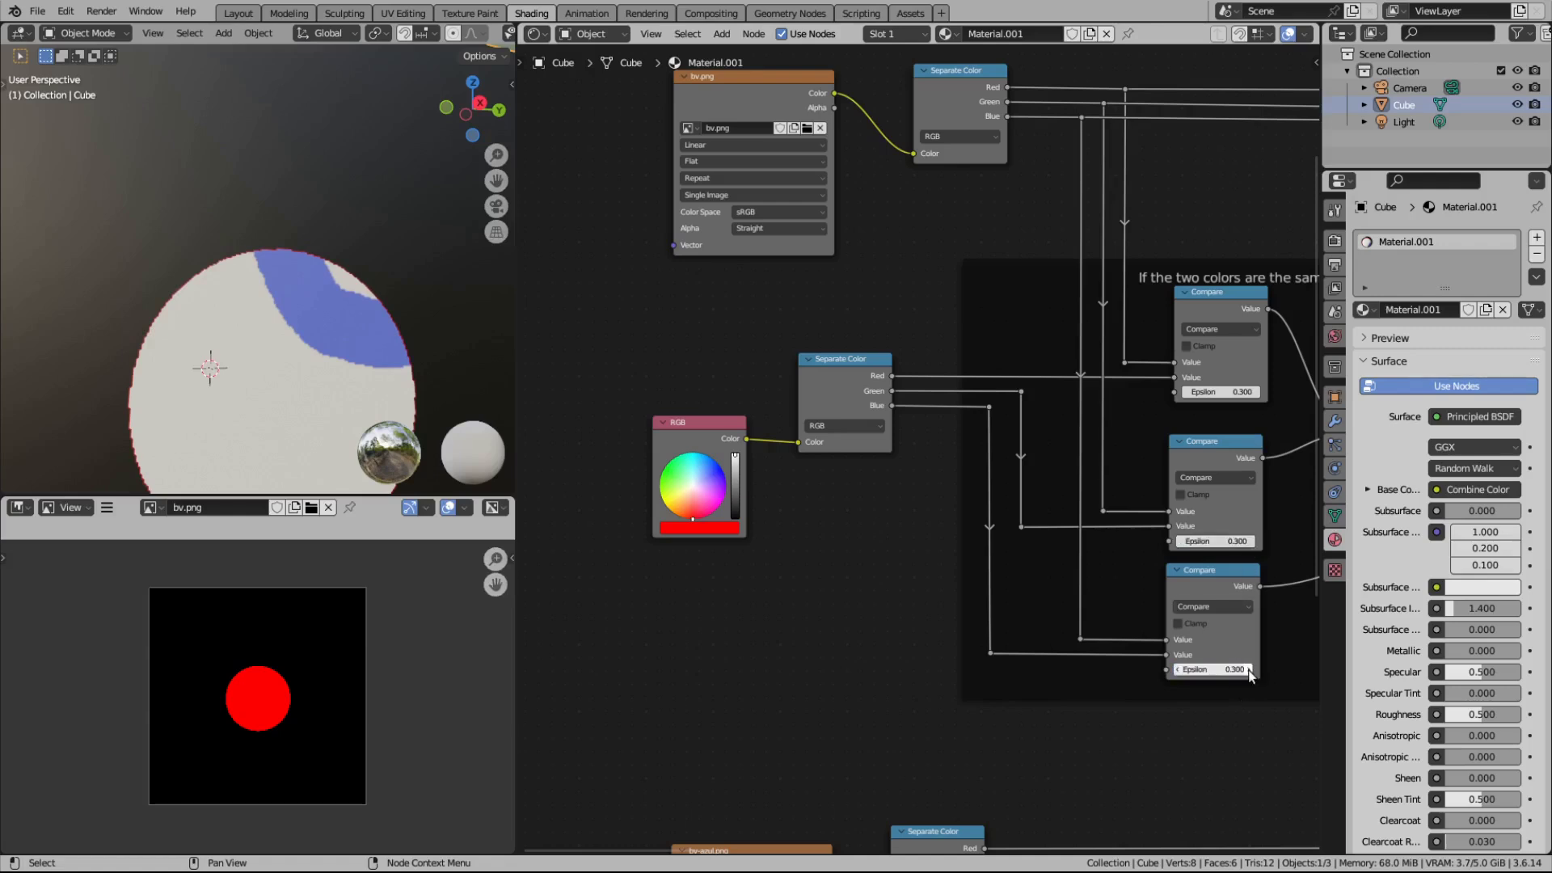
Step: Darken the RGB node's color to black and check the pattern on the cube
scroll(257, 327, "down", 5)
middle_click_drag(255, 323, 299, 416)
scroll(299, 416, "down", 3)
scroll(299, 417, "up", 2)
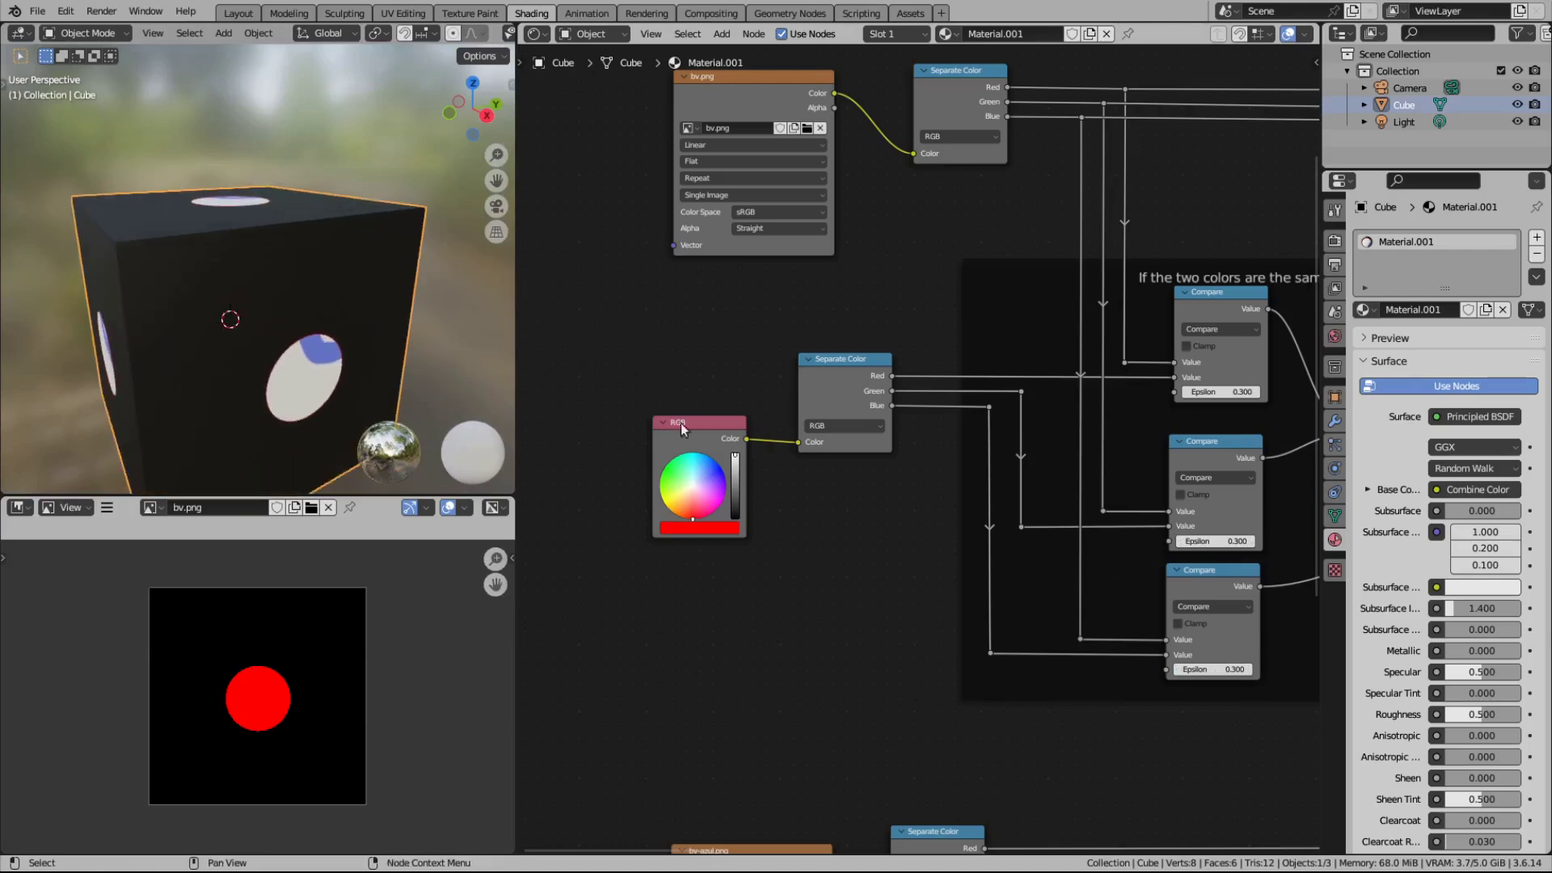
left_click_drag(734, 457, 735, 517)
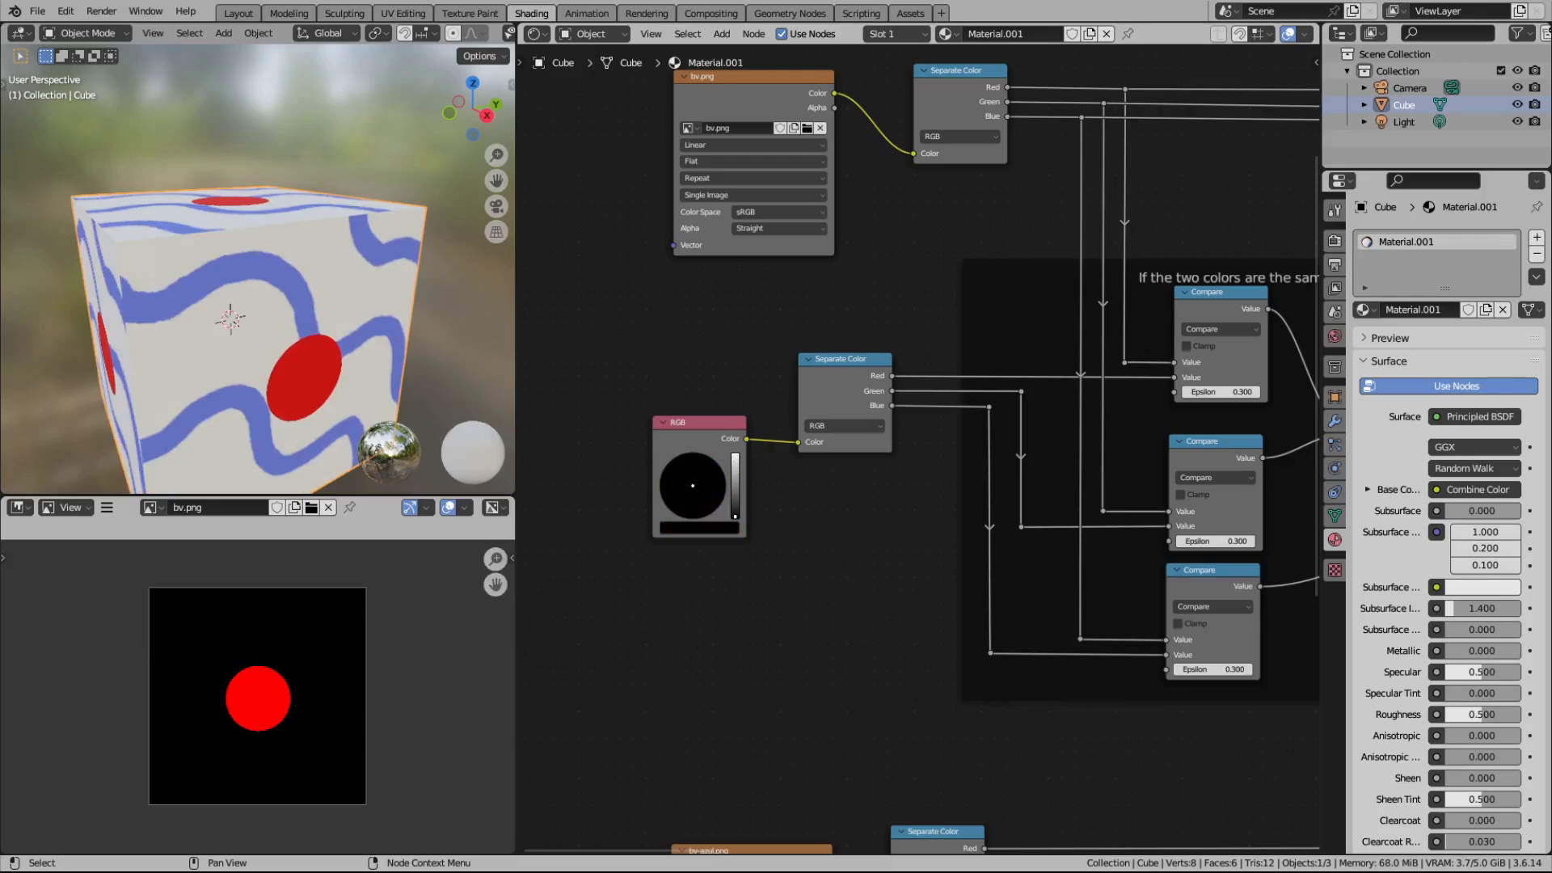
middle_click_drag(378, 384, 328, 341)
scroll(676, 359, "down", 2)
Step: Swap the two texture images, with bv-azul.png in the upper node and bv.png in the lower one
middle_click_drag(833, 527, 641, 478)
scroll(696, 506, "down", 2)
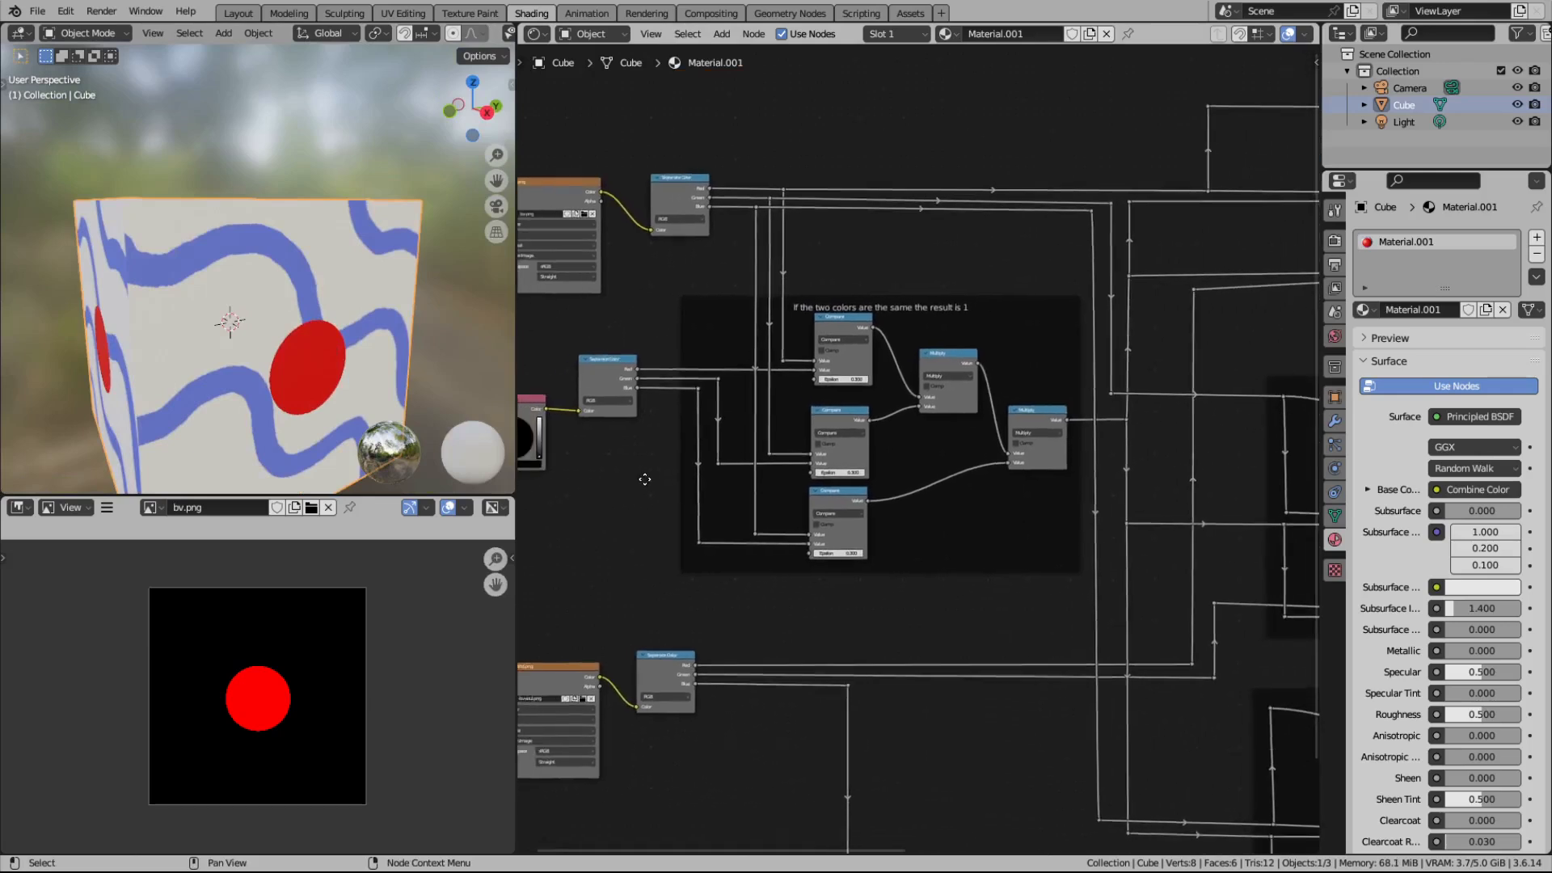
middle_click_drag(343, 346, 310, 341)
middle_click_drag(581, 254, 675, 255)
left_click(642, 198)
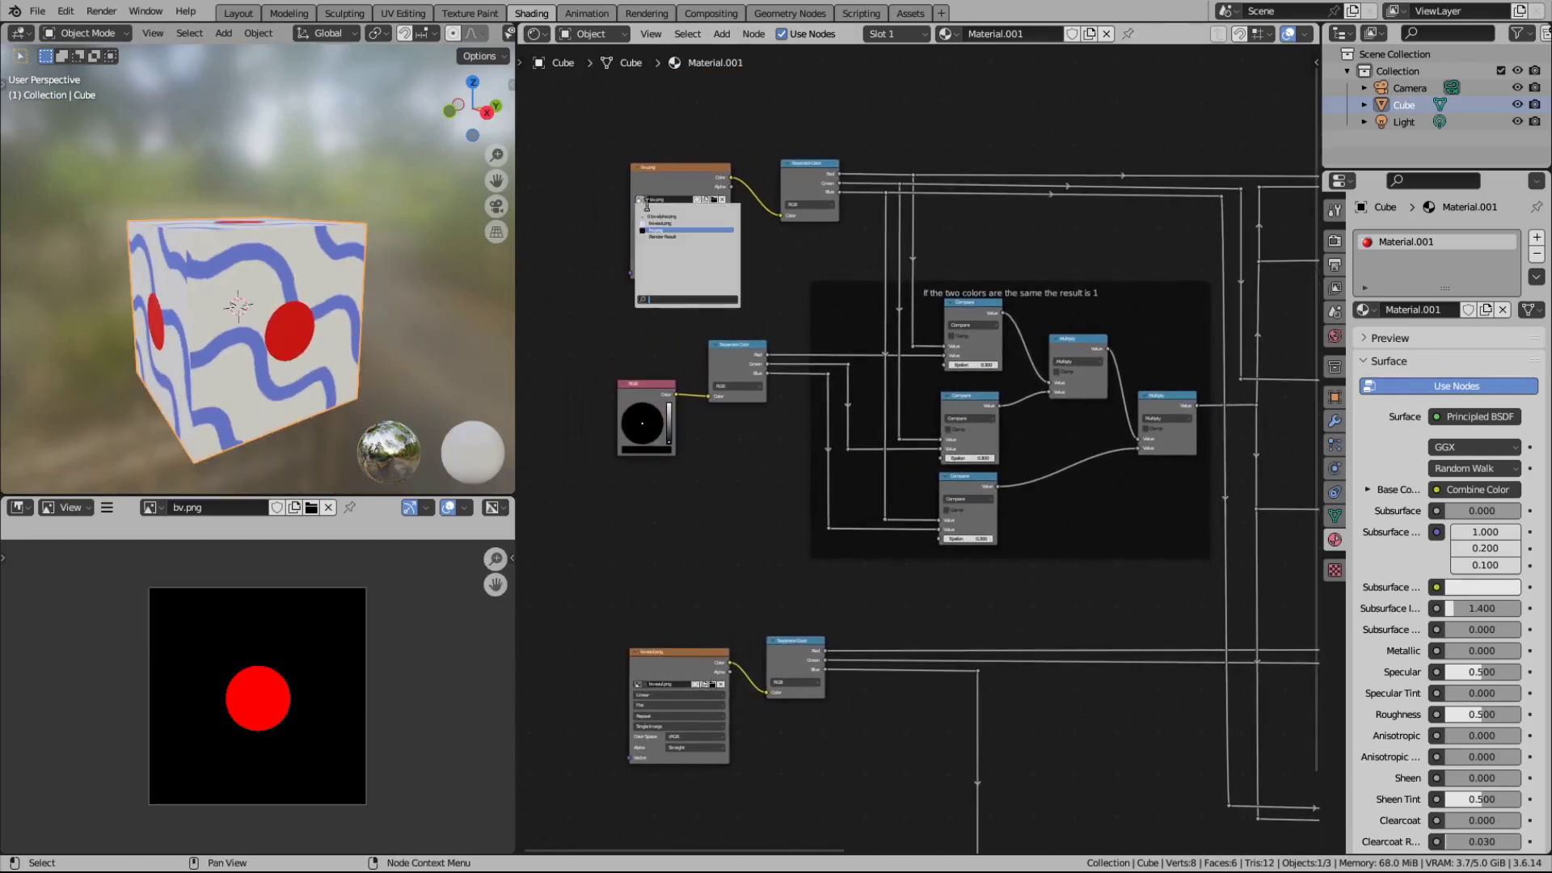
left_click(652, 219)
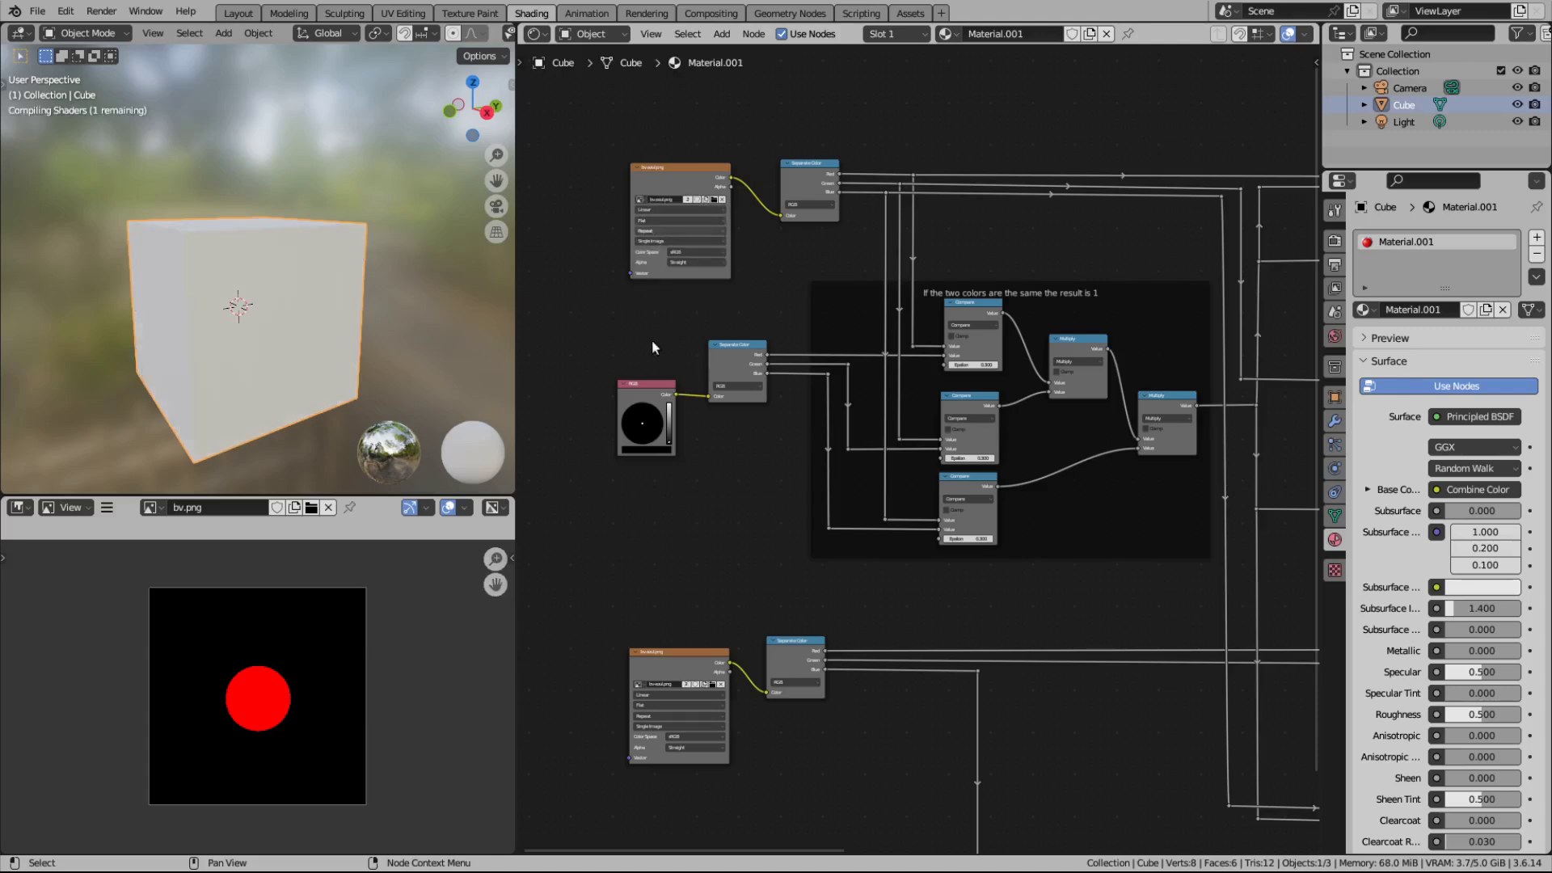
left_click(641, 685)
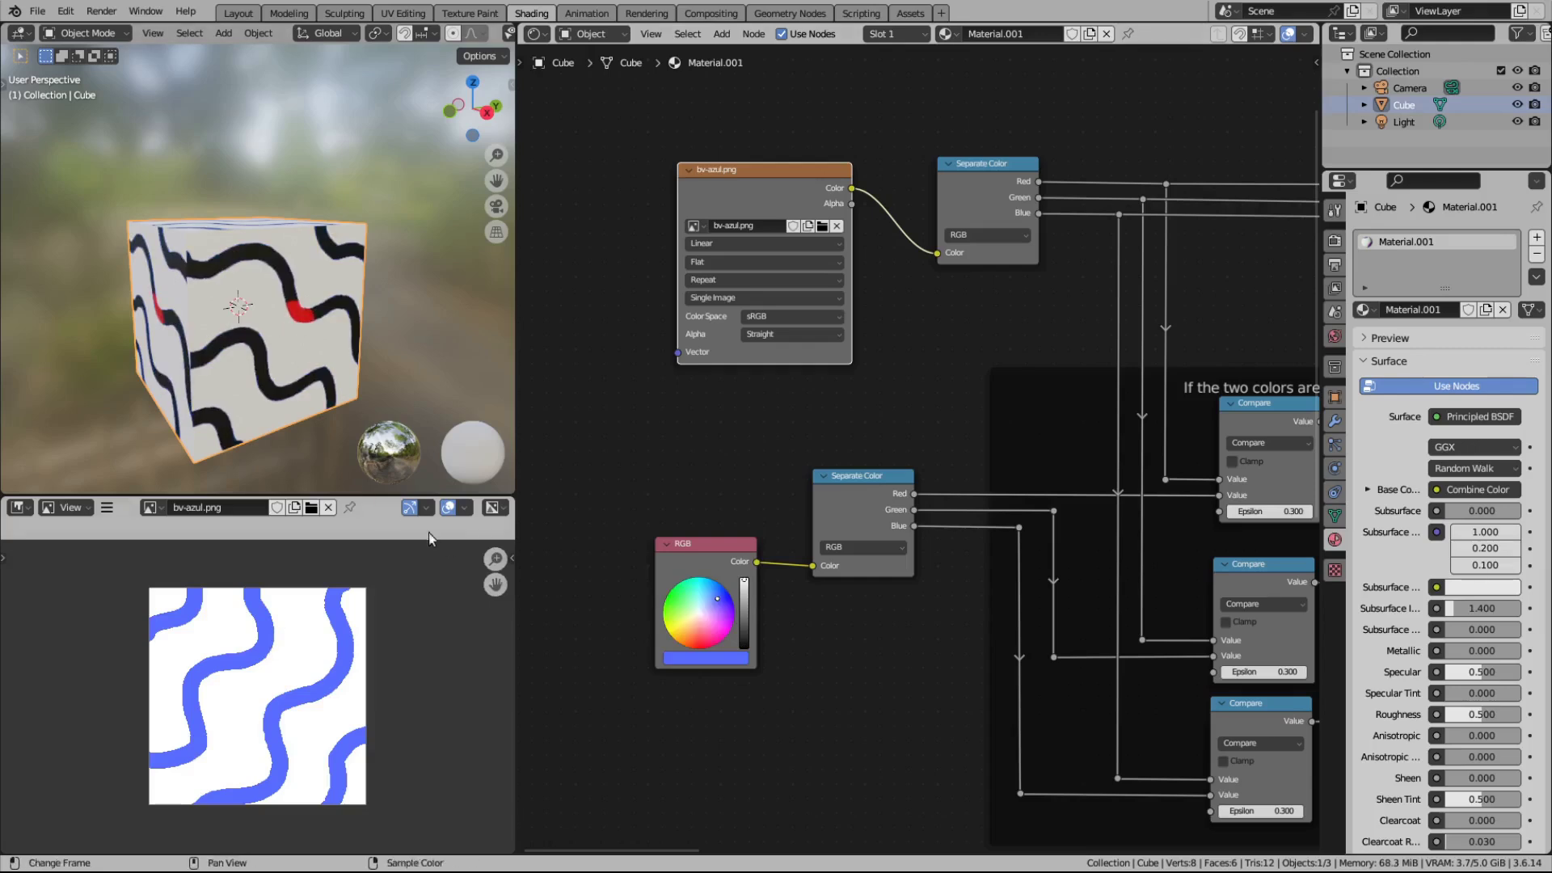
Step: Sample the white background of bv-azul.png as the RGB node's color and inspect the cube's faces
left_click(732, 658)
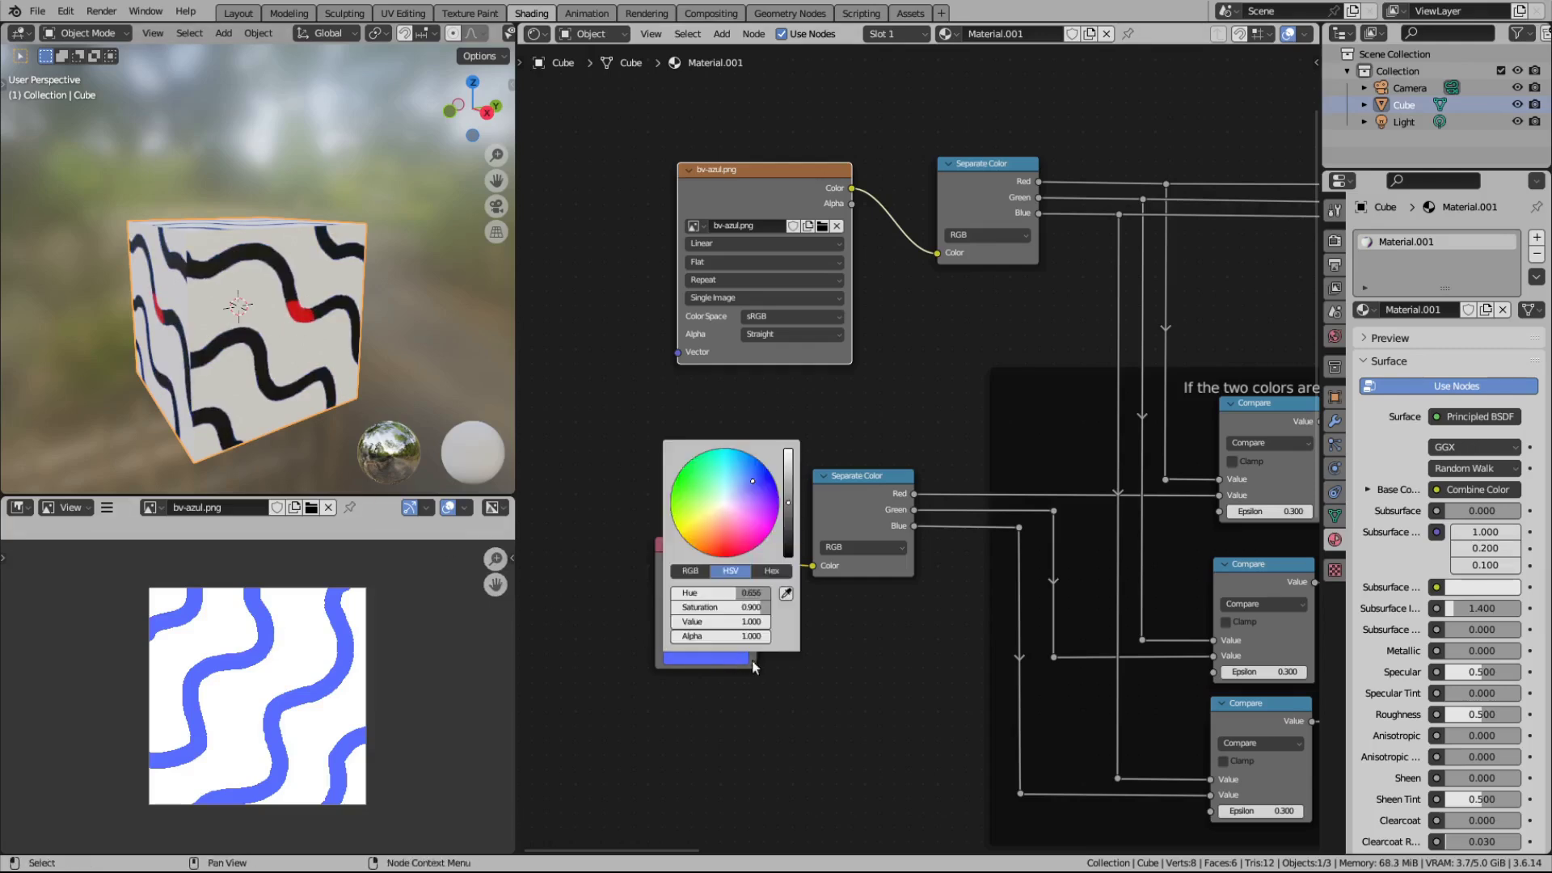
left_click(784, 596)
left_click(298, 657)
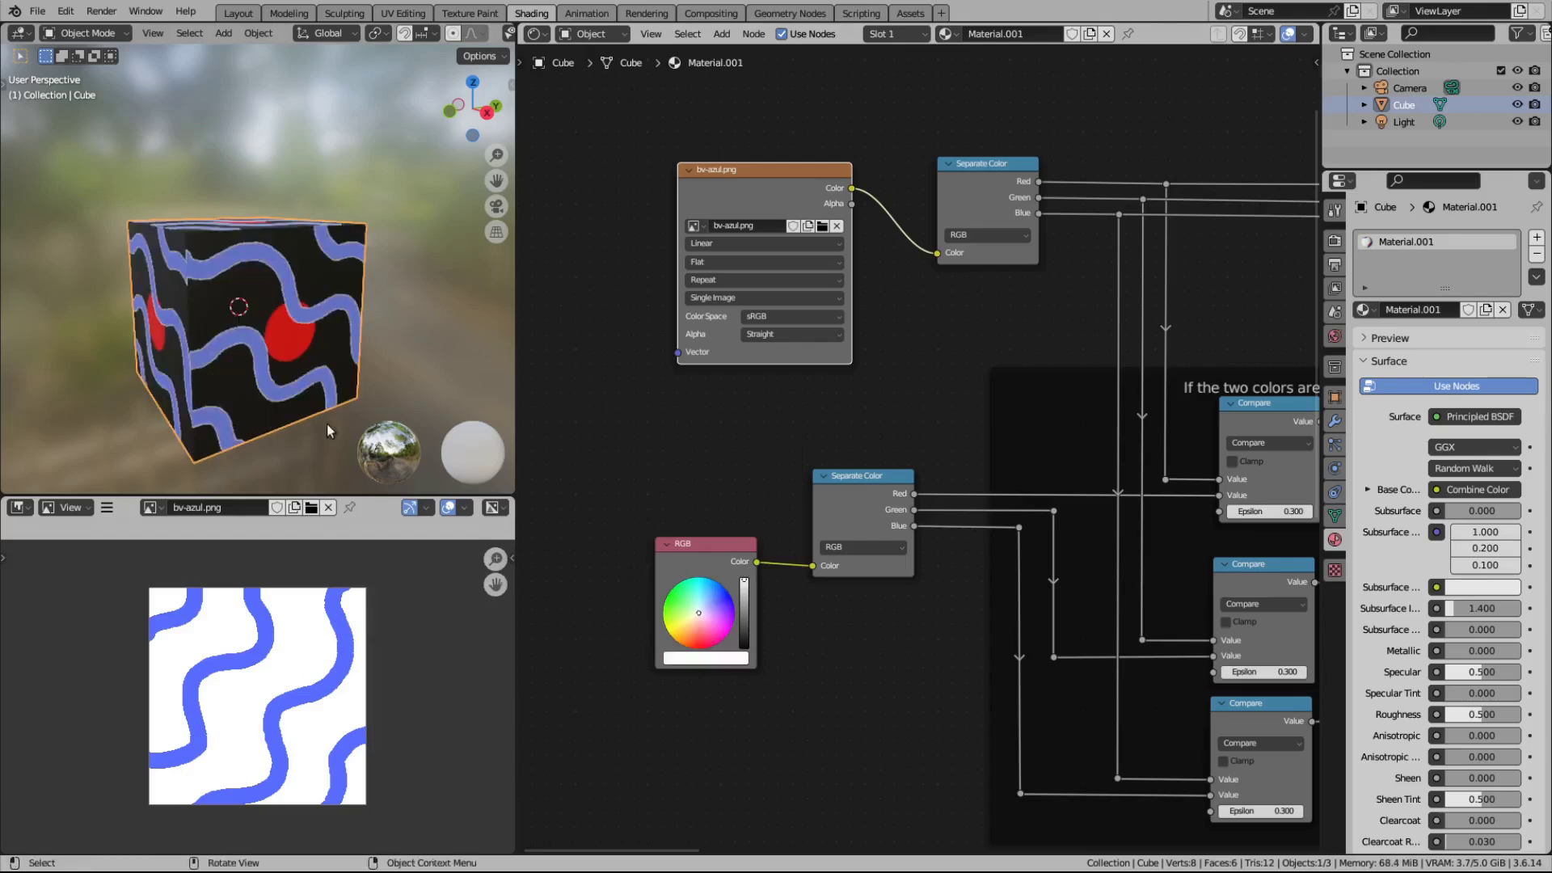
middle_click_drag(287, 390, 234, 441)
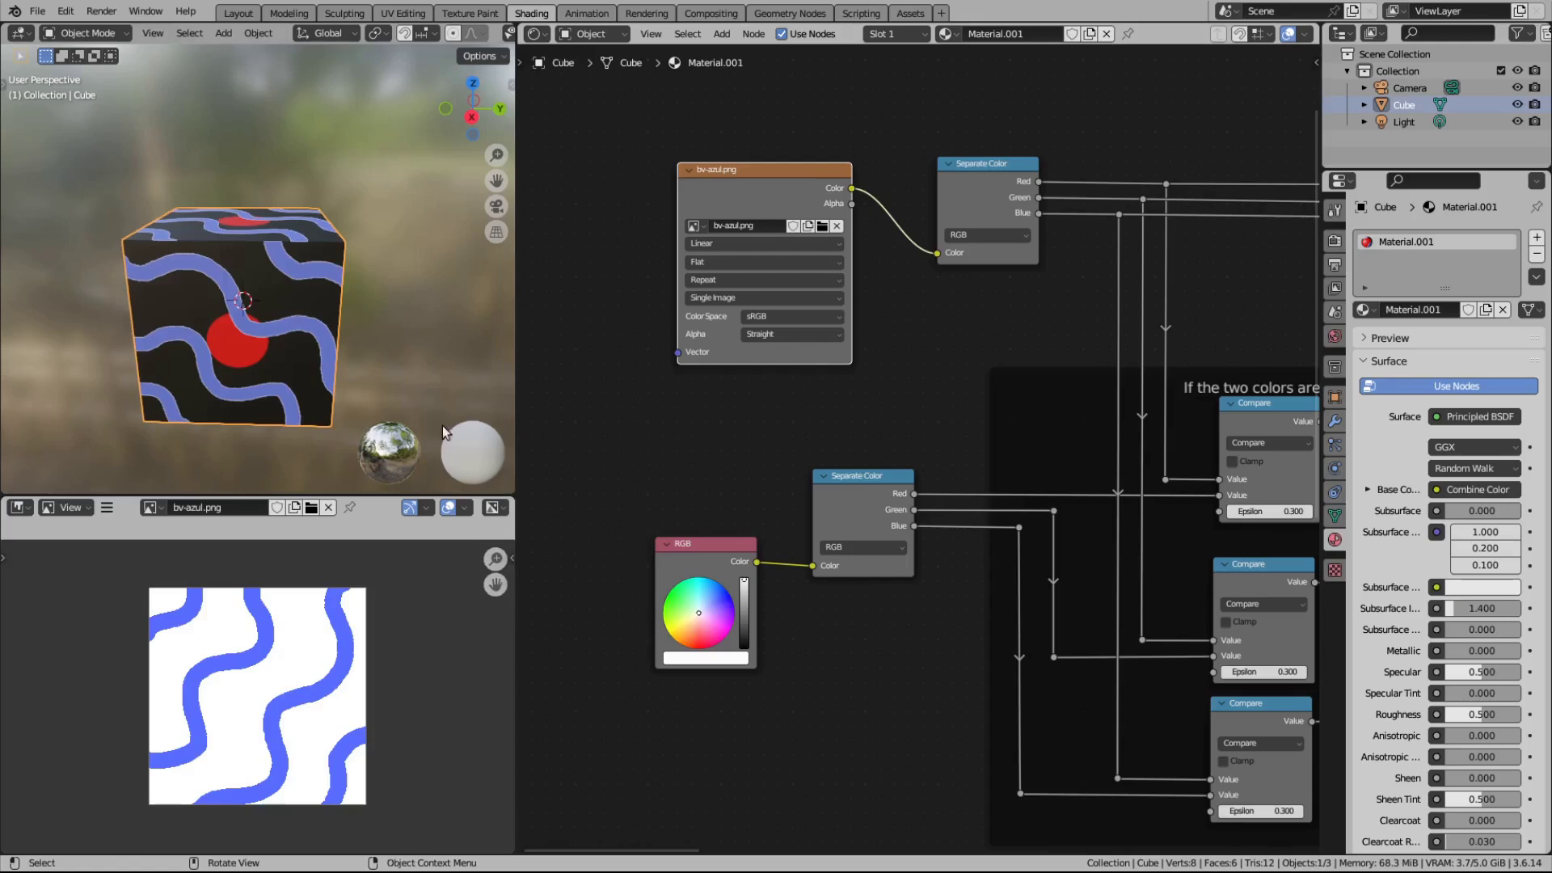
middle_click_drag(674, 496, 627, 459)
middle_click_drag(428, 404, 309, 370)
scroll(309, 370, "down", 3)
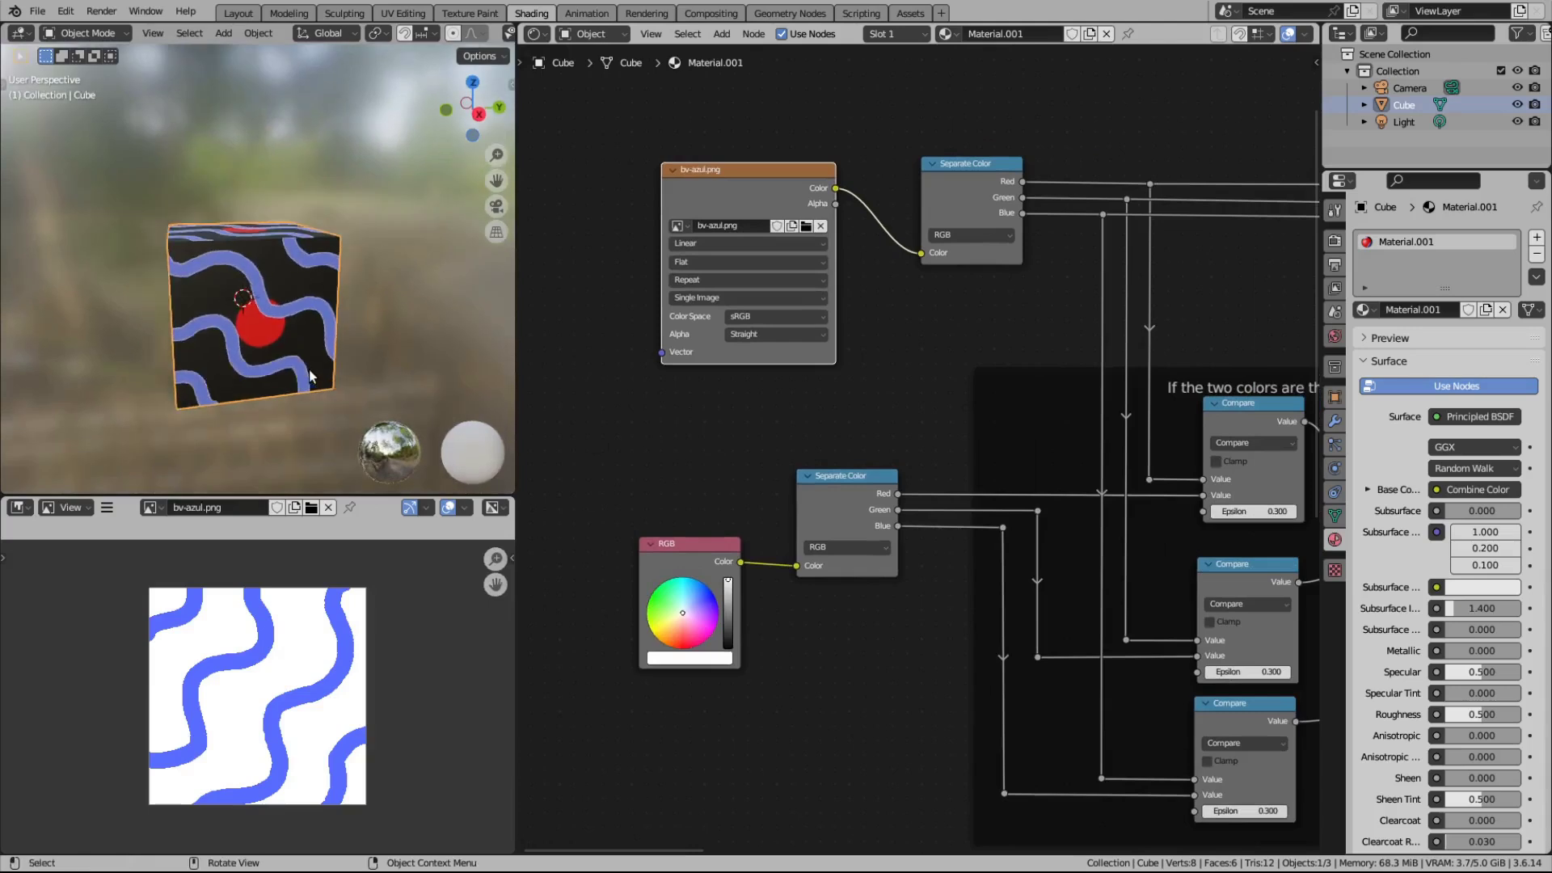
scroll(322, 368, "up", 8)
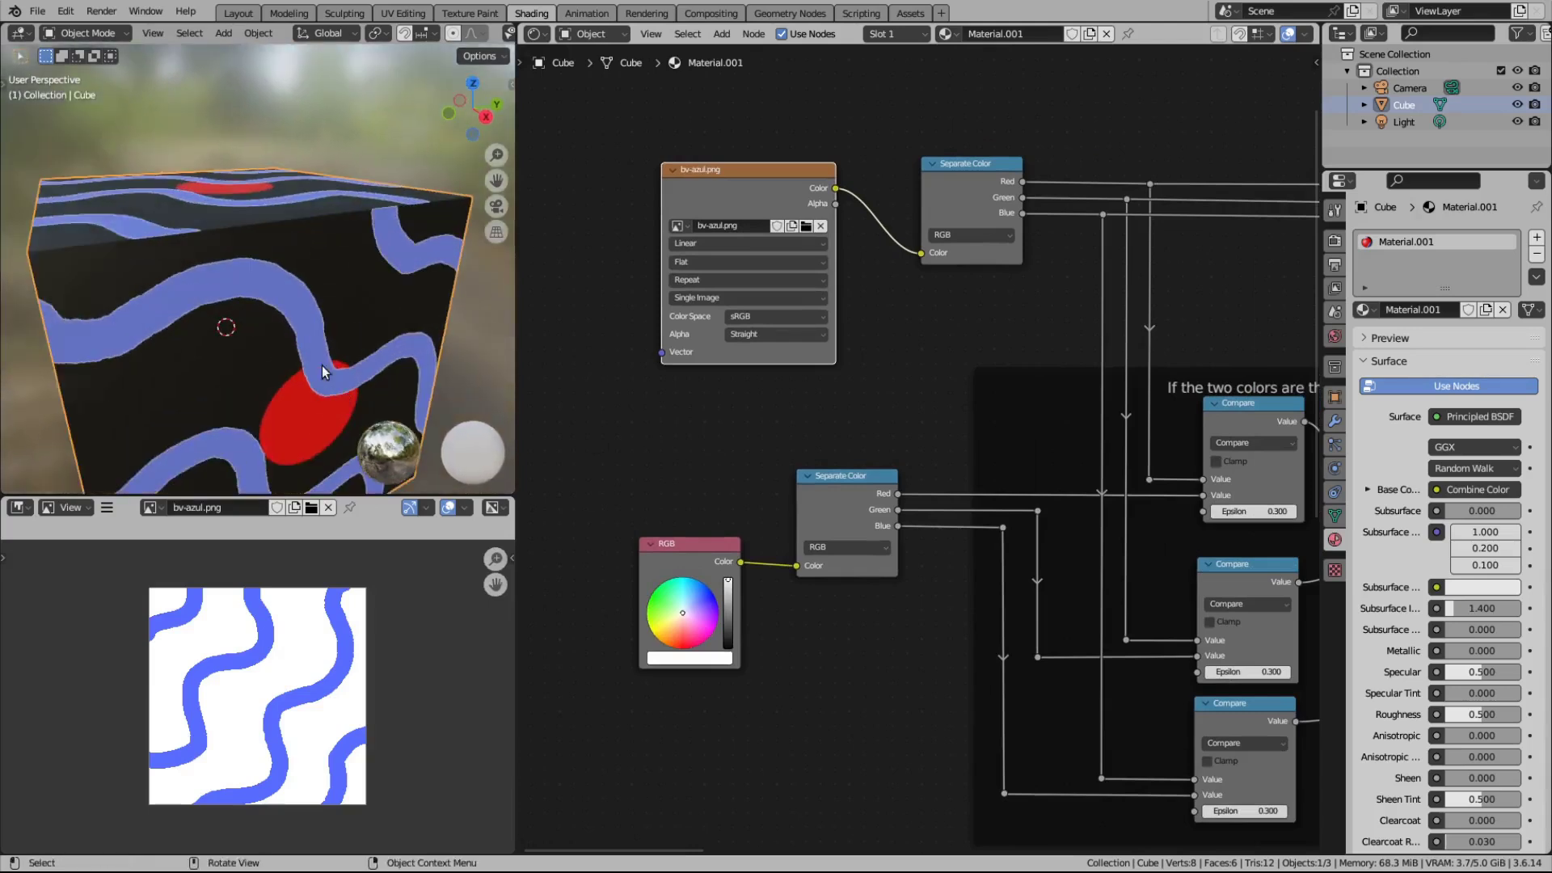
Step: Set the Epsilon of all three Compare nodes to 0
middle_click_drag(896, 584, 784, 533)
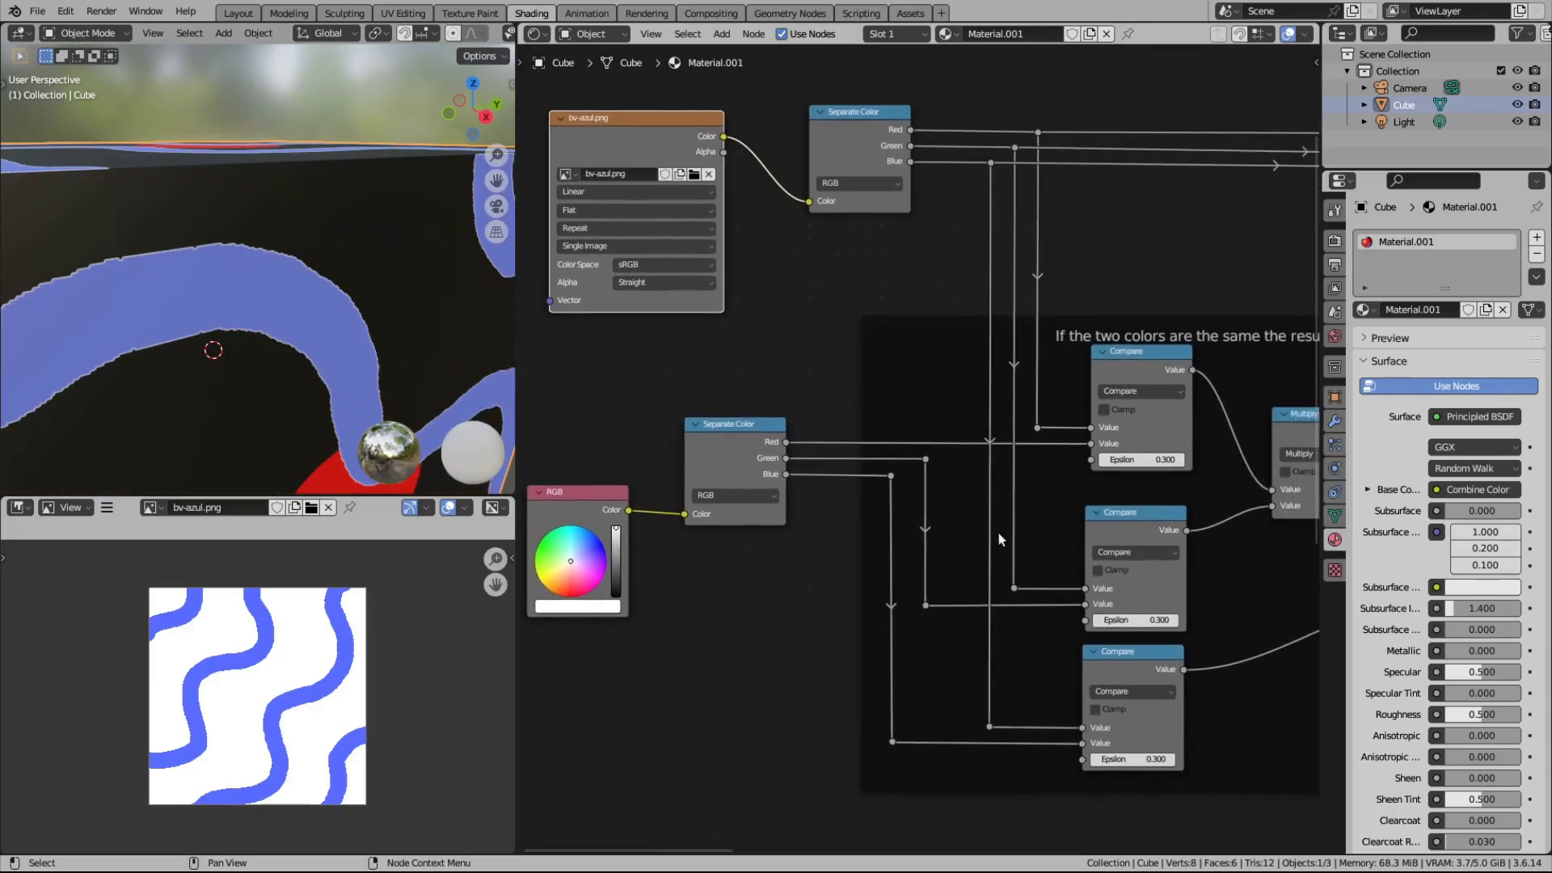
left_click(1155, 462)
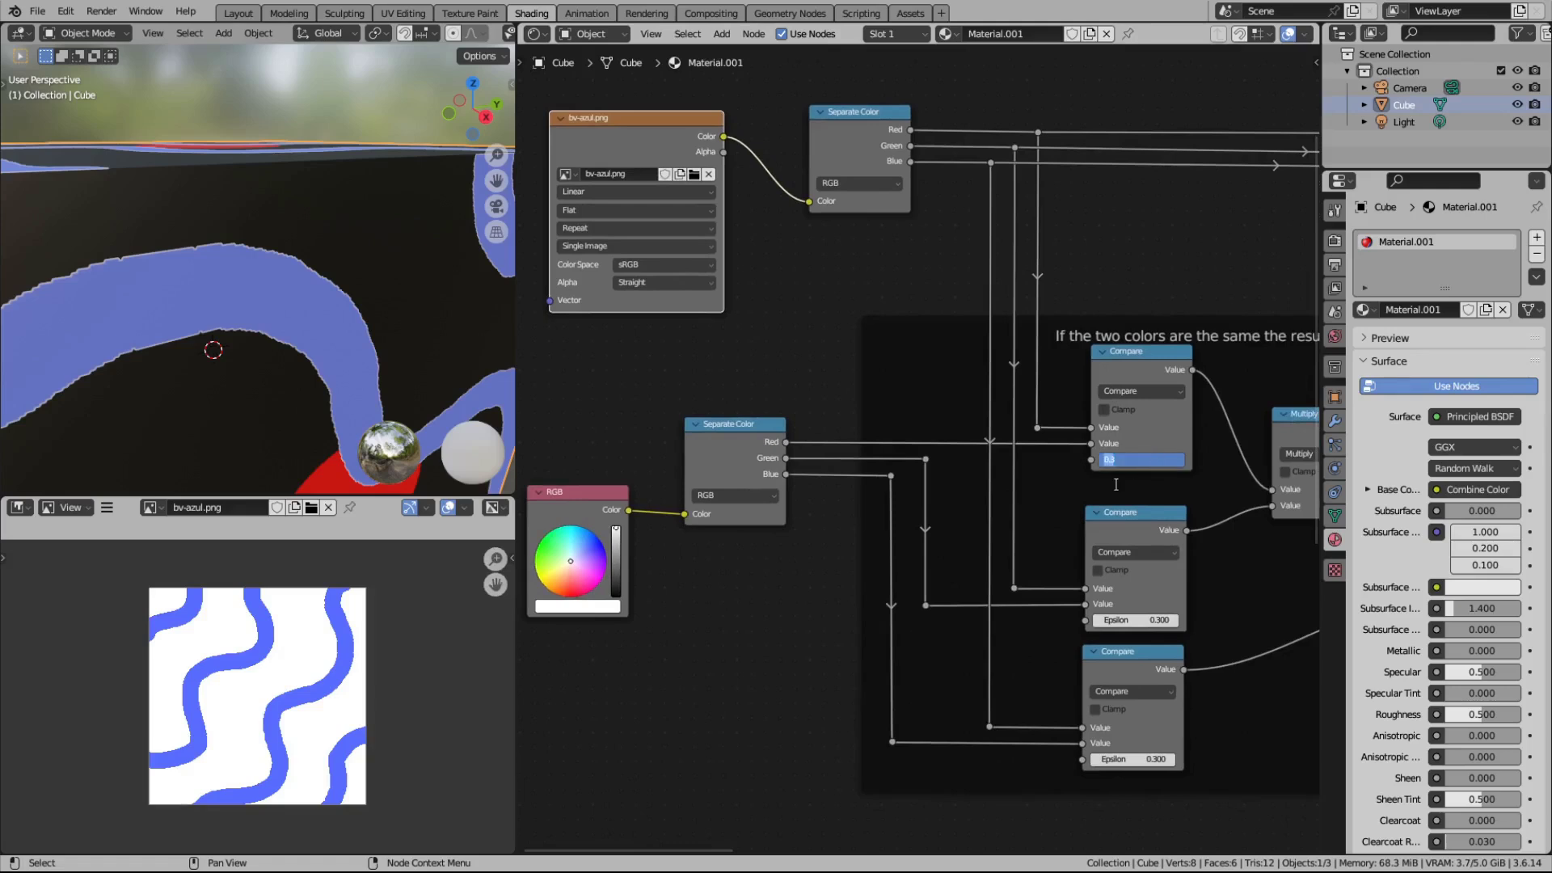
key("Return")
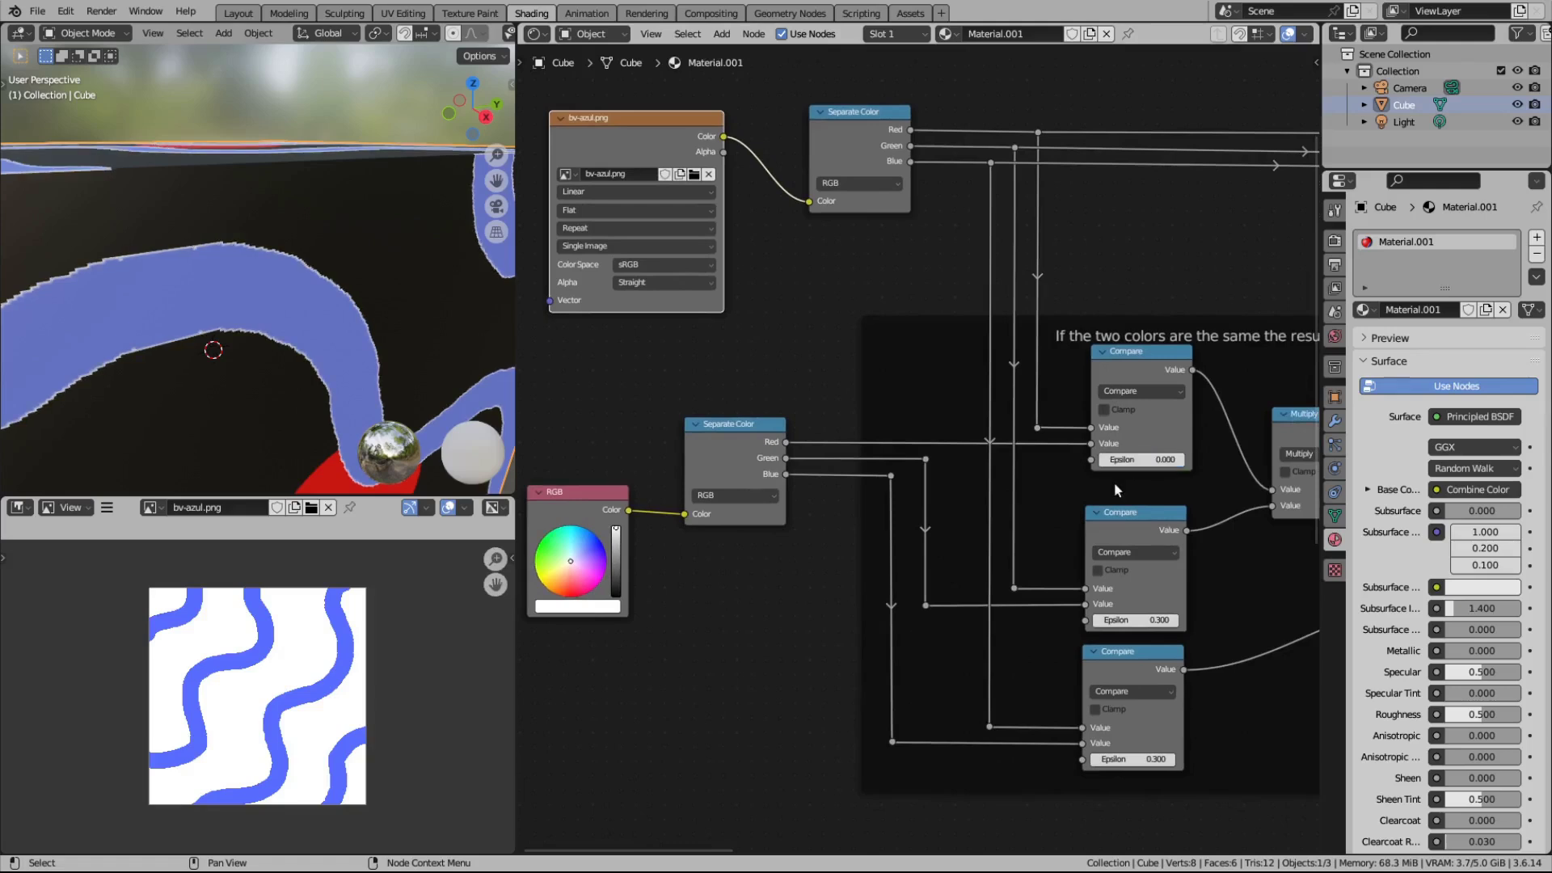
left_click(1104, 620)
key("Return")
left_click(1130, 759)
key("Return")
Step: Check the cube's edges with the new tolerance, and set the lower image texture node's image to bv-azul.png
scroll(723, 638, "down", 3)
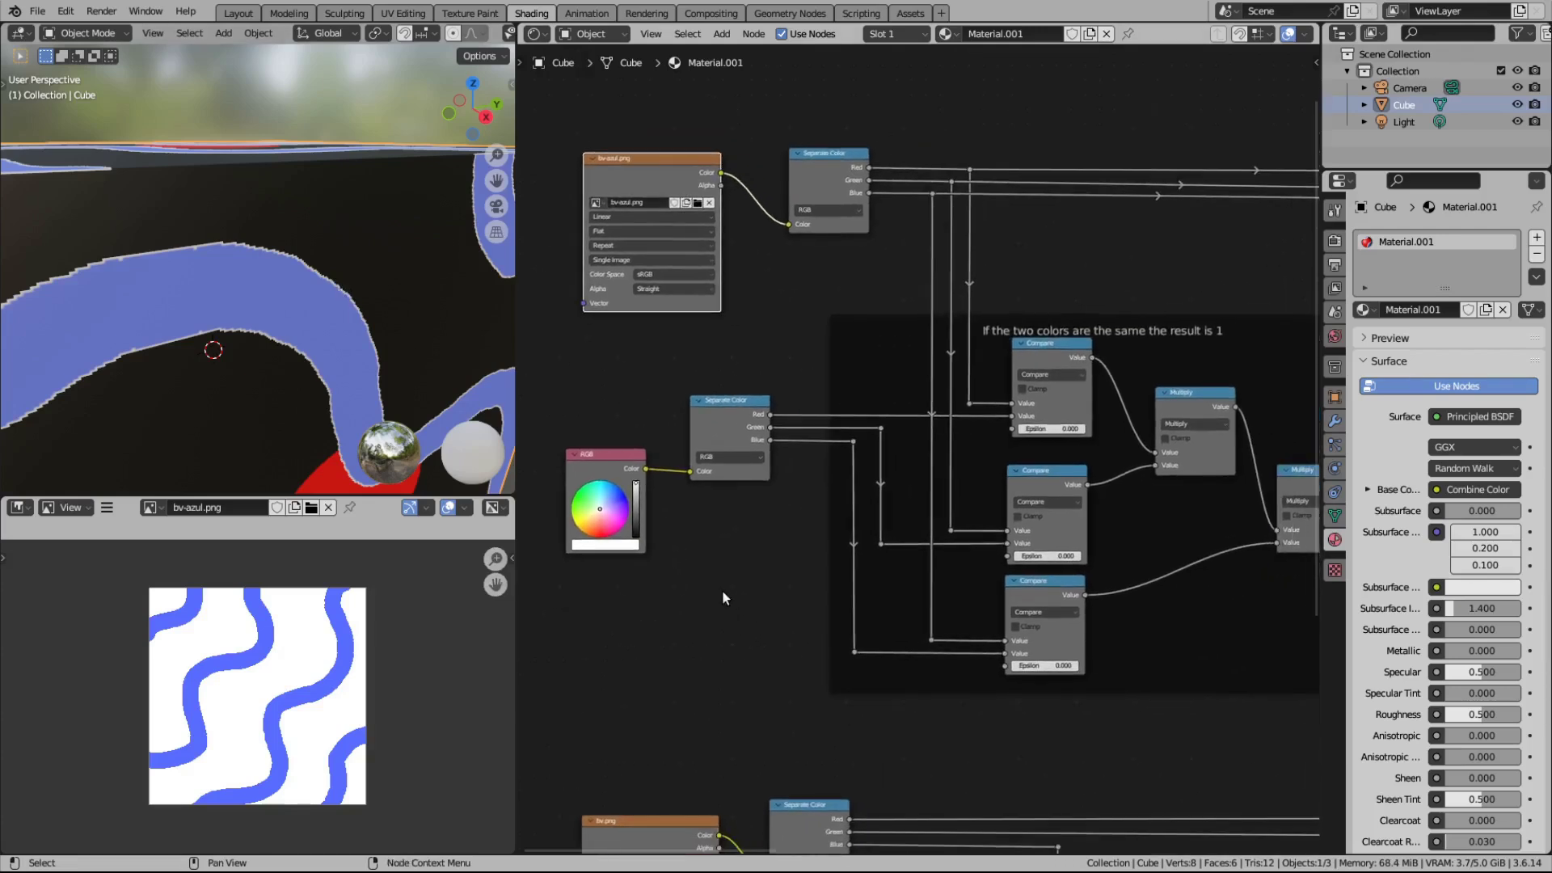
scroll(722, 593, "down", 1)
scroll(334, 301, "down", 5)
middle_click_drag(297, 354, 336, 347)
scroll(332, 338, "up", 1)
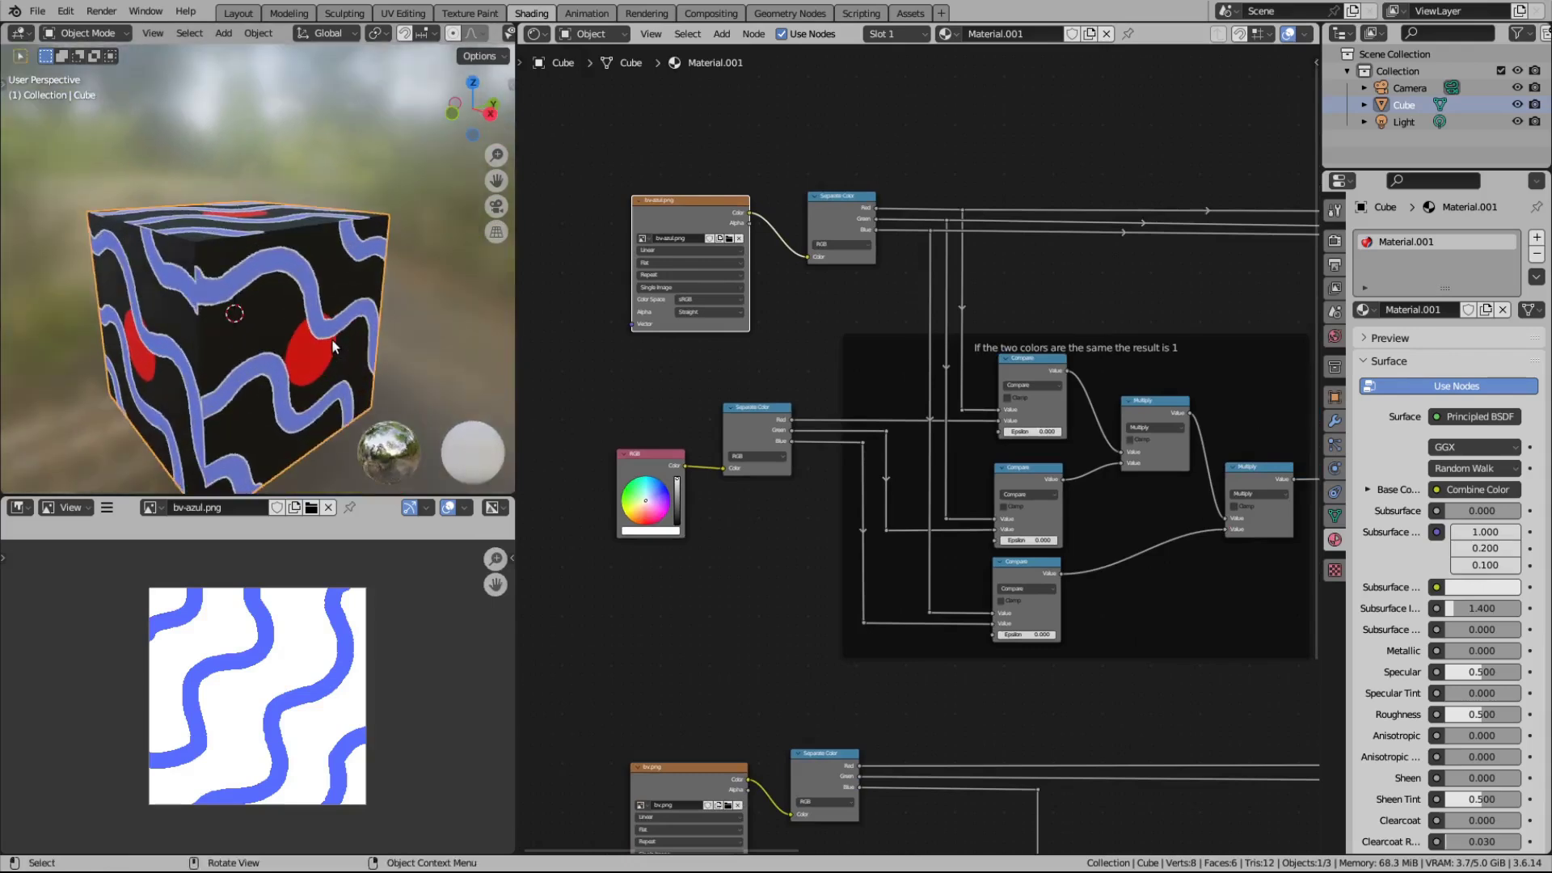
middle_click_drag(638, 599, 679, 608)
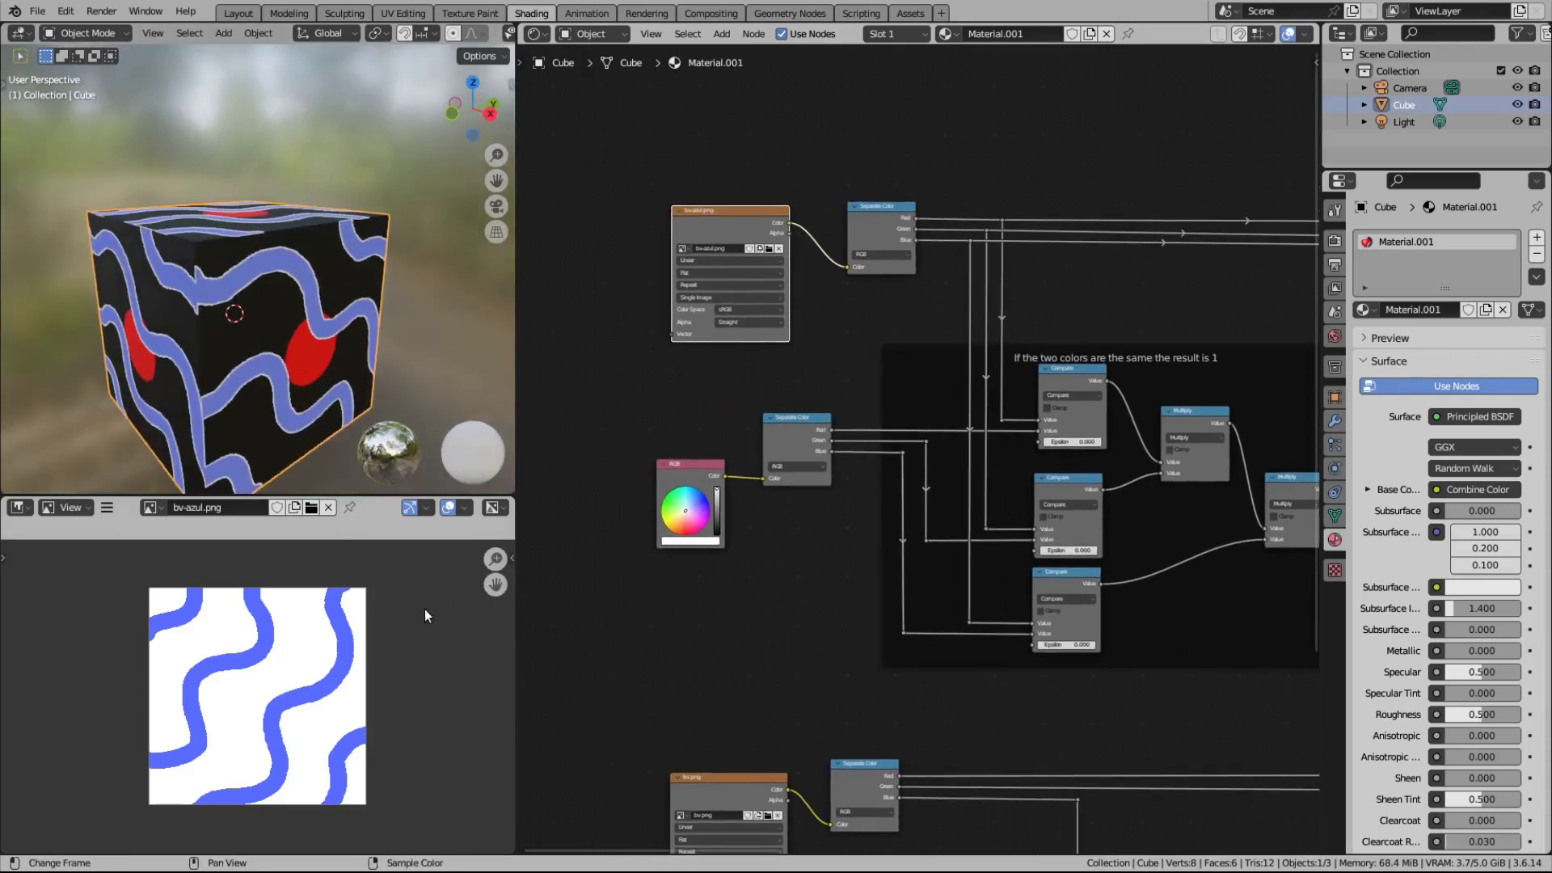
scroll(581, 593, "down", 2)
middle_click_drag(782, 613, 748, 531)
left_click(686, 684)
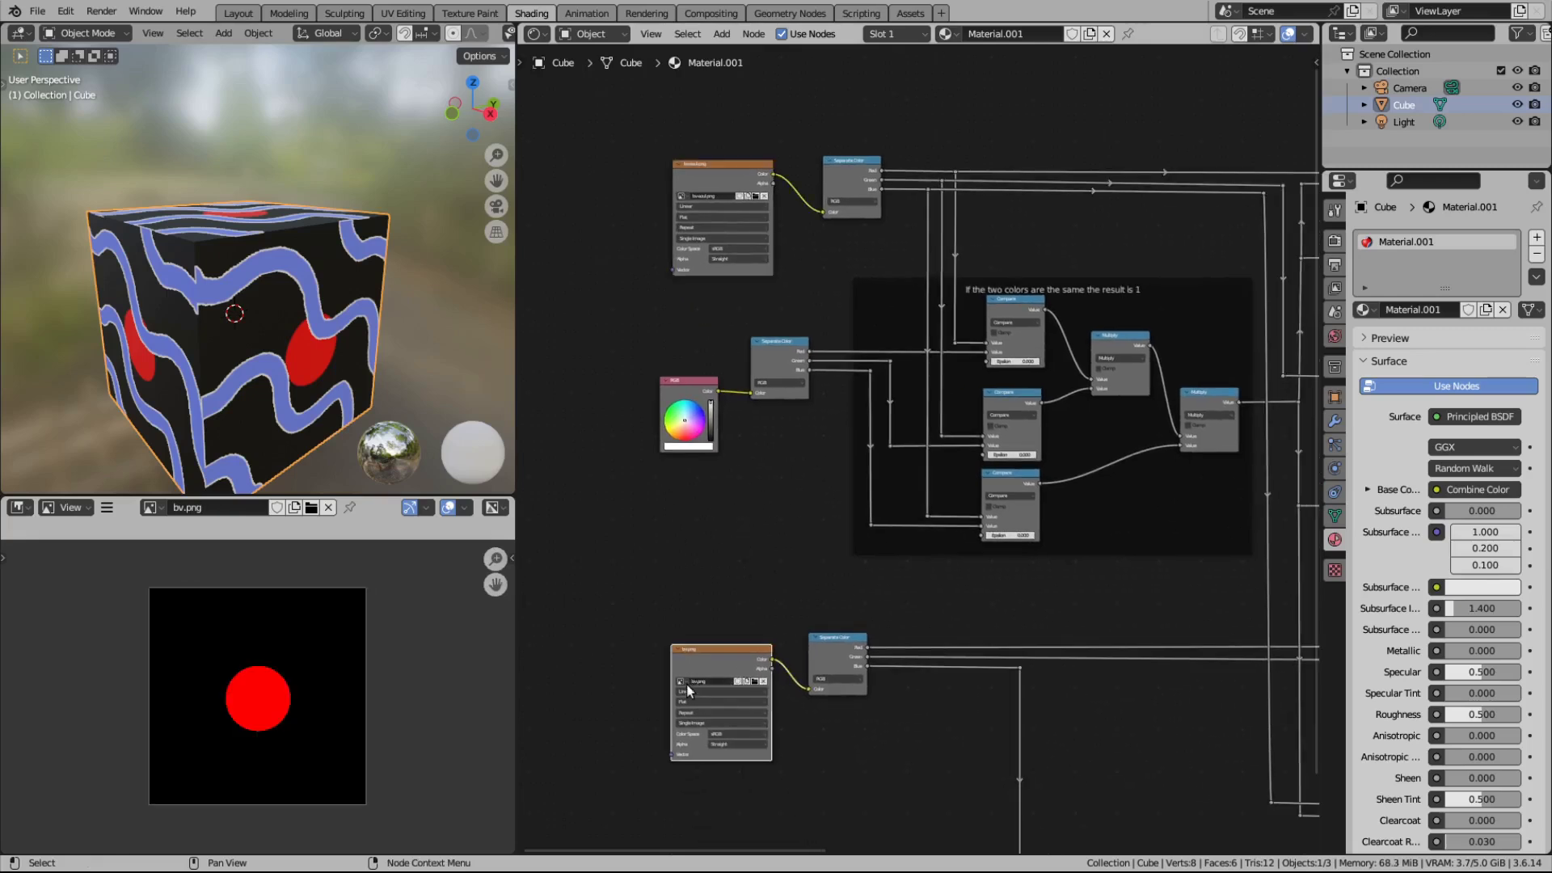
left_click(686, 684)
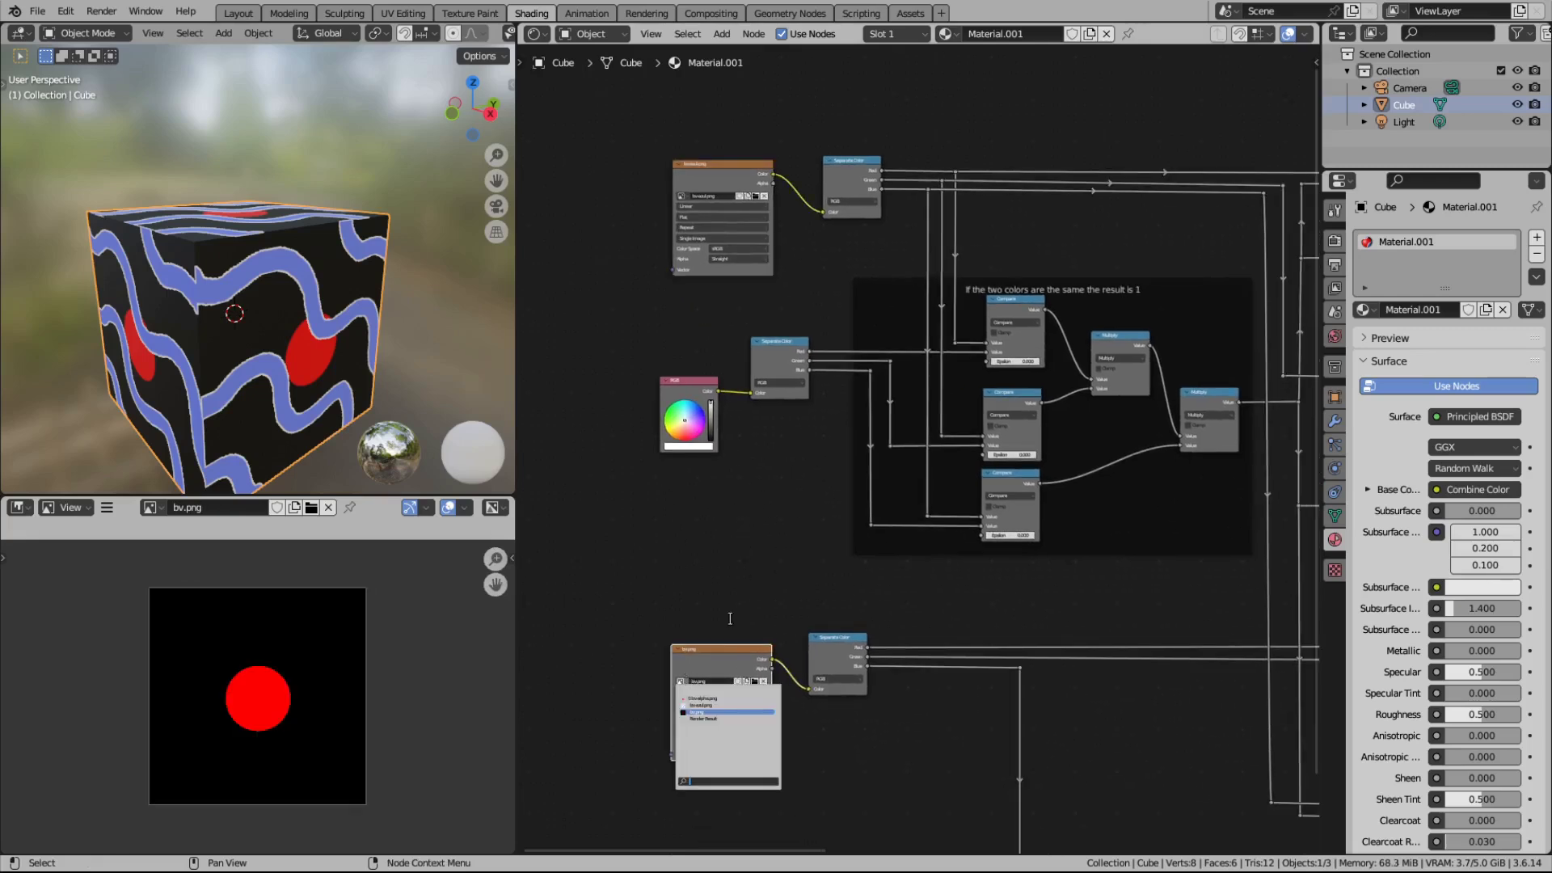
key("Escape")
key("KP_Decimal")
key("KP_Decimal")
left_click(838, 410)
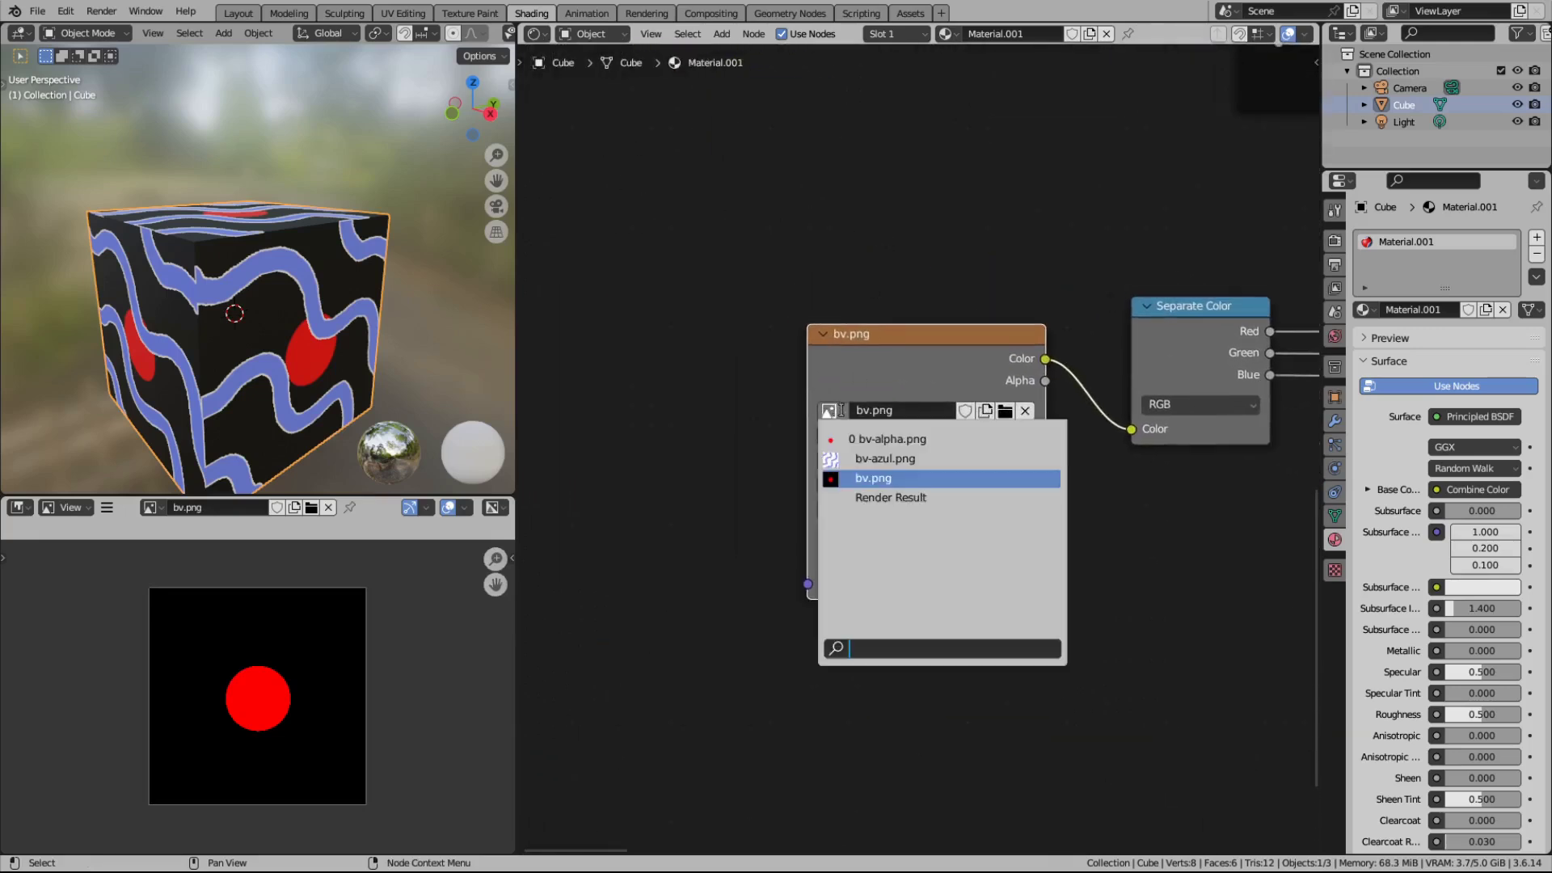
left_click(885, 458)
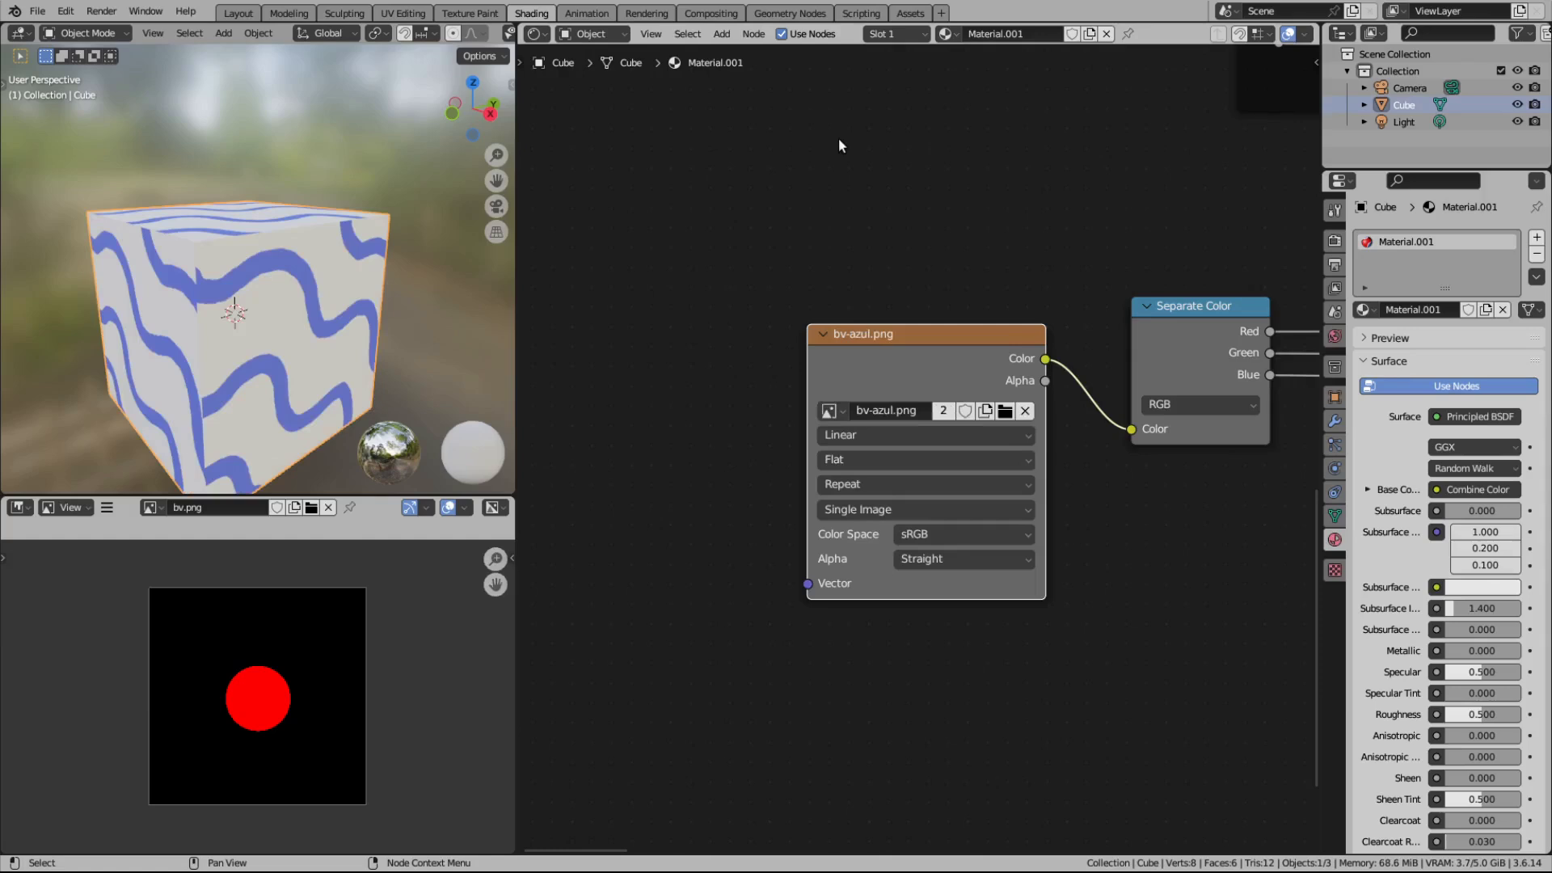
Step: Set the upper image texture node's image to bv.png
middle_click_drag(840, 145, 797, 409)
scroll(790, 341, "down", 4)
middle_click_drag(790, 197, 677, 478)
scroll(708, 344, "up", 7)
middle_click_drag(629, 344, 705, 401)
left_click(736, 307)
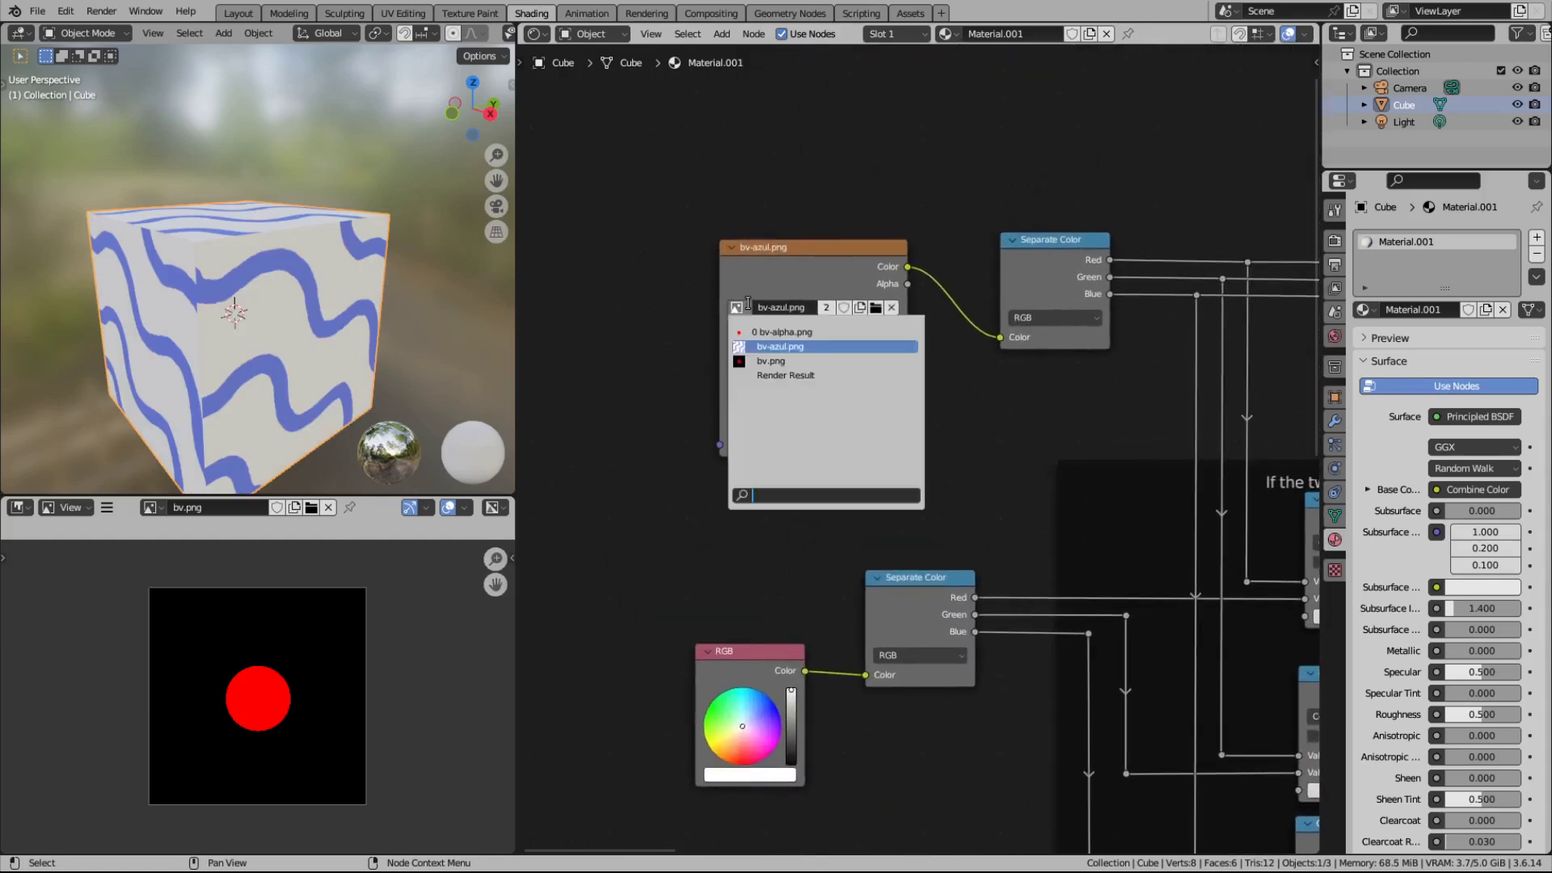
left_click(755, 361)
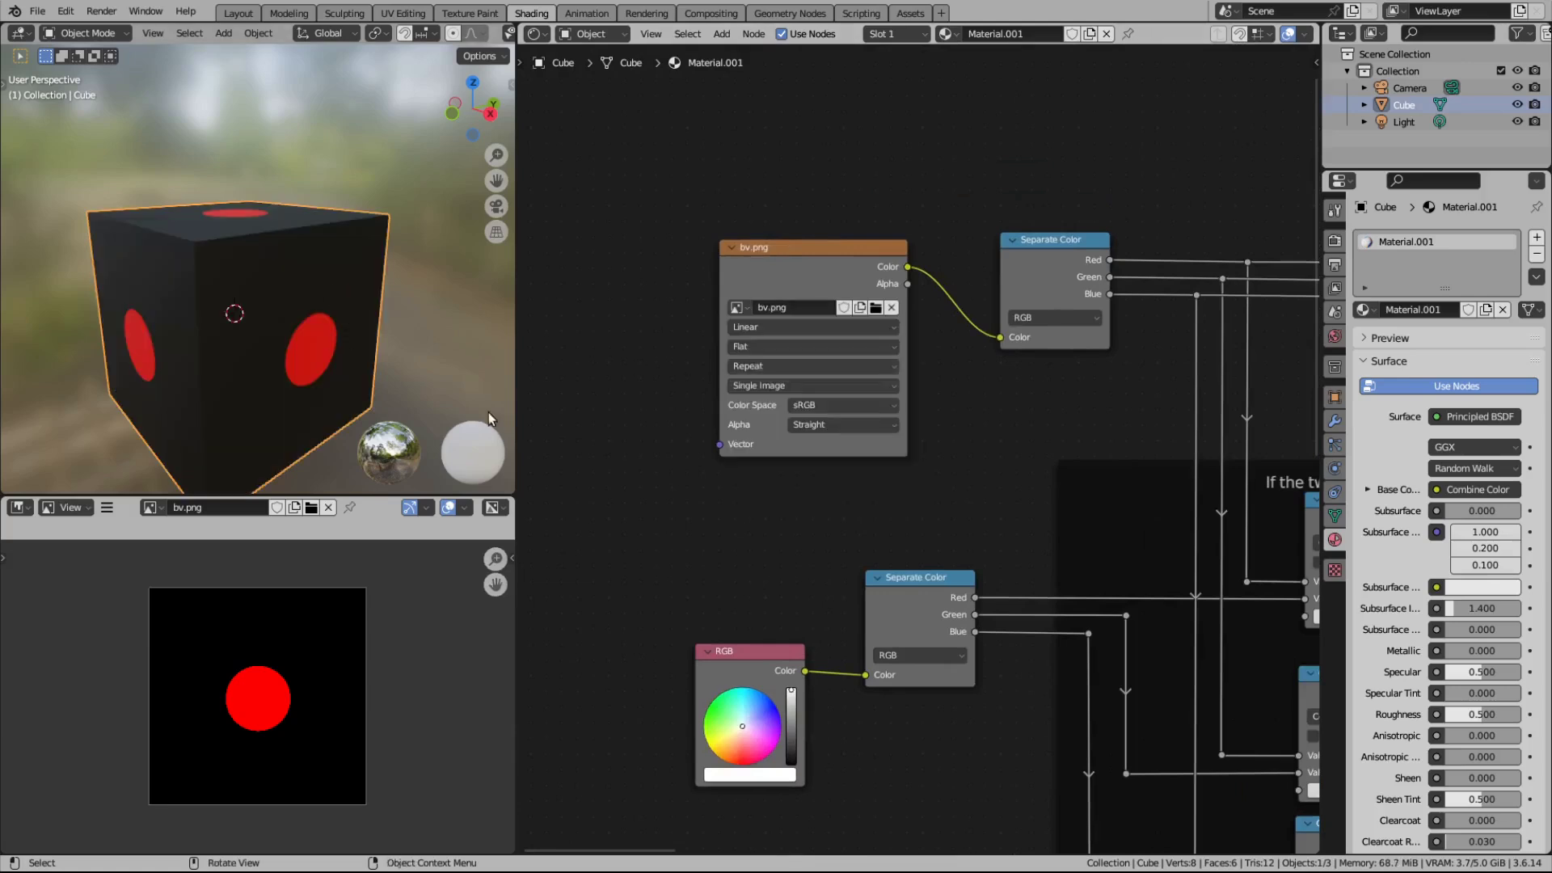
Step: Narrow the 3D viewport slightly and set the upper image texture node's image to bv-alpha.png
scroll(658, 482, "down", 3)
middle_click_drag(921, 530, 758, 471)
scroll(758, 470, "down", 3)
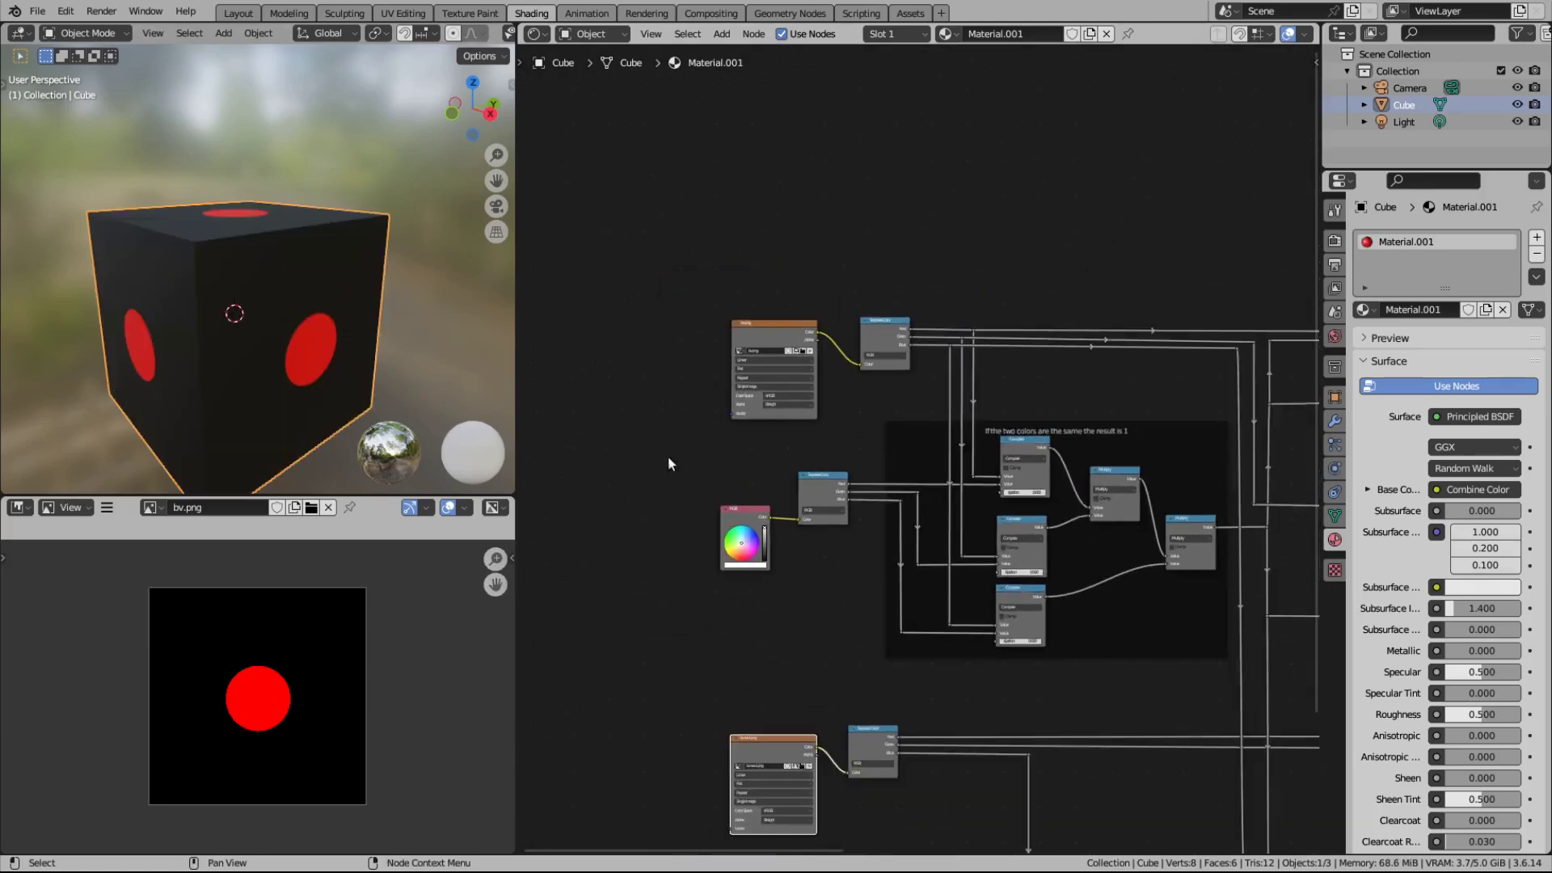
left_click_drag(516, 373, 446, 367)
scroll(565, 383, "up", 2)
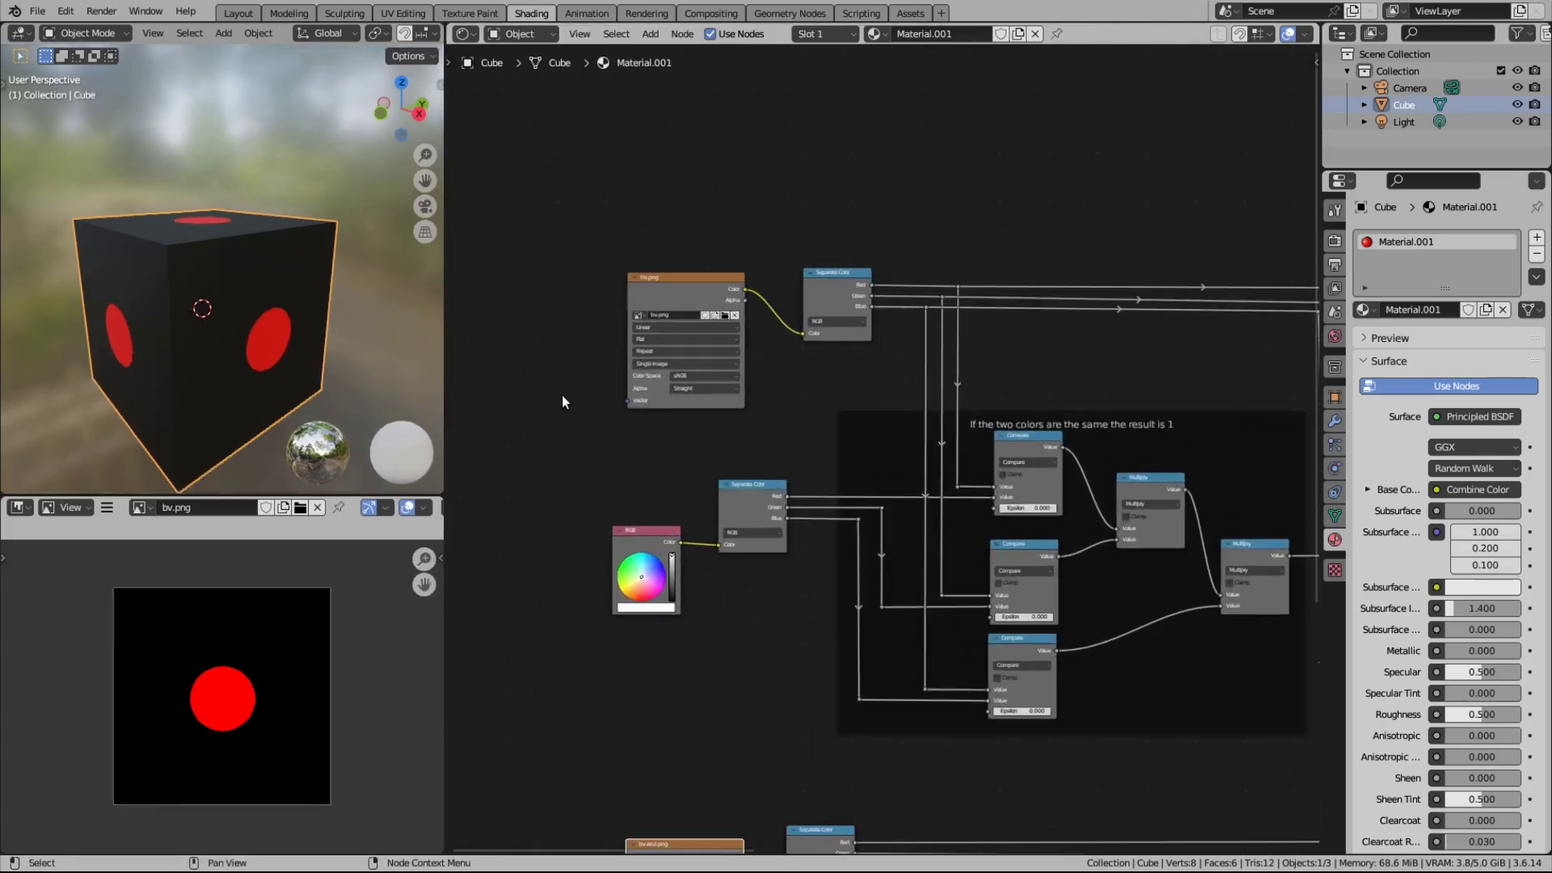
scroll(564, 401, "up", 2)
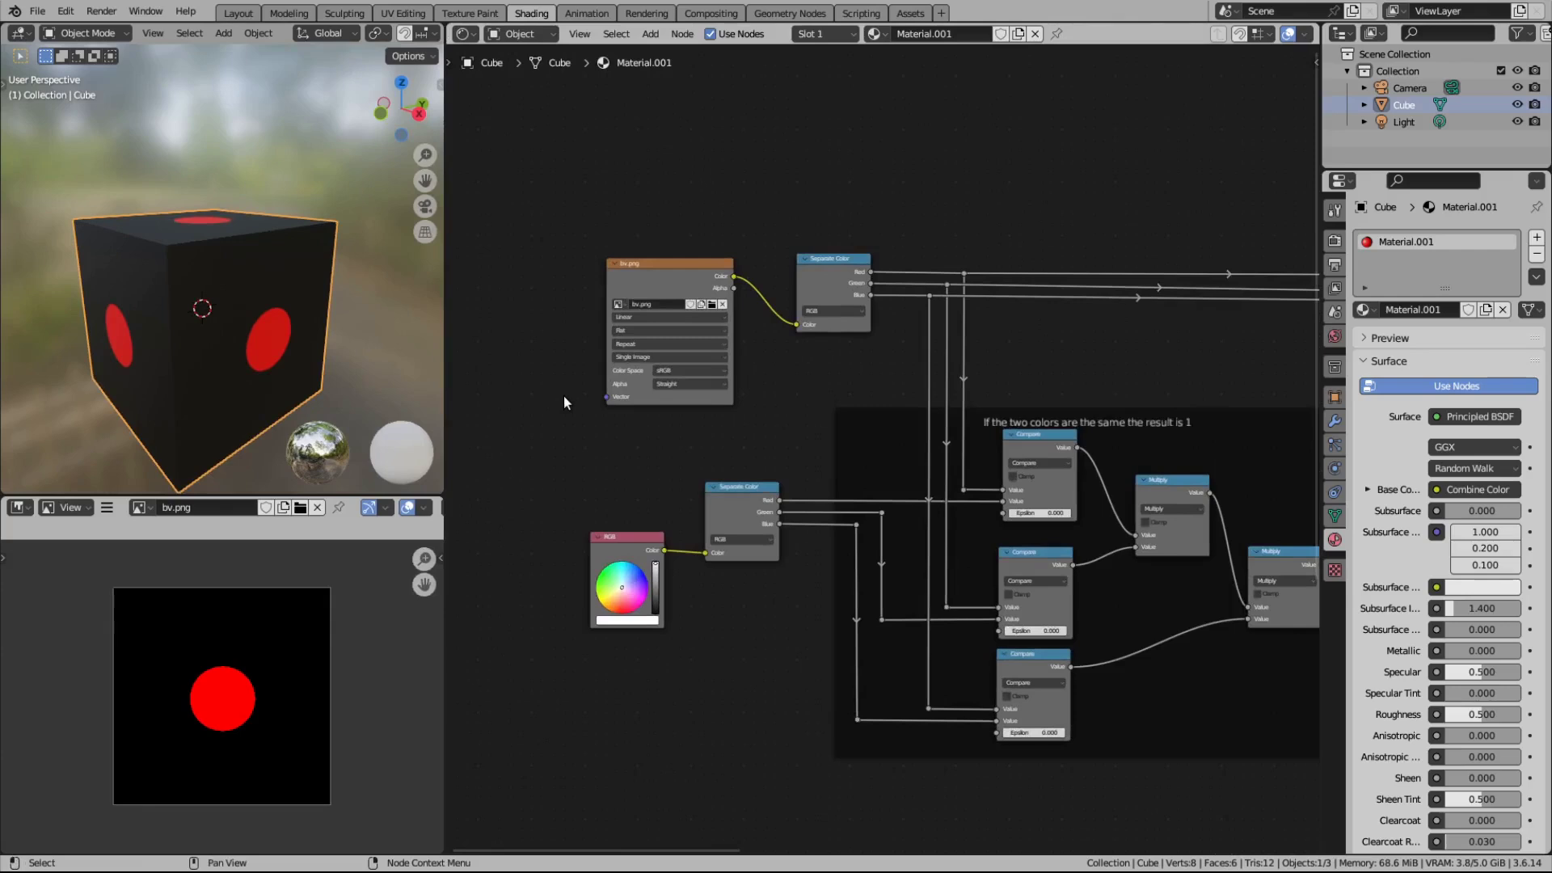
middle_click_drag(697, 435, 803, 388)
scroll(793, 419, "down", 1)
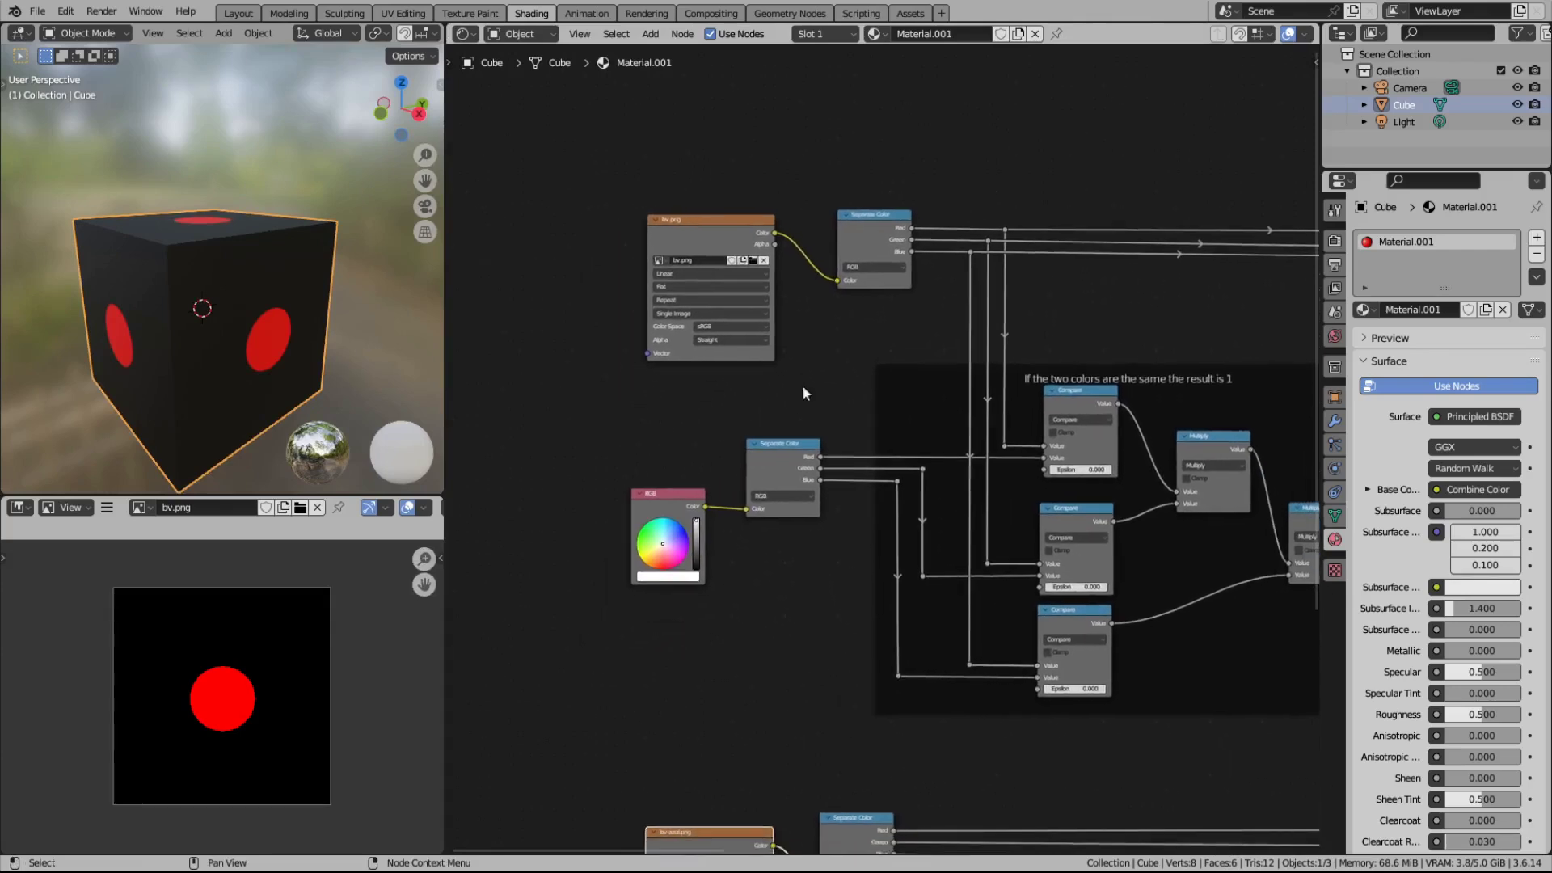
scroll(626, 352, "up", 2)
left_click(623, 228)
left_click(657, 253)
Step: Connect the bv-alpha.png node's Alpha output to the lower Separate Color's Color input, replacing the RGB node's link
left_click(677, 182)
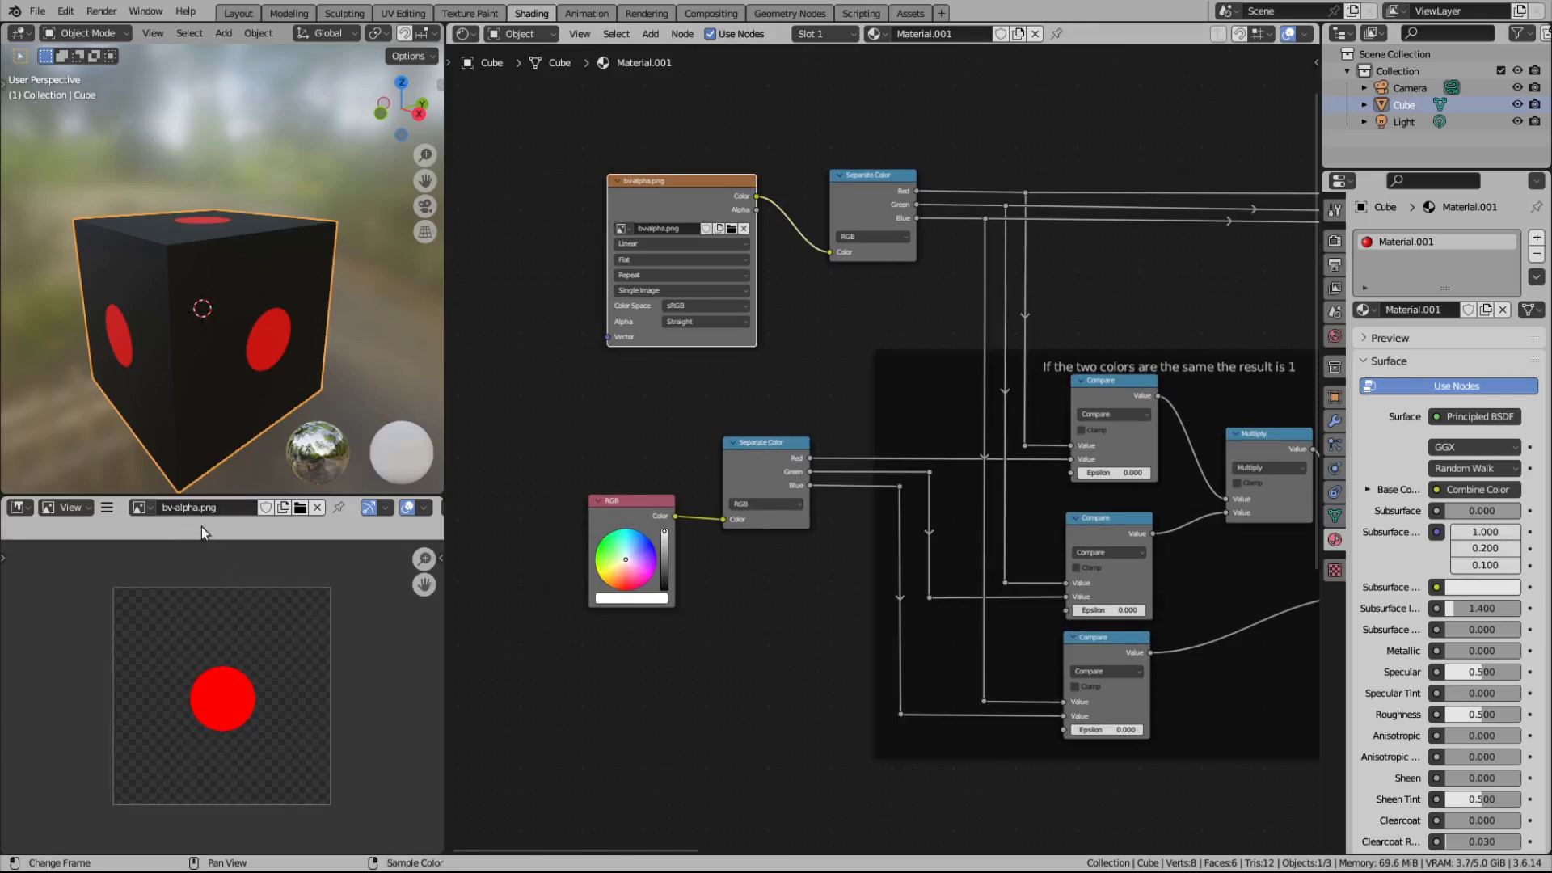
left_click_drag(755, 210, 789, 240)
left_click_drag(781, 313, 725, 525)
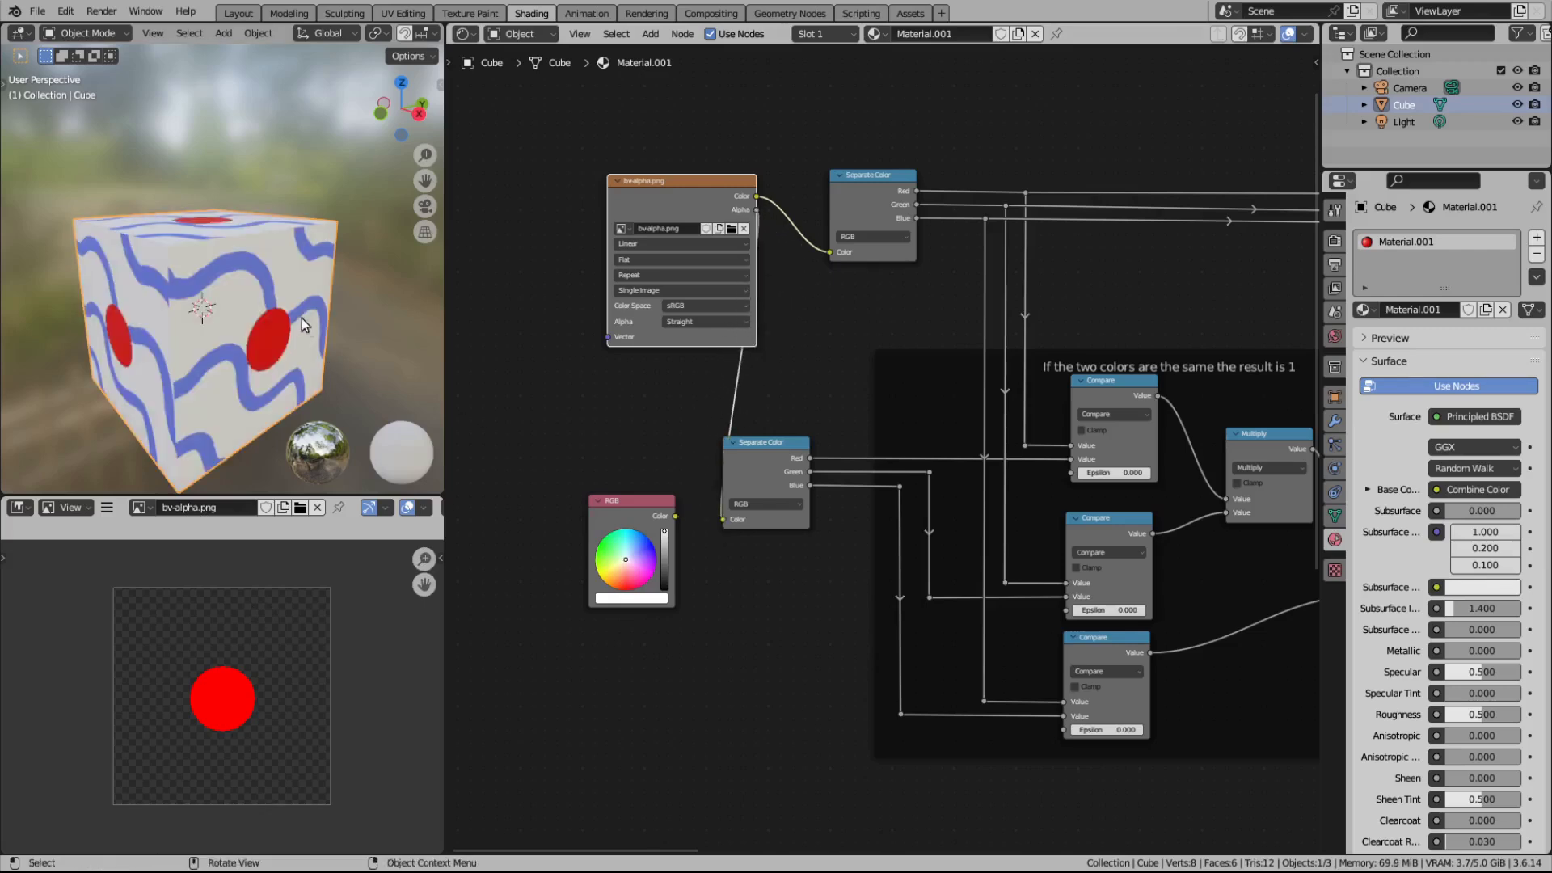
Step: Space the bv-alpha.png node away from its Separate Color, reconnect the RGB node to the lower Separate Color, and set it to black
left_click_drag(678, 185, 569, 187)
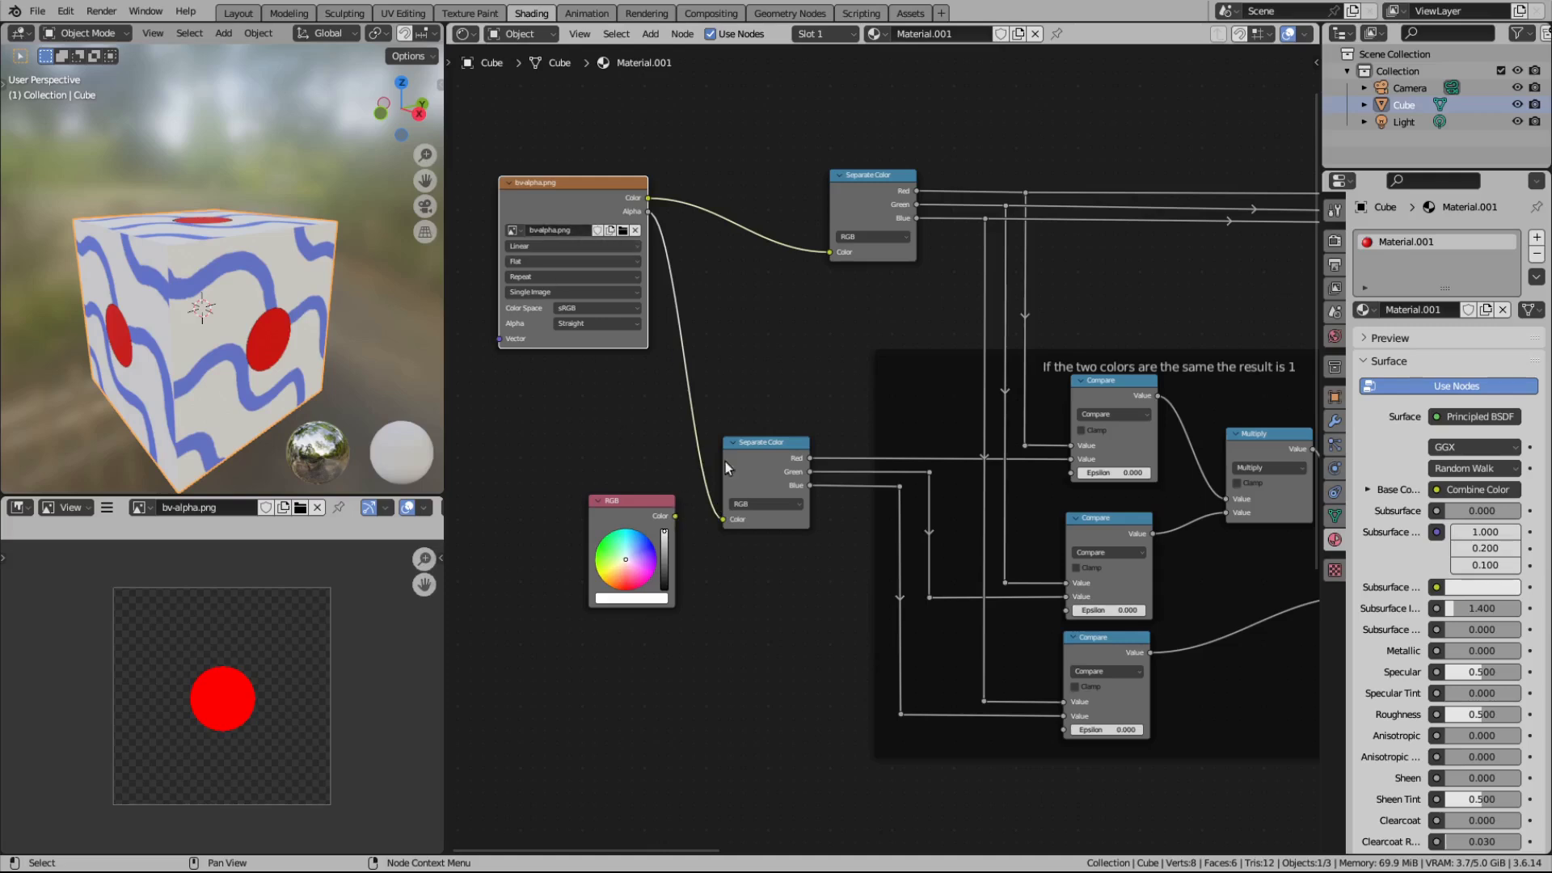
left_click_drag(676, 516, 664, 591)
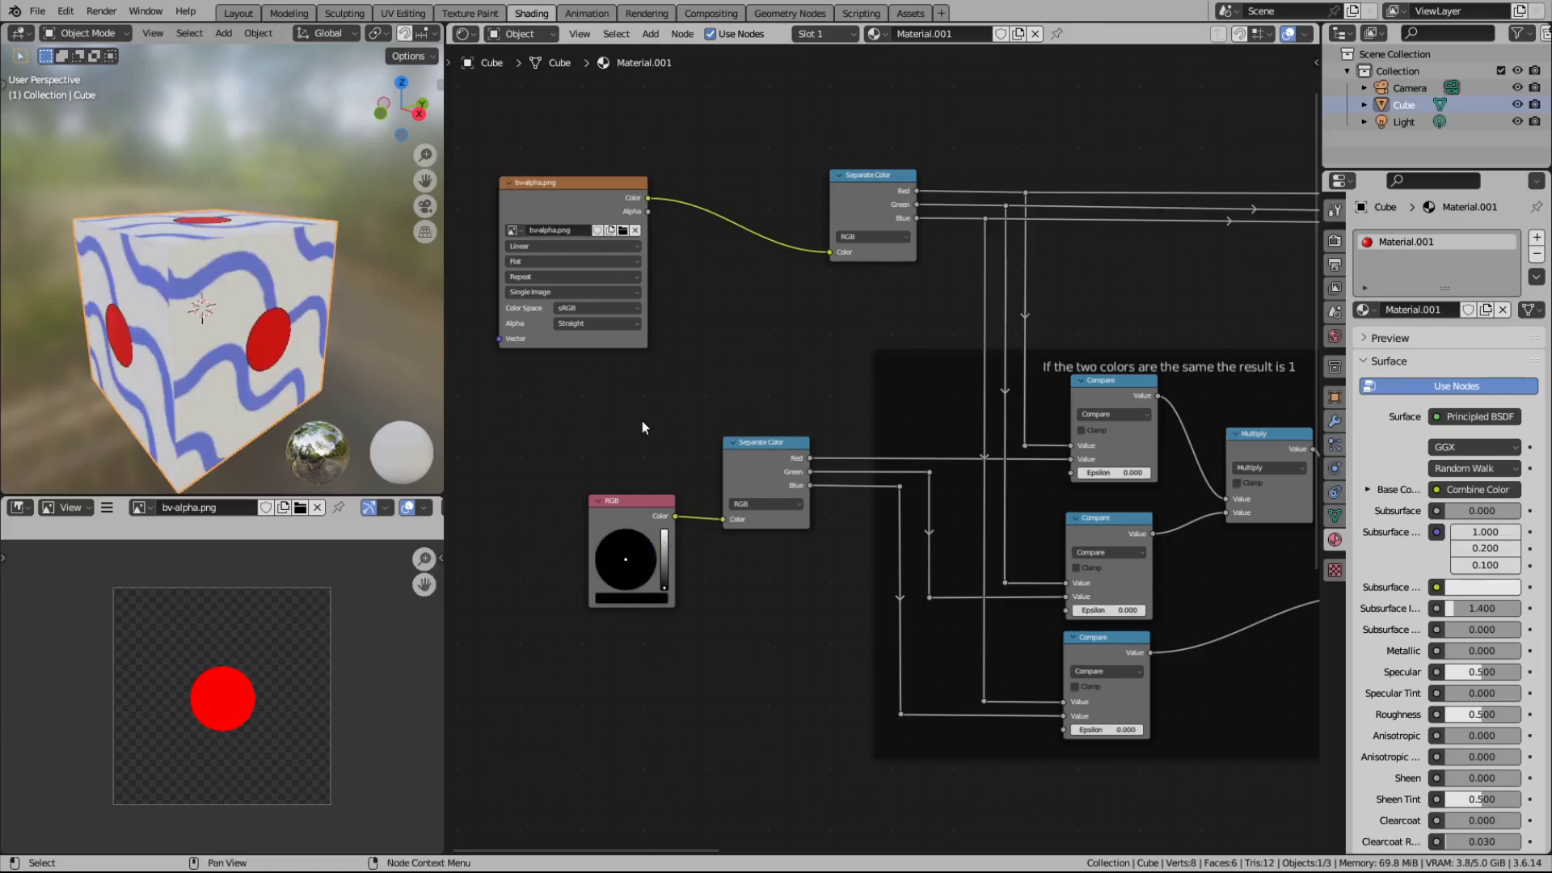
Step: Move both image texture nodes and the RGB node farther away from the Separate Color nodes they feed
middle_click_drag(640, 426, 727, 408)
scroll(727, 408, "down", 3)
middle_click_drag(889, 410, 641, 339)
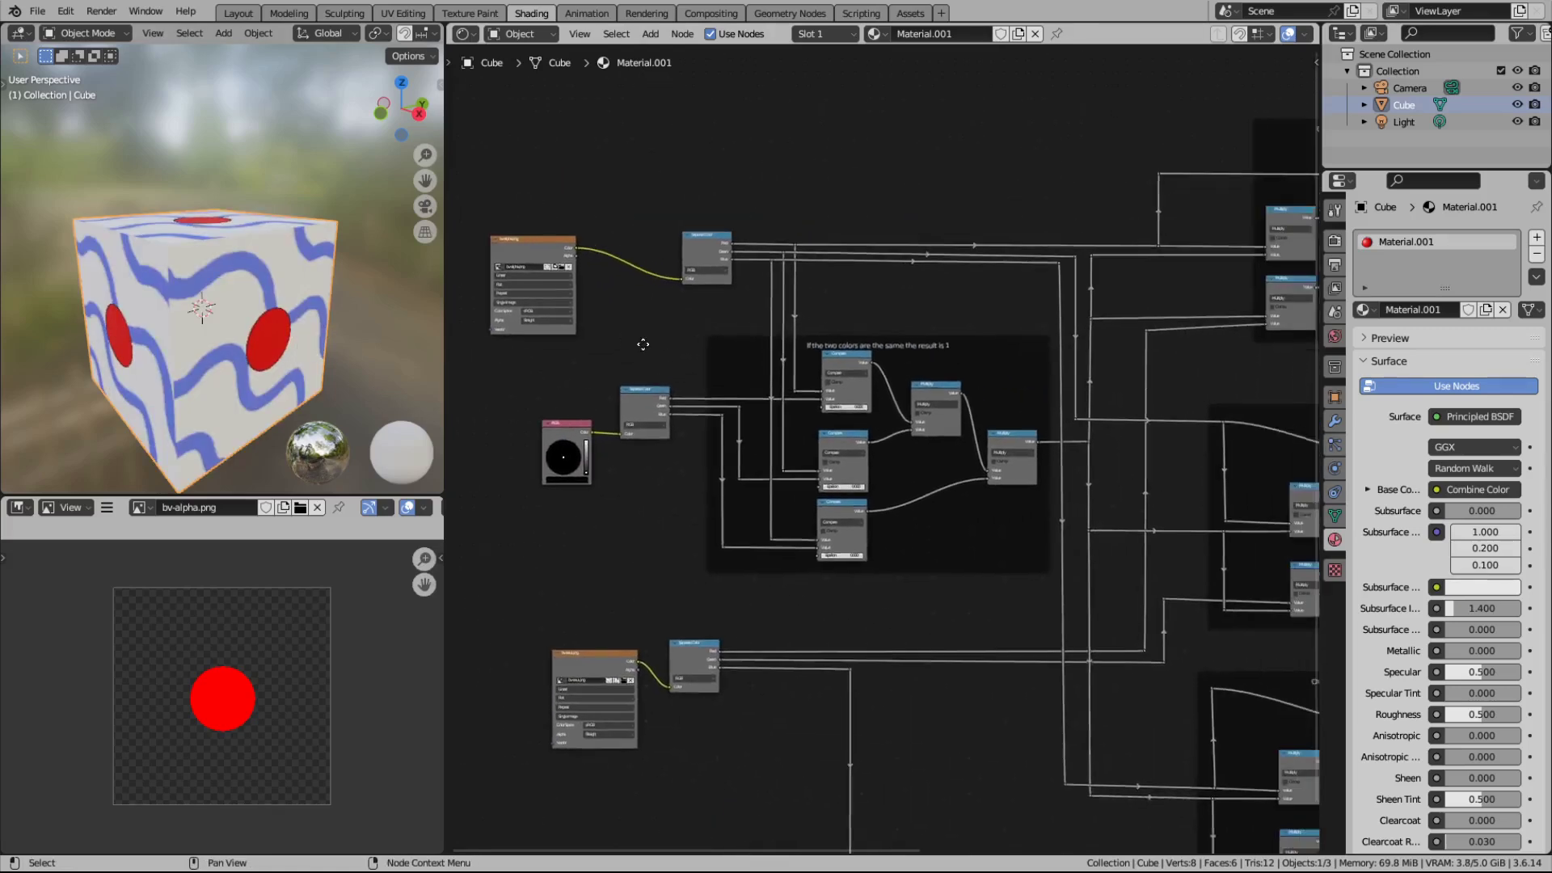
scroll(641, 340, "down", 2)
scroll(873, 408, "down", 1)
middle_click_drag(992, 415, 841, 364)
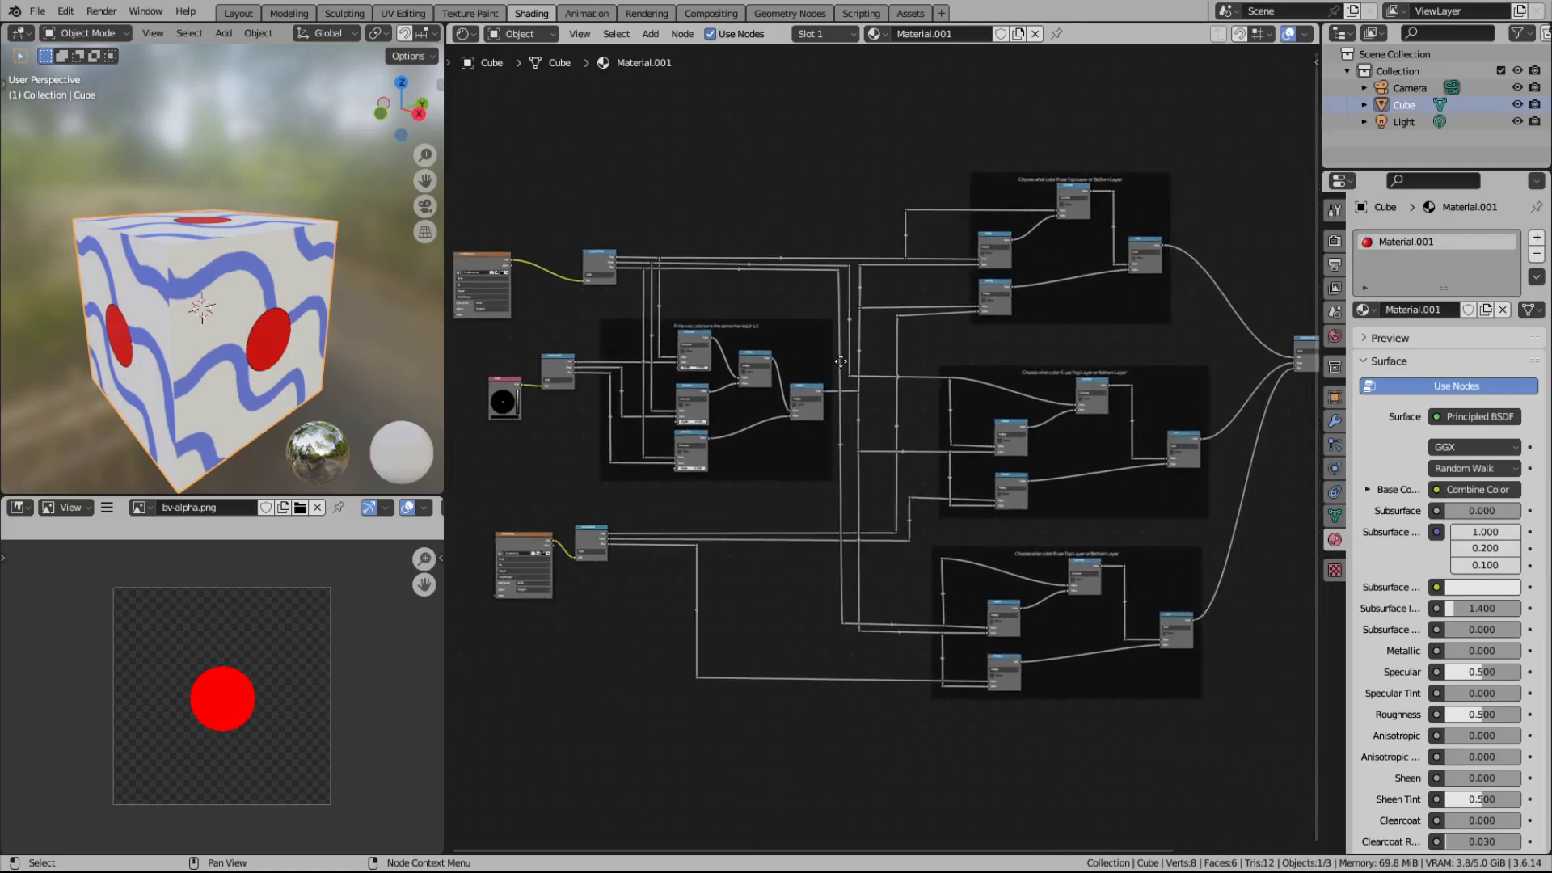
scroll(842, 363, "down", 1)
left_click_drag(564, 393, 536, 389)
left_click_drag(566, 522, 524, 521)
middle_click_drag(589, 455, 555, 452)
Step: Group all nodes between the image and RGB inputs and the Principled BSDF, including the frames and Combine Color, into one node group
left_click_drag(550, 165, 1241, 706)
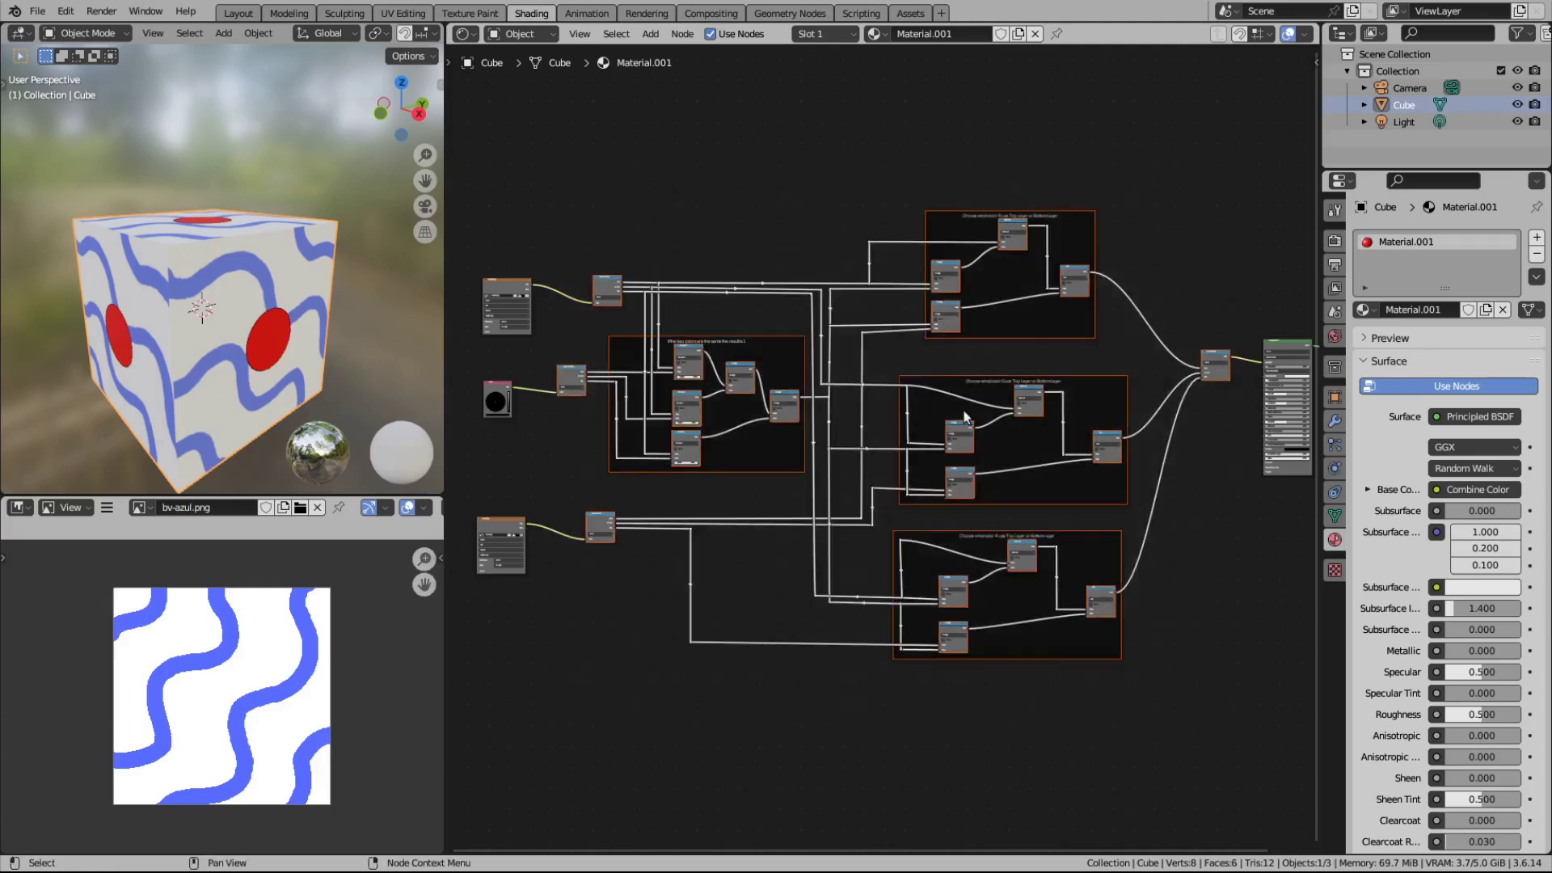
right_click(936, 245)
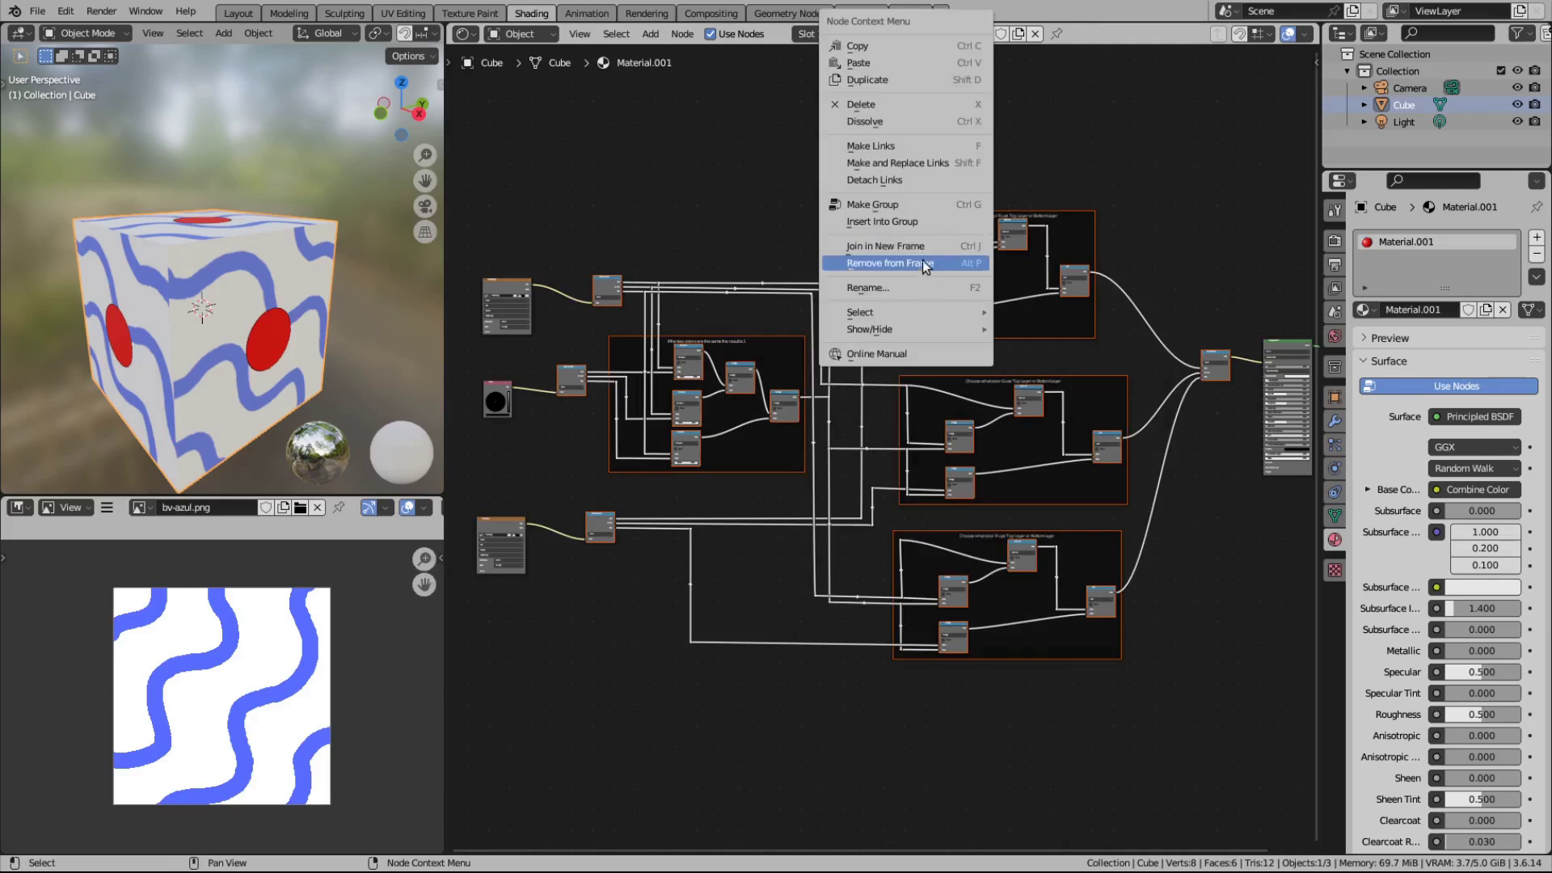
left_click(913, 207)
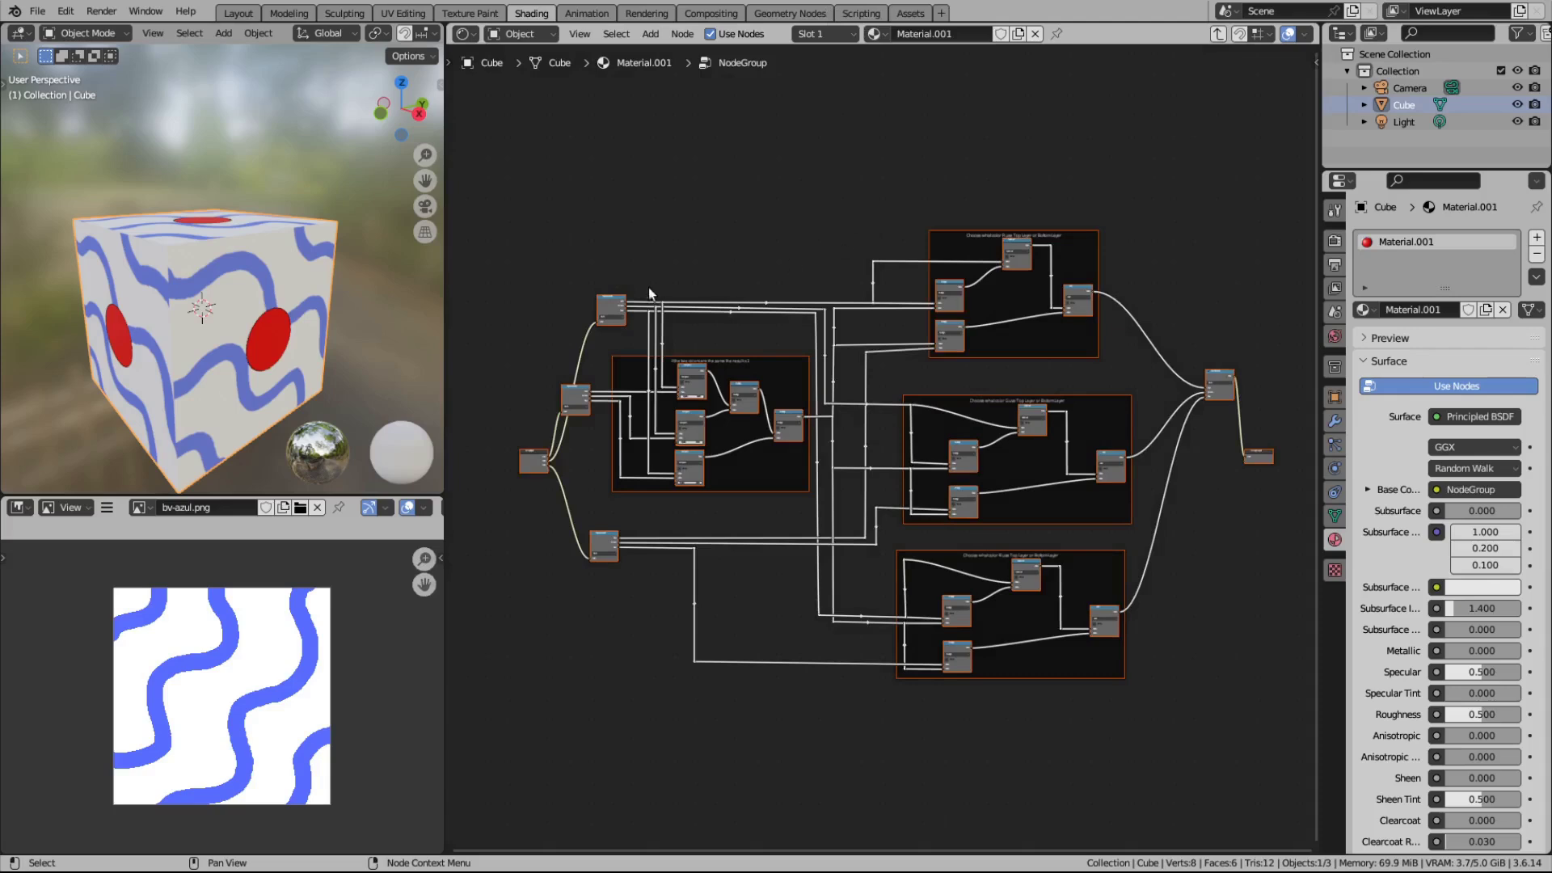
Step: Move the Group Input node farther from the Separate Color nodes, level with the middle one
scroll(650, 290, "up", 2)
middle_click_drag(638, 215, 747, 213)
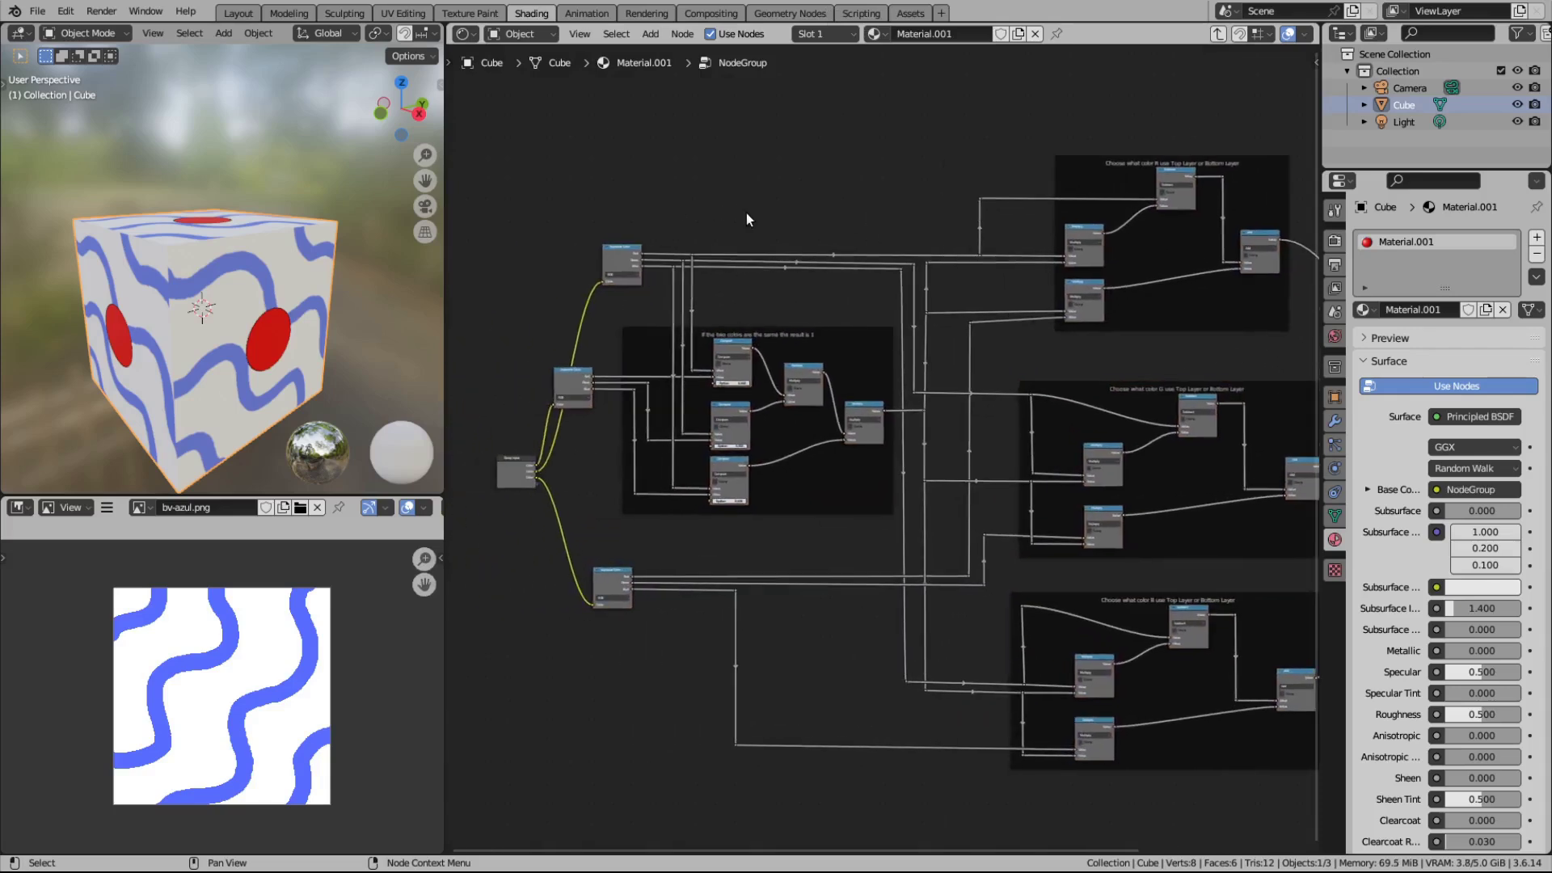
scroll(481, 394, "up", 4)
middle_click_drag(574, 441, 947, 354)
scroll(727, 369, "up", 4)
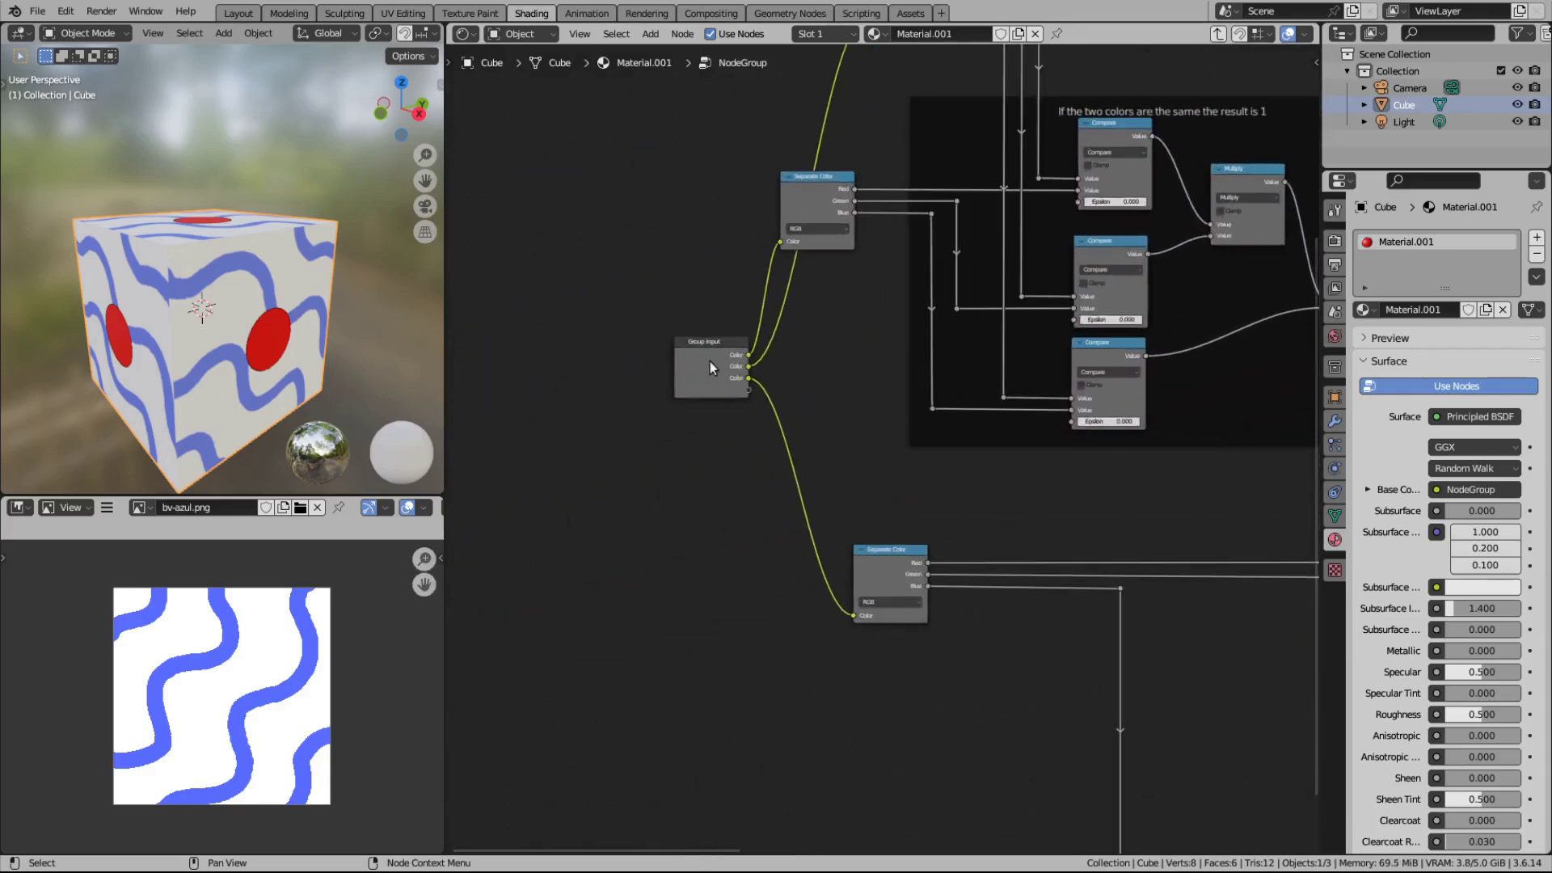
left_click_drag(705, 344, 567, 232)
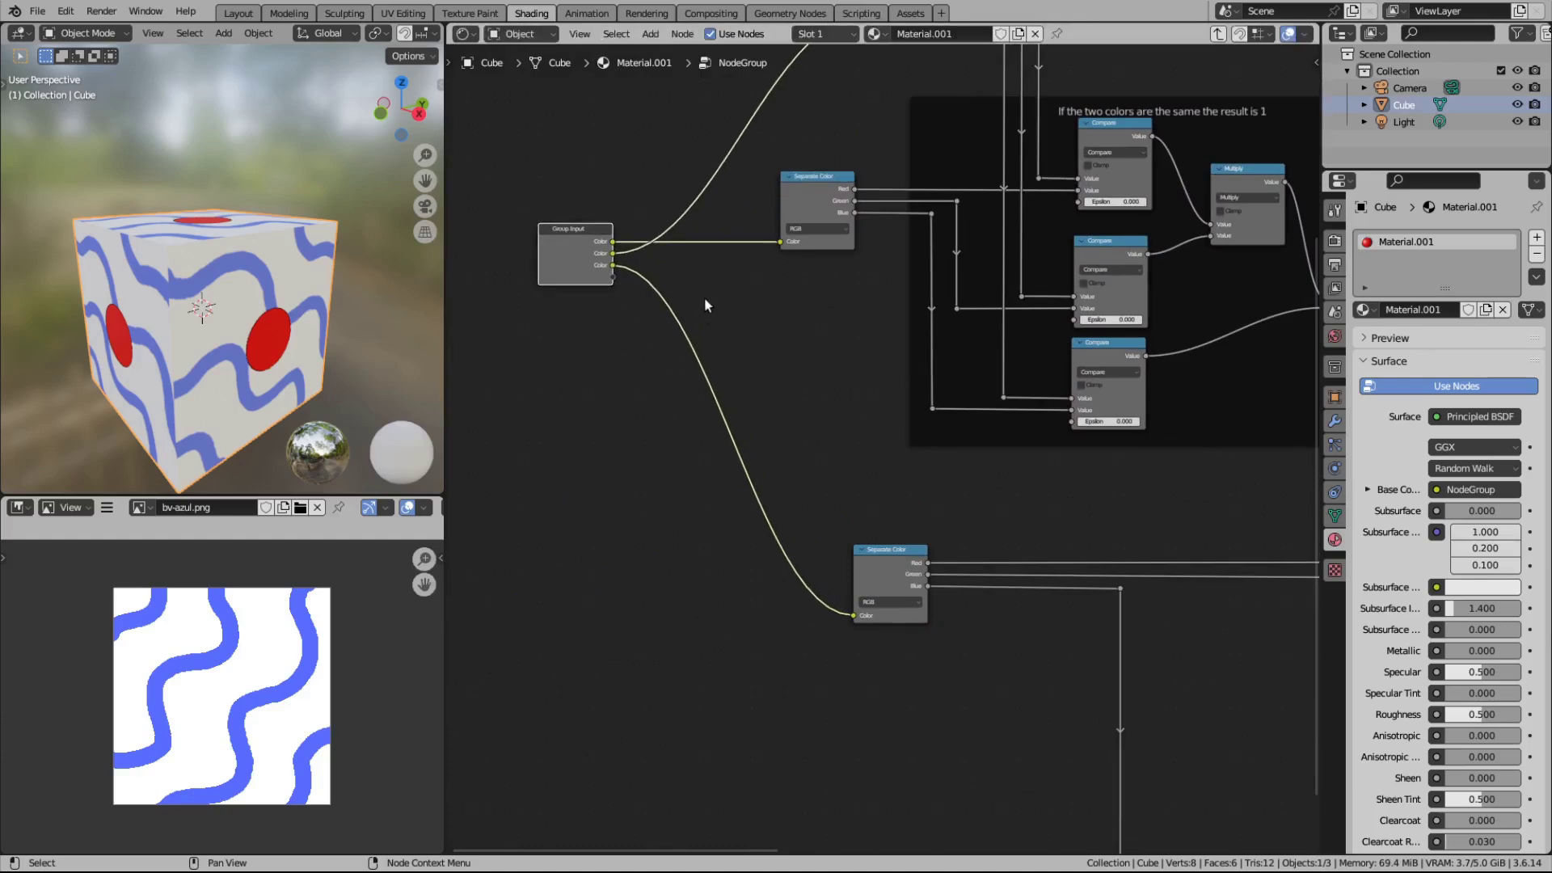
Step: Bring the Group Input node's sockets into close view and show the node editor's sidebar
middle_click_drag(703, 316, 734, 340)
scroll(645, 318, "up", 2)
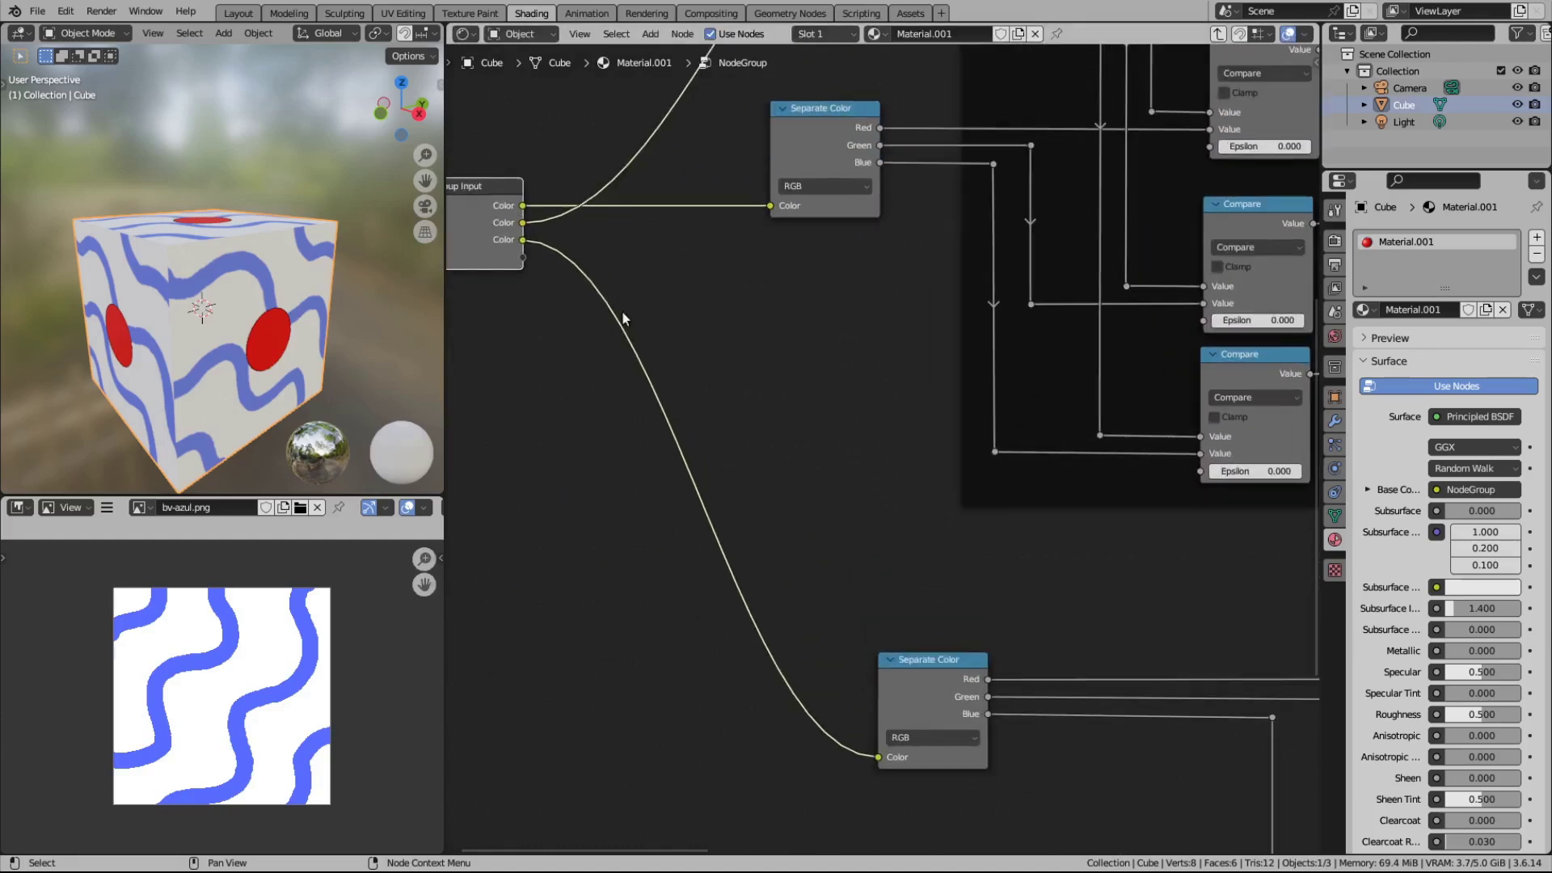
middle_click_drag(615, 330, 776, 441)
scroll(656, 337, "up", 2)
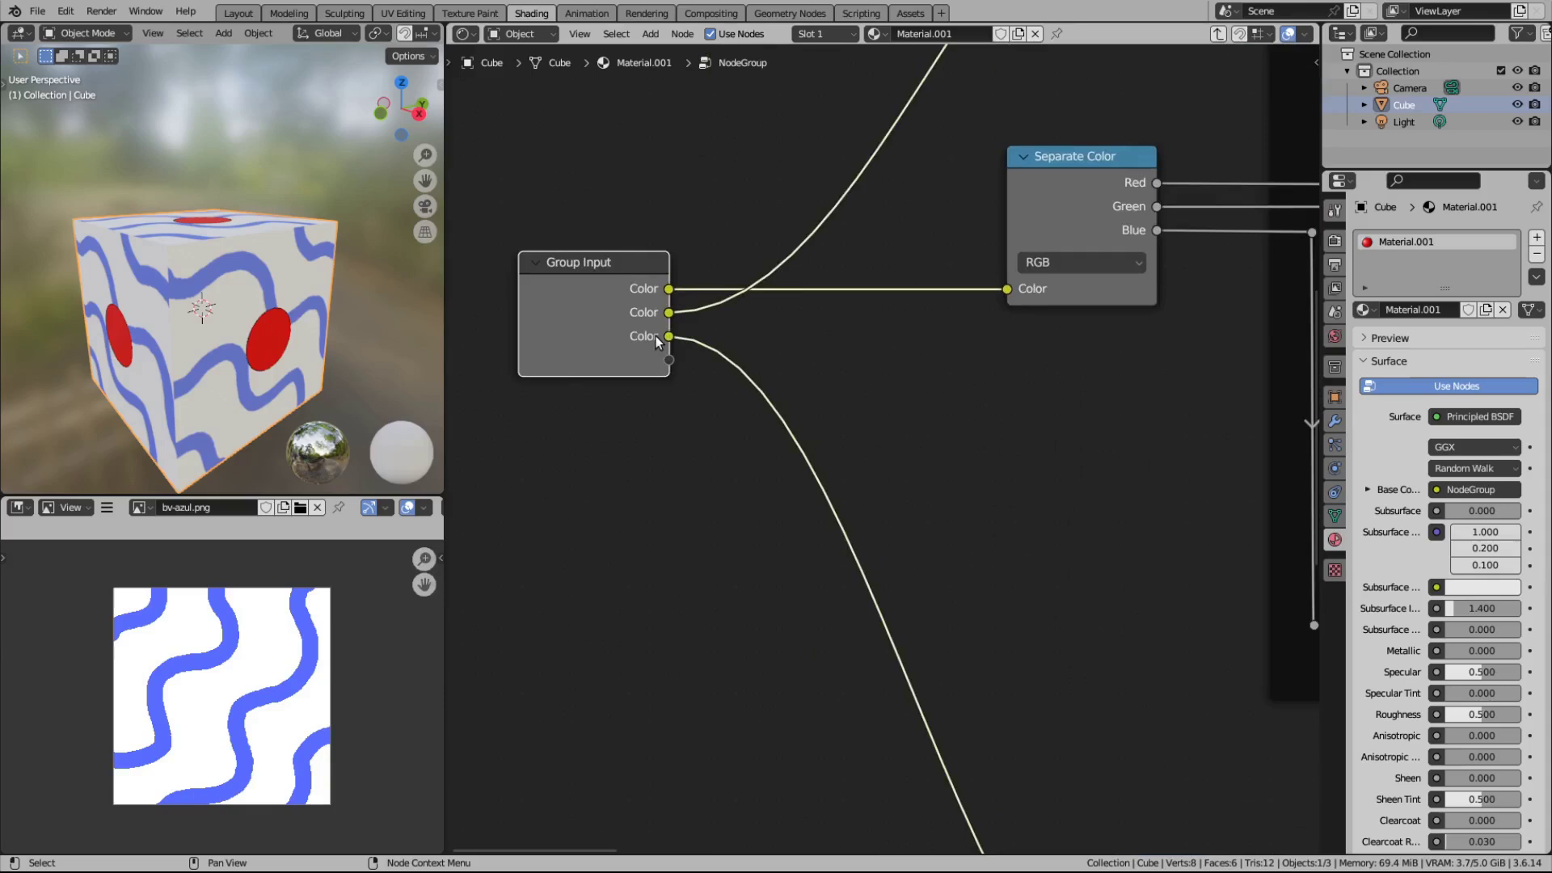
key("n")
scroll(664, 326, "down", 1)
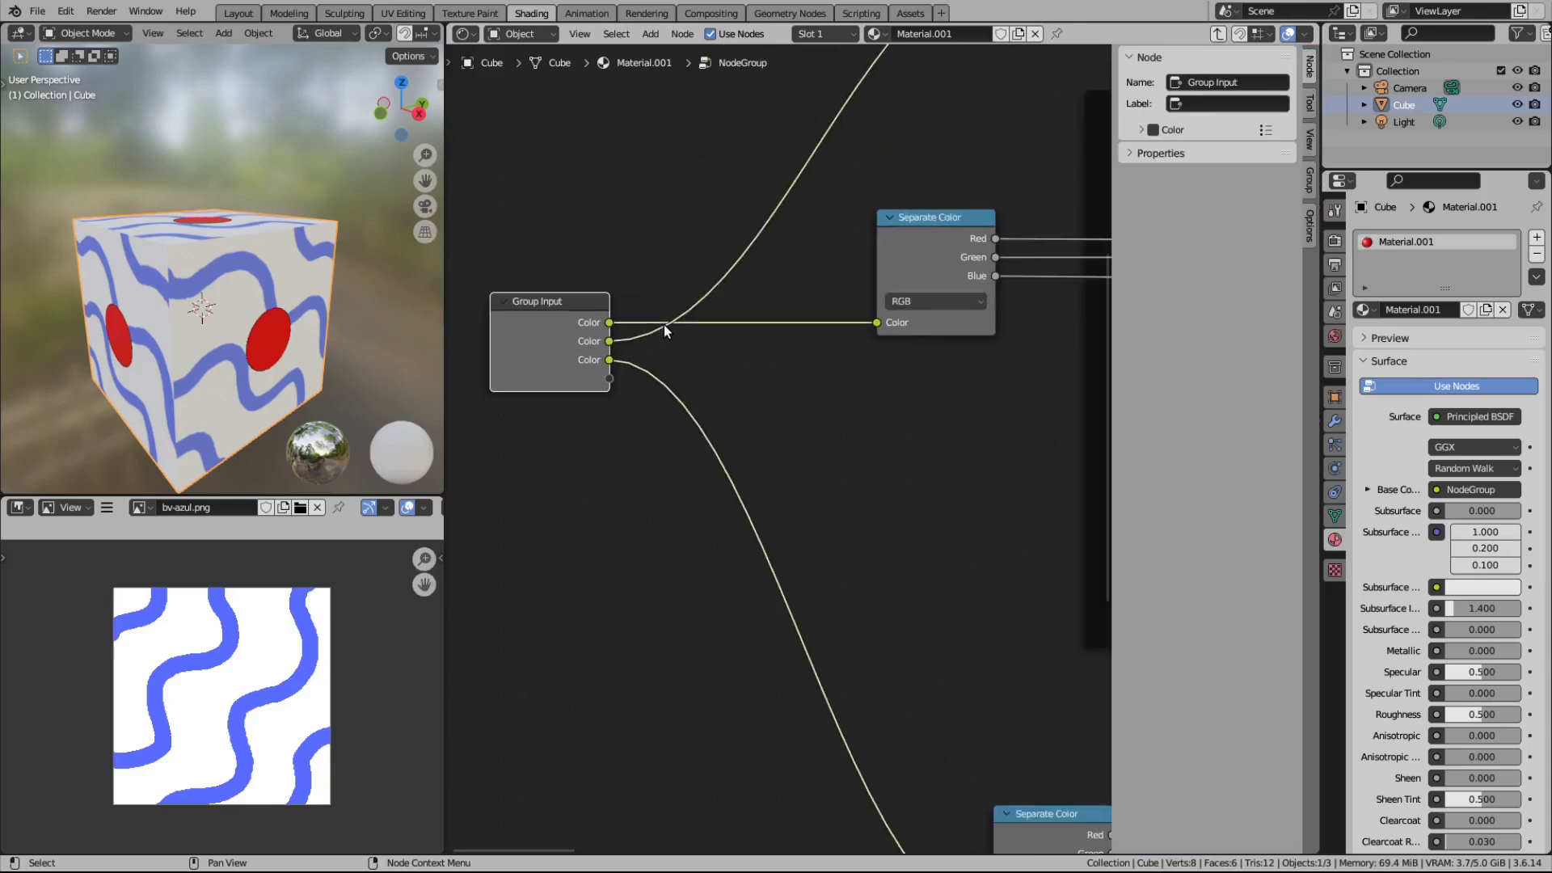
Step: Leave the group to view the NodeGroup node, re-enter it, and show the group's input and output socket lists
key("Tab")
scroll(750, 380, "down", 6)
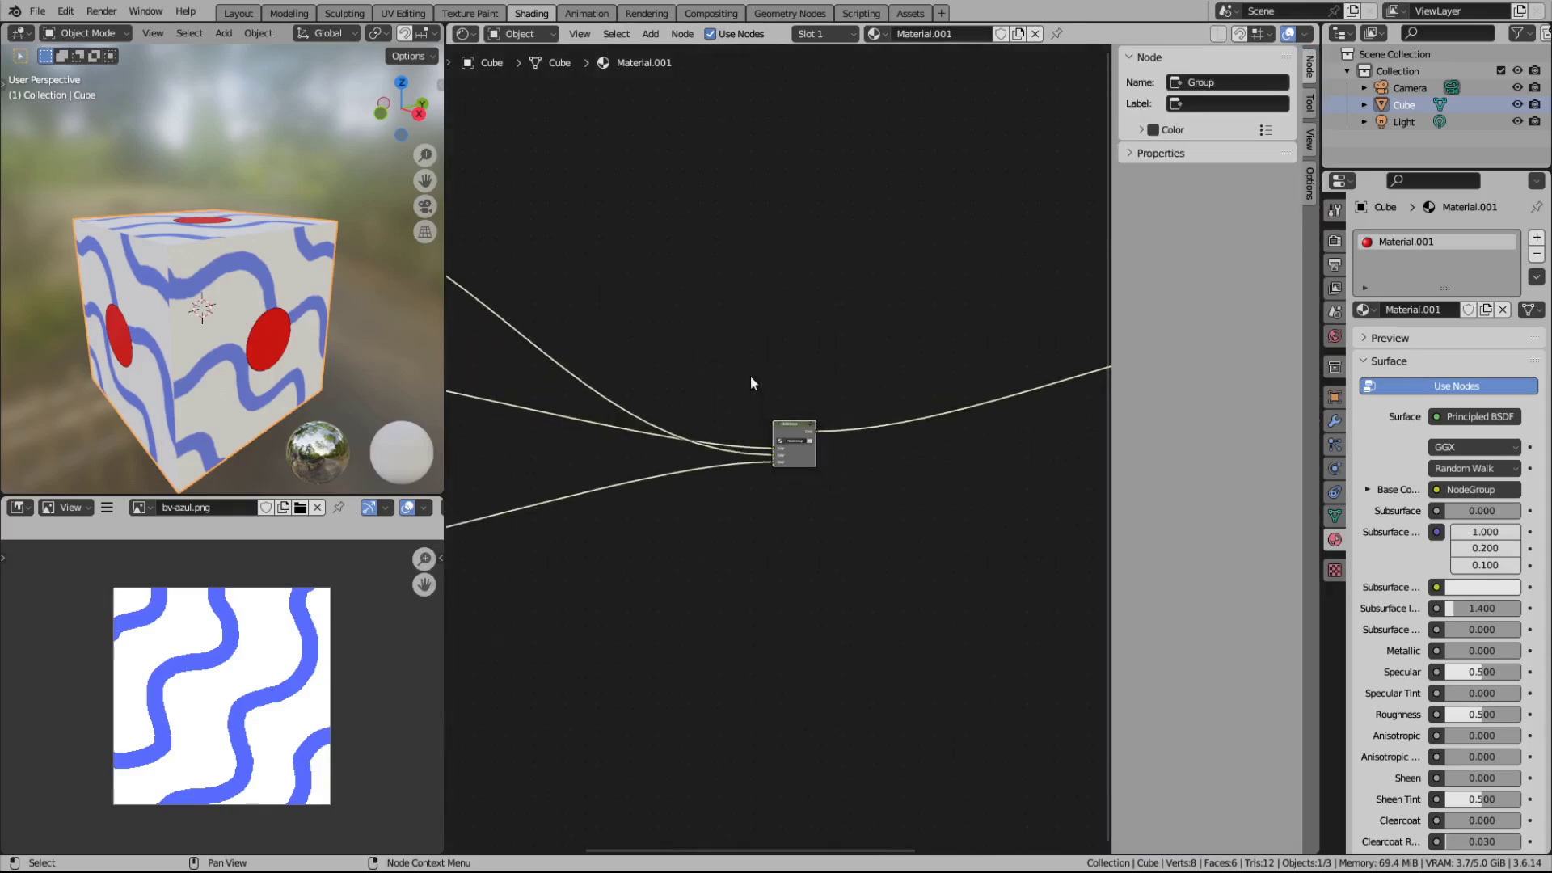
scroll(750, 375, "down", 2)
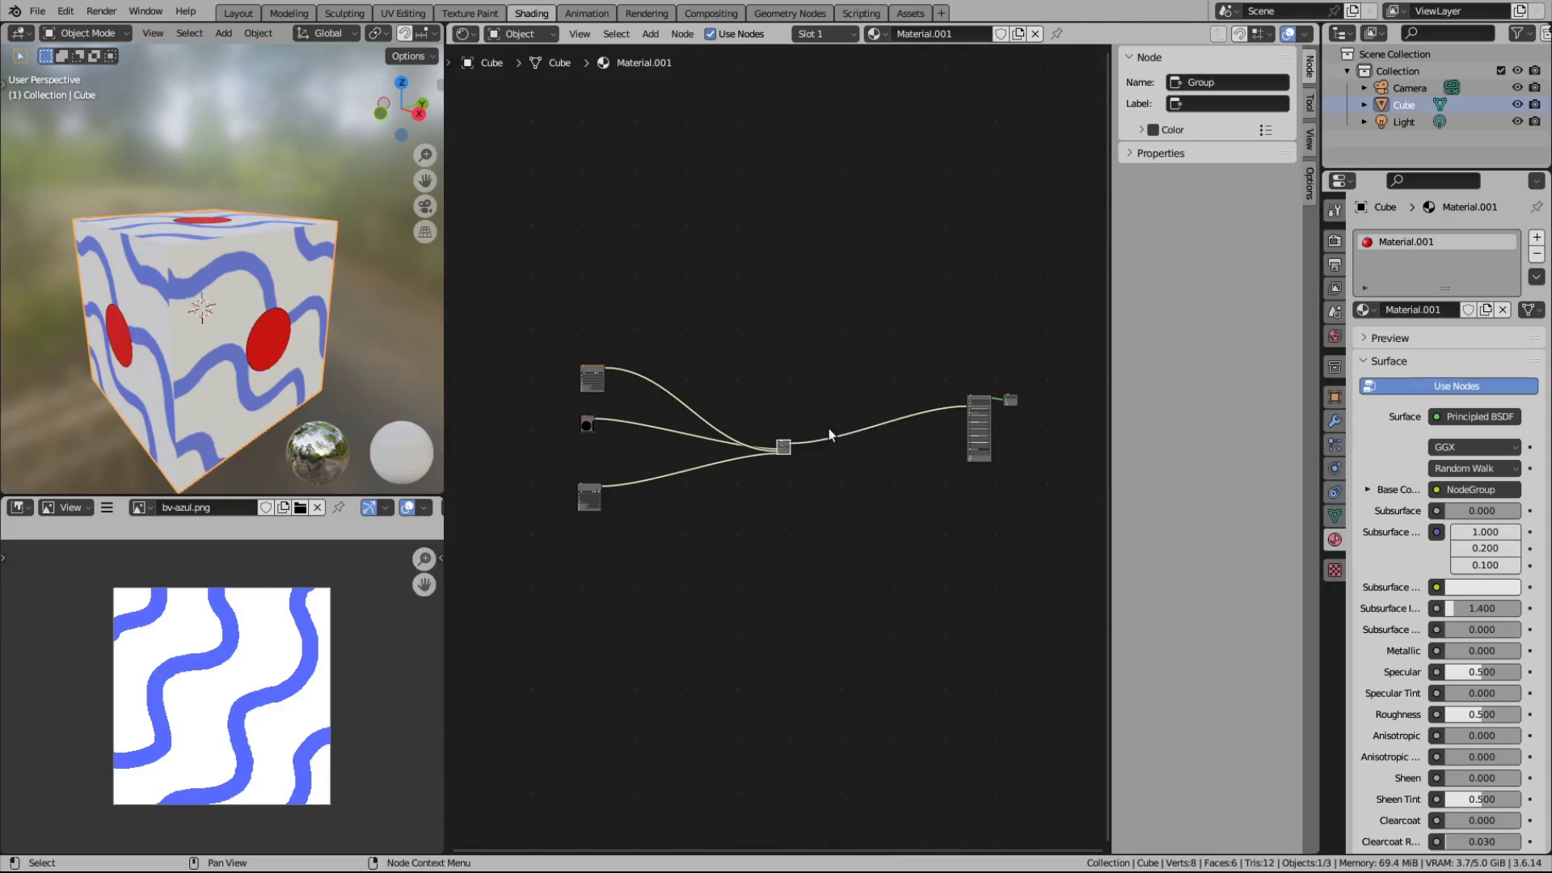
scroll(779, 390, "up", 8)
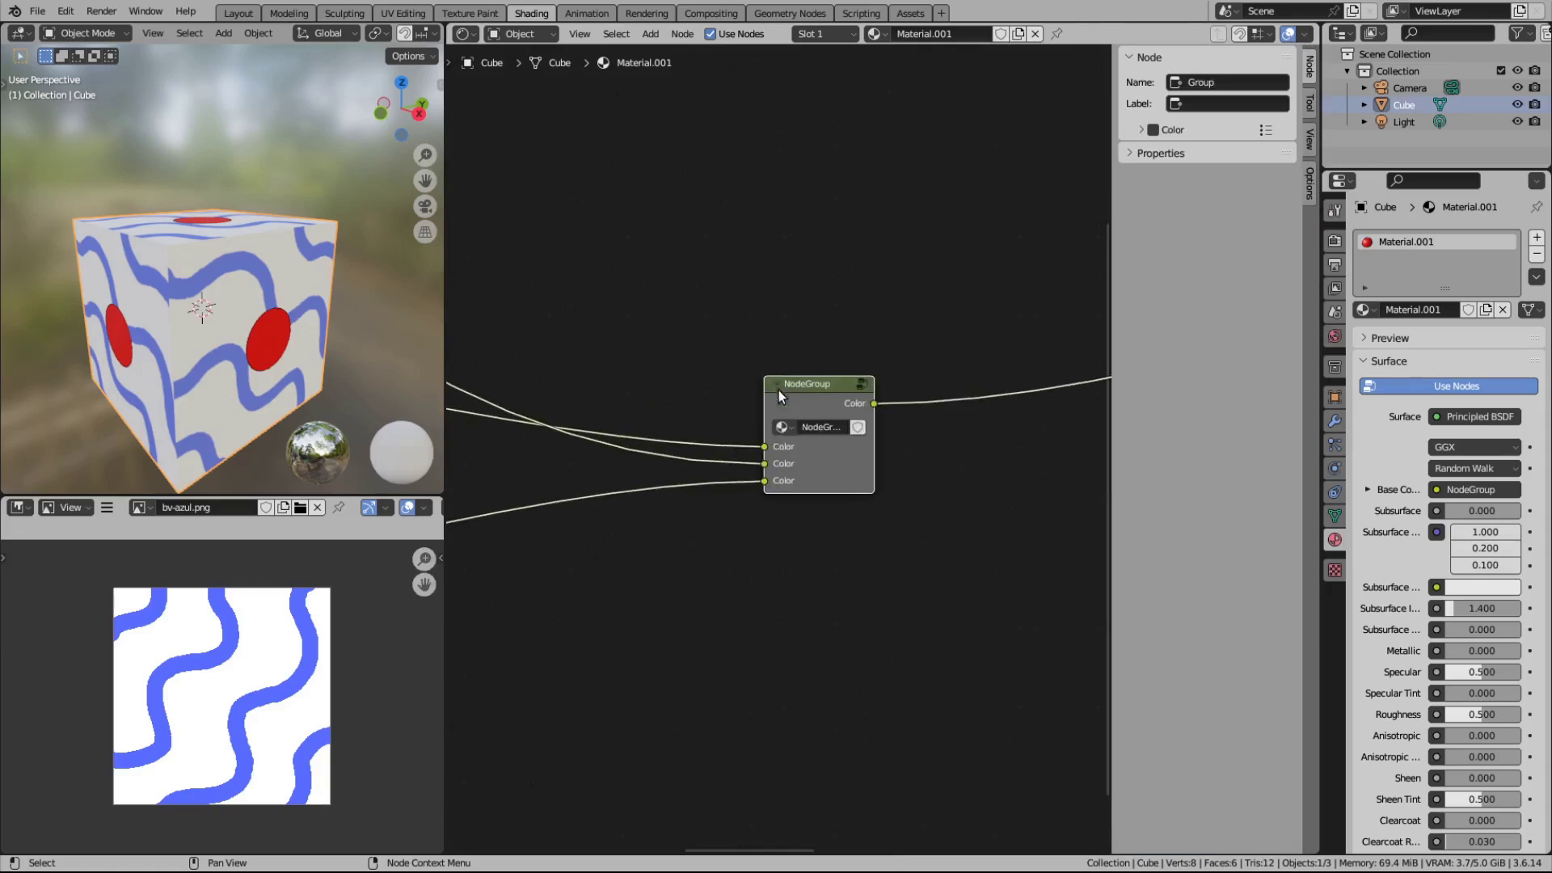
key("Tab")
scroll(668, 336, "up", 2)
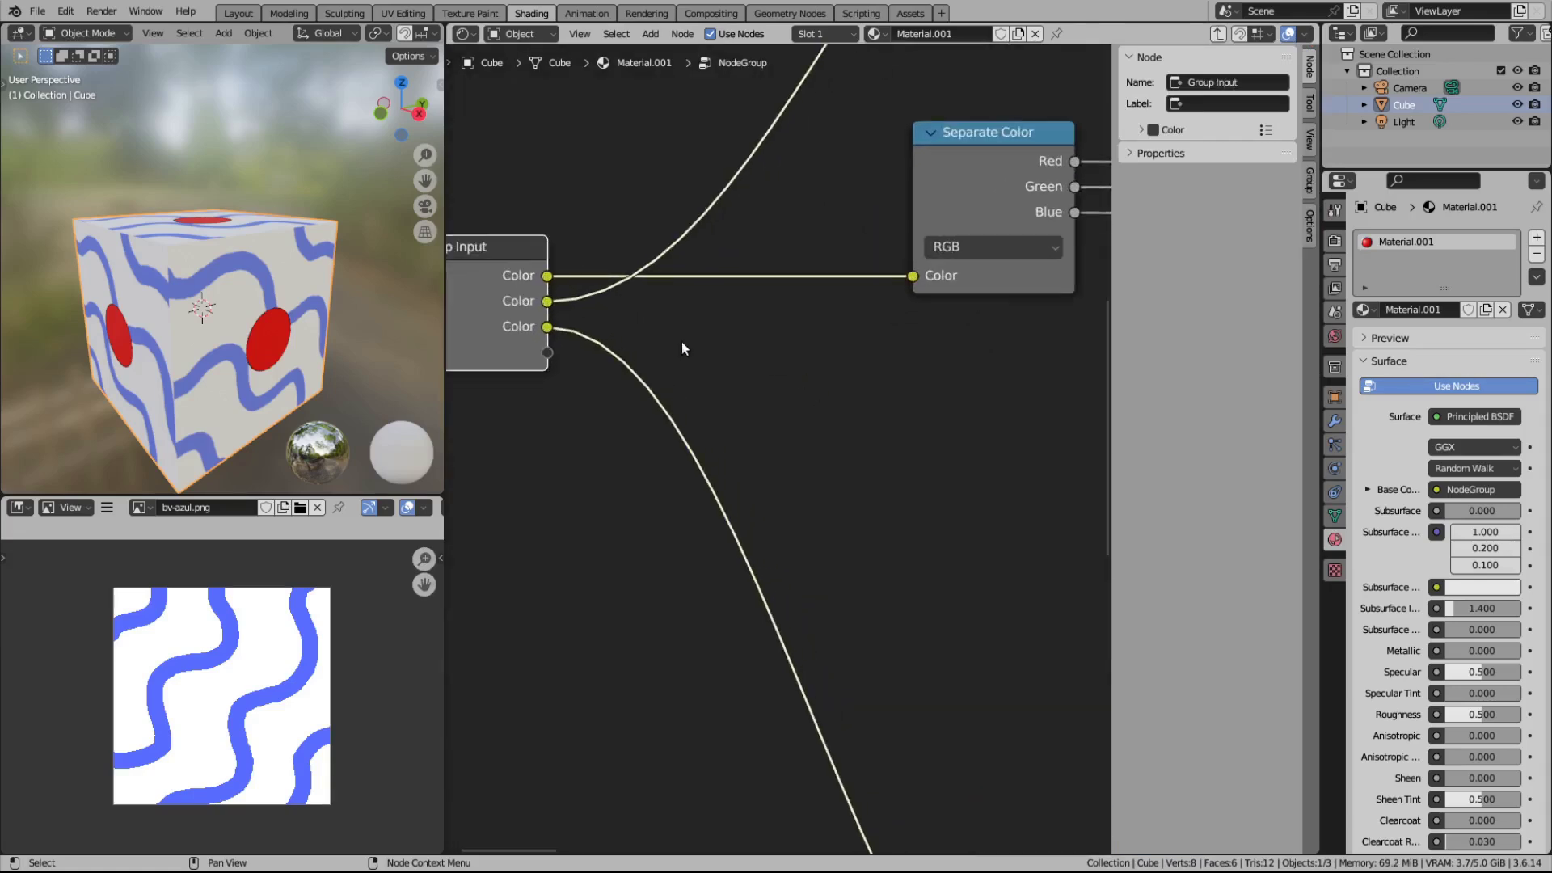
middle_click_drag(682, 343, 761, 394)
scroll(760, 395, "down", 1)
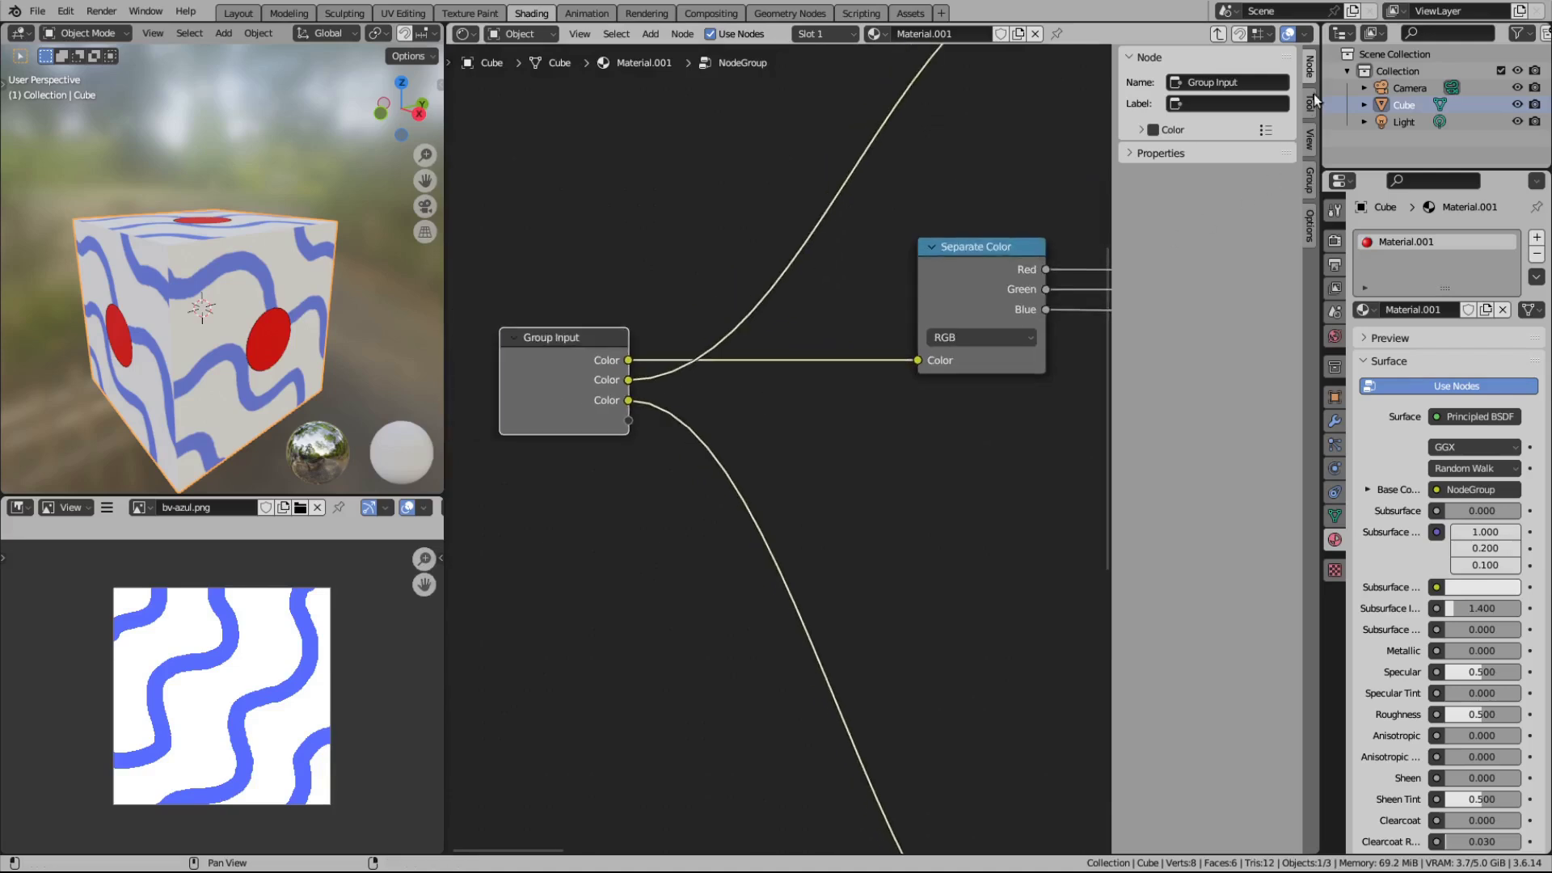
left_click(1309, 181)
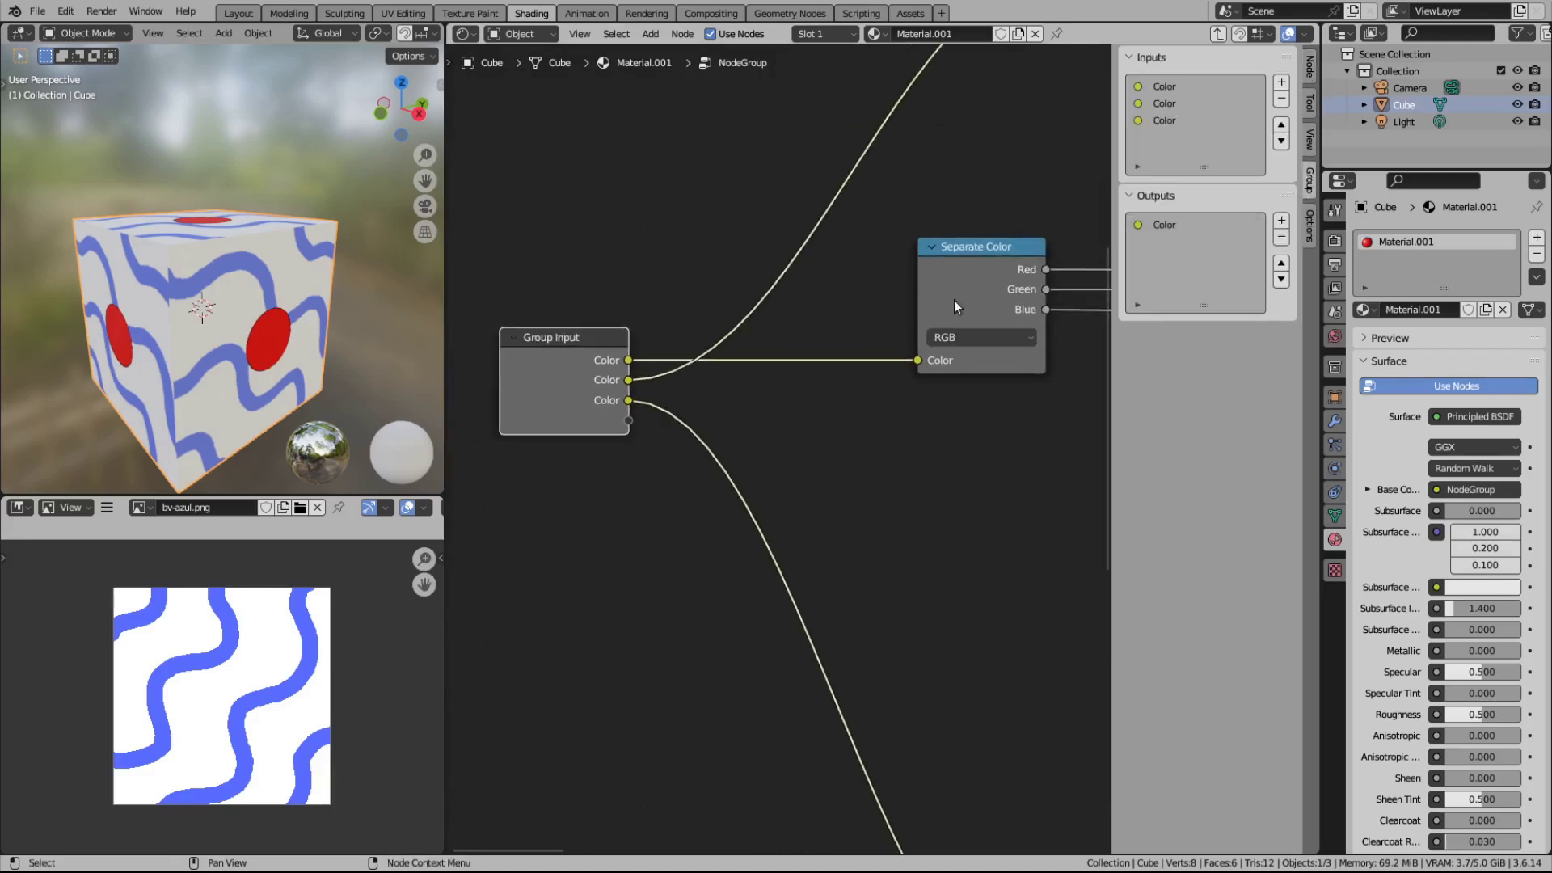
Step: Rename the second group input, which feeds the upper Separate Color node, as TopLayer
left_click(1172, 104)
scroll(594, 564, "down", 2)
left_click(1228, 210)
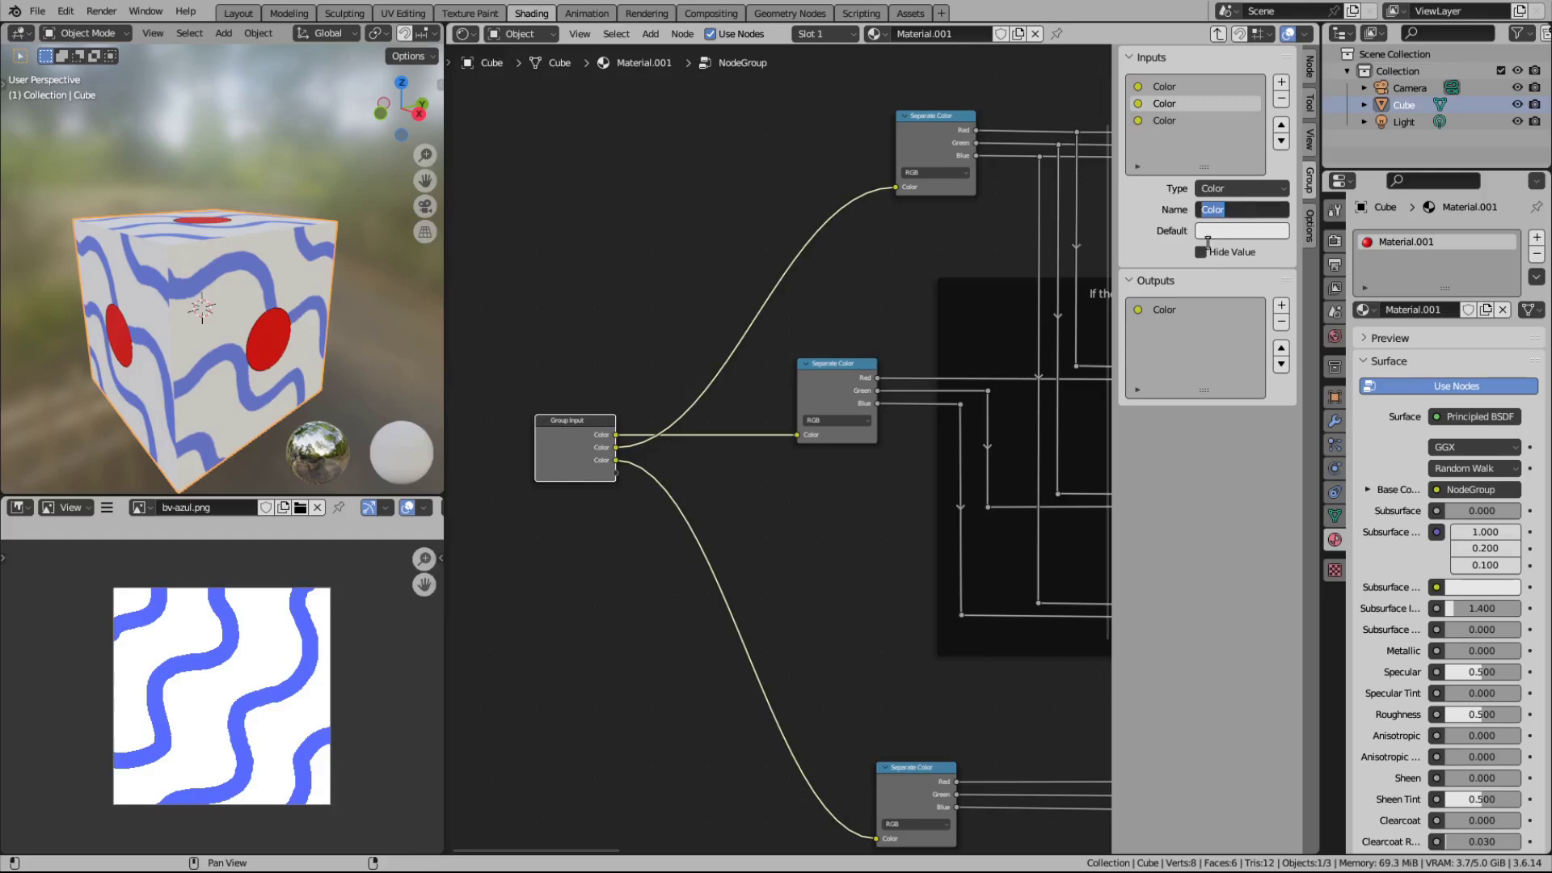
type("TopLayer")
key("Return")
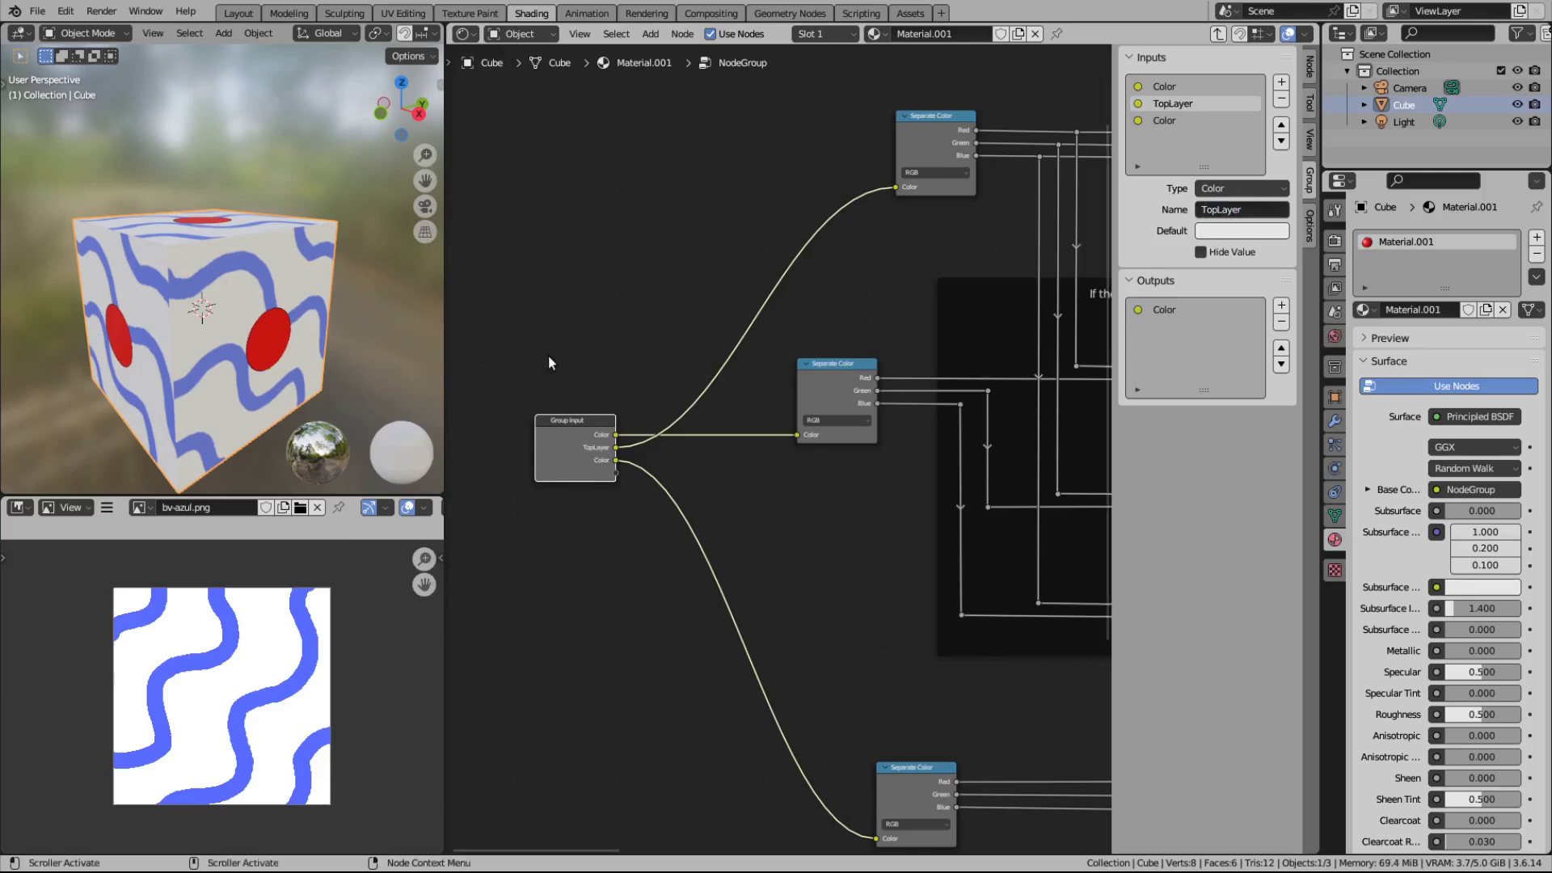
Step: Move the TopLayer input to first place among the group's inputs
scroll(551, 358, "up", 2)
scroll(549, 349, "up", 2)
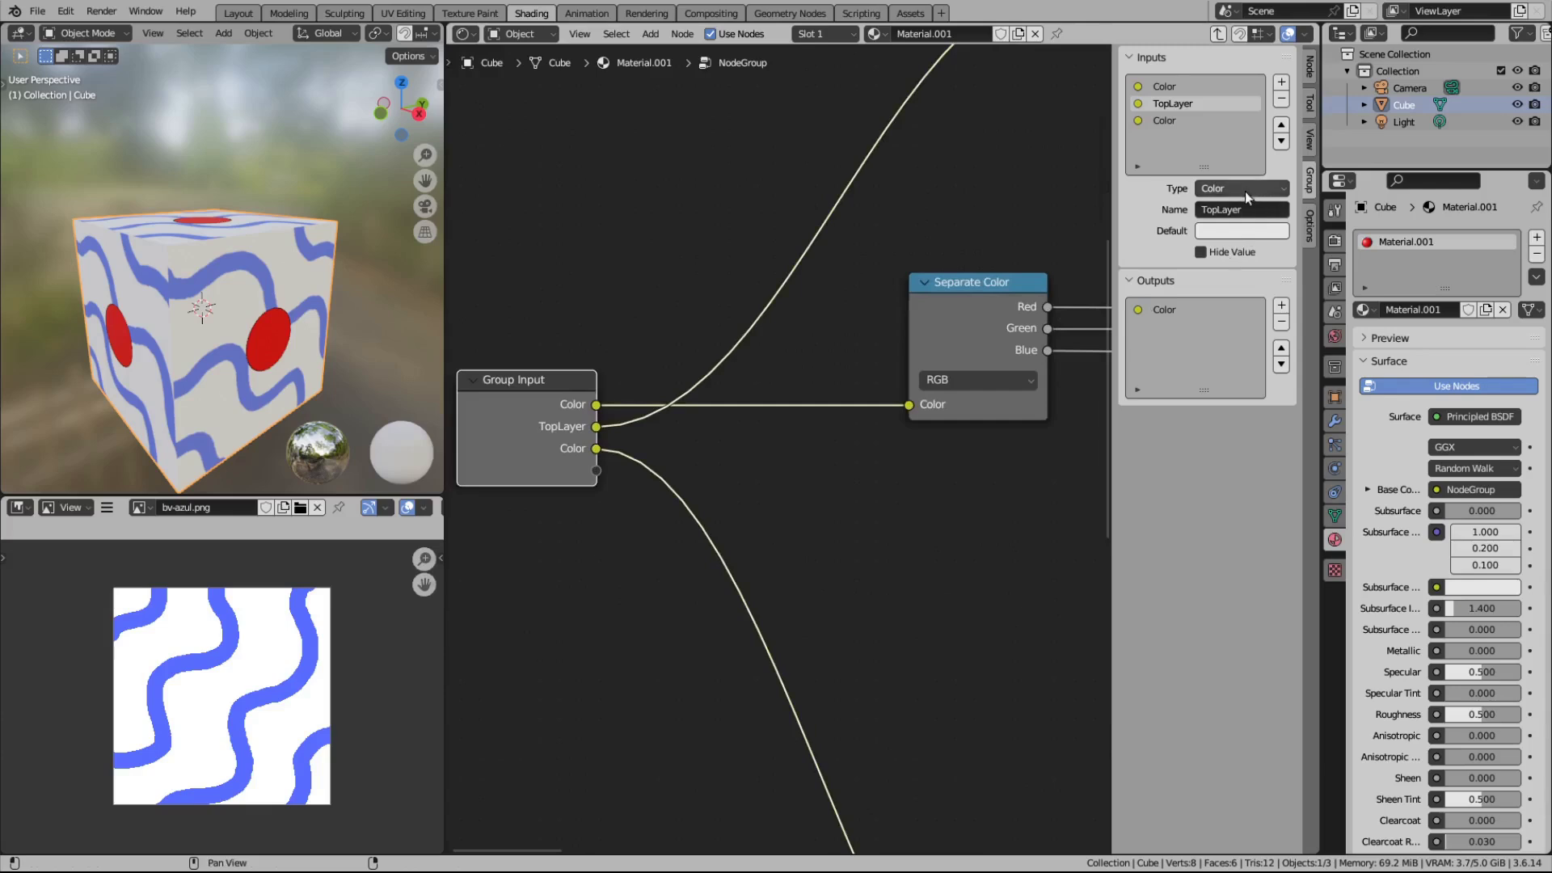
left_click(1282, 126)
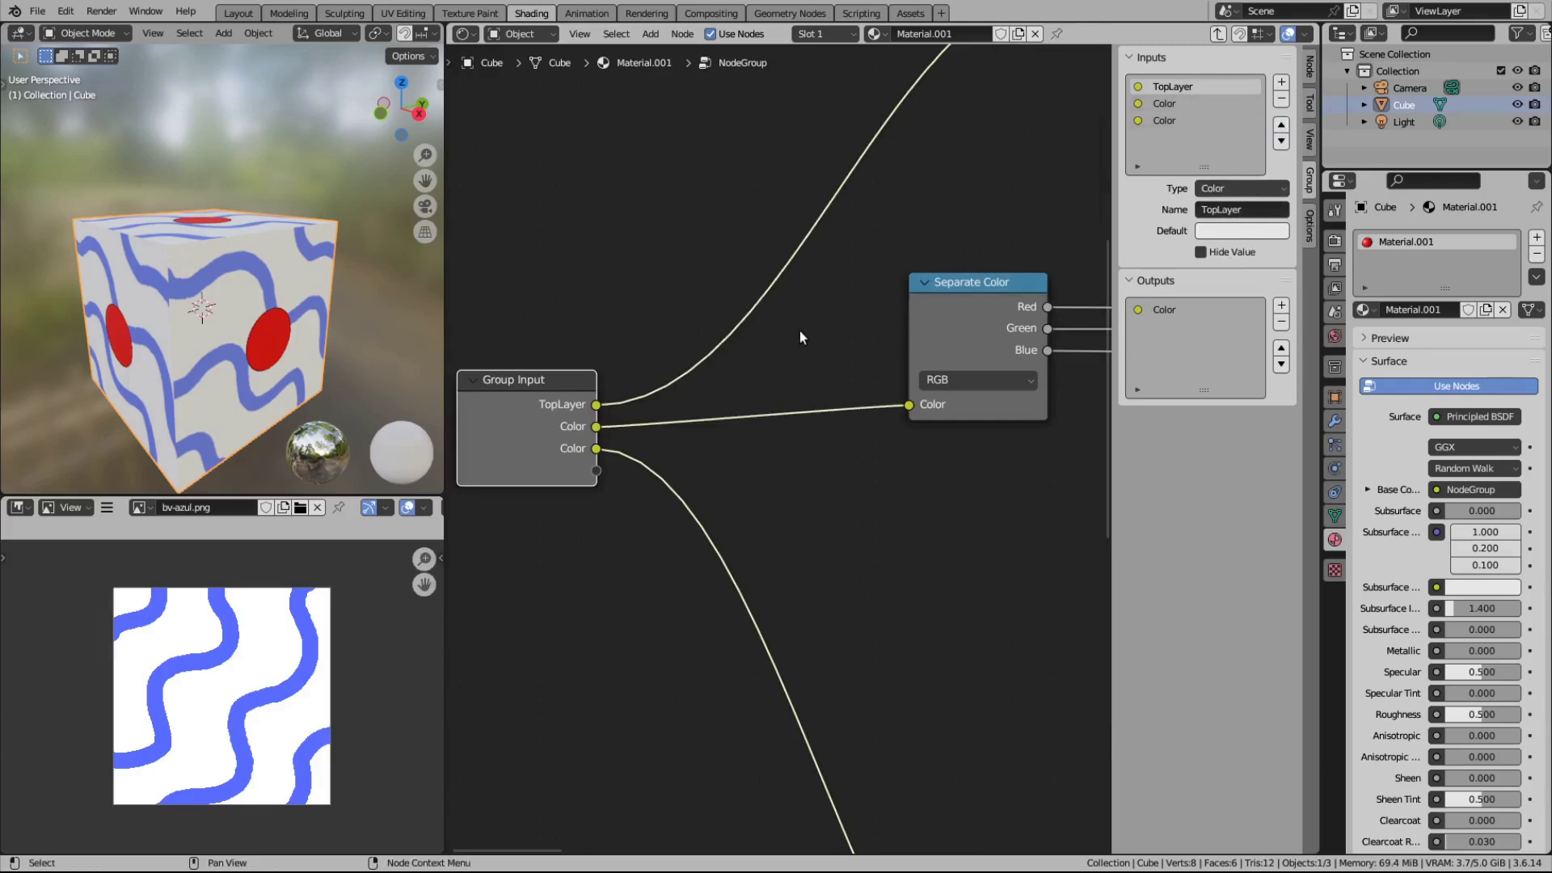
Step: Rename the third group input, which feeds the lower Separate Color node, as BottomLayer
scroll(796, 332, "down", 2)
middle_click_drag(910, 544, 821, 312)
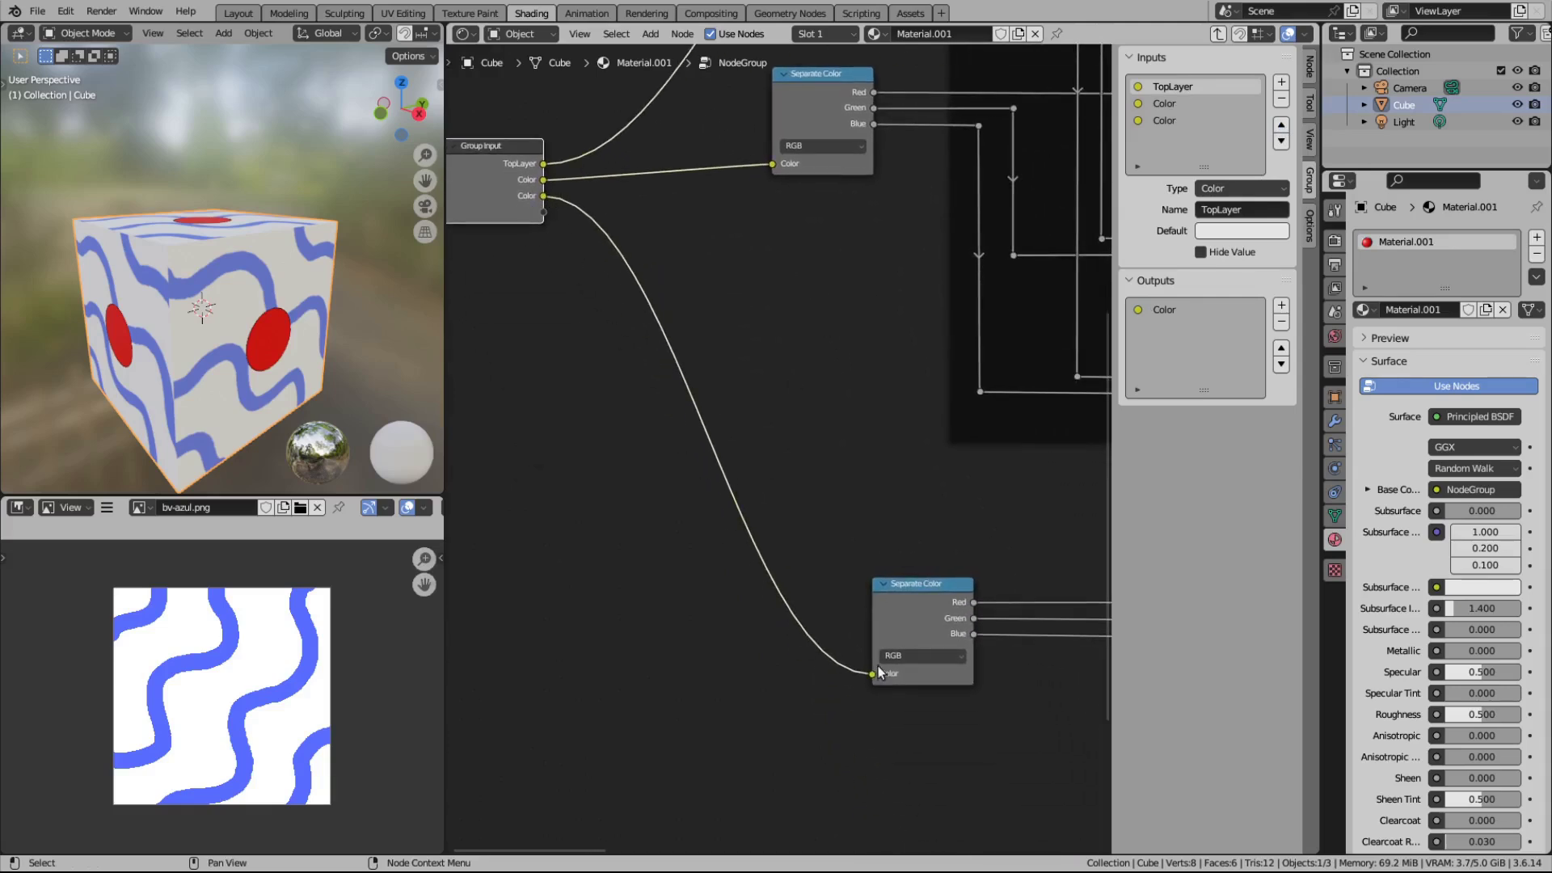
left_click(1162, 119)
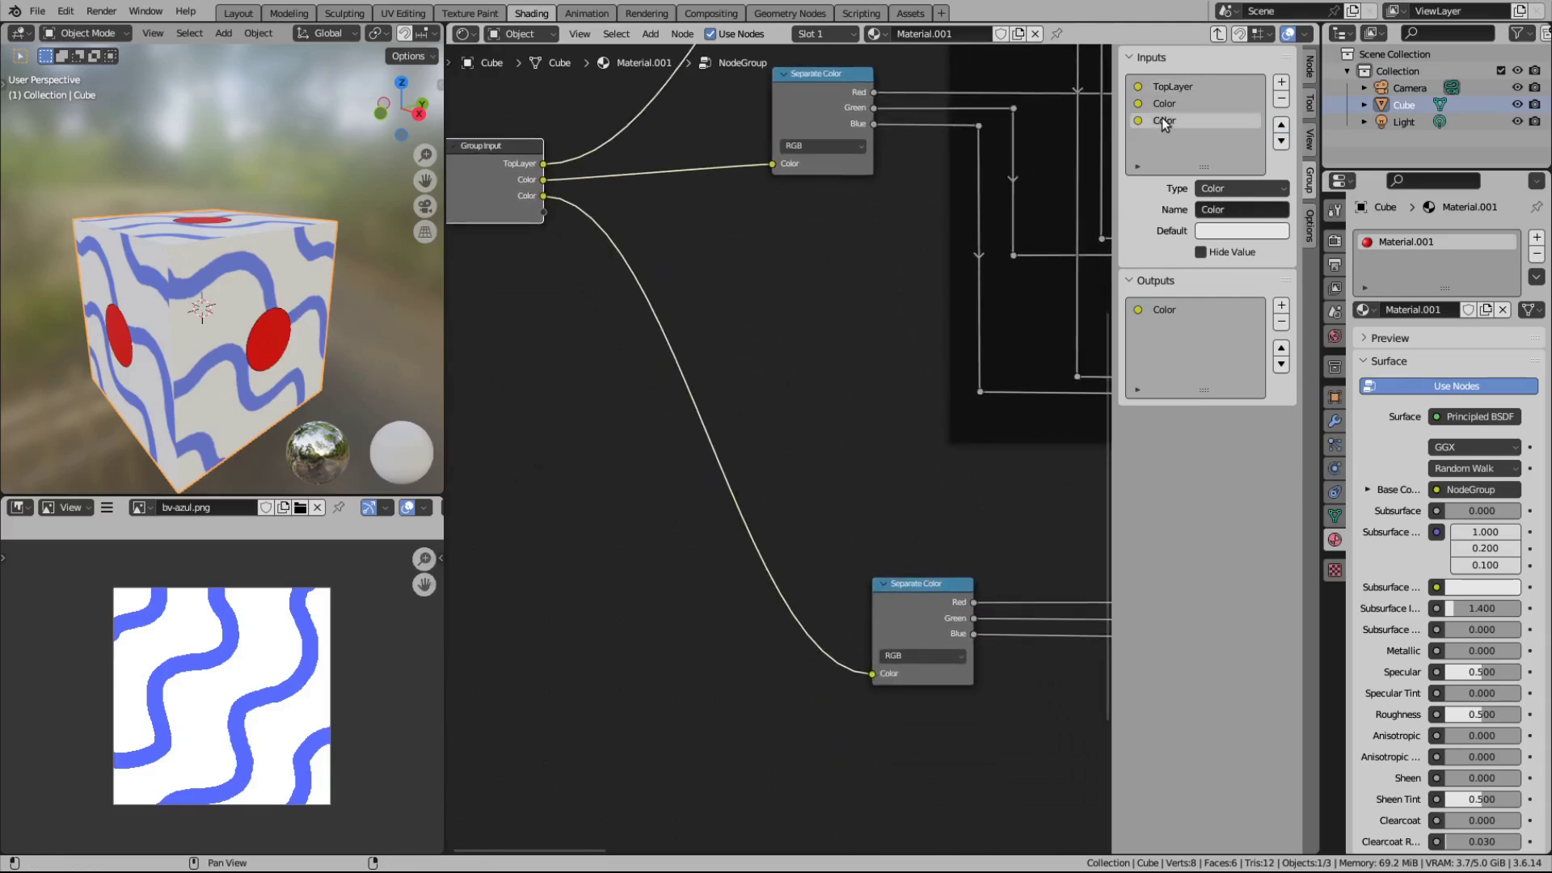
type("BottomLayer")
key("Return")
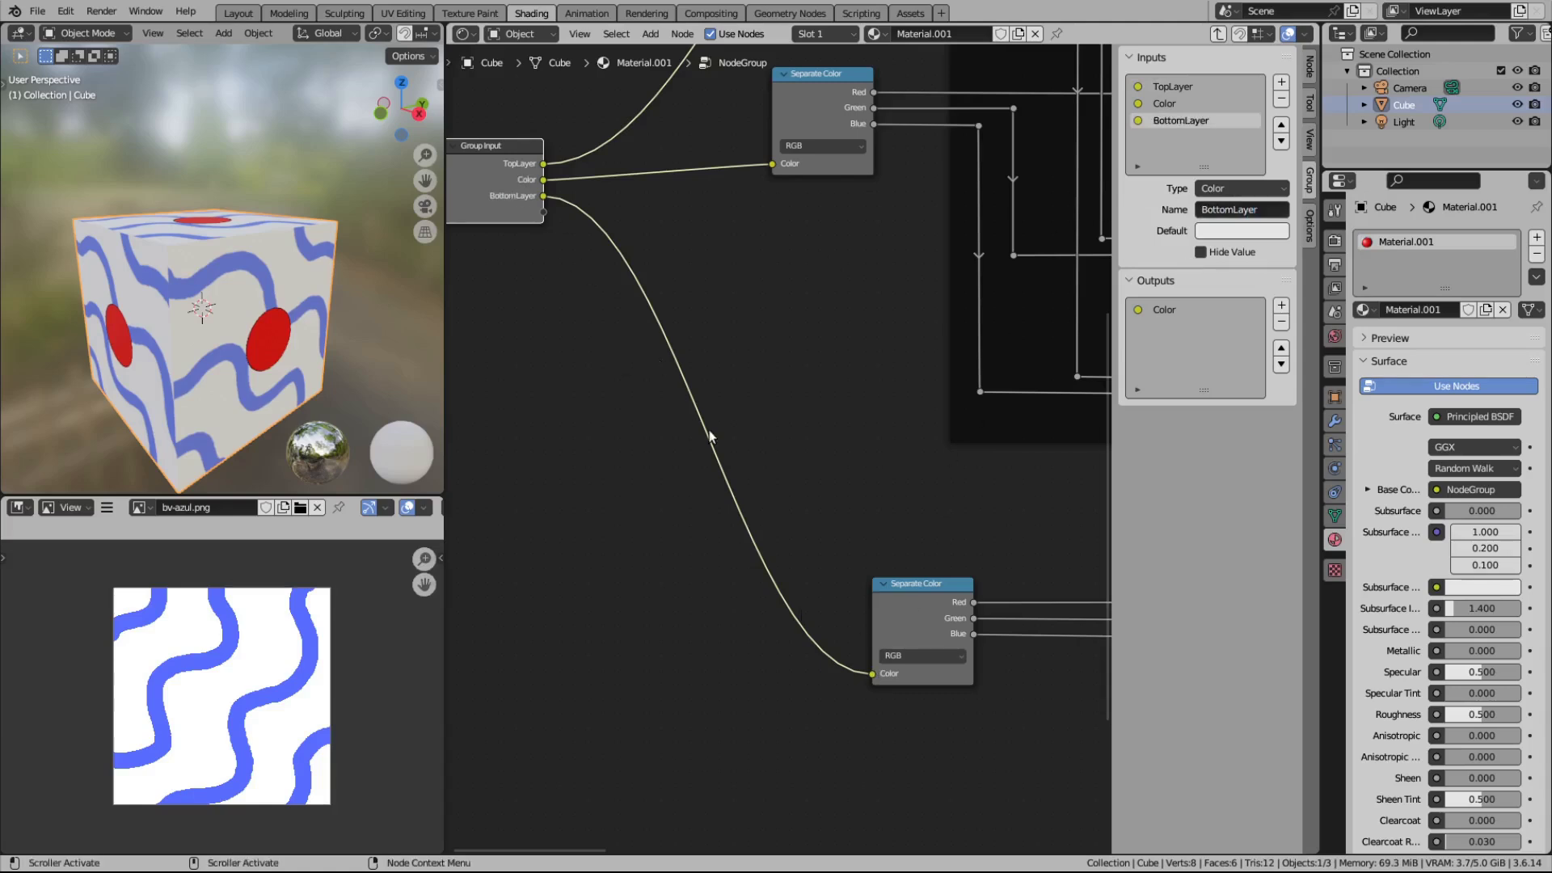
Step: Rename the remaining Color group input, which feeds the middle Separate Color node, as MaskColor
middle_click_drag(748, 281, 902, 394)
scroll(658, 396, "down", 4)
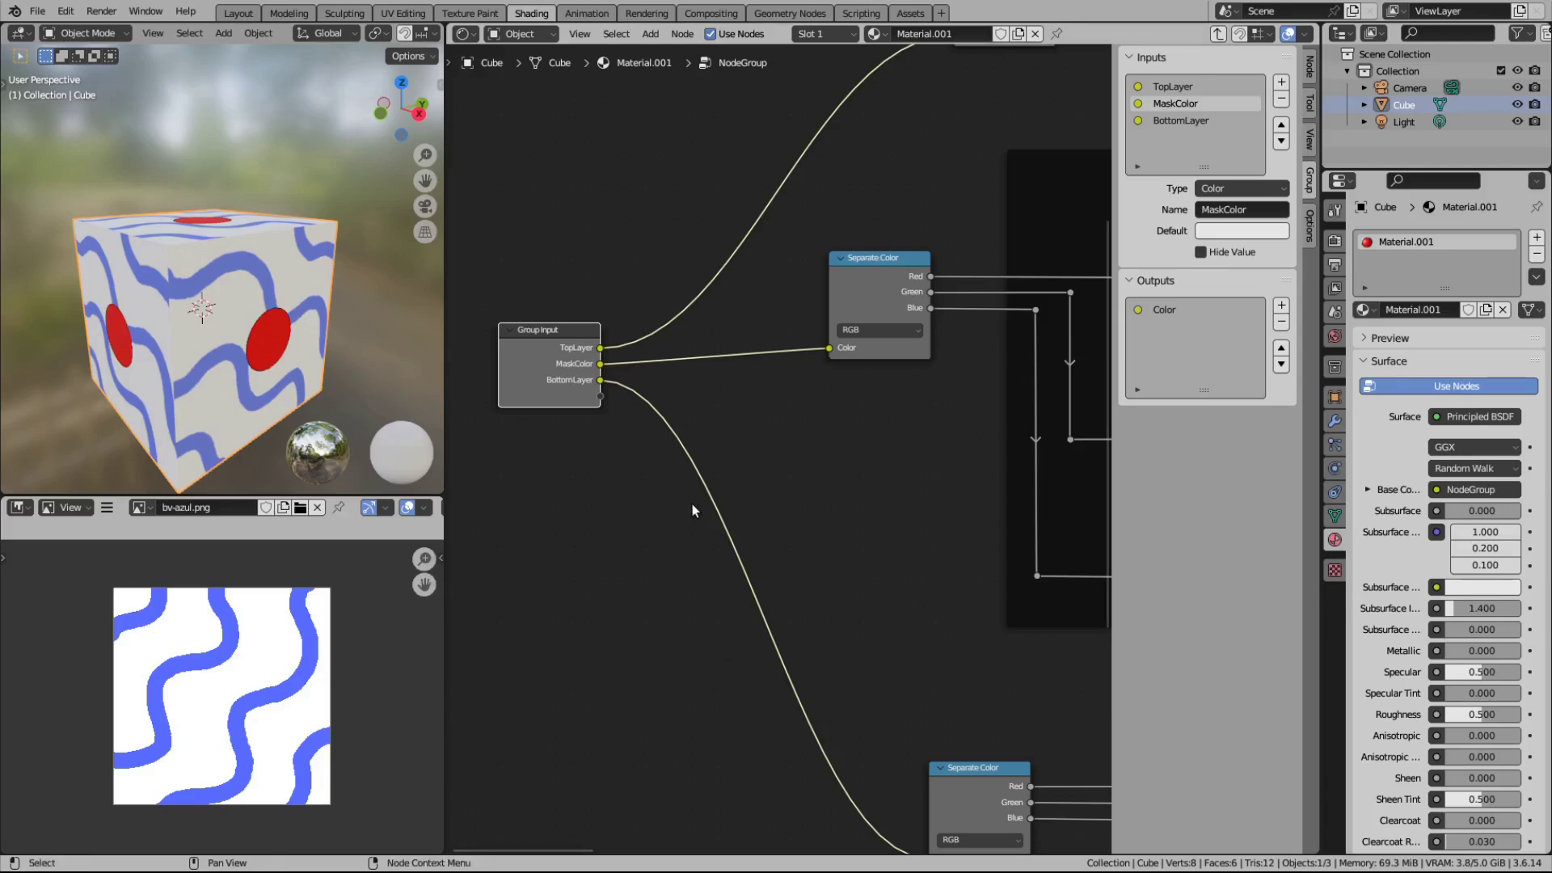
Step: Examine the Epsilon inputs of the three Compare nodes in relation to the Group Input node
scroll(804, 433, "up", 1)
middle_click_drag(803, 434, 742, 429)
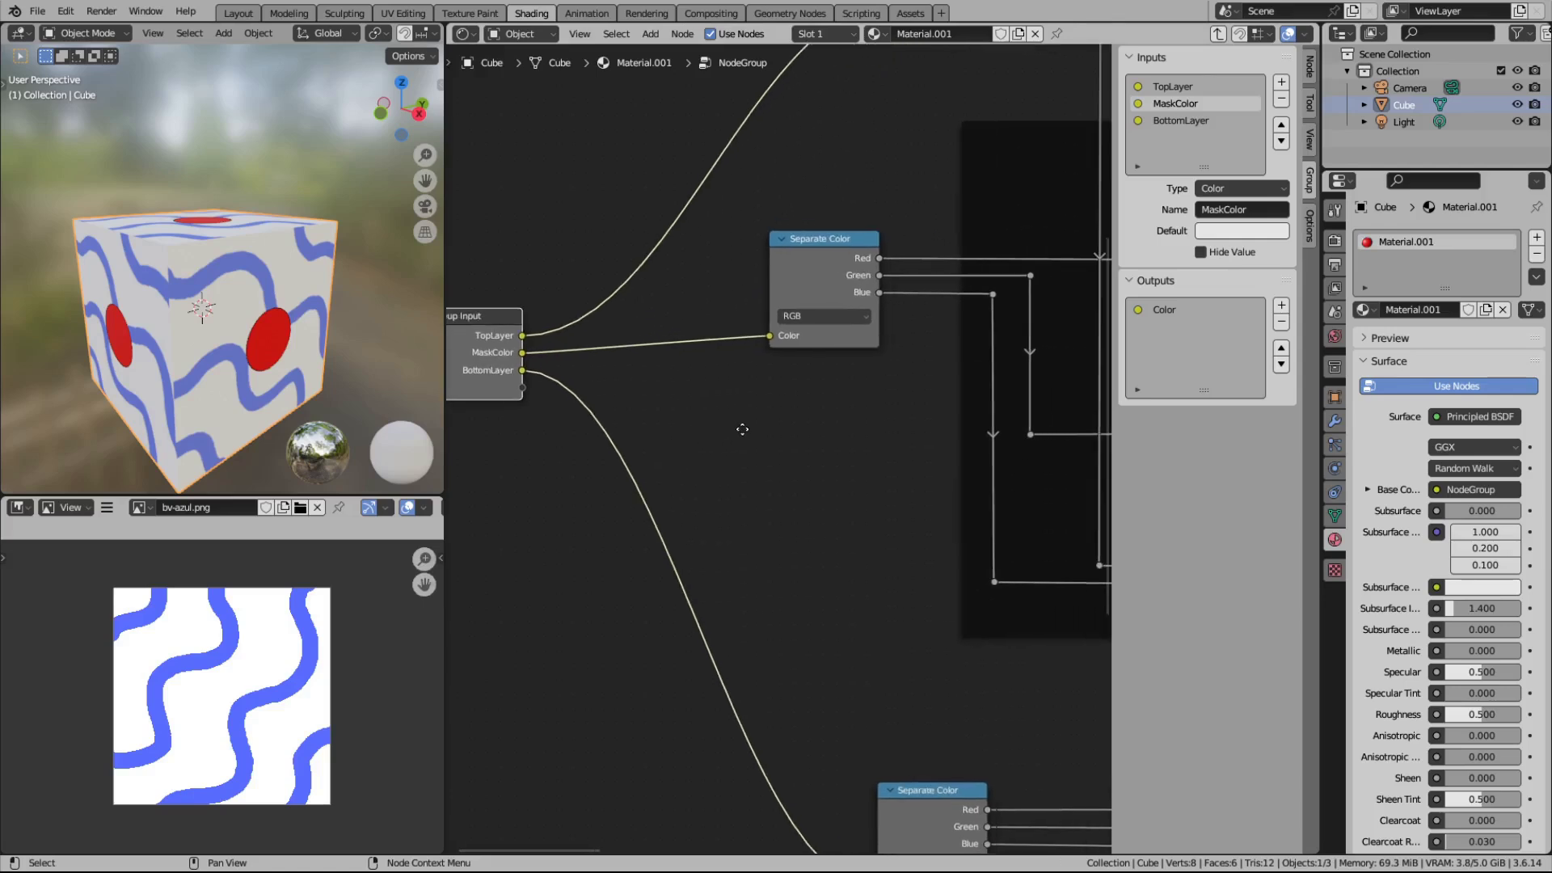
scroll(800, 485, "down", 2)
middle_click_drag(814, 502, 657, 422)
scroll(1037, 439, "up", 1)
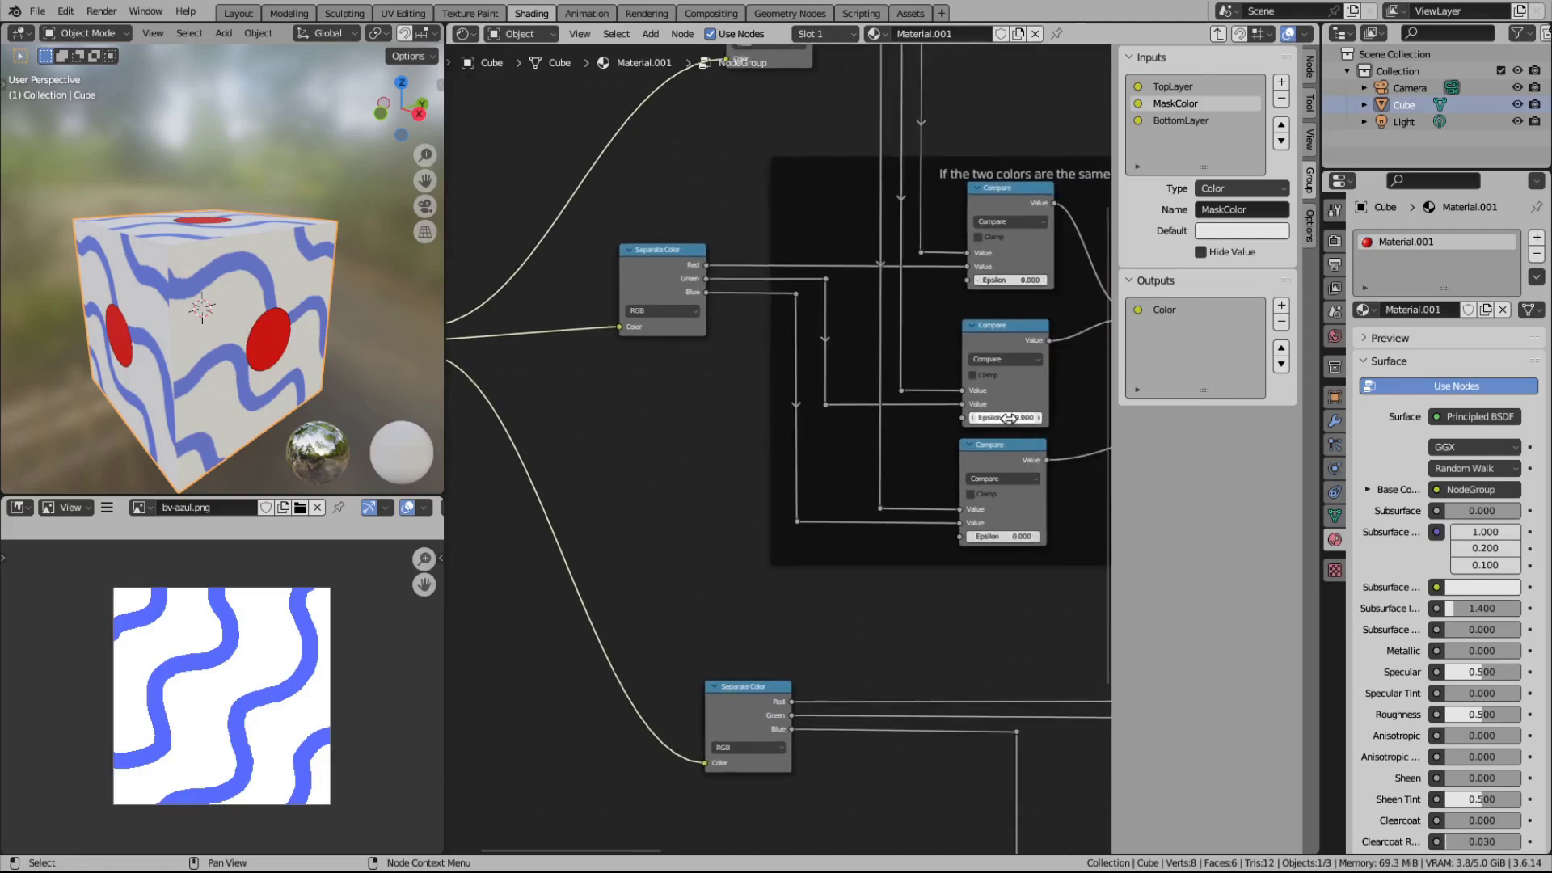
scroll(1005, 450, "up", 2)
middle_click_drag(1006, 450, 805, 441)
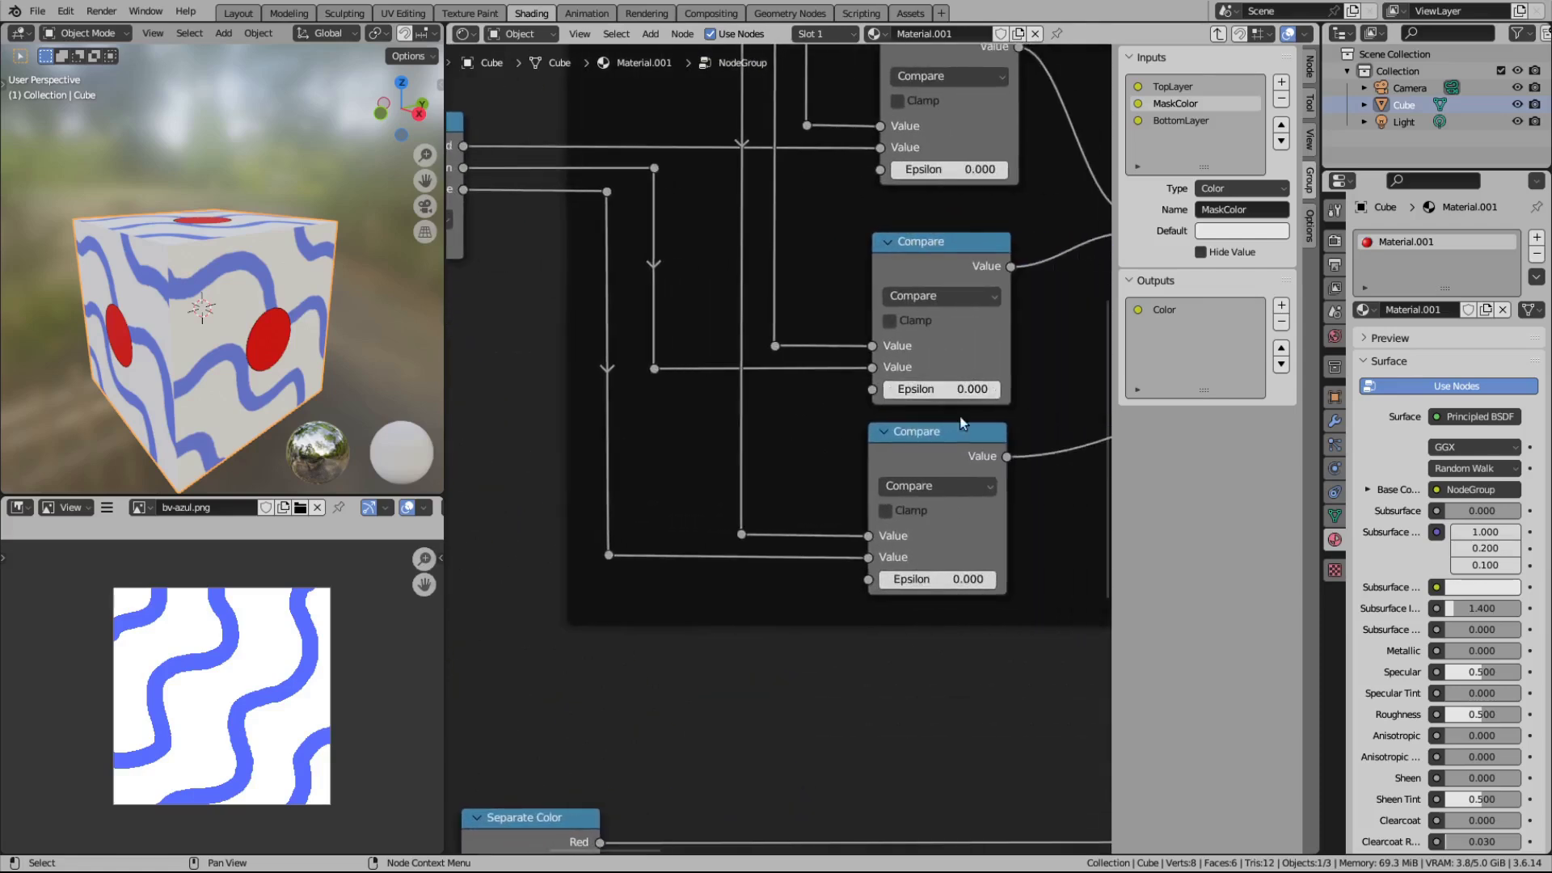
scroll(755, 466, "down", 2)
middle_click_drag(596, 421, 813, 388)
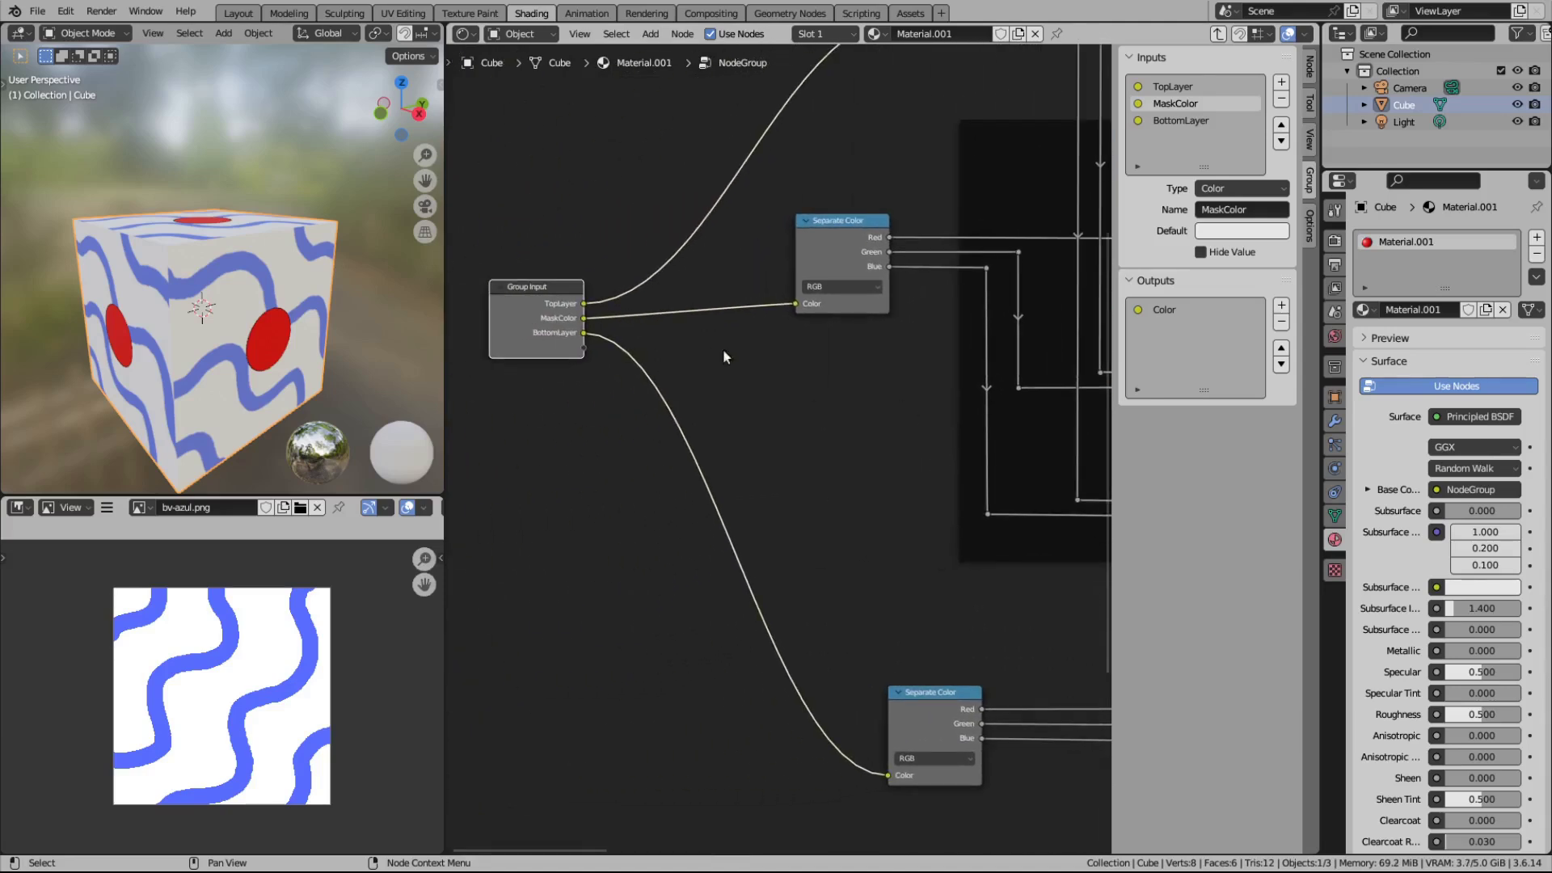
Step: Add a group input named Tolerance and place it between MaskColor and BottomLayer
left_click(1281, 82)
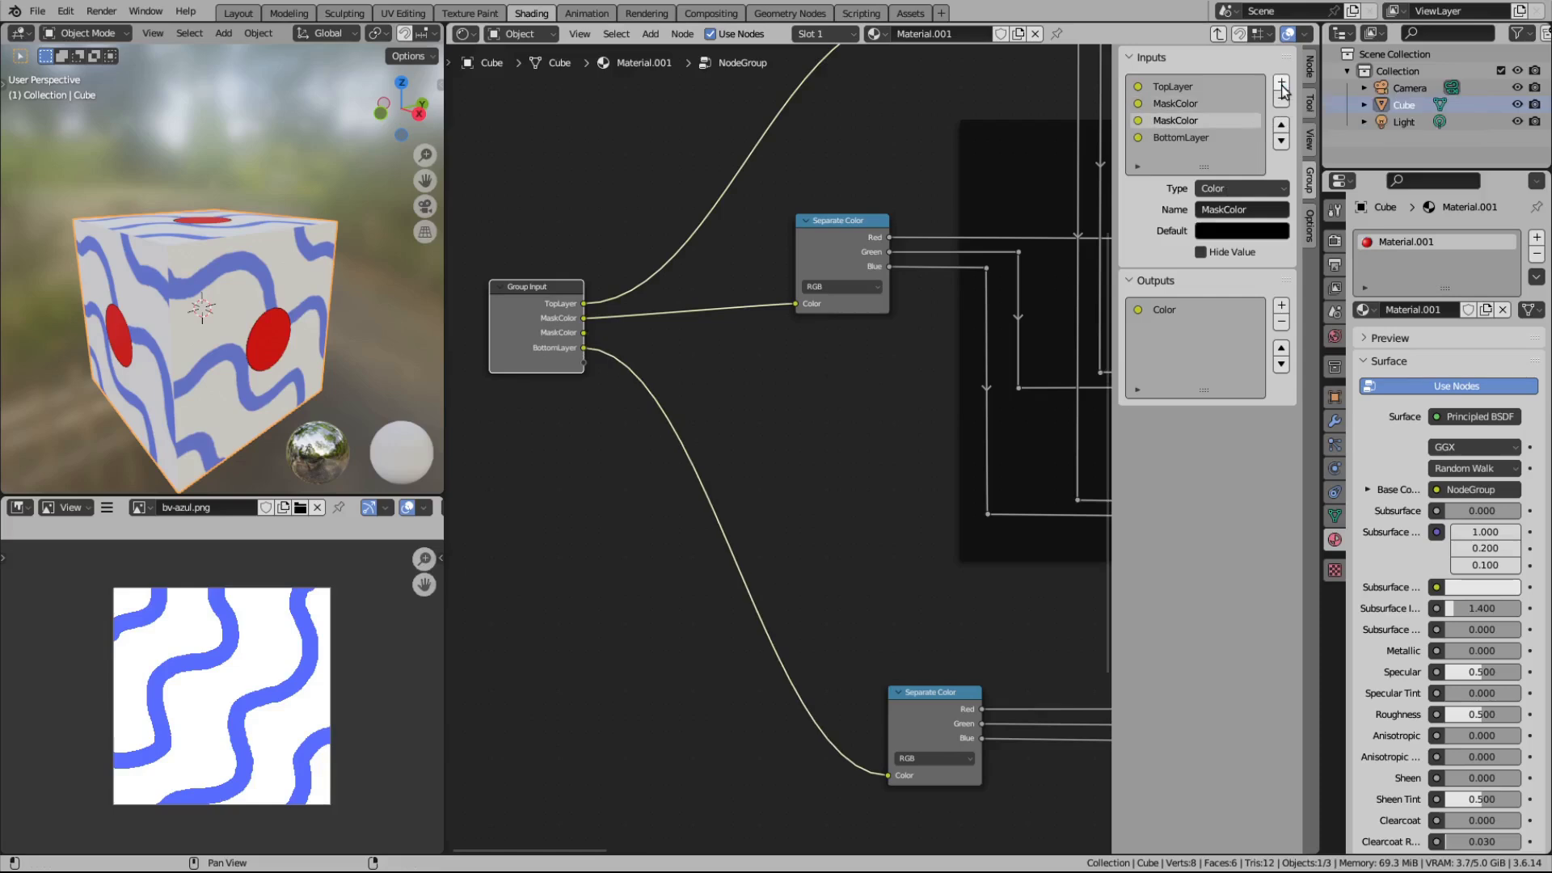
left_click(1255, 208)
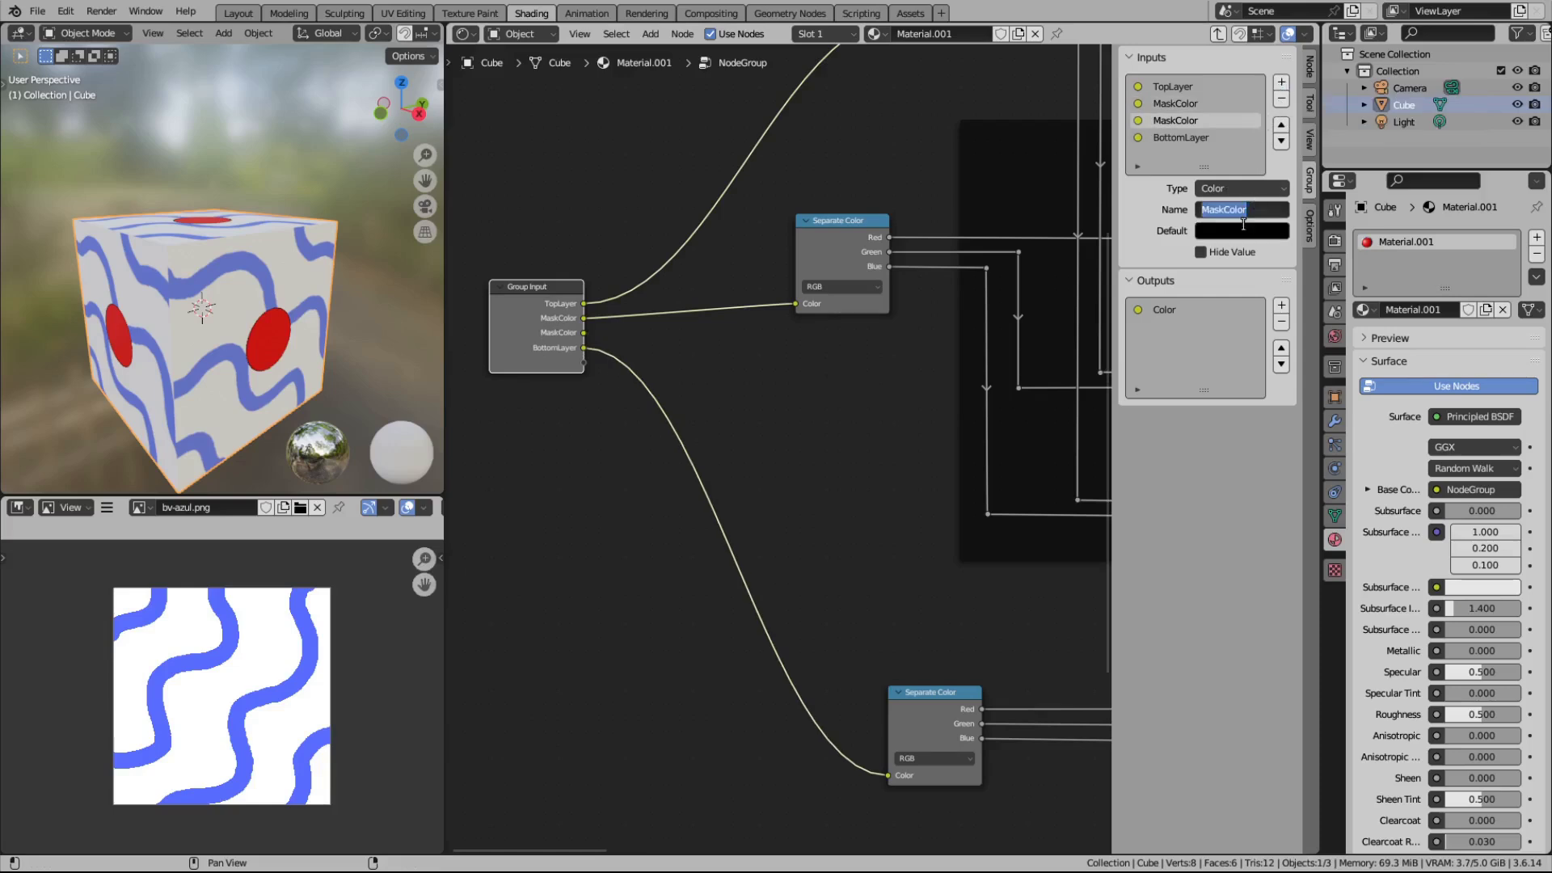
type("Tolerance")
key("Return")
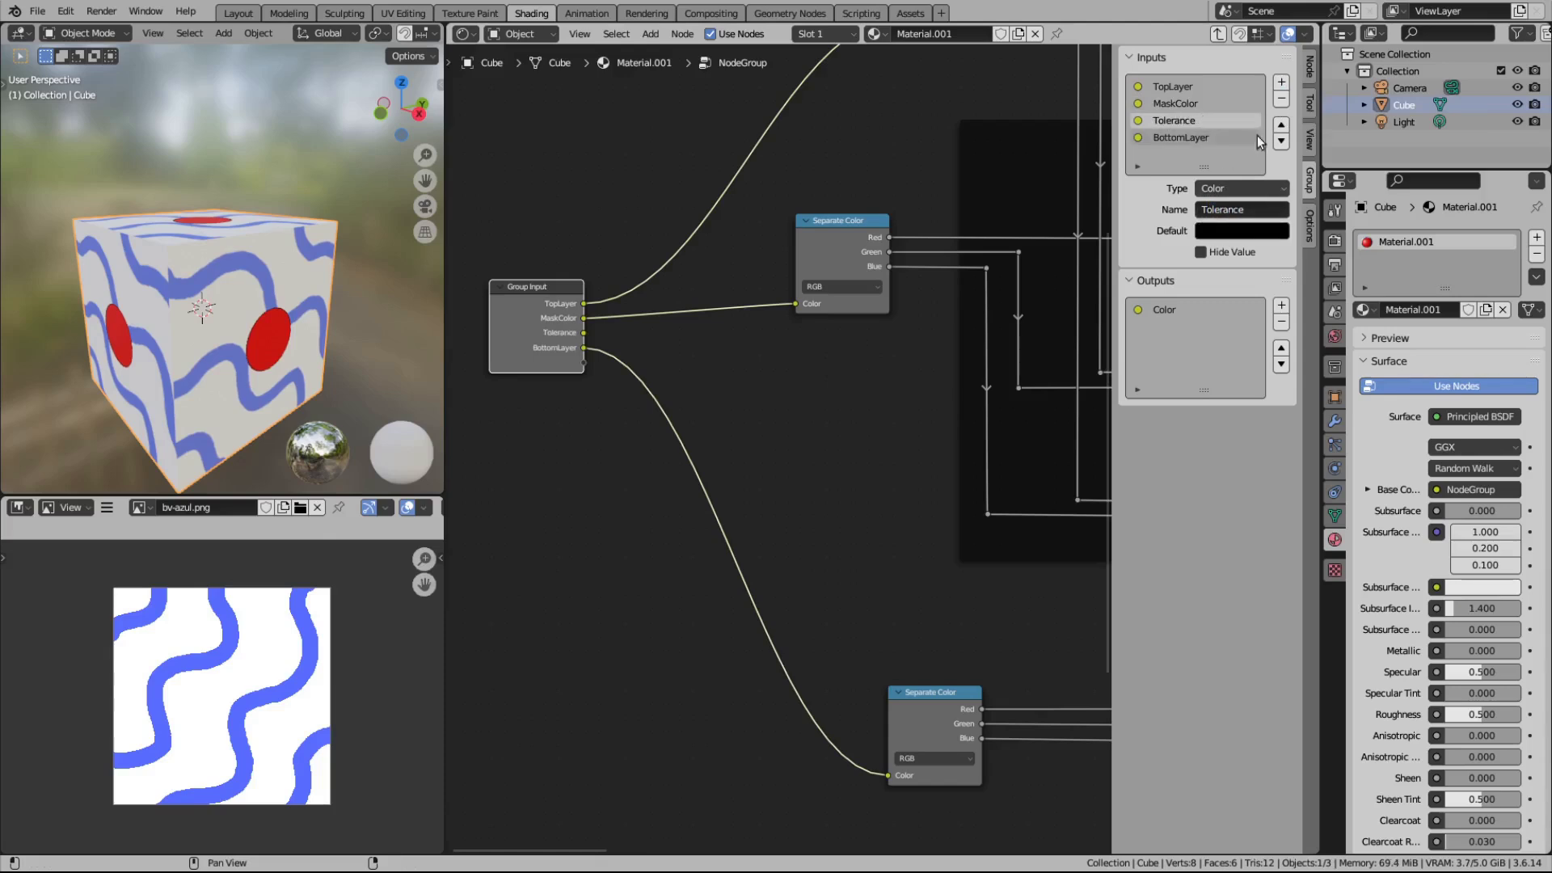
left_click(1281, 141)
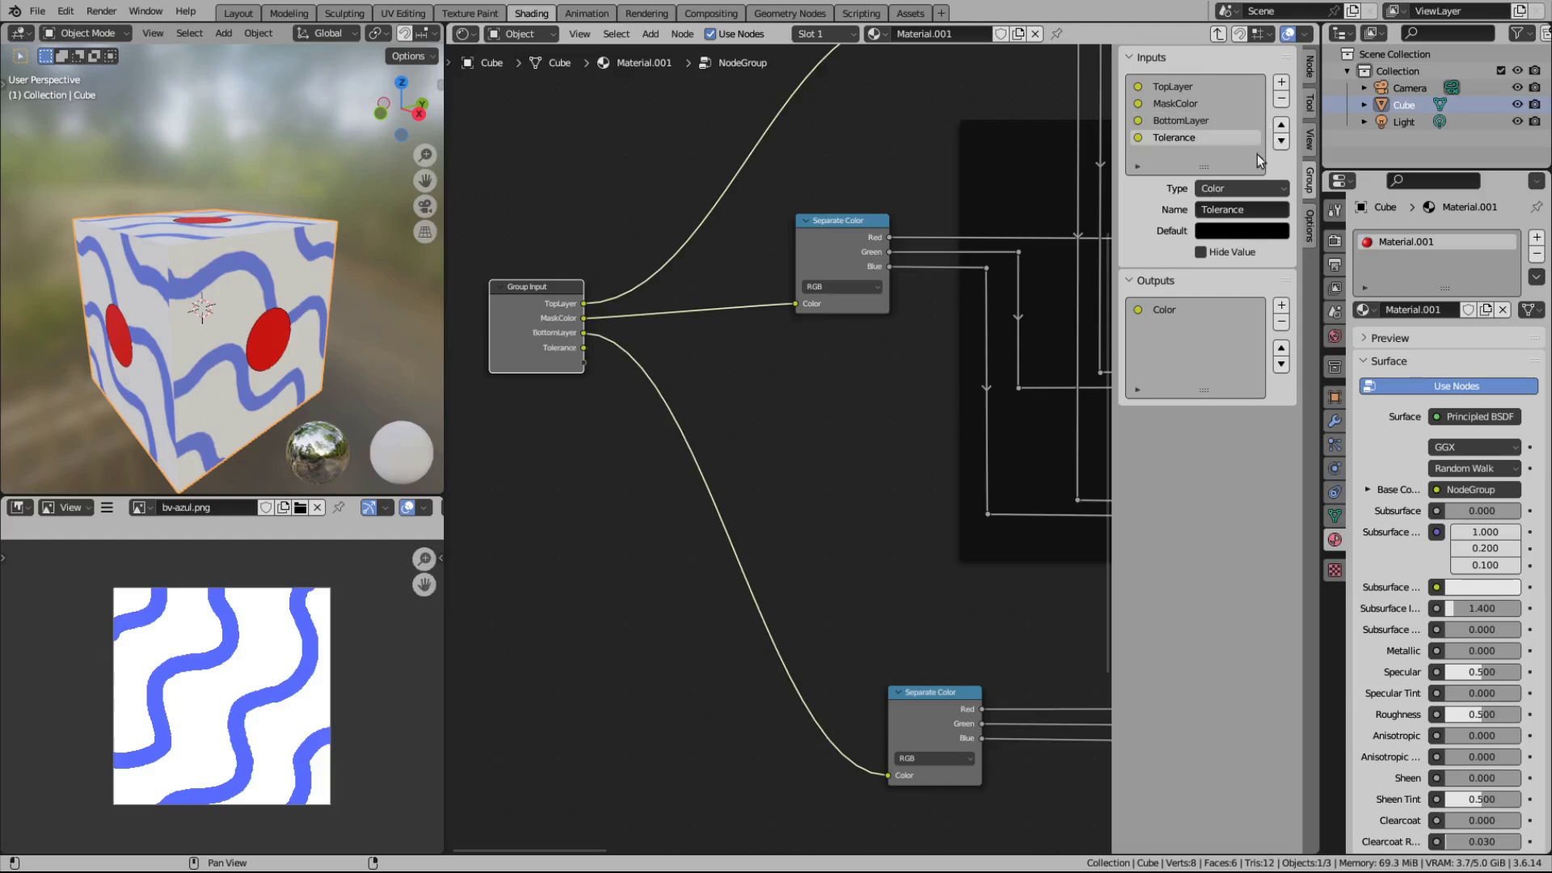
left_click(1281, 126)
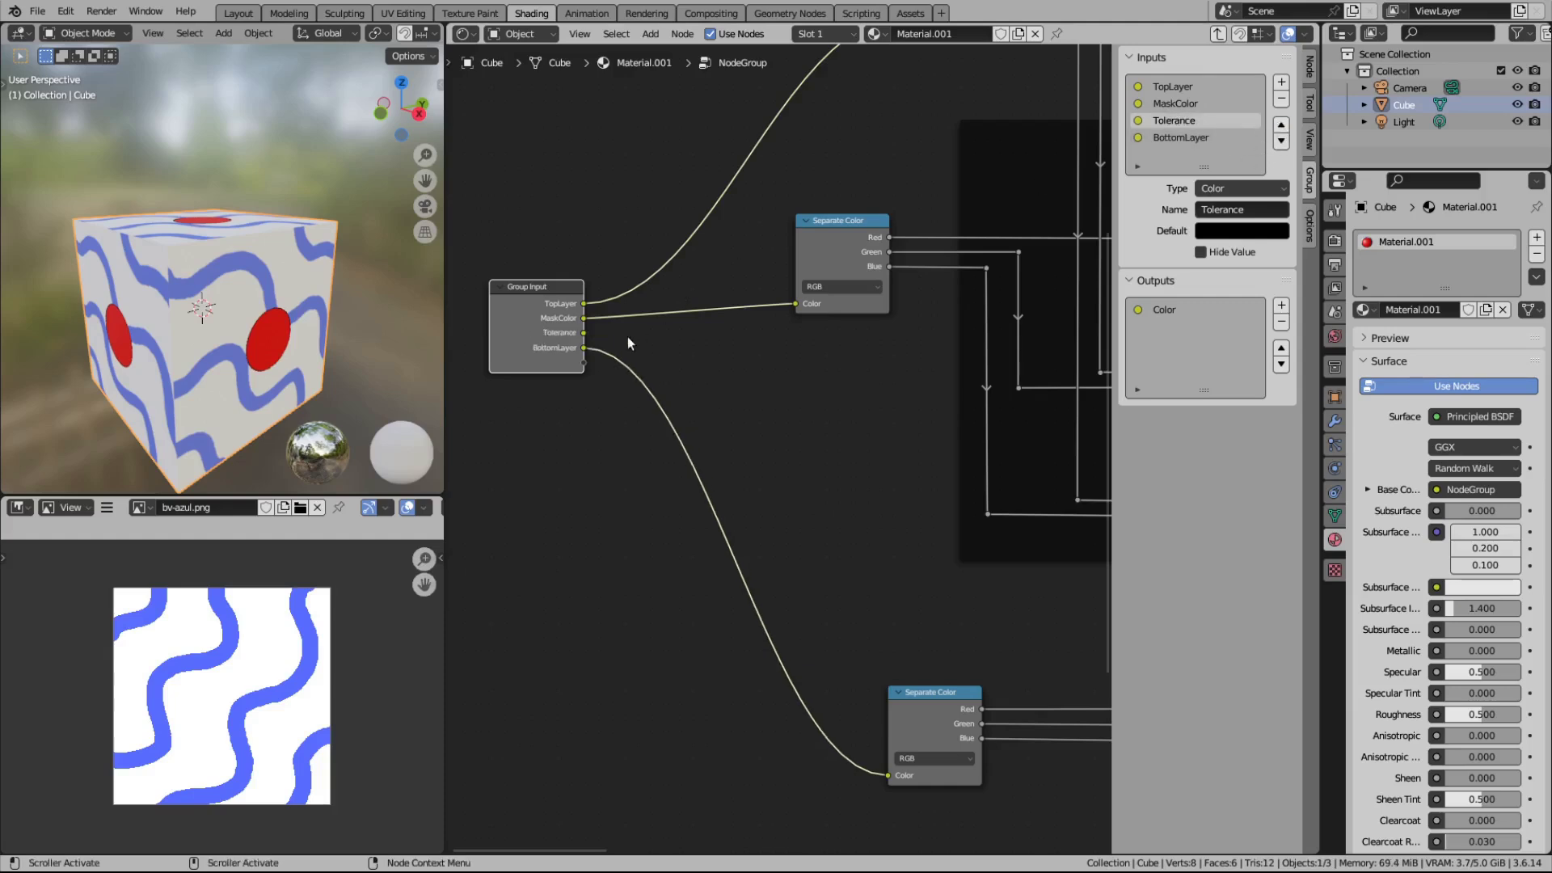
Step: Change the Tolerance group input's type to Float
scroll(619, 342, "up", 1)
scroll(618, 343, "up", 1)
left_click(1232, 190)
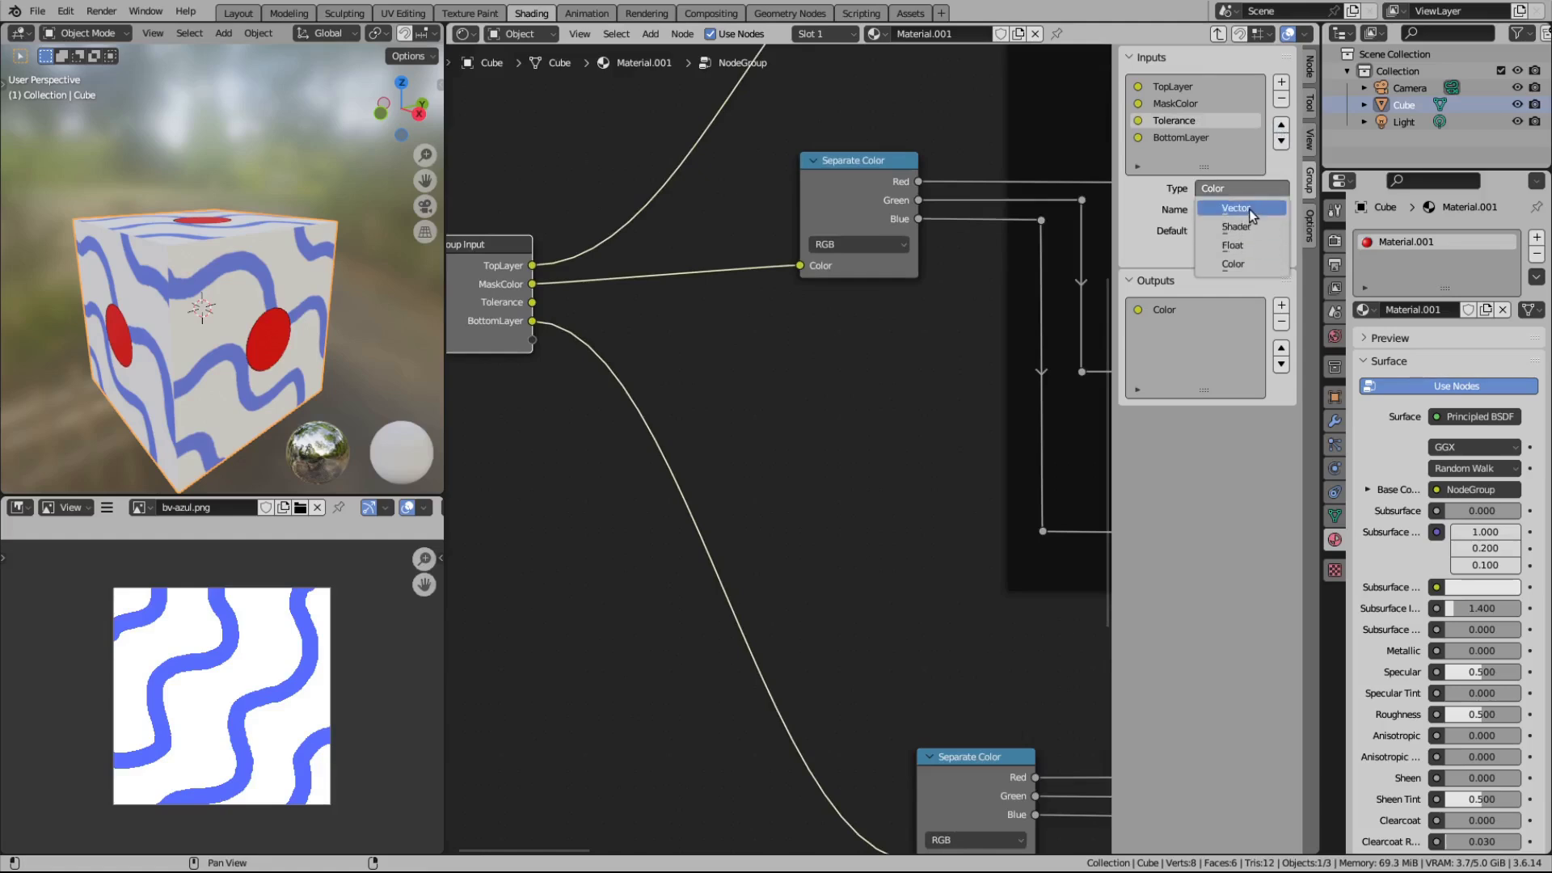
left_click(1247, 243)
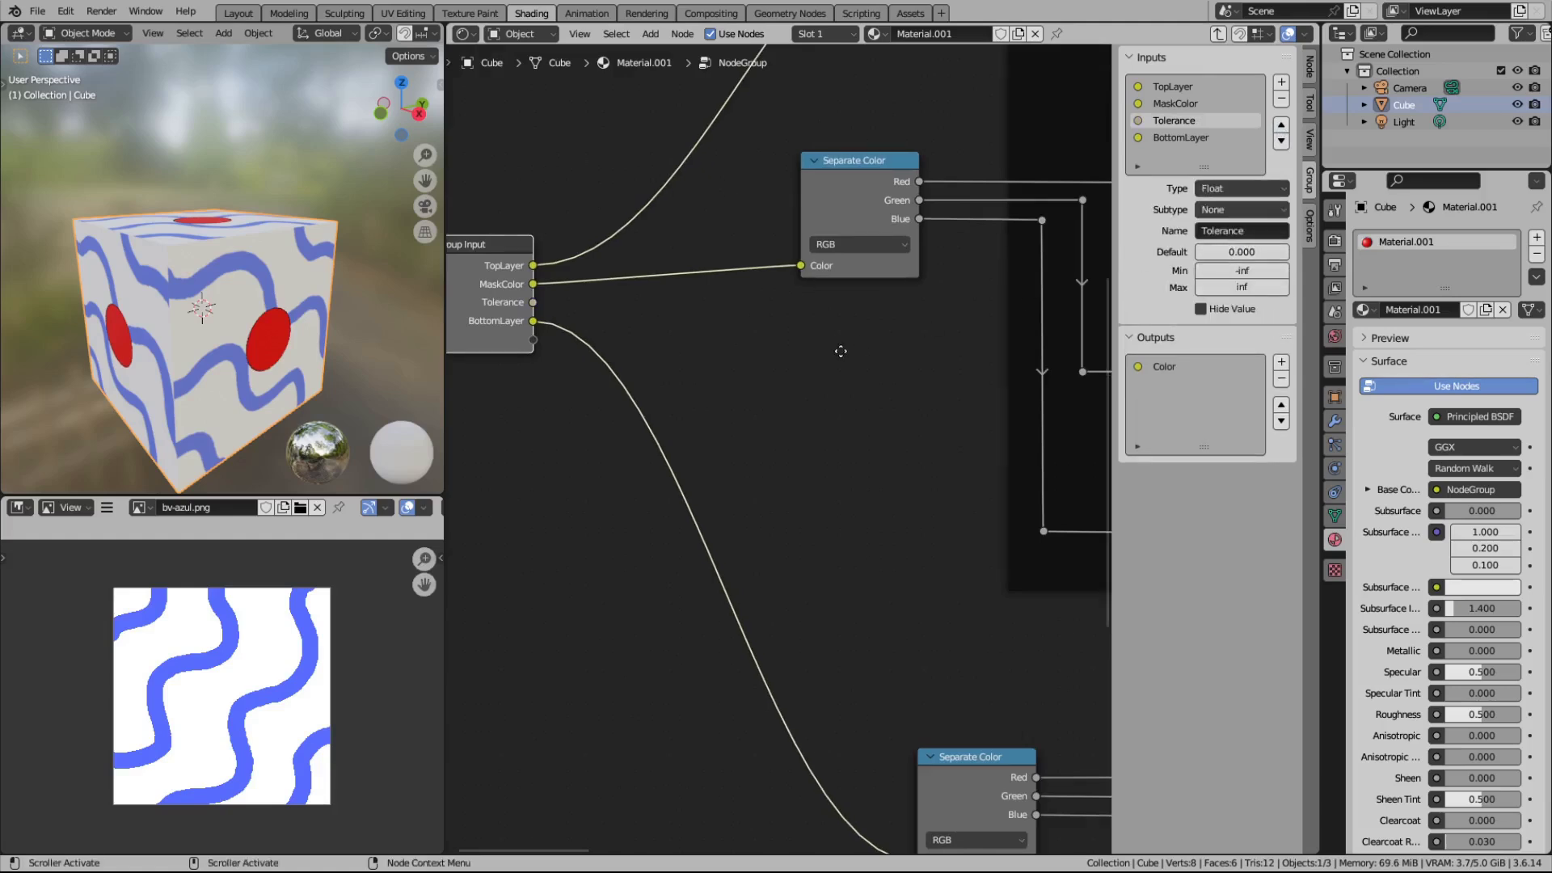
middle_click_drag(604, 337, 677, 333)
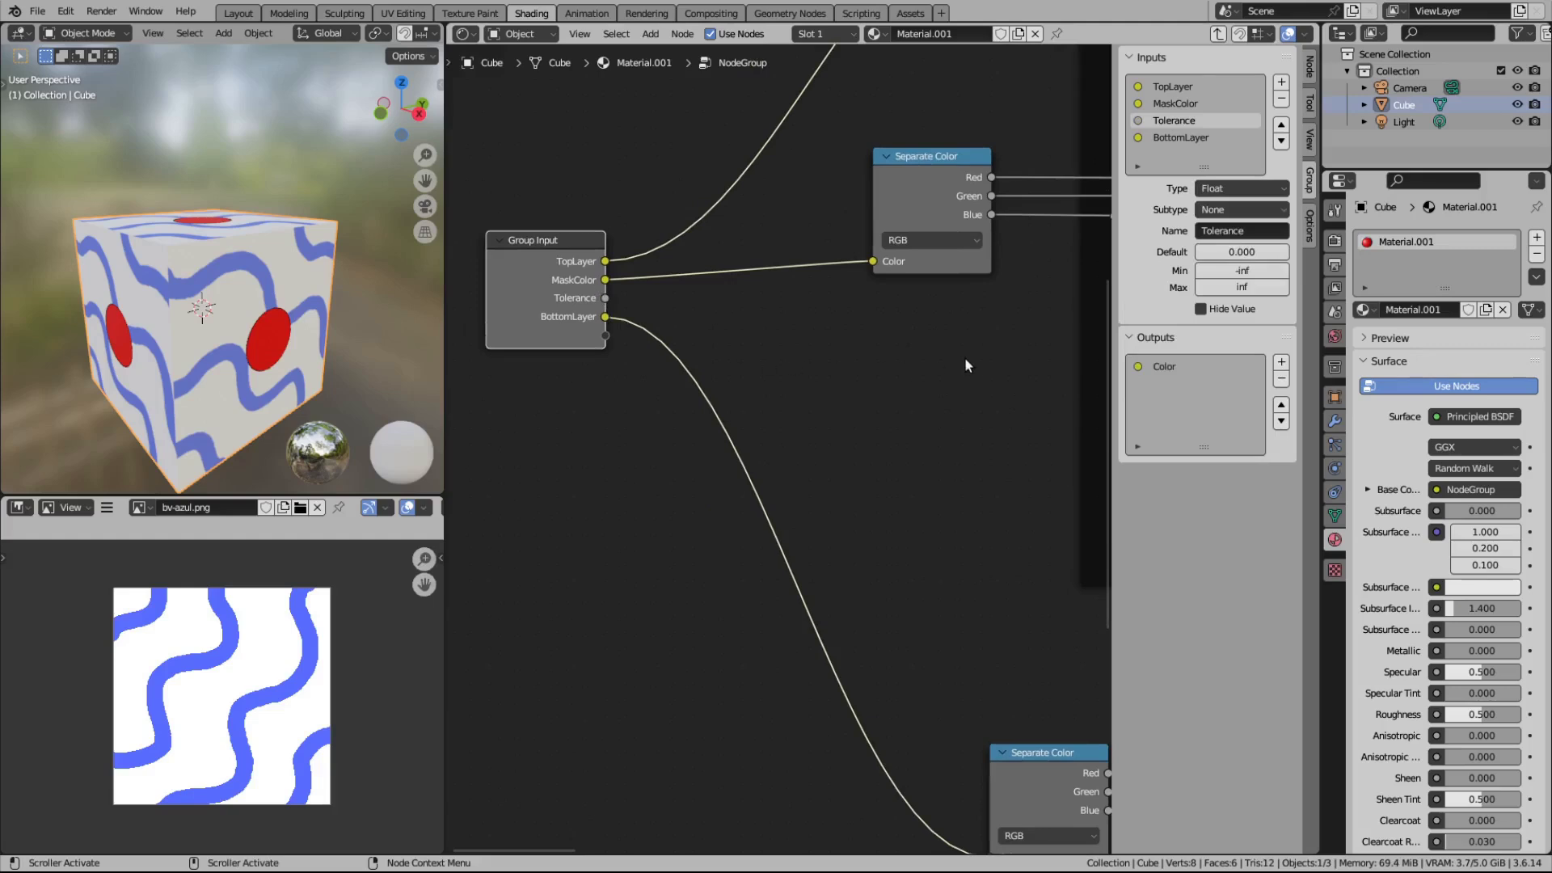
Step: Give the Tolerance input a default of 0, a minimum of 0 and a maximum of 1
middle_click_drag(966, 366, 866, 356)
left_click(1249, 253)
type("0")
key("Return")
left_click(1247, 271)
left_click(1242, 271)
type("0")
key("Return")
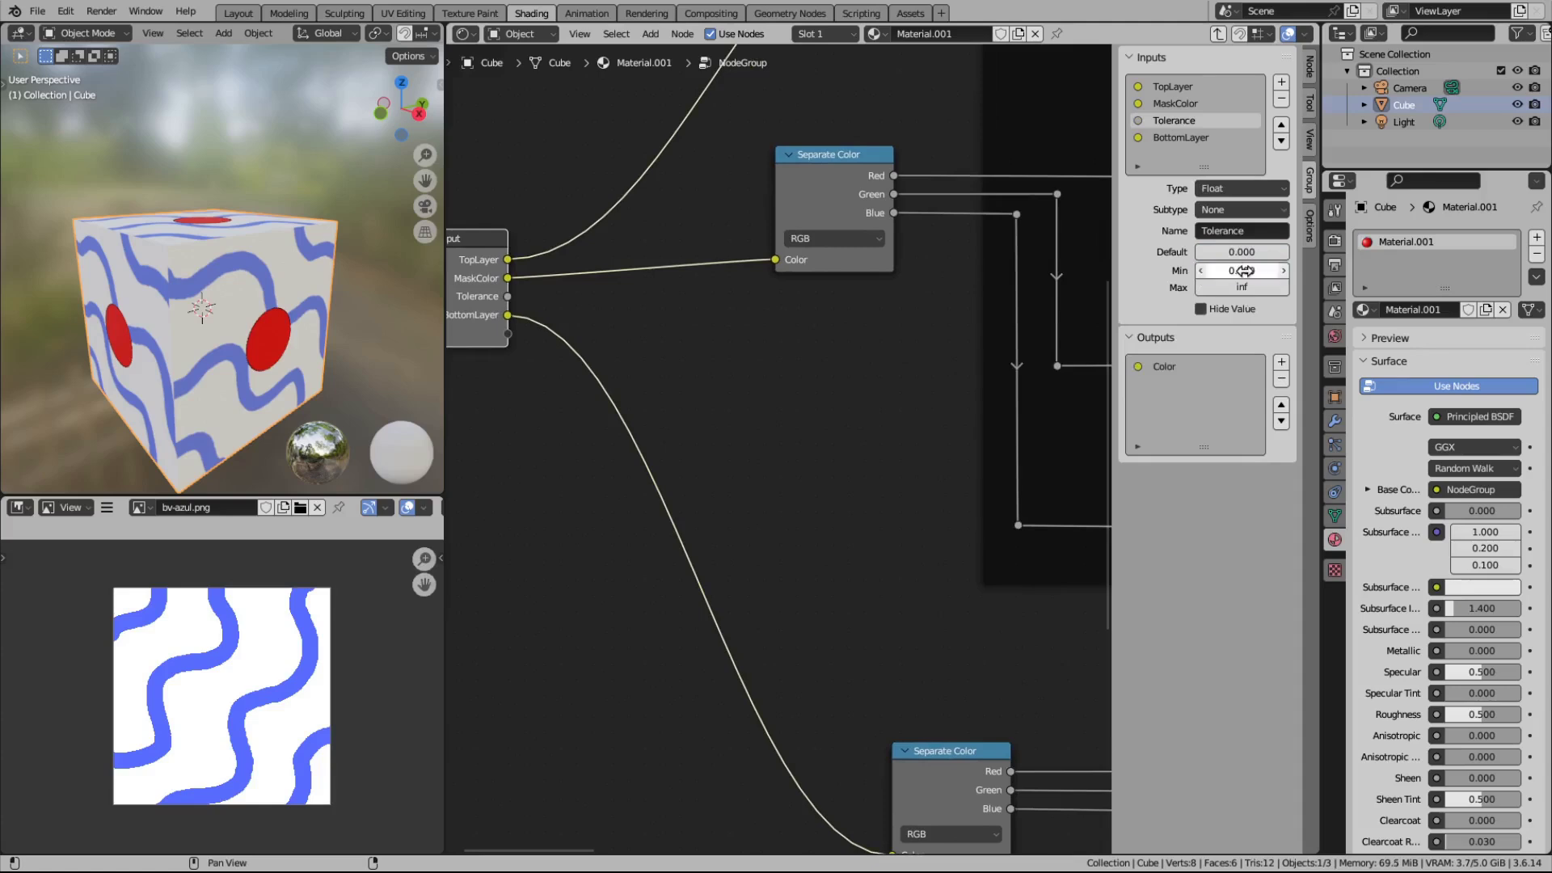
left_click(1244, 281)
type("1")
key("Return")
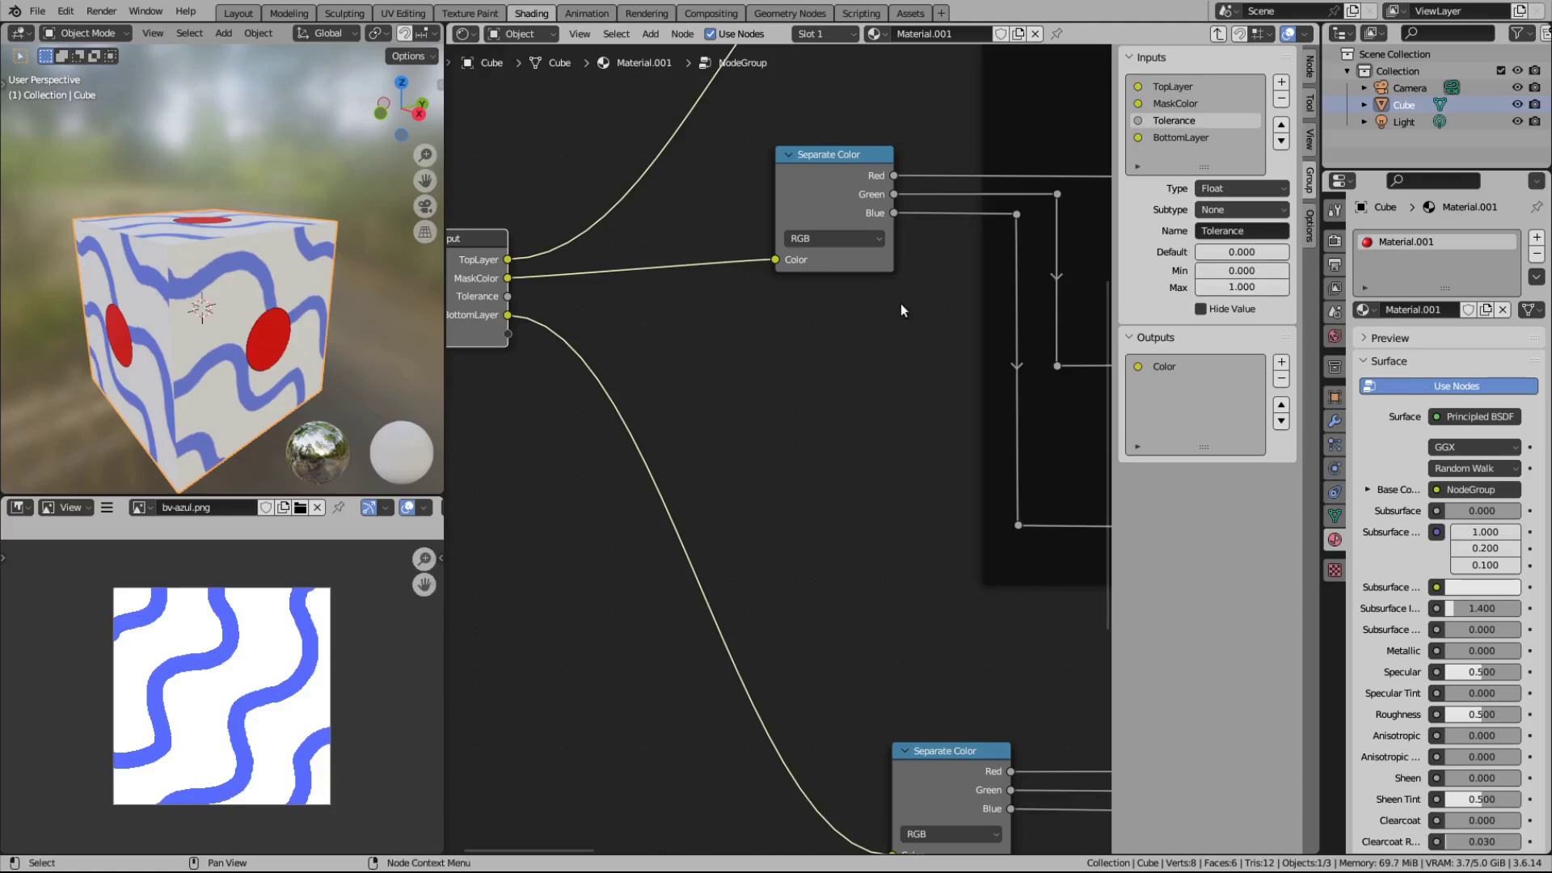
Step: Add a Reroute between the Group Input and the Compare nodes, and link the Tolerance output to it
scroll(881, 348, "down", 2)
middle_click_drag(879, 350, 714, 322)
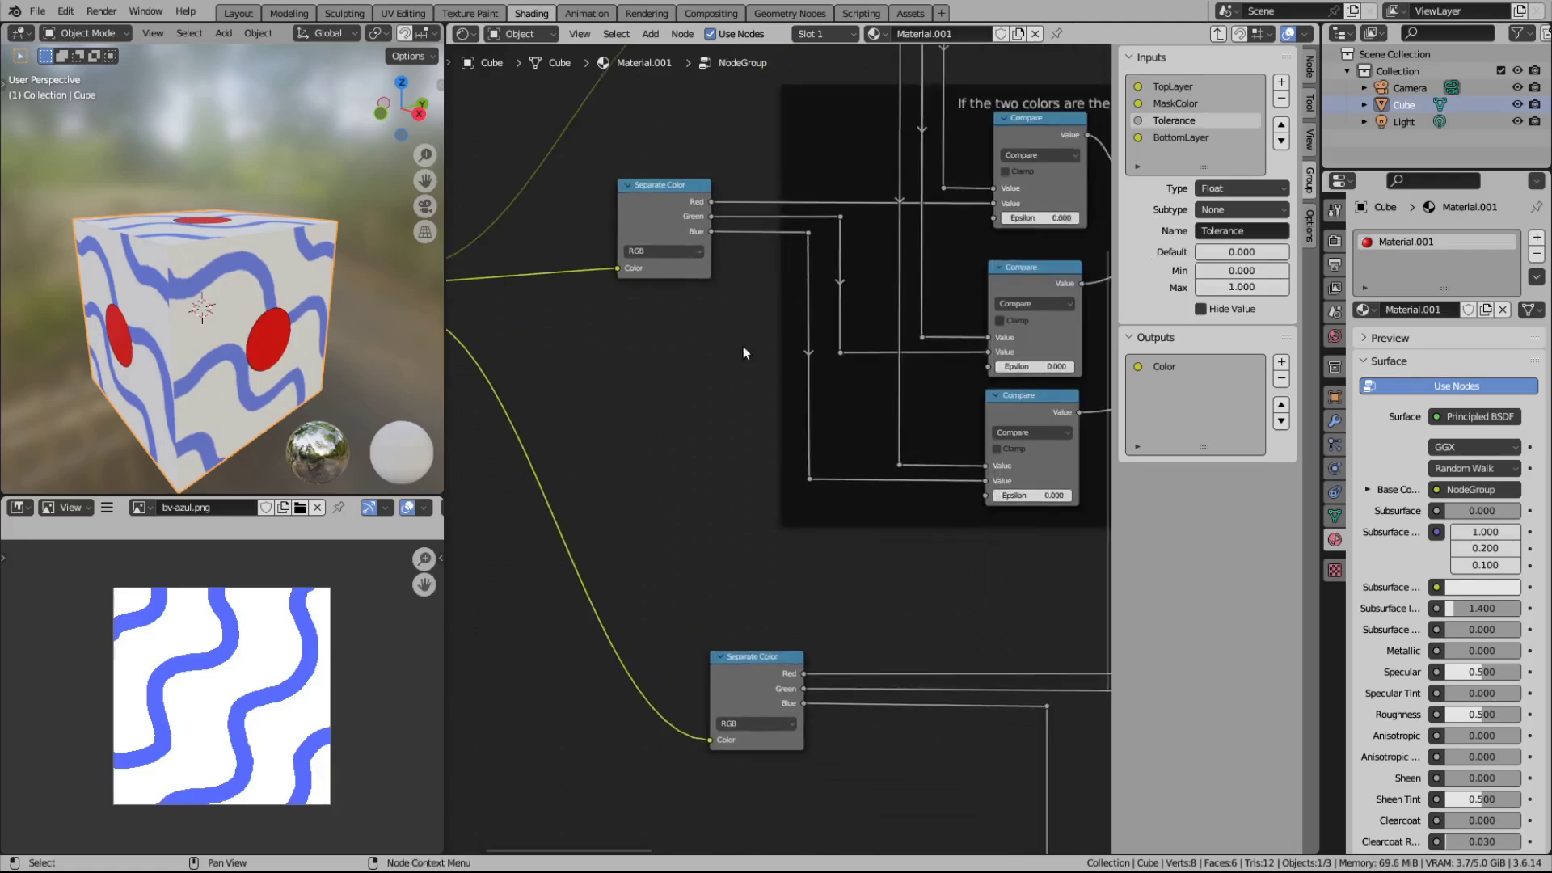
left_click(651, 36)
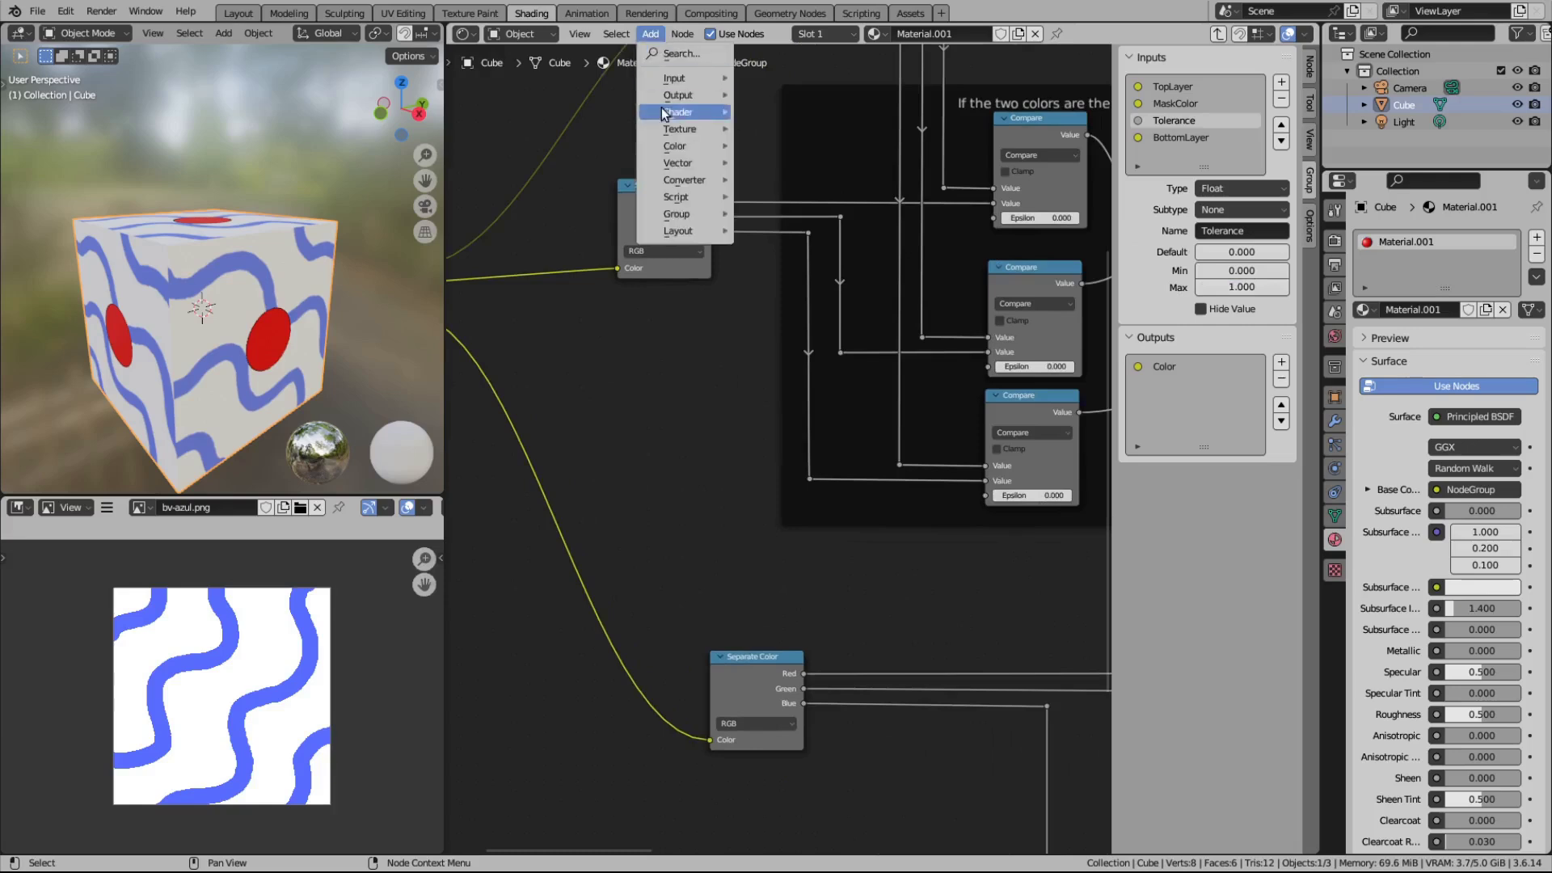
mouse_move(683, 214)
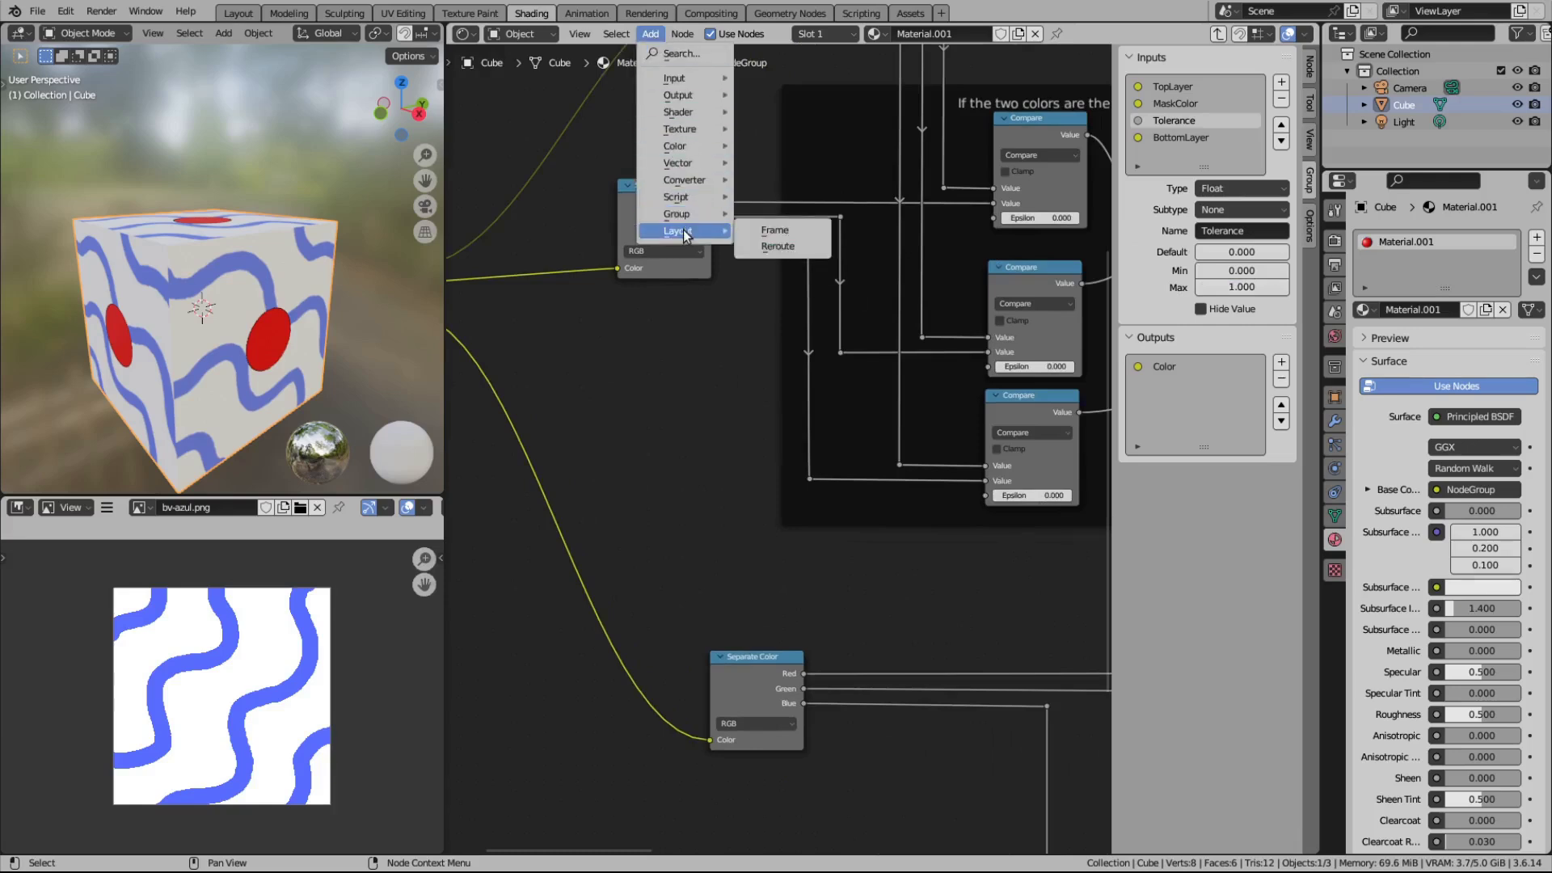
left_click(768, 239)
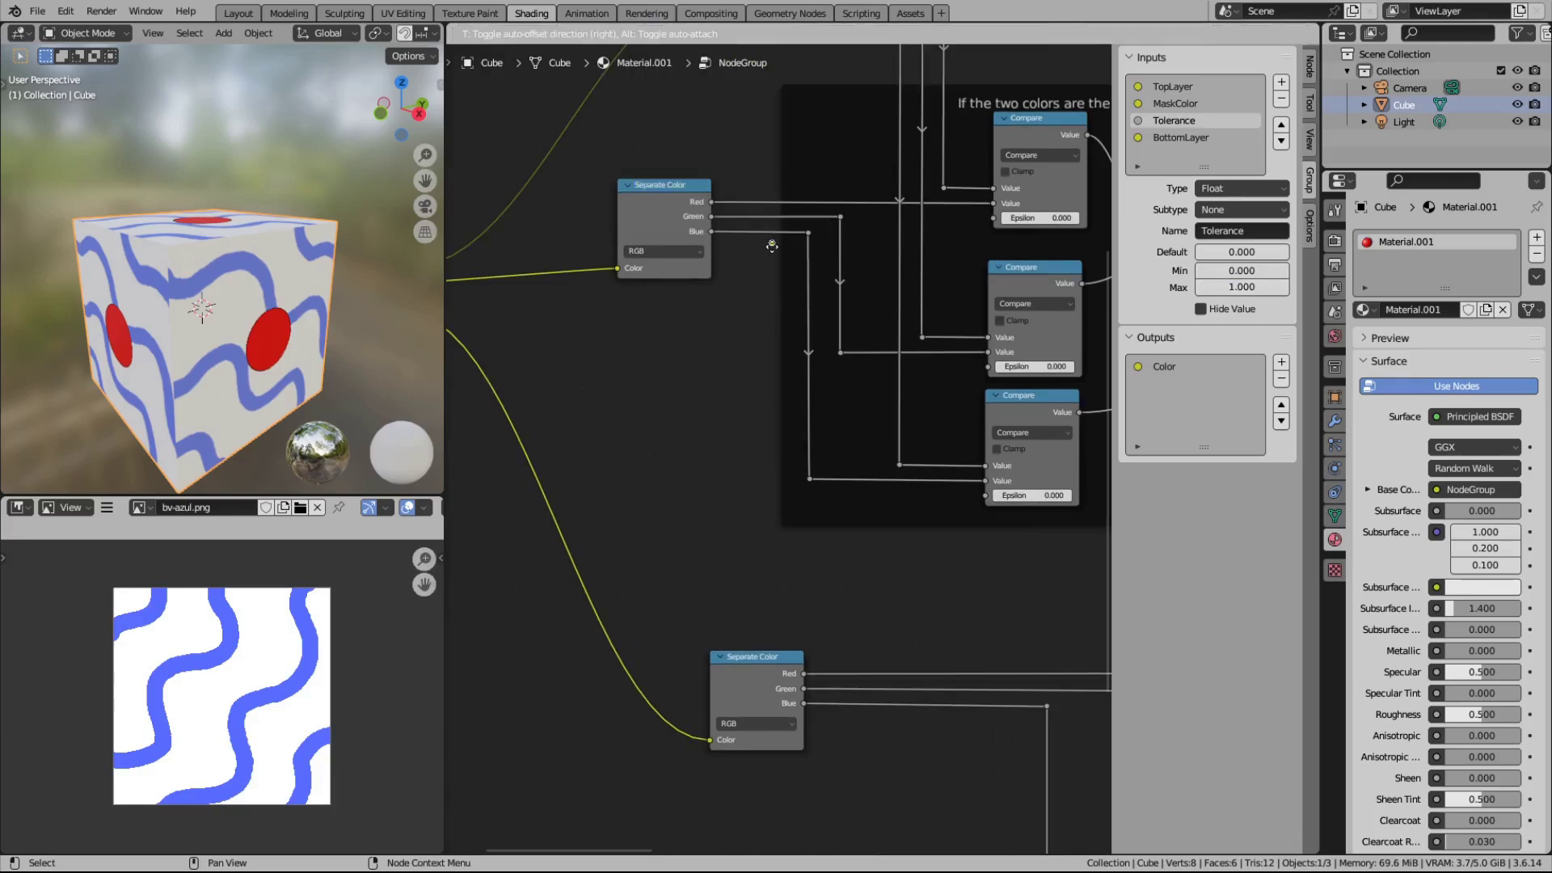
left_click(699, 375)
middle_click_drag(688, 414, 840, 400)
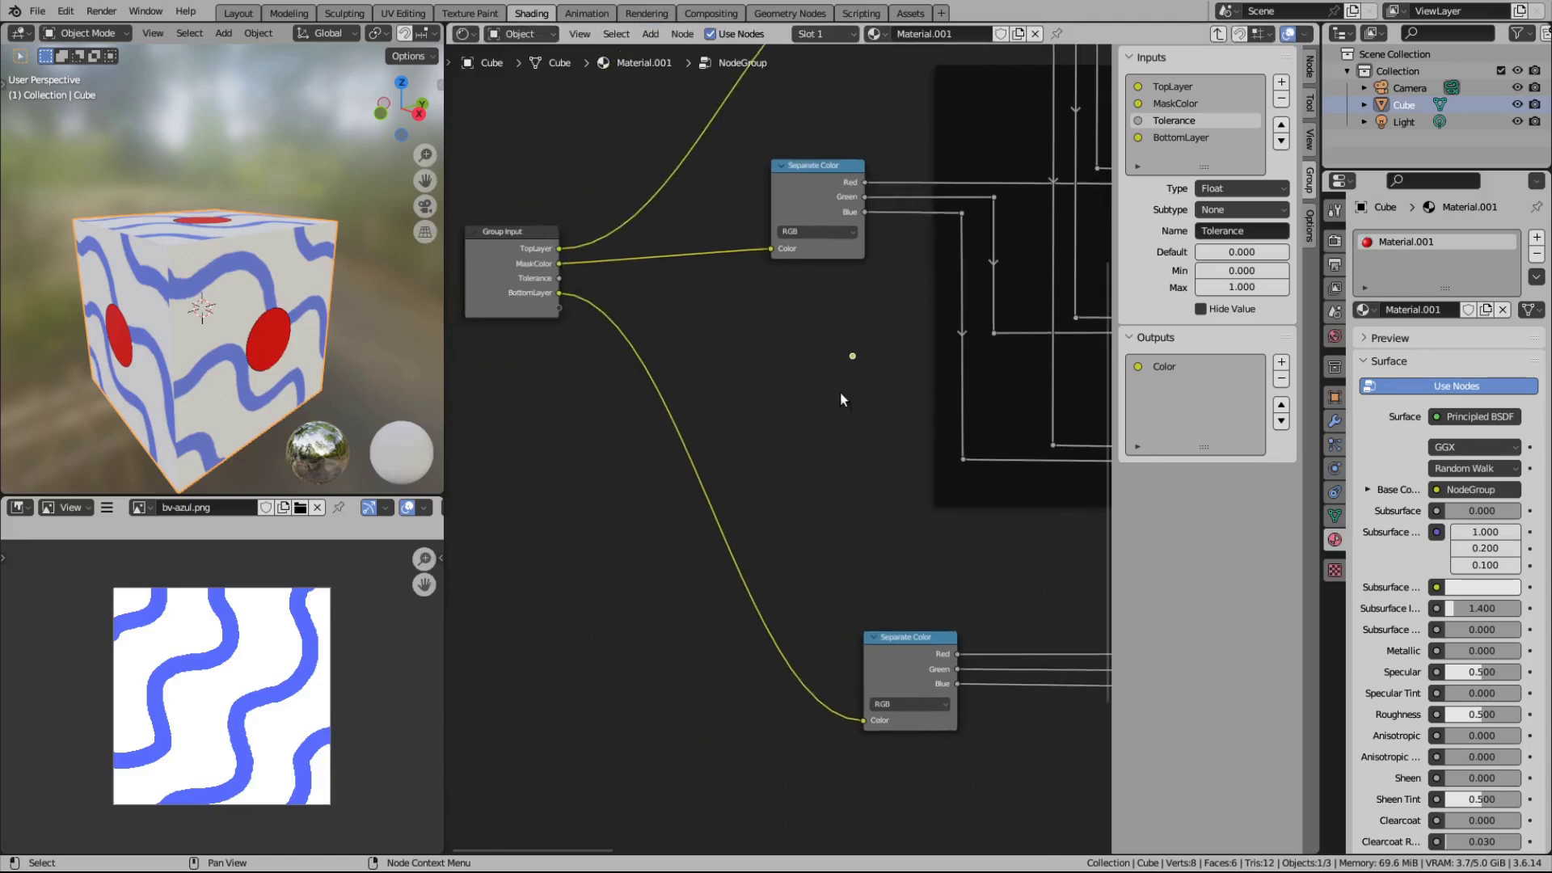
left_click_drag(560, 278, 851, 356)
Step: Link the Tolerance Reroute to the Epsilon inputs of all three Compare nodes
middle_click_drag(885, 402, 674, 415)
left_click_drag(640, 369, 927, 489)
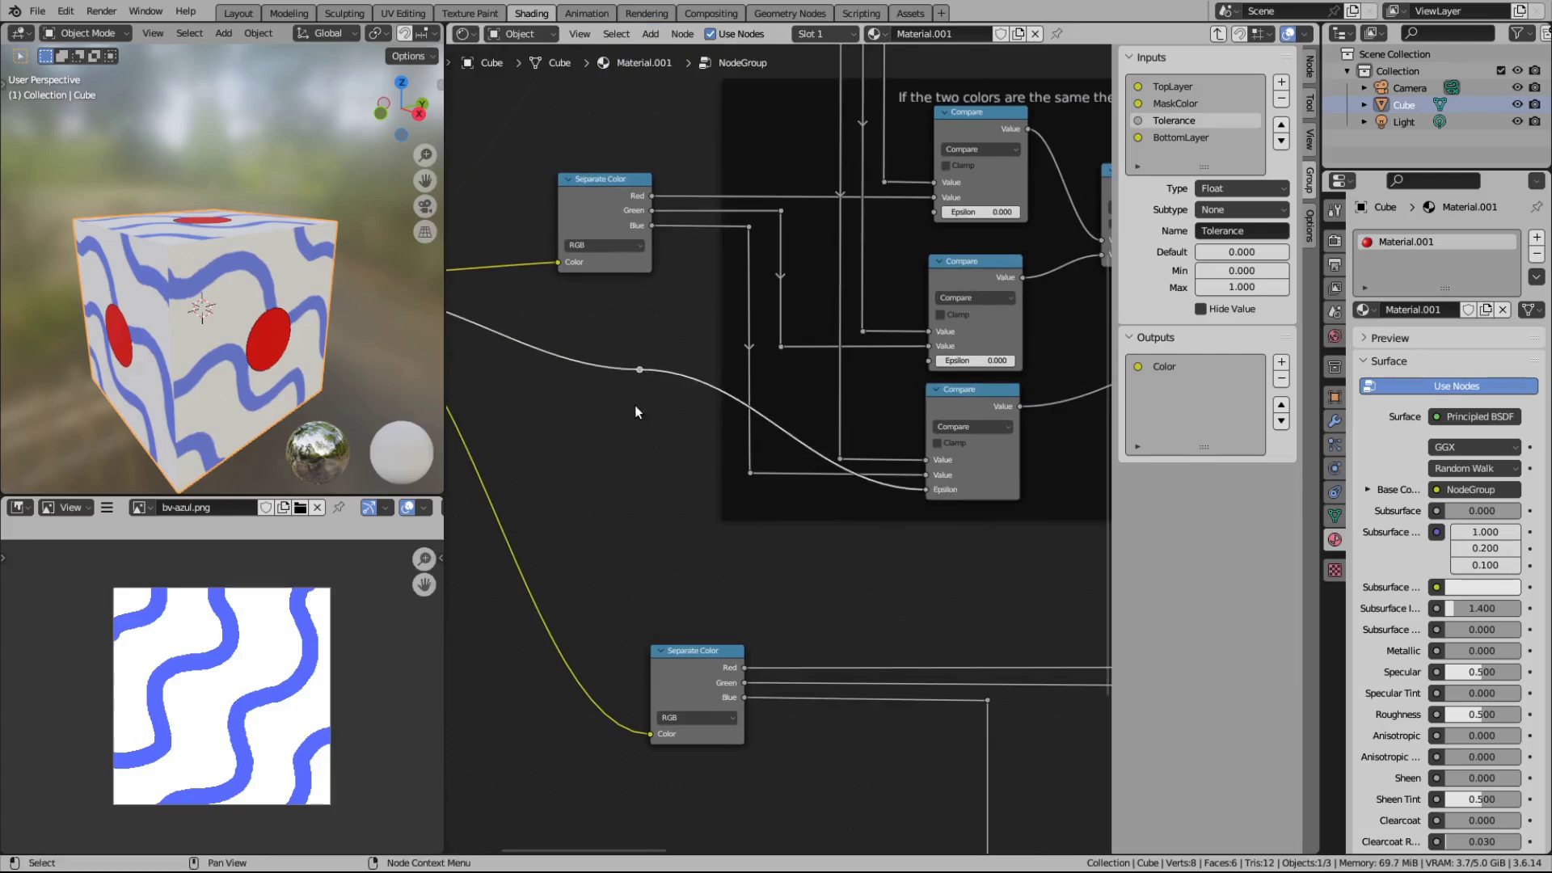
left_click_drag(638, 370, 929, 361)
left_click_drag(640, 368, 933, 212)
Step: Examine the complete node group from the Group Input through the Combine Color node to the Group Output
scroll(634, 308, "down", 5)
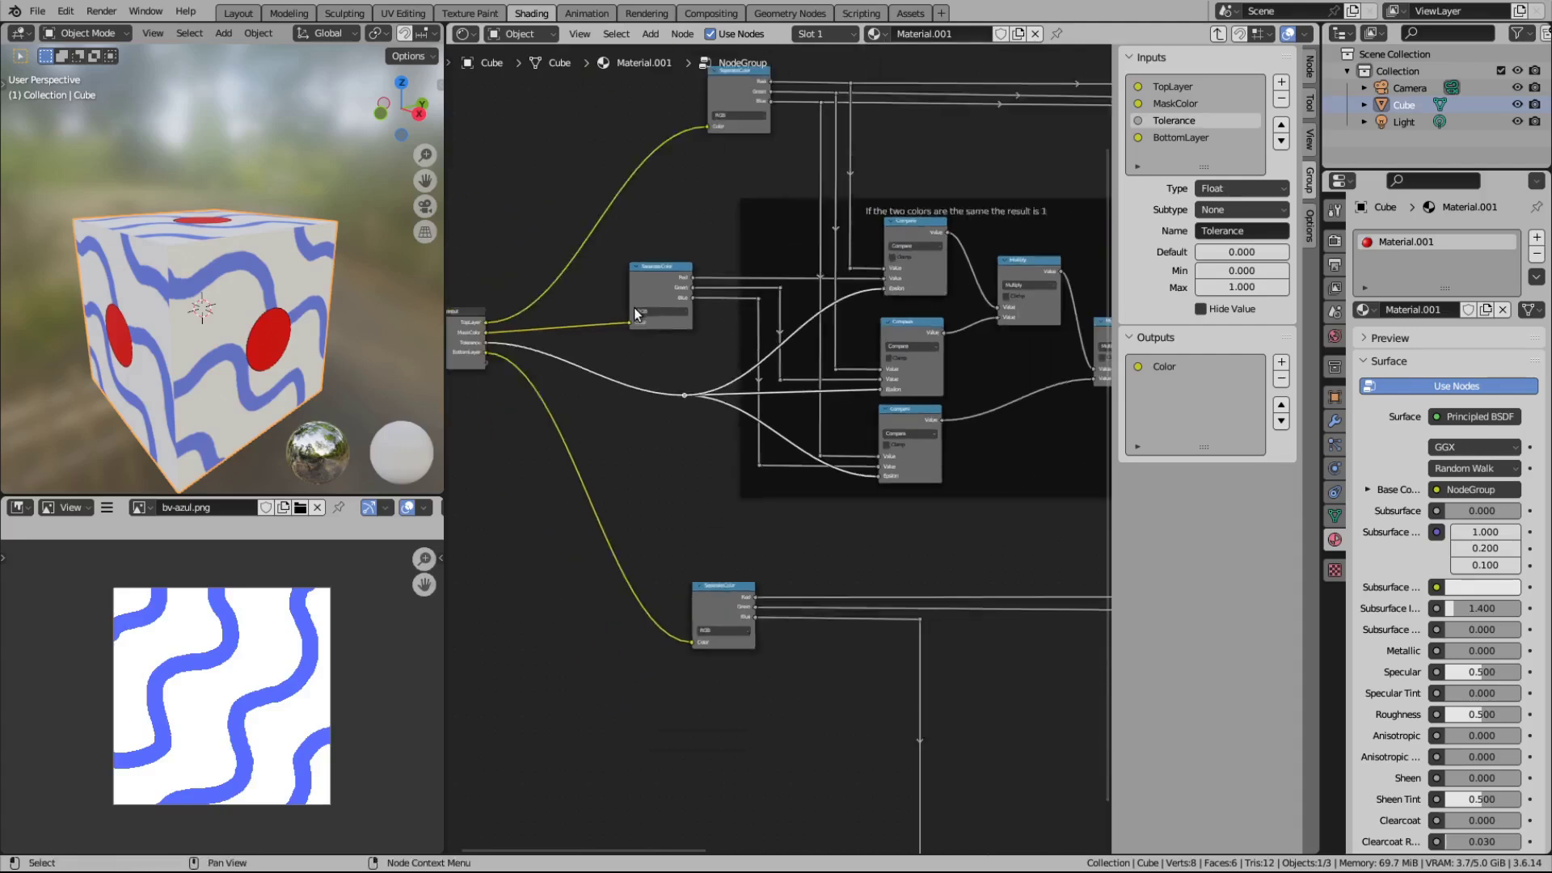
scroll(687, 320, "down", 1)
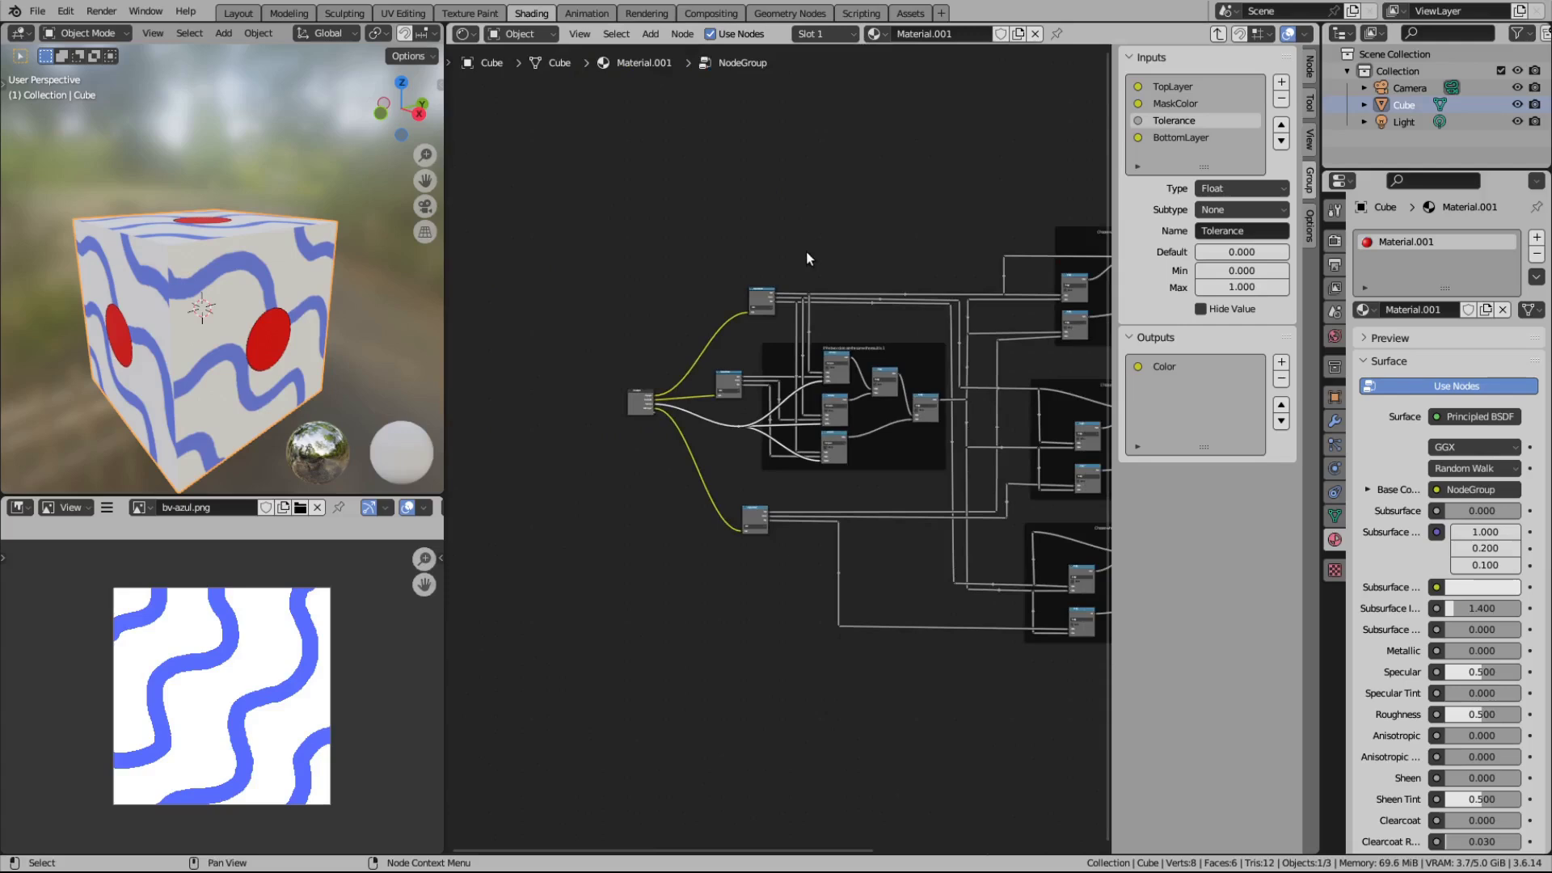
middle_click_drag(867, 236, 437, 154)
middle_click_drag(980, 372, 788, 270)
scroll(788, 270, "up", 5)
scroll(788, 278, "up", 4)
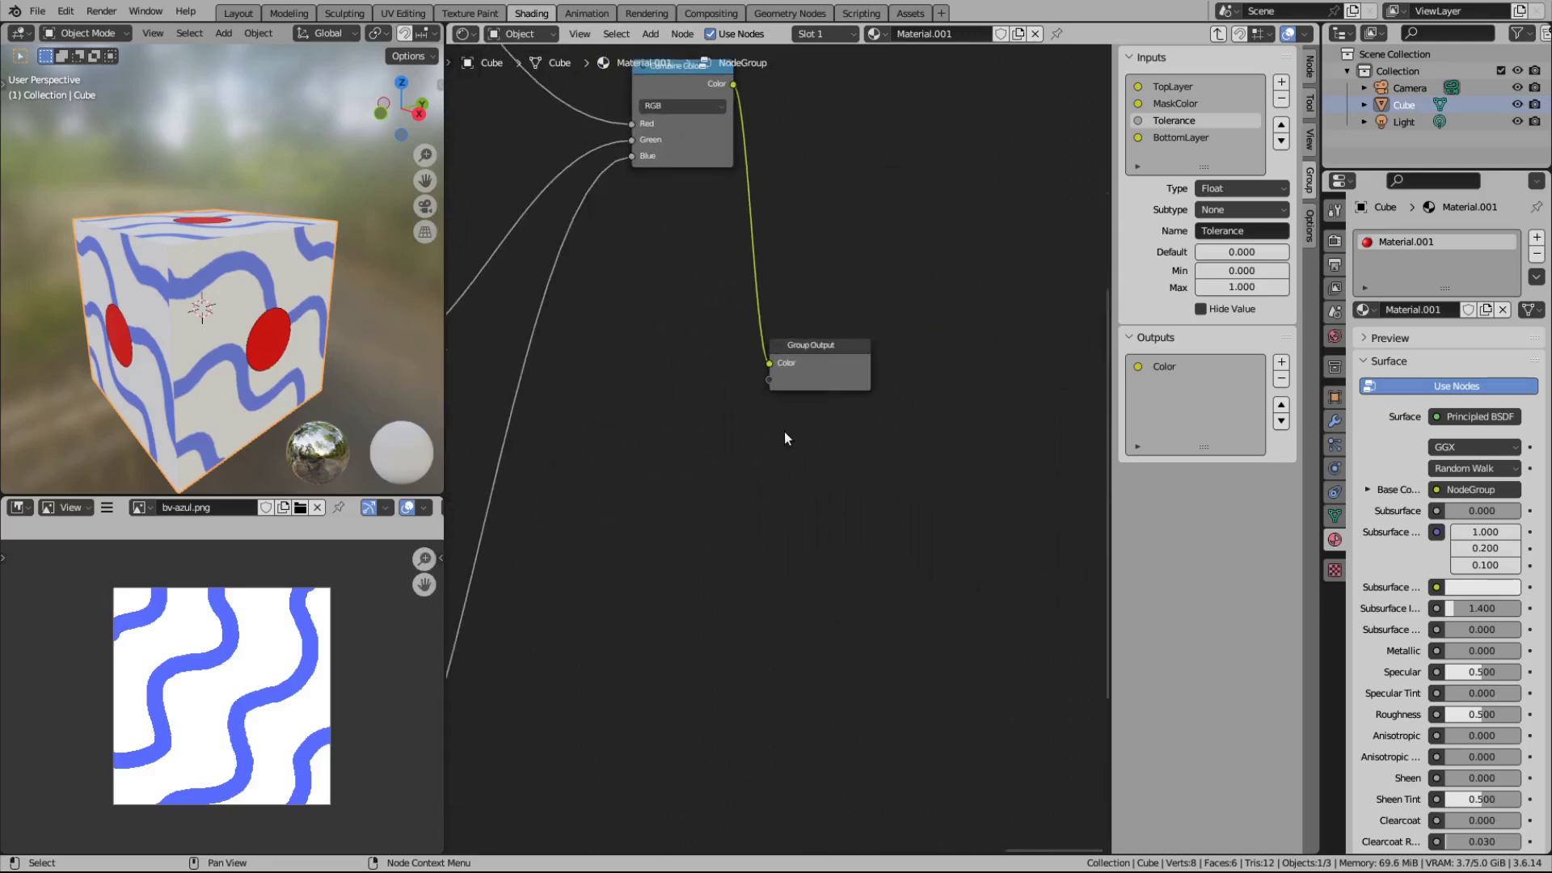
scroll(745, 445, "down", 6)
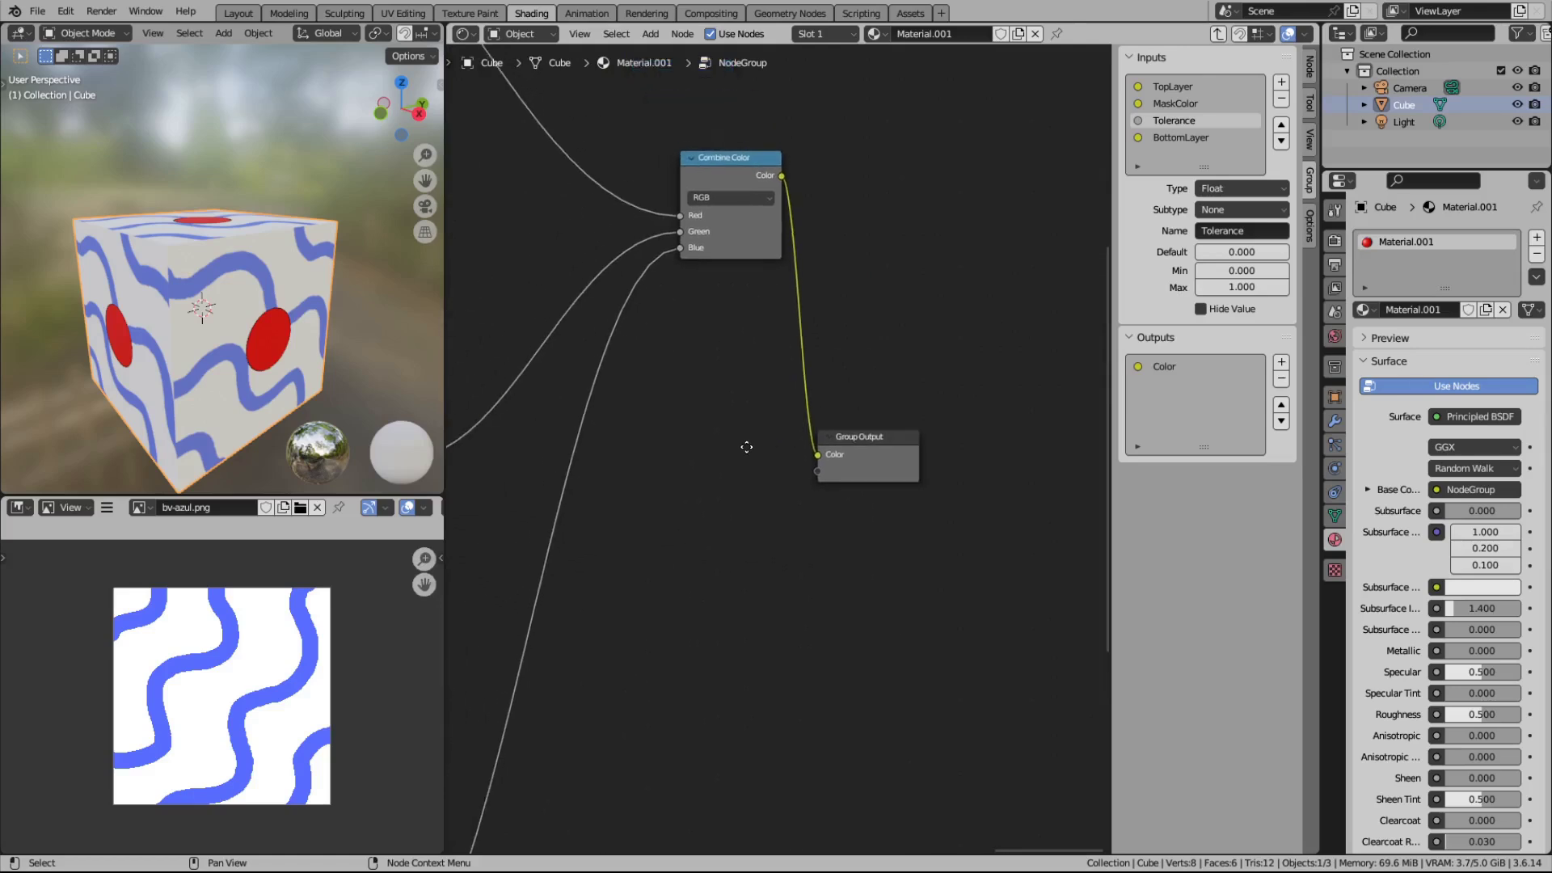
middle_click_drag(740, 436, 1027, 338)
scroll(712, 479, "down", 2)
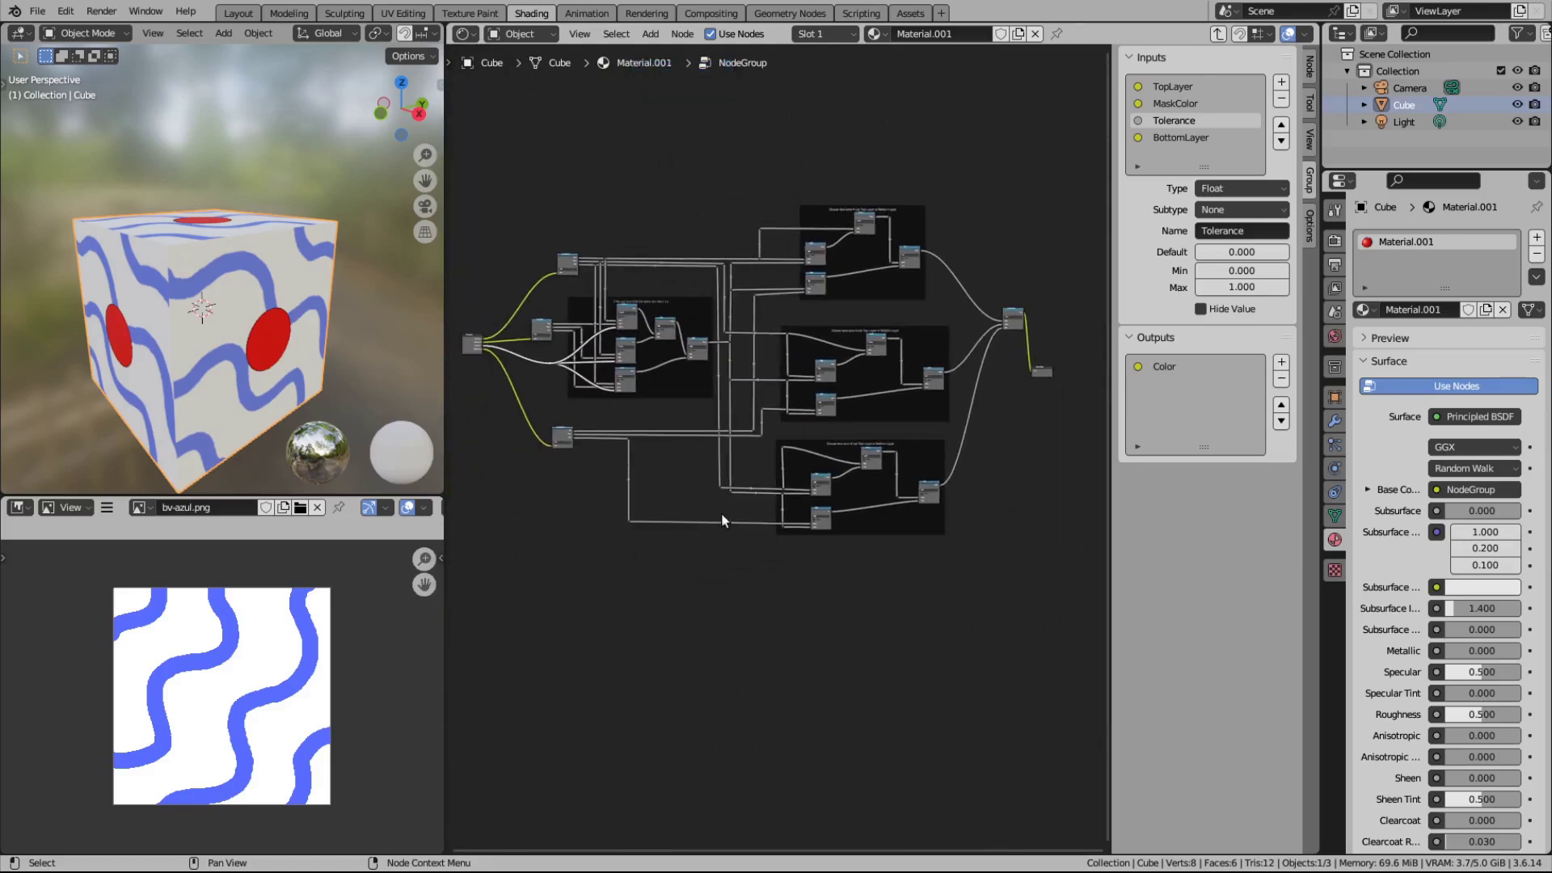
Step: Leave node group editing and hide the node editor's sidebar
key("Tab")
scroll(777, 443, "up", 8)
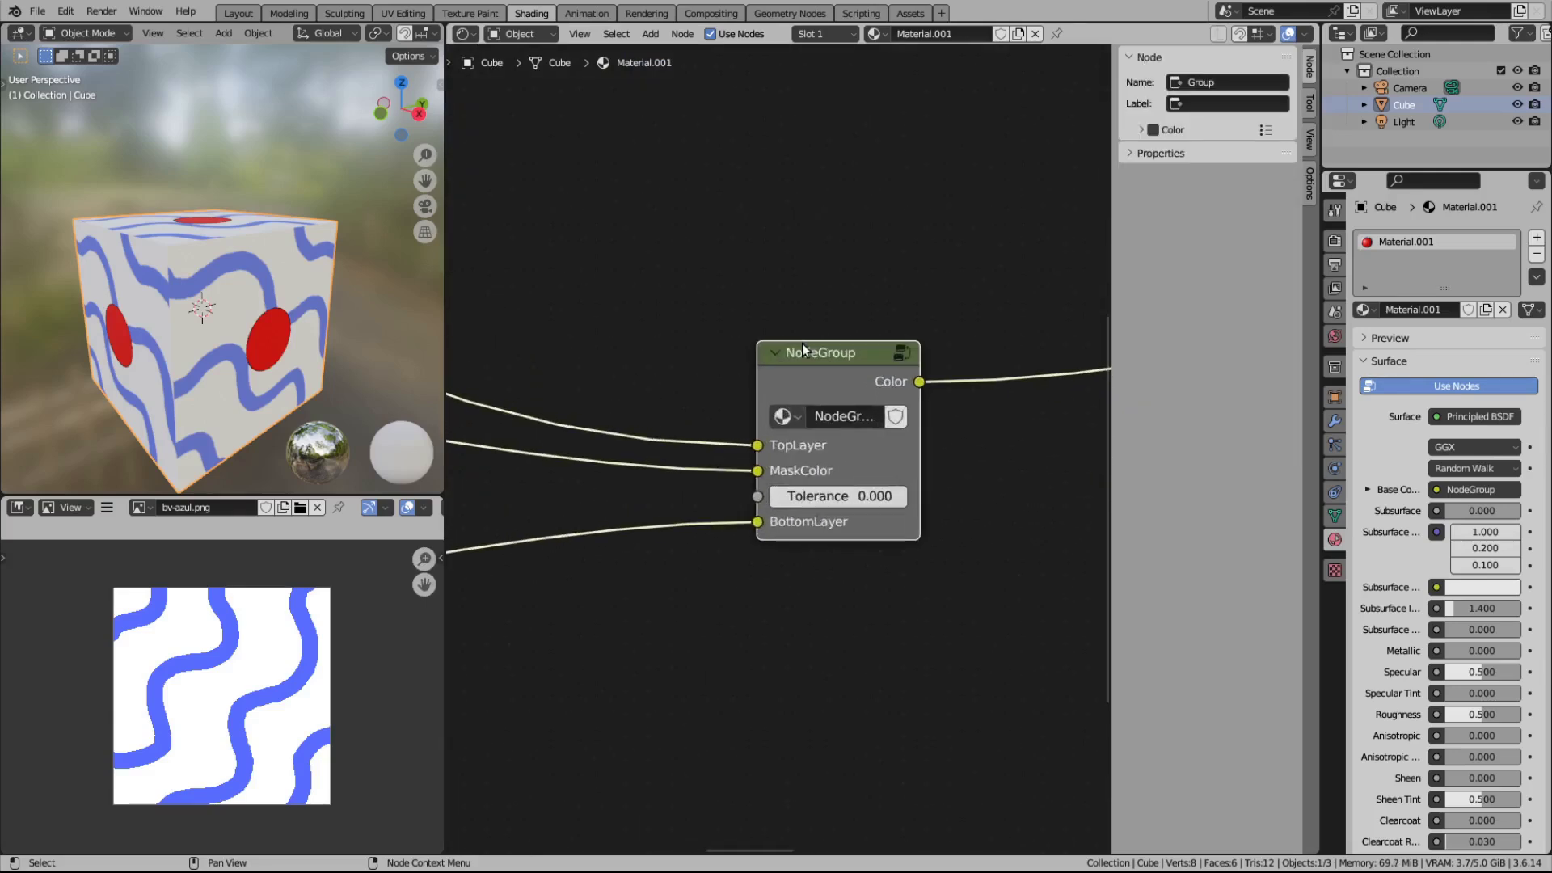
scroll(802, 342, "down", 5)
key("n")
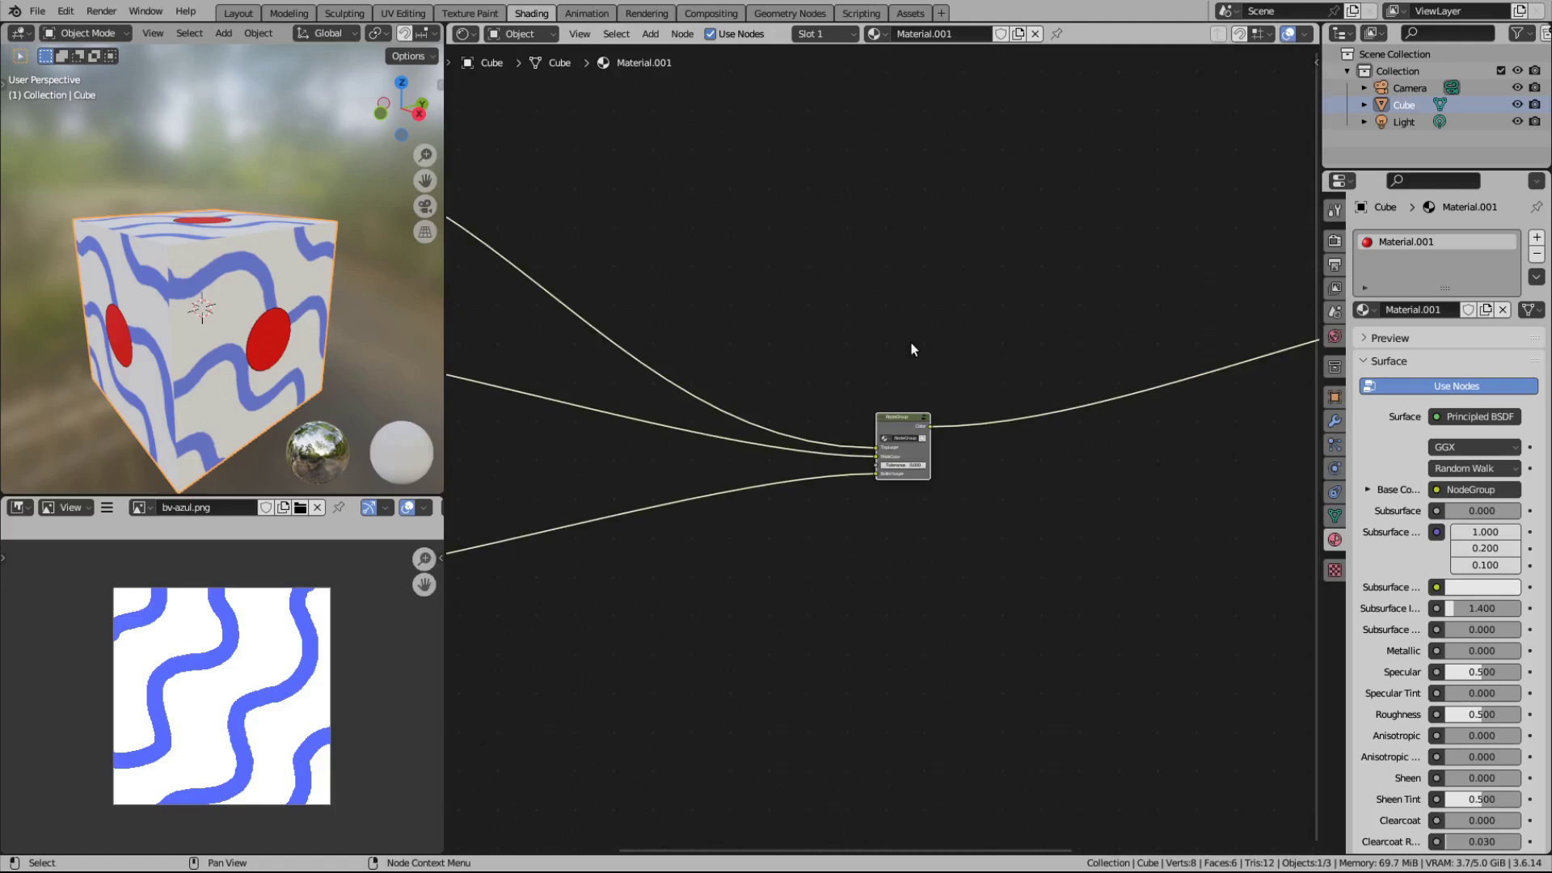
Step: Move the two image texture nodes and the RGB node closer to the NodeGroup node
scroll(868, 400, "down", 4)
left_click_drag(606, 331, 829, 399)
left_click_drag(601, 404, 786, 446)
left_click_drag(601, 508, 812, 499)
left_click_drag(783, 444, 824, 448)
scroll(994, 464, "up", 2)
scroll(990, 467, "up", 2)
middle_click_drag(1112, 457, 758, 439)
middle_click_drag(619, 357, 868, 347)
Step: Select the NodeGroup with its image and RGB nodes and move them together beside the Principled BSDF
left_click_drag(556, 251, 836, 659)
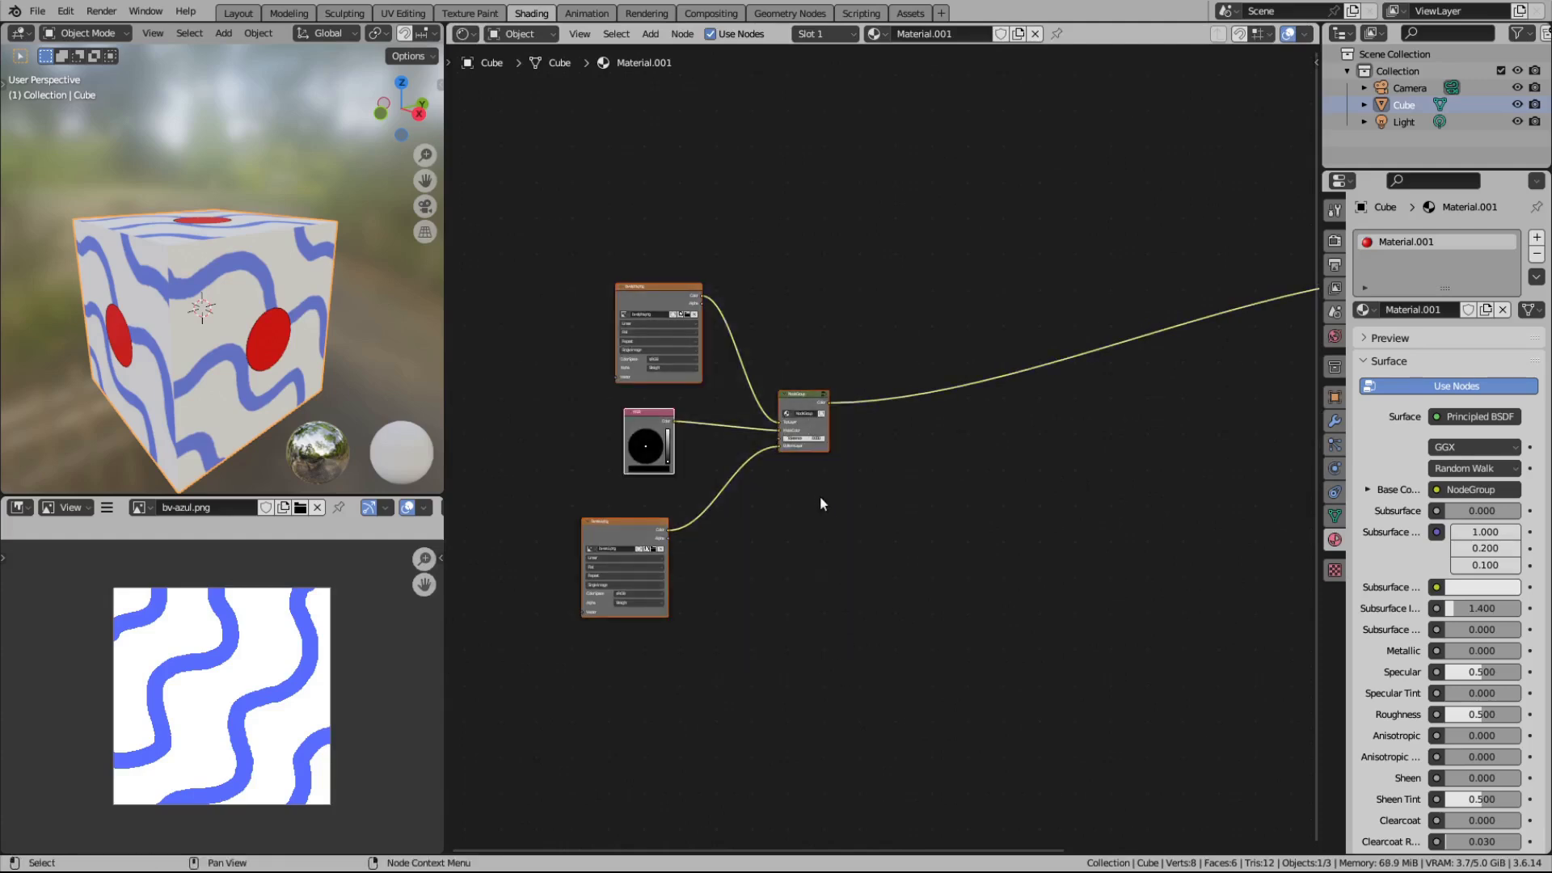
key("g")
left_click(1261, 422)
middle_click_drag(1239, 453, 735, 523)
scroll(774, 514, "up", 1)
scroll(773, 514, "up", 1)
scroll(800, 509, "left", 3, "ctrl")
key("g")
left_click(1013, 429)
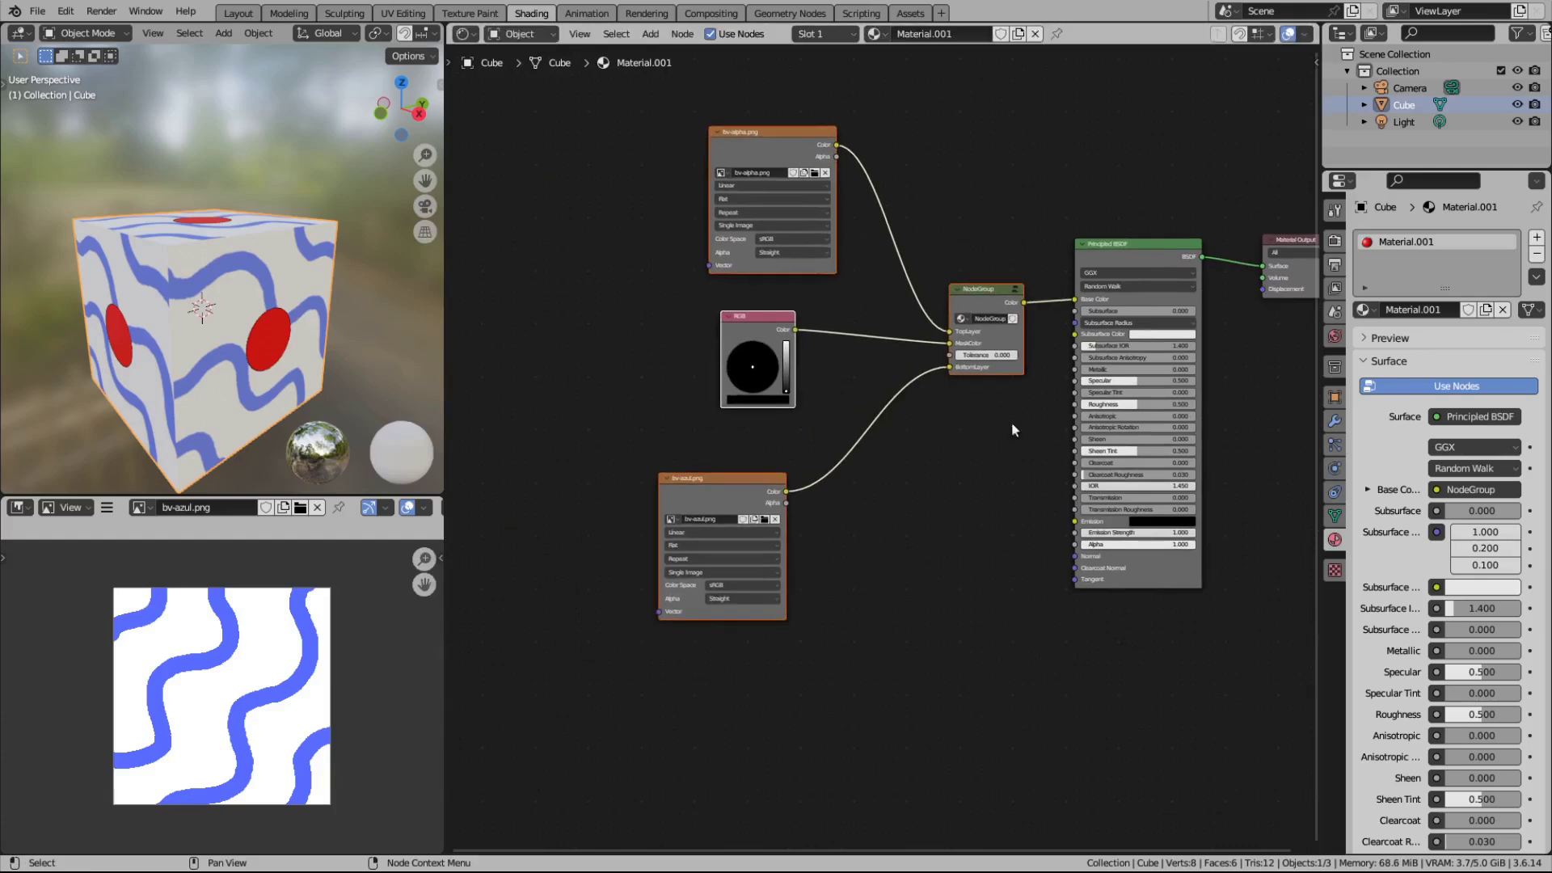
Step: Widen the shader editor so the whole material node tree fits, and deselect all nodes
middle_click_drag(994, 444, 925, 473)
scroll(925, 473, "up", 1)
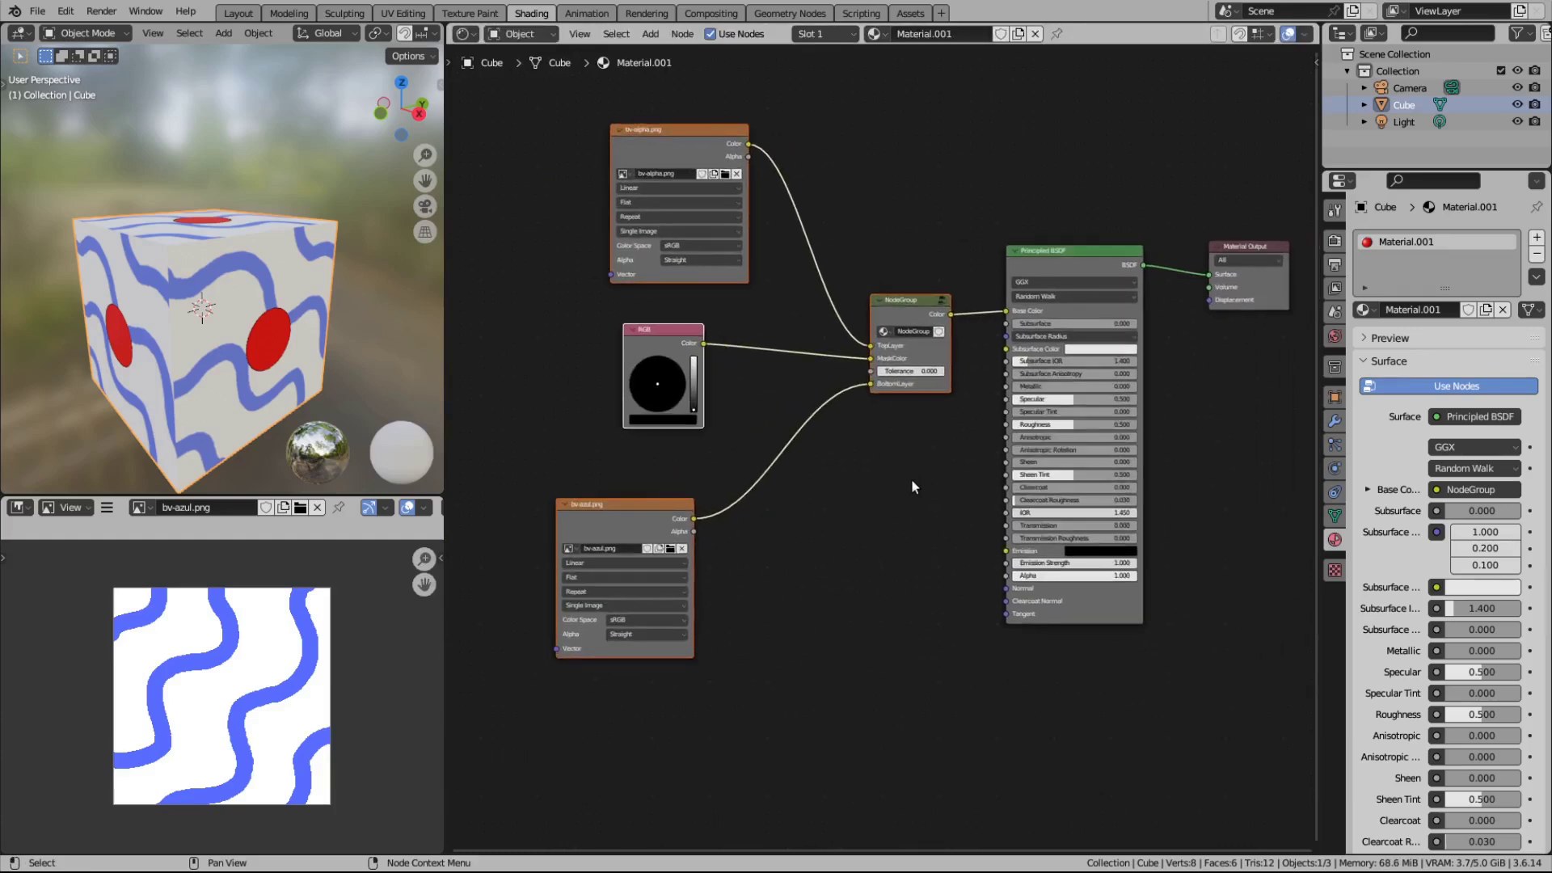
scroll(910, 478, "up", 1)
scroll(910, 481, "up", 1)
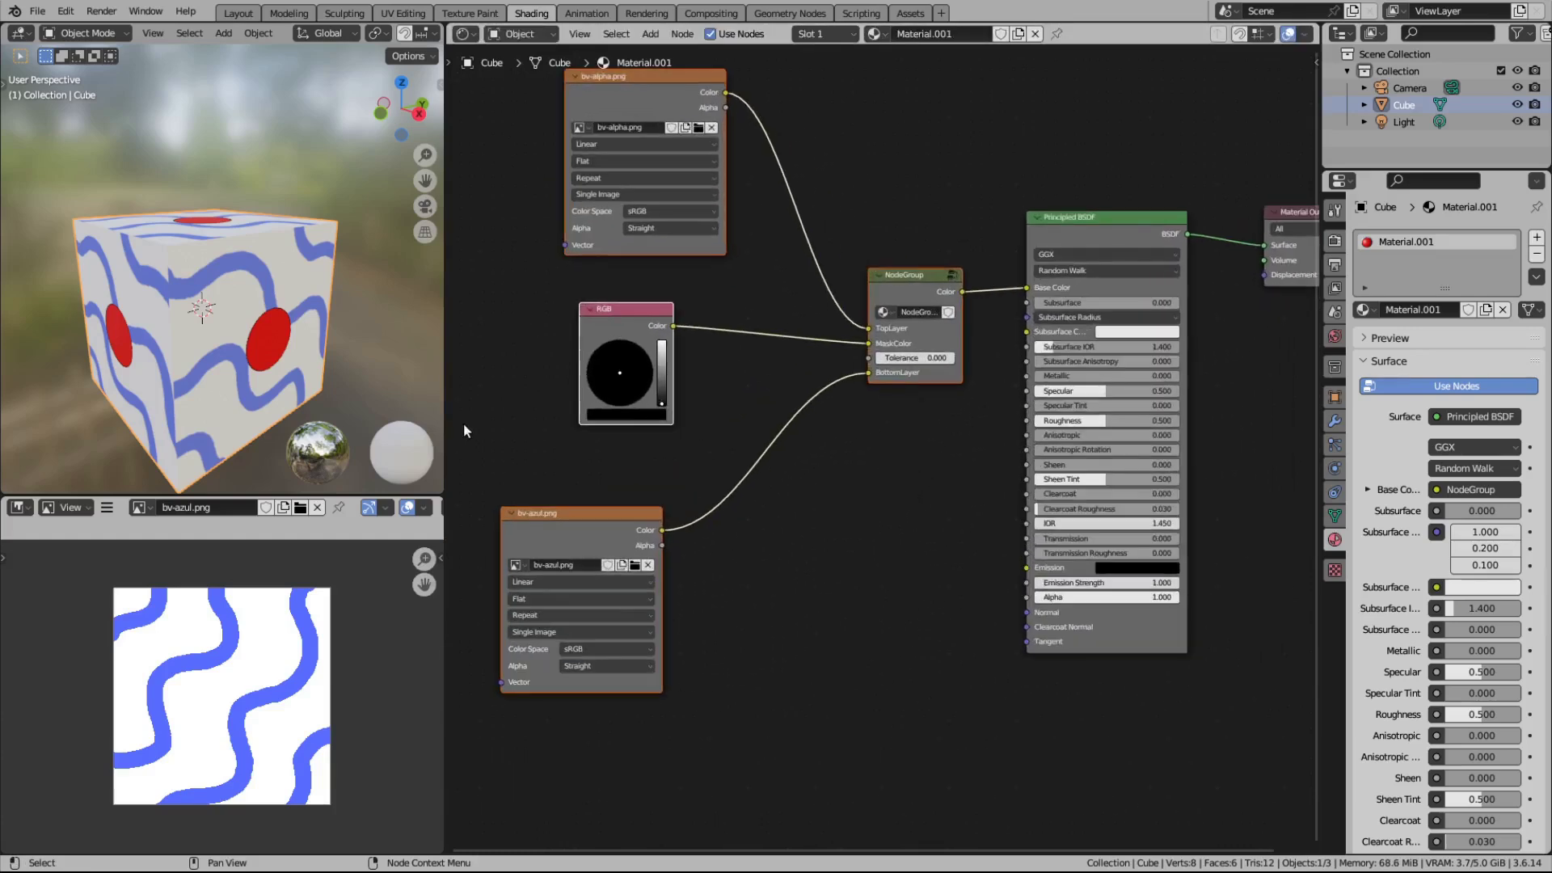
left_click_drag(447, 412, 344, 412)
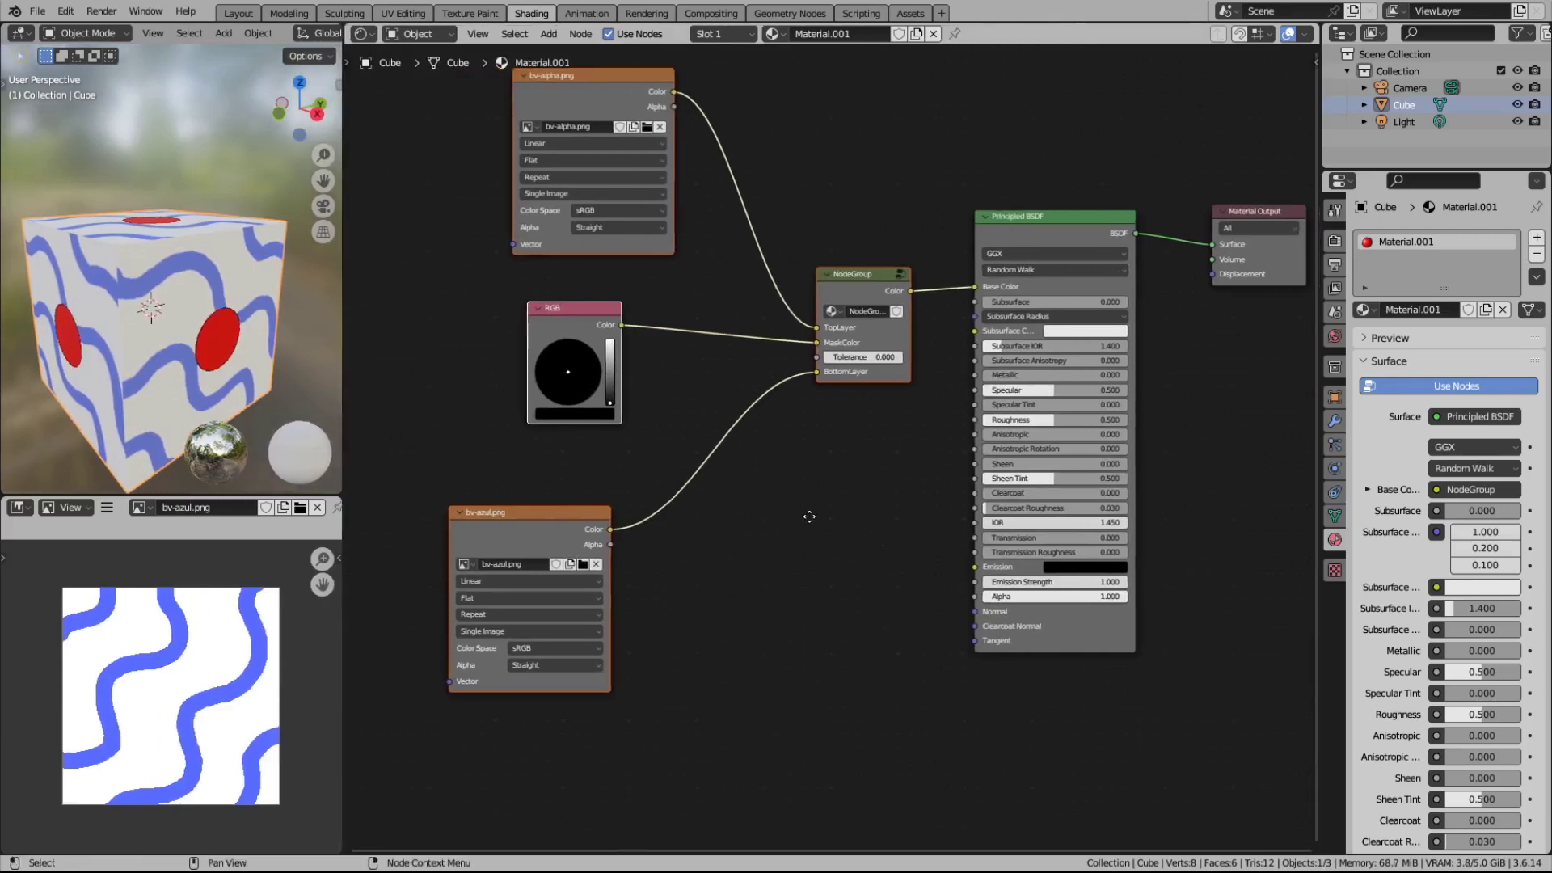
middle_click_drag(807, 513, 785, 556)
left_click(666, 454)
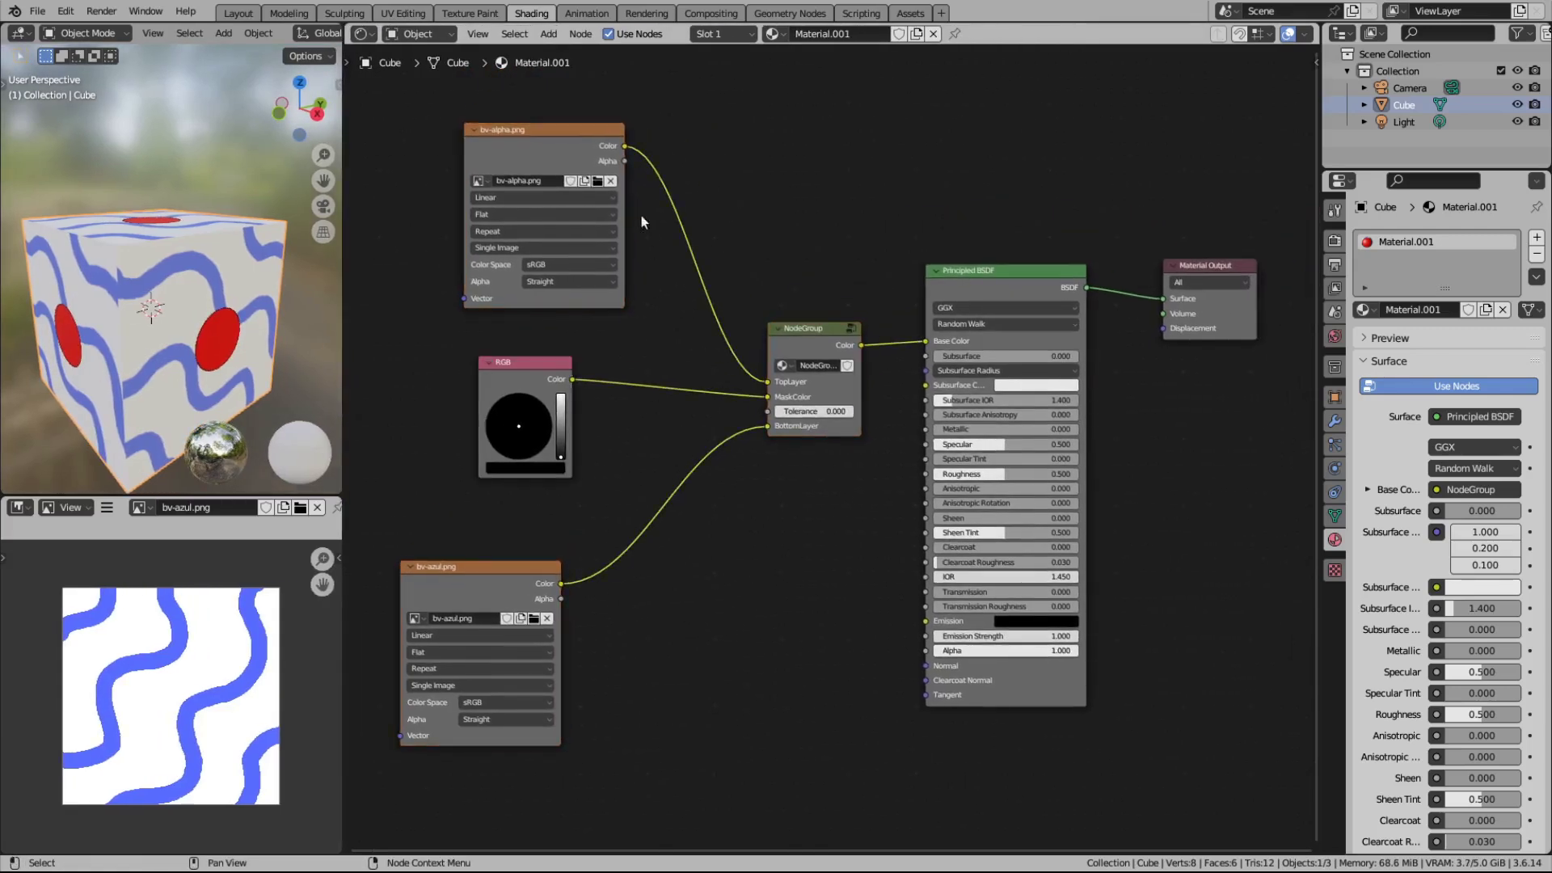
Step: Try feeding the Alpha output of bv-alpha.png into MaskColor, and restore the RGB node's link
left_click_drag(624, 161, 767, 396)
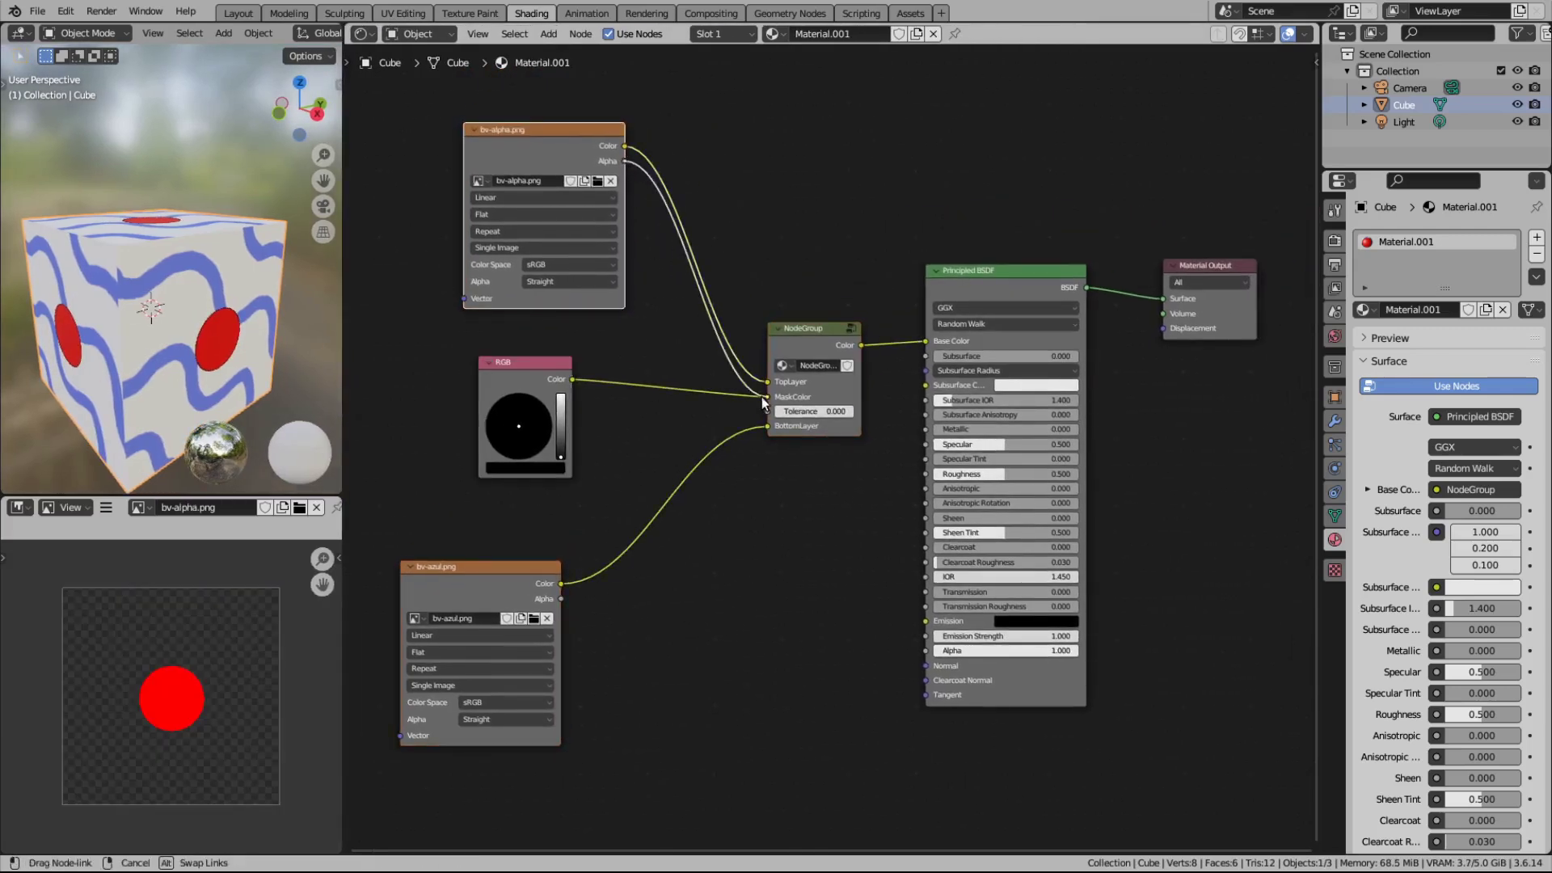
left_click_drag(571, 380, 709, 417)
left_click(709, 417)
Step: Move the bv-azul.png image node directly below the RGB node
scroll(599, 472, "up", 1)
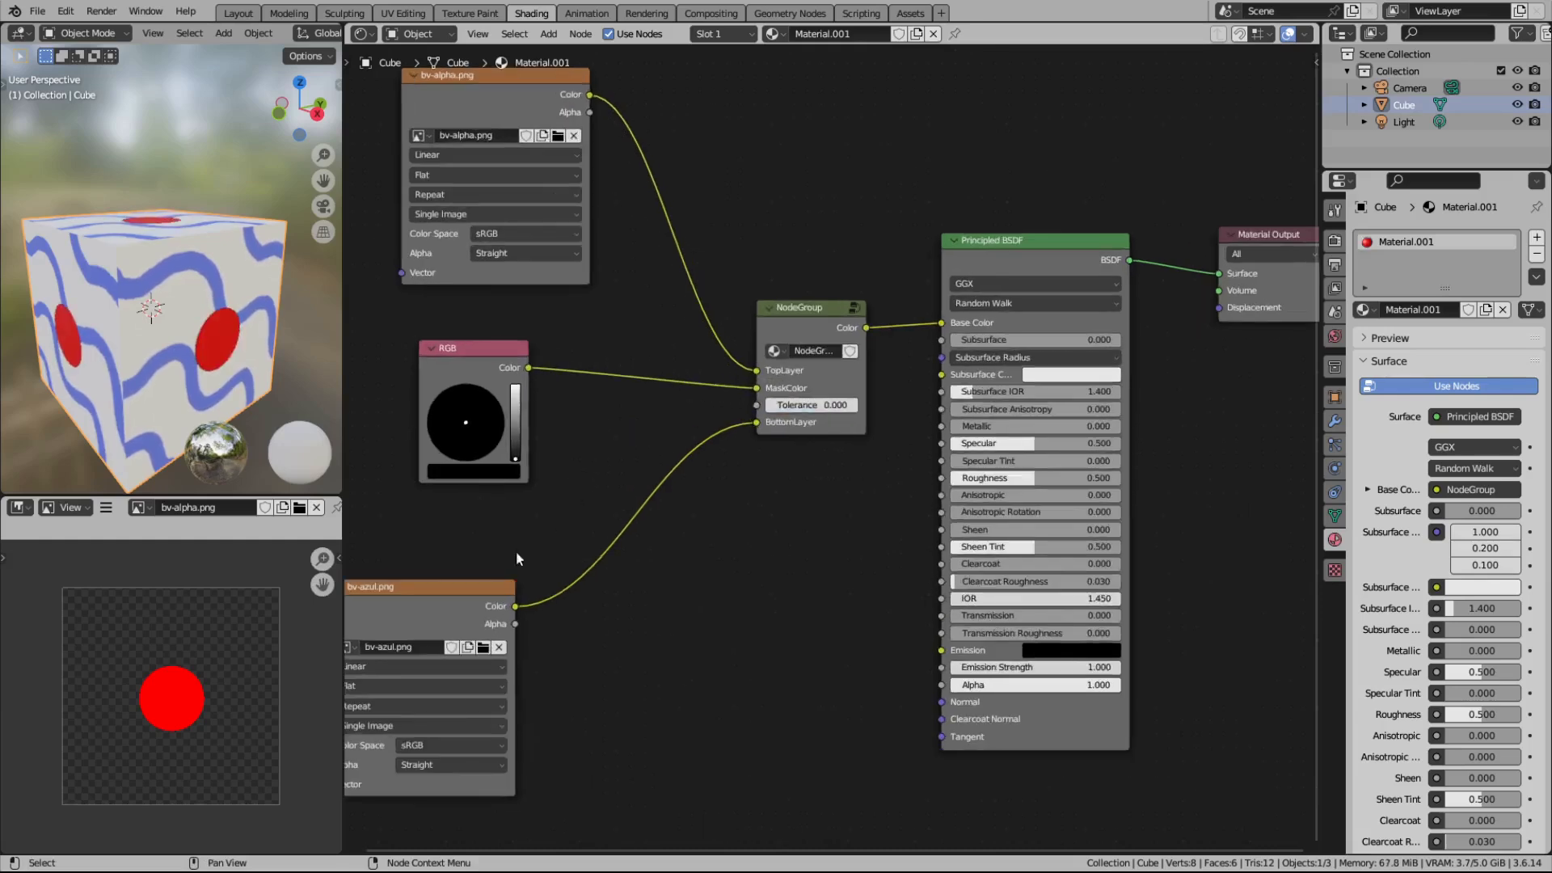
left_click(477, 594)
left_click_drag(476, 593, 530, 535)
middle_click_drag(593, 468, 649, 492)
scroll(648, 498, "down", 1)
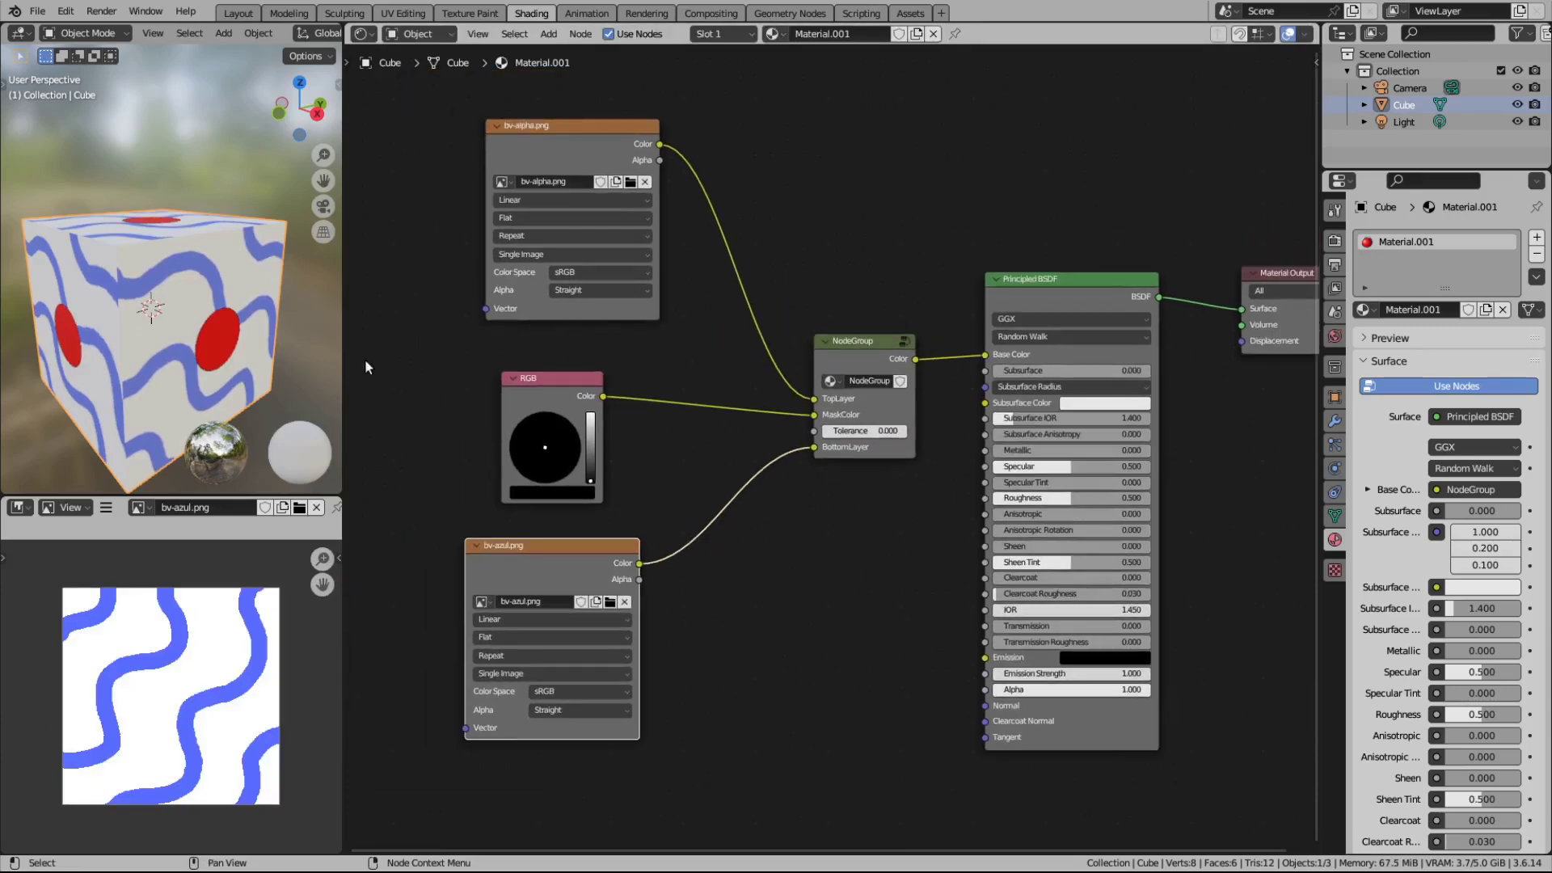
Step: Swap the layer images, assigning bv-alpha.png to the BottomLayer texture node and bv-azul.png to the TopLayer one
left_click(483, 601)
left_click(489, 602)
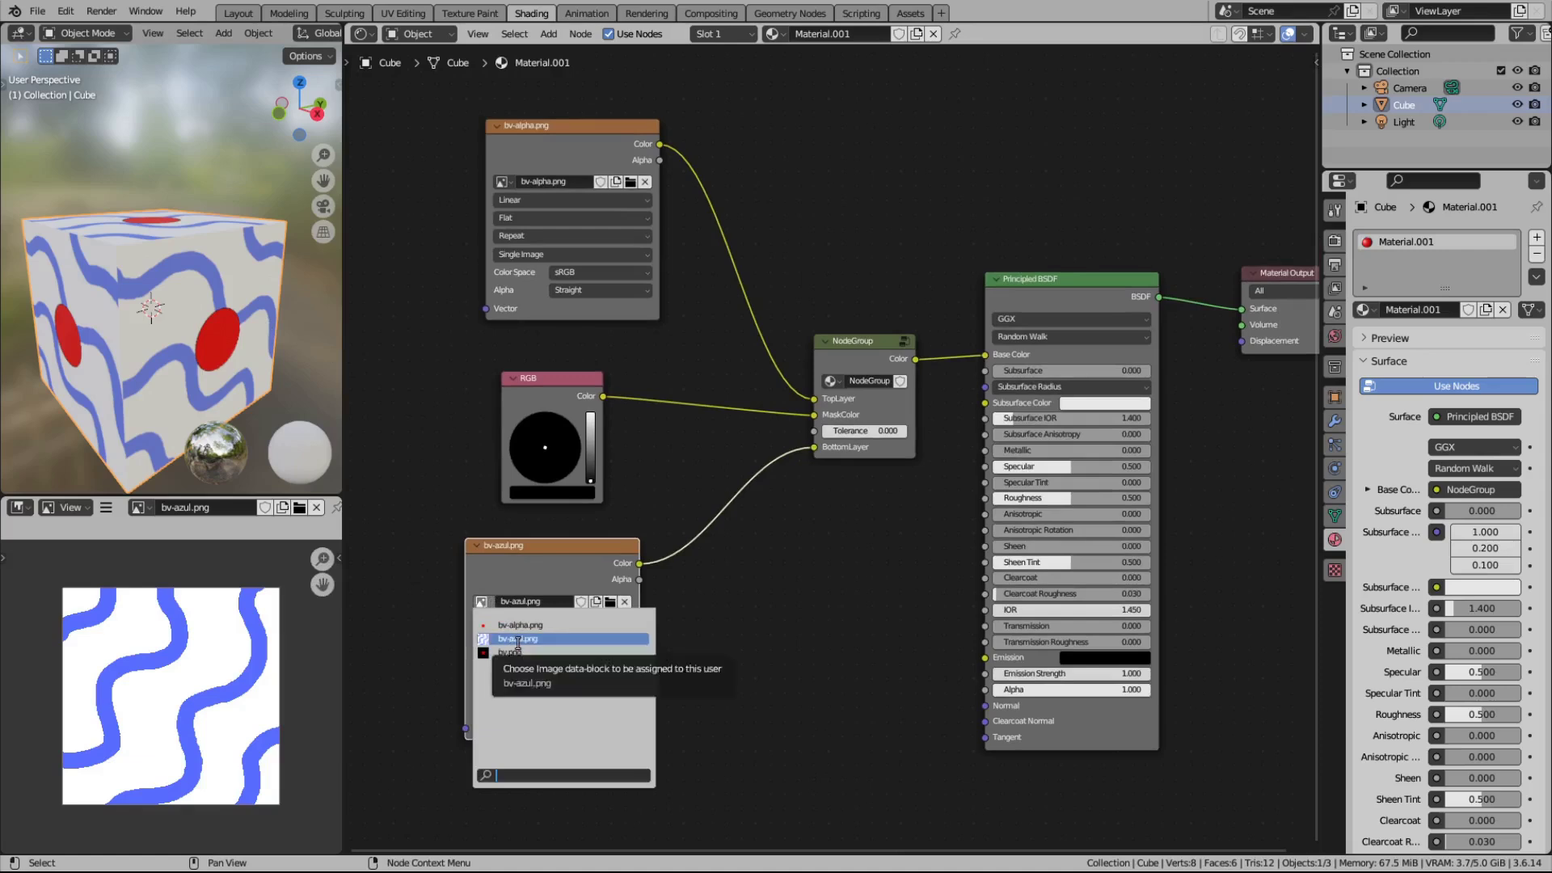
left_click(512, 625)
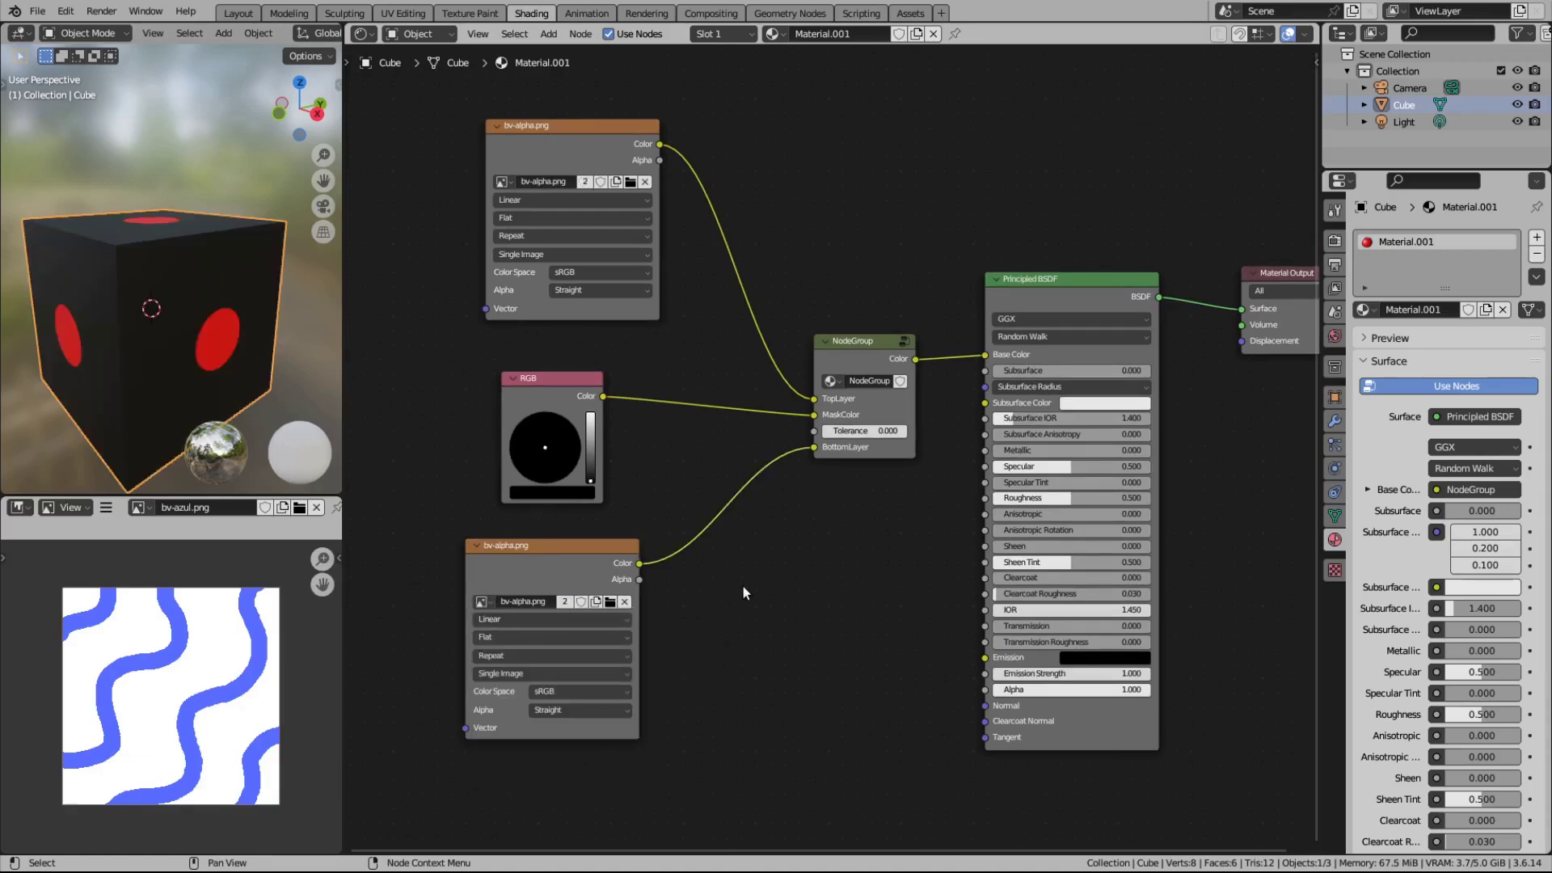
left_click(502, 181)
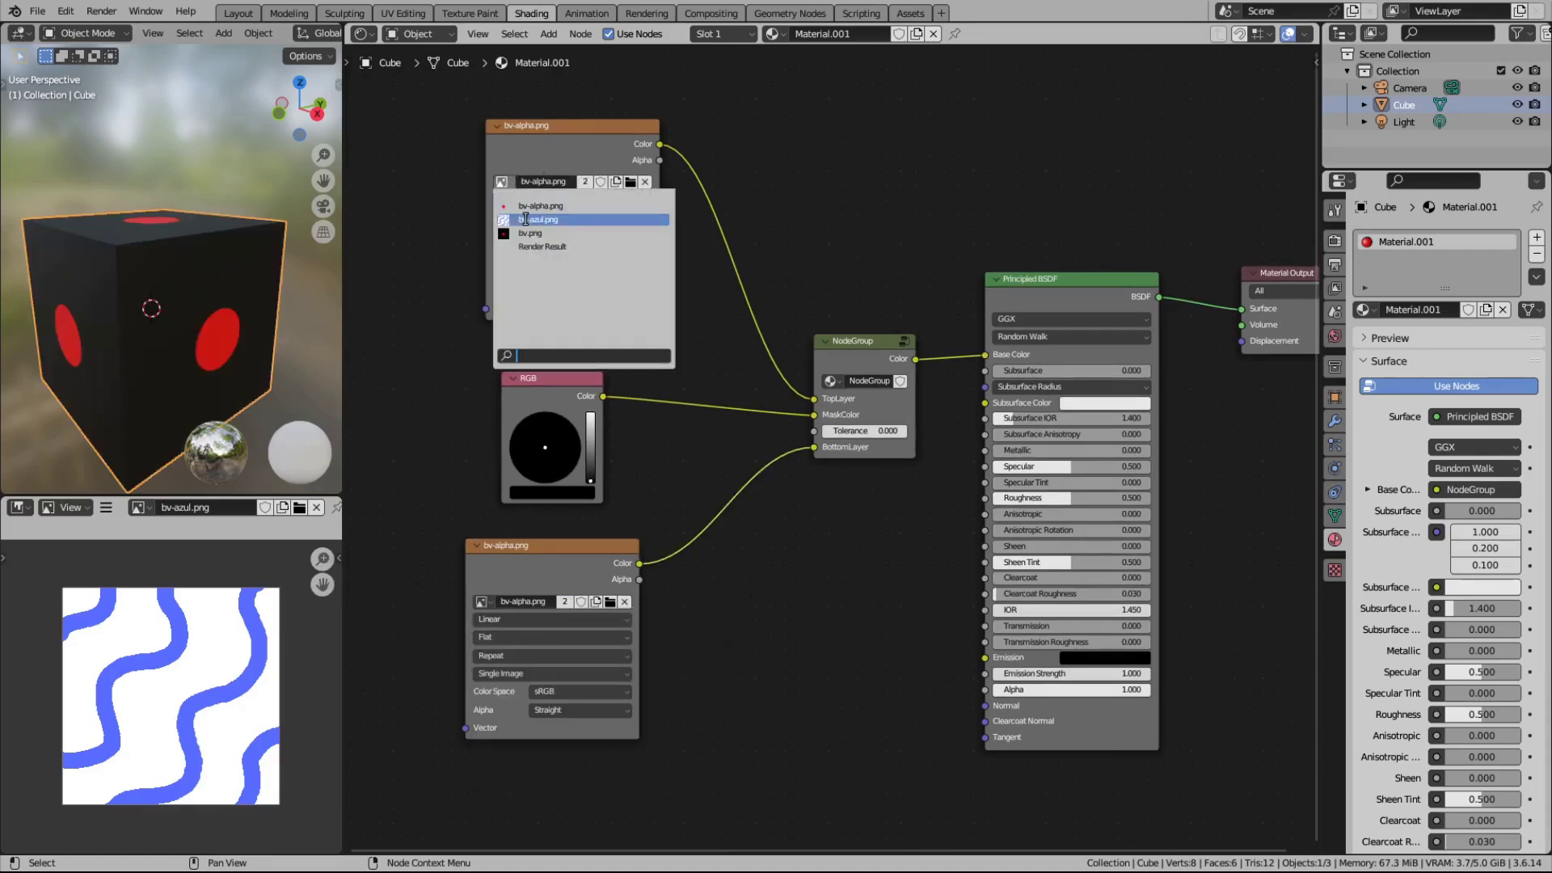
left_click(525, 219)
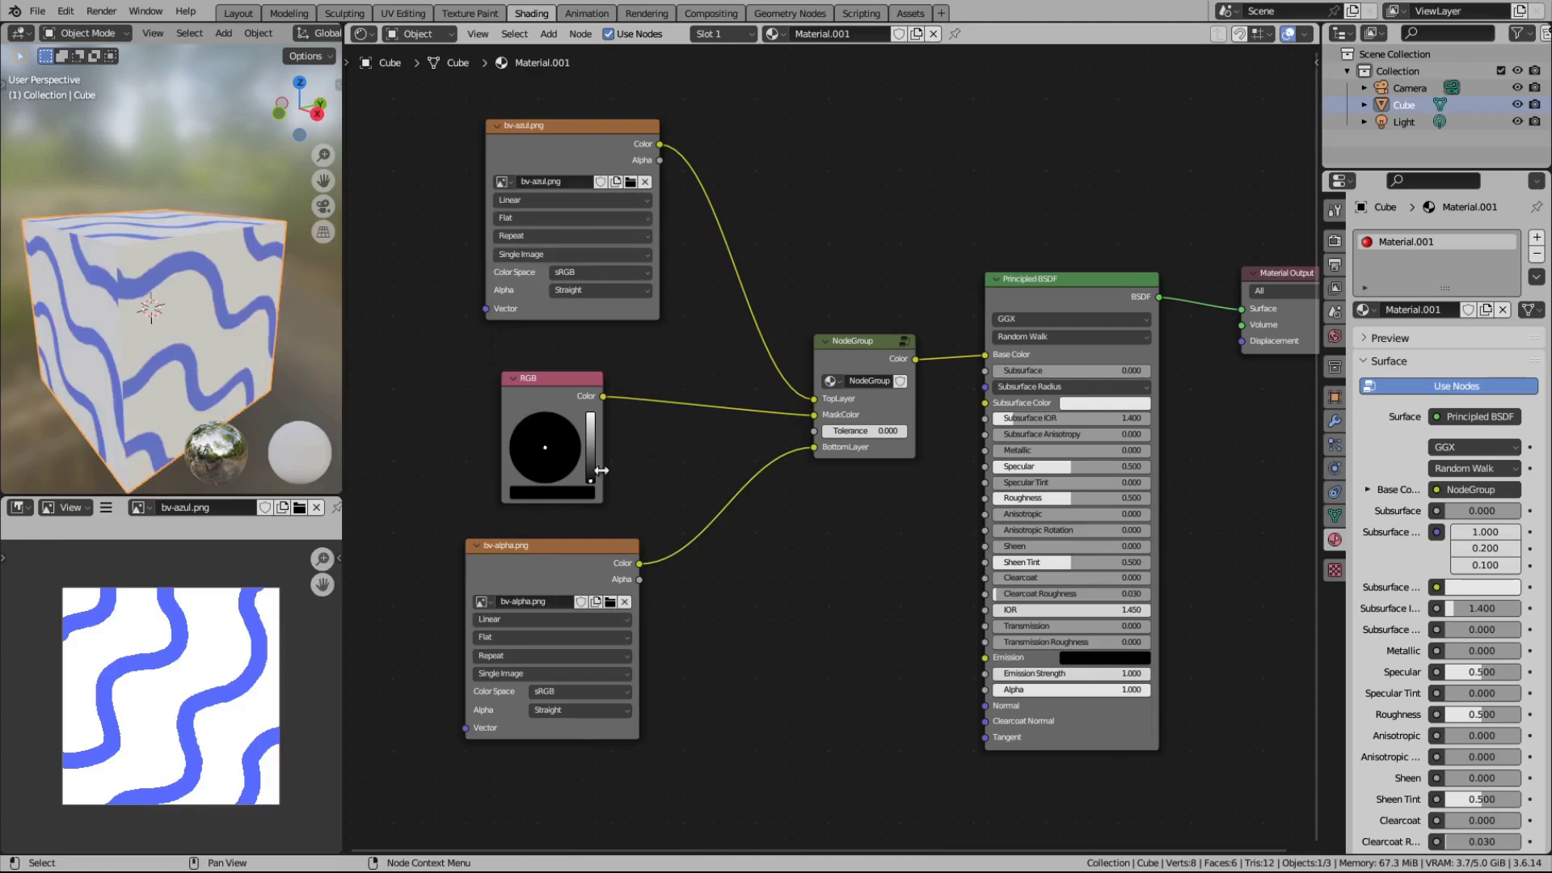
Step: Sample the blue stripe of bv-azul.png as the RGB mask color and set the NodeGroup's Tolerance to 0.100
left_click(579, 490)
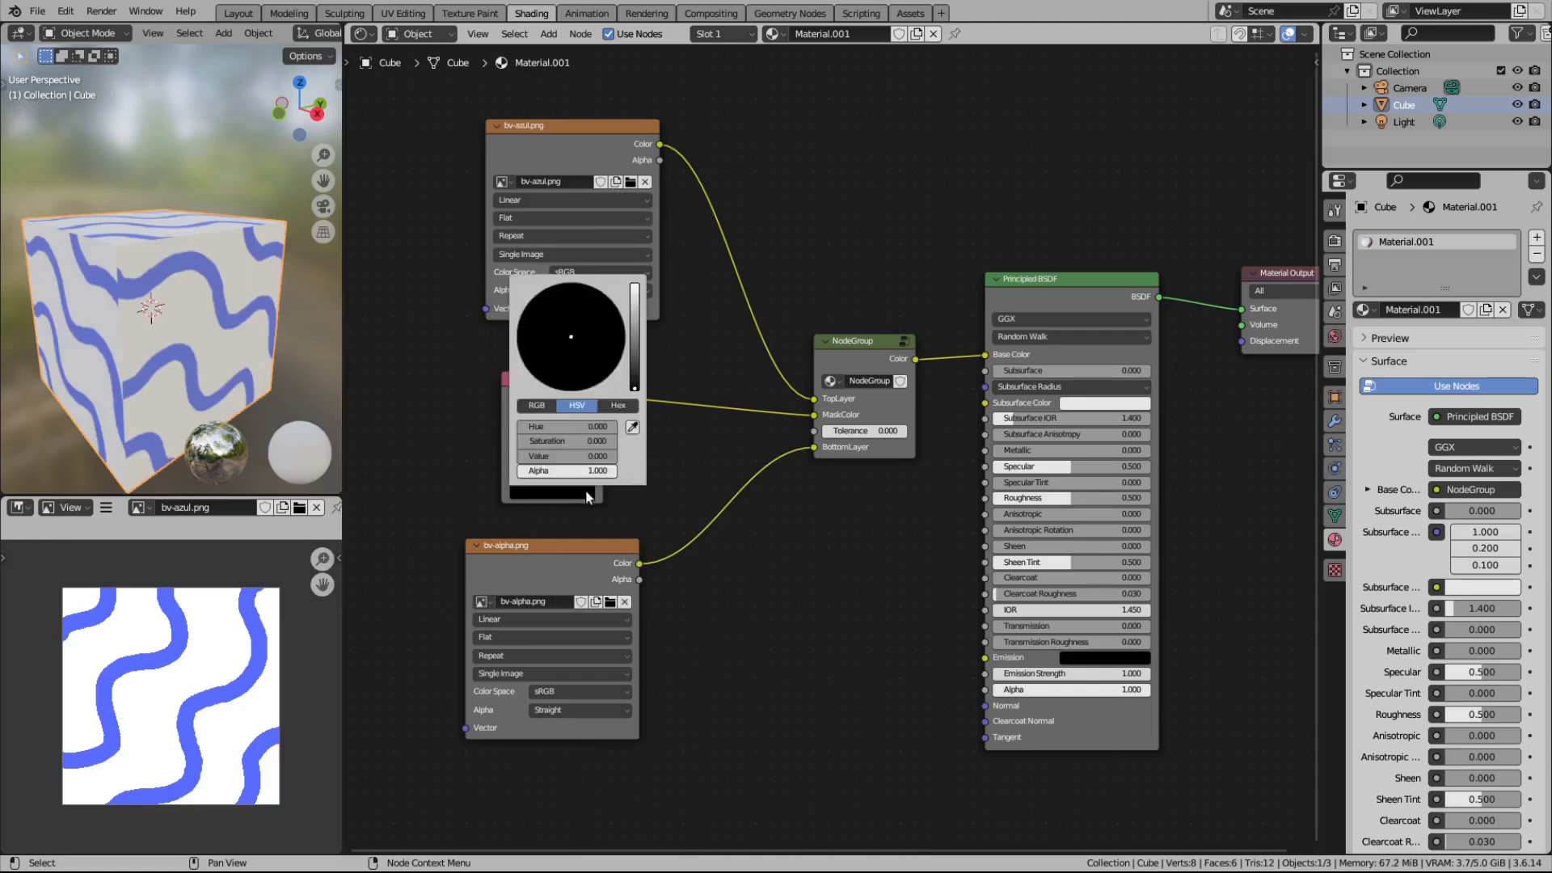
left_click(637, 438)
left_click(182, 605)
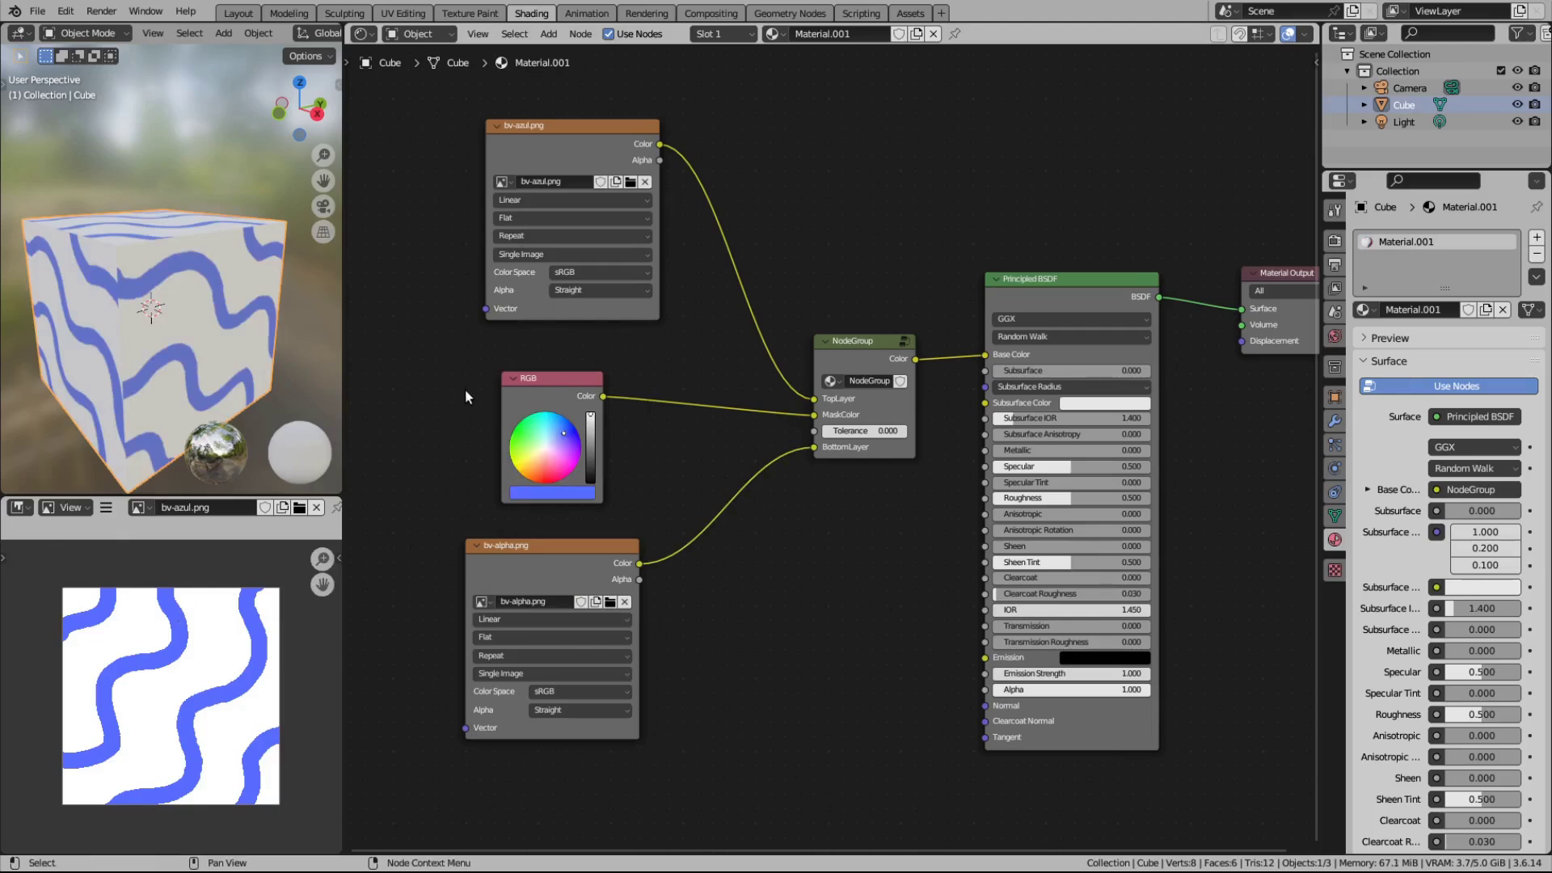
middle_click_drag(458, 334, 501, 358)
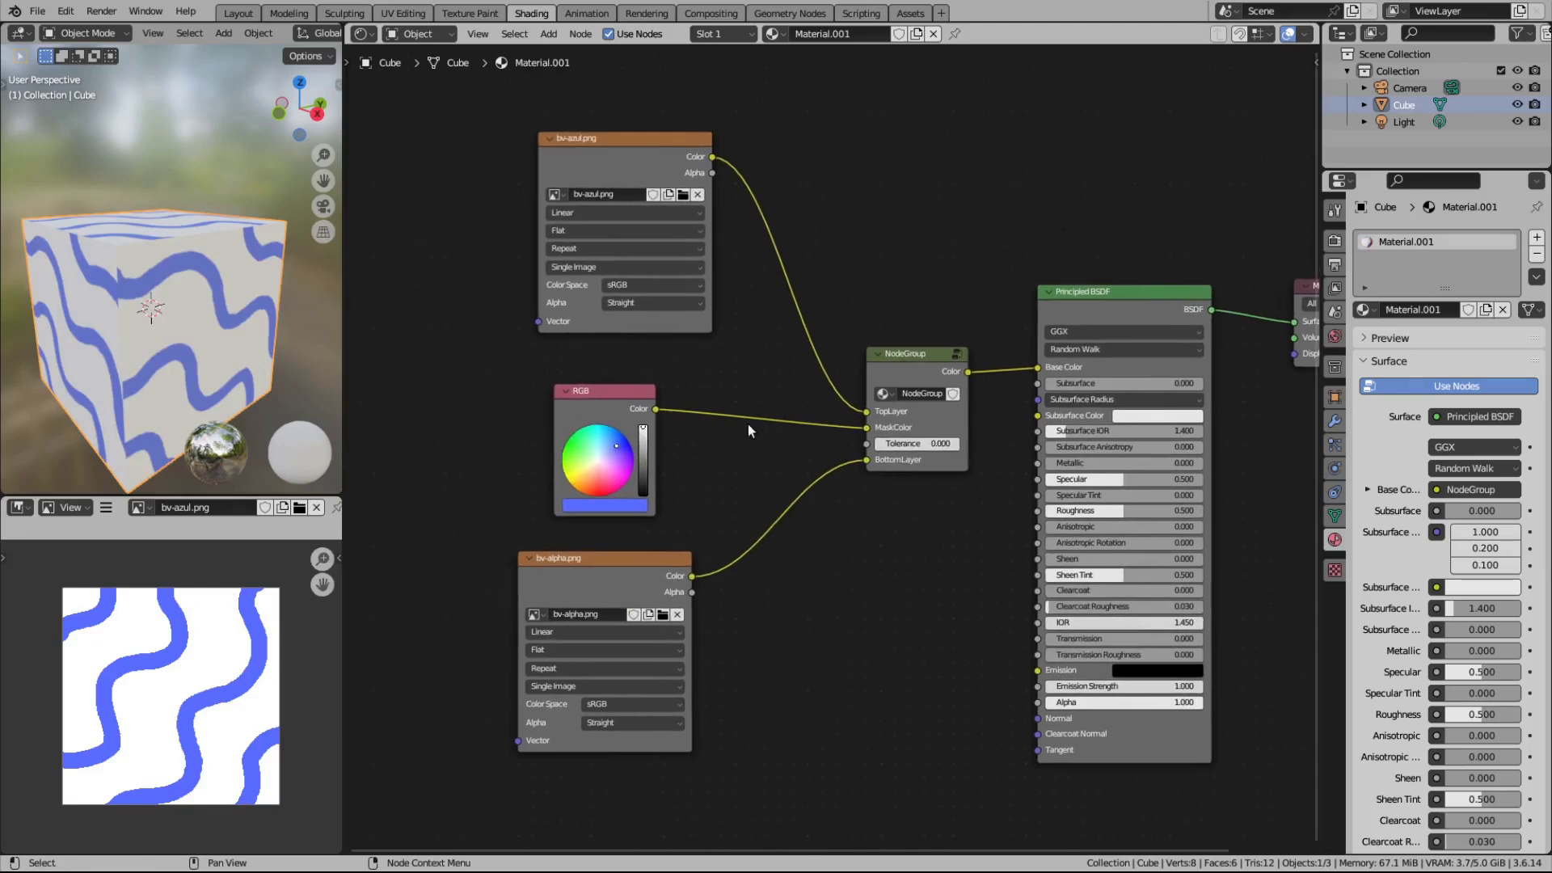
left_click(955, 444)
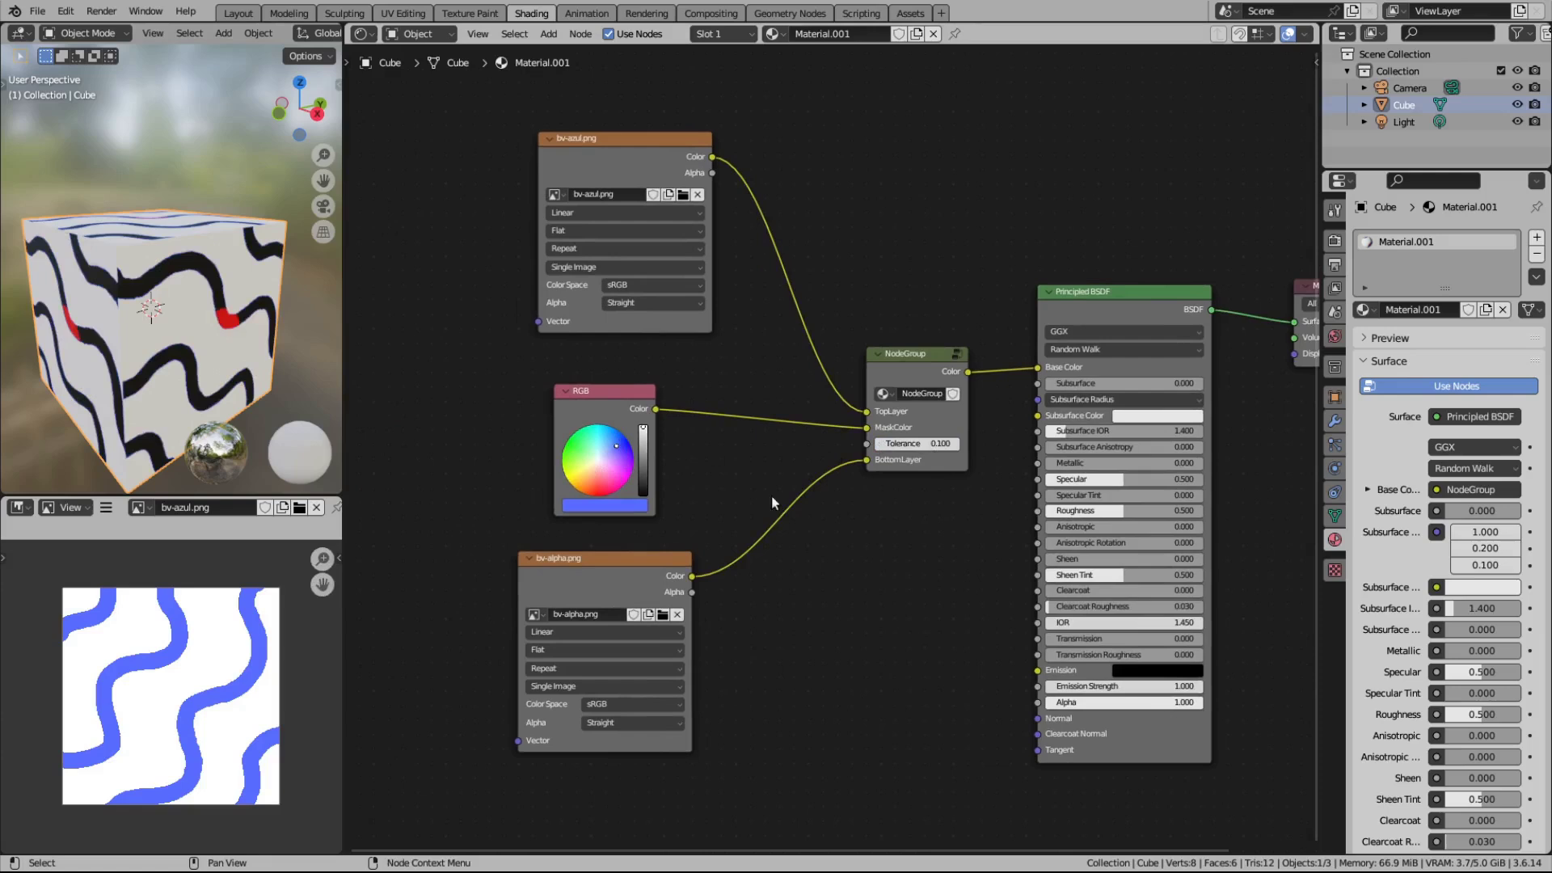
Step: Sample the light background of the rendered cube as the RGB node's mask color
left_click_drag(911, 444, 957, 443)
scroll(789, 447, "up", 2)
middle_click_drag(729, 472, 826, 417)
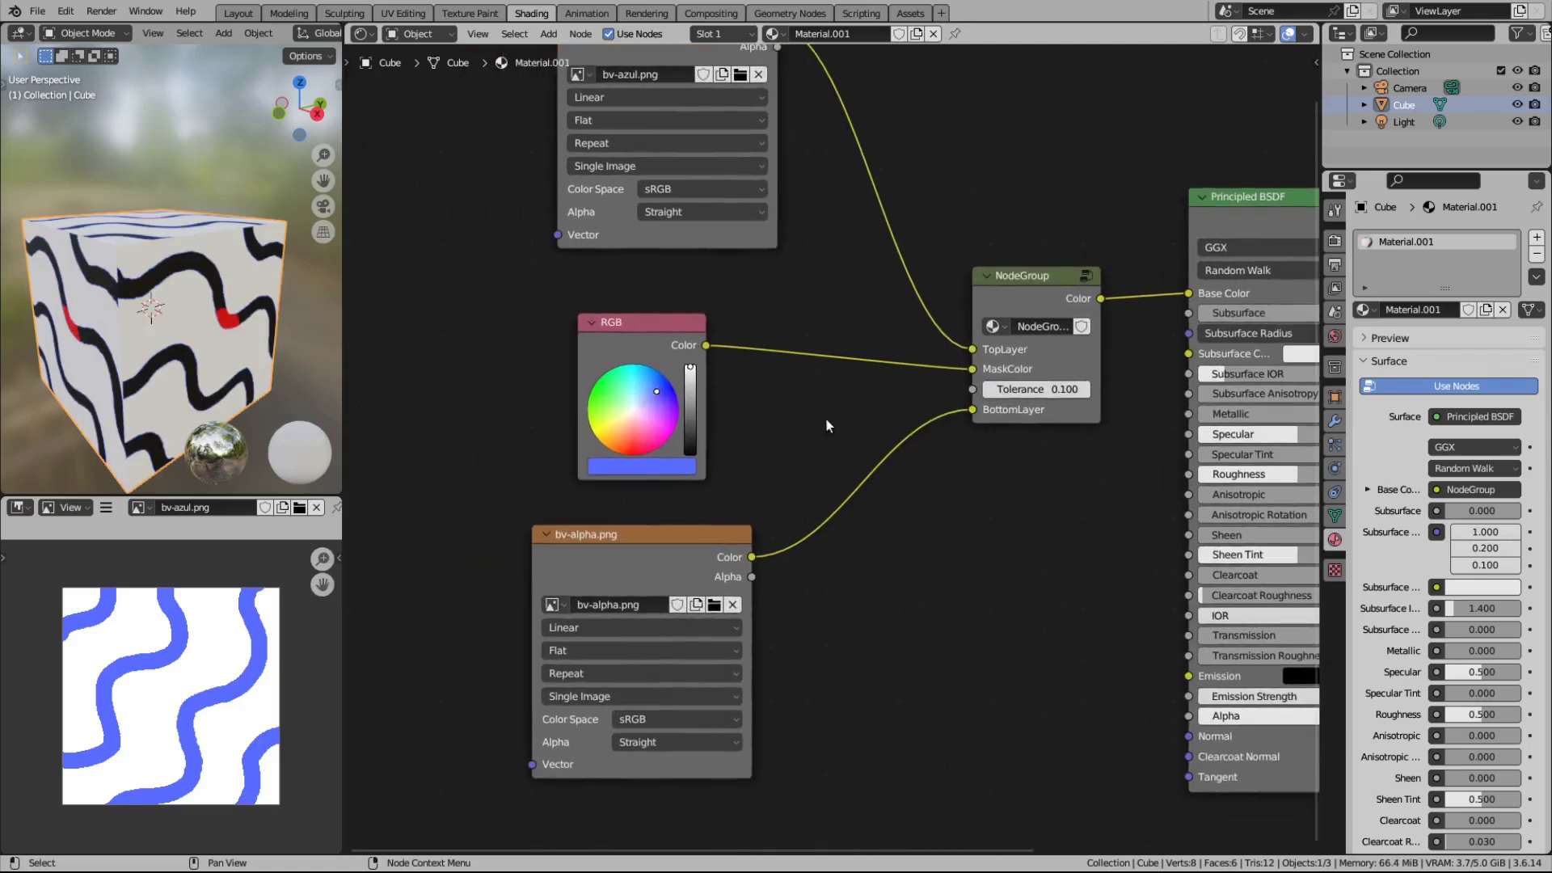
left_click(681, 475)
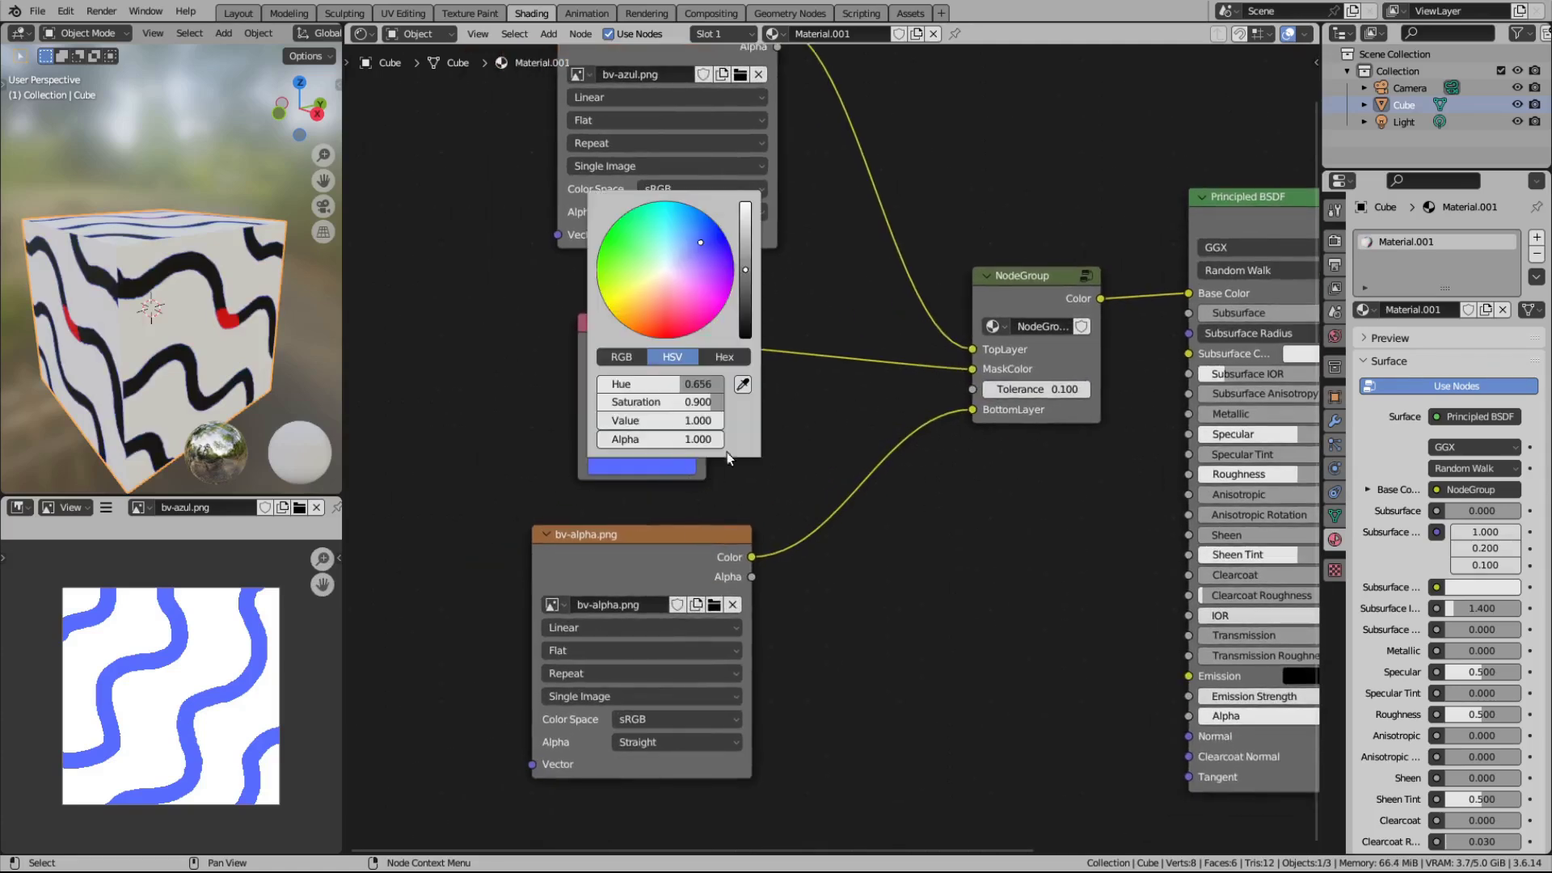
left_click(745, 400)
left_click(251, 341)
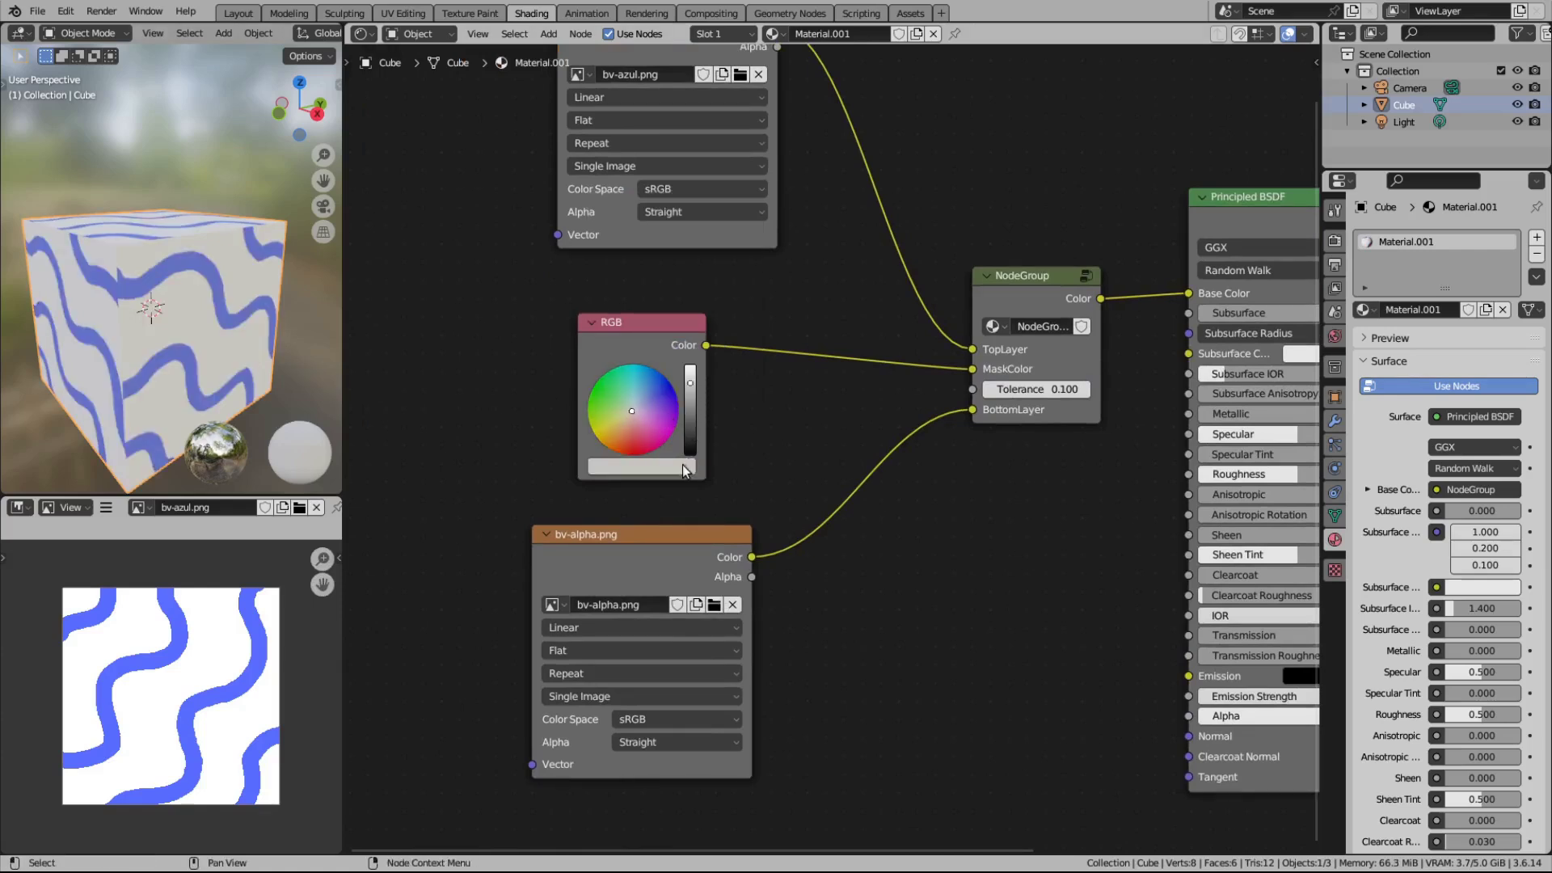
left_click(691, 466)
left_click(742, 384)
left_click(245, 329)
Step: Try different Tolerance values on the NodeGroup and return it to 0.100
left_click(1085, 395)
left_click(1085, 394)
left_click(1084, 395)
left_click_drag(1071, 394, 1019, 394)
left_click(1087, 392)
scroll(790, 405, "down", 2)
middle_click_drag(791, 405, 745, 438)
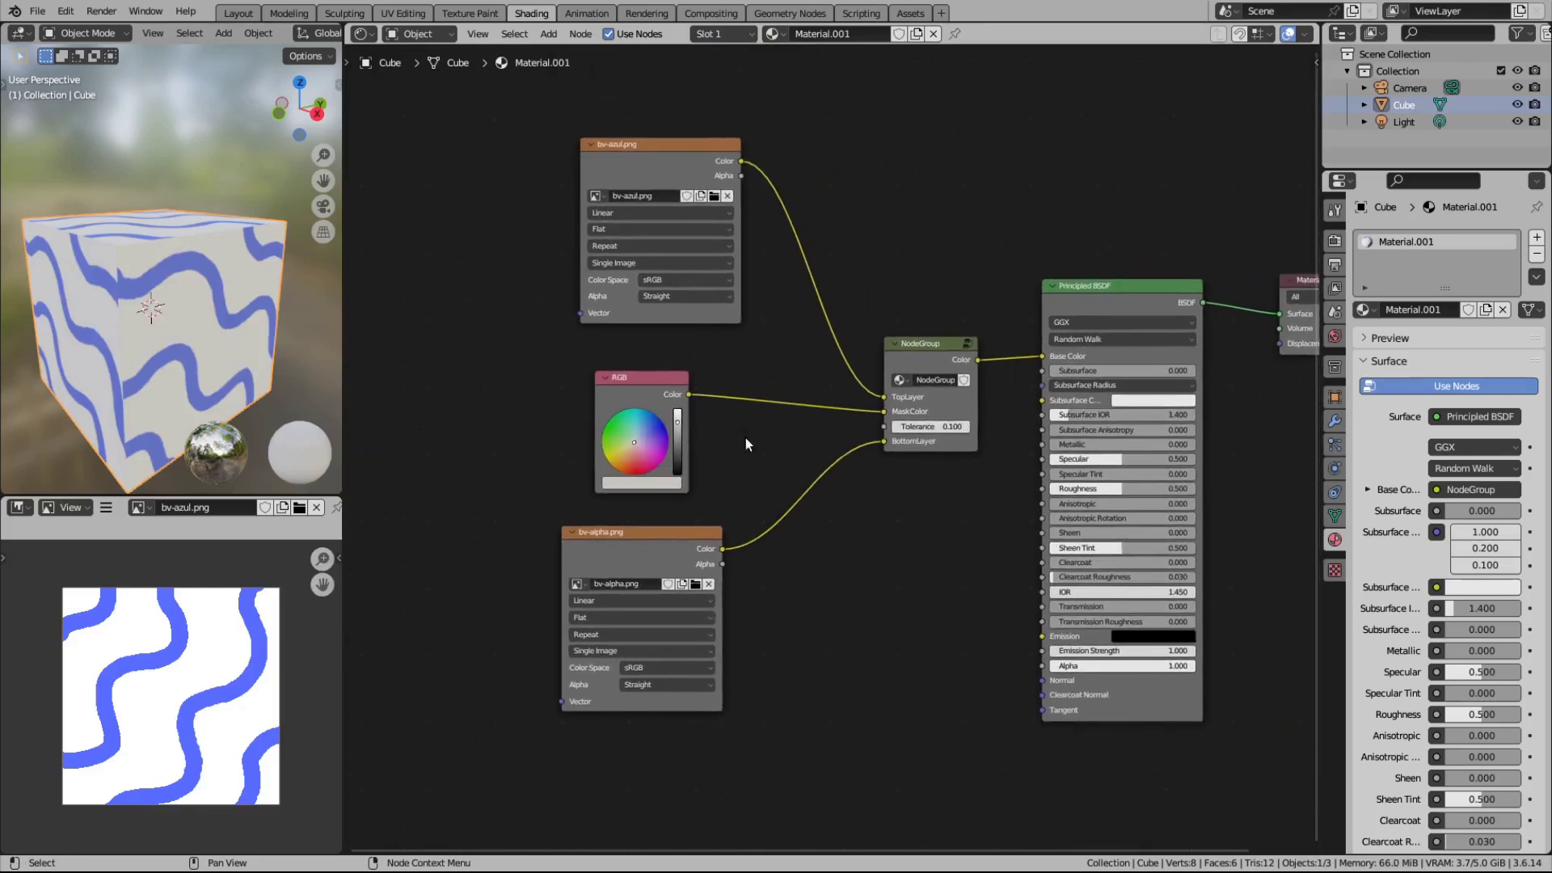
scroll(779, 436, "up", 2)
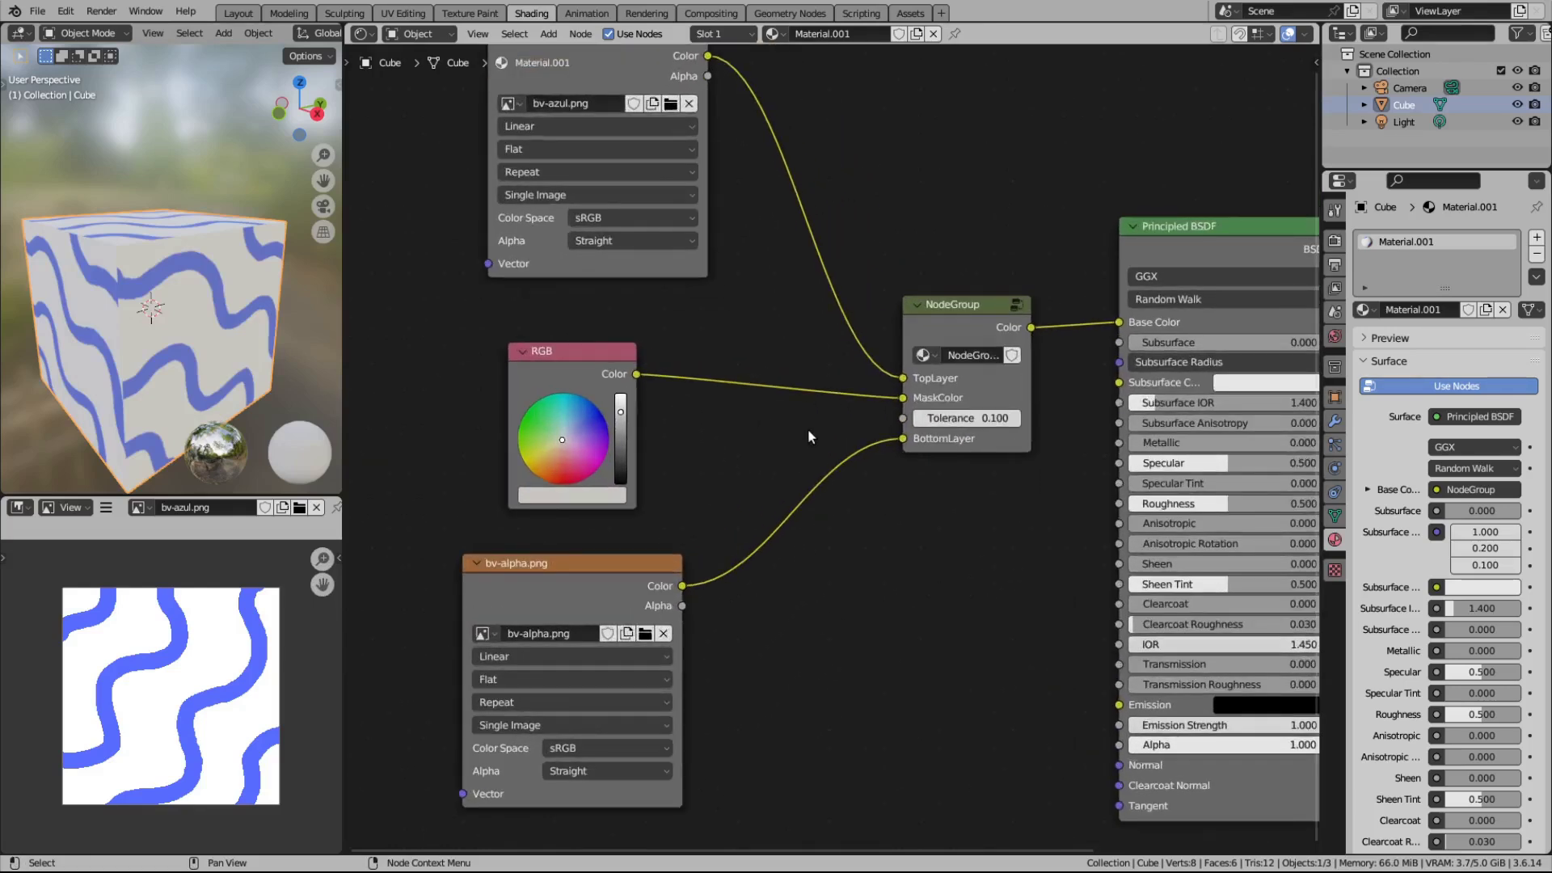
middle_click_drag(744, 415, 754, 490)
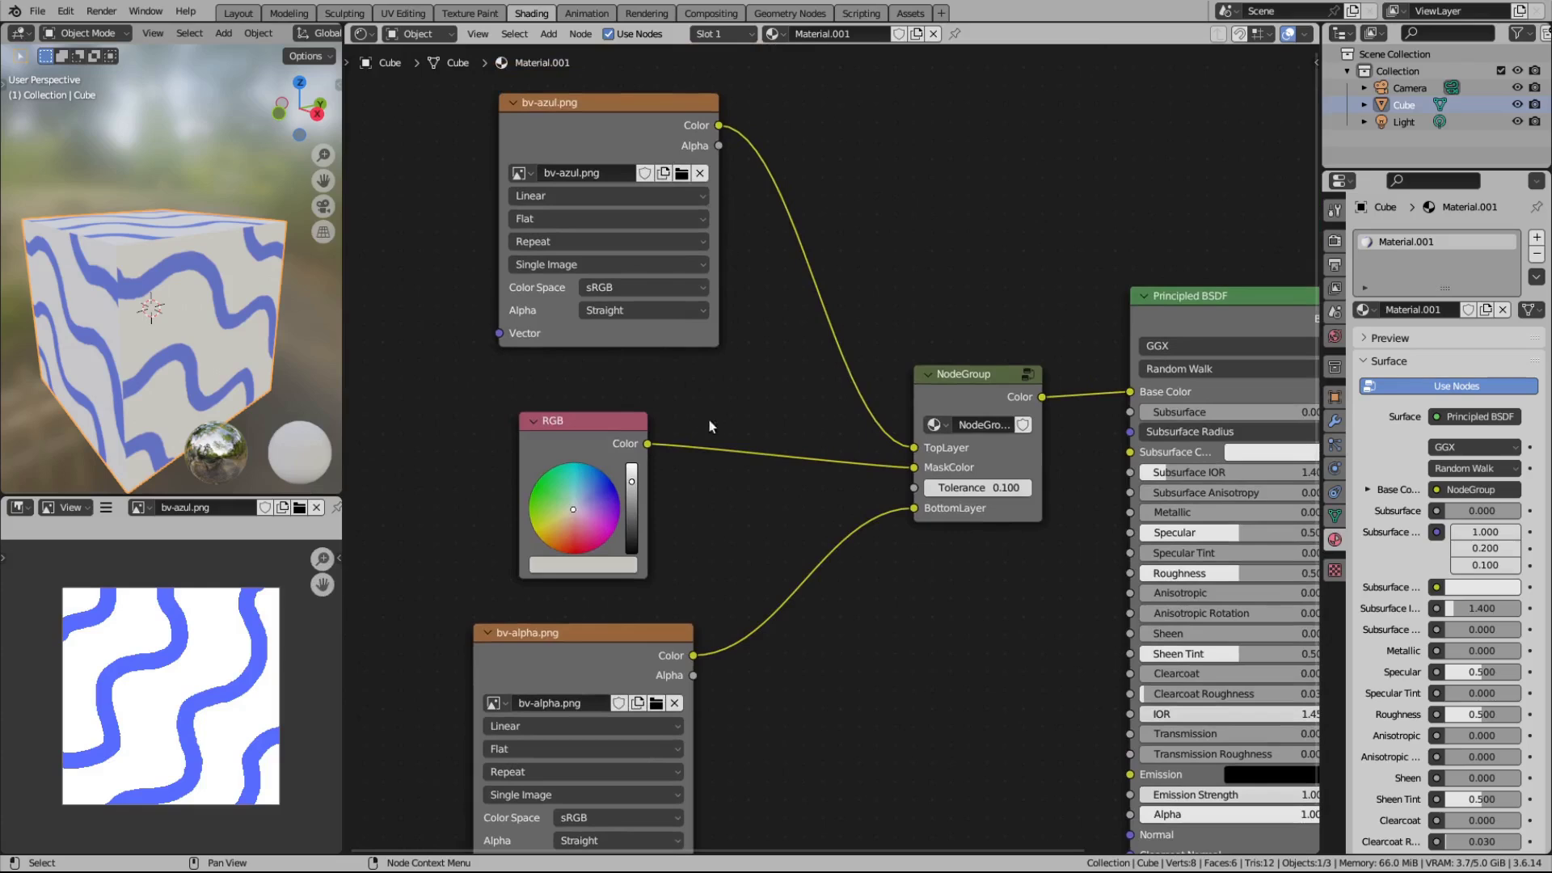
Step: Sample the white background of bv-azul.png as the RGB mask color and reset the NodeGroup's Tolerance from zero to 0.100
left_click_drag(999, 489, 731, 511)
left_click(625, 564)
left_click(663, 489)
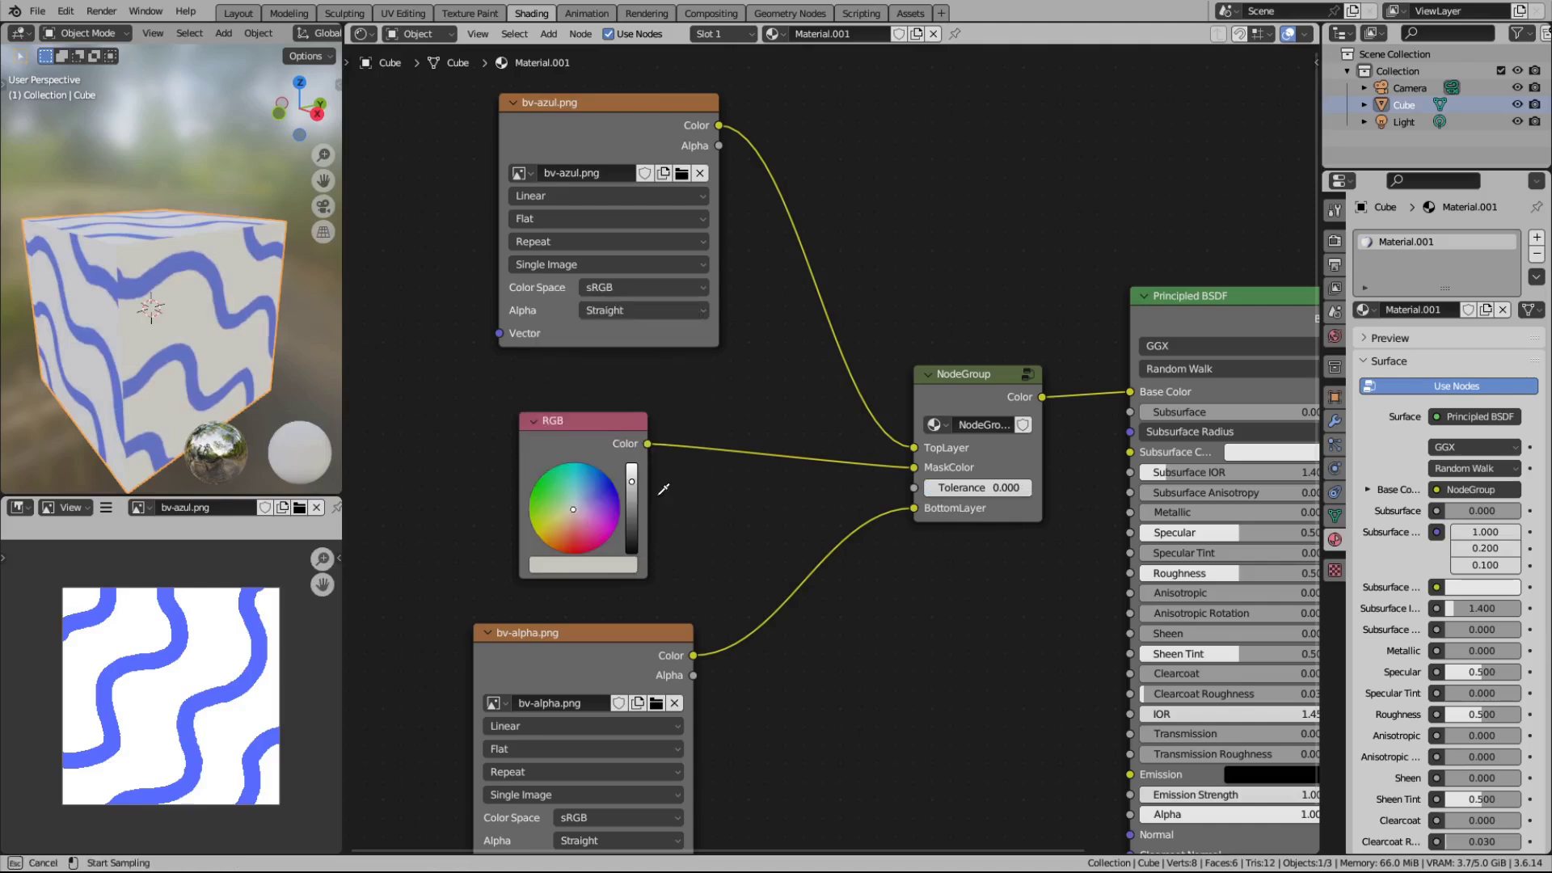
left_click(252, 632)
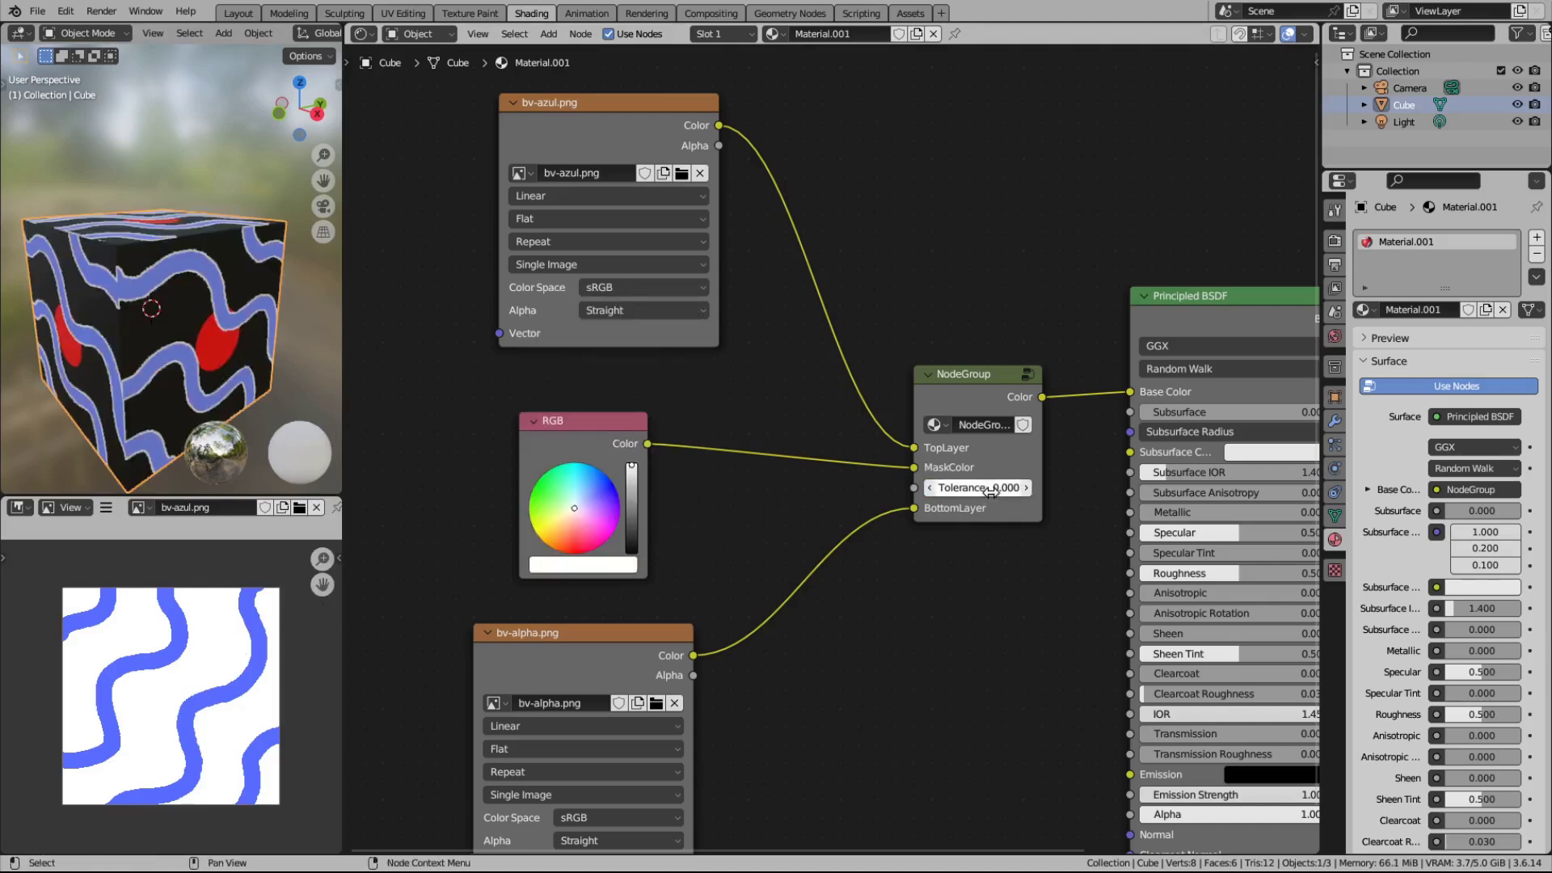
left_click(1025, 487)
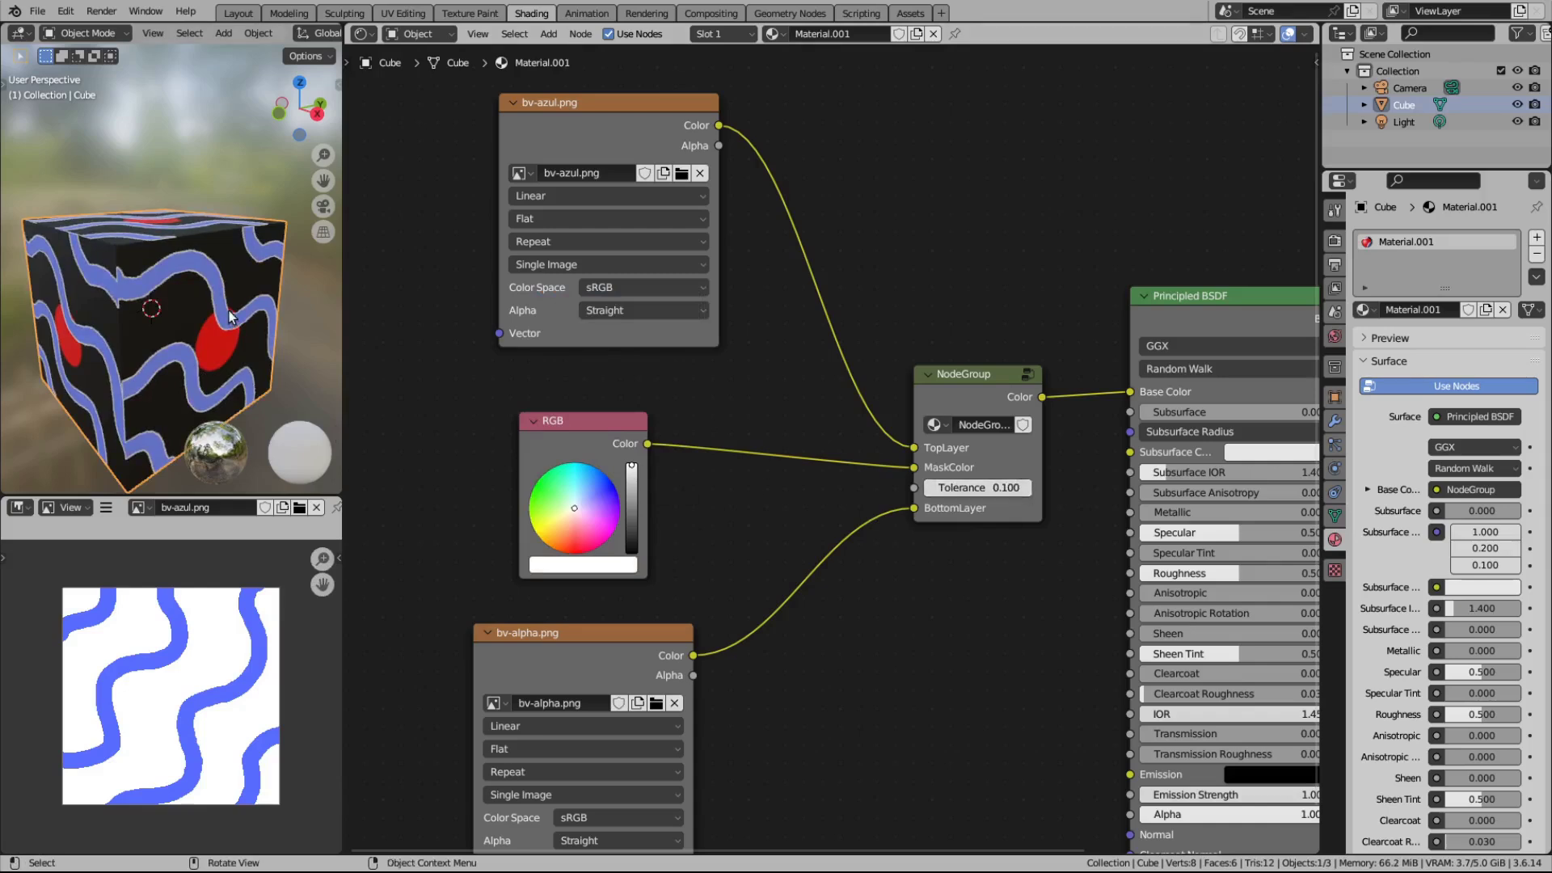
Step: Raise the NodeGroup's Tolerance to 0.700 while checking the edges of the blue stripes on the cube
scroll(226, 319, "up", 4)
scroll(227, 319, "down", 1)
scroll(227, 319, "up", 1)
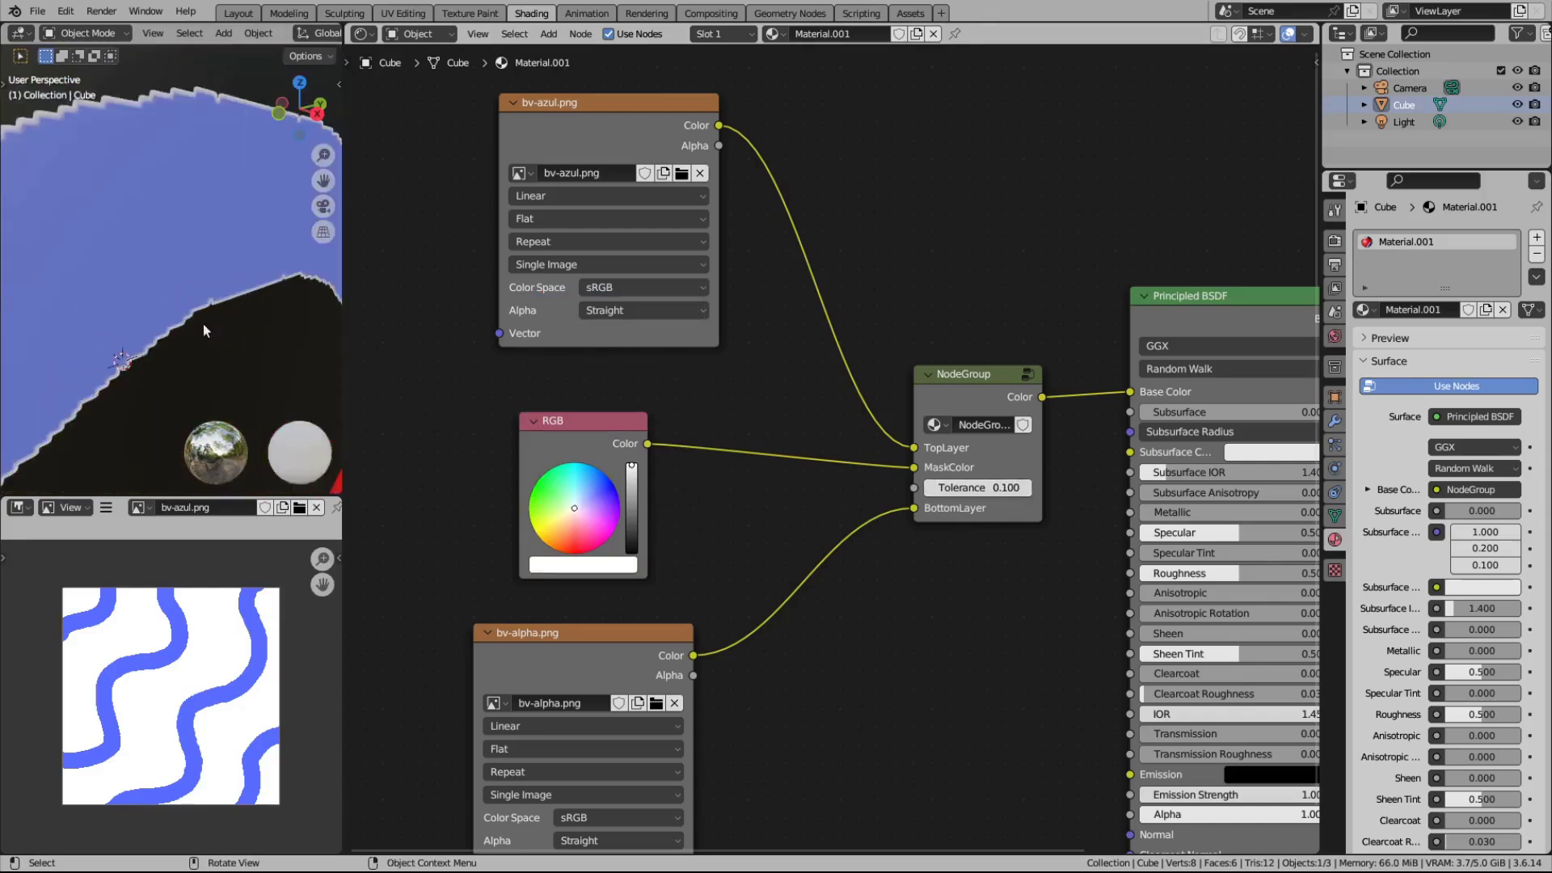
left_click(1025, 486)
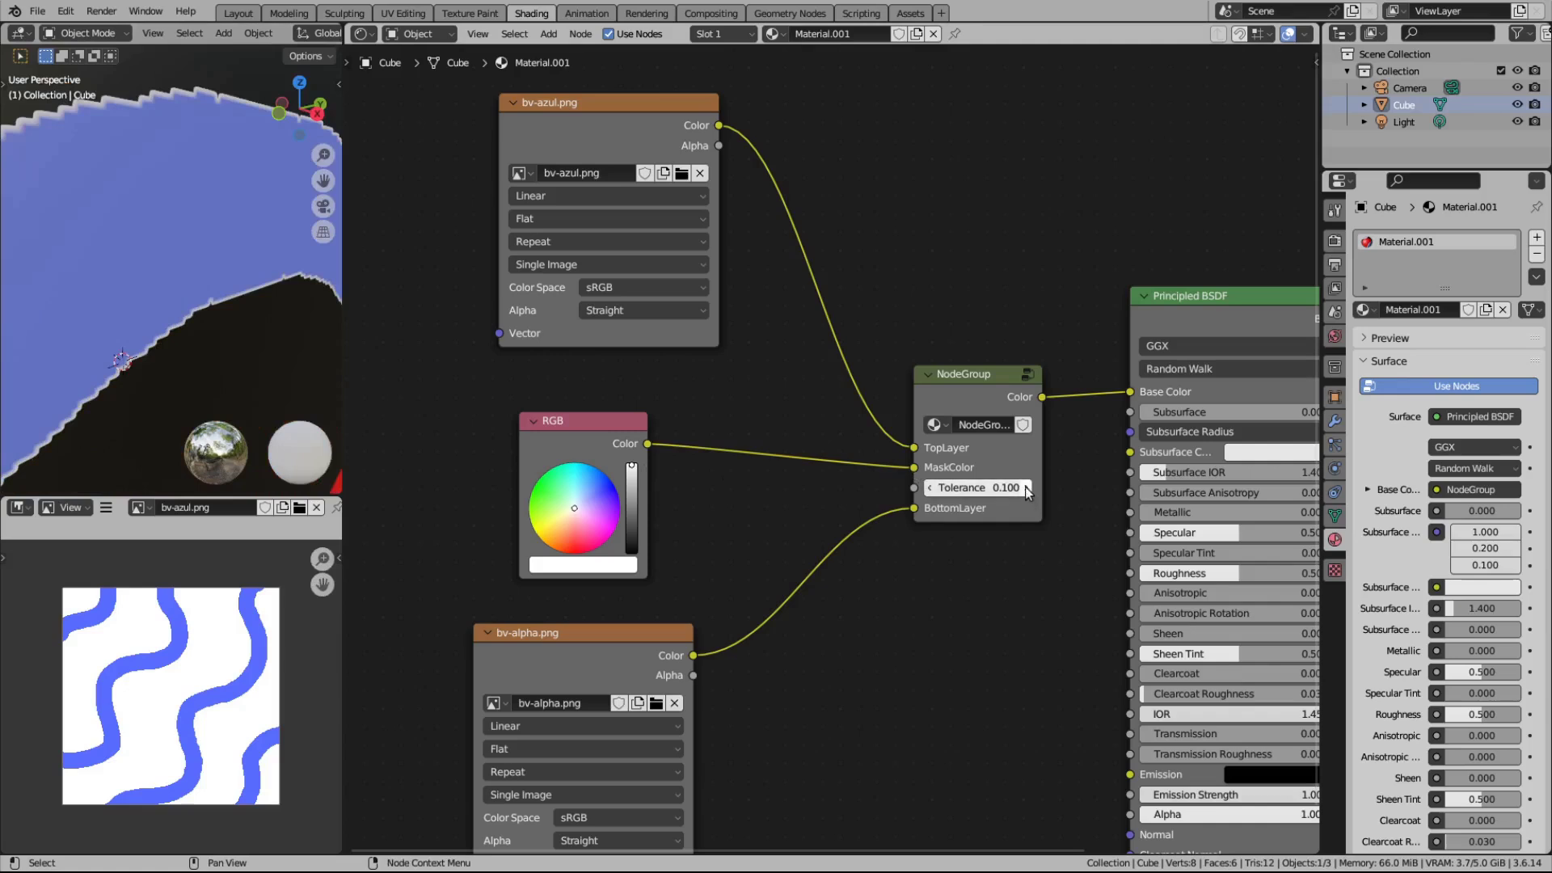
left_click(1025, 486)
left_click(1024, 487)
left_click(1024, 487)
left_click(1024, 486)
left_click_drag(1050, 487, 1059, 487)
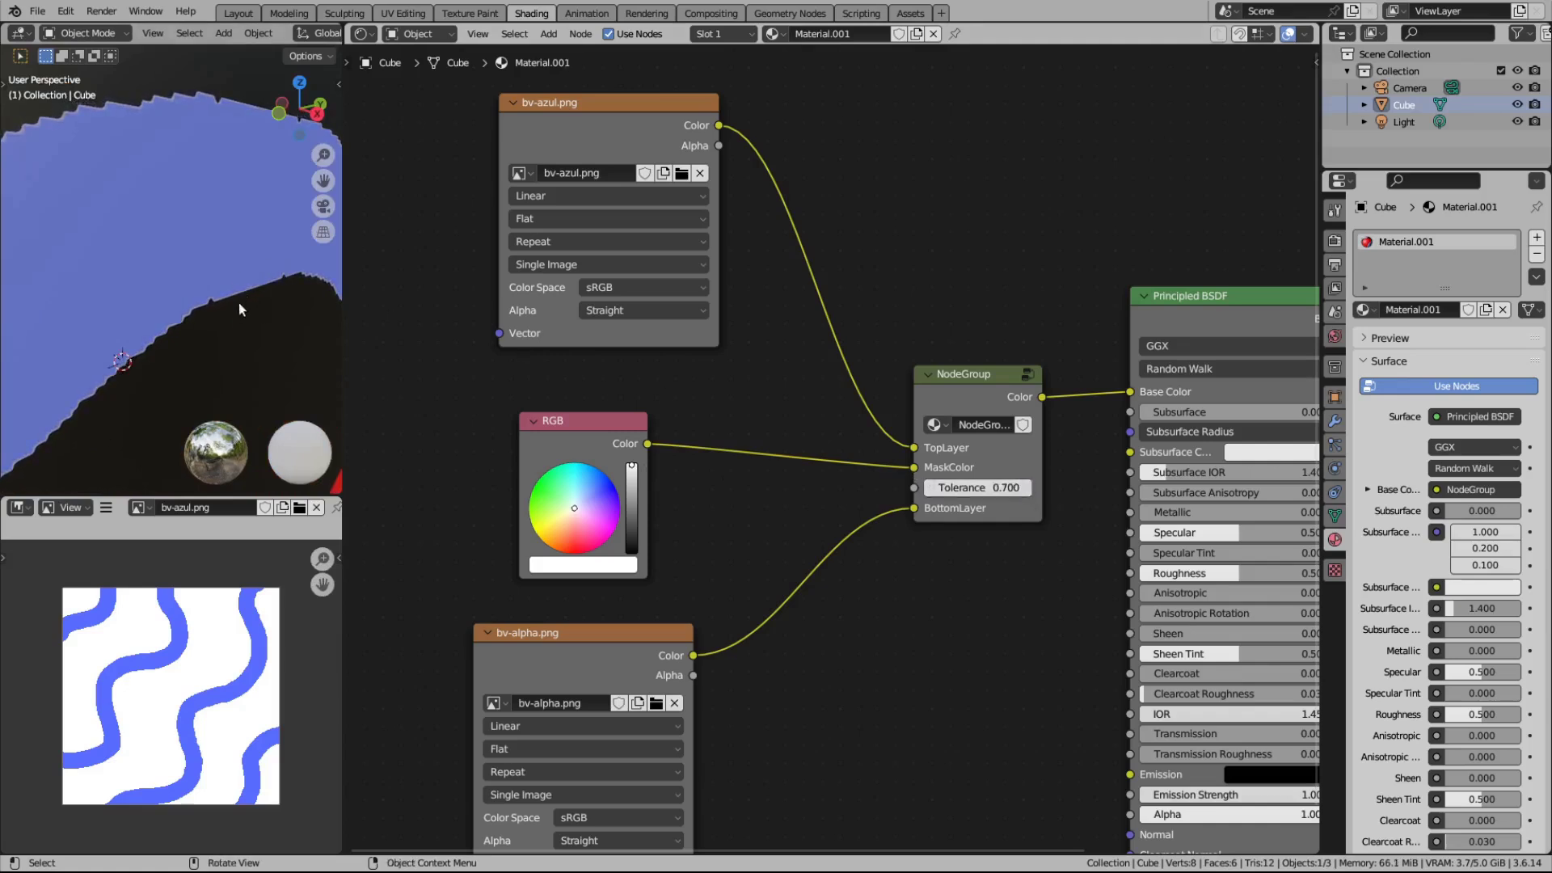
scroll(371, 469, "down", 2)
scroll(269, 406, "down", 5)
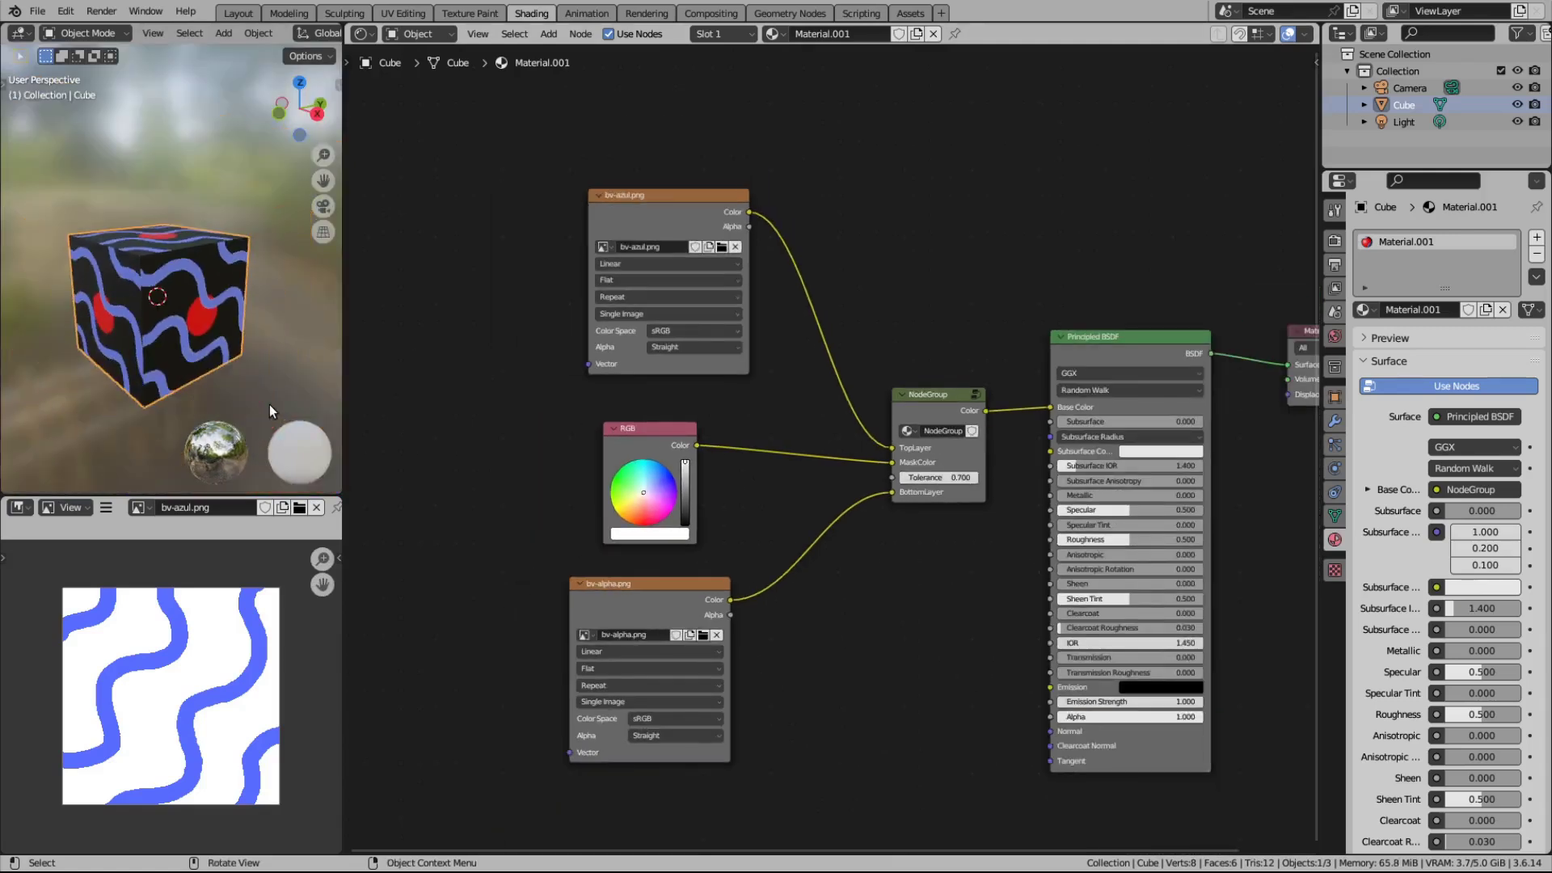
scroll(269, 404, "up", 3)
middle_click_drag(273, 380, 249, 401)
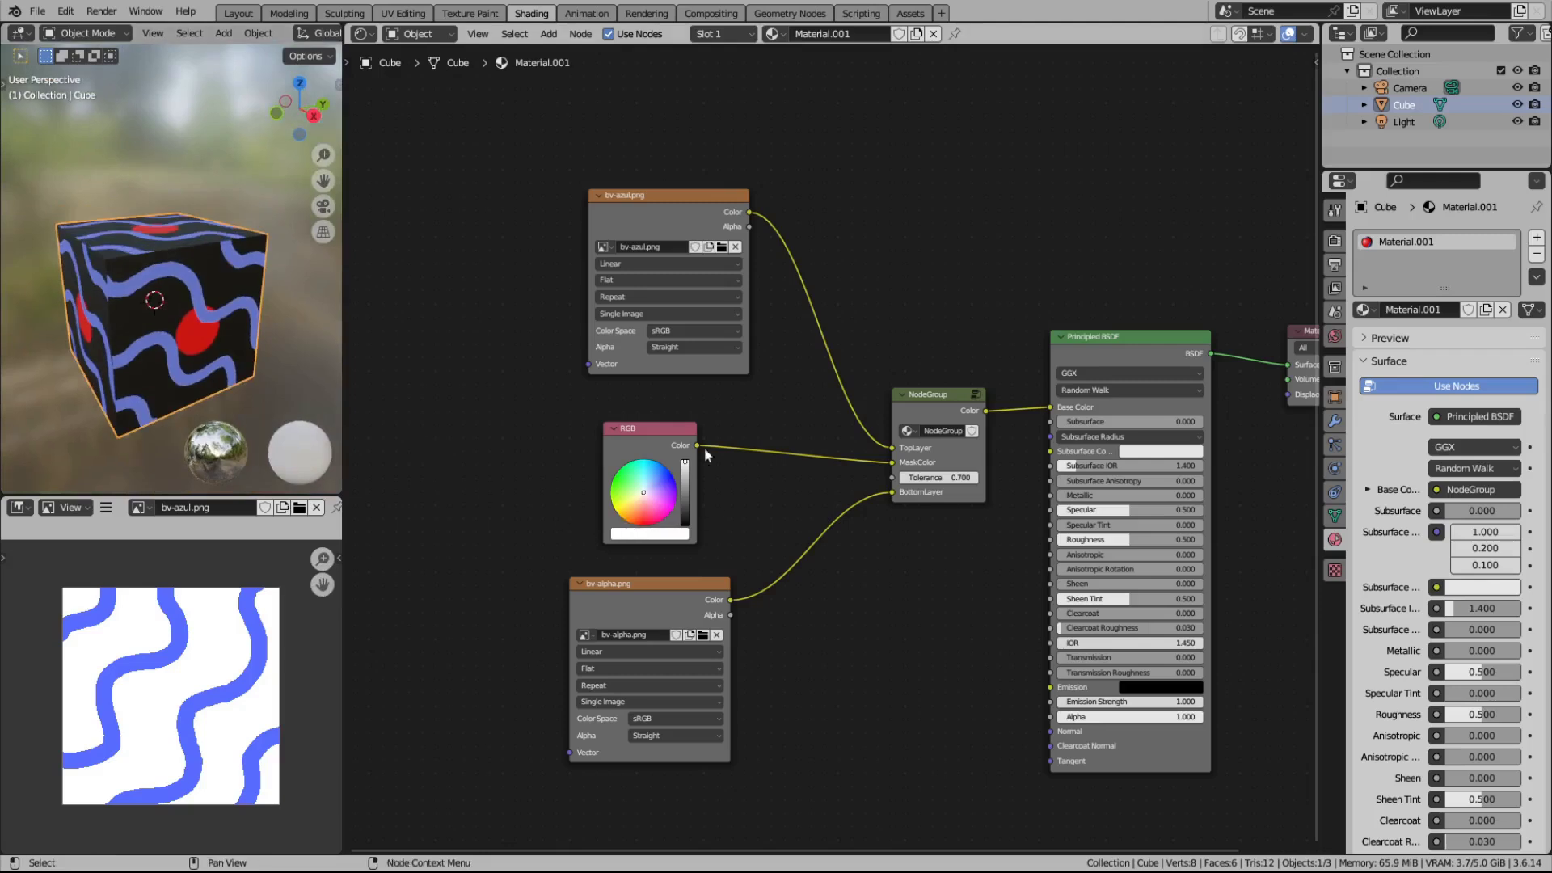
Step: Swap the layer images, assigning bv-azul.png to the BottomLayer texture node and bv-alpha.png to the TopLayer one
left_click(594, 638)
left_click(609, 662)
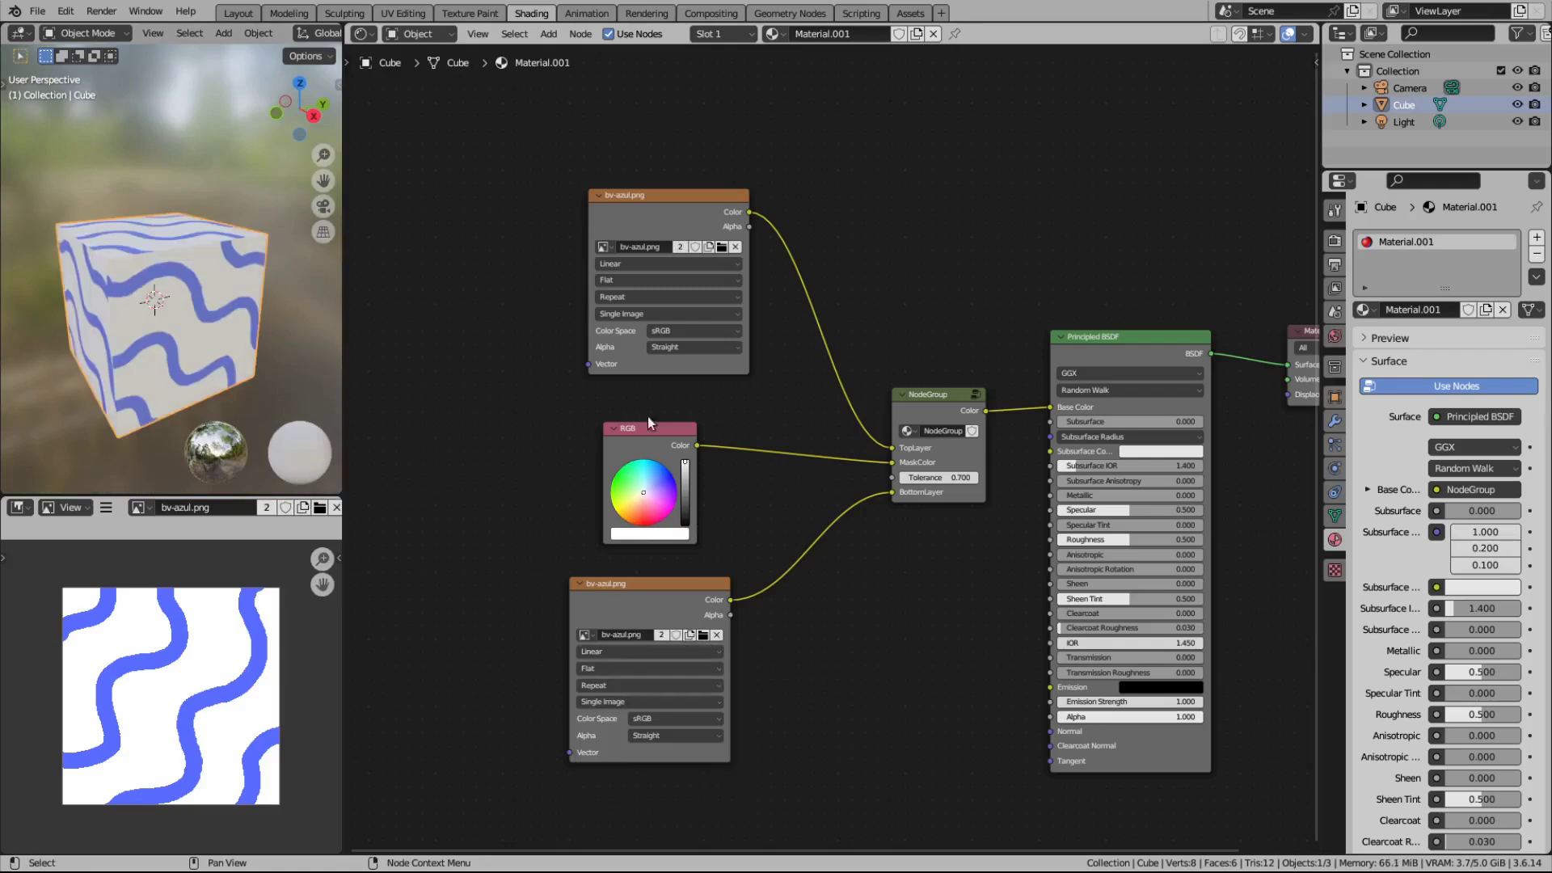
left_click(603, 247)
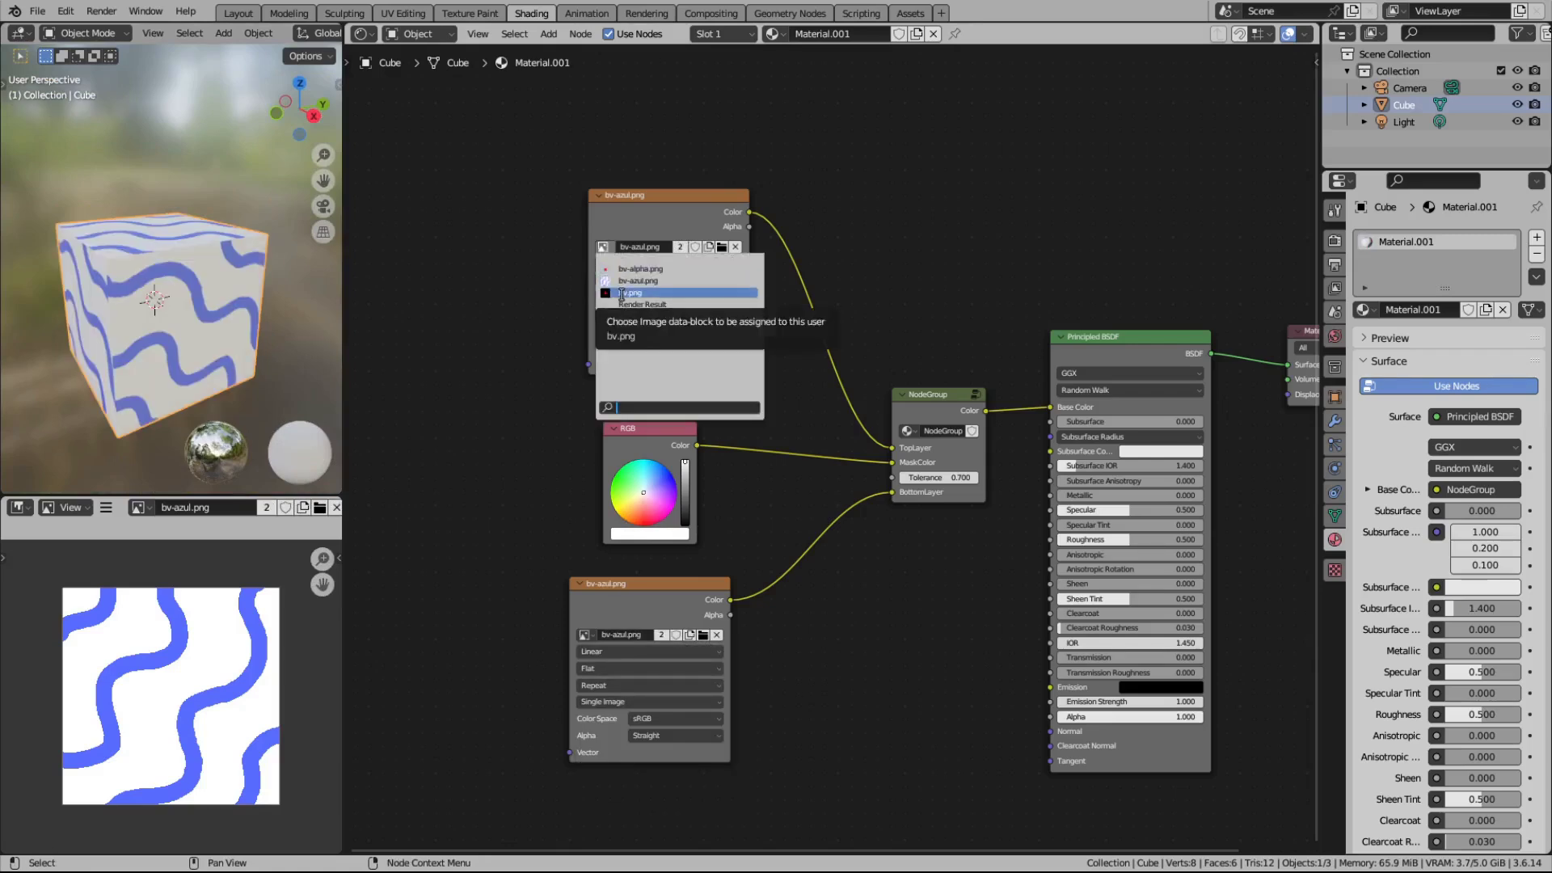
left_click(625, 268)
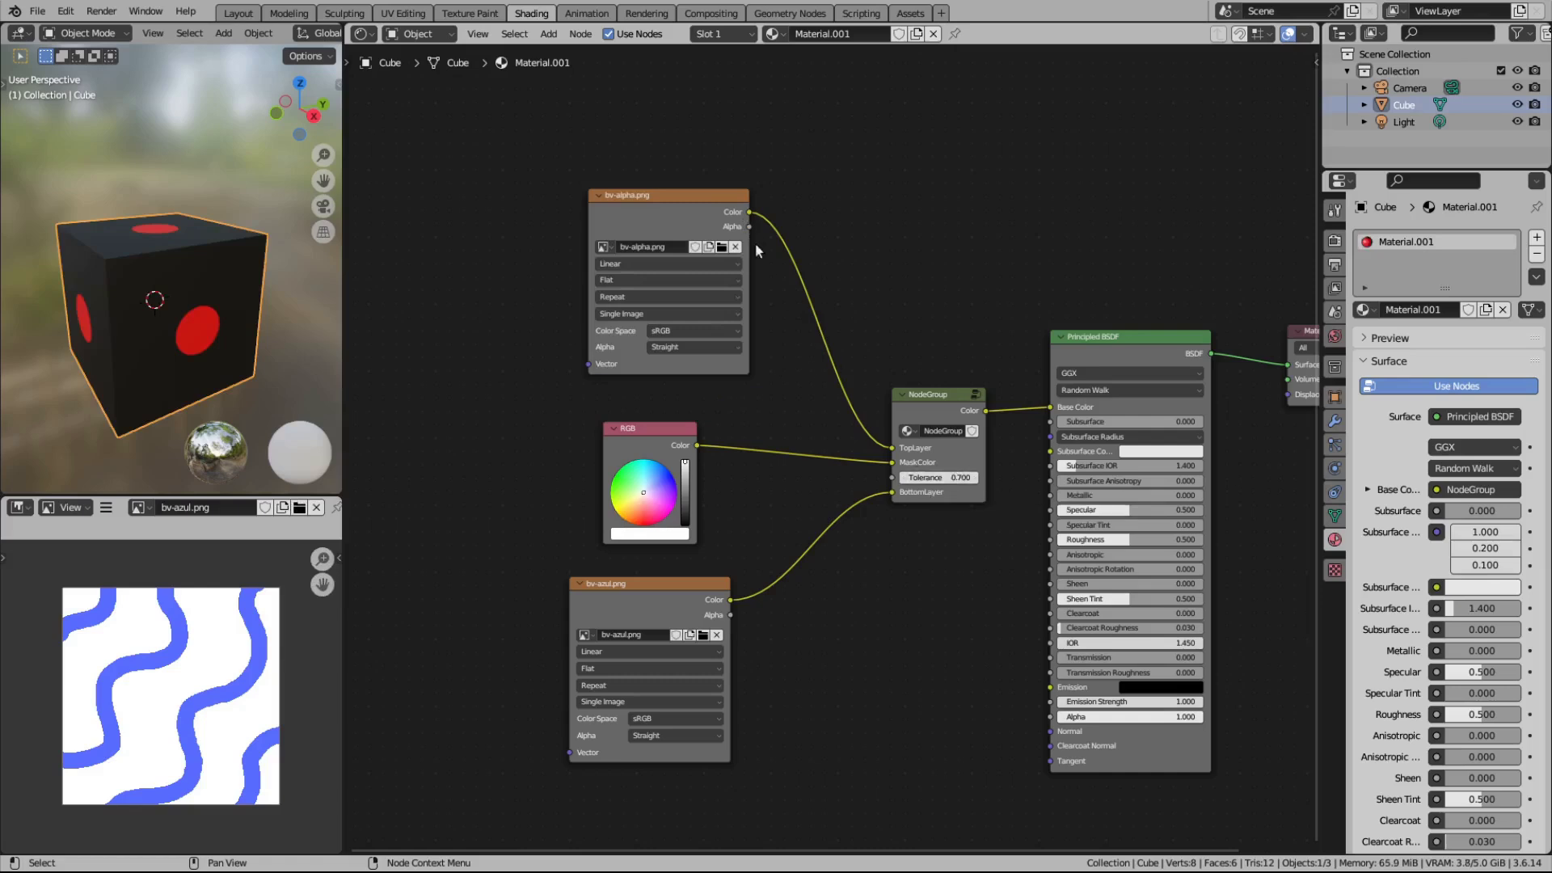
Step: Connect the Alpha output of bv-alpha.png to MaskColor and set the NodeGroup's Tolerance to 0.100
left_click_drag(748, 225, 893, 462)
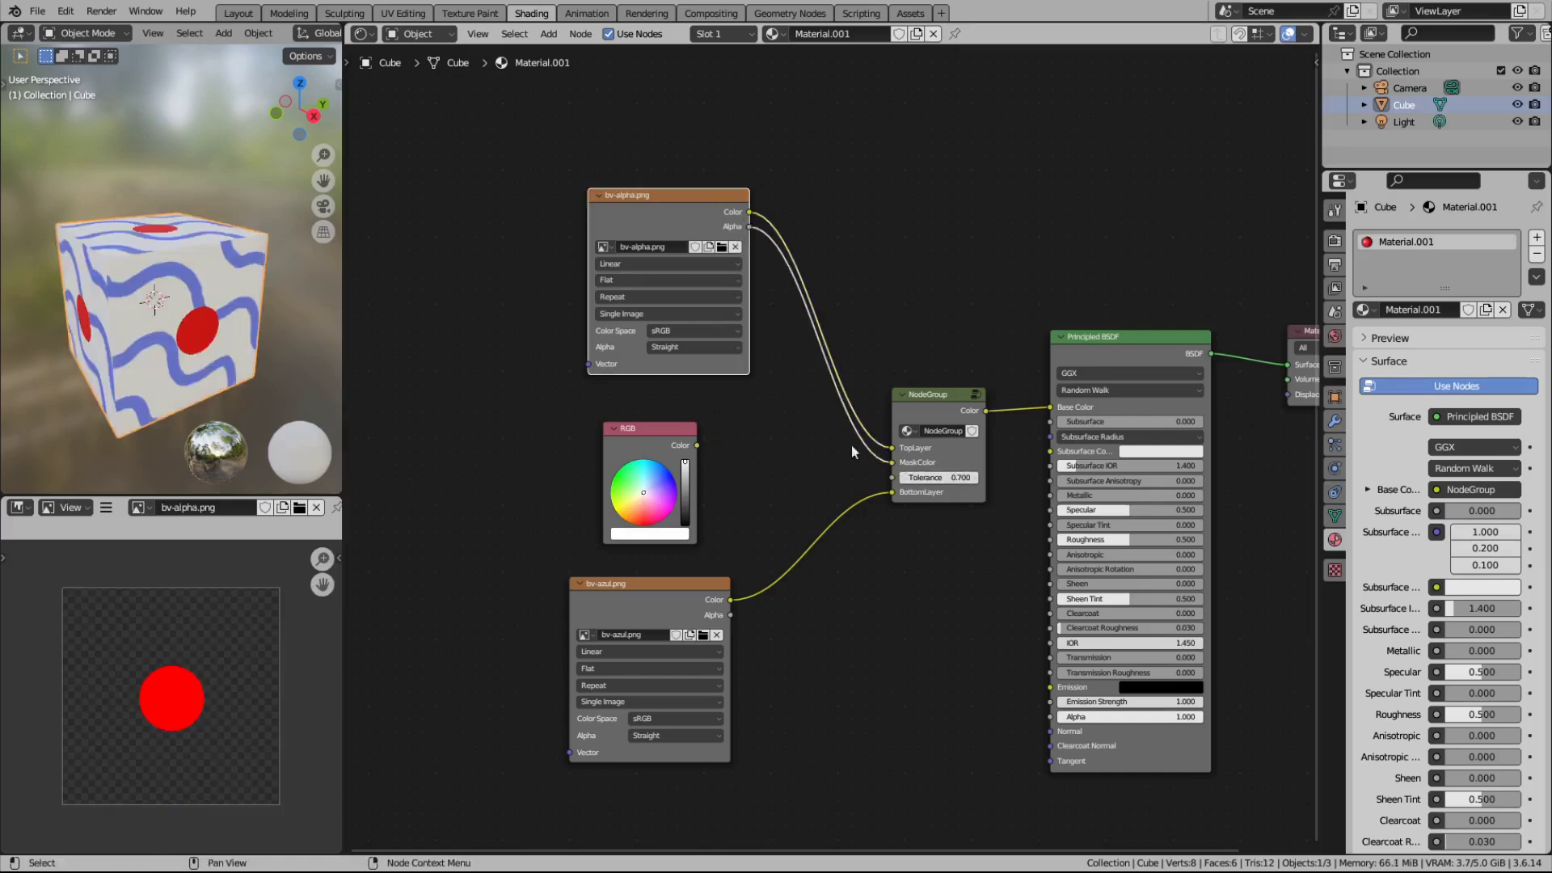
middle_click_drag(172, 343, 191, 212)
scroll(188, 322, "up", 5)
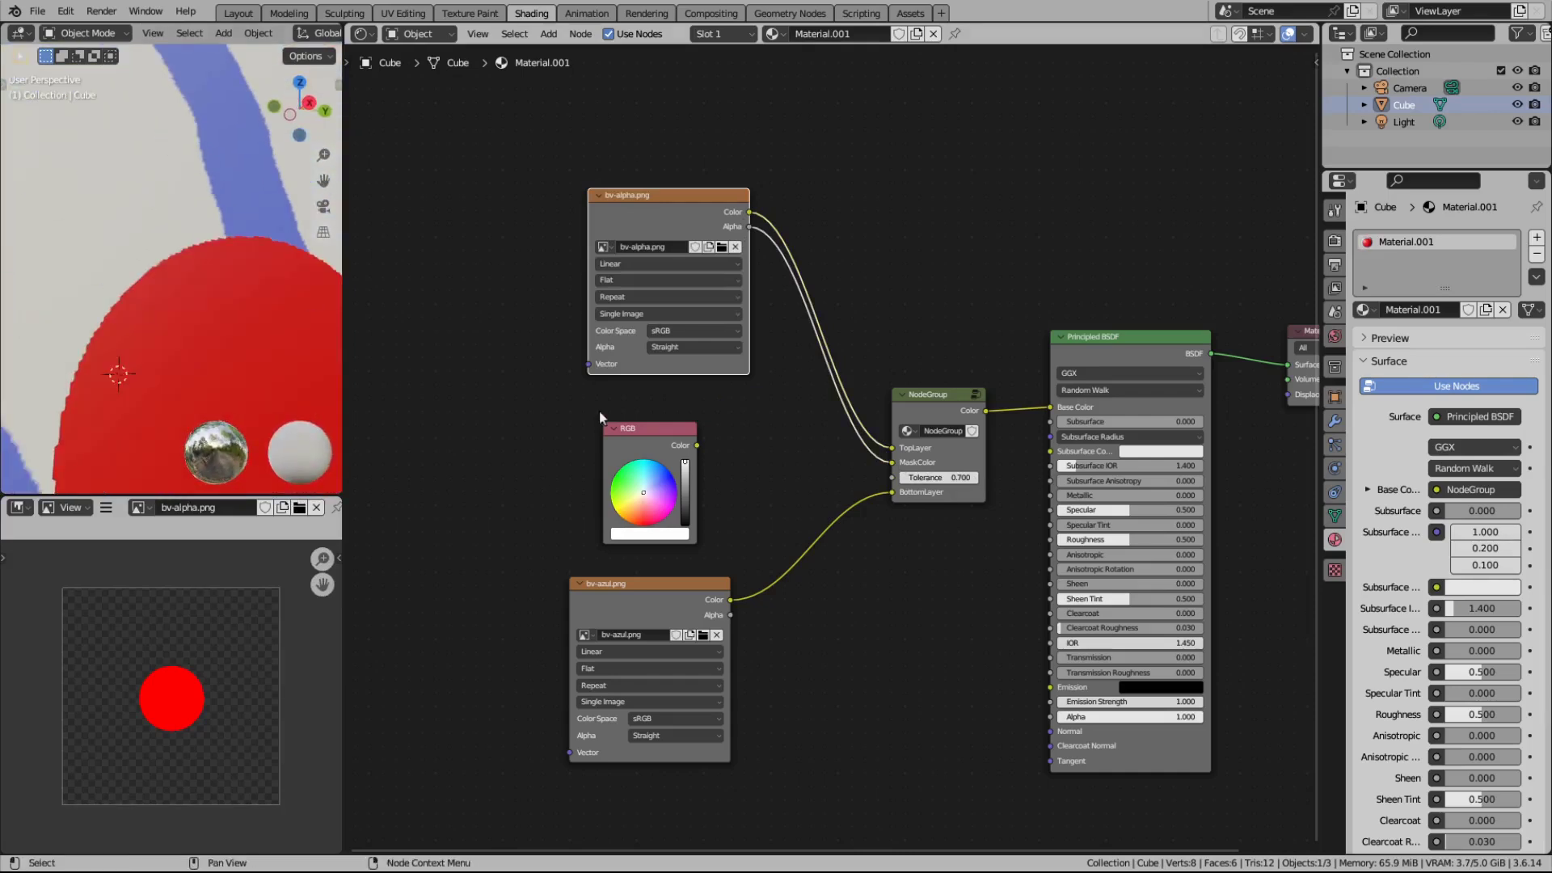
left_click_drag(928, 478, 877, 478)
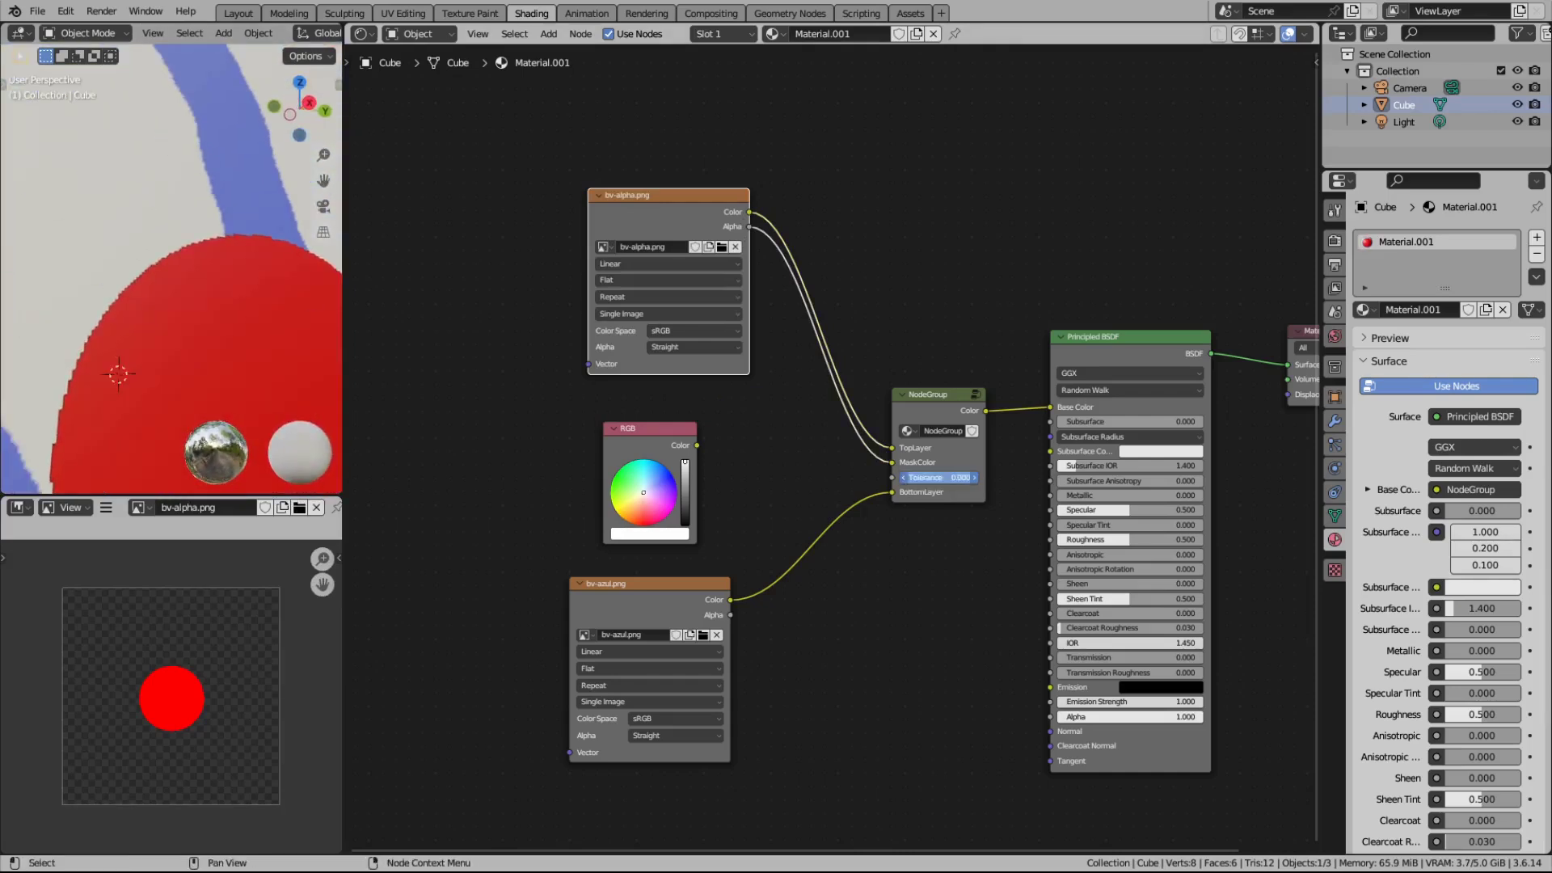
left_click(973, 478)
scroll(217, 333, "down", 6)
middle_click_drag(215, 331, 259, 381)
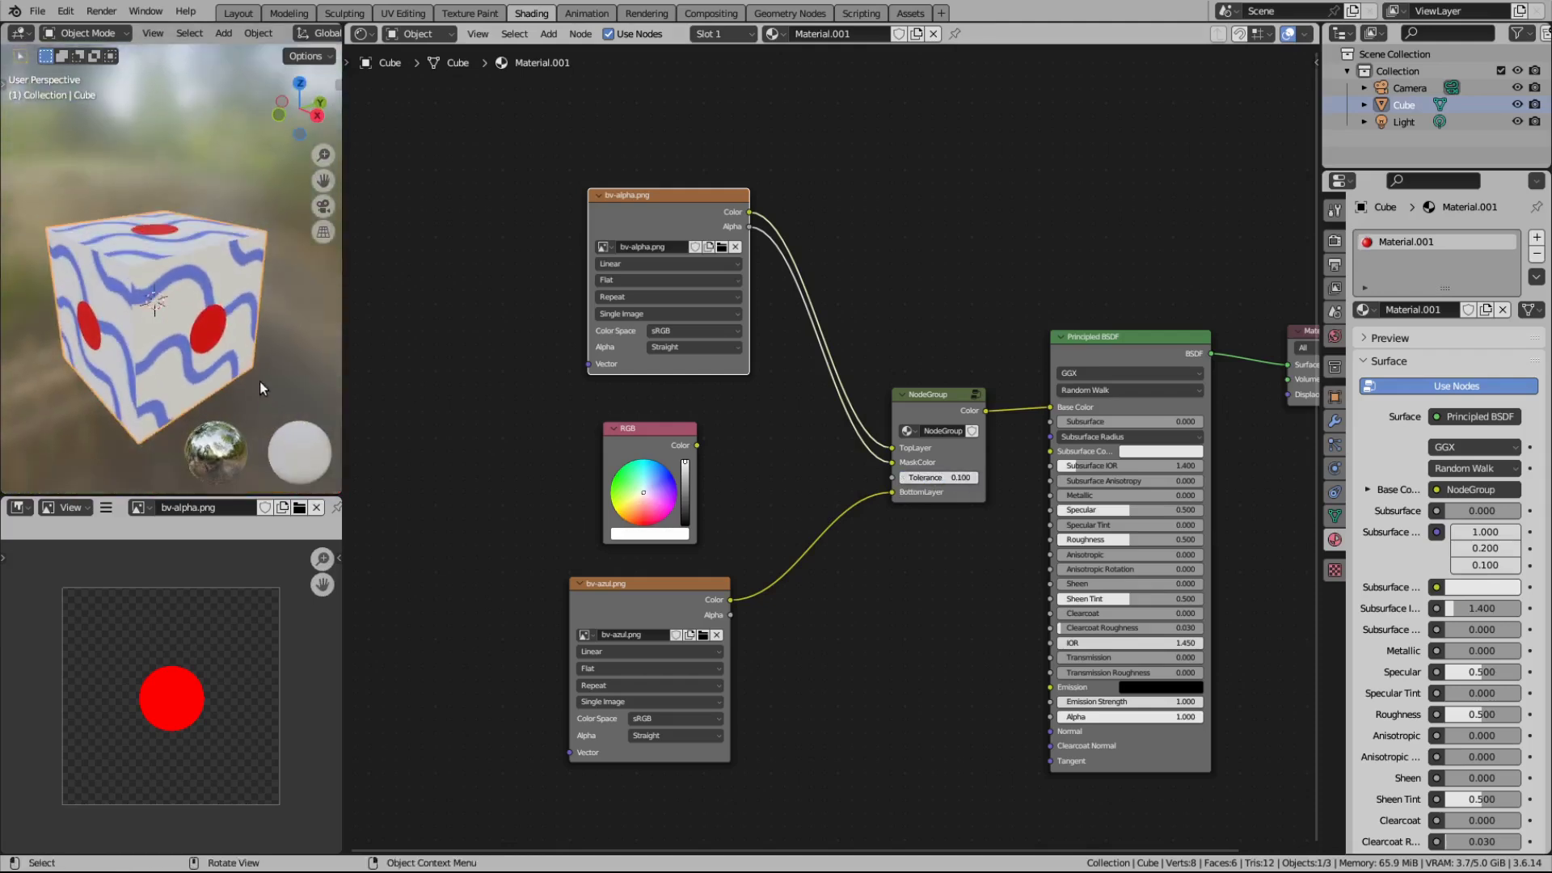
Step: Inspect the layered cube in a maximized 3D viewport, and restore the editor layout
key("ctrl+space")
scroll(508, 434, "down", 4)
scroll(681, 459, "up", 3)
middle_click_drag(681, 459, 657, 531)
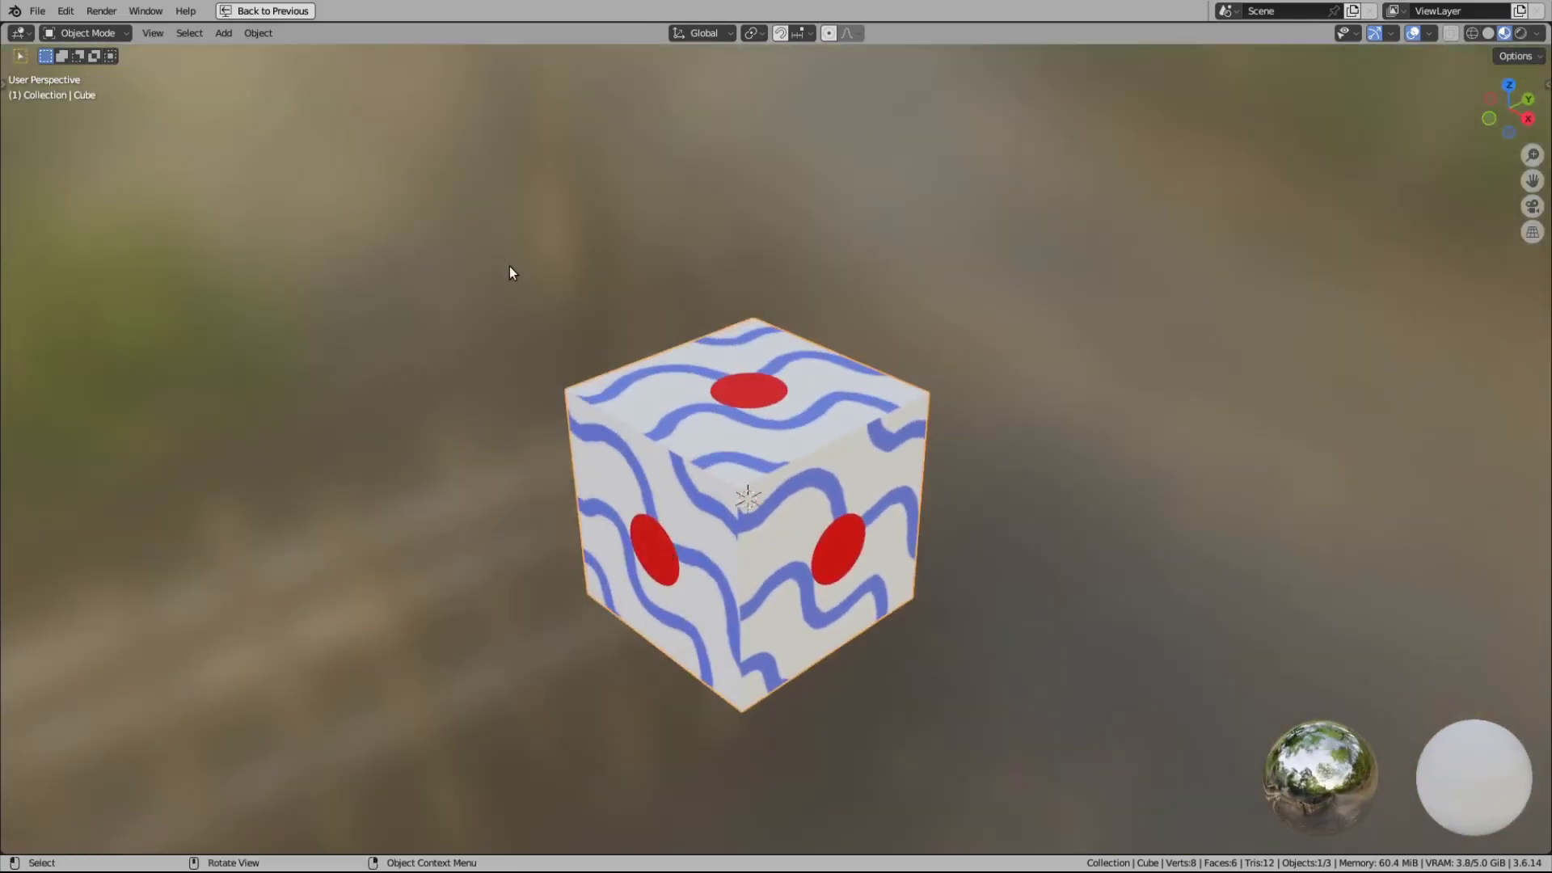
key("ctrl+space")
Step: Shift the bv-alpha.png image node slightly and add a Texture Coordinate node to the left of it
left_click_drag(658, 195, 707, 181)
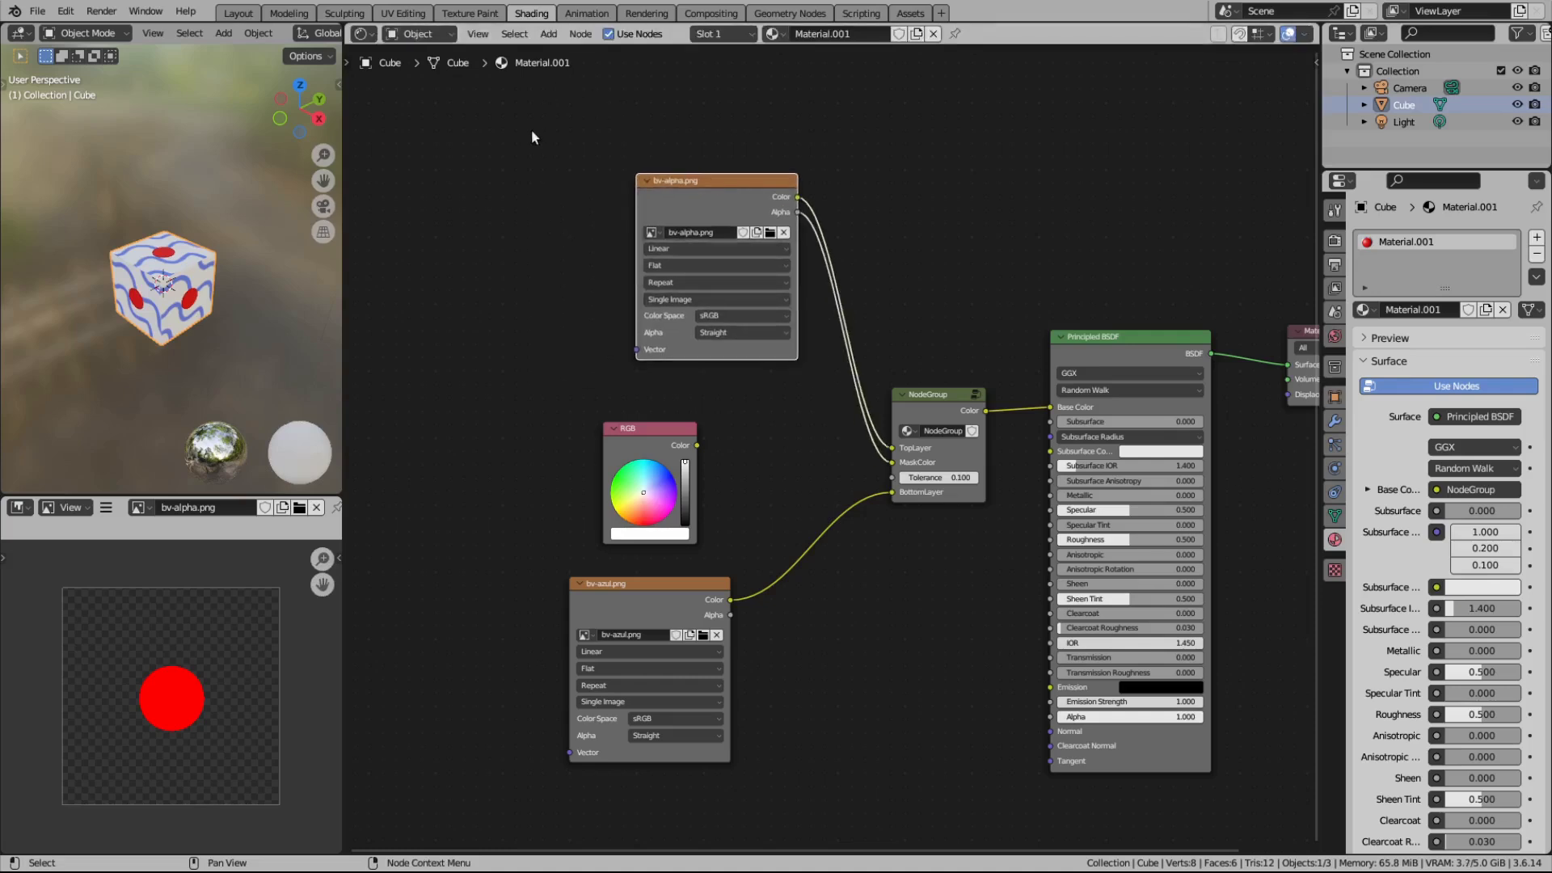
middle_click_drag(531, 131, 575, 156)
scroll(547, 252, "up", 3)
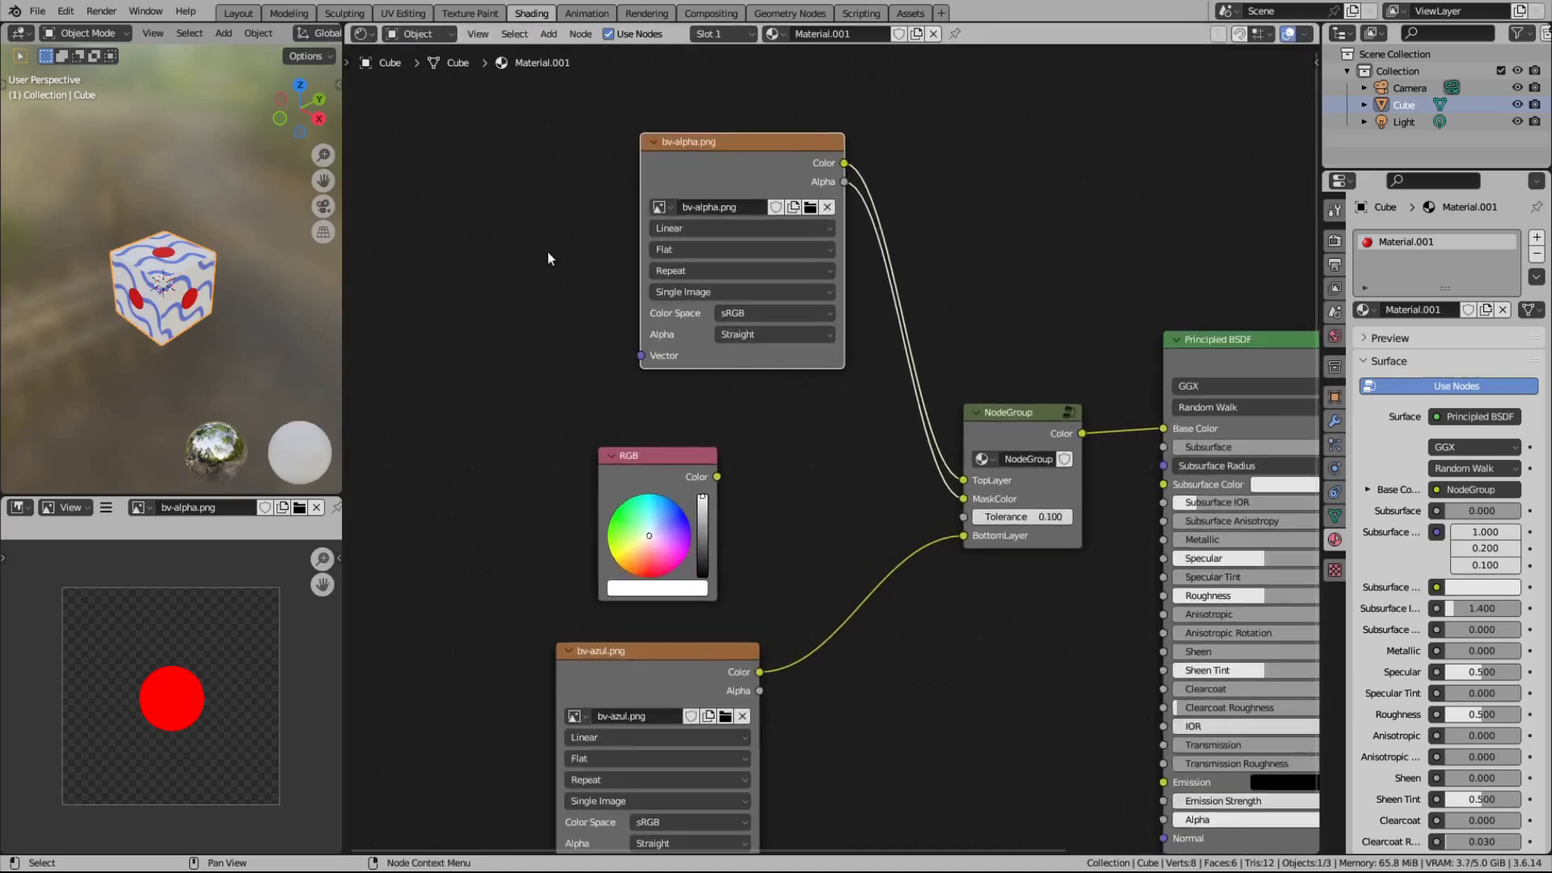
middle_click_drag(592, 242, 683, 270)
scroll(174, 268, "up", 4)
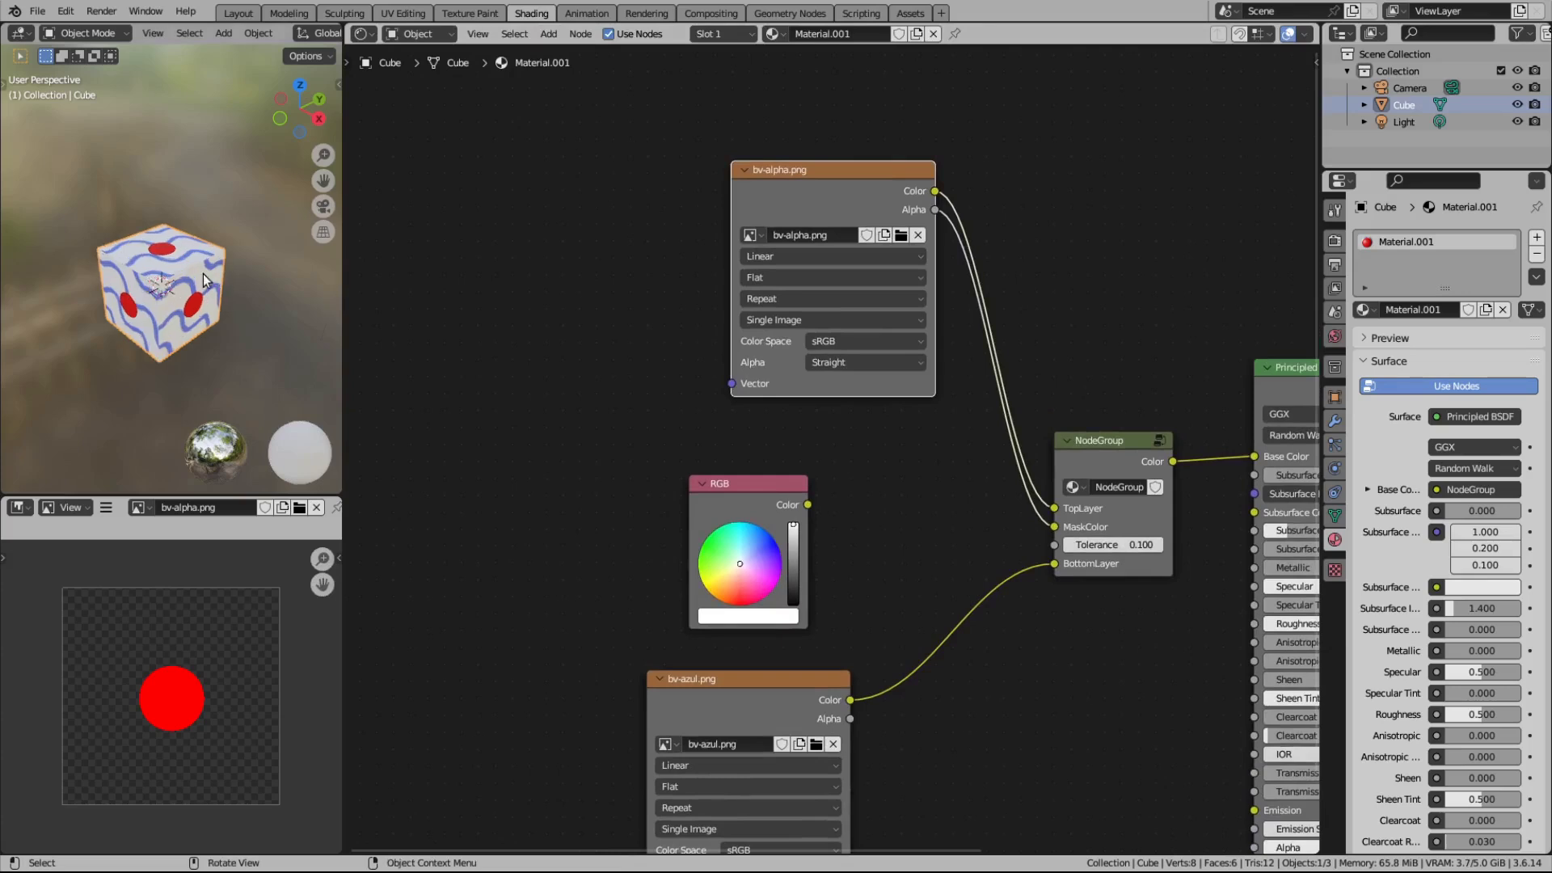
left_click(546, 34)
mouse_move(593, 160)
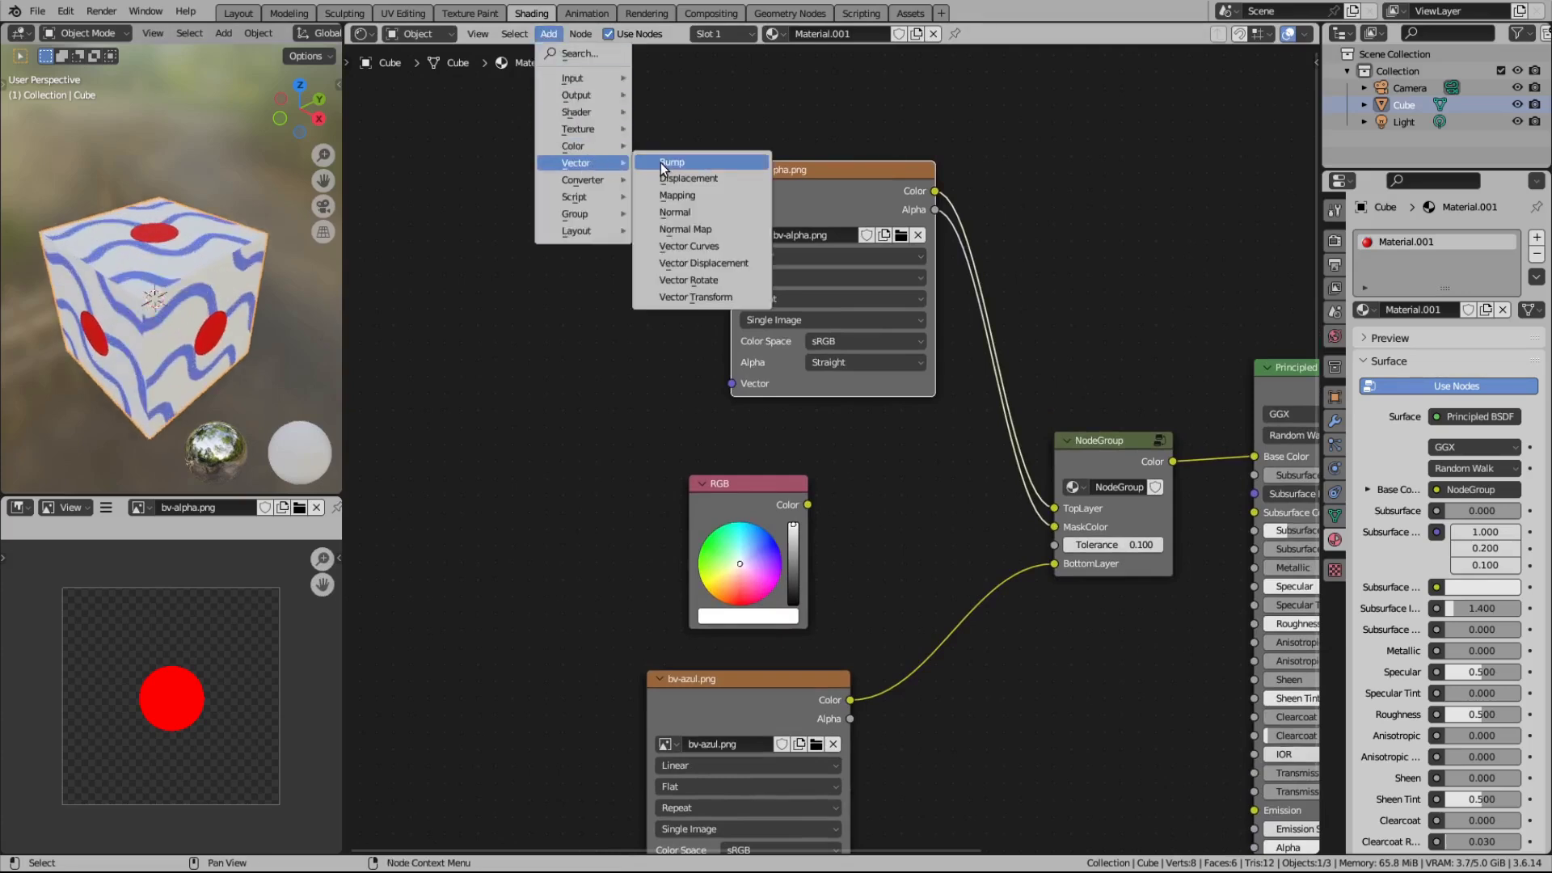
mouse_move(598, 128)
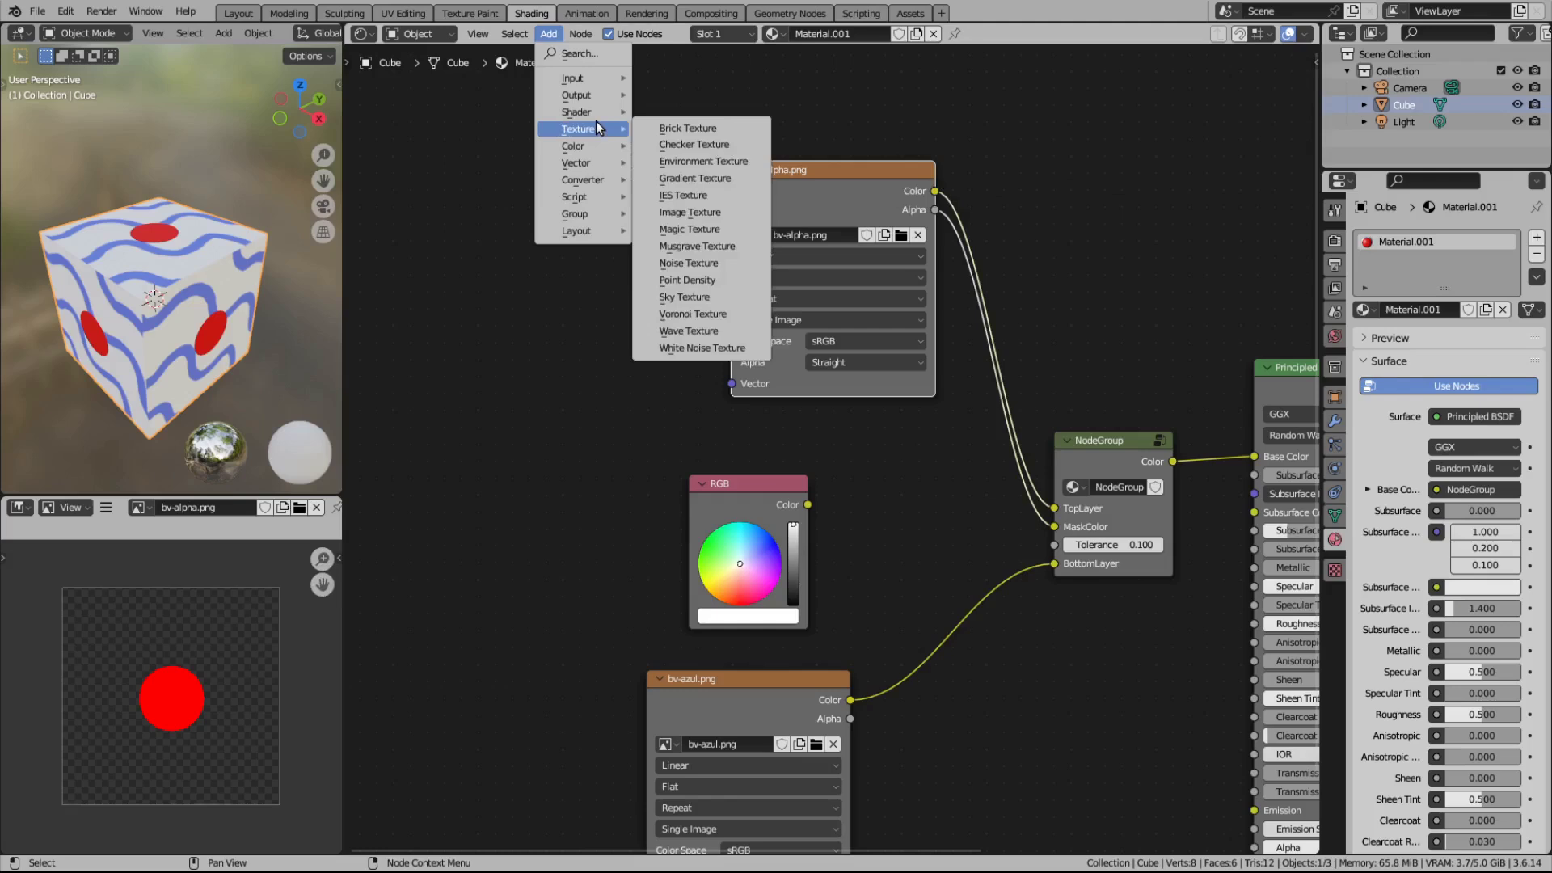
mouse_move(595, 80)
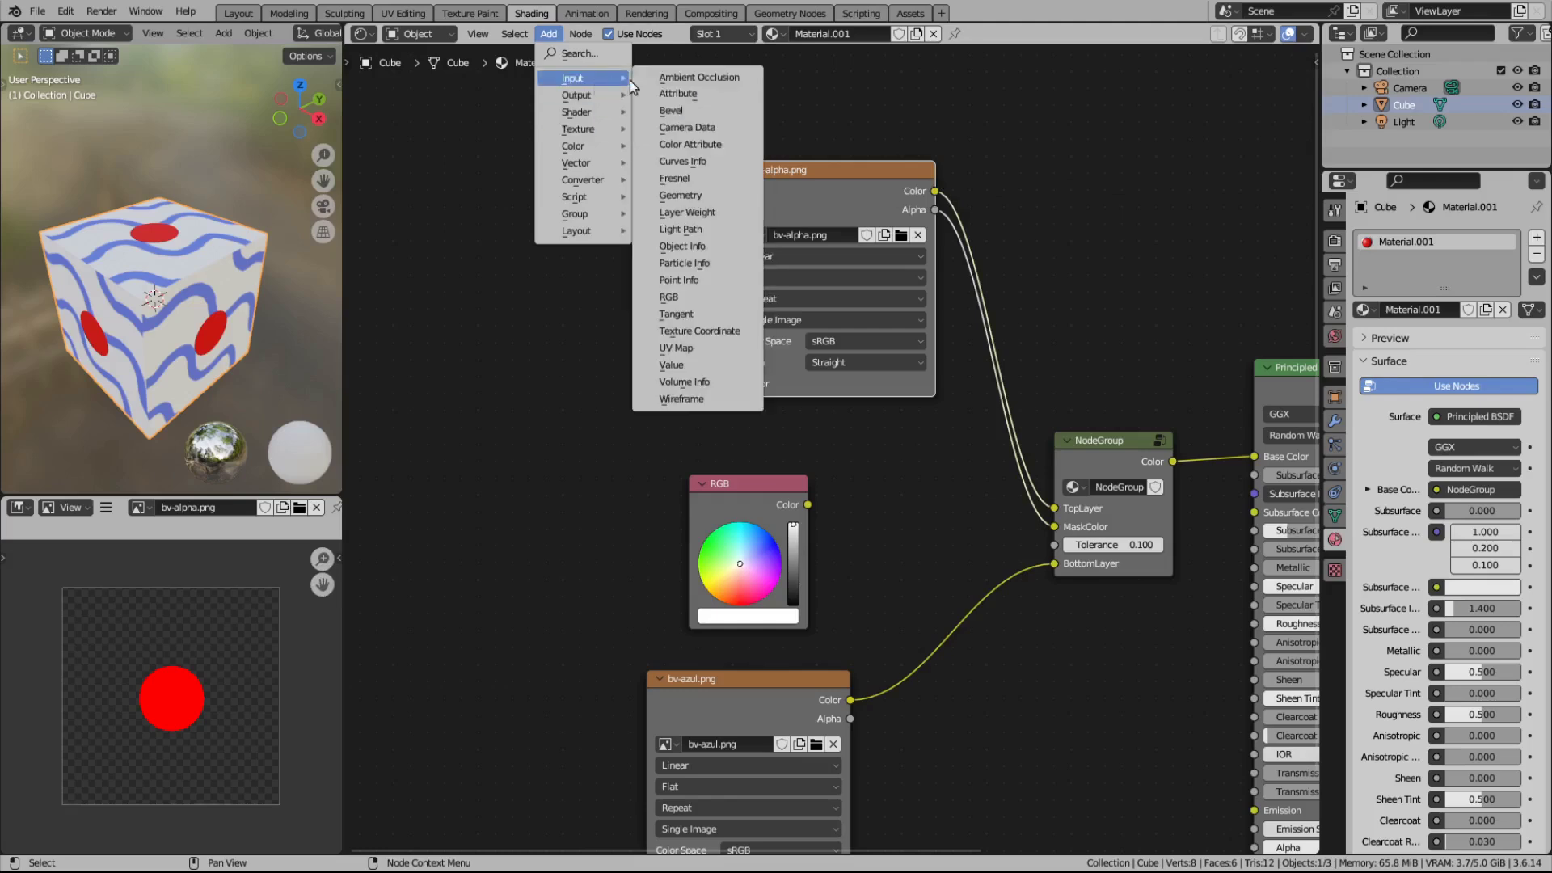
left_click(698, 331)
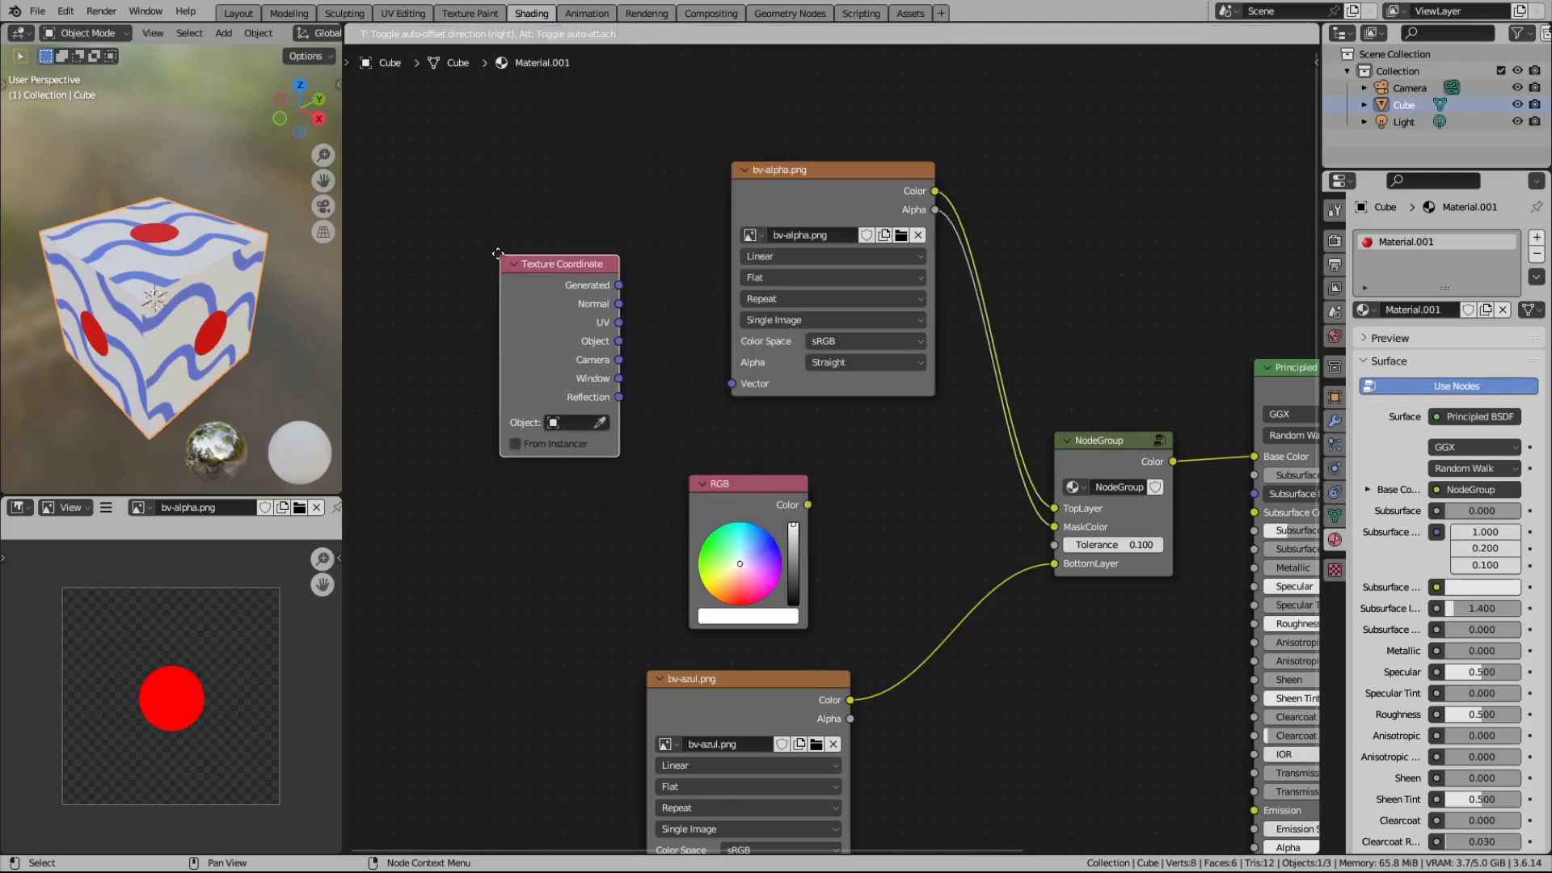
left_click(406, 218)
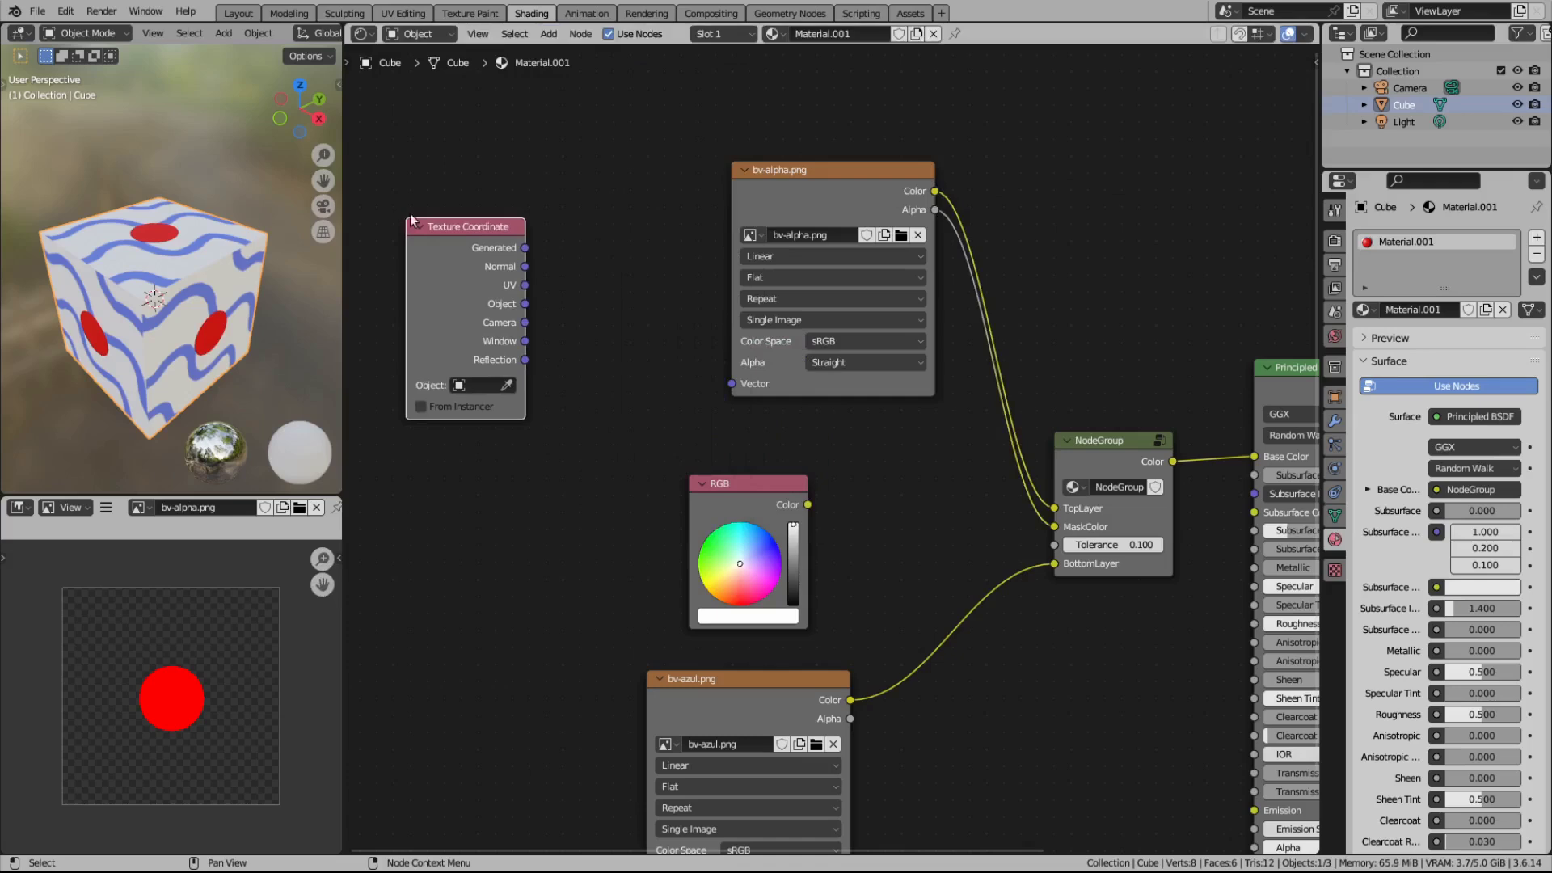
Step: Add a Mapping node between them, linking Texture Coordinate UV to its Vector input and its output to the bv-alpha.png Vector
left_click(548, 33)
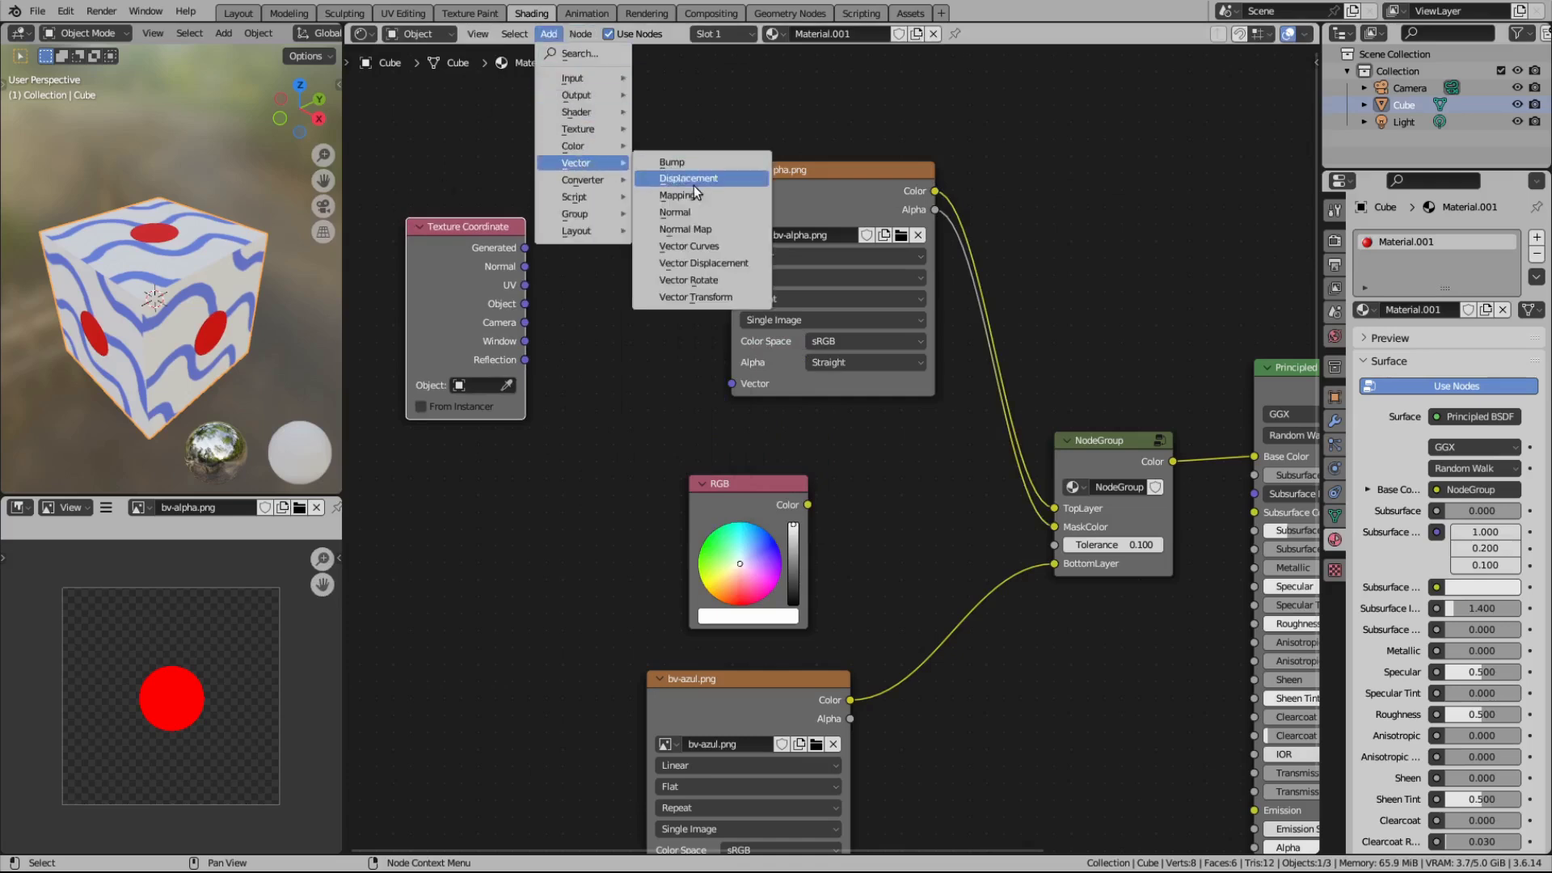
left_click(688, 195)
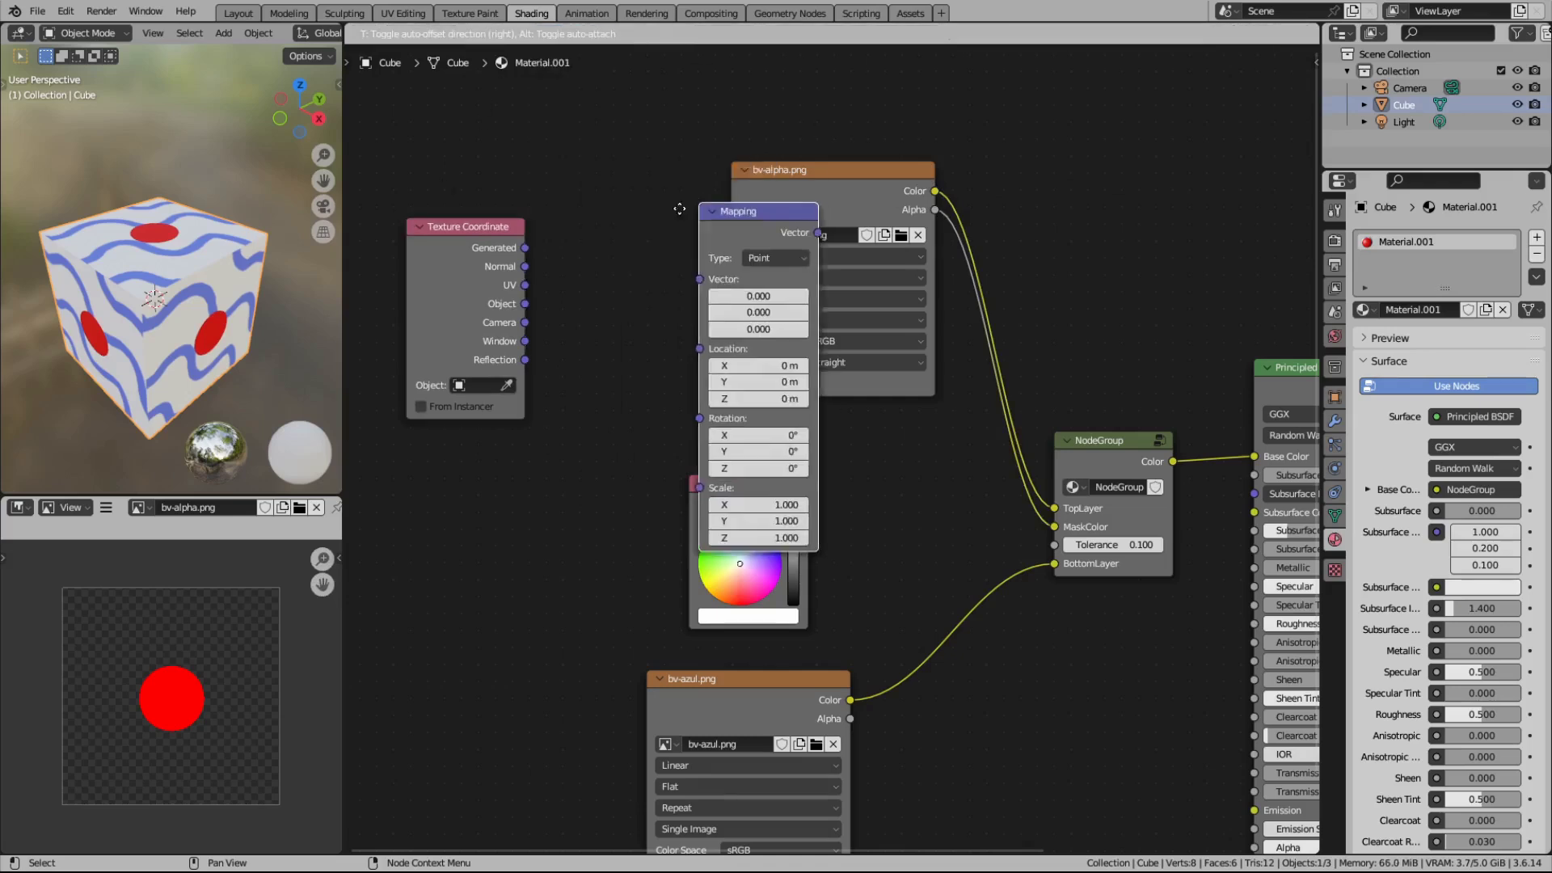
left_click(558, 197)
left_click_drag(491, 232, 558, 267)
left_click_drag(677, 221, 732, 384)
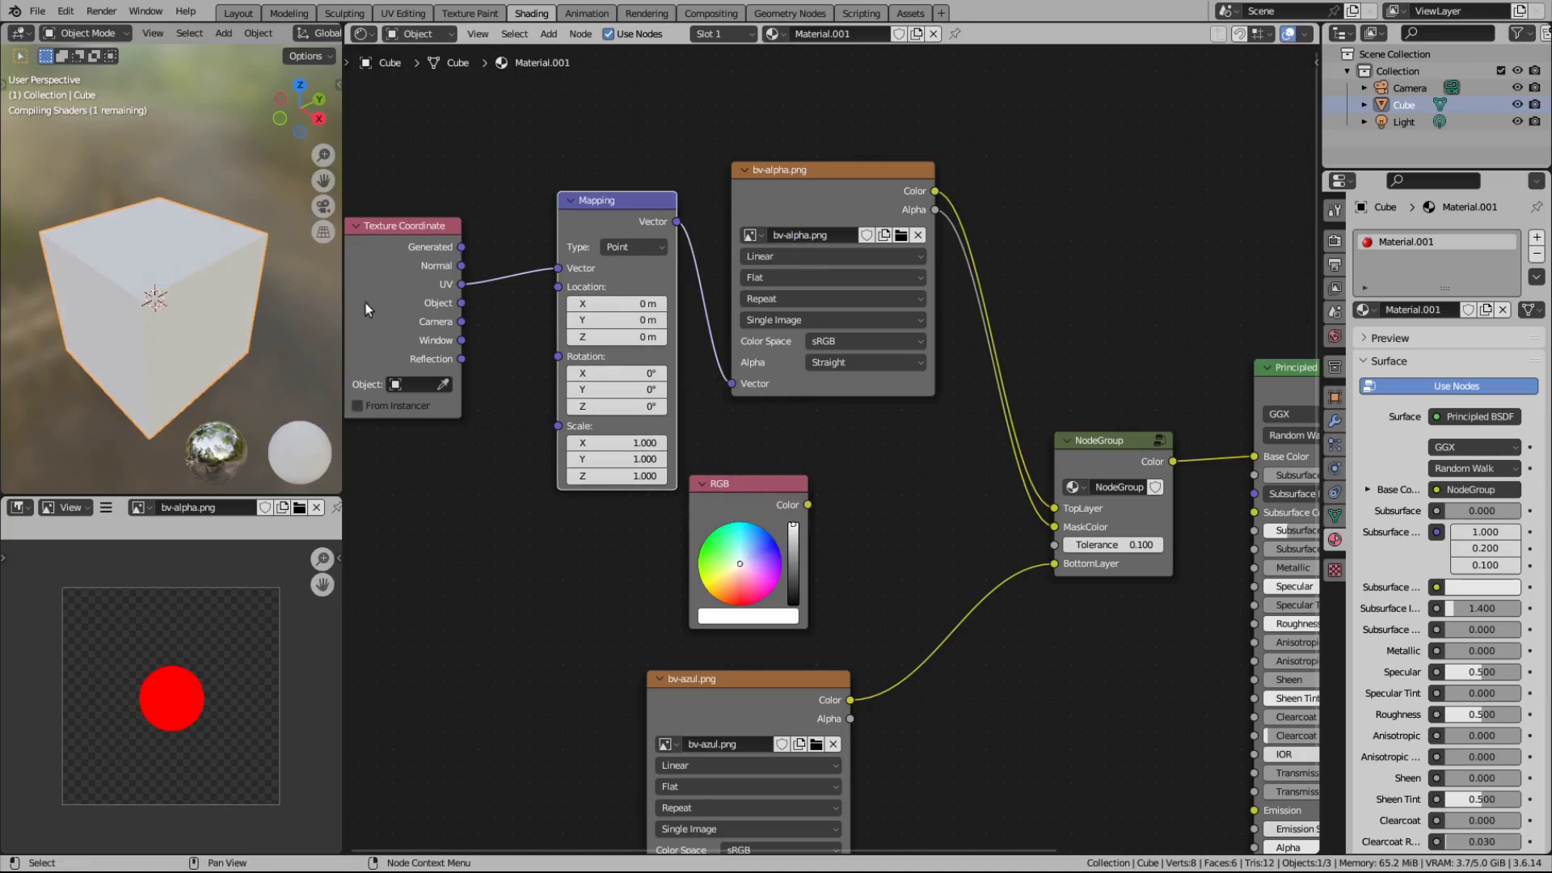
Step: Widen the 3D viewport and bring one face of the cube with the red dot into close view
scroll(239, 301, "up", 2)
middle_click_drag(252, 357, 232, 308)
left_click_drag(343, 323, 522, 323)
middle_click_drag(406, 347, 366, 280, "shift")
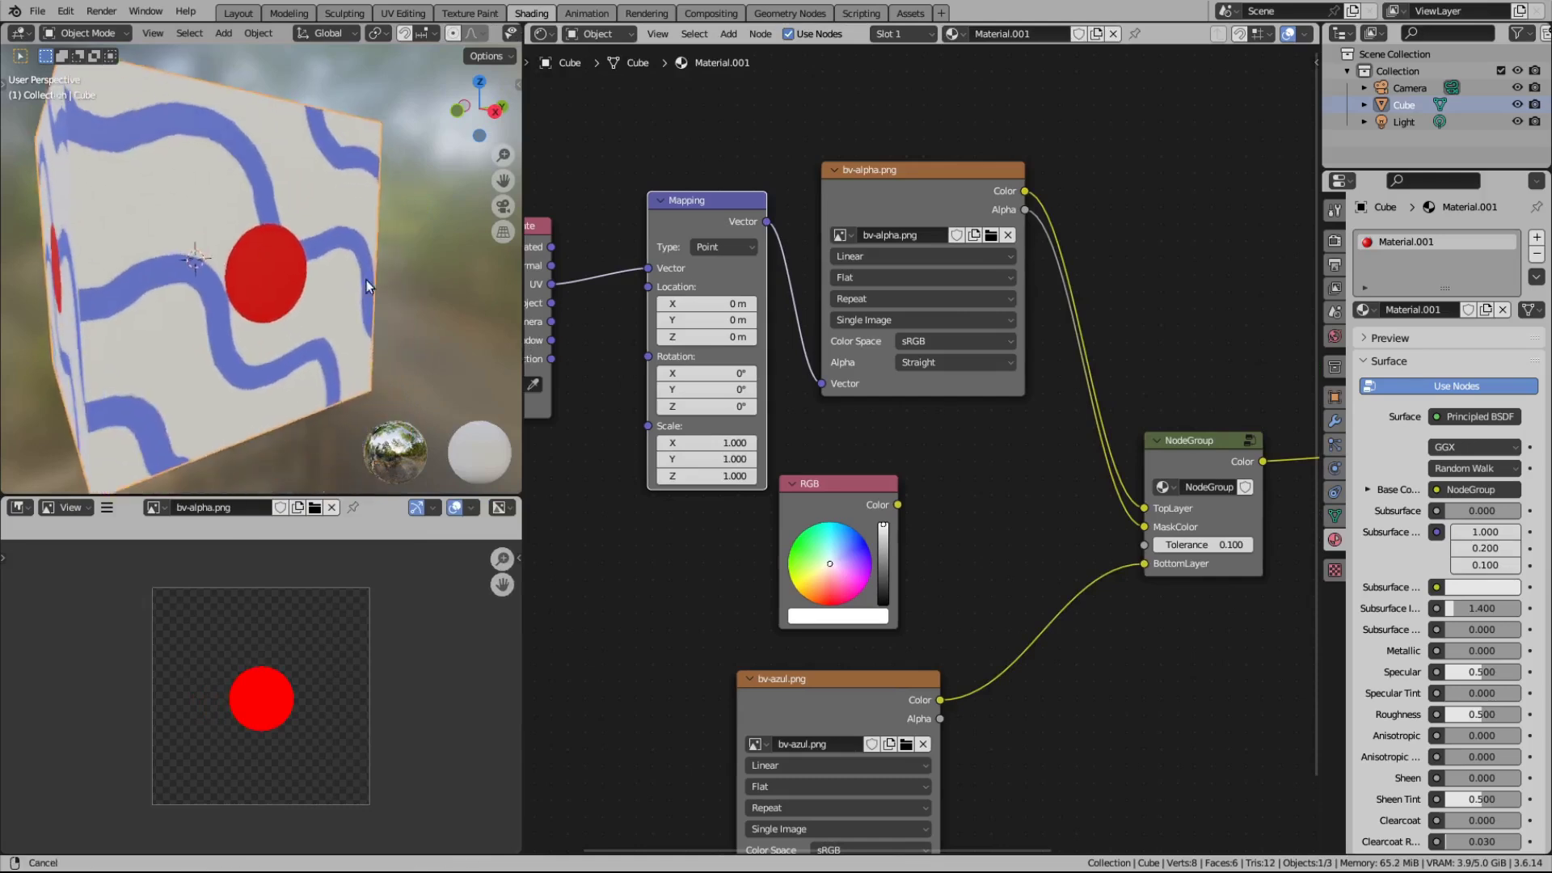
Step: Set the Mapping node's Location to X -0.2 m and Y 0.5 m
middle_click_drag(618, 401, 896, 428)
left_click(984, 330)
type("0.3")
key("Return")
mouse_move(987, 330)
left_mouse_down()
mouse_move(985, 345)
mouse_move(1020, 346)
mouse_move(1002, 346)
left_mouse_up()
Step: Adjust the Mapping node's Scale to X 0.000 and Y 1.000
mouse_move(972, 469)
left_mouse_down()
mouse_move(1011, 469)
mouse_move(952, 469)
mouse_move(999, 486)
mouse_move(962, 486)
left_mouse_up()
left_click(980, 483)
type("1")
key("Return")
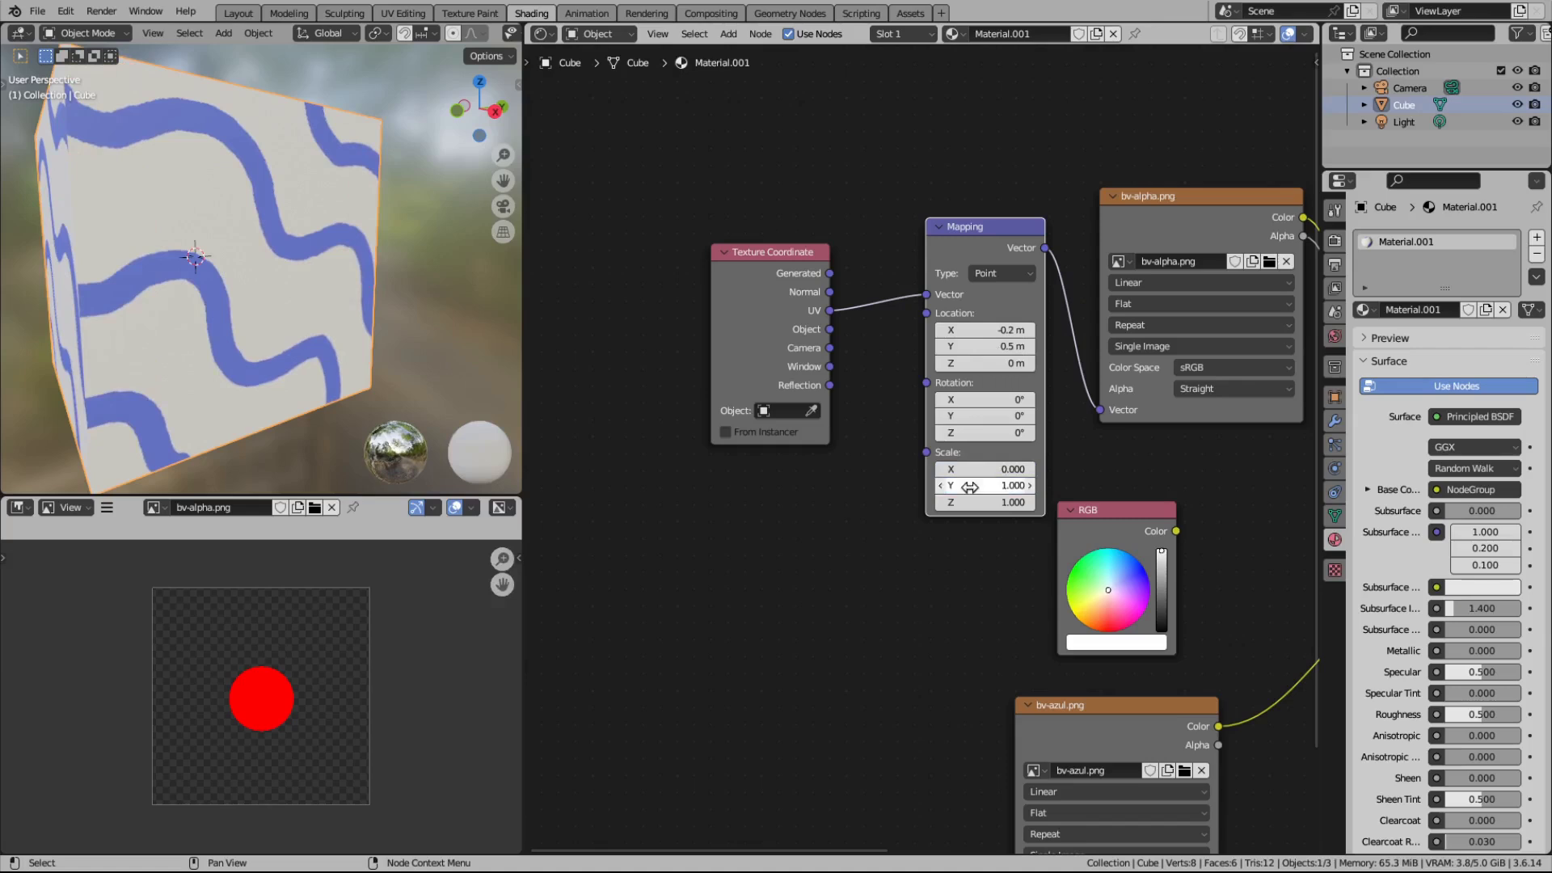
Step: Set the Mapping node's Scale X to 1.000 and reset its Location X and Y to 0 m
left_click(978, 469)
type("1")
key("Return")
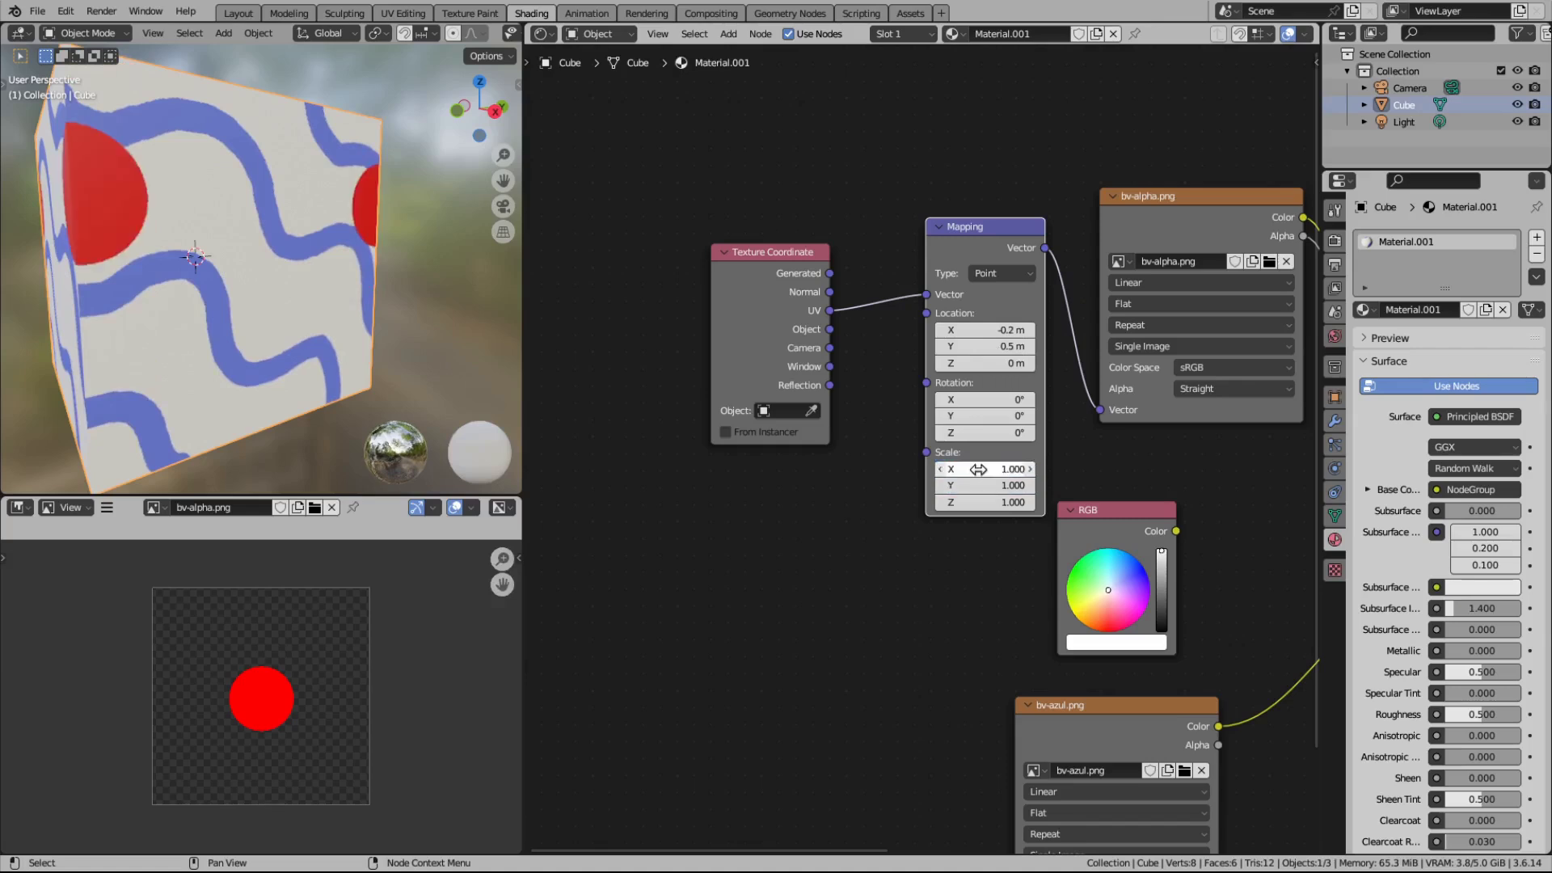
left_click(988, 332)
key("Return")
left_click(990, 346)
type("0")
key("Return")
Step: Set the Mapping node's Scale X and Y to 0.600 and its Location to X 0.21 m and Y 0.13 m
left_click_drag(987, 468, 899, 469)
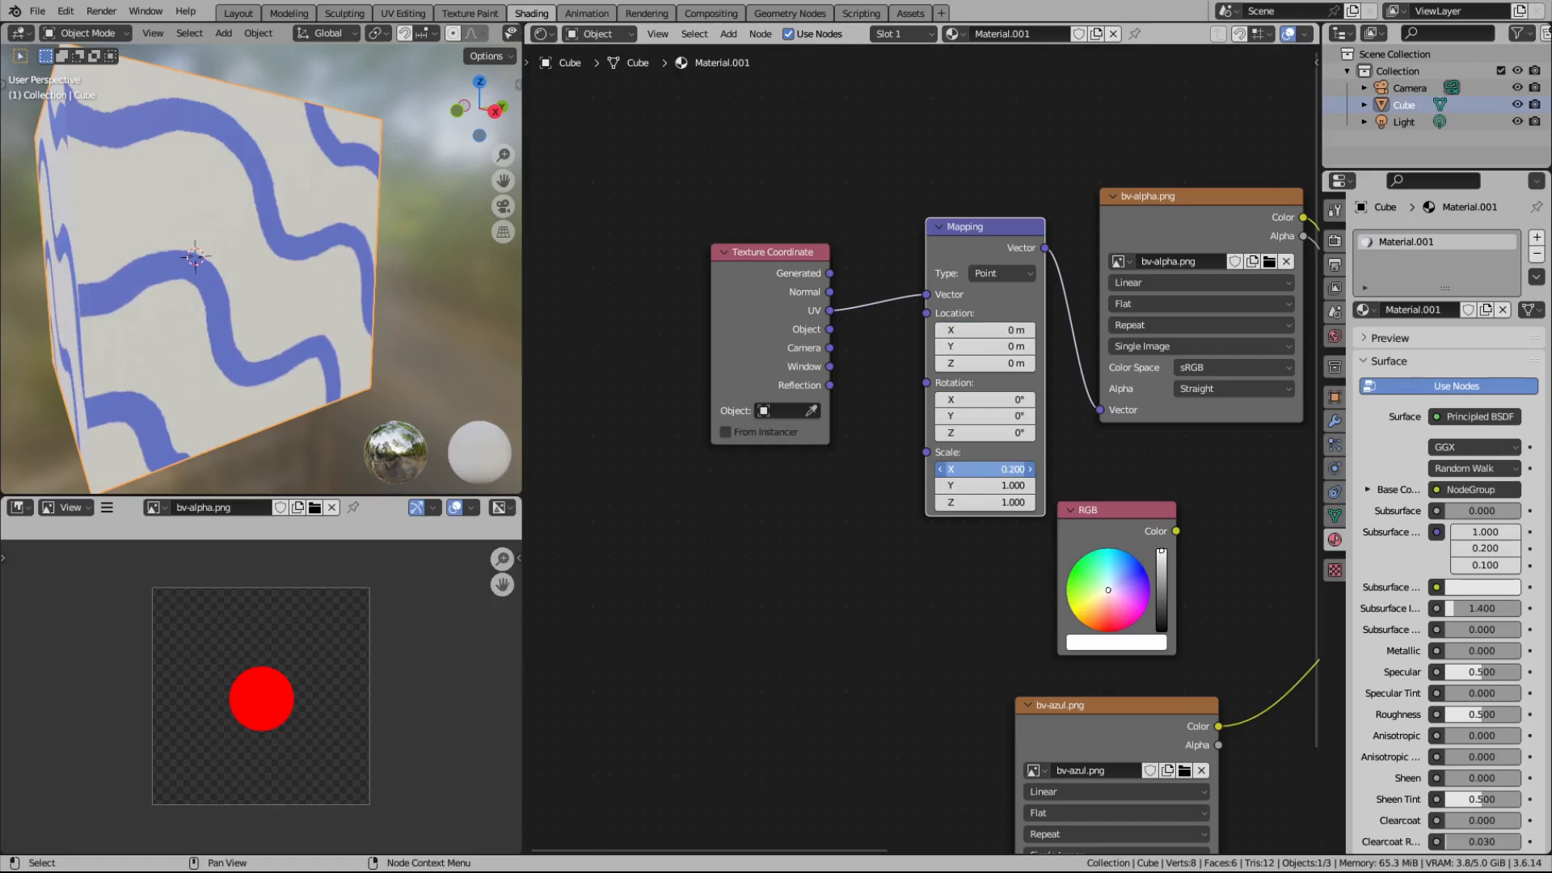
left_click(988, 469)
type("0.6")
key("Return")
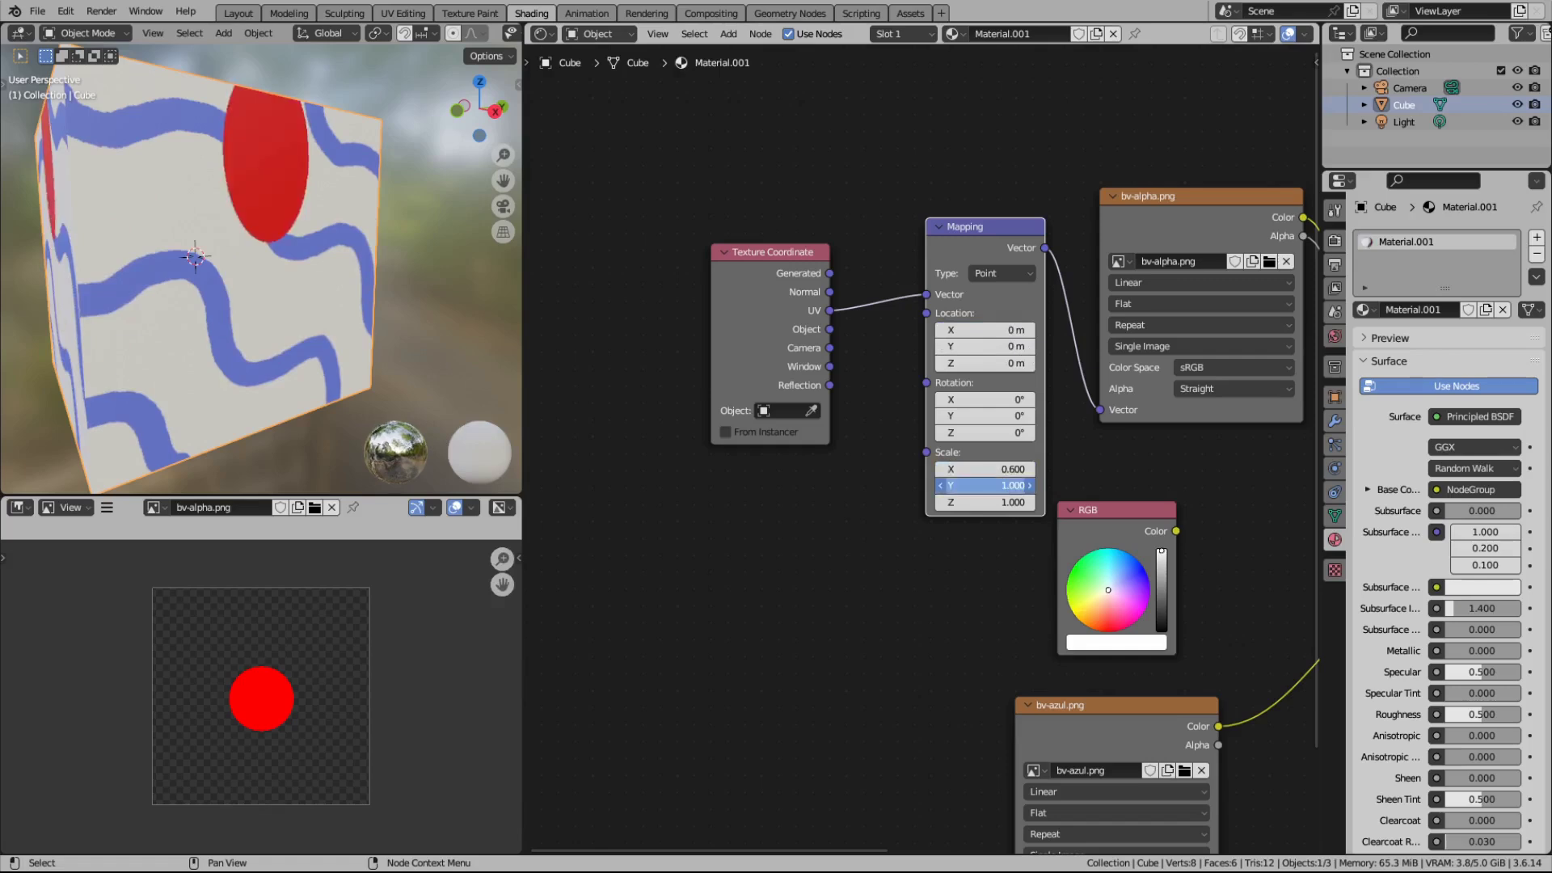
mouse_move(984, 484)
left_mouse_down()
mouse_move(929, 485)
mouse_move(954, 485)
left_mouse_up()
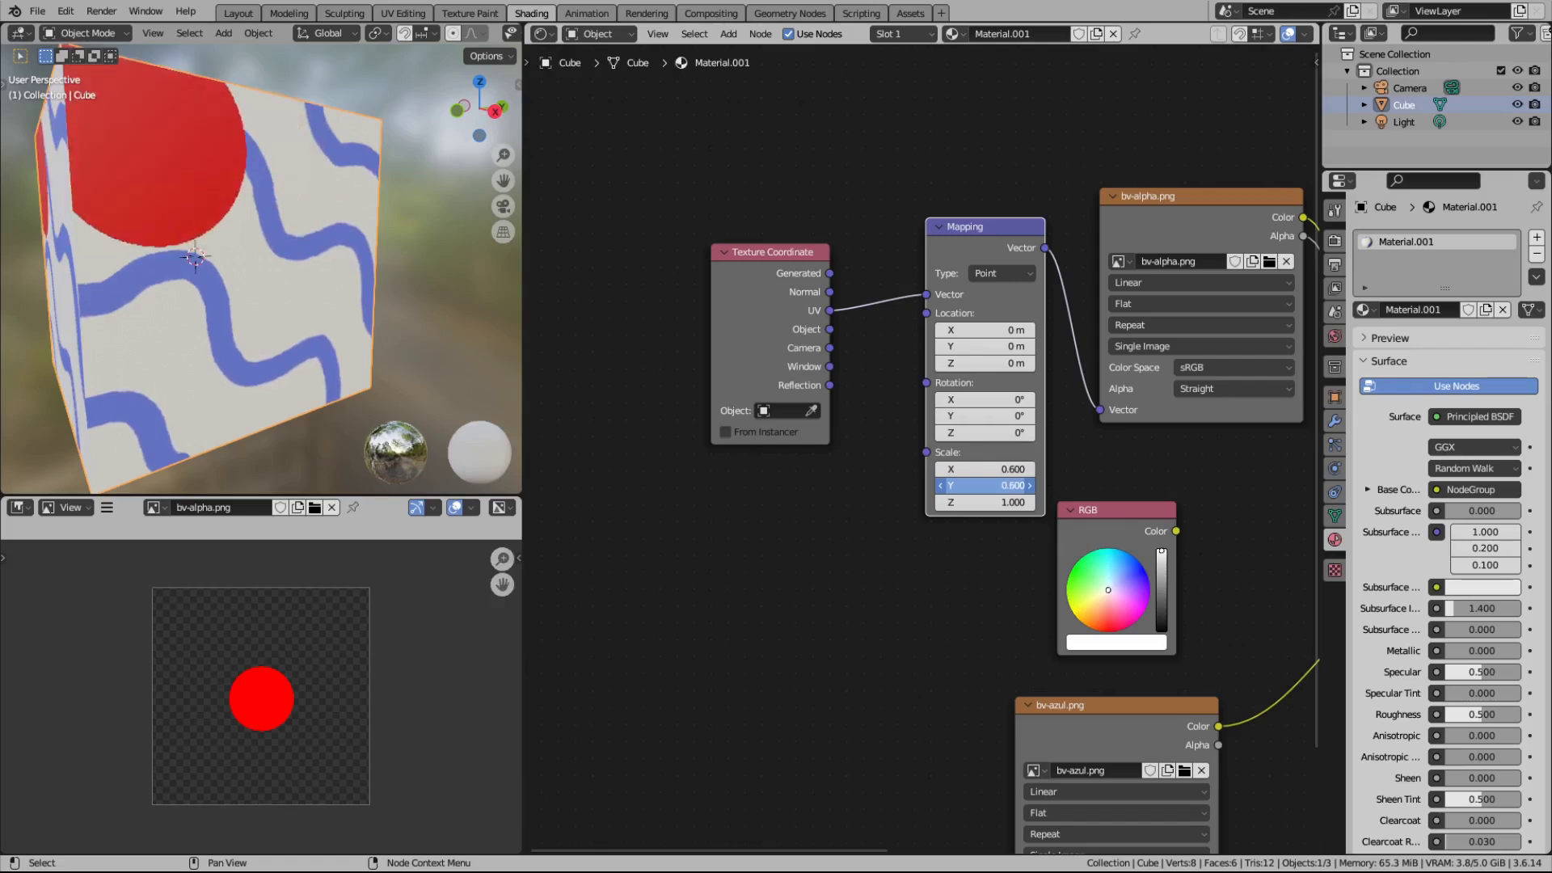
left_click(1002, 496)
key("Return")
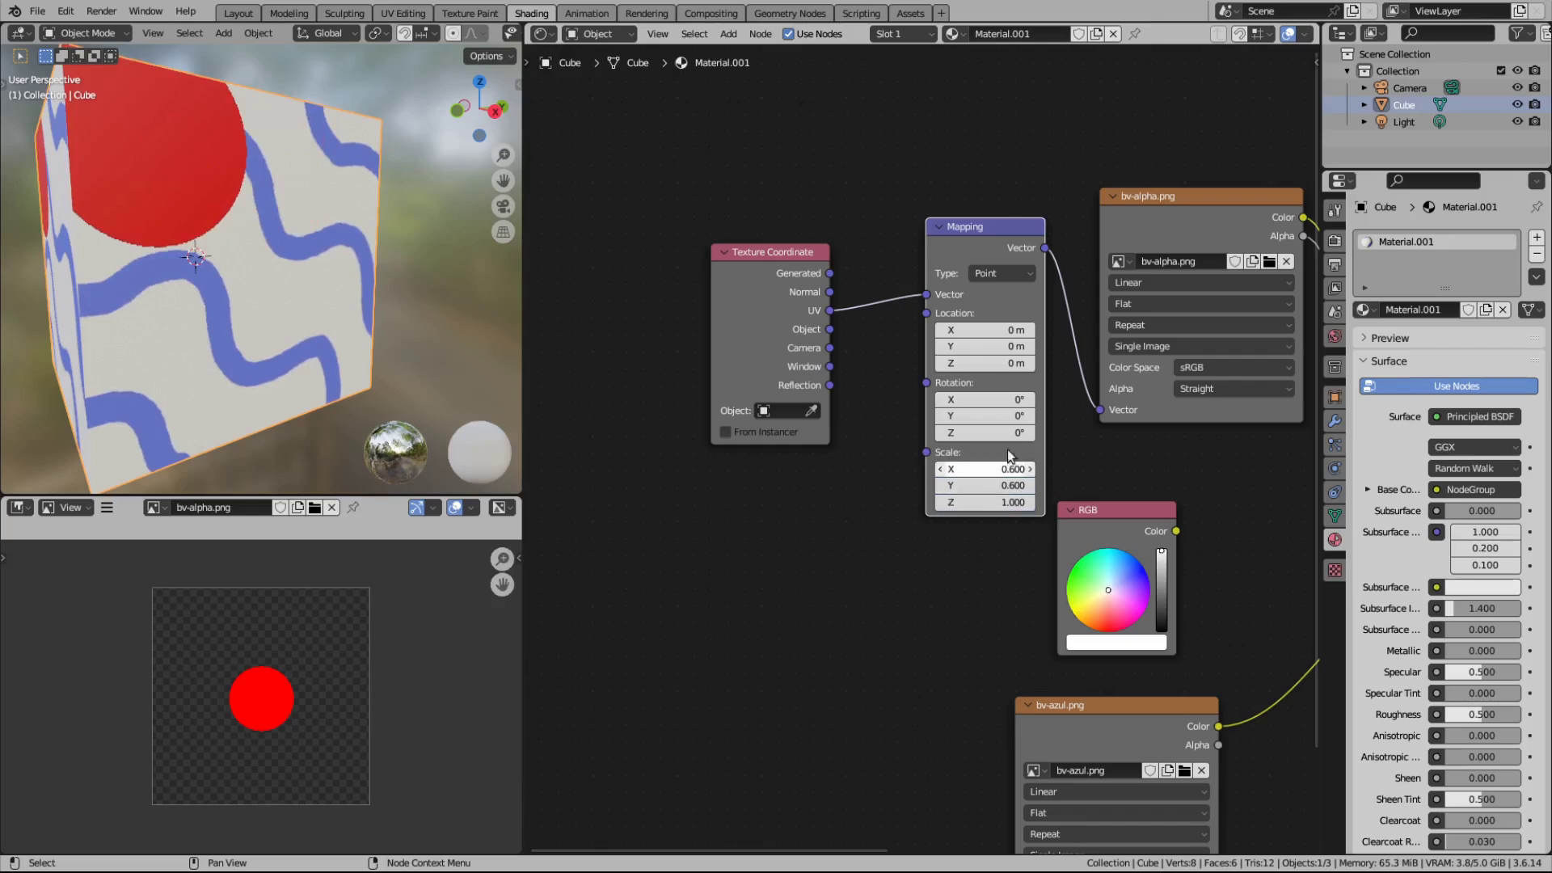
mouse_move(982, 330)
left_mouse_down()
mouse_move(1050, 329)
mouse_move(1003, 346)
left_mouse_up()
mouse_move(343, 299)
middle_mouse_down()
mouse_move(383, 352)
mouse_move(340, 317)
mouse_move(333, 270)
middle_mouse_up()
Step: Label the node group feeding the Principled BSDF's Base Color as Layer in its node properties
middle_click_drag(901, 488, 695, 403)
scroll(905, 445, "down", 2)
middle_click_drag(1081, 496, 947, 437)
scroll(1146, 475, "up", 4)
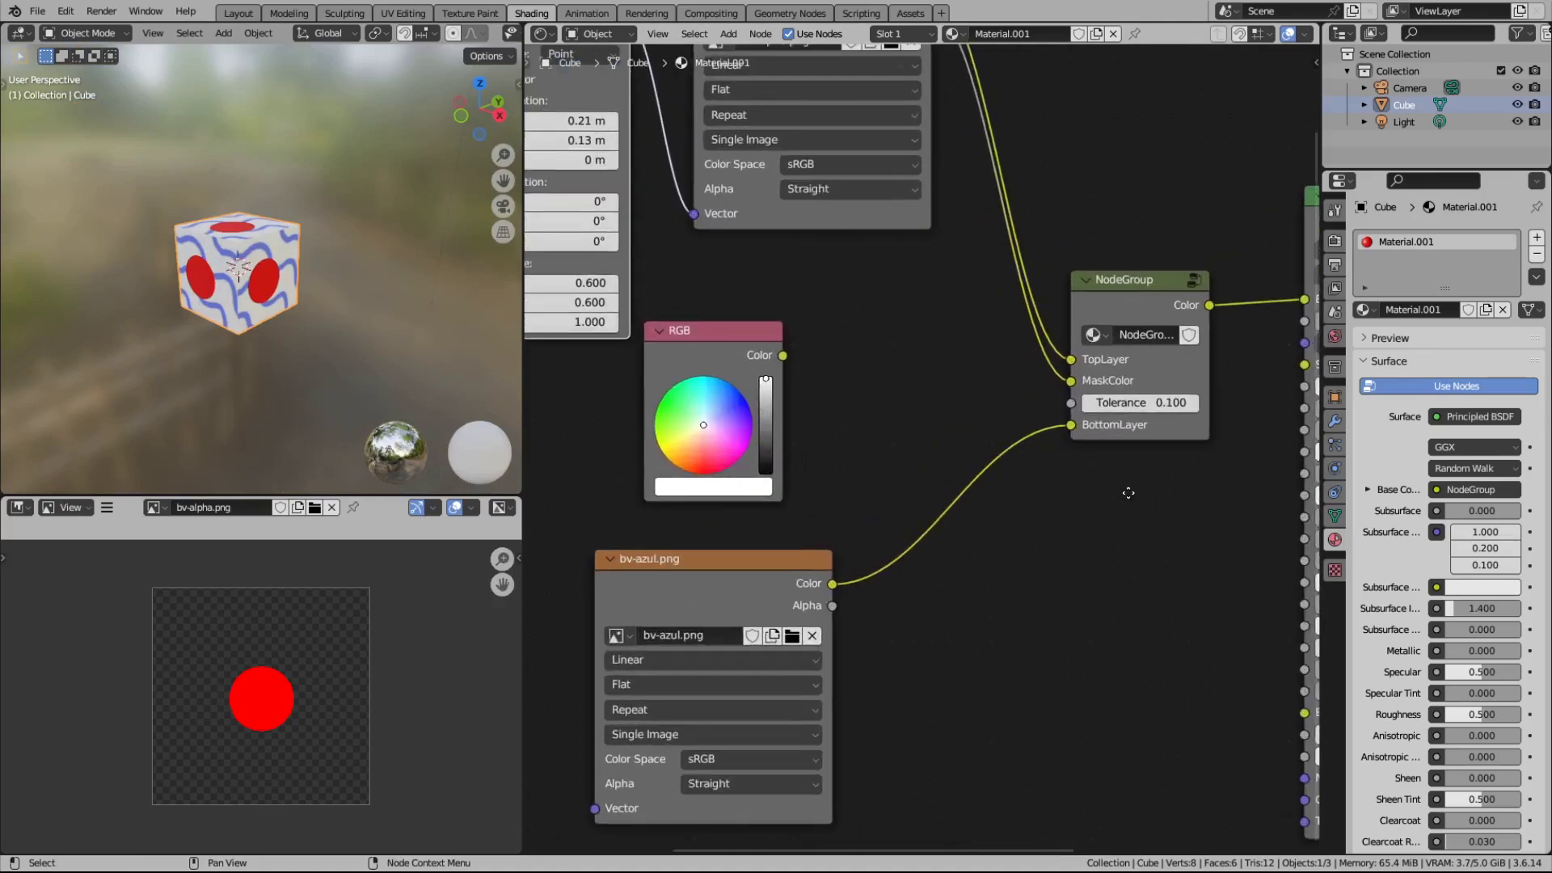
middle_click_drag(1129, 492, 980, 491)
left_click(983, 291)
key("n")
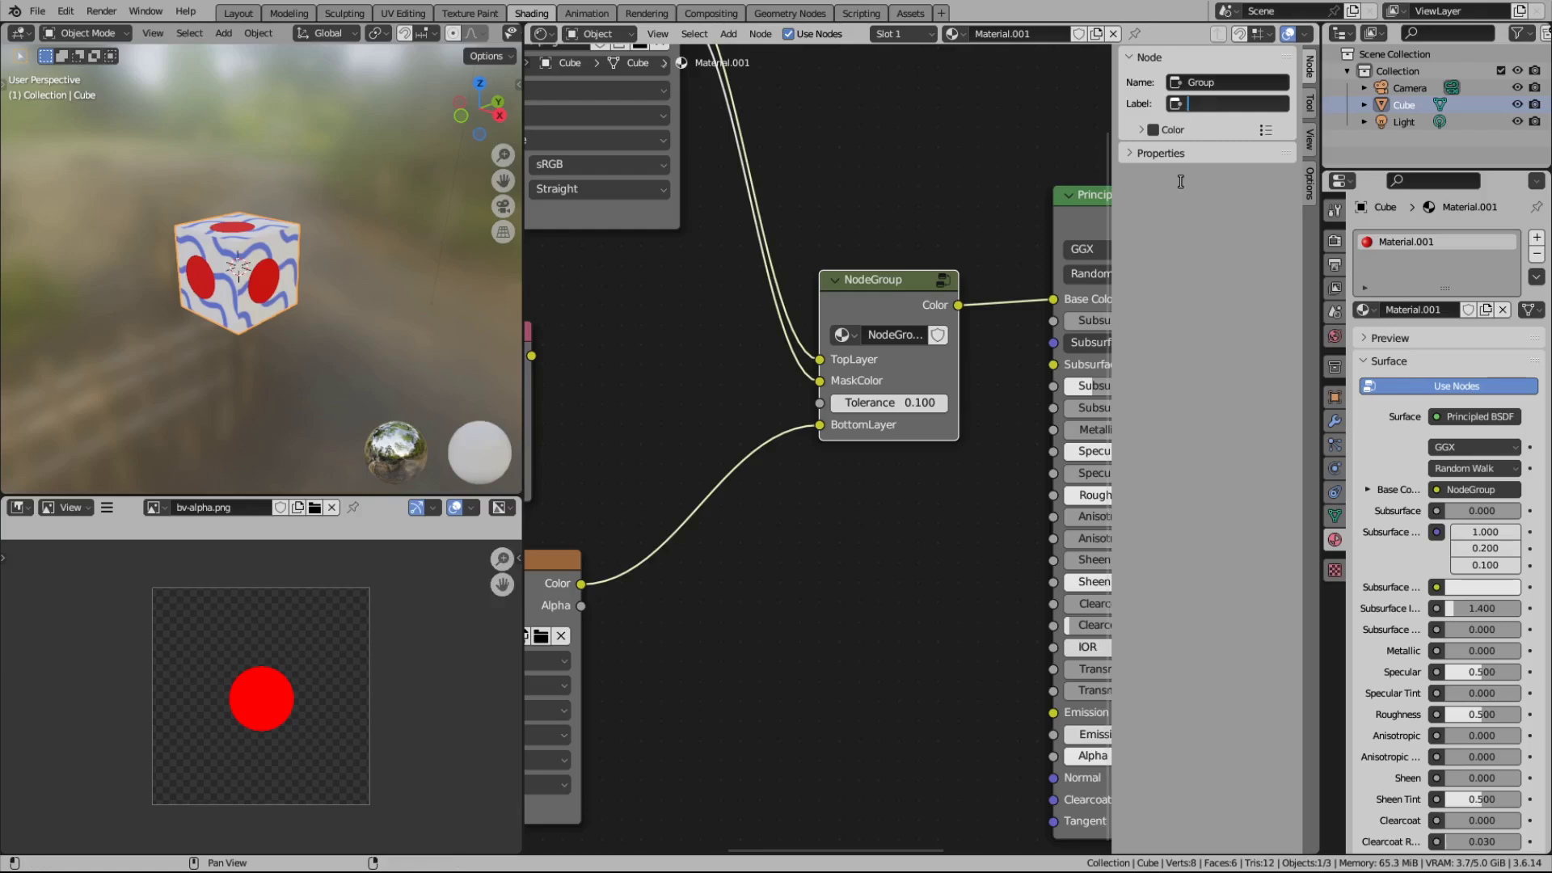
key("Return")
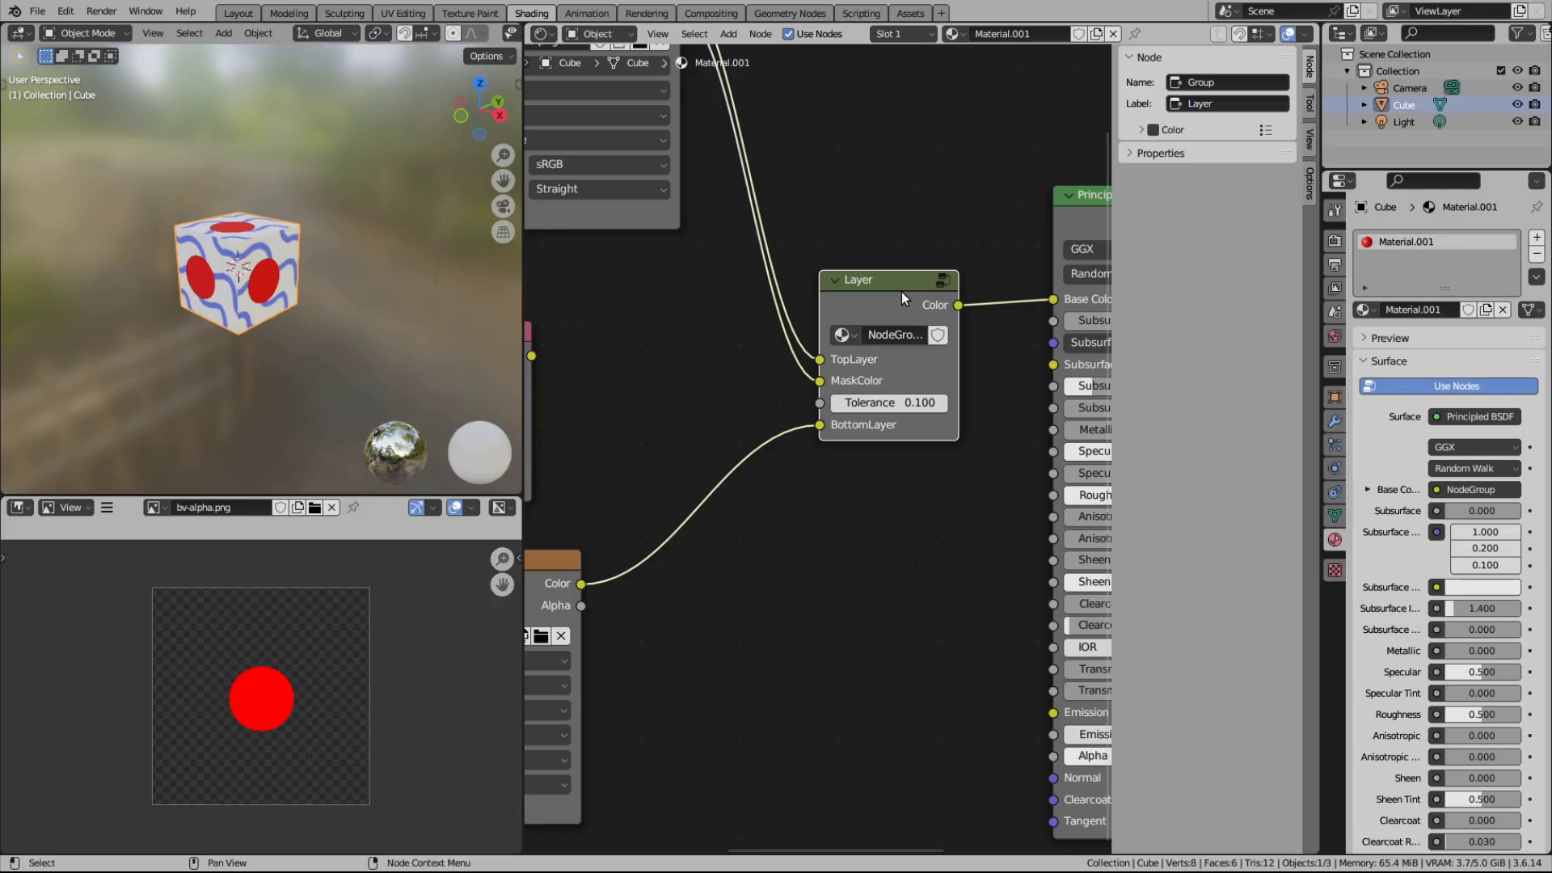
Step: Rename the node group data-block inside the Layer node to Layer
left_click(906, 334)
type("Layer")
left_click(903, 242)
Step: Widen the node editor, cut the Mapping link to bv-alpha.png, and delete the Texture Coordinate and Mapping nodes
left_click_drag(522, 443, 285, 446)
scroll(638, 468, "down", 2)
scroll(638, 468, "down", 4)
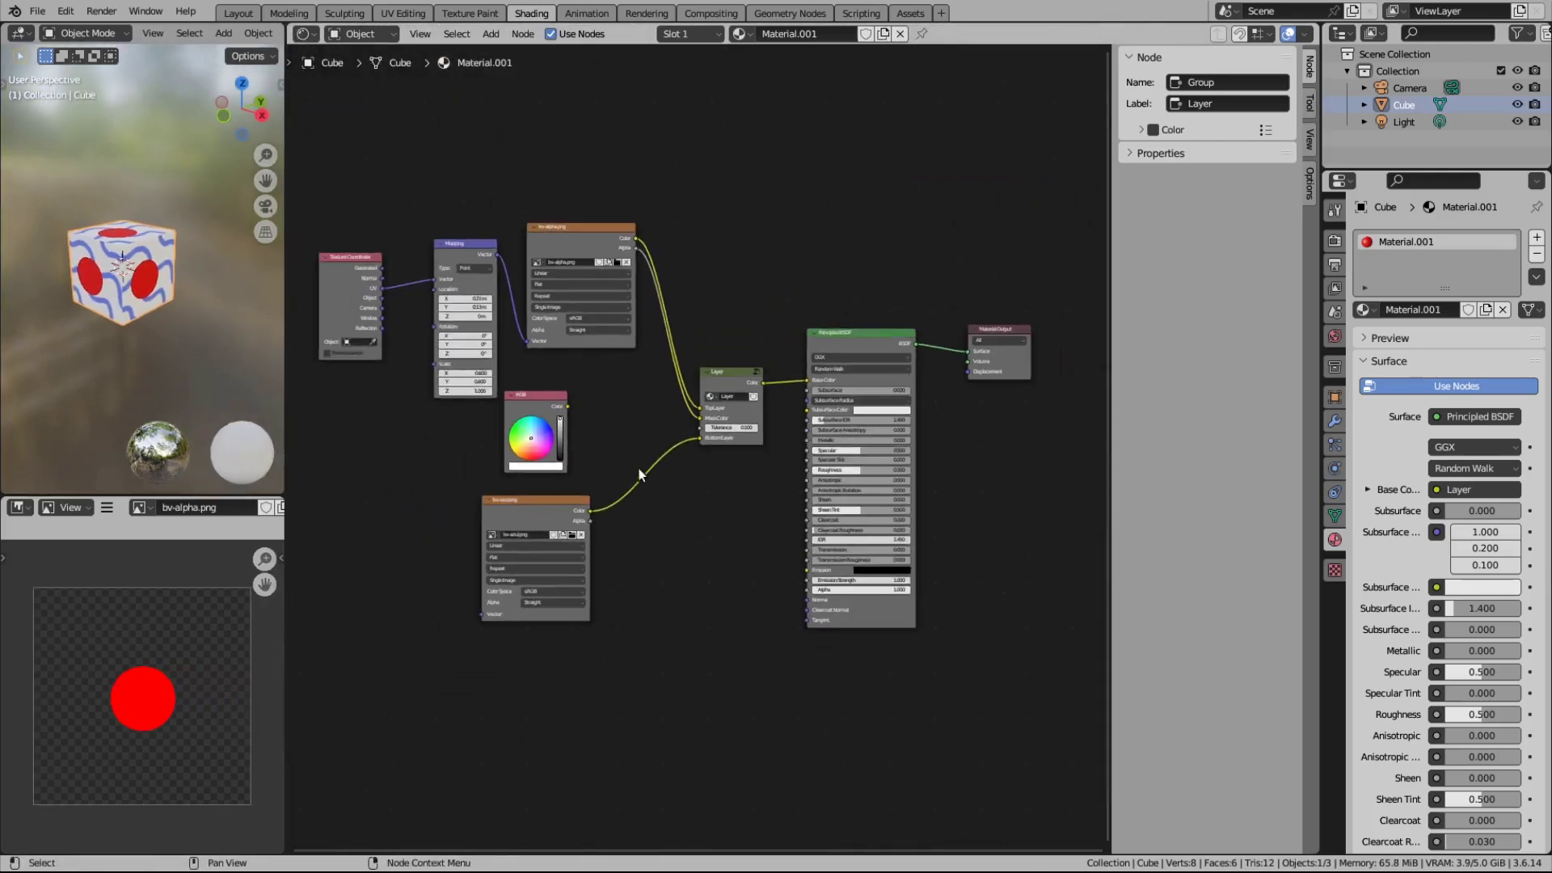
middle_click_drag(680, 525, 775, 548)
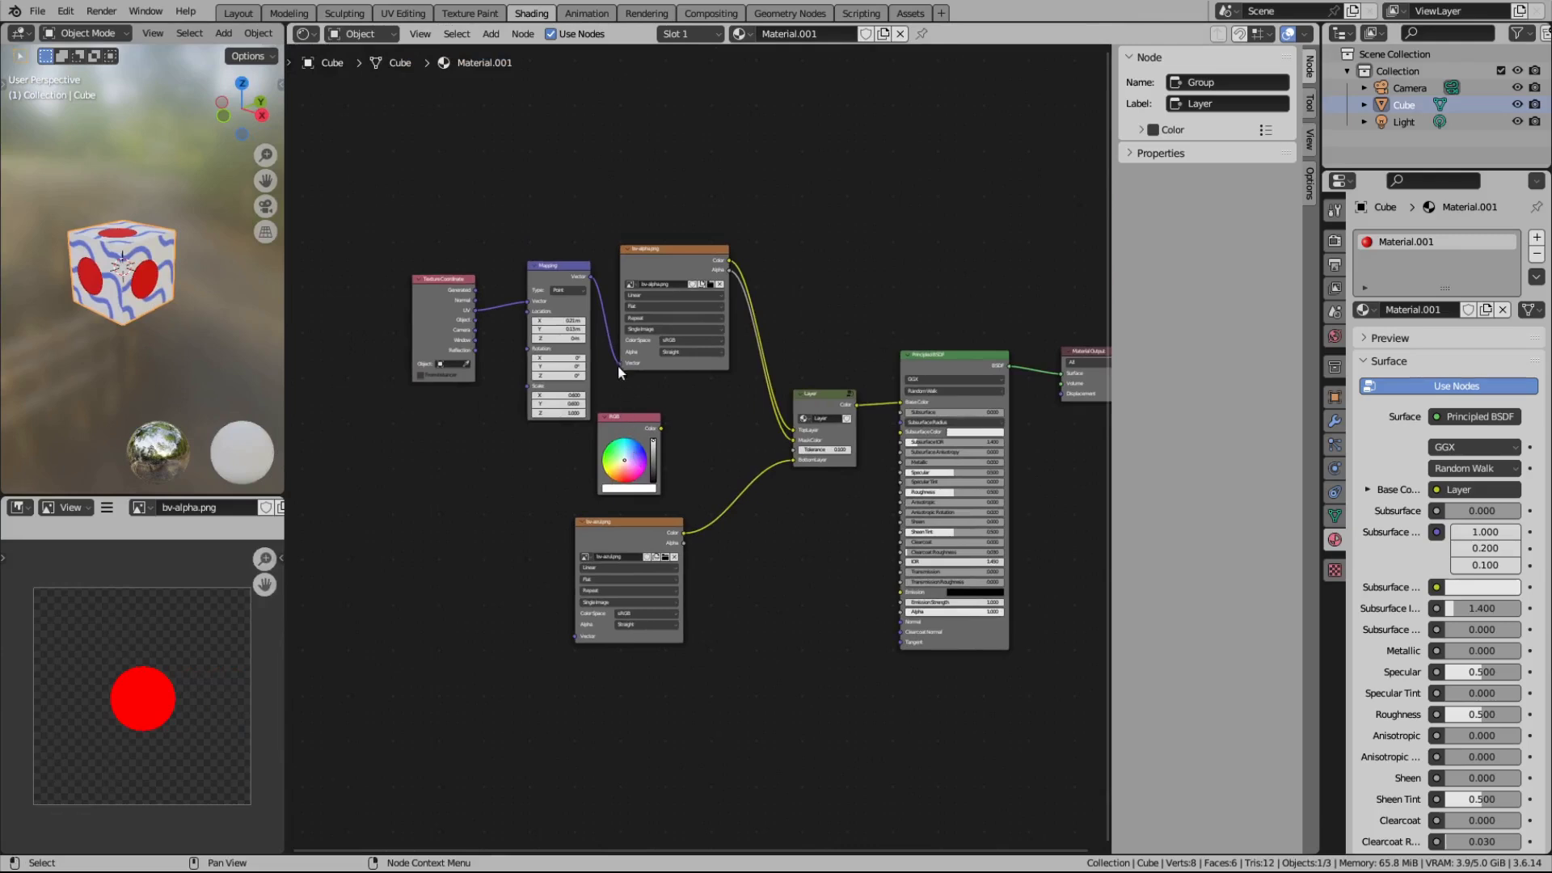
left_click_drag(614, 362, 583, 336)
mouse_move(392, 201)
left_mouse_down()
mouse_move(395, 258)
mouse_move(550, 446)
left_mouse_up()
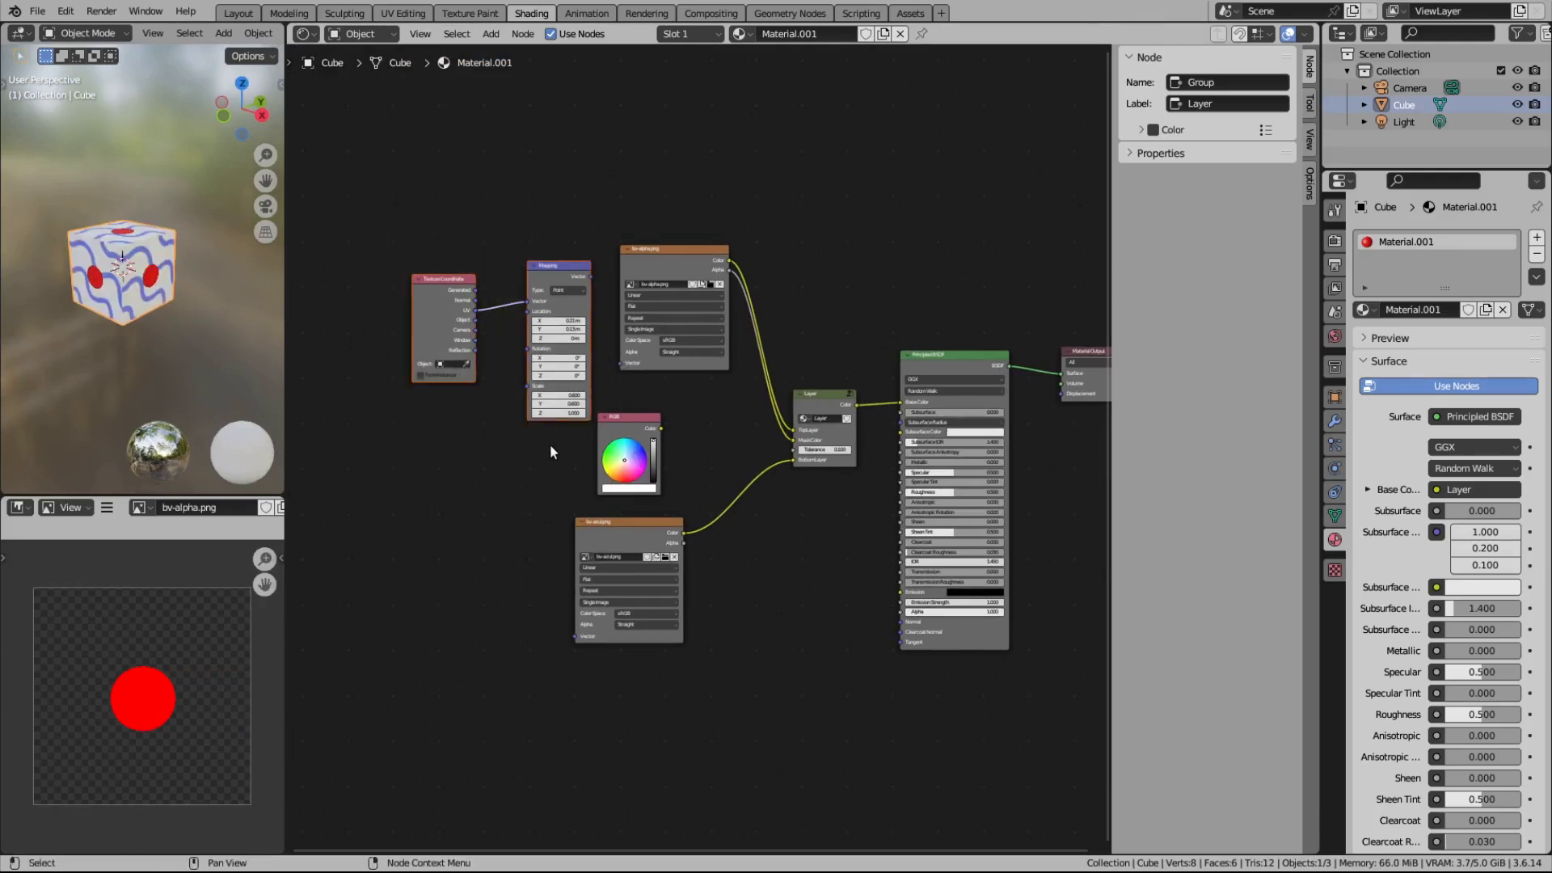
key("x")
scroll(527, 412, "up", 6)
middle_click_drag(727, 422, 565, 398)
scroll(565, 398, "down", 1)
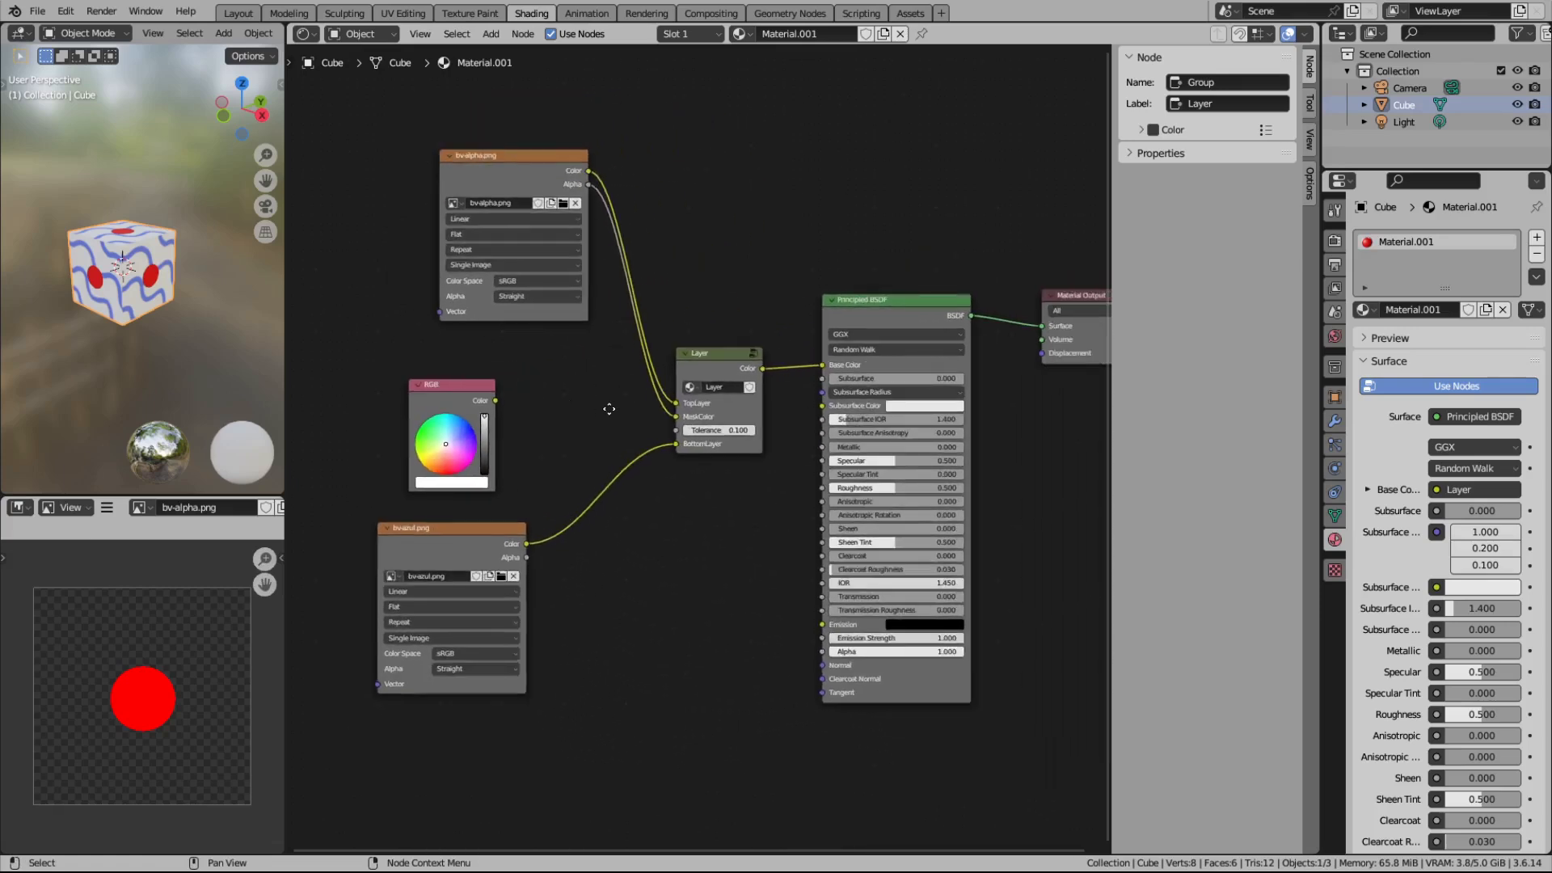